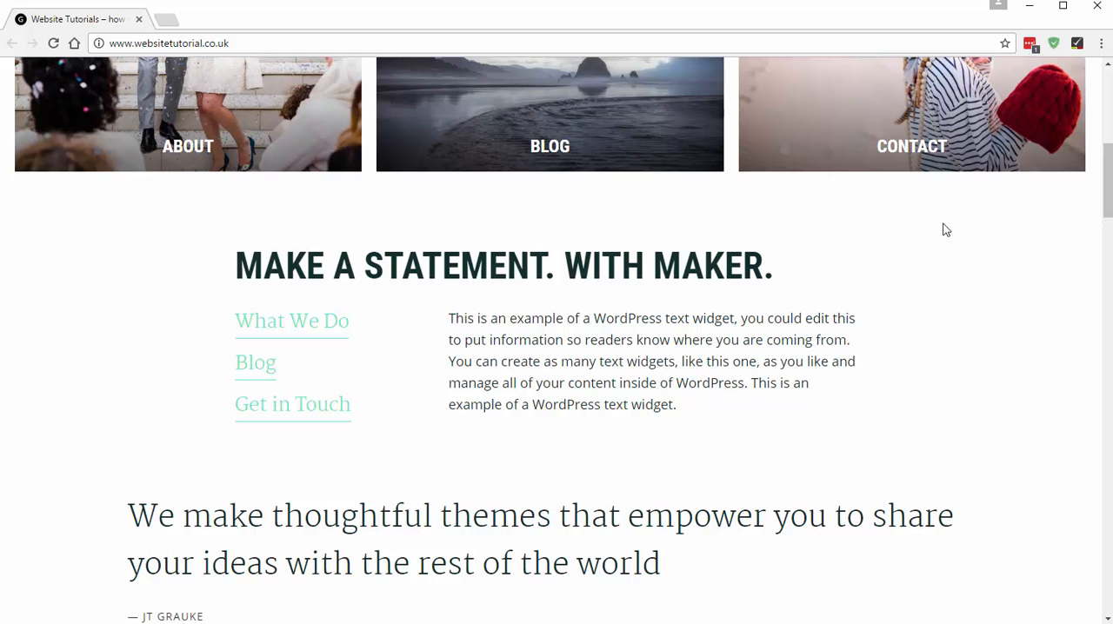
# - Look over the Website Tutorials home page and its web address
pyautogui.moveTo(1107, 190); pyautogui.dragTo(1086, 98)
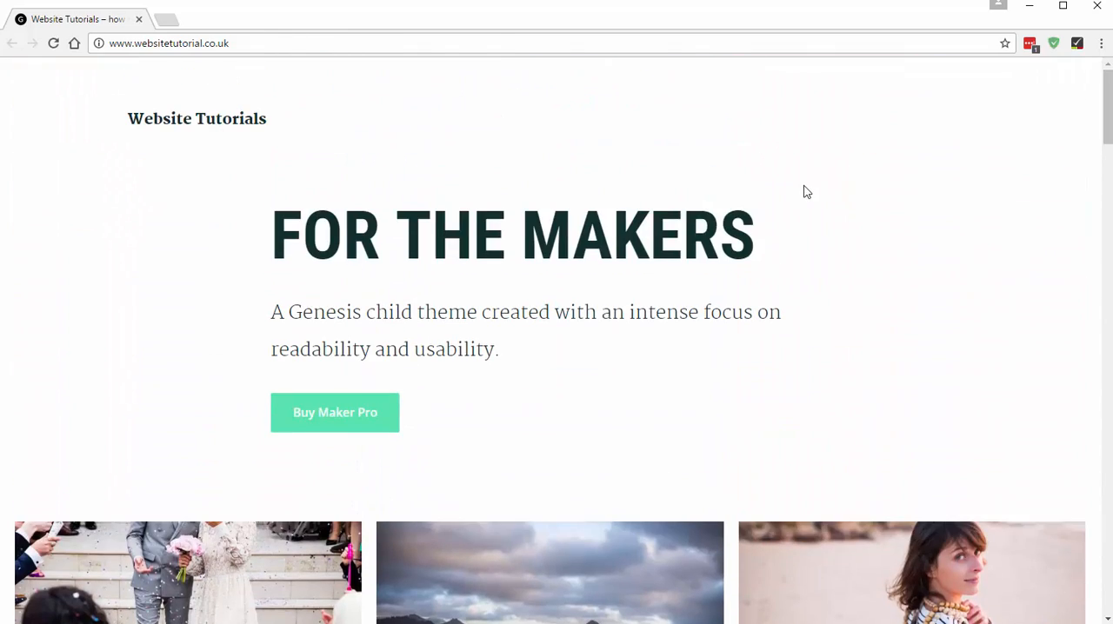
pyautogui.moveTo(110, 42); pyautogui.dragTo(244, 41)
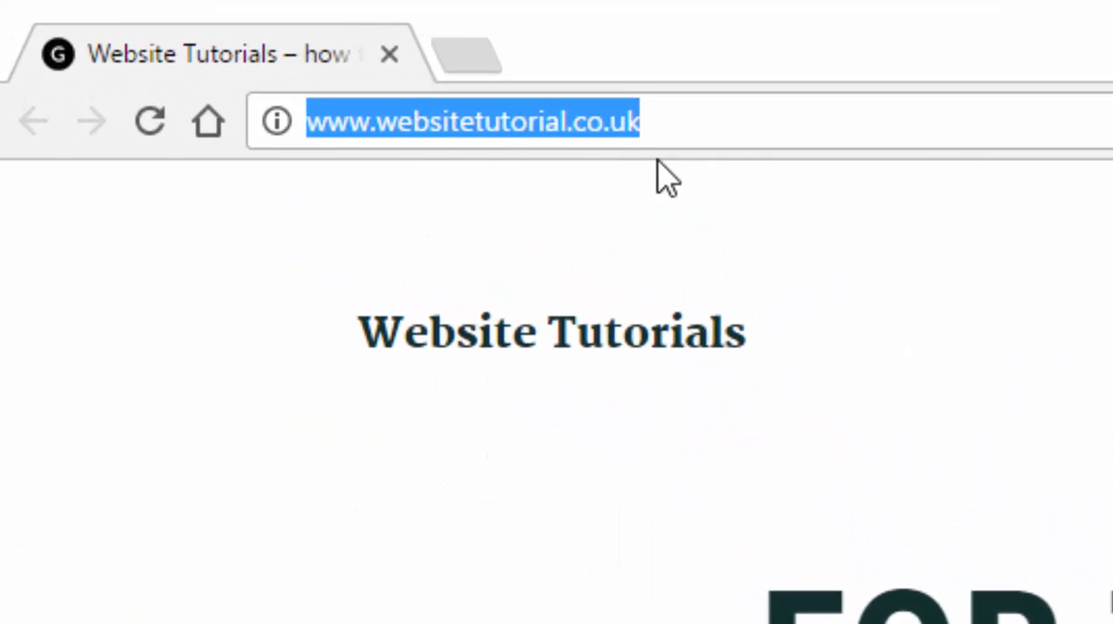
pyautogui.click(432, 166)
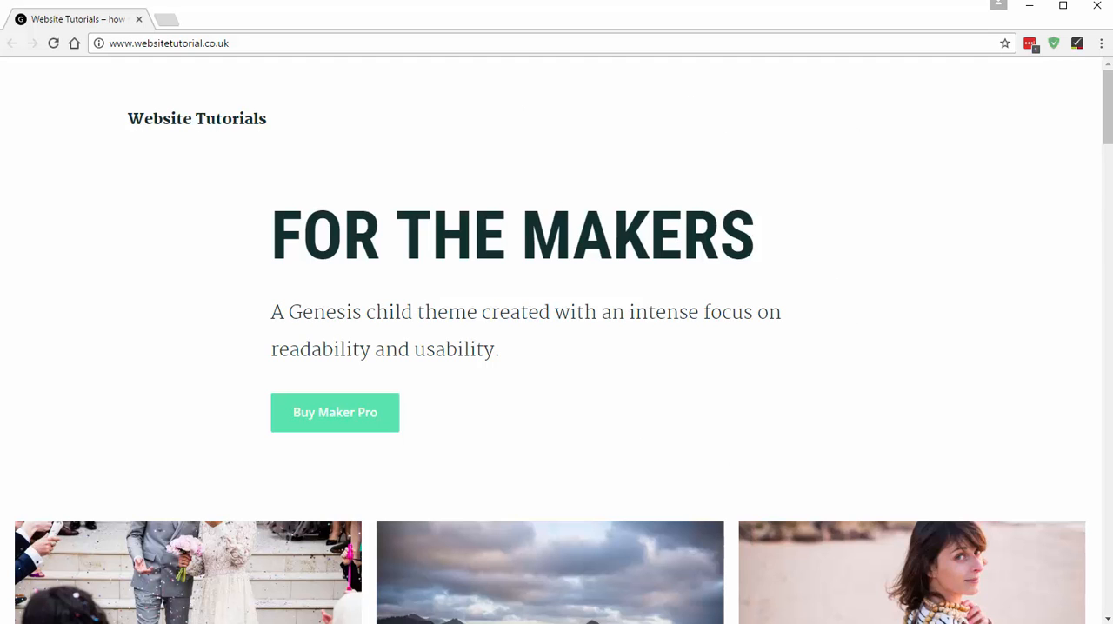
pyautogui.moveTo(1106, 97)
pyautogui.mouseDown()
pyautogui.moveTo(1106, 562)
pyautogui.moveTo(1107, 87)
pyautogui.mouseUp()
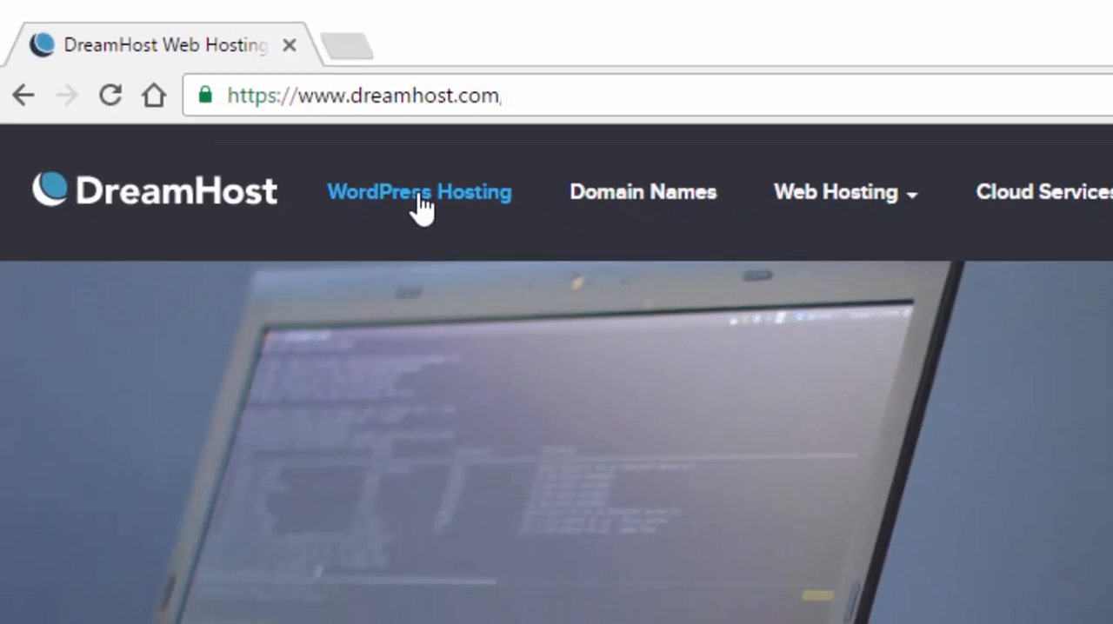
# - Open DreamHost's WordPress hosting page and check the Shared Hosting plan's starting price
pyautogui.click(420, 200)
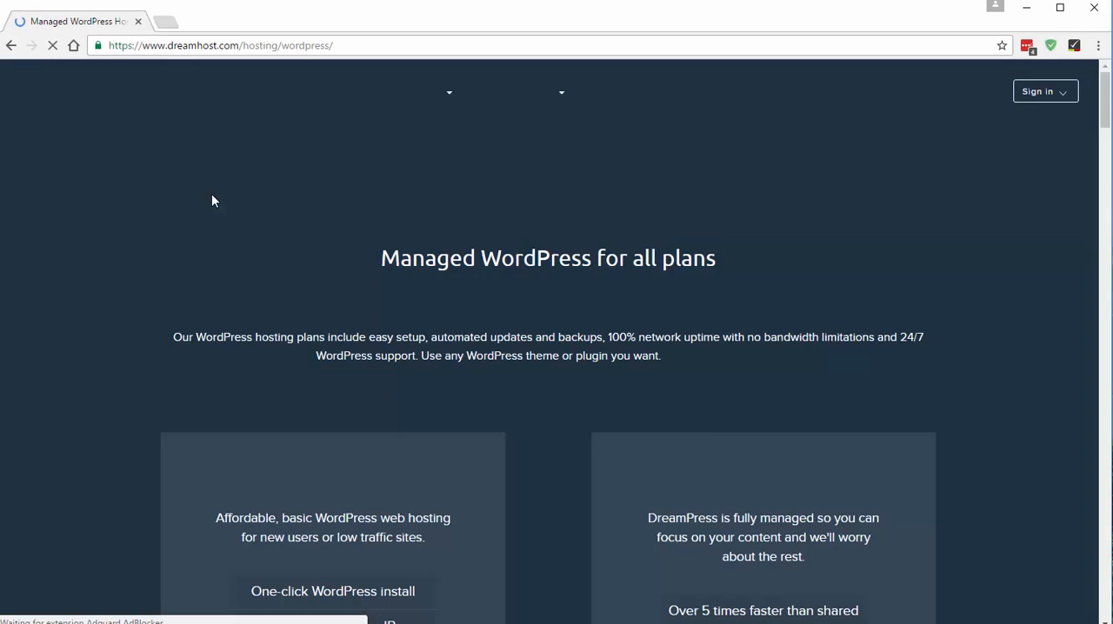
pyautogui.scroll(-4, 502, 286)
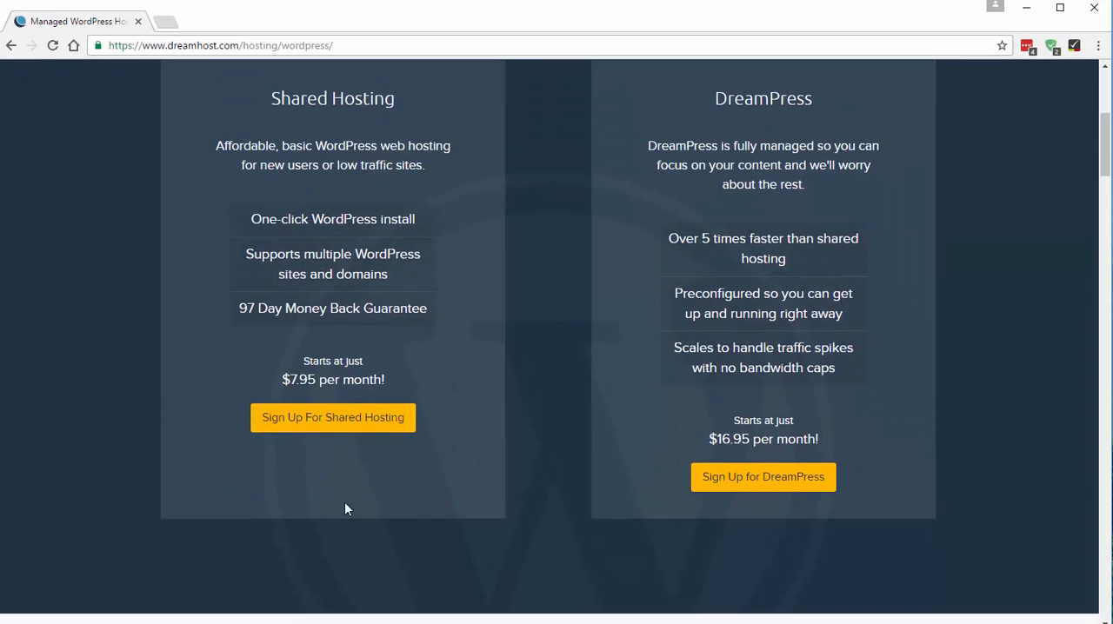
pyautogui.moveTo(280, 380); pyautogui.dragTo(367, 411)
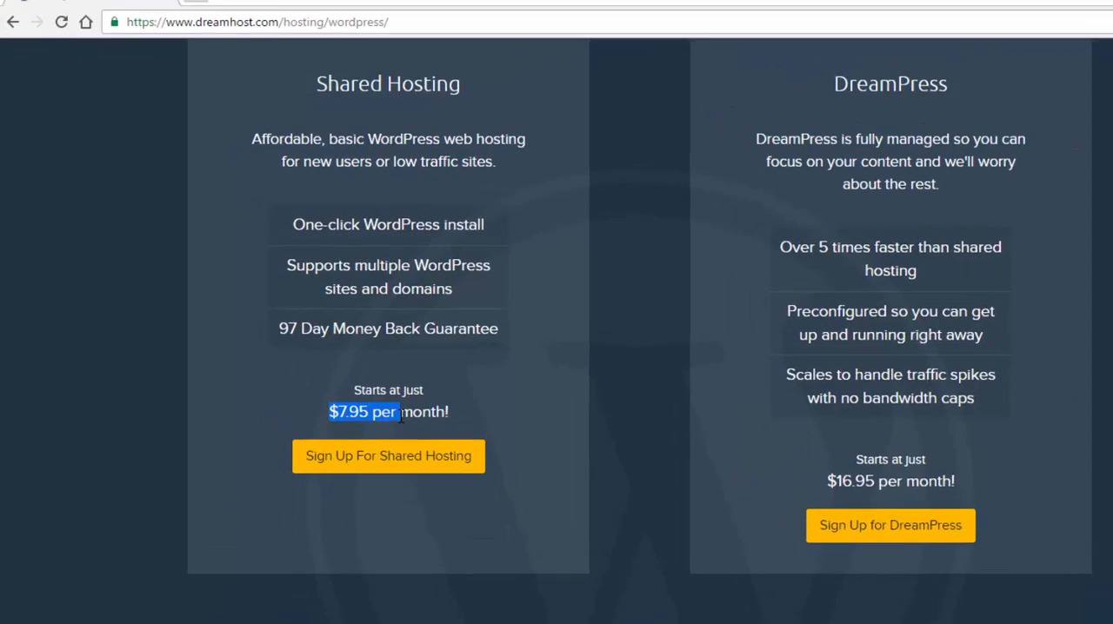
pyautogui.click(401, 417)
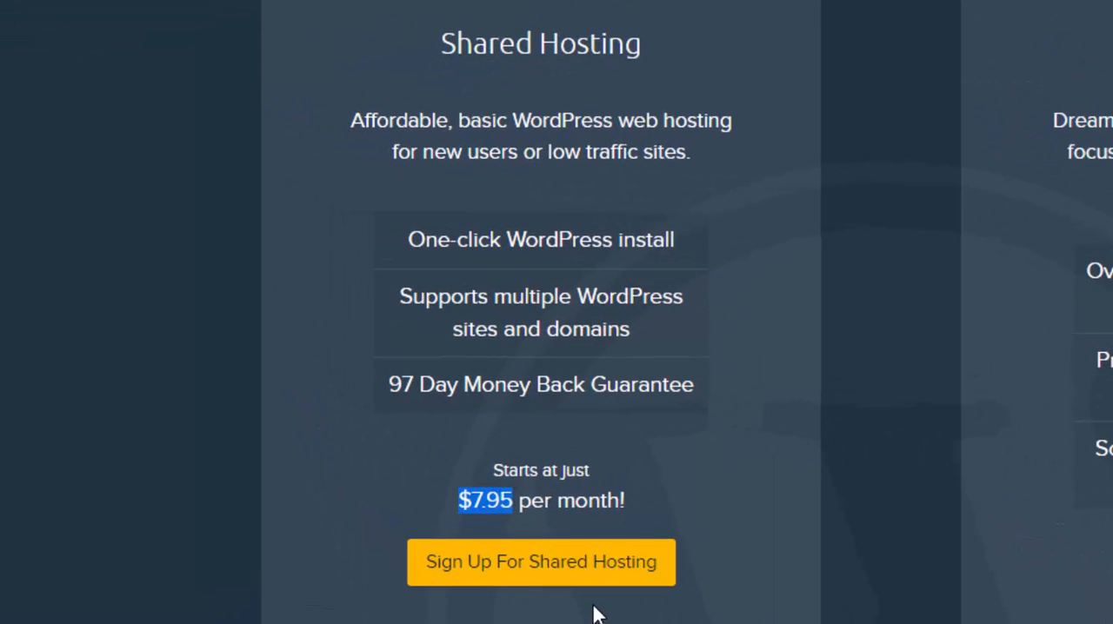
pyautogui.click(592, 498)
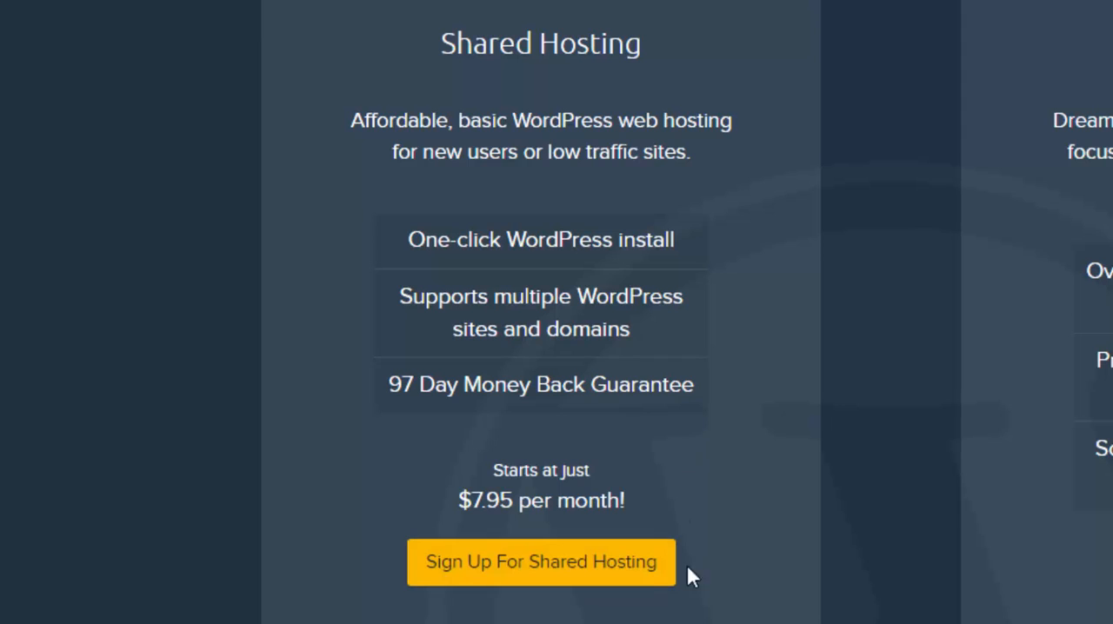
# - Examine the Shared Hosting plan's monthly price, money-back guarantee and one-click WordPress install
pyautogui.scroll(2, 694, 585)
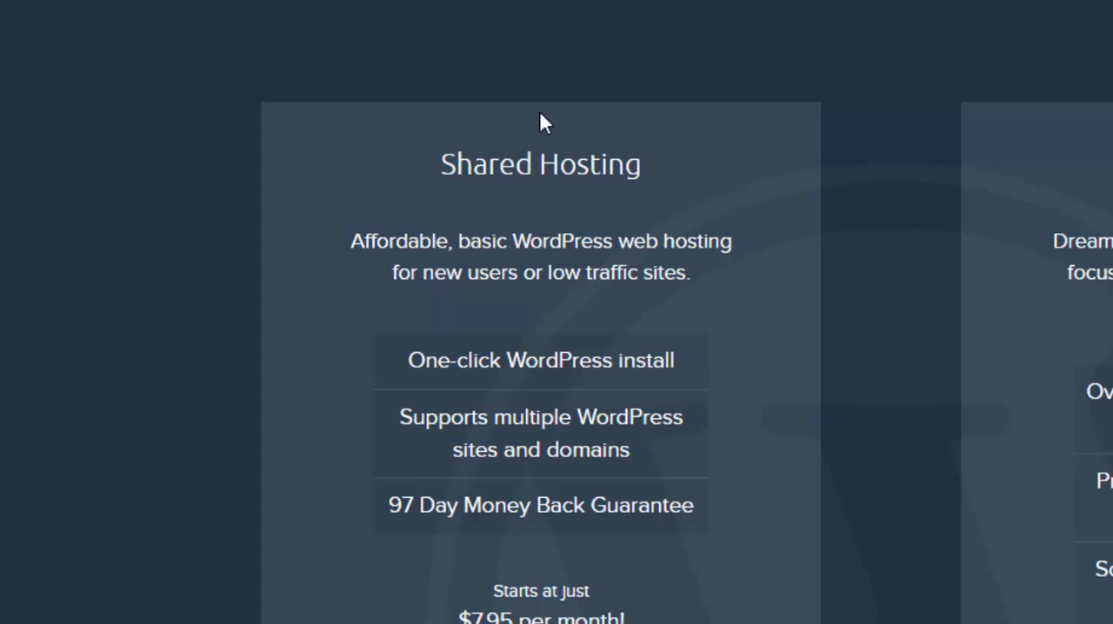
pyautogui.moveTo(459, 615); pyautogui.dragTo(519, 615)
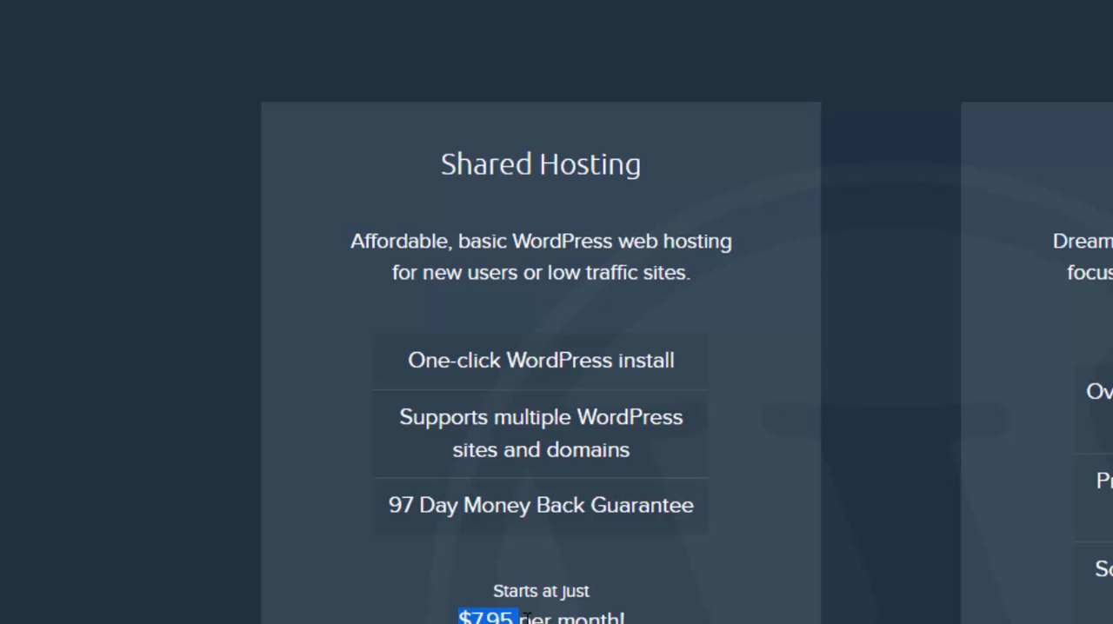
pyautogui.click(461, 614)
pyautogui.scroll(-2, 649, 544)
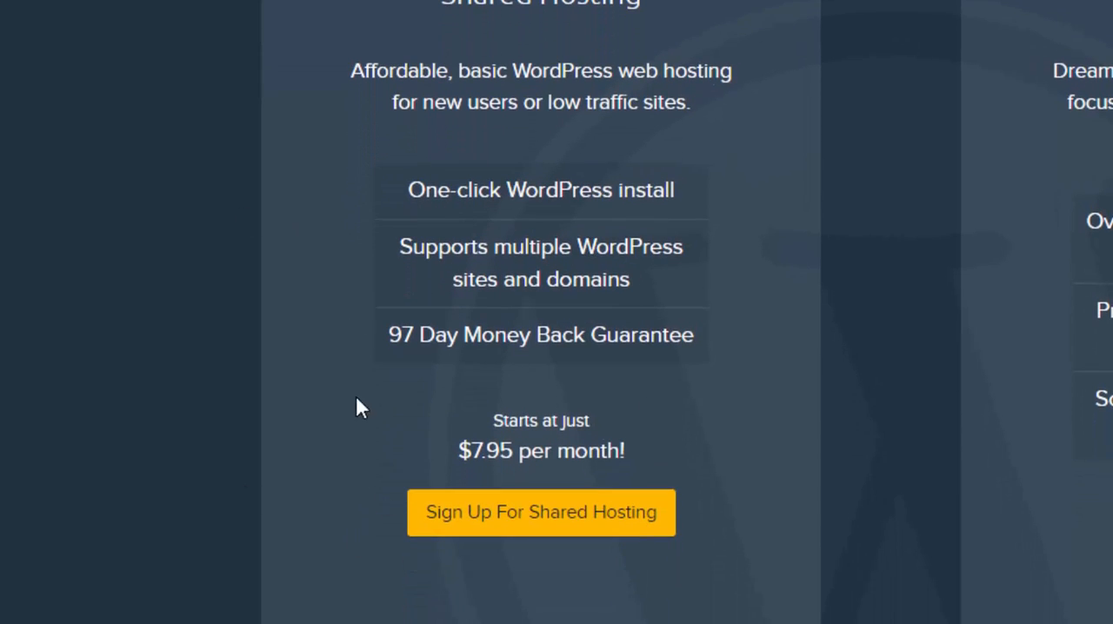
pyautogui.moveTo(389, 336); pyautogui.dragTo(607, 336)
pyautogui.click(675, 377)
pyautogui.moveTo(405, 191); pyautogui.dragTo(675, 190)
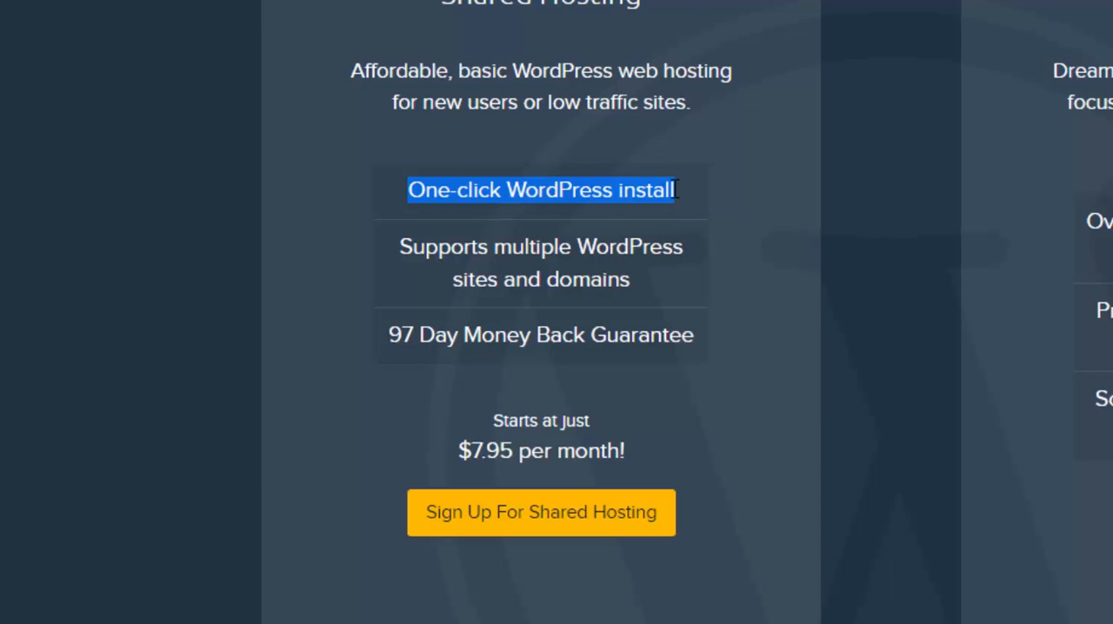
pyautogui.click(676, 190)
pyautogui.doubleClick(557, 191)
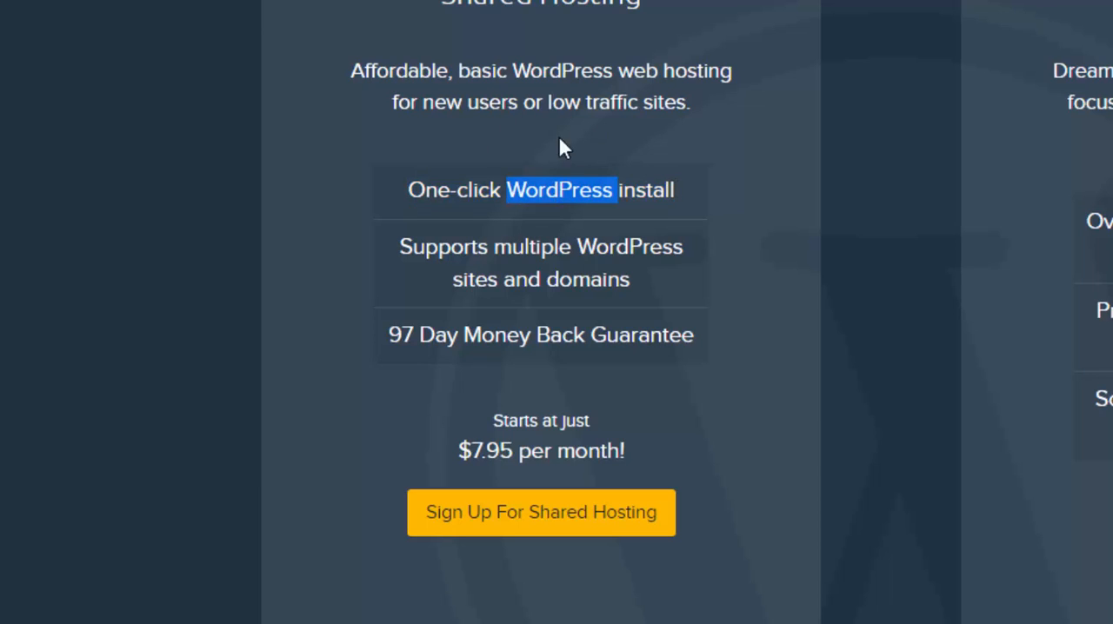
pyautogui.click(556, 197)
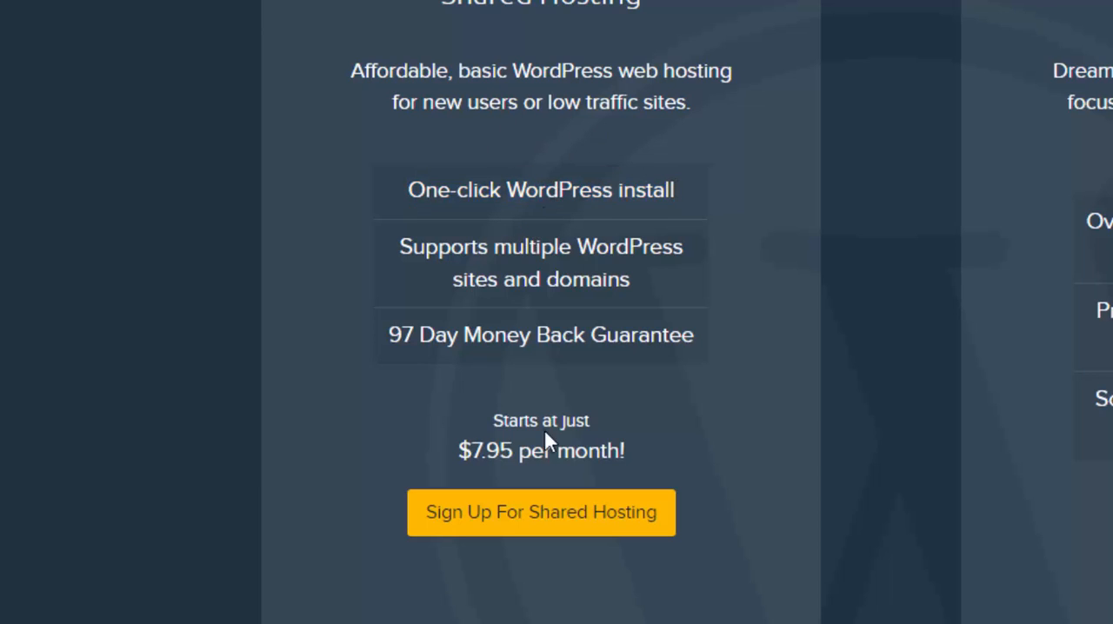
pyautogui.tripleClick(533, 189)
pyautogui.click(529, 204)
pyautogui.doubleClick(567, 189)
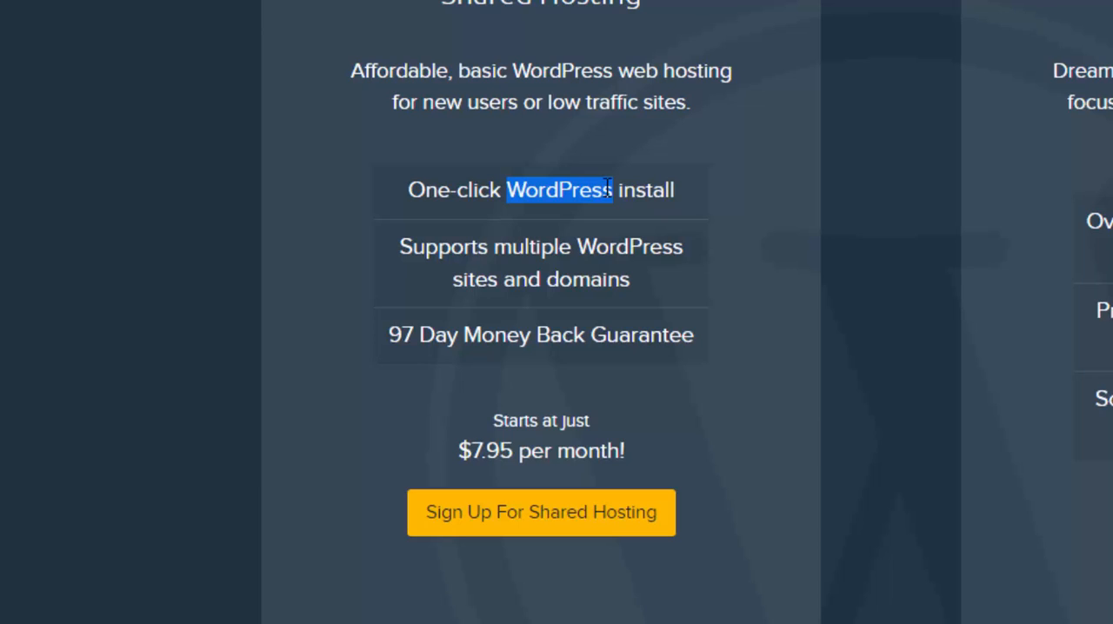
pyautogui.click(540, 269)
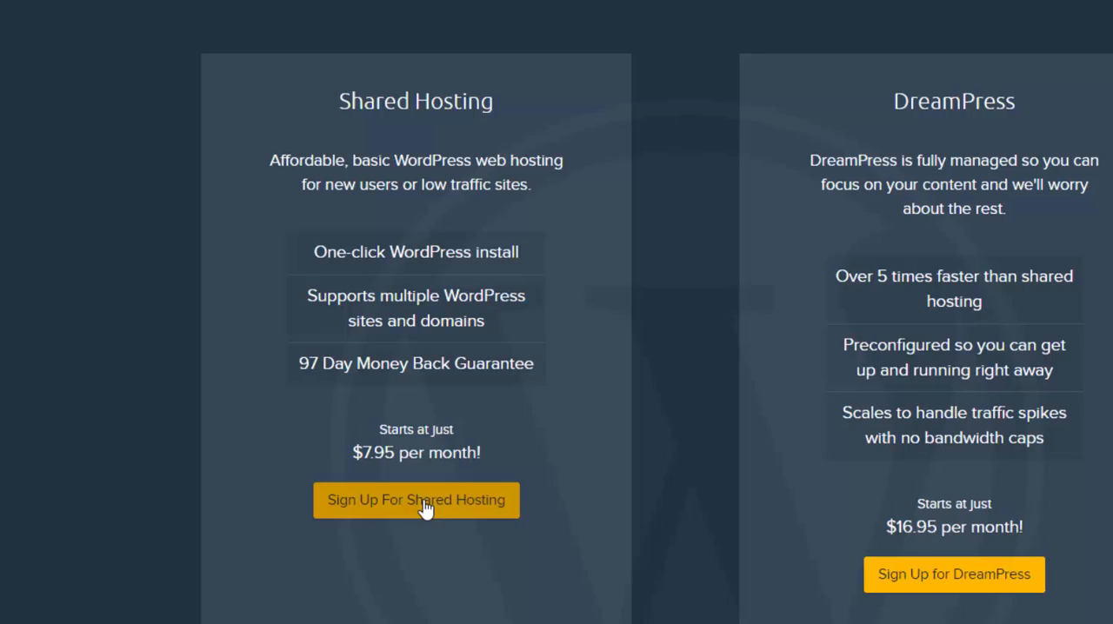
# - Sign up for Shared Hosting, enter the account's e-mail address, keep the prefilled password and continue to the domain choice
pyautogui.click(553, 520)
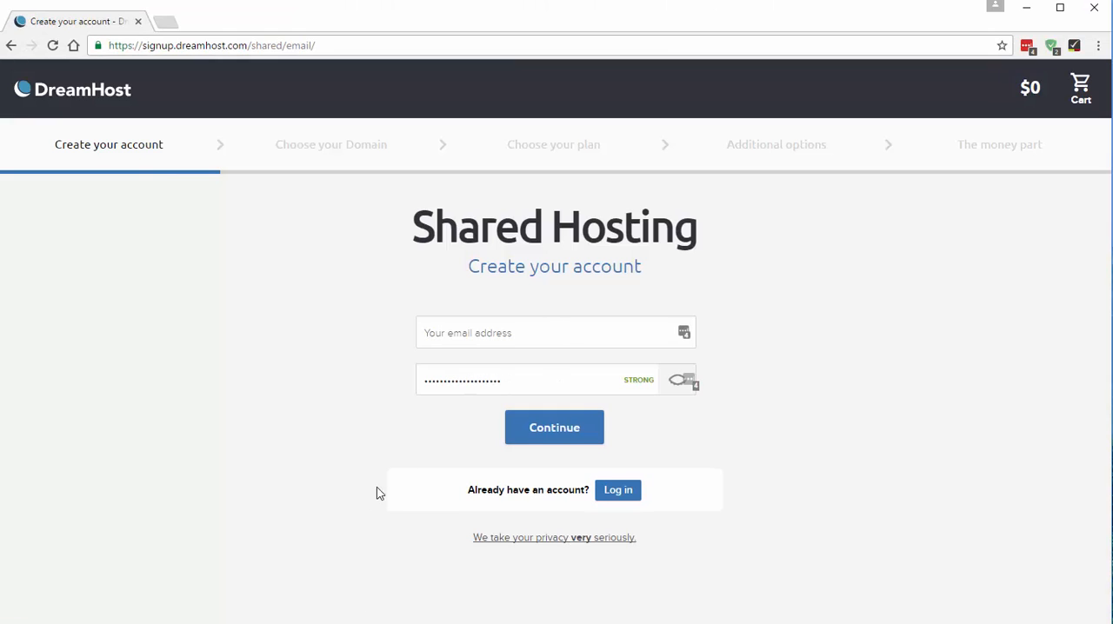
pyautogui.click(476, 332)
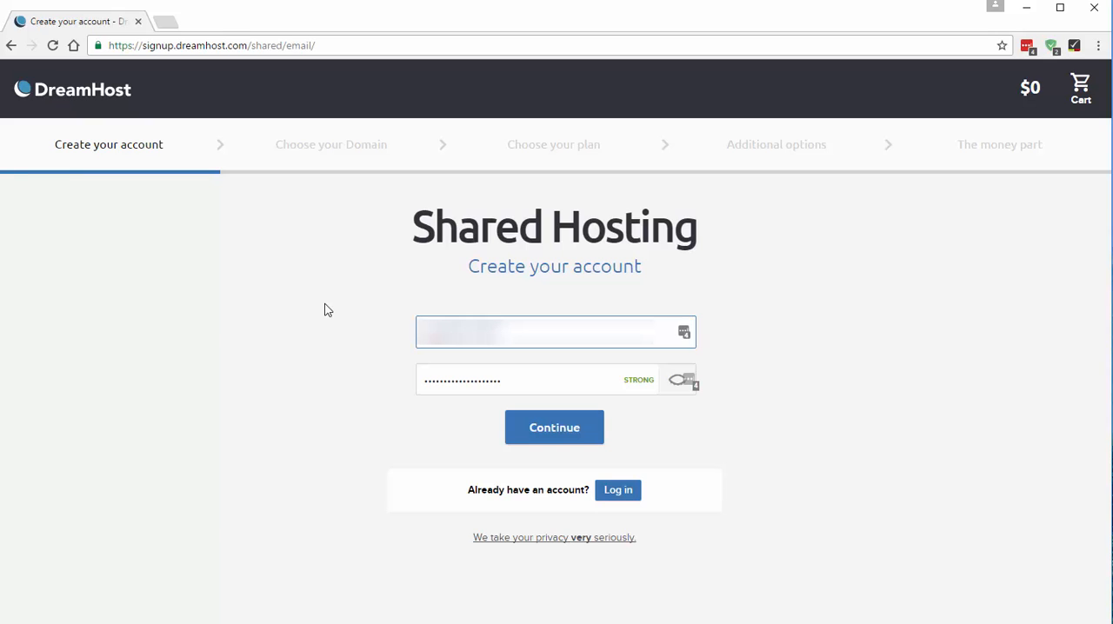
pyautogui.press('Tab')
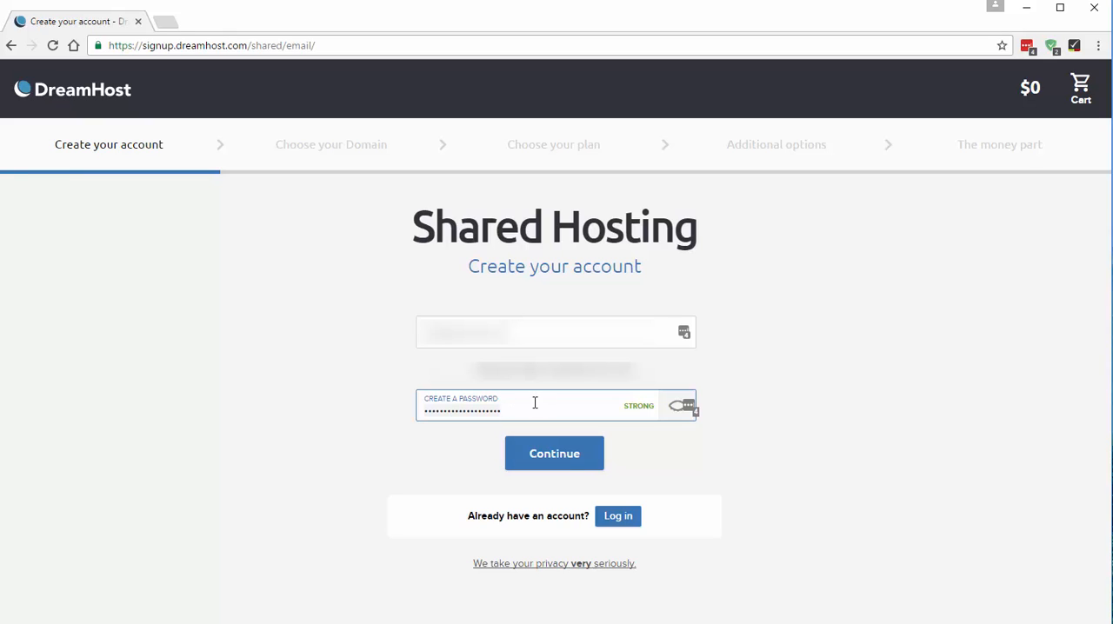
pyautogui.click(547, 455)
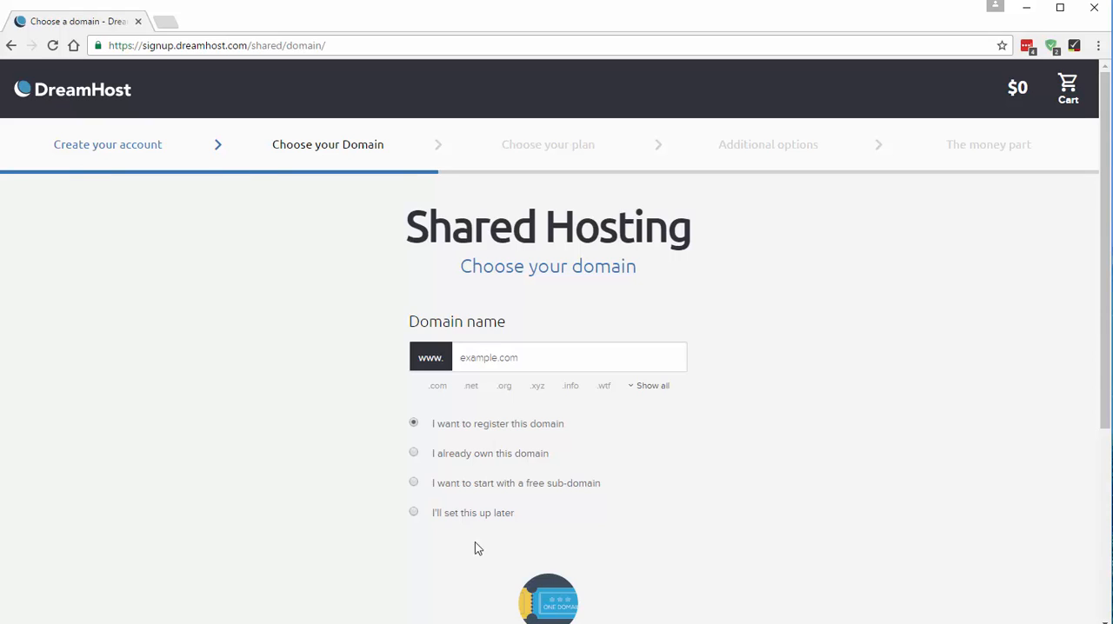
# - Choose to register a new domain, enter websitetutorial.co.uk as its name and continue to the plan choice
pyautogui.click(414, 512)
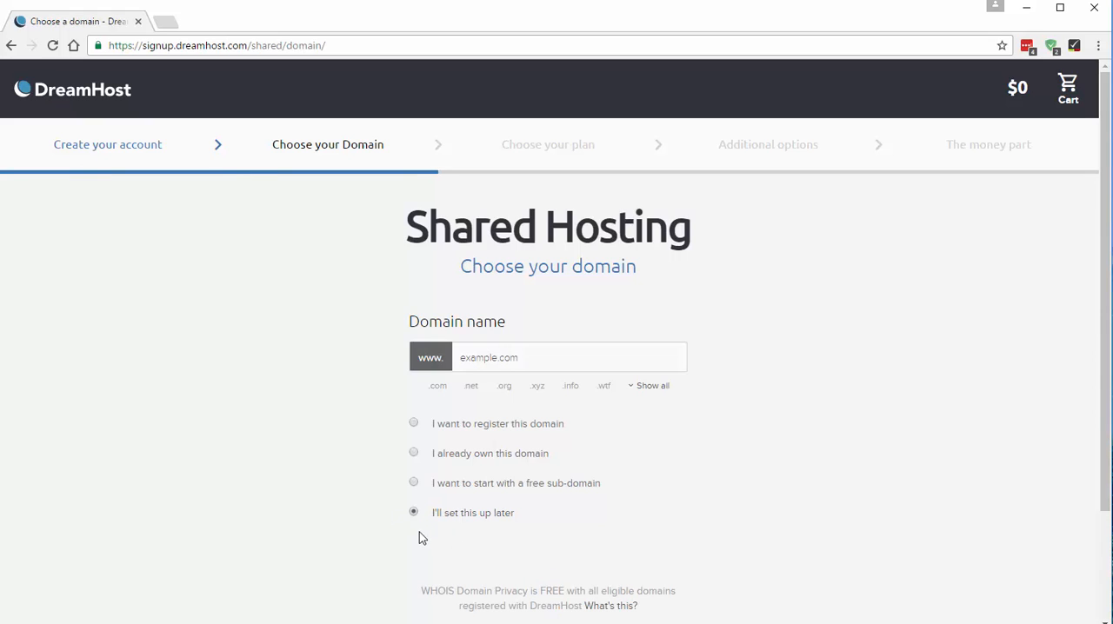
pyautogui.click(414, 424)
pyautogui.click(488, 355)
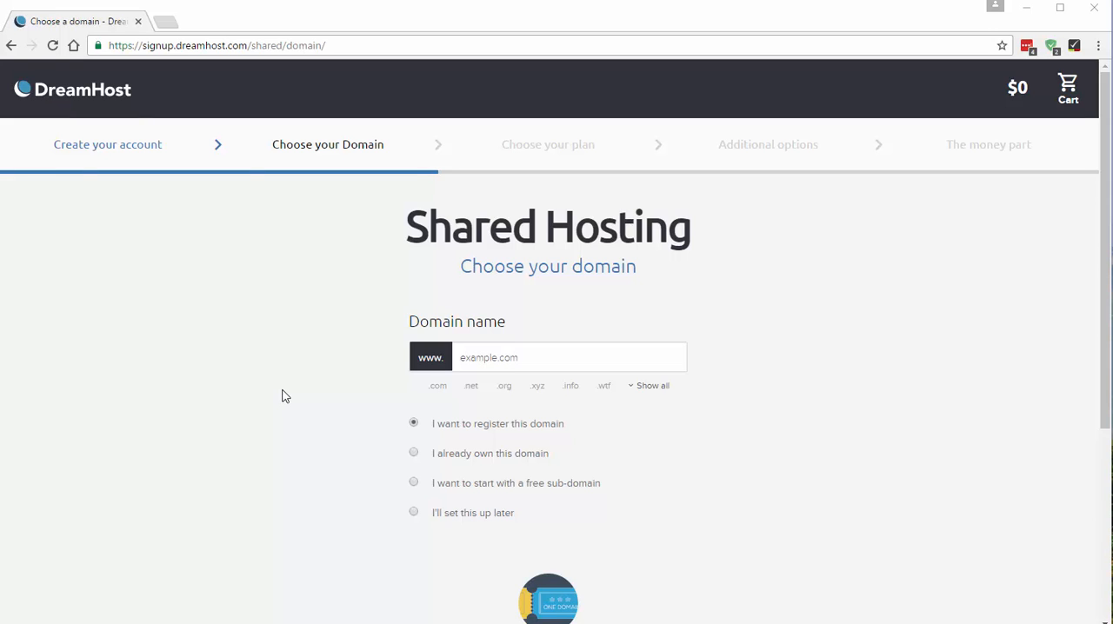
pyautogui.click(479, 360)
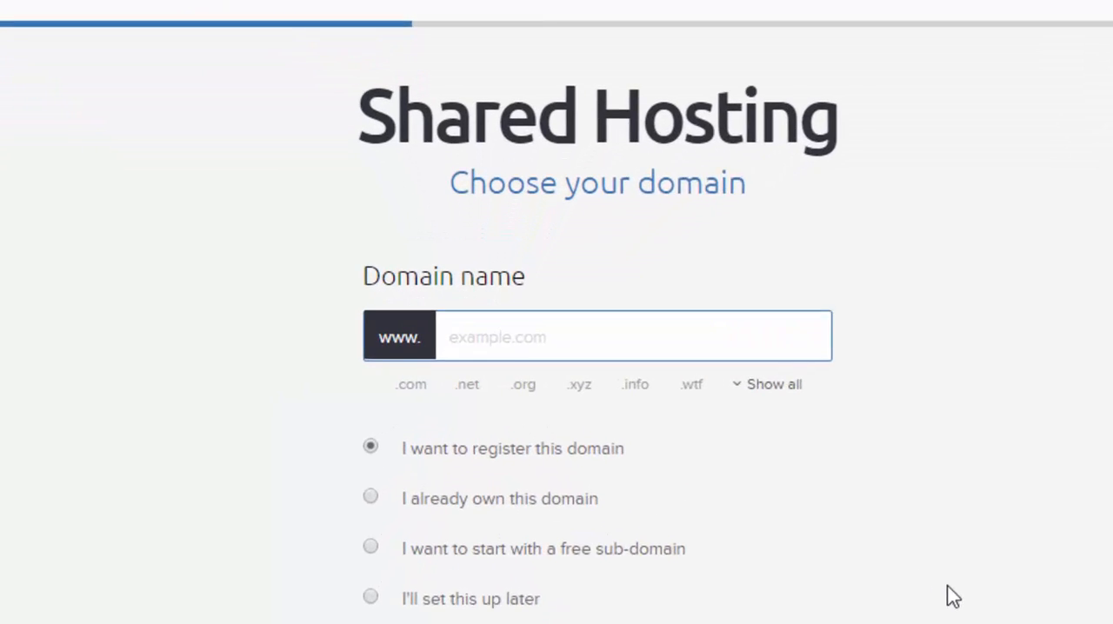
pyautogui.write('website')
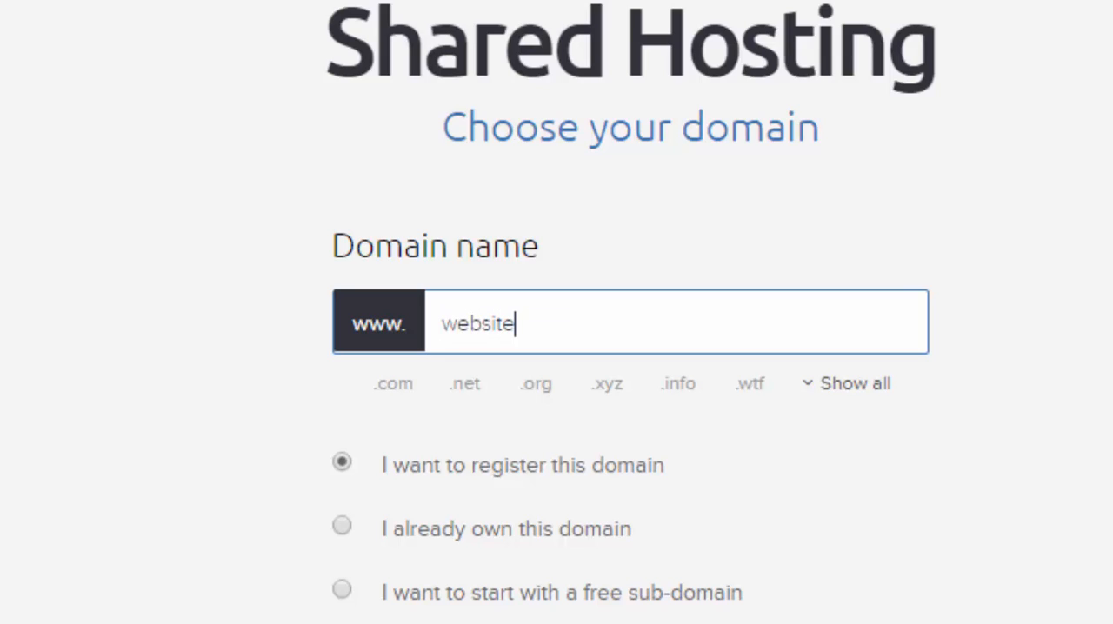
pyautogui.write('tutorial')
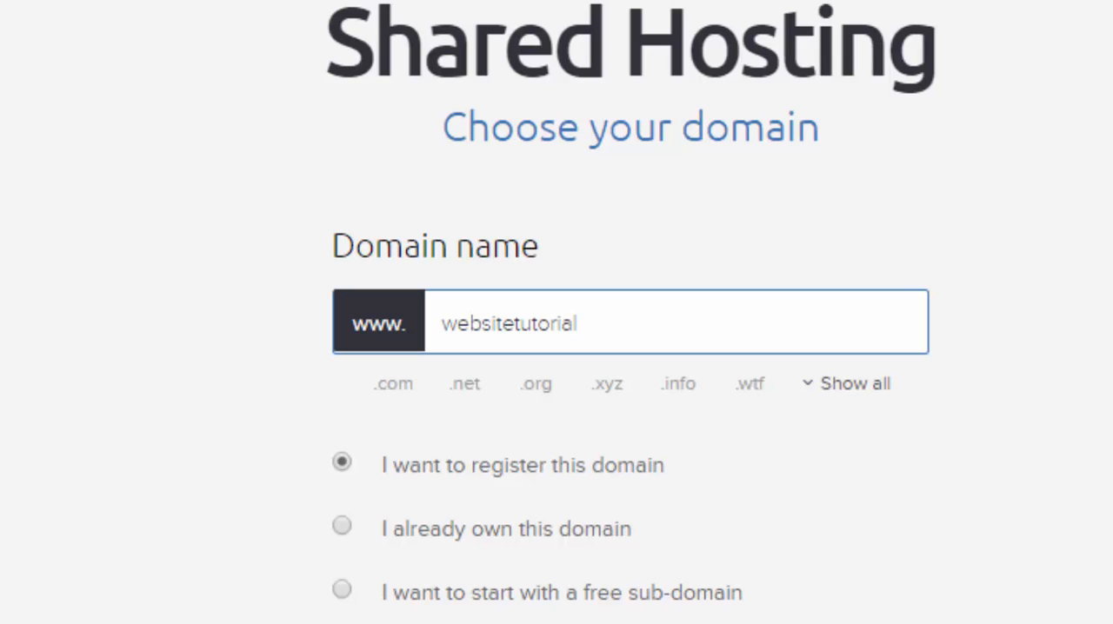
pyautogui.write('.co.uk')
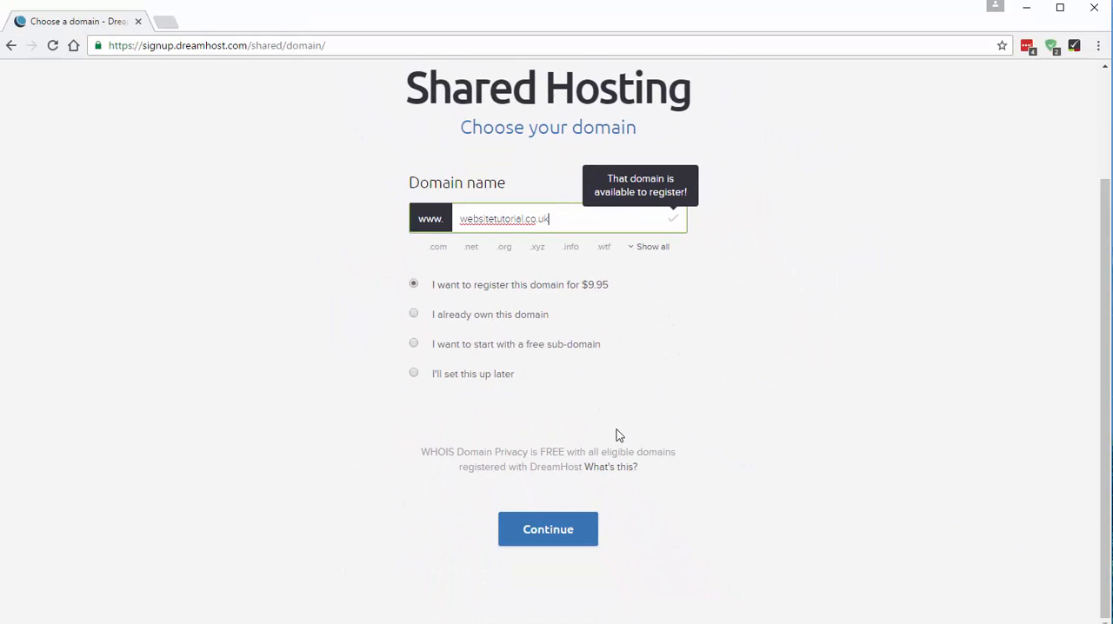
pyautogui.click(557, 530)
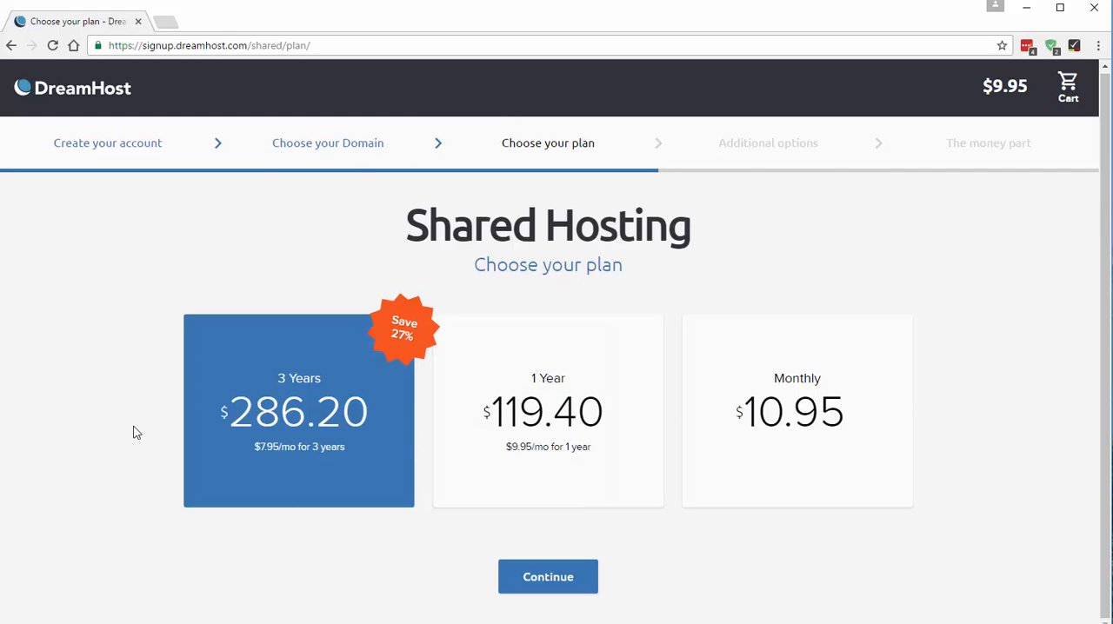
# - Compare the 3-year and 1-year rates, choose the Monthly hosting plan and continue to the additional options
pyautogui.moveTo(229, 422); pyautogui.dragTo(318, 414)
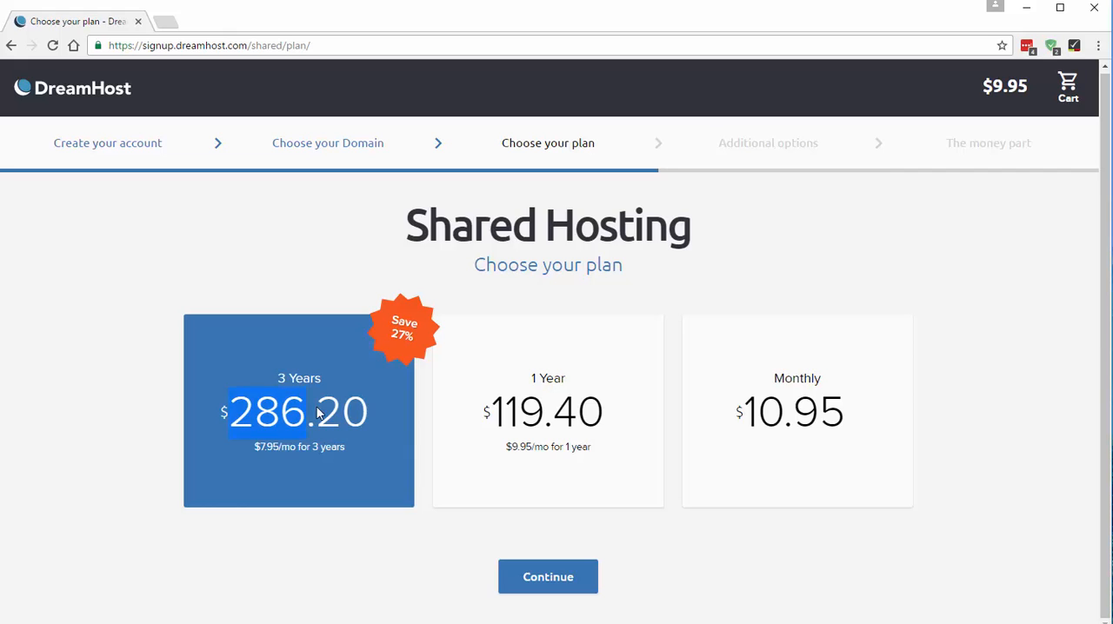
pyautogui.moveTo(254, 447); pyautogui.dragTo(302, 451)
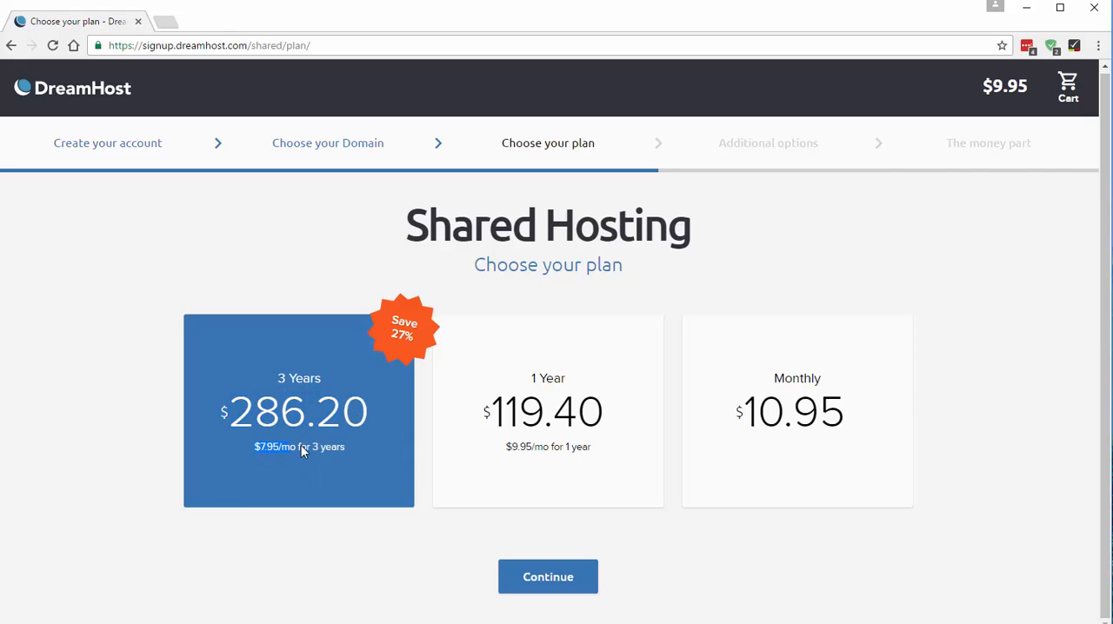
pyautogui.click(300, 478)
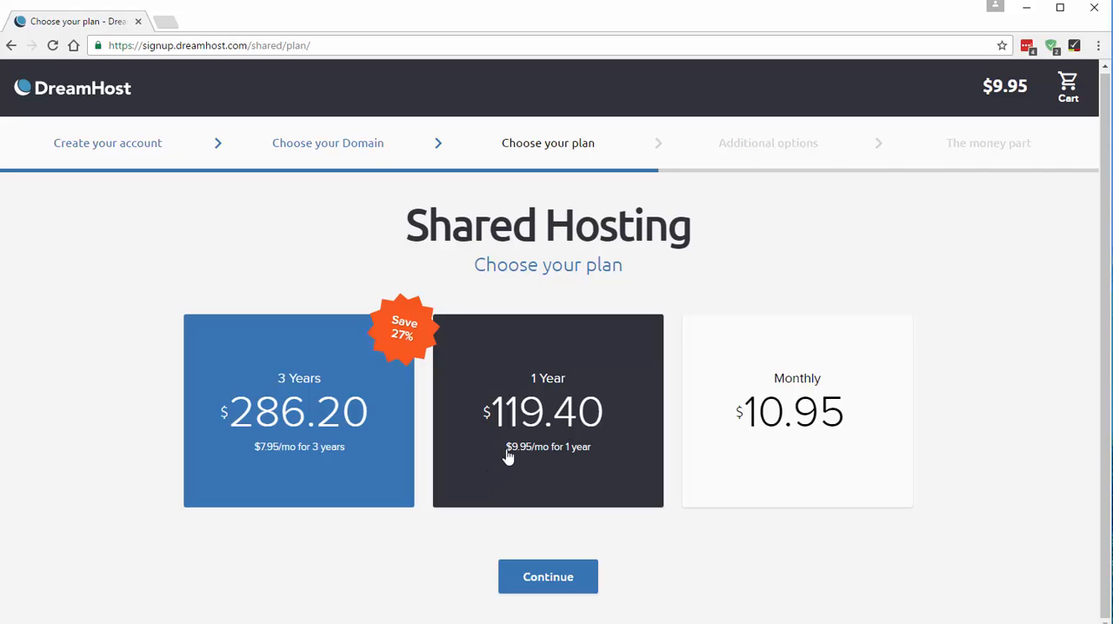
pyautogui.moveTo(507, 448)
pyautogui.mouseDown()
pyautogui.moveTo(562, 449)
pyautogui.moveTo(519, 477)
pyautogui.moveTo(529, 450)
pyautogui.moveTo(541, 452)
pyautogui.mouseUp()
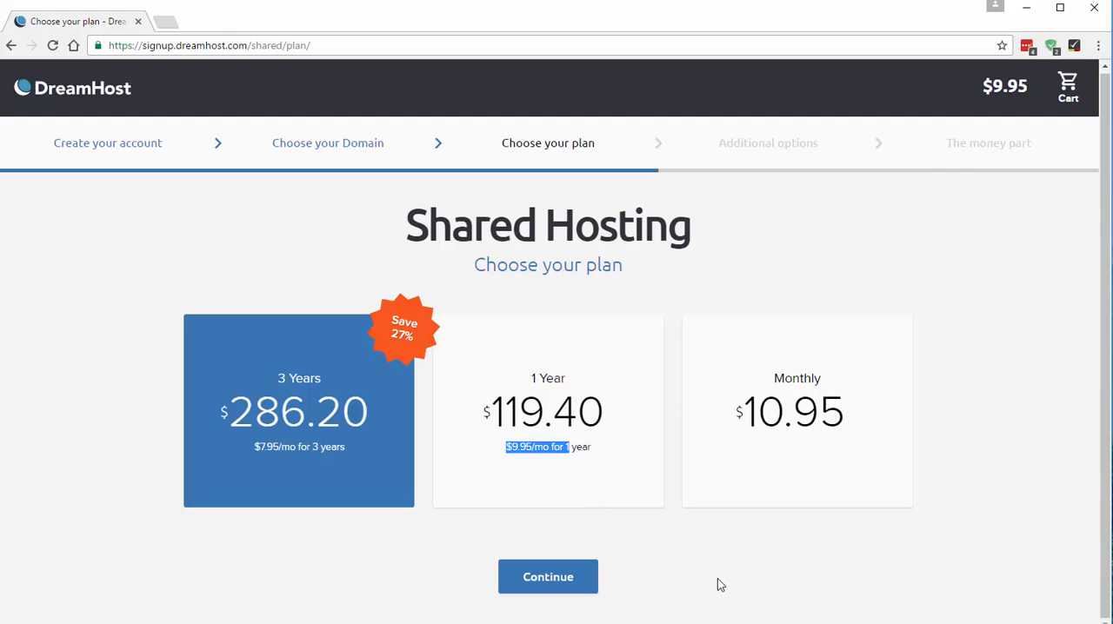
pyautogui.click(719, 585)
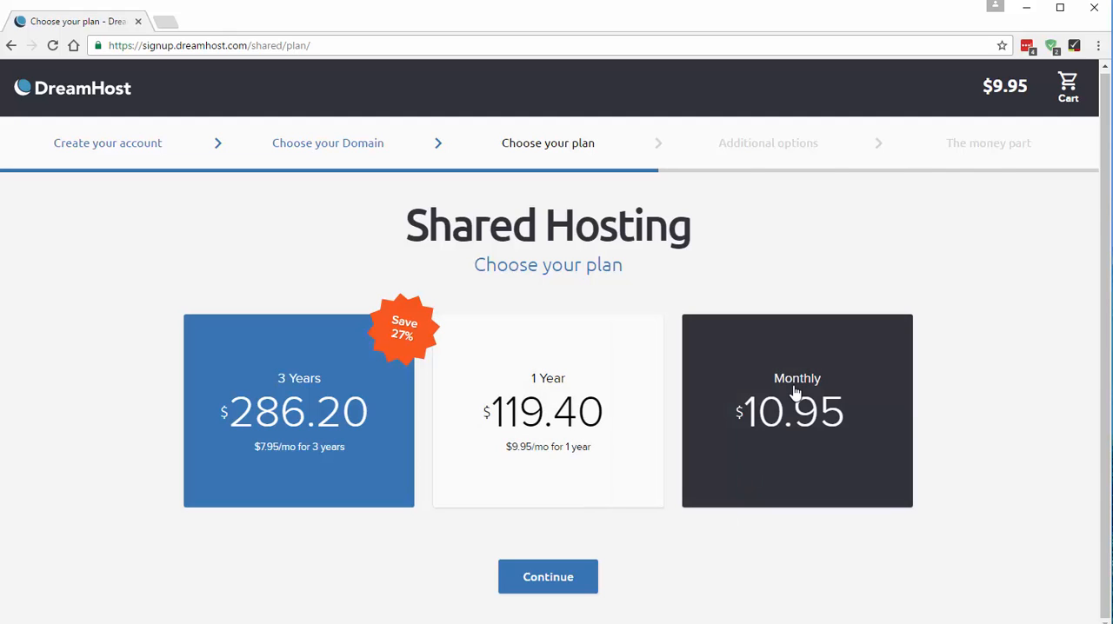
pyautogui.click(776, 430)
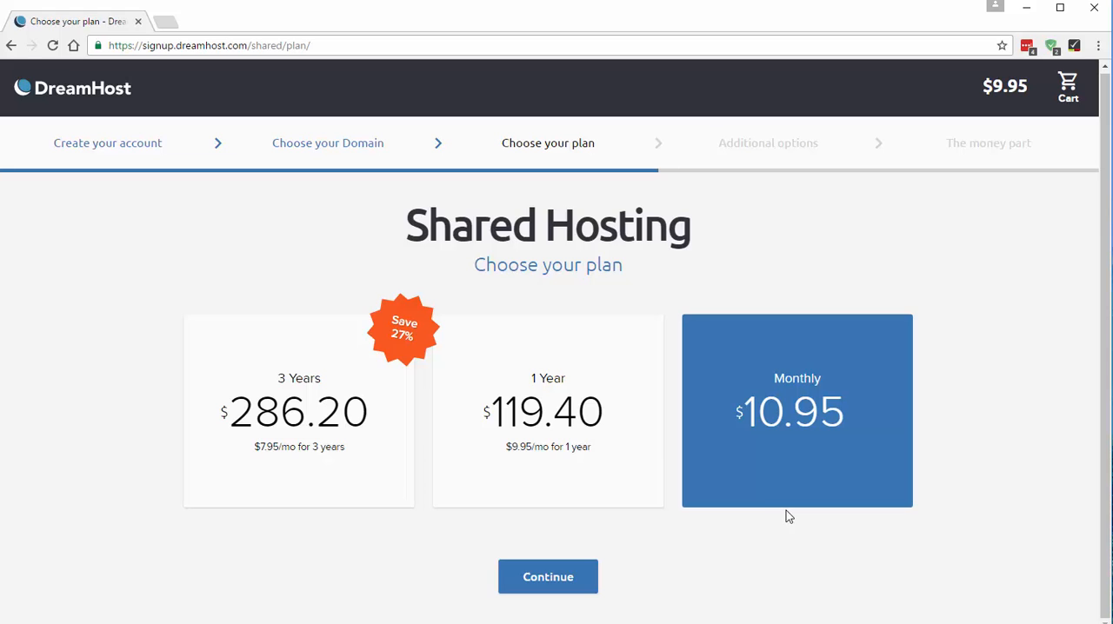
pyautogui.click(565, 581)
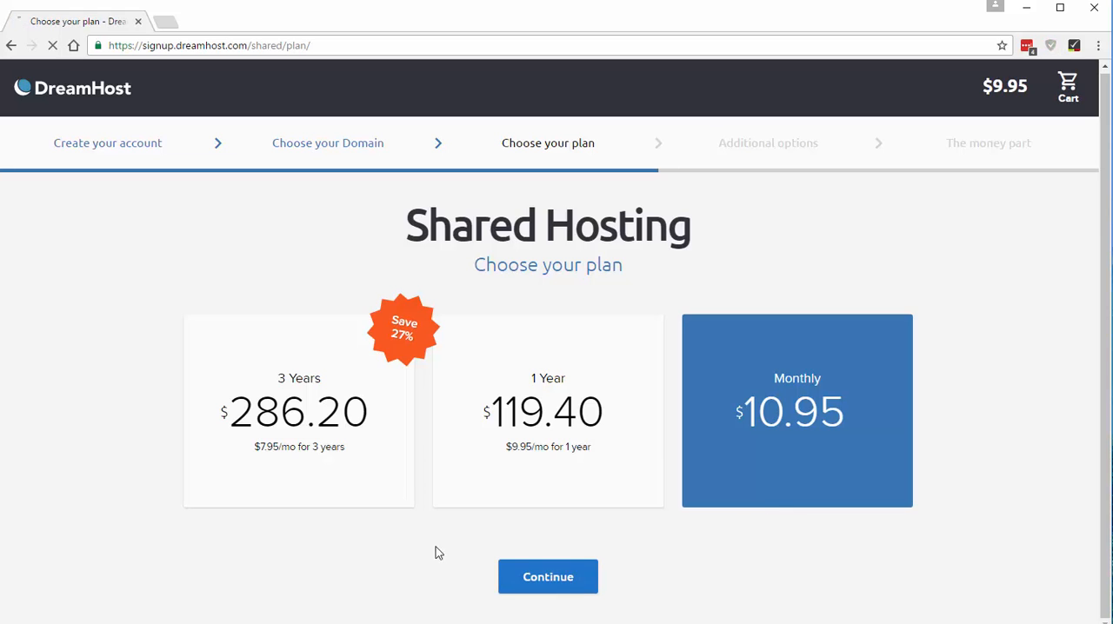
# - Keep only the free WordPress installation among the additional options and continue to the billing details form
pyautogui.scroll(-2, 242, 380)
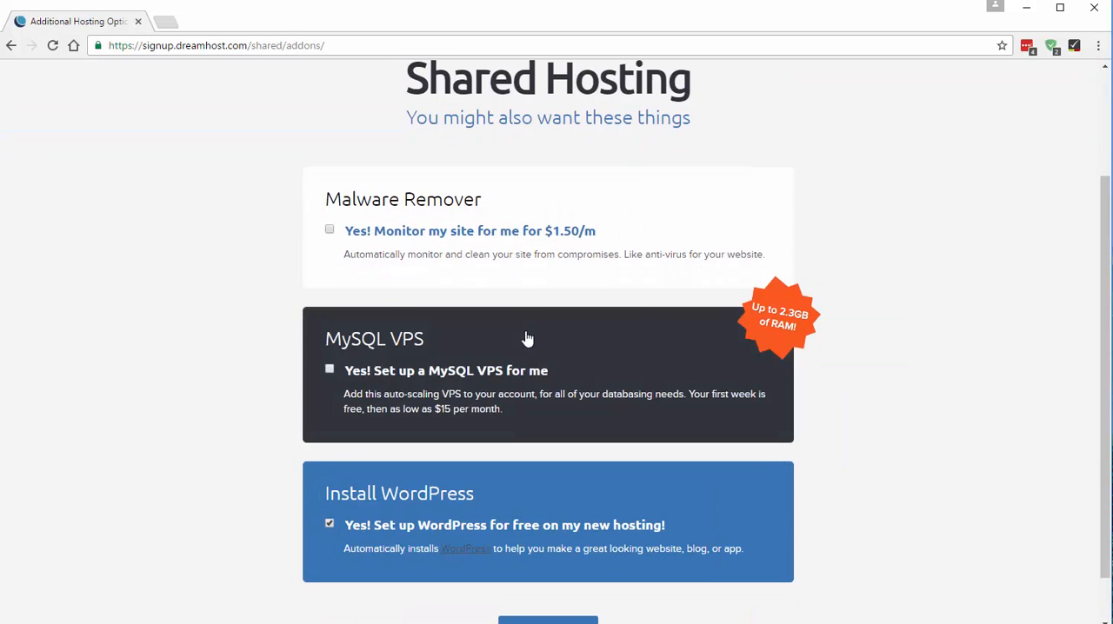
pyautogui.scroll(-1, 626, 510)
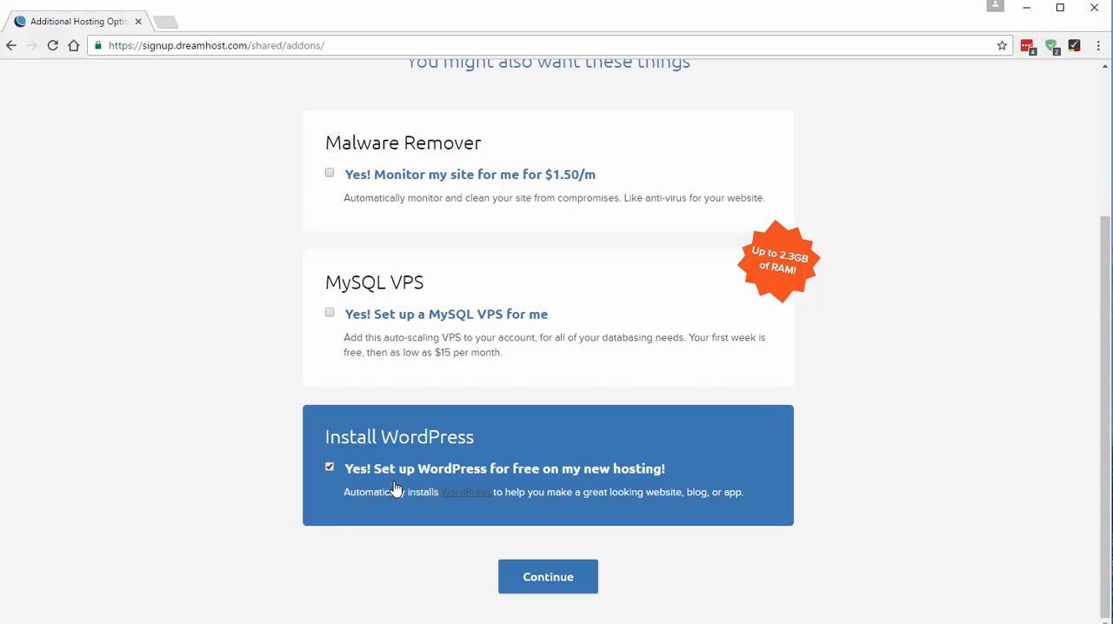
pyautogui.click(565, 585)
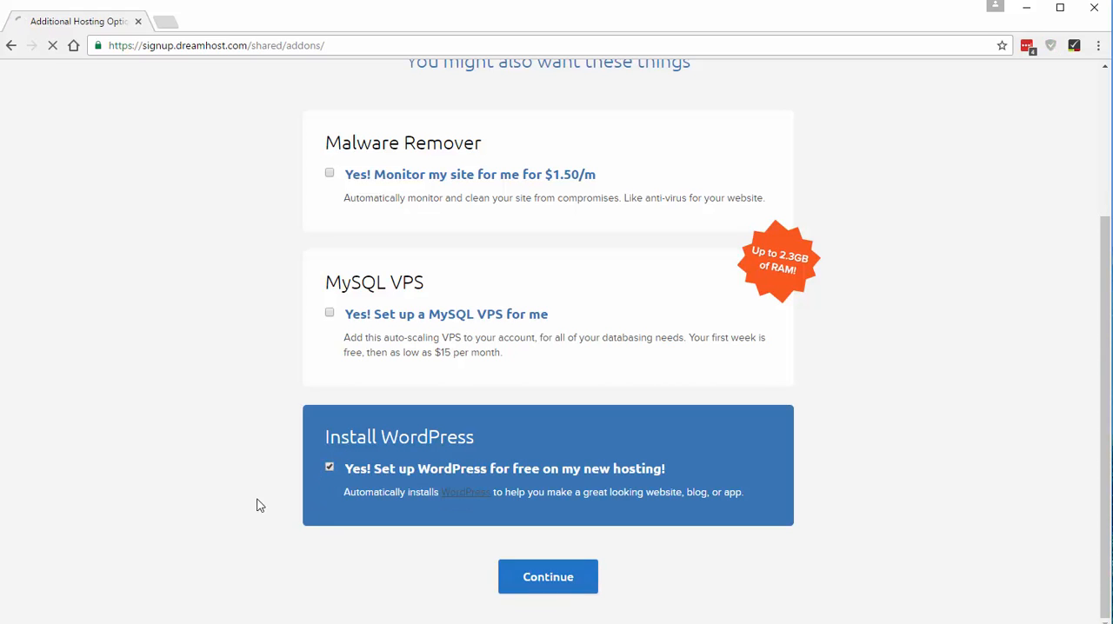
pyautogui.scroll(-2, 157, 294)
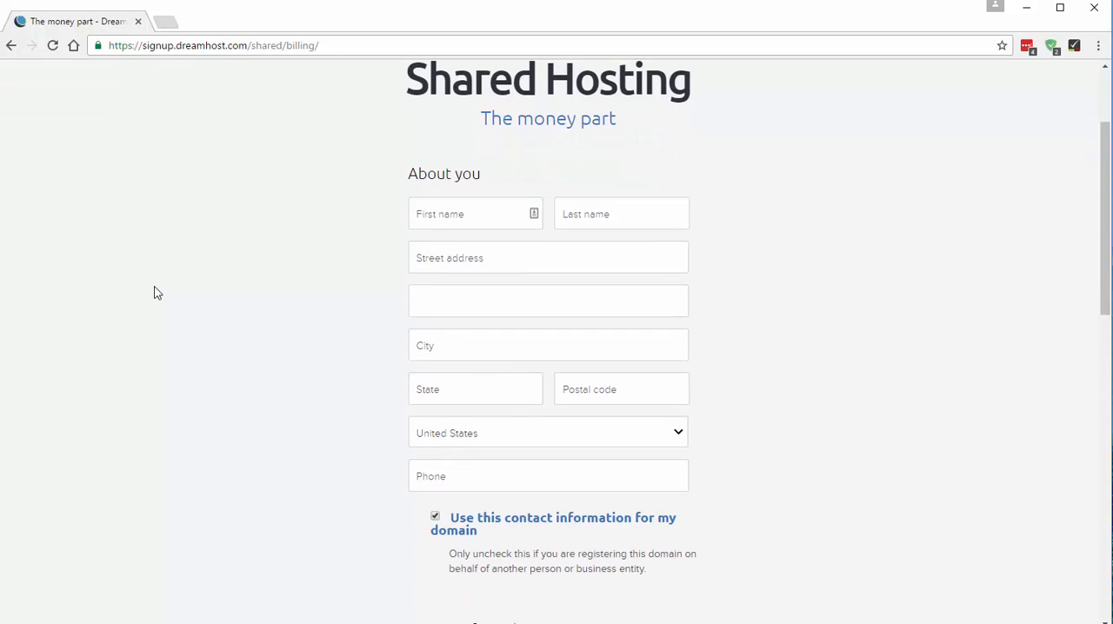
# - Check the cart total and fill in the account holder's first and last name in the billing details
pyautogui.scroll(2, 157, 293)
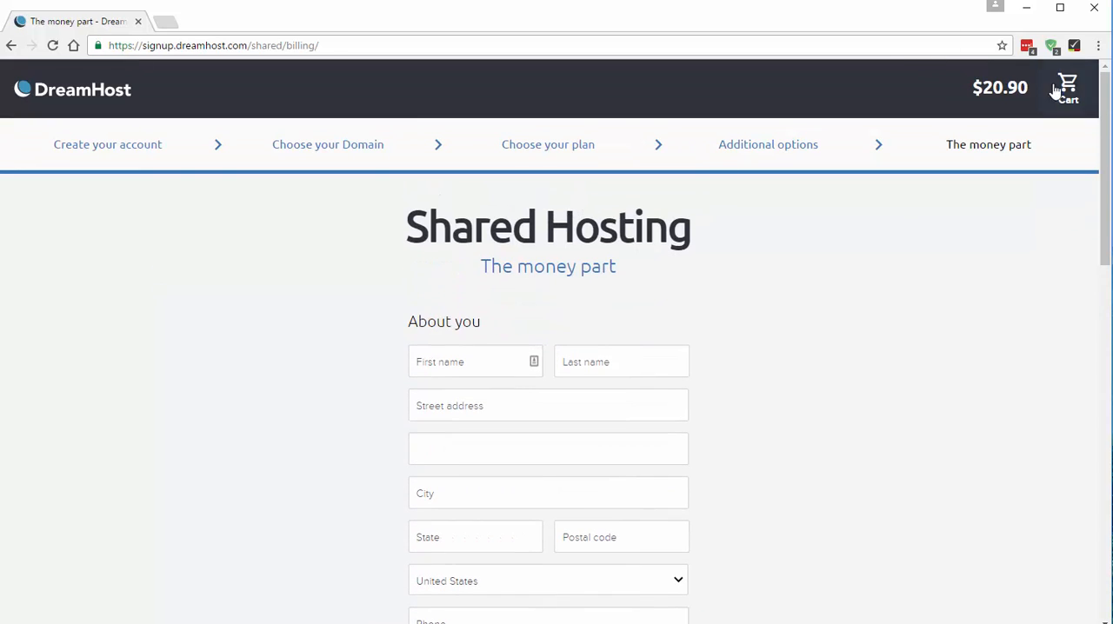
pyautogui.moveTo(1026, 87); pyautogui.dragTo(951, 111)
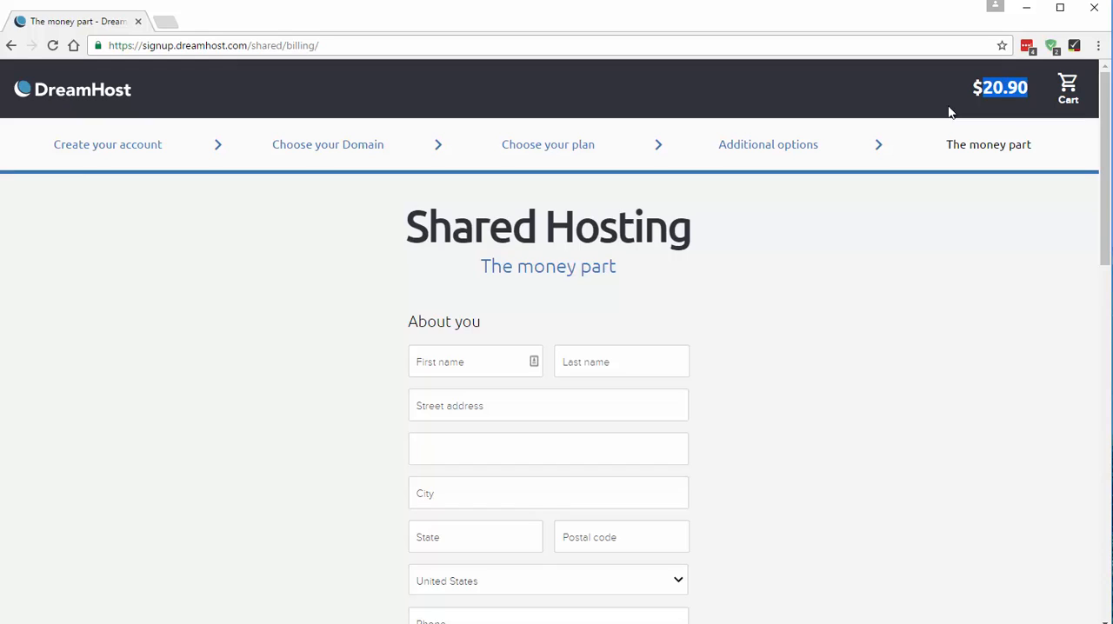
pyautogui.click(865, 387)
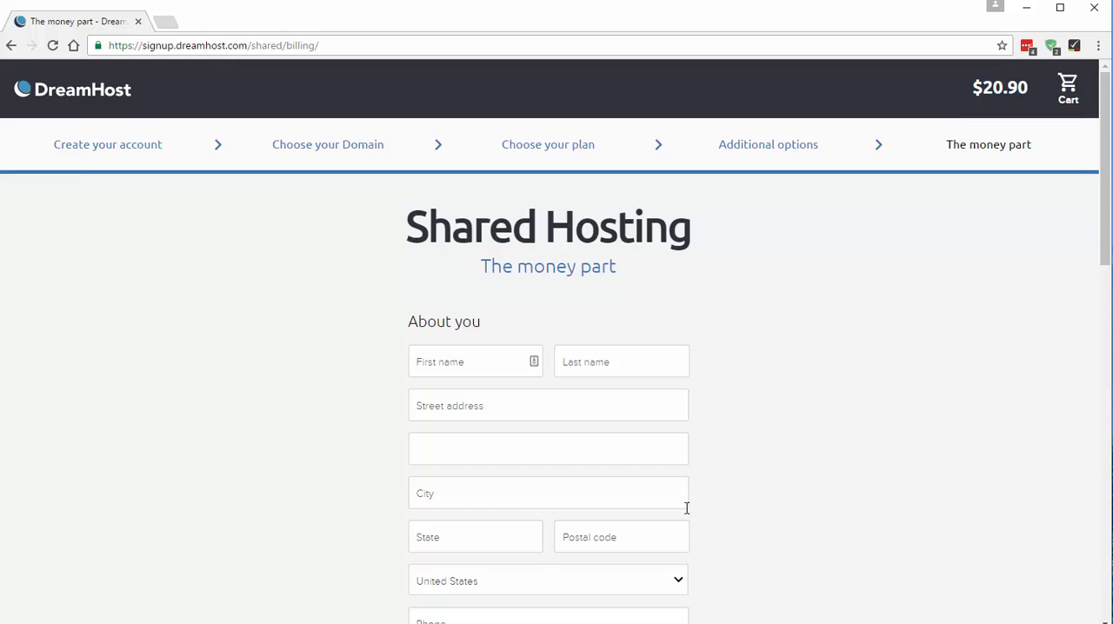
pyautogui.click(468, 361)
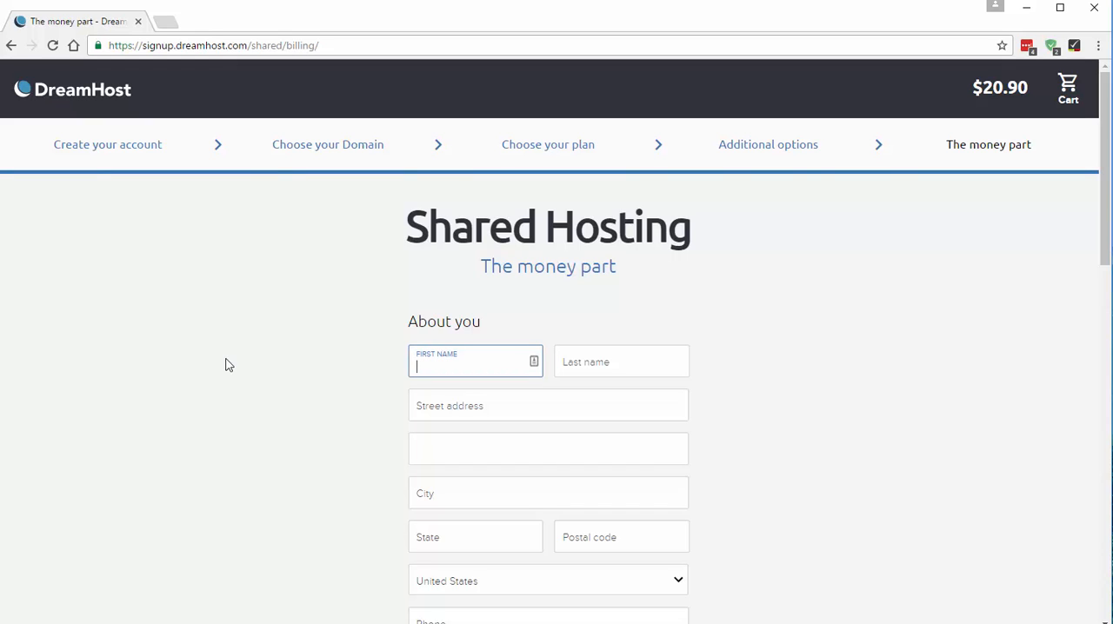
pyautogui.write('Neil')
pyautogui.press('Tab')
pyautogui.write('C')
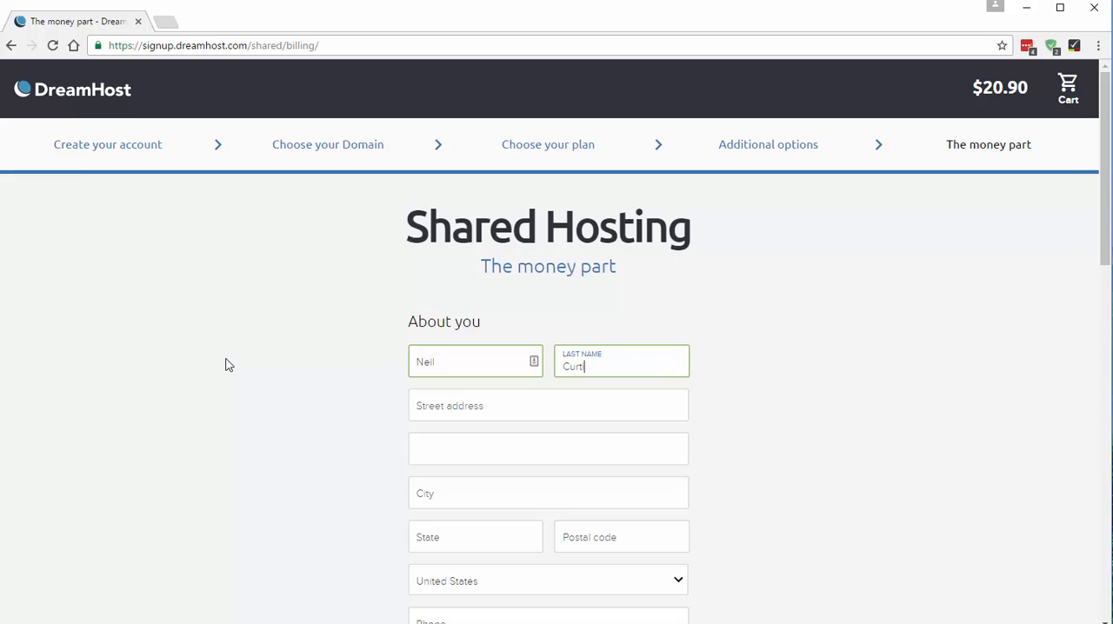
pyautogui.press('Tab')
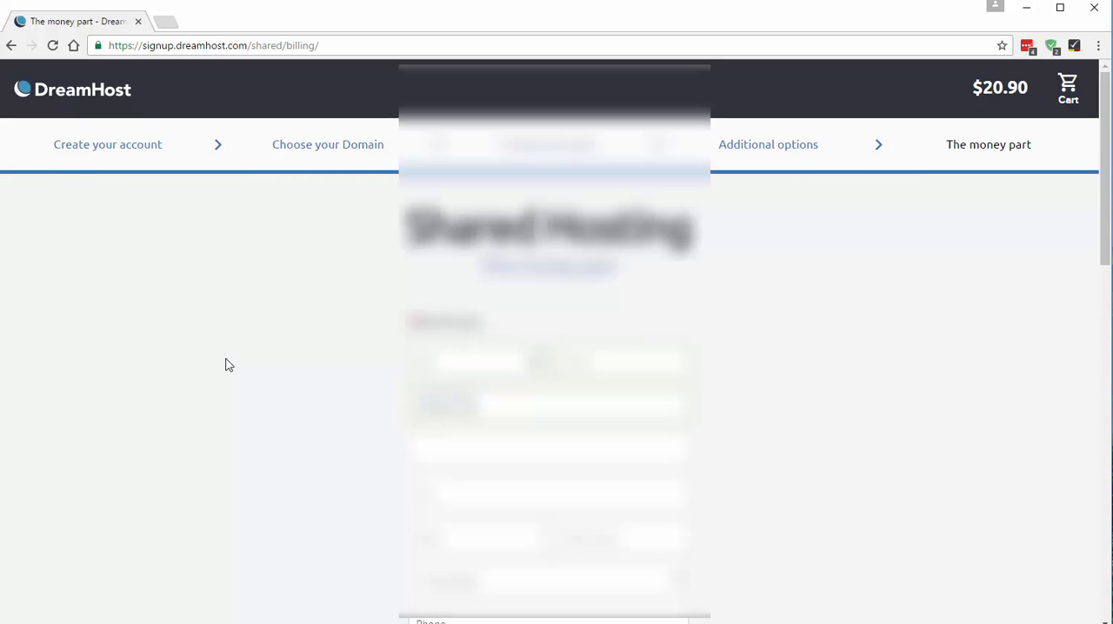
# - Enter the credit card number, expiration date and security code, use that card and place the order
pyautogui.scroll(-5, 731, 461)
pyautogui.scroll(-3, 728, 455)
pyautogui.click(548, 325)
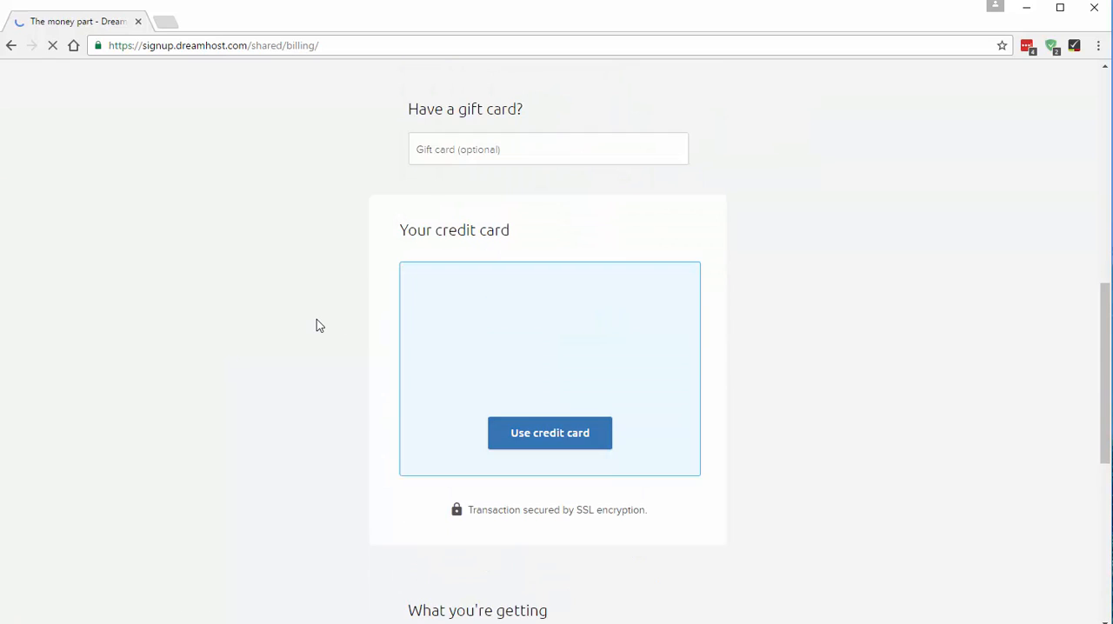
pyautogui.click(462, 325)
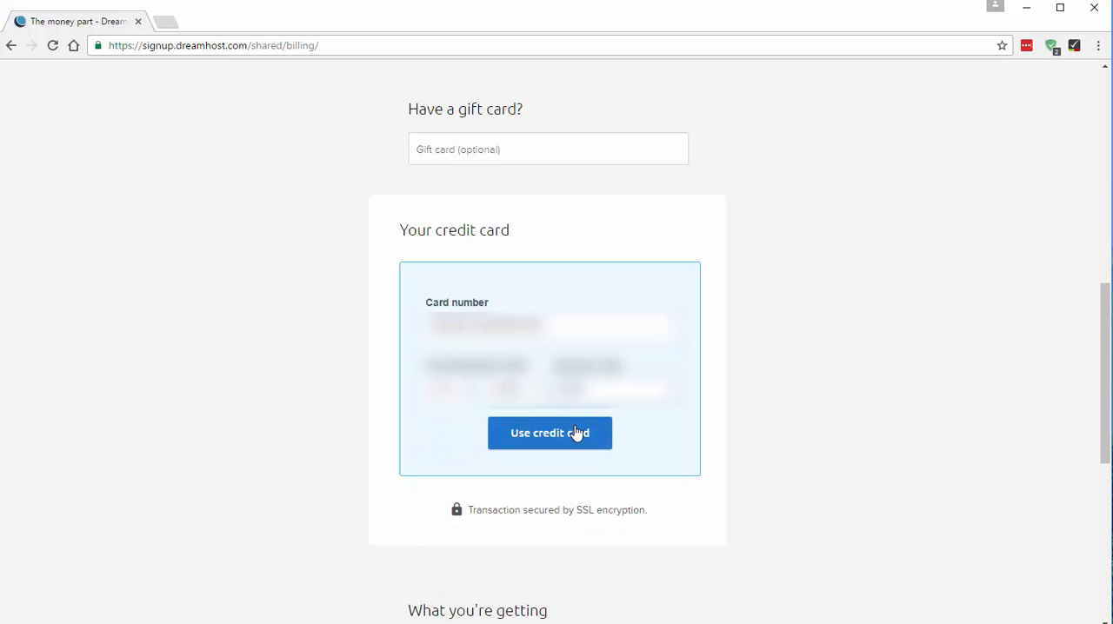
pyautogui.click(576, 433)
pyautogui.scroll(-3, 528, 415)
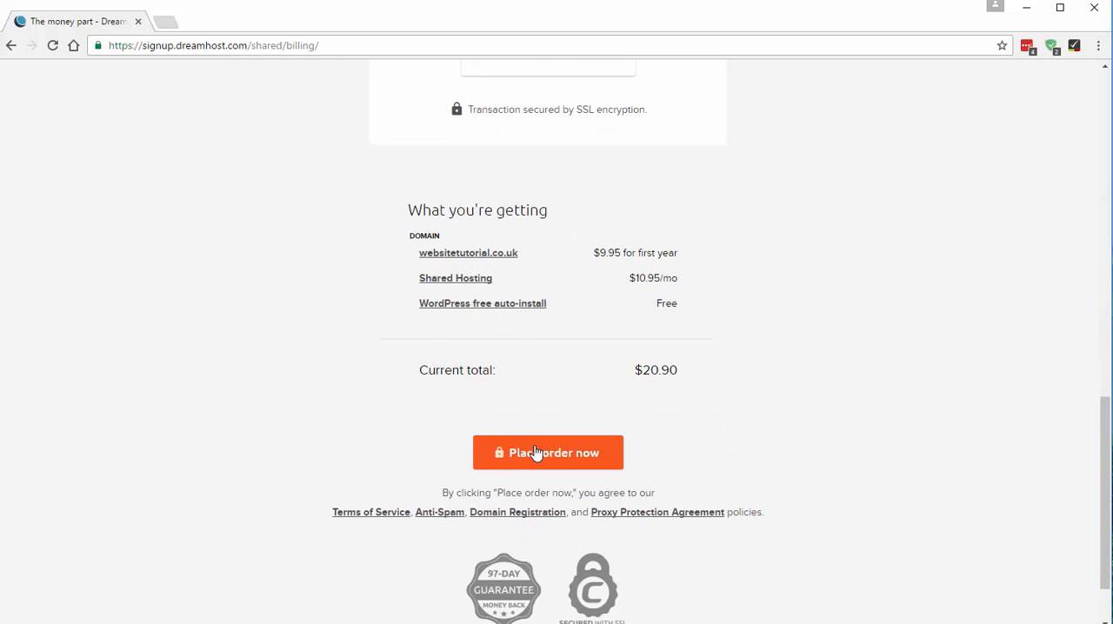
pyautogui.click(540, 452)
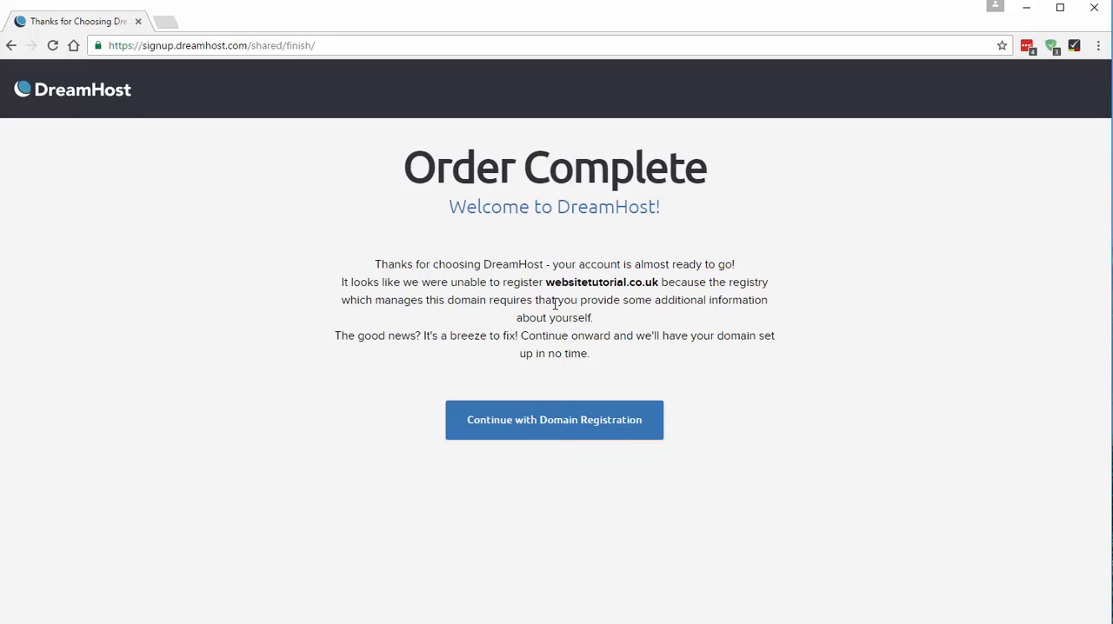
# - Read the order notice about websitetutorial.co.uk, continue with the domain registration and sign in to the account
pyautogui.moveTo(547, 291); pyautogui.dragTo(761, 285)
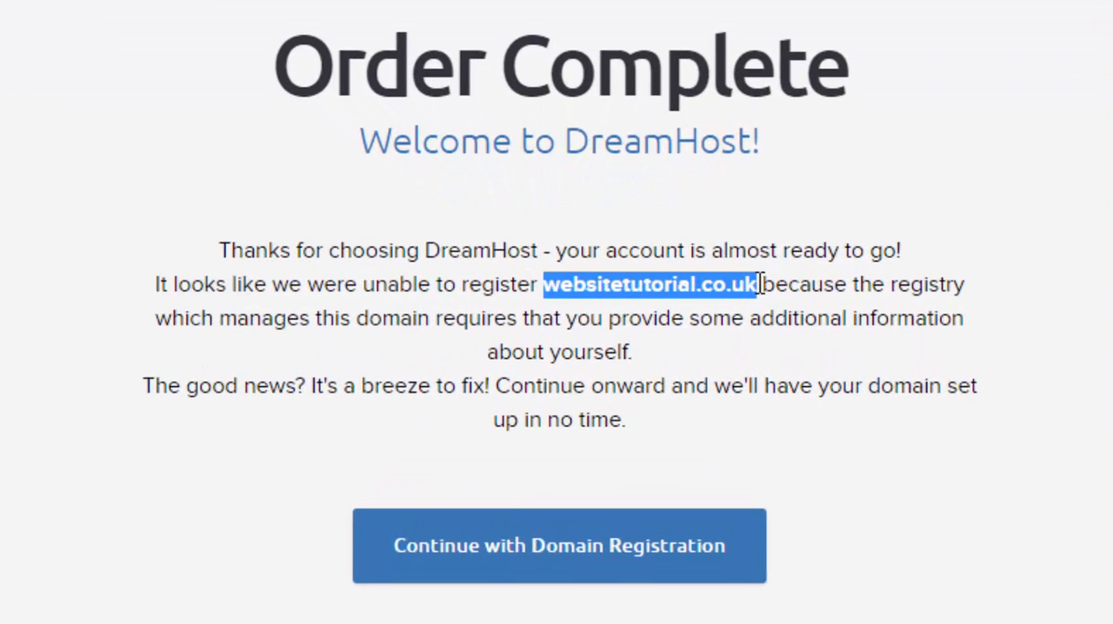
pyautogui.click(647, 385)
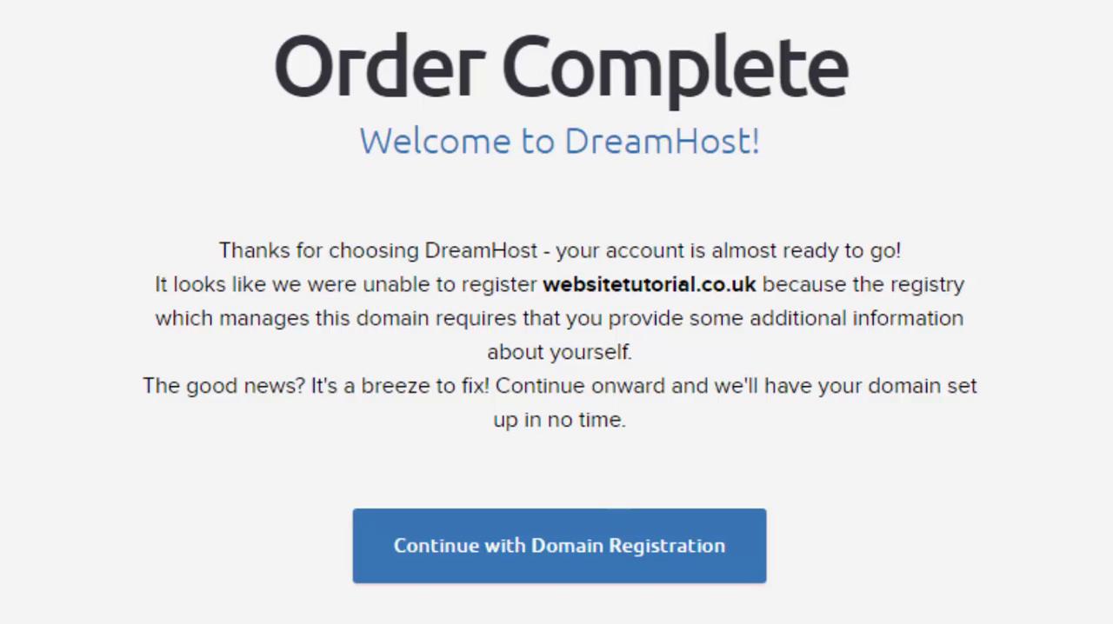
pyautogui.click(514, 557)
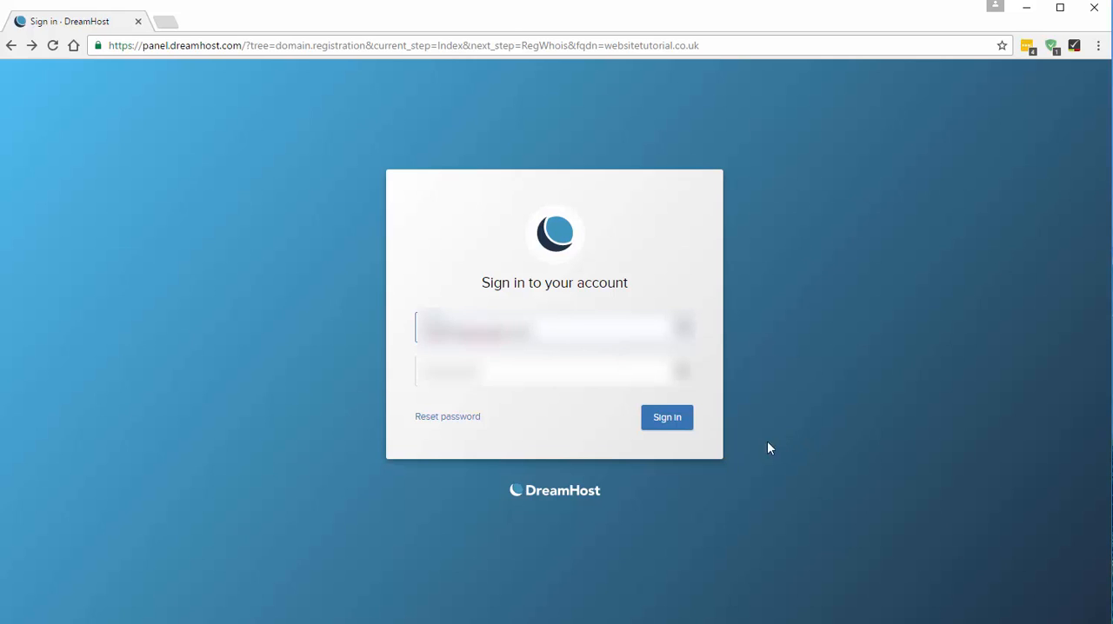
pyautogui.click(648, 419)
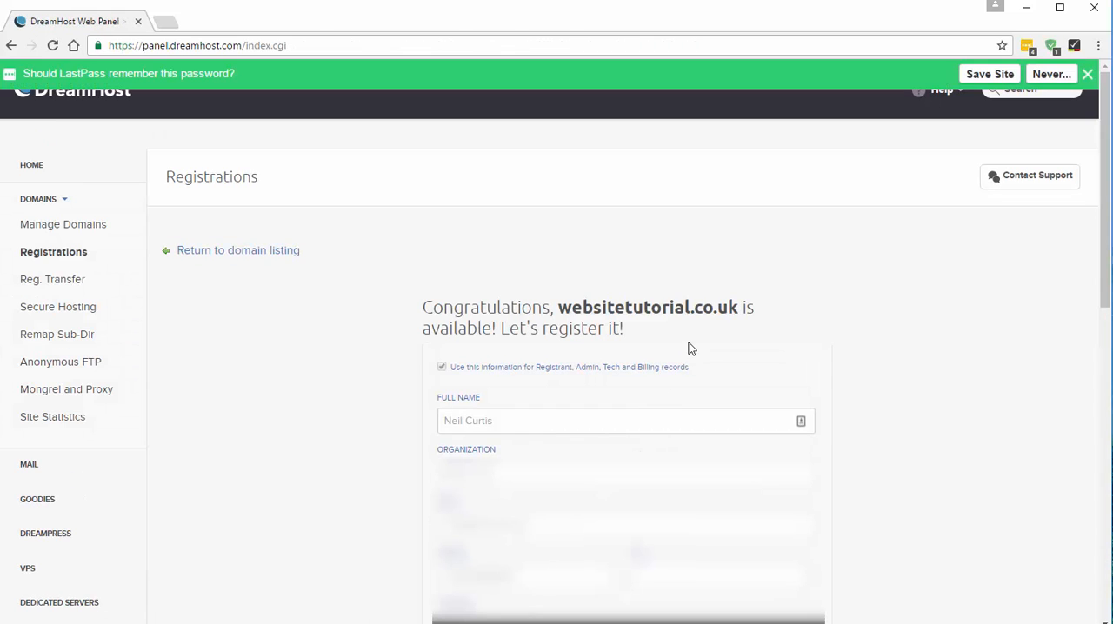
# - Set the registrant organization to Website Tutorial, complete the .uk options with the company identification number and registrant's name, and submit the contact form
pyautogui.scroll(-2, 556, 330)
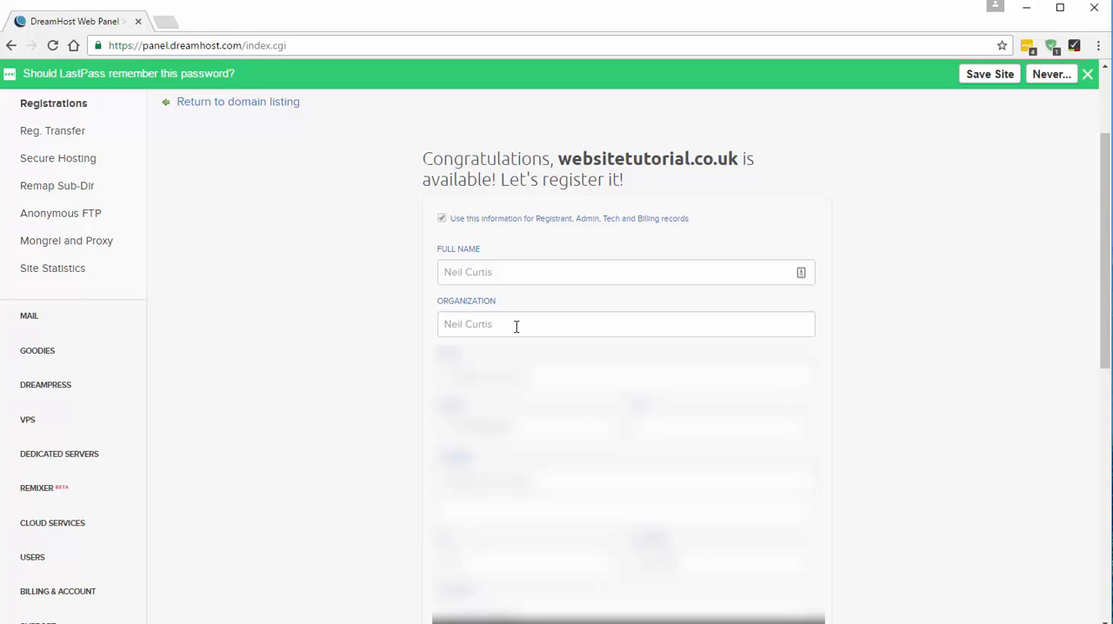
pyautogui.moveTo(517, 327); pyautogui.dragTo(402, 331)
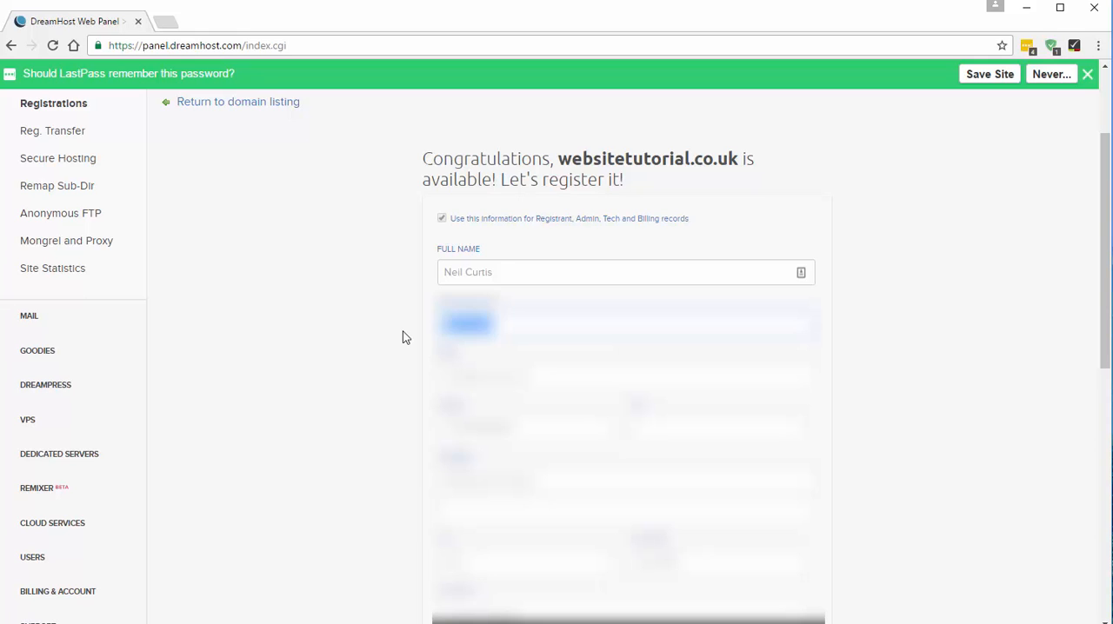
pyautogui.write('Website Tutorial')
pyautogui.scroll(-10, 487, 278)
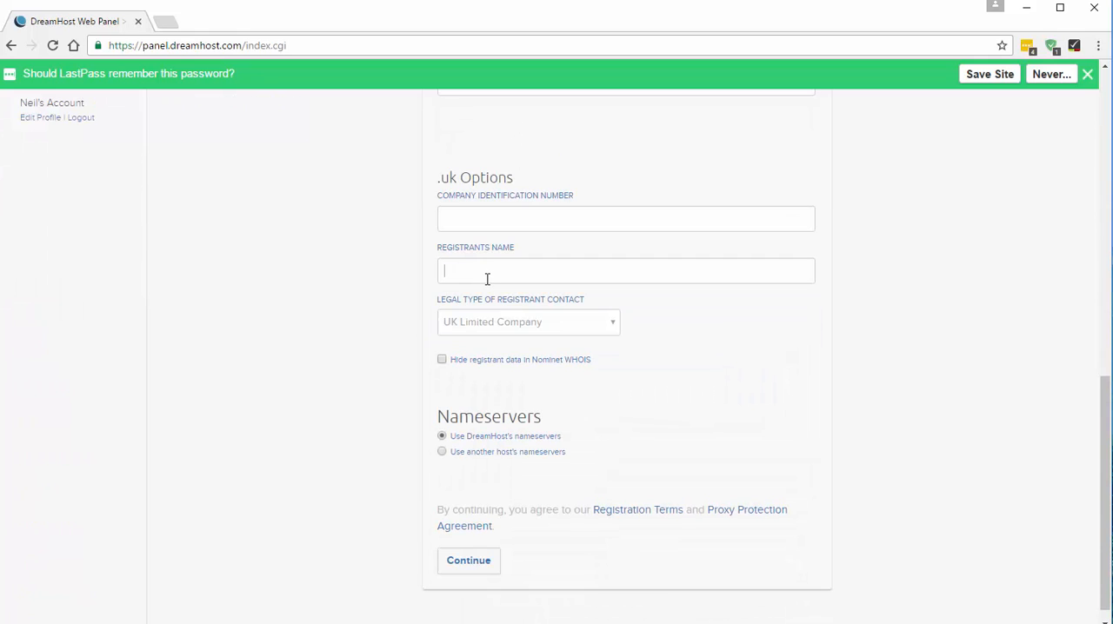
pyautogui.click(467, 569)
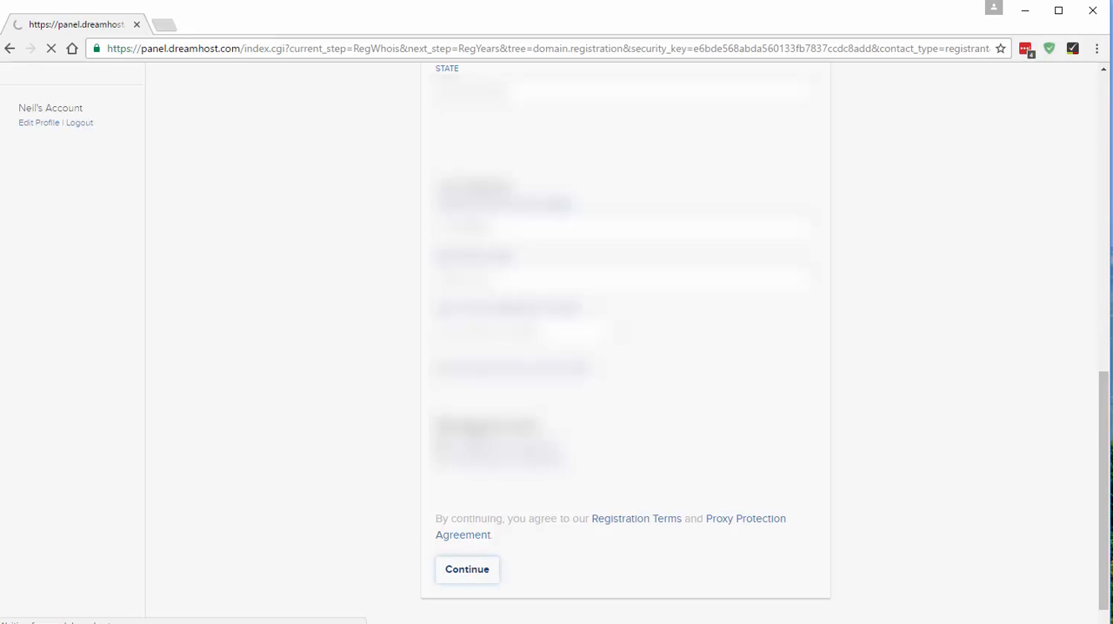
# - Choose a 1-year term for websitetutorial.co.uk and complete its registration
pyautogui.click(501, 294)
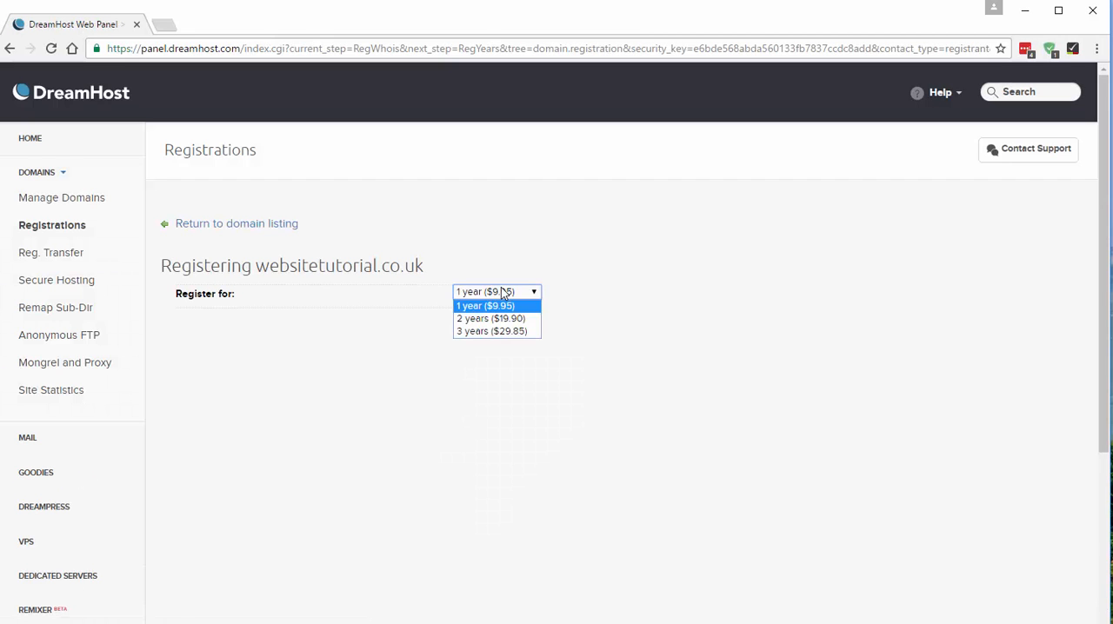
pyautogui.click(500, 293)
pyautogui.click(488, 319)
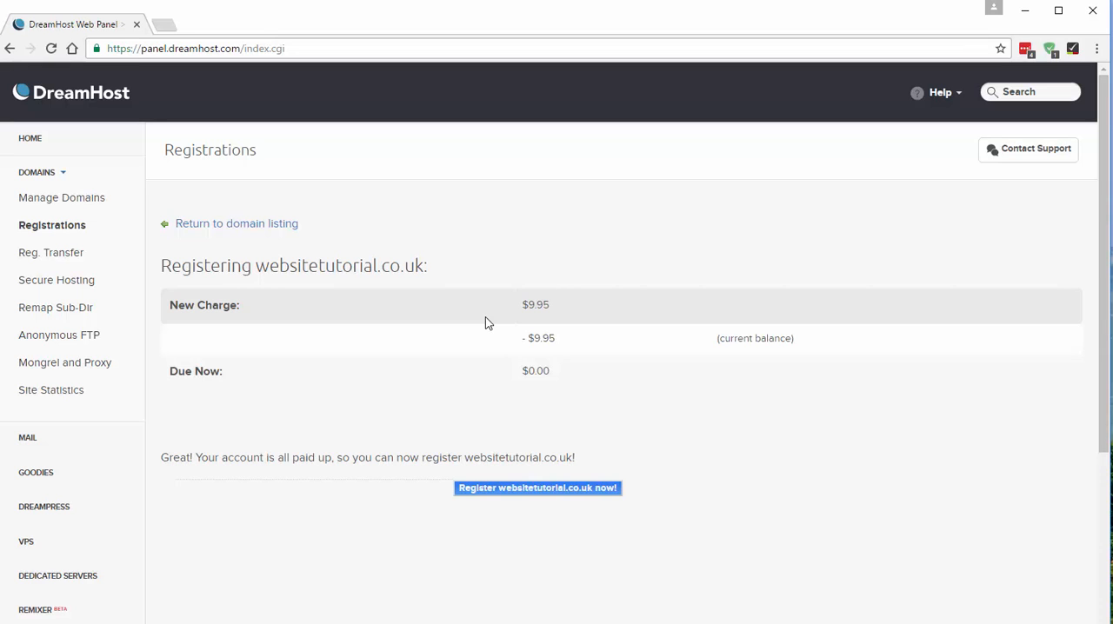
pyautogui.click(514, 488)
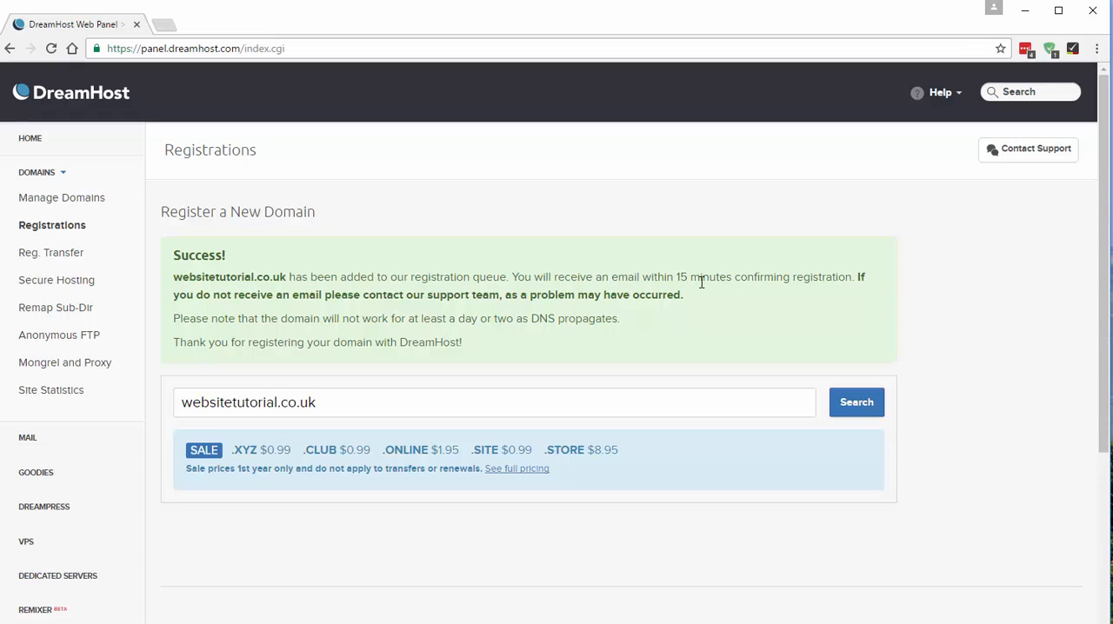
# - Read the registration confirmation, focusing on how soon the confirming email should arrive
pyautogui.moveTo(659, 276); pyautogui.dragTo(704, 274)
pyautogui.click(747, 280)
pyautogui.scroll(-3, 348, 252)
pyautogui.scroll(3, 313, 309)
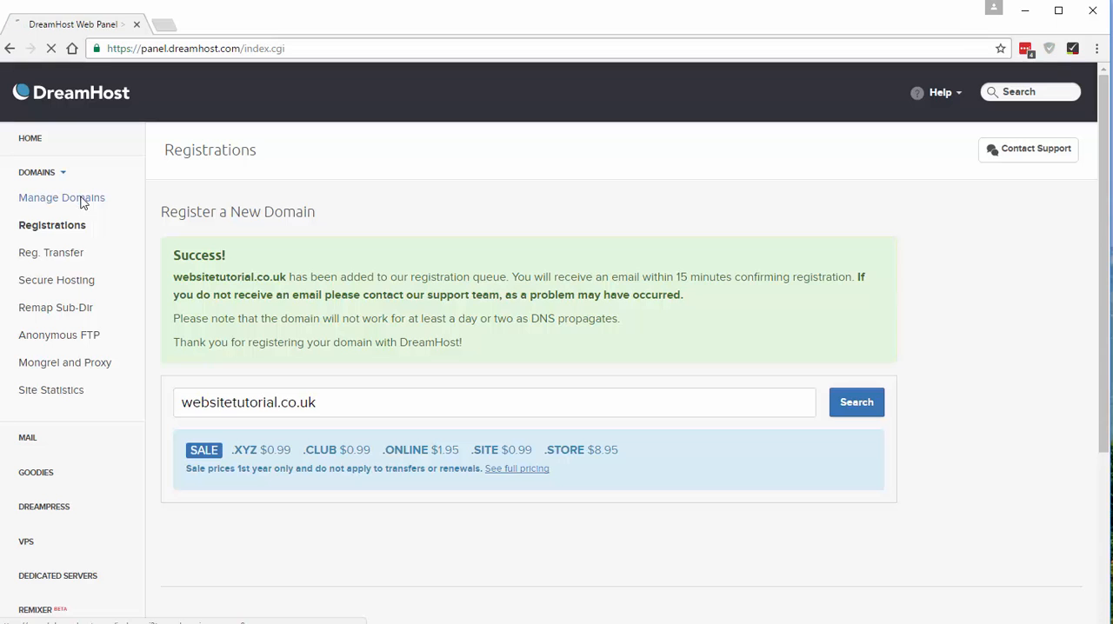
# - Display the account's hosted domains and check the entry for websitetutorial.co.uk
pyautogui.click(82, 202)
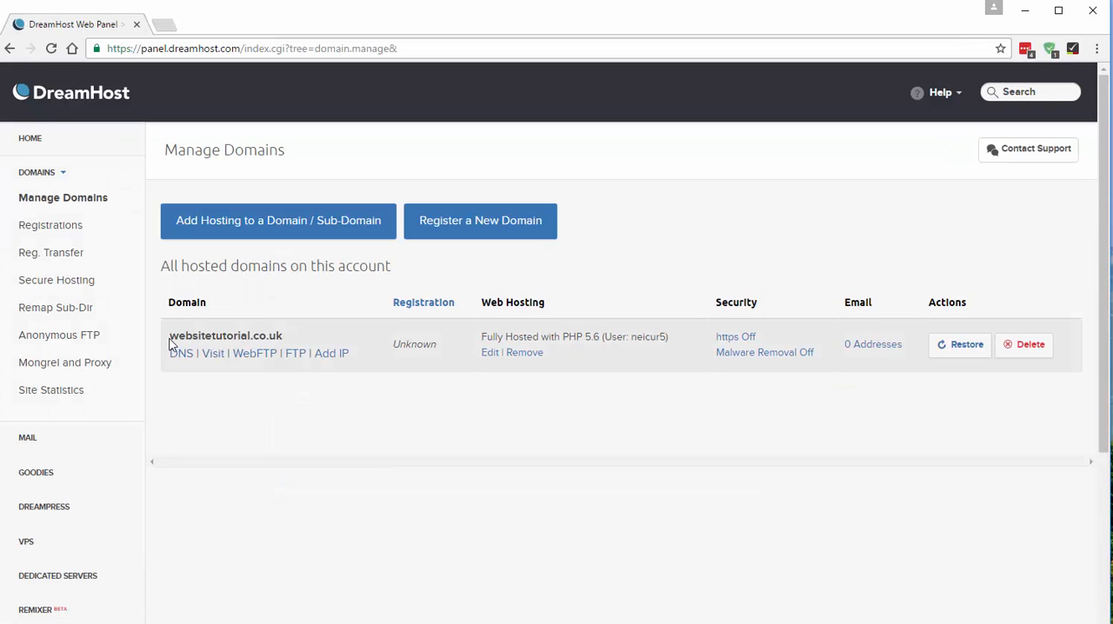
pyautogui.moveTo(171, 344); pyautogui.dragTo(295, 342)
pyautogui.click(338, 446)
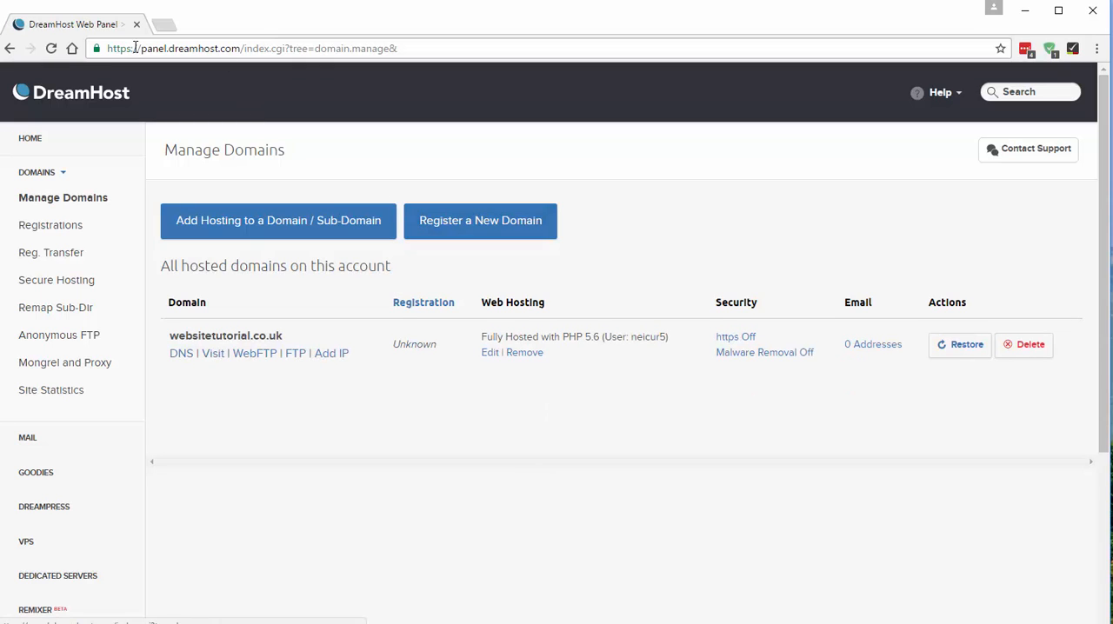
# - Switch to Gmail in a new browser tab and open DreamHost's registration success email for websitetutorial.co.uk
pyautogui.click(166, 27)
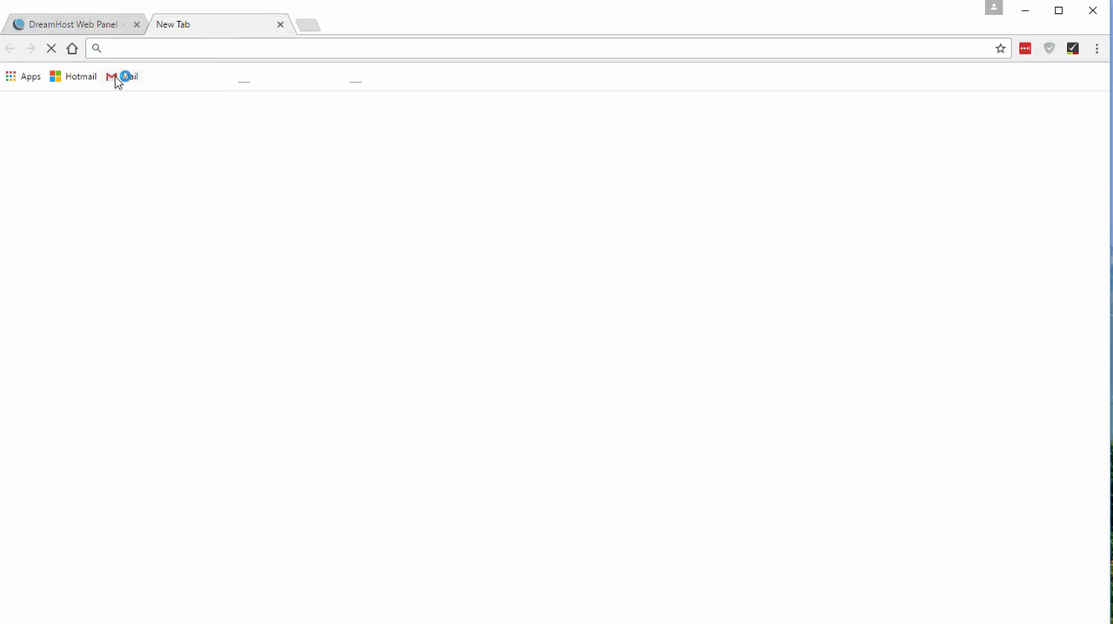
pyautogui.click(115, 76)
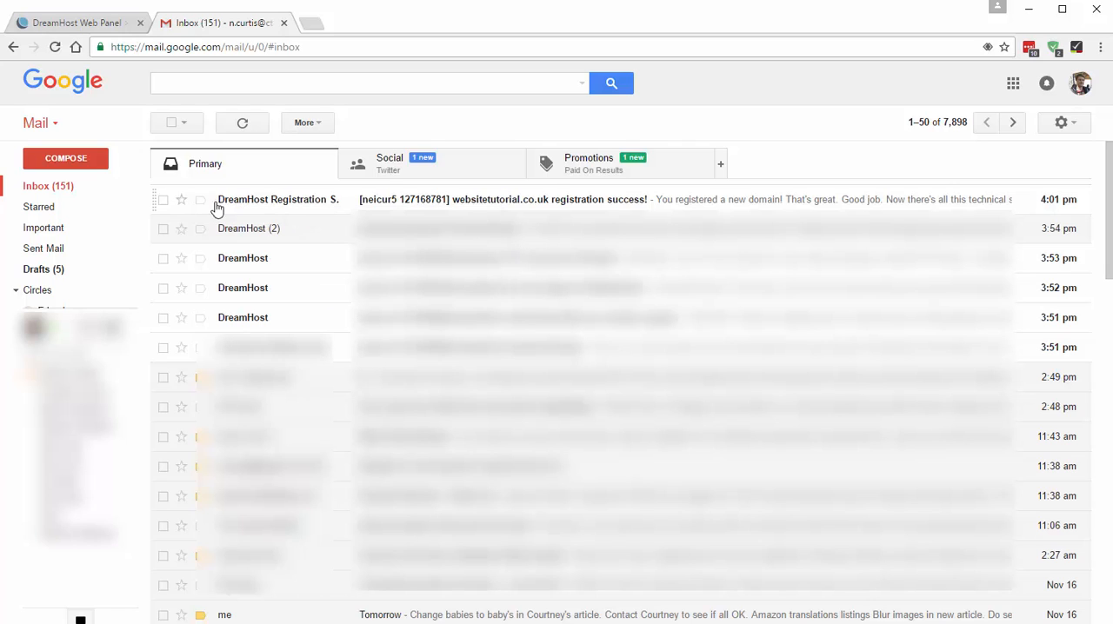
pyautogui.moveTo(324, 206)
pyautogui.click(260, 201)
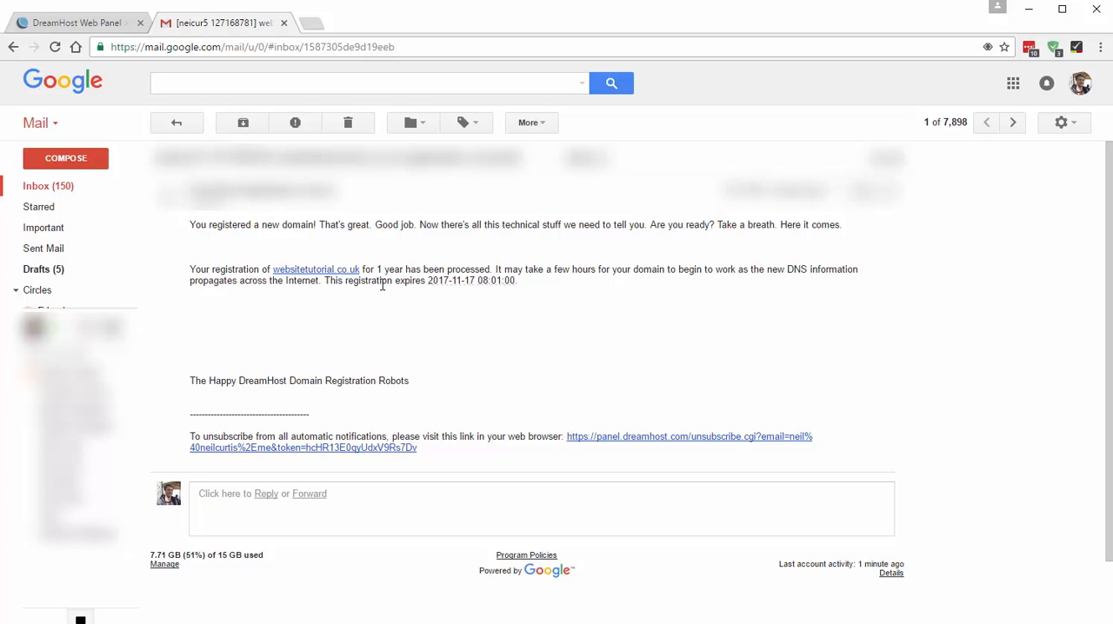
# - Visit websitetutorial.co.uk from the registration email, read the page shown and reload it
pyautogui.click(324, 273)
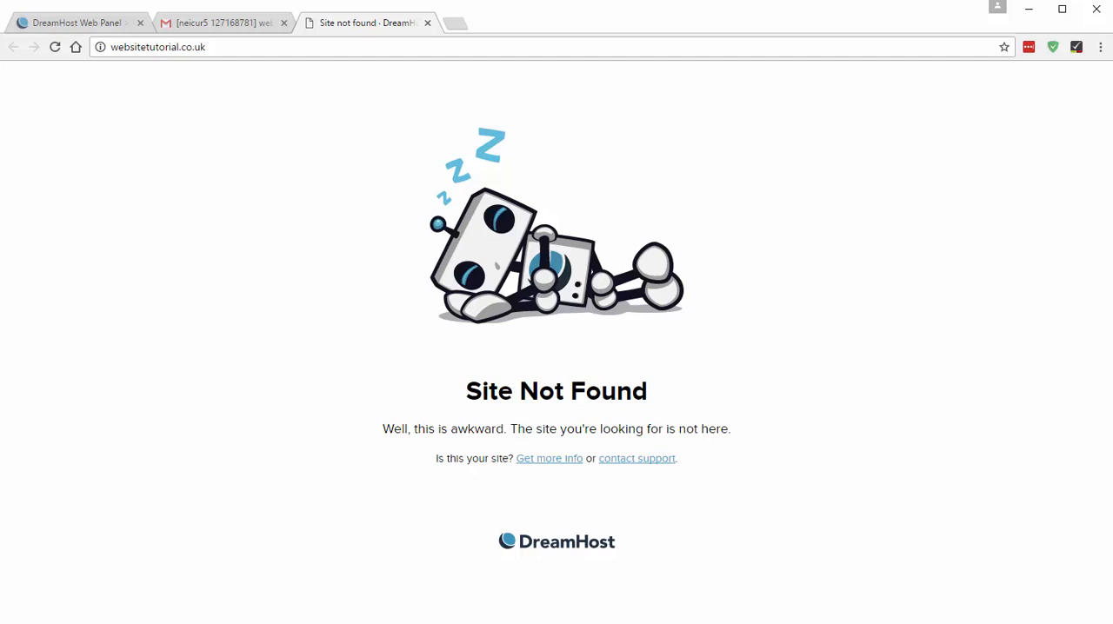
pyautogui.moveTo(463, 391); pyautogui.dragTo(694, 398)
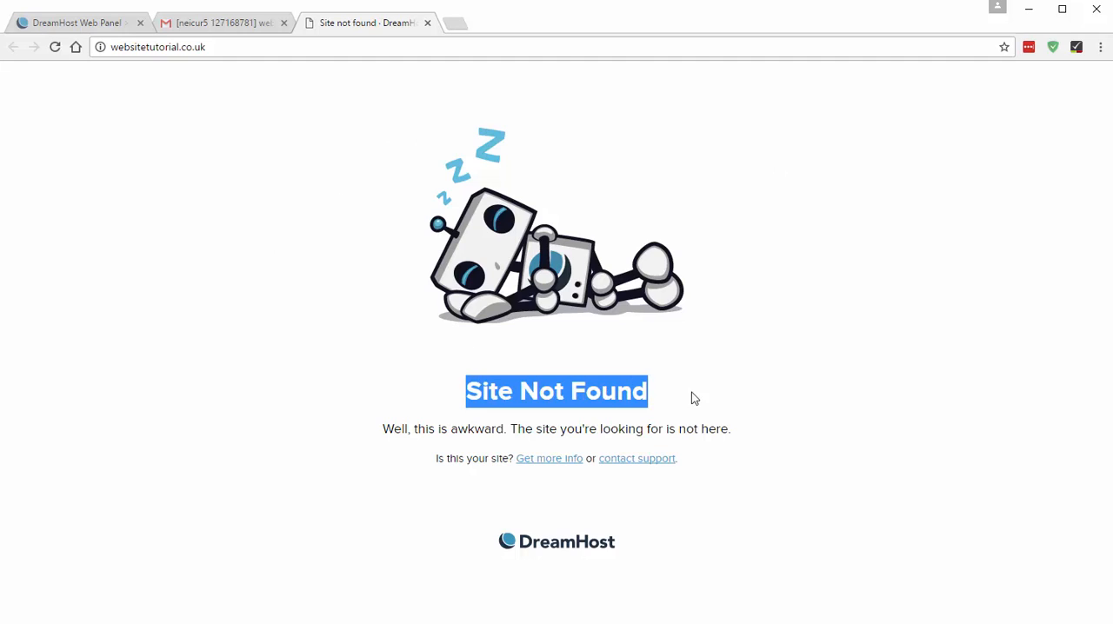
pyautogui.click(691, 392)
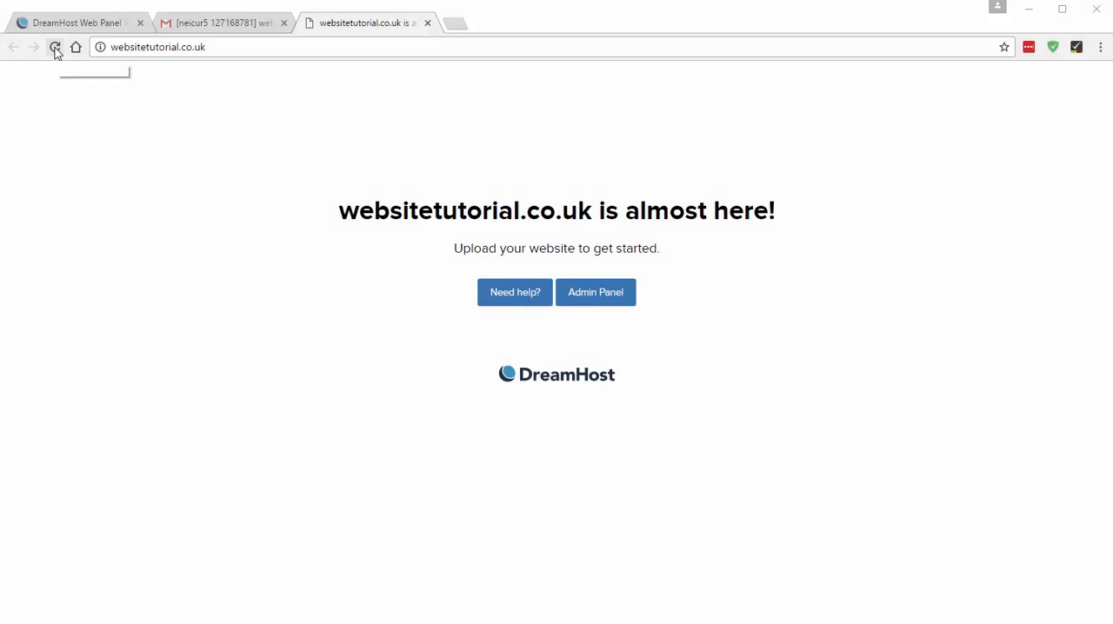
pyautogui.click(54, 48)
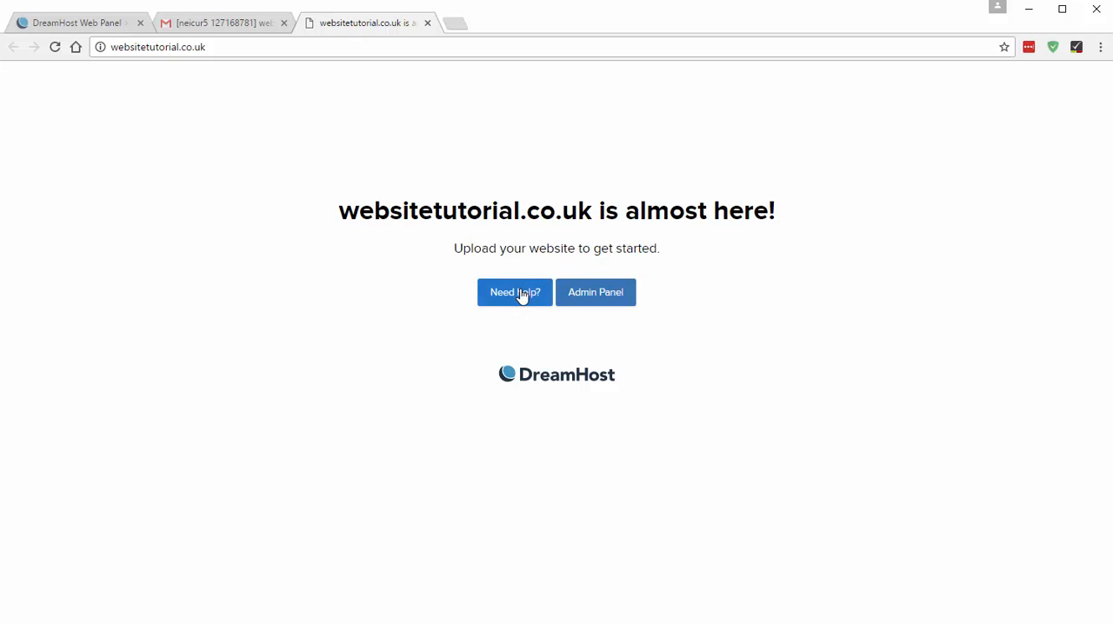
# - Go to the DreamHost admin panel, review the dashboard suggestions and visit websitetutorial.co.uk from the managed domains
pyautogui.click(596, 293)
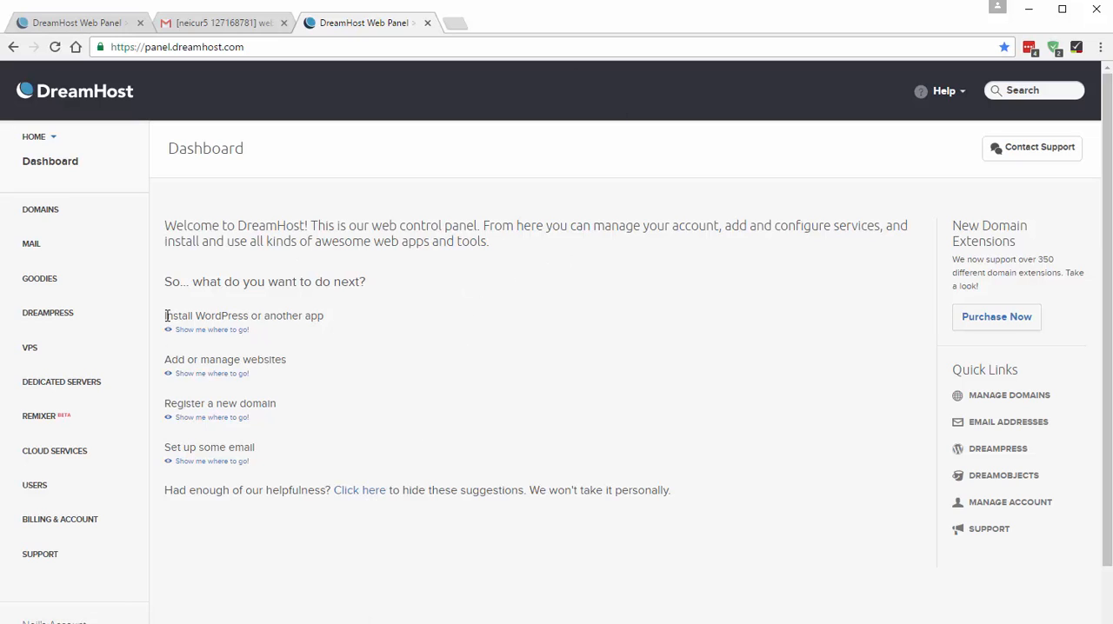
pyautogui.moveTo(165, 316); pyautogui.dragTo(250, 316)
pyautogui.click(342, 327)
pyautogui.click(40, 210)
pyautogui.click(57, 236)
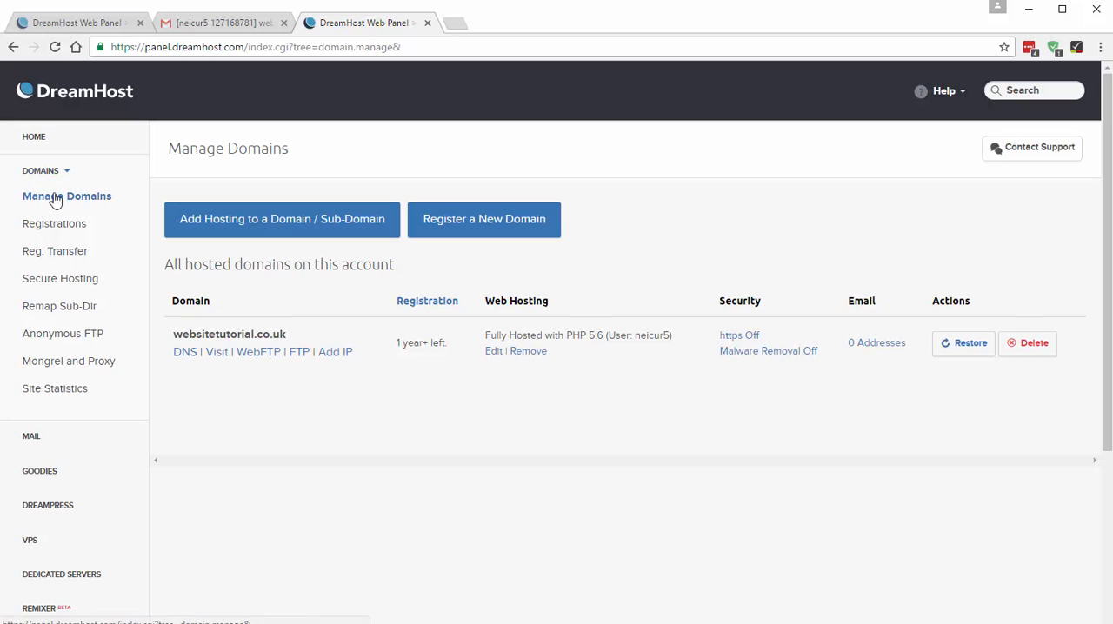
pyautogui.click(217, 355)
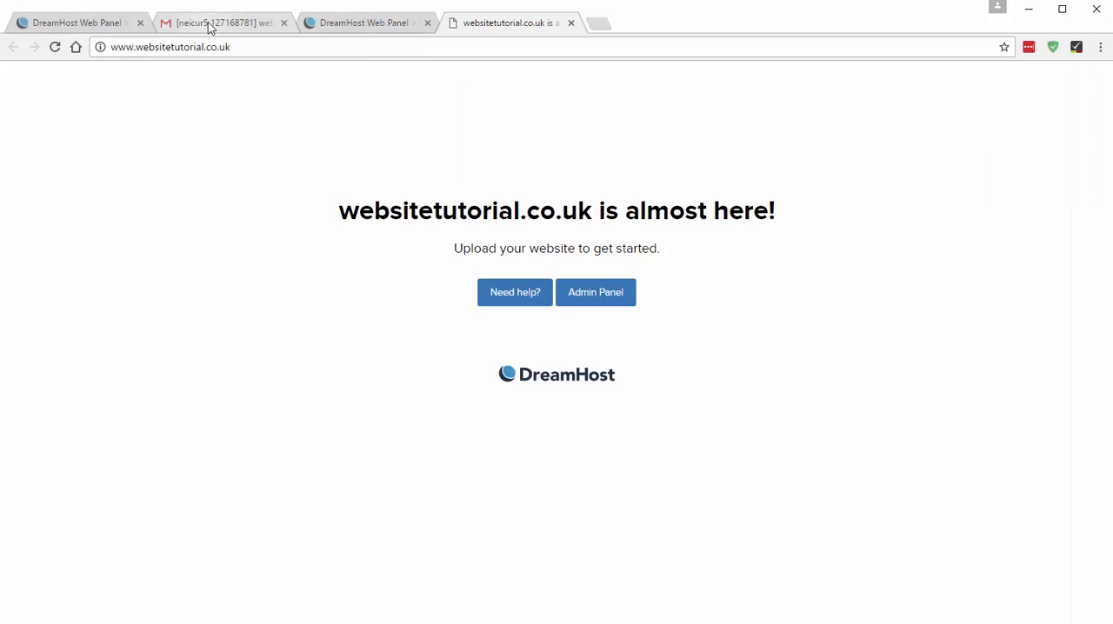
# - Open DreamHost's WordPress installation success email in the Gmail inbox and follow its link for setting the login password
pyautogui.click(208, 24)
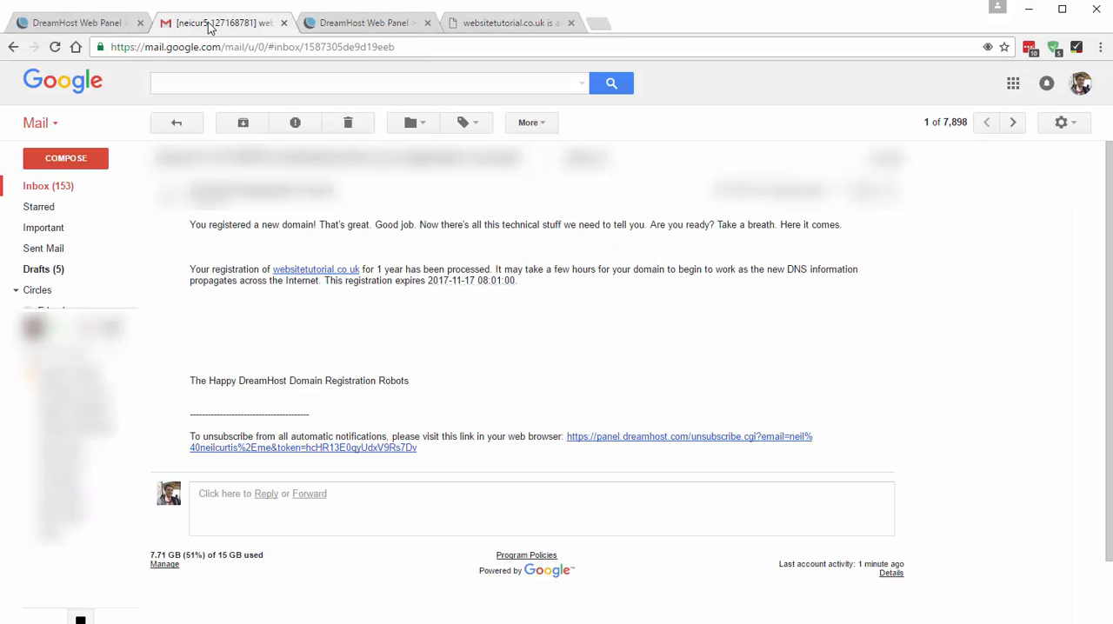
pyautogui.click(53, 186)
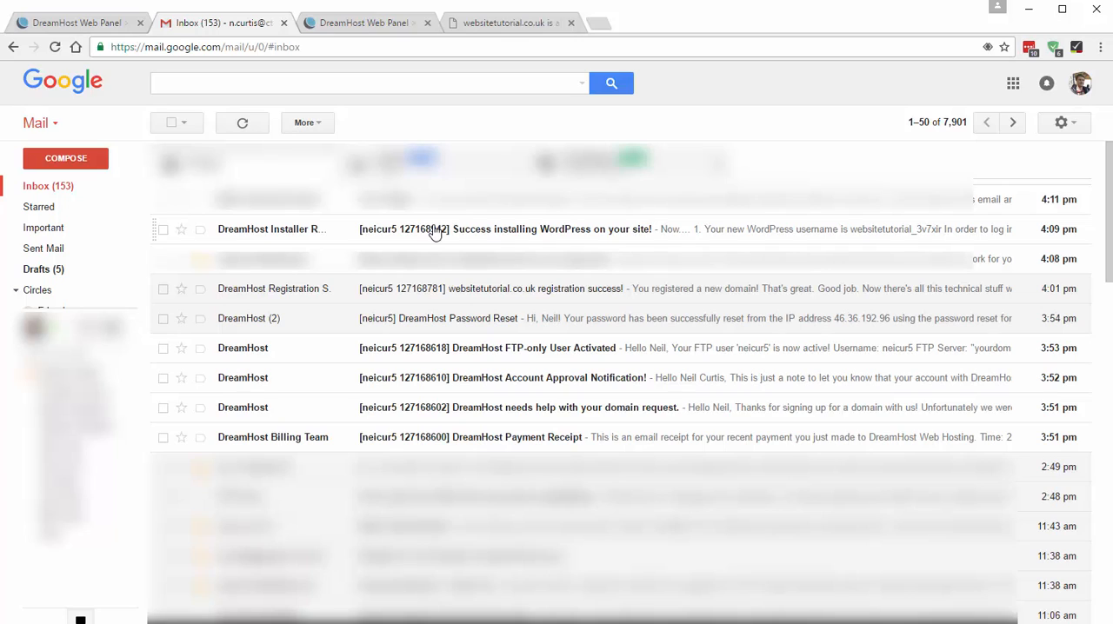
pyautogui.click(589, 233)
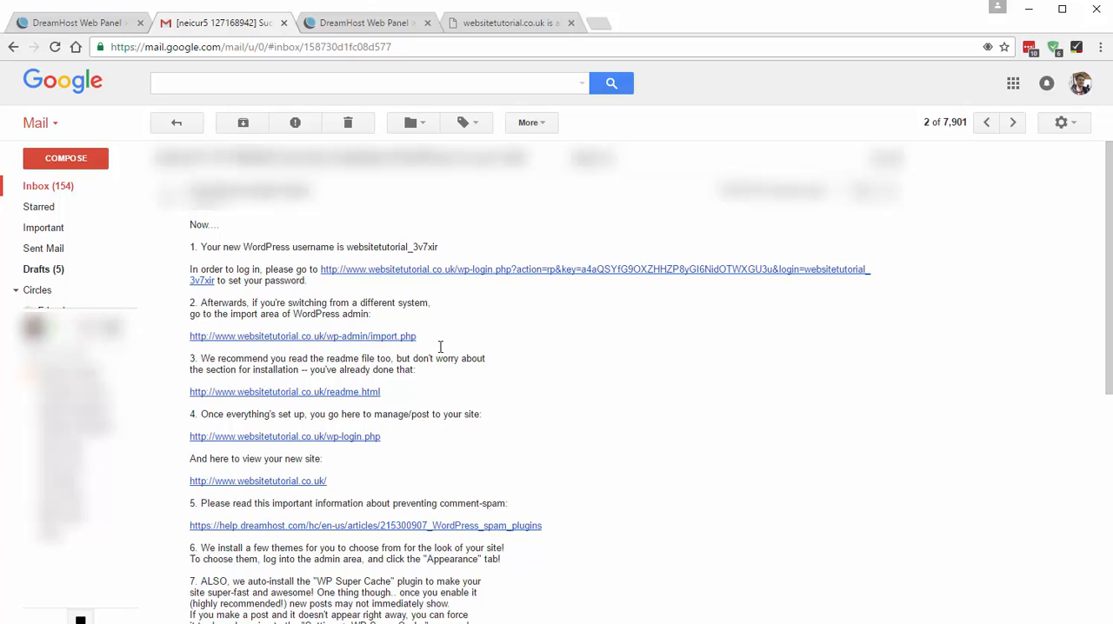
pyautogui.click(453, 270)
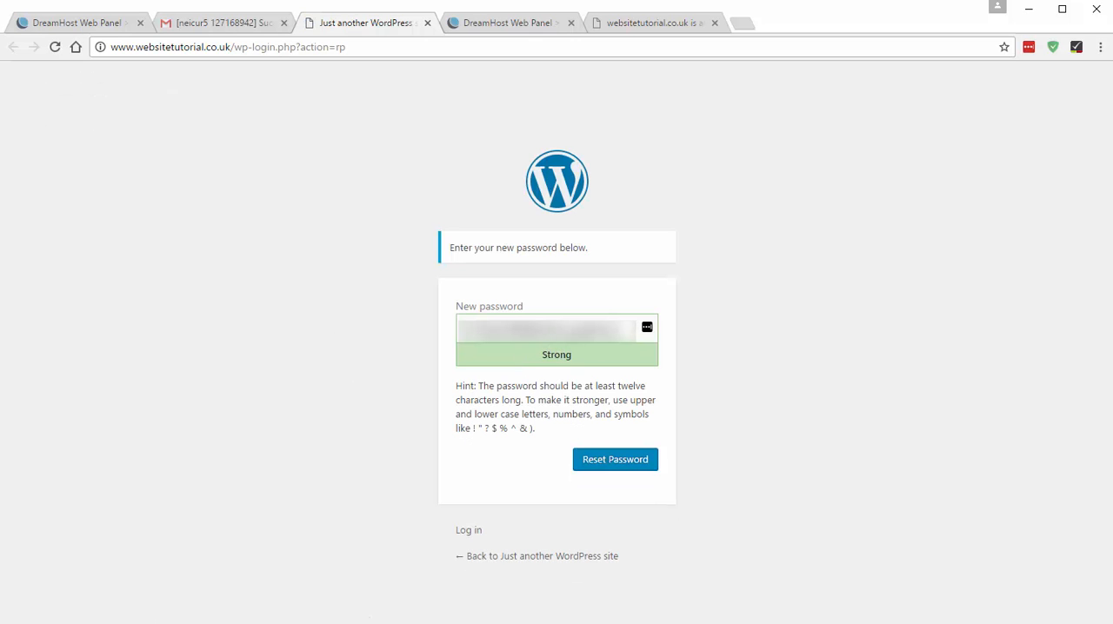
# - Copy the suggested new WordPress password, reset the password to it and dismiss the LastPass offer to save it
pyautogui.tripleClick(520, 329)
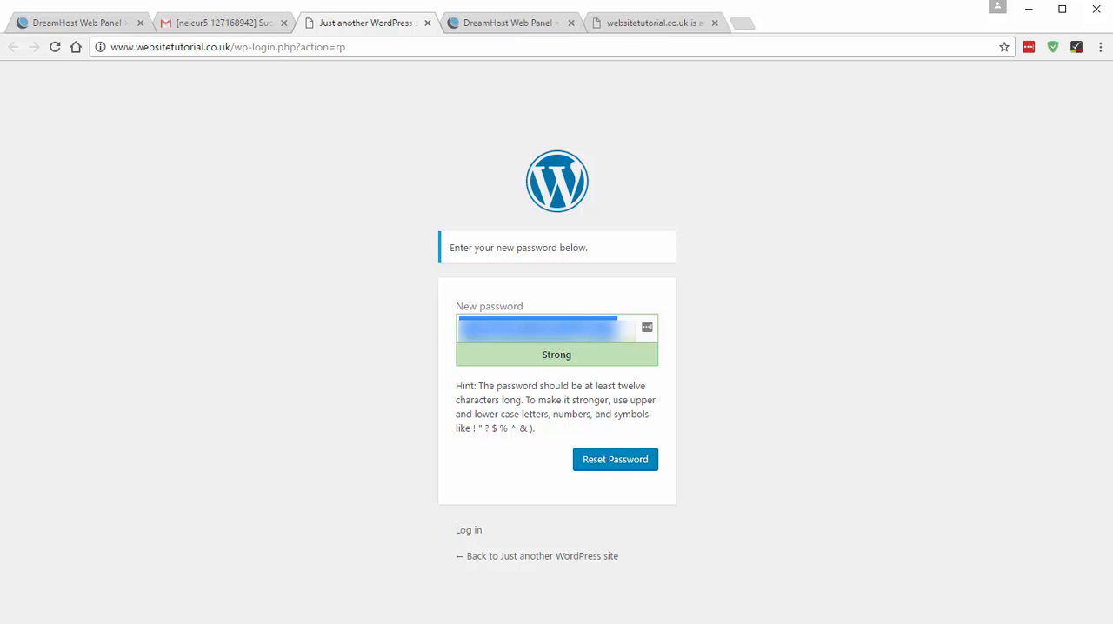
pyautogui.click(393, 334)
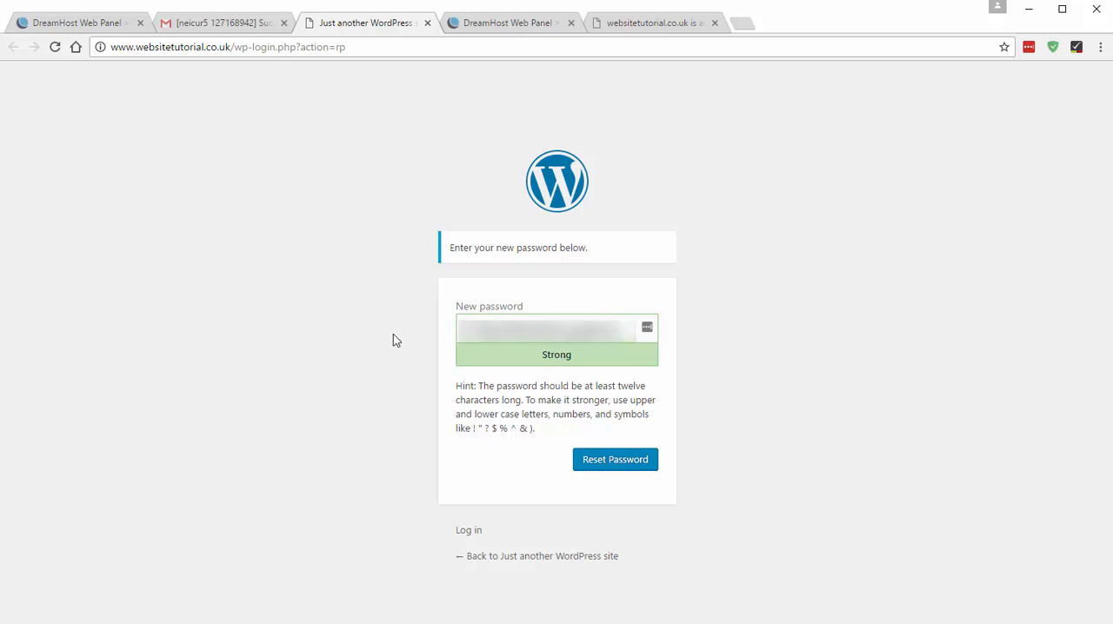
pyautogui.click(621, 461)
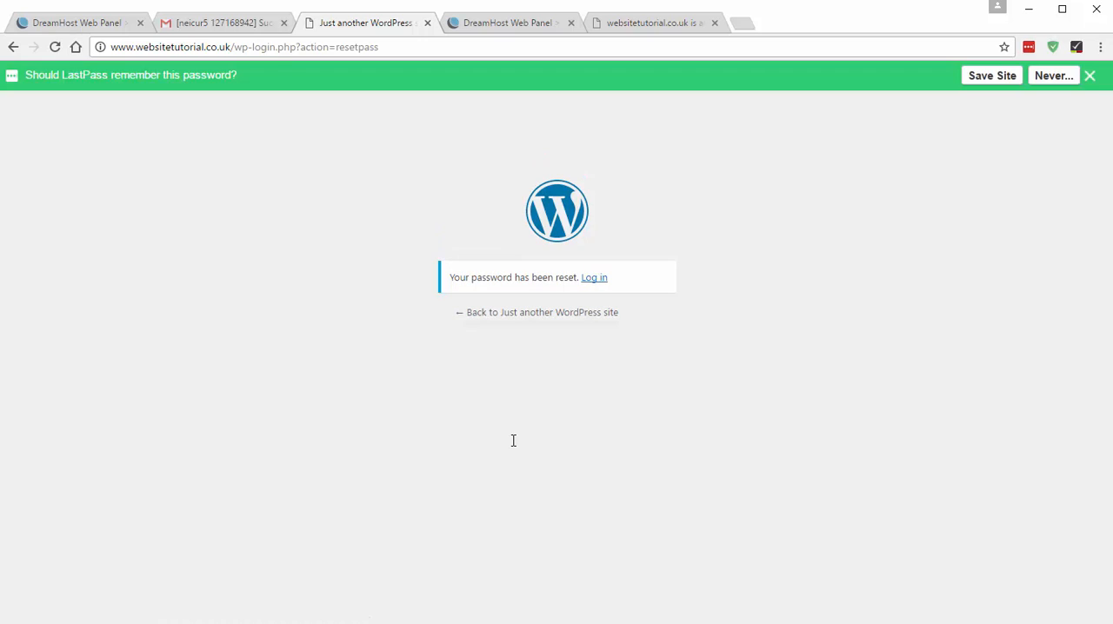
pyautogui.click(1089, 77)
# - Log in to the WordPress admin of websitetutorial.co.uk with the account's email and the new password
pyautogui.click(595, 249)
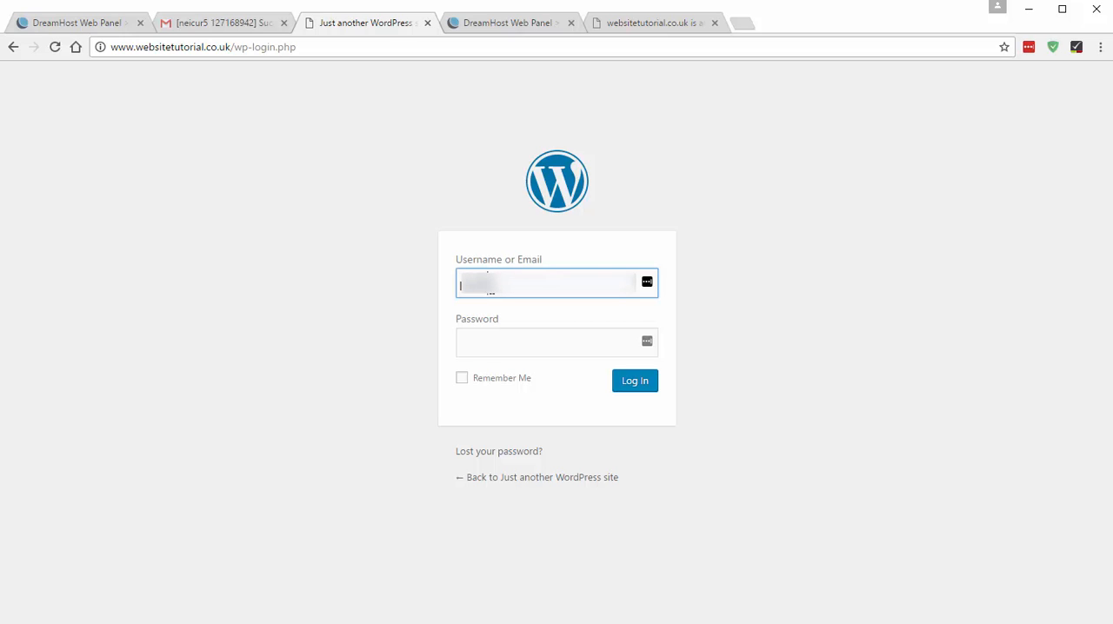
pyautogui.press('Tab')
pyautogui.hotkey('ctrl', 'v')
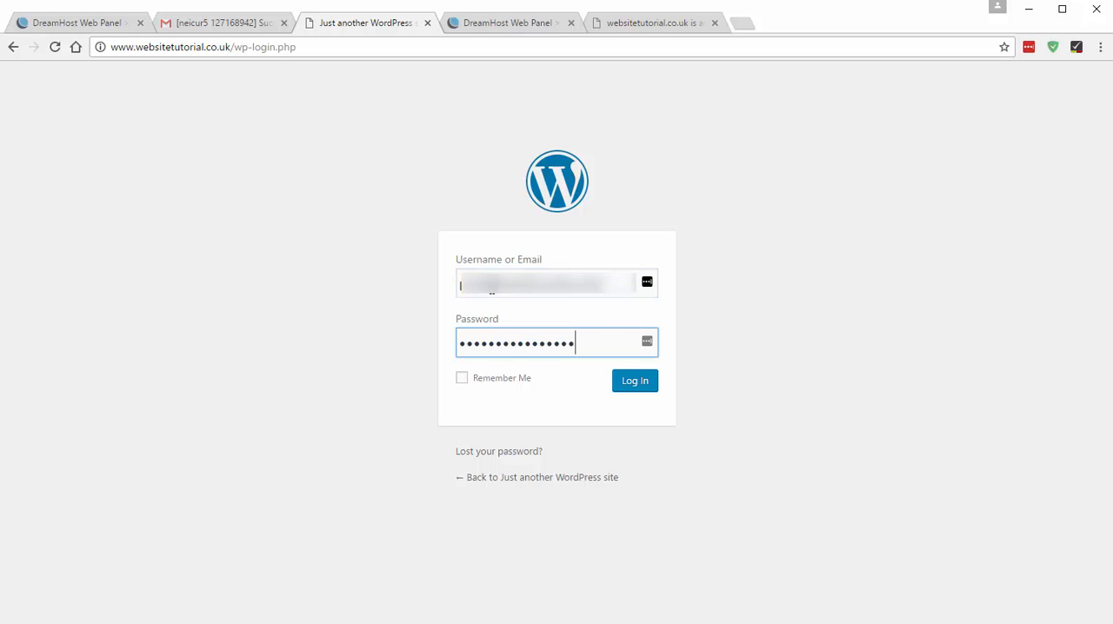
pyautogui.click(630, 384)
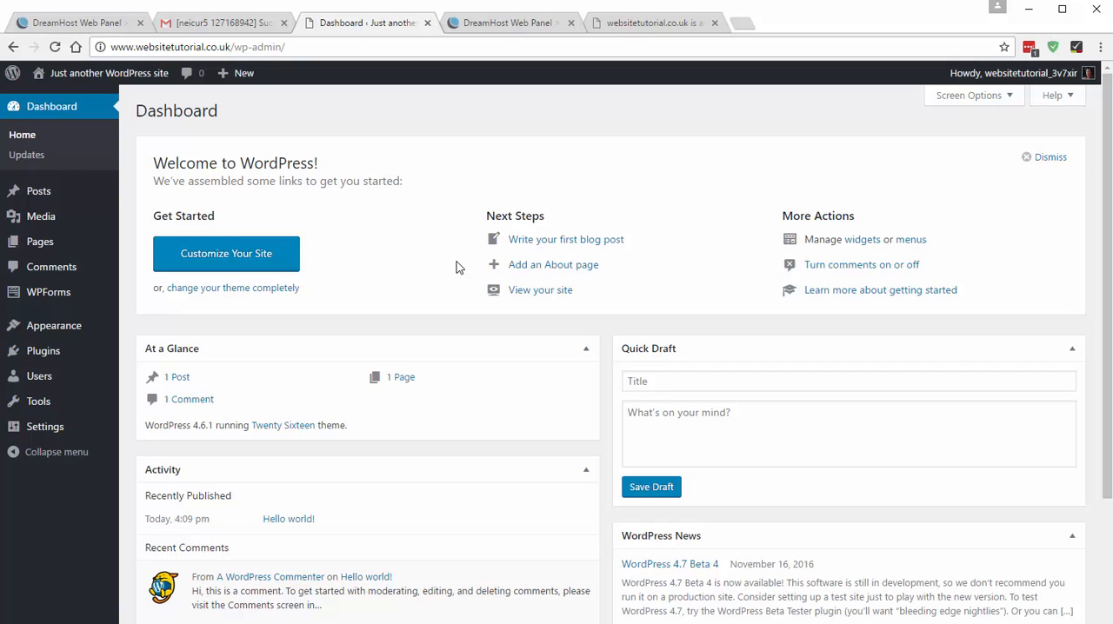
# - Visit the WordPress site's front page and examine its title, tagline, first post and sidebar
pyautogui.click(123, 77)
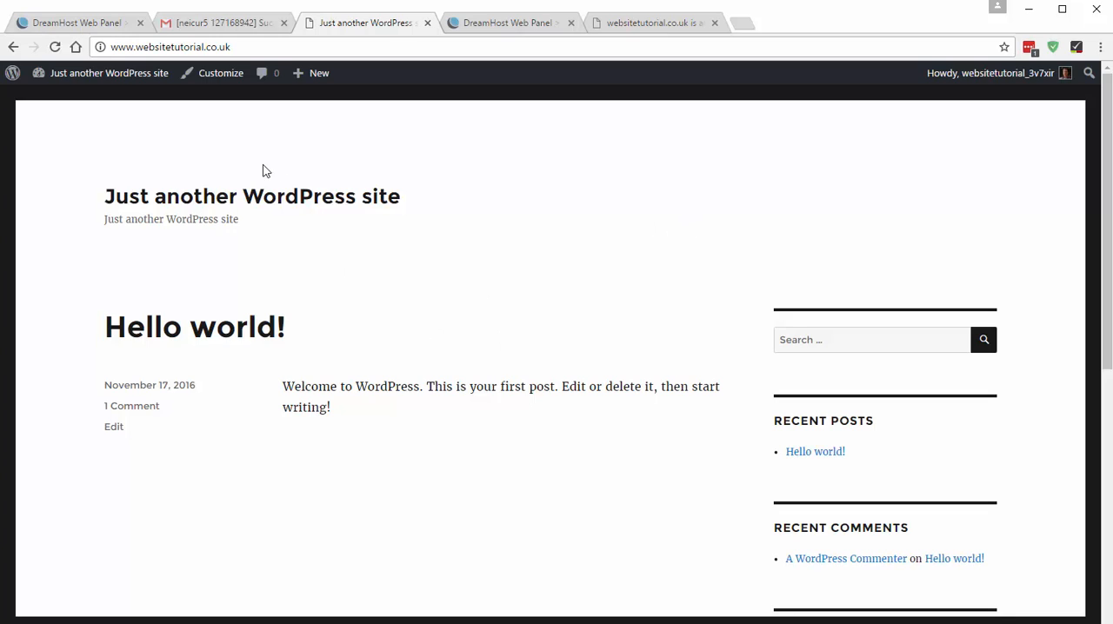
pyautogui.moveTo(96, 191); pyautogui.dragTo(447, 238)
pyautogui.click(450, 258)
pyautogui.moveTo(282, 386); pyautogui.dragTo(320, 388)
pyautogui.click(374, 424)
pyautogui.scroll(-4, 688, 390)
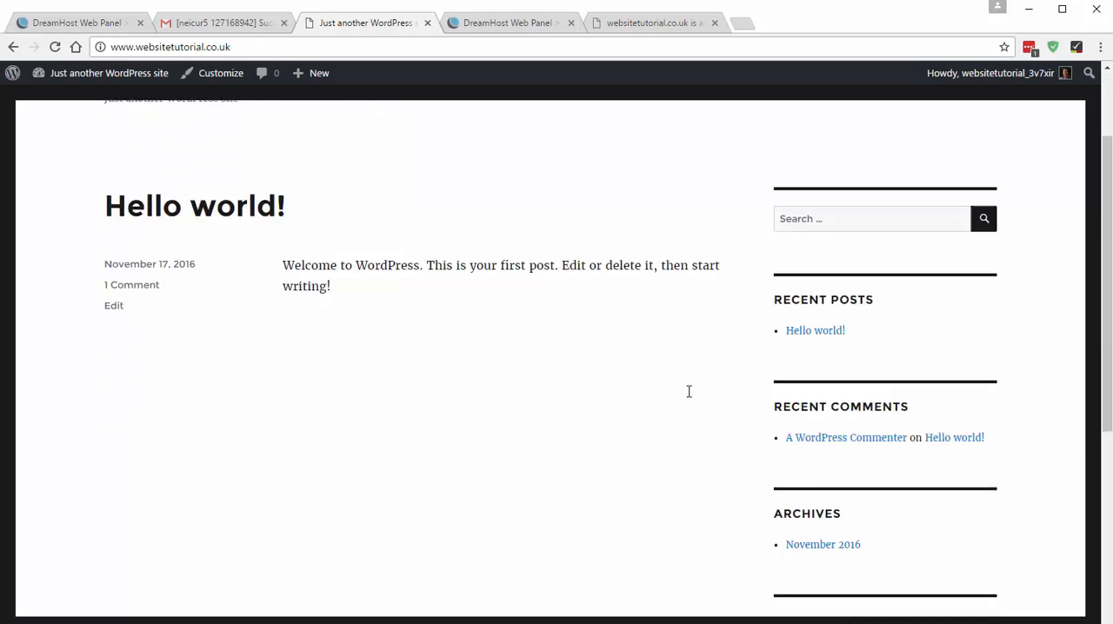
pyautogui.scroll(4, 643, 447)
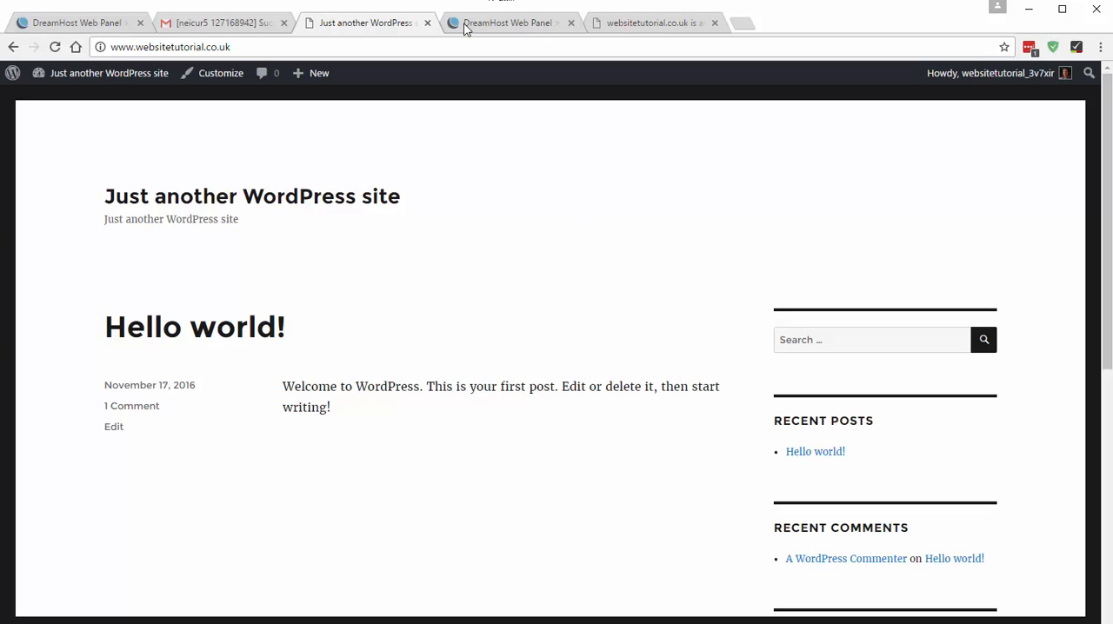
# - Close the DreamHost, Gmail and websitetutorial.co.uk placeholder tabs, keeping only the WordPress site open
pyautogui.click(141, 23)
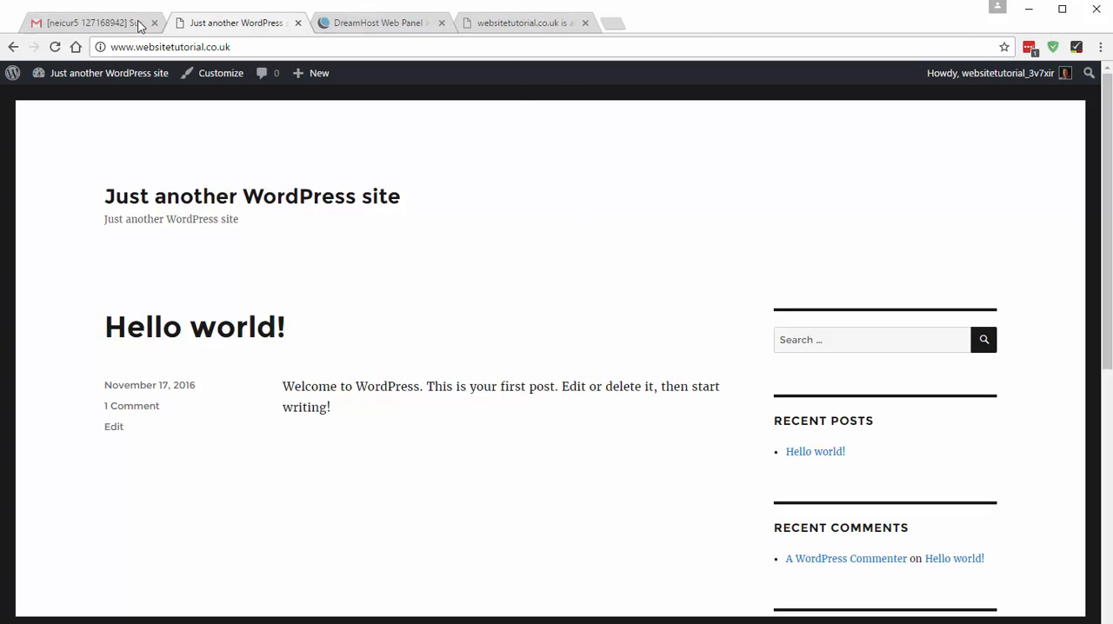
pyautogui.click(140, 23)
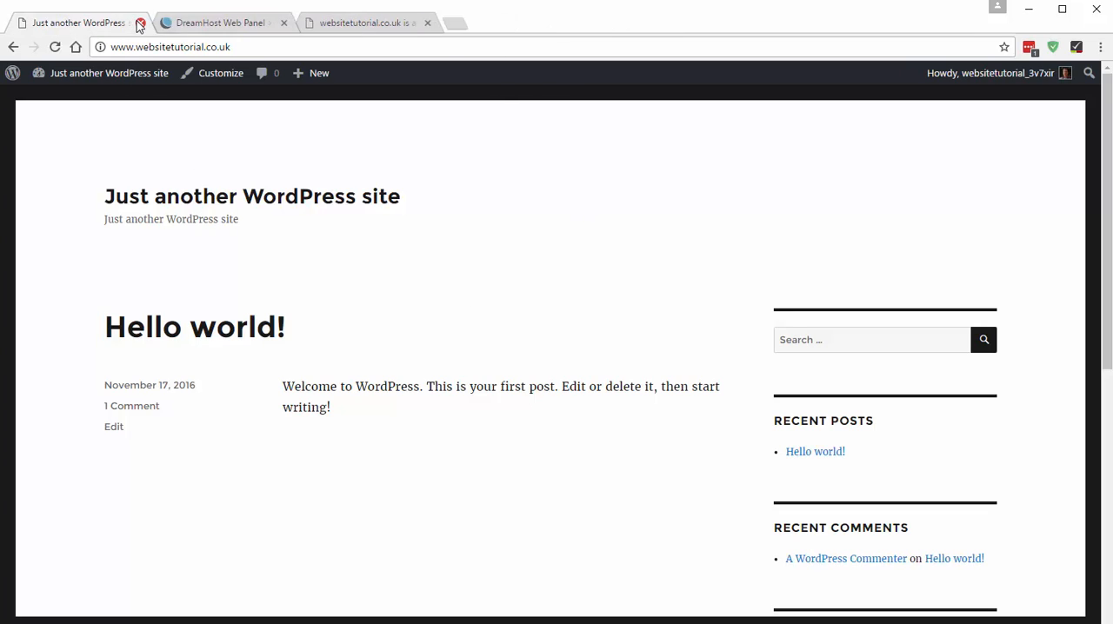
pyautogui.click(283, 22)
pyautogui.click(283, 23)
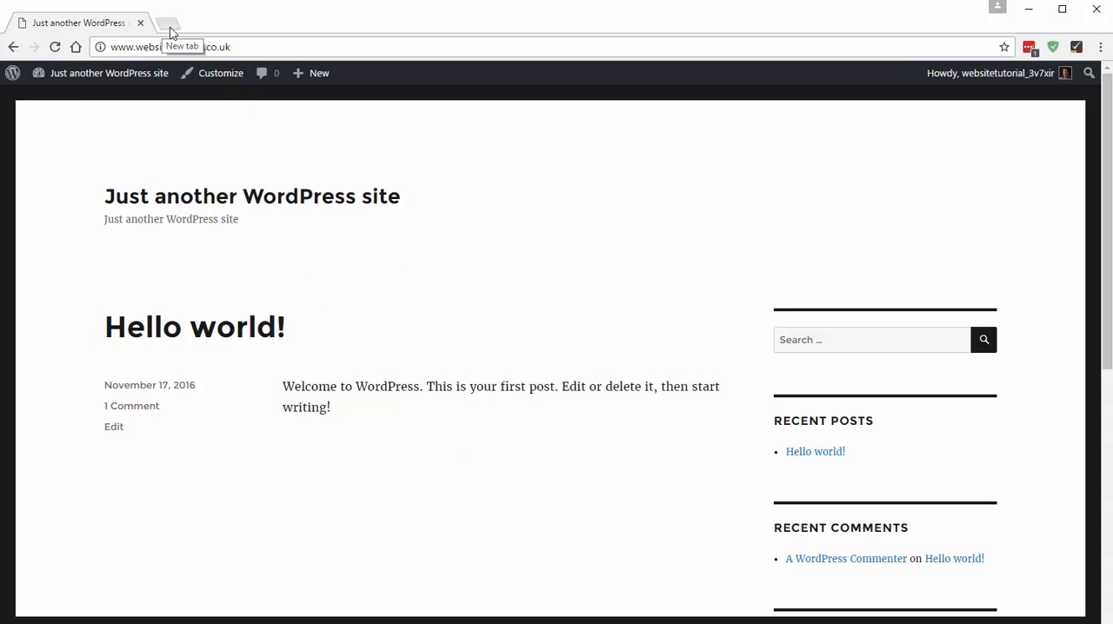
# - Go to studiopress.com in a new browser tab and open its shop of premium WordPress themes
pyautogui.click(166, 29)
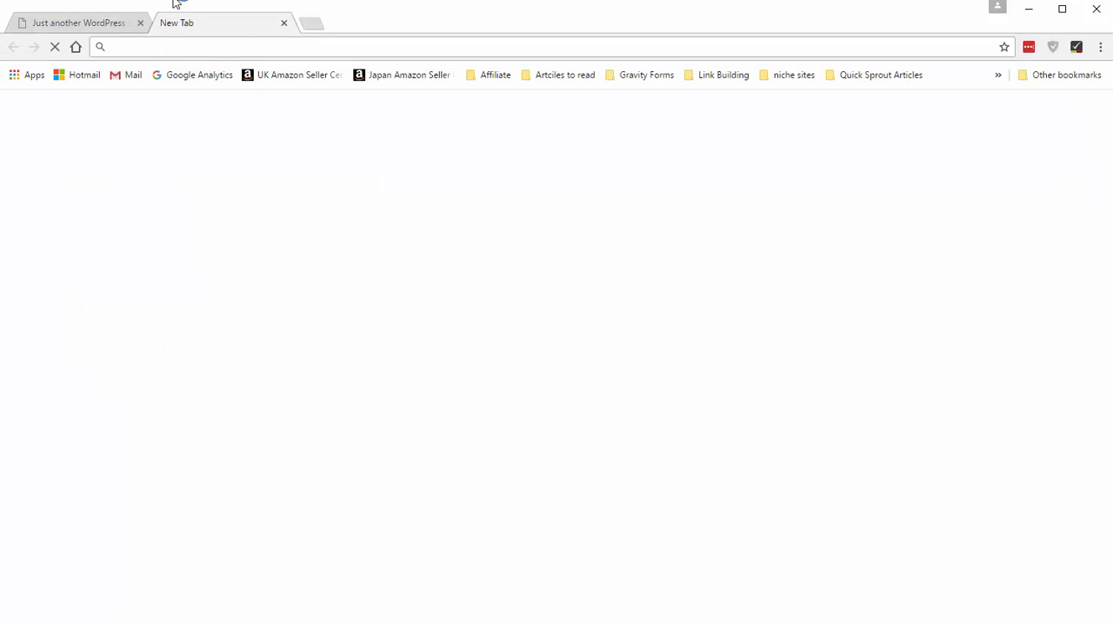
pyautogui.write('studiopress.com')
pyautogui.press('Return')
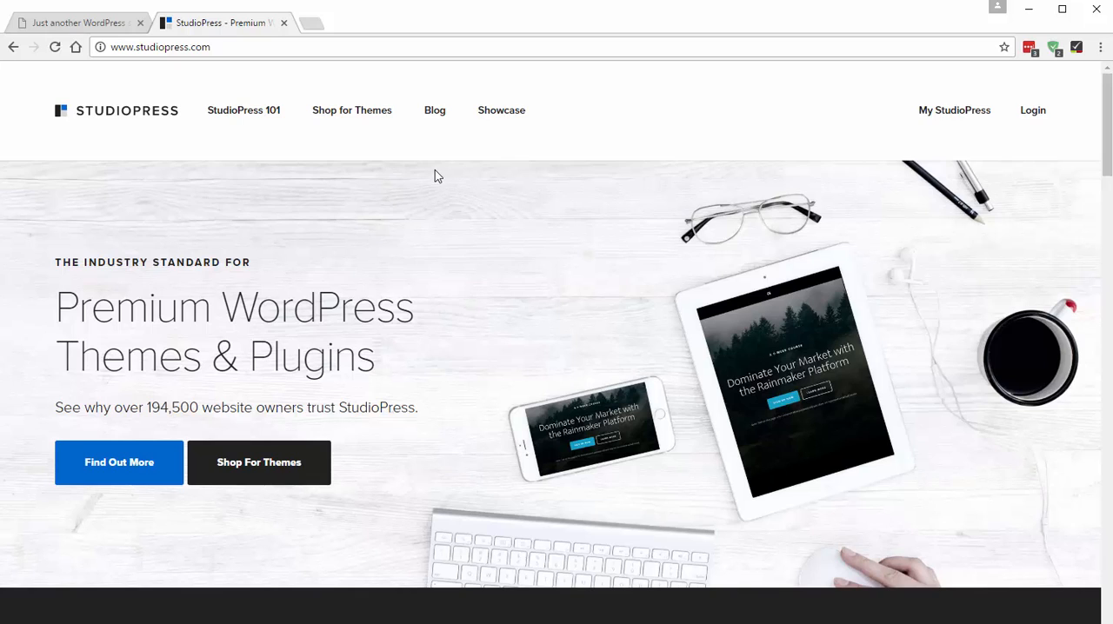
pyautogui.click(347, 107)
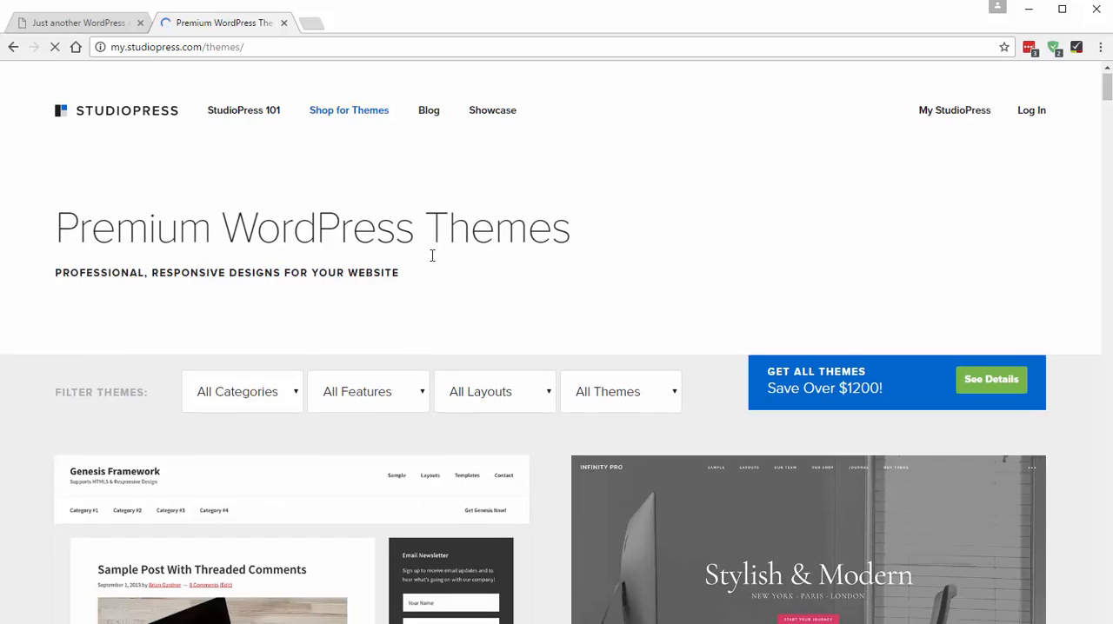
# - Browse the StudioPress theme catalogue and compare the available designs
pyautogui.scroll(-3, 487, 278)
pyautogui.scroll(-10, 509, 418)
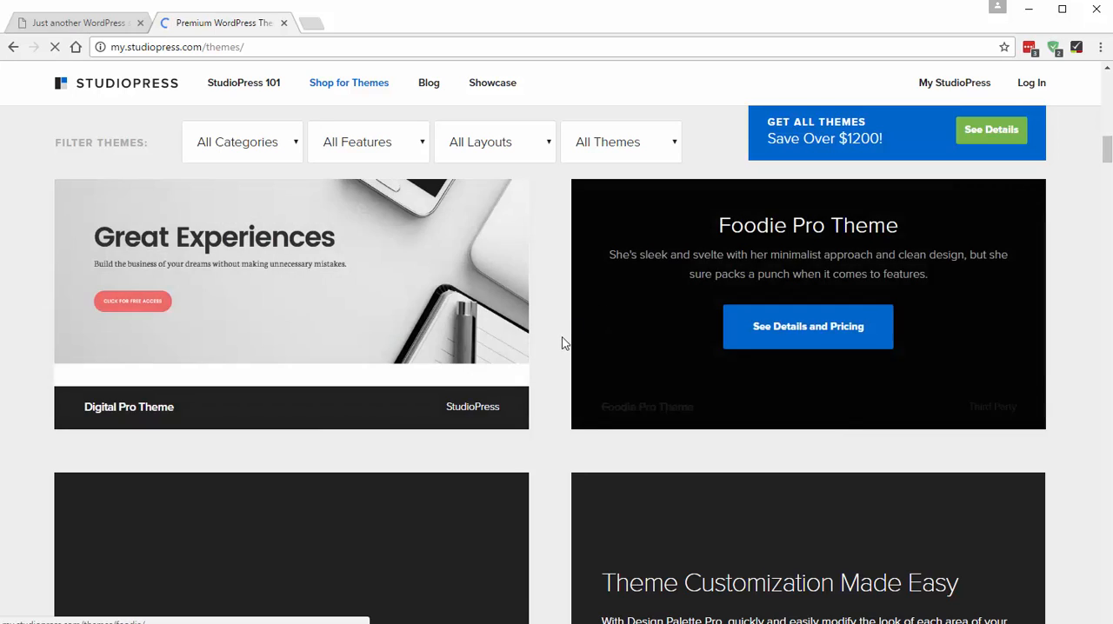
pyautogui.scroll(-15, 550, 358)
pyautogui.scroll(-6, 549, 358)
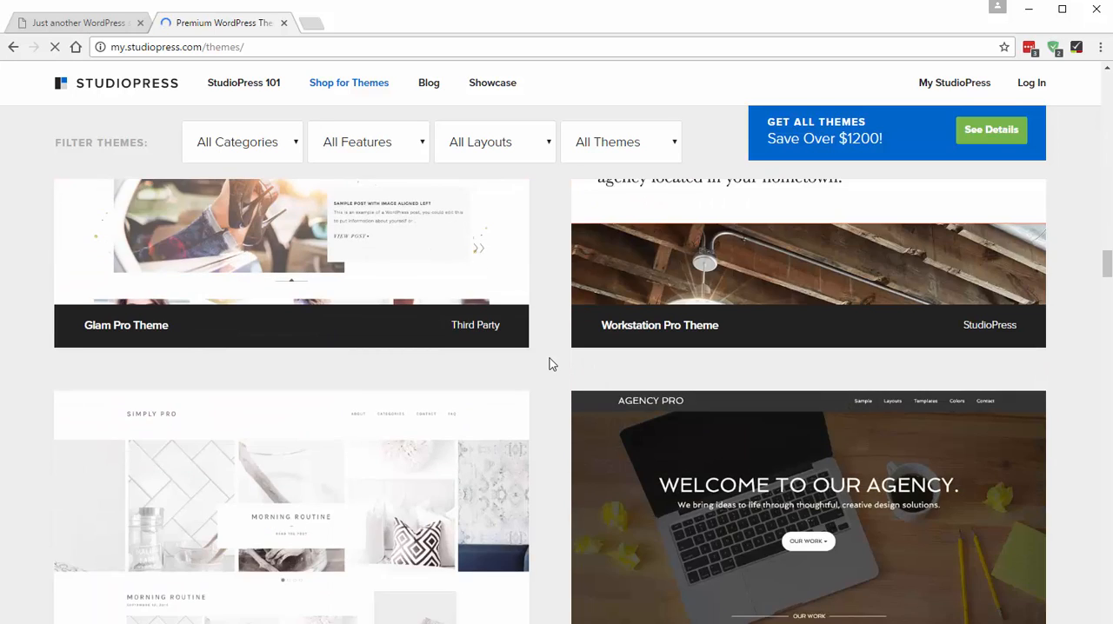
pyautogui.scroll(-6, 549, 356)
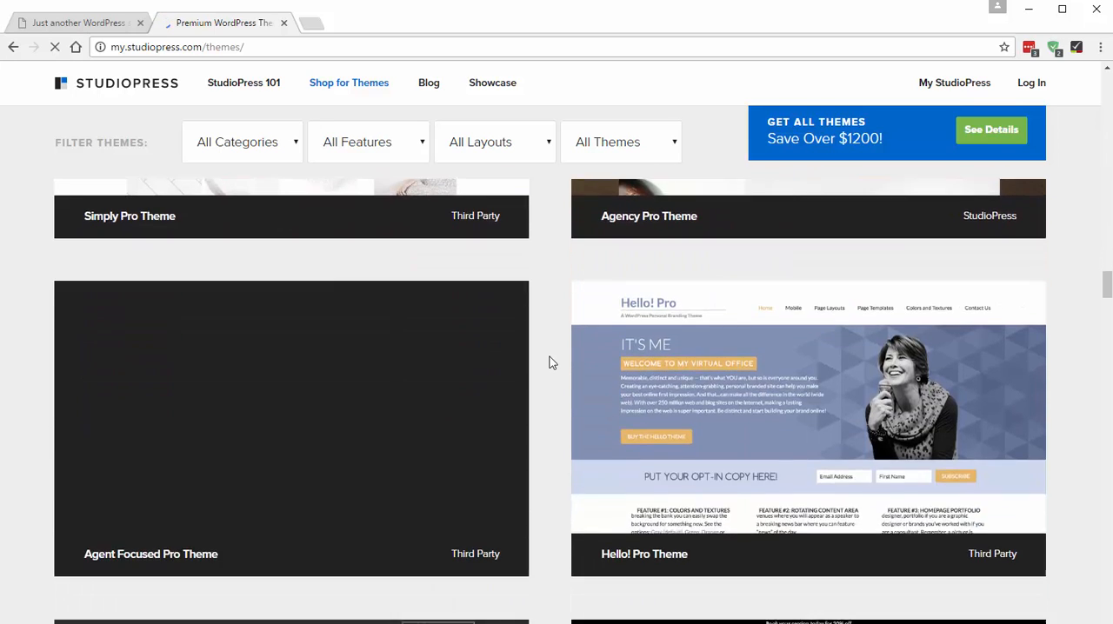
pyautogui.scroll(-3, 549, 357)
pyautogui.scroll(-6, 549, 358)
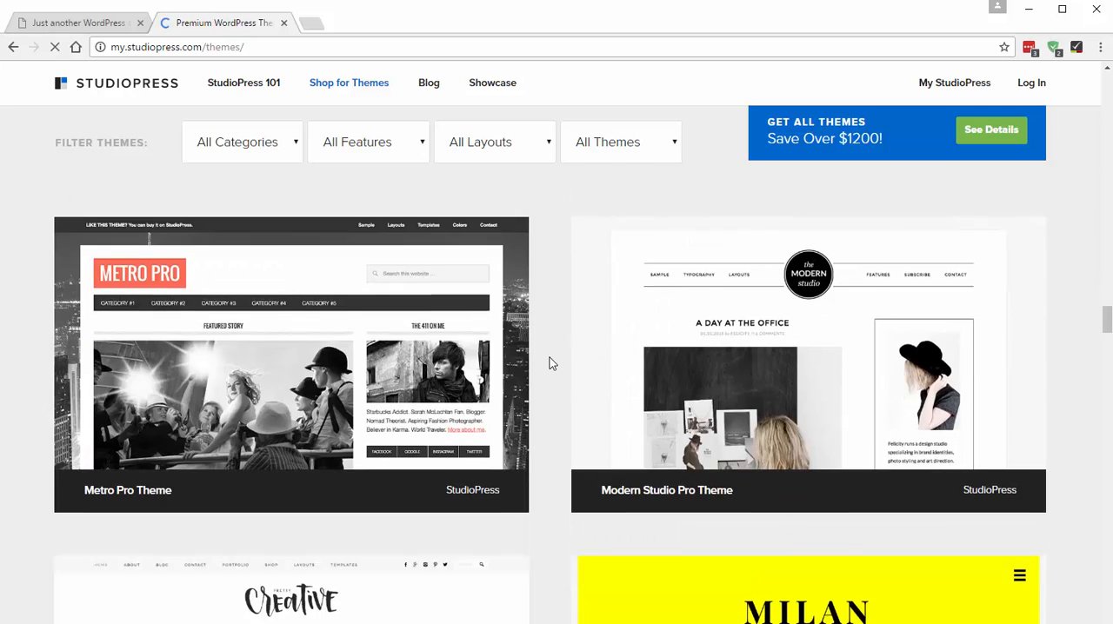
pyautogui.scroll(-15, 549, 364)
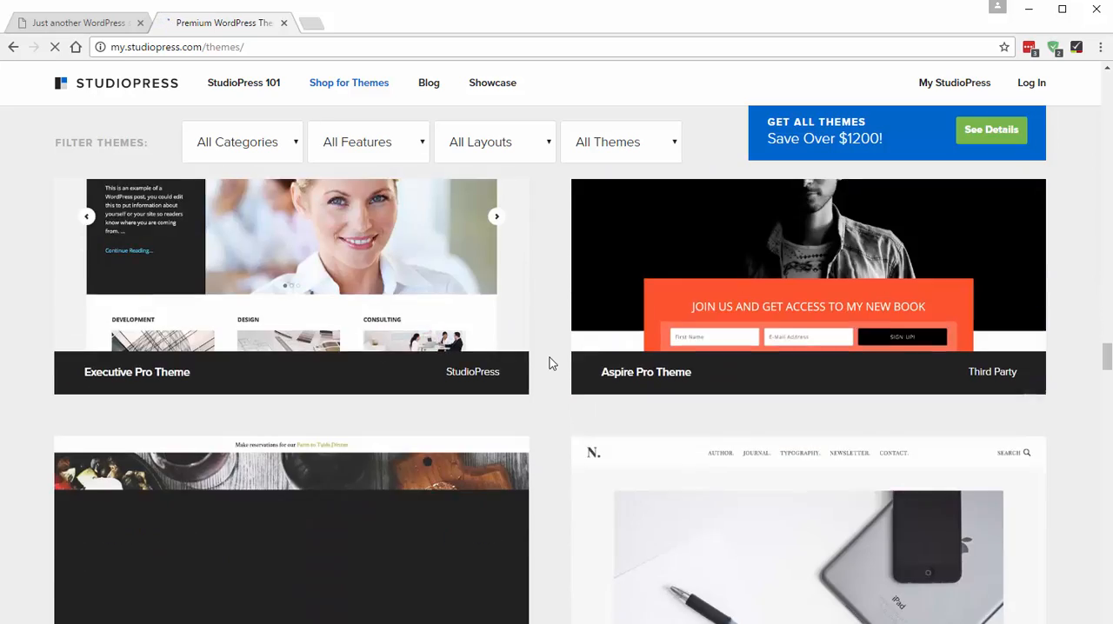
pyautogui.scroll(-10, 550, 363)
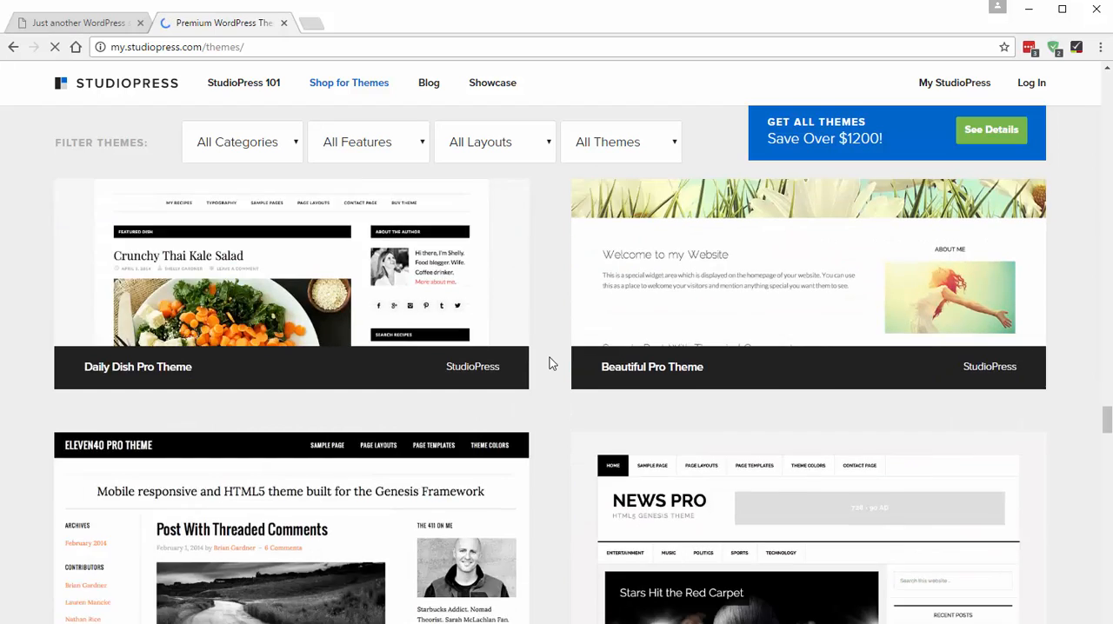
pyautogui.scroll(-2, 1087, 231)
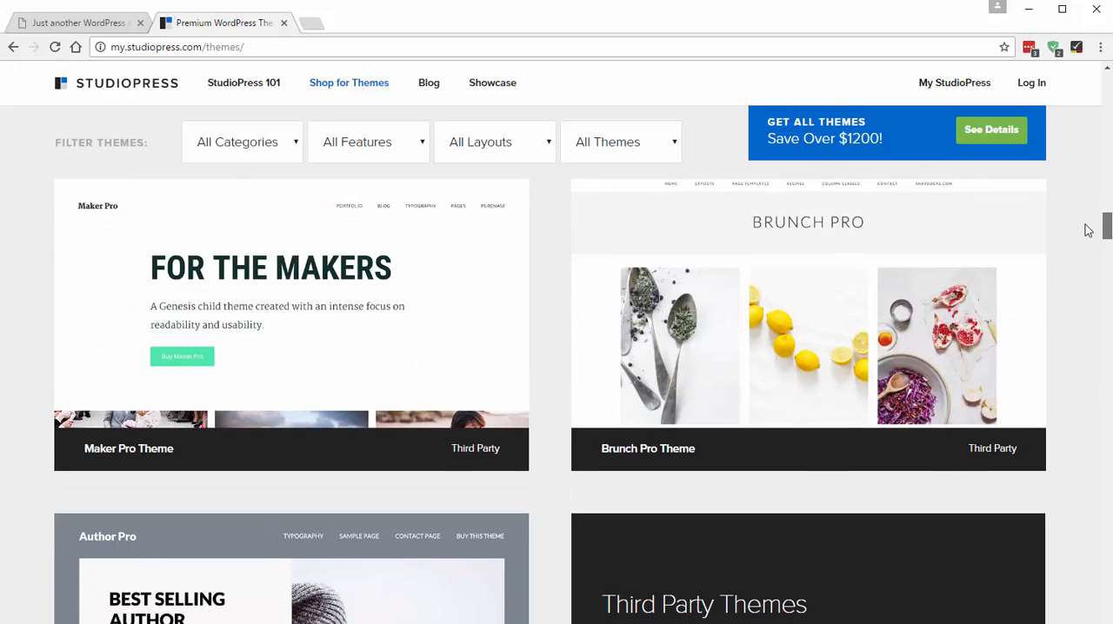
pyautogui.scroll(1, 1083, 236)
pyautogui.scroll(-1, 291, 406)
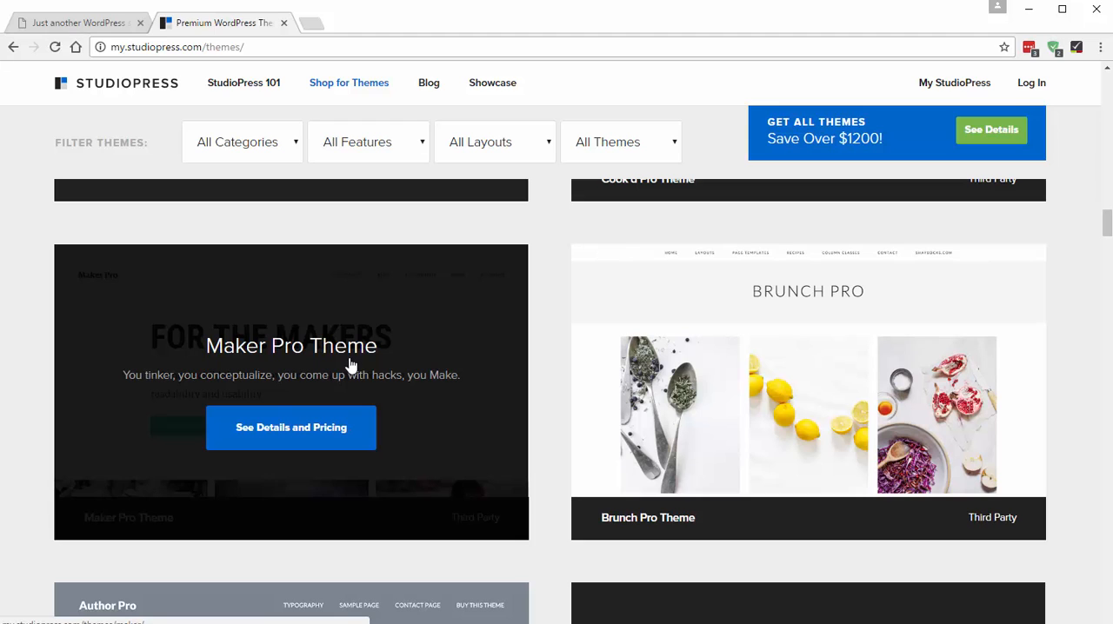
# - Open the Maker Pro theme's details, launch its live demo and examine the homepage sections and layout
pyautogui.click(281, 425)
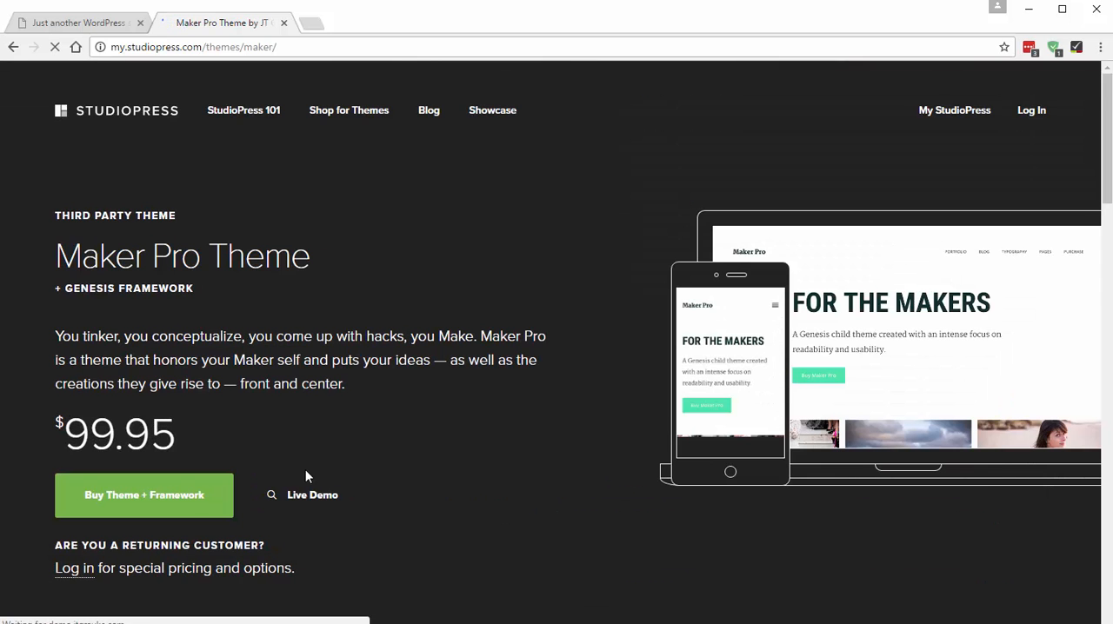
pyautogui.click(315, 503)
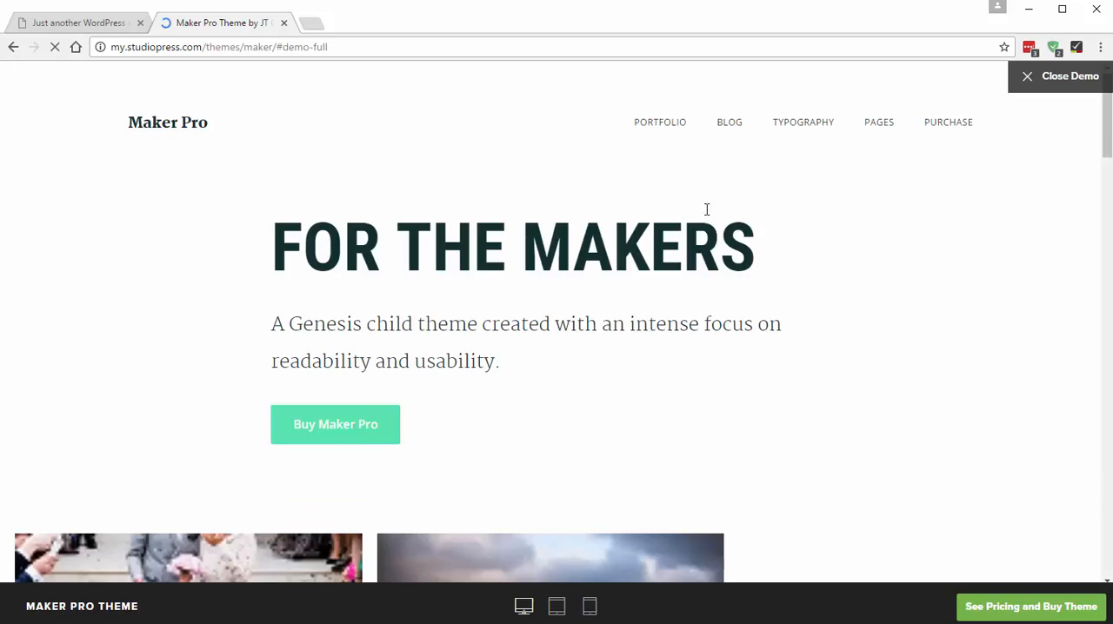
pyautogui.scroll(-9, 438, 252)
pyautogui.scroll(-20, 437, 252)
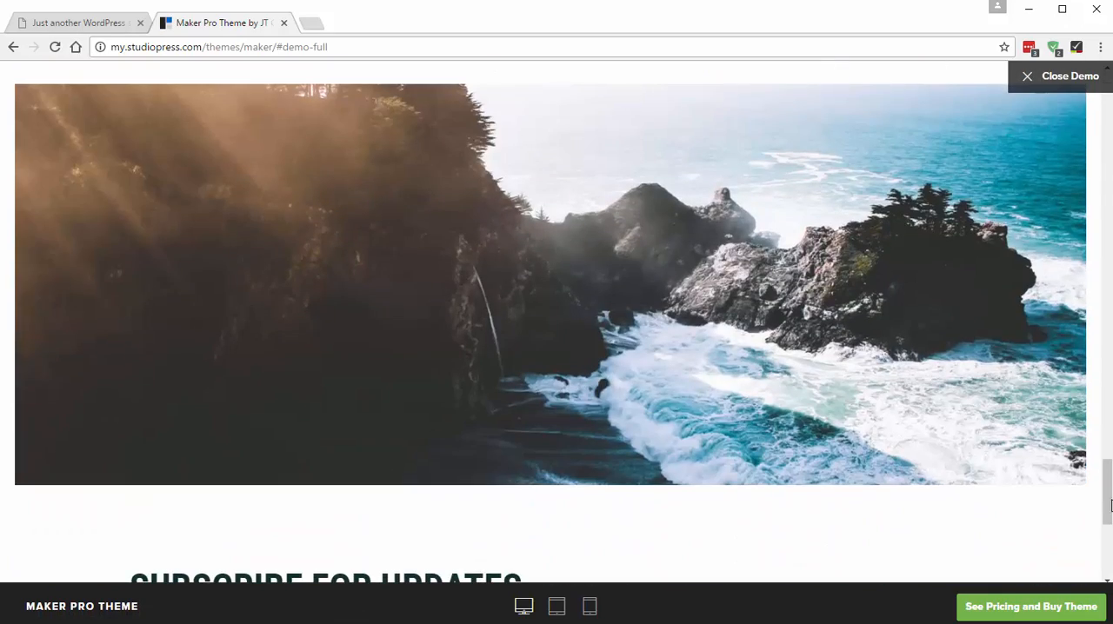
pyautogui.scroll(-5, 967, 382)
pyautogui.scroll(15, 1087, 366)
pyautogui.scroll(20, 1087, 366)
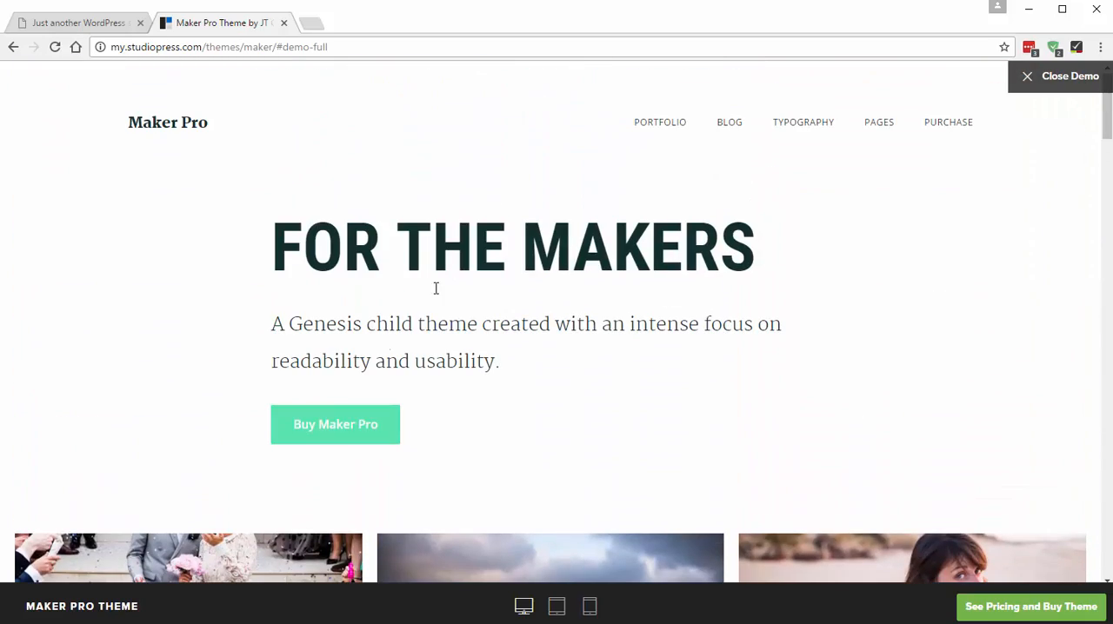
pyautogui.scroll(-2, 1101, 130)
pyautogui.scroll(-10, 1101, 130)
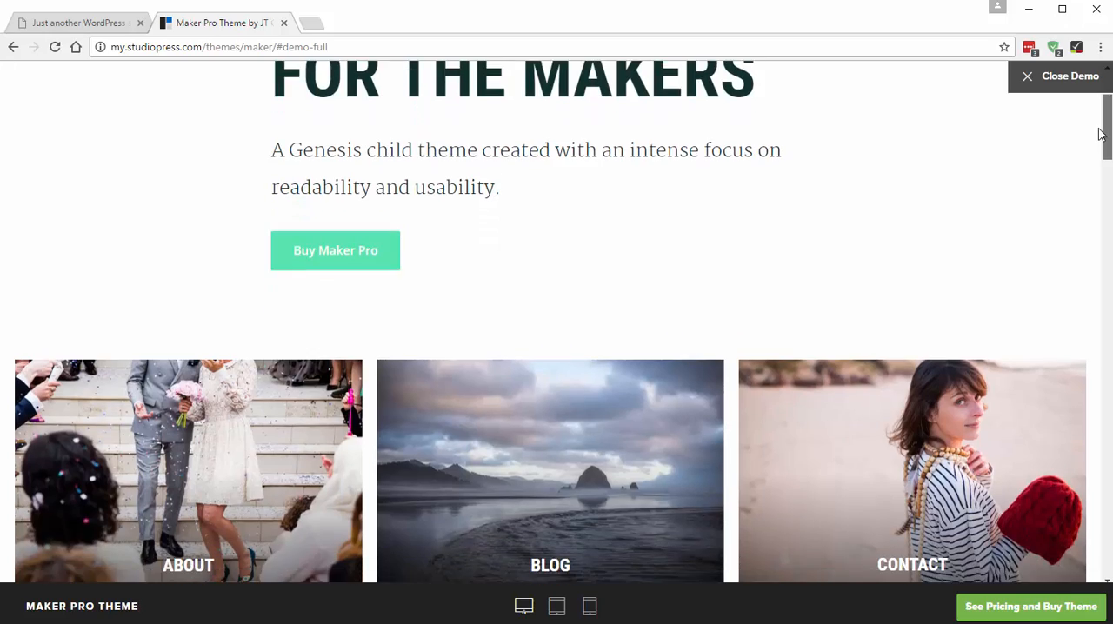
pyautogui.scroll(-10, 1086, 226)
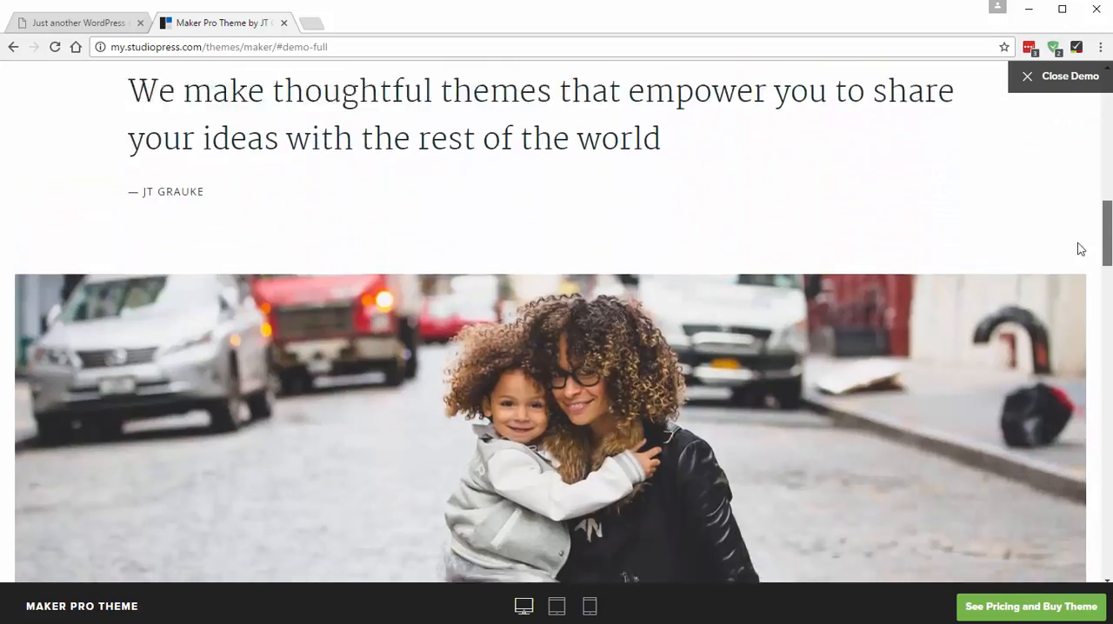
pyautogui.scroll(-2, 1074, 401)
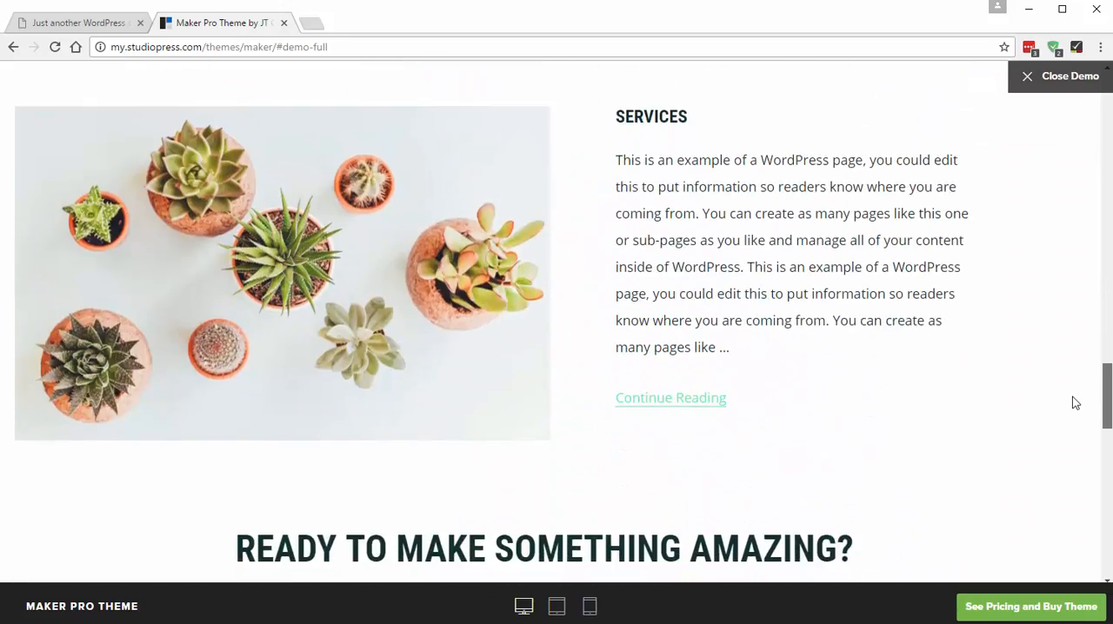
pyautogui.scroll(20, 1072, 400)
pyautogui.scroll(-3, 1061, 114)
pyautogui.scroll(-8, 1058, 168)
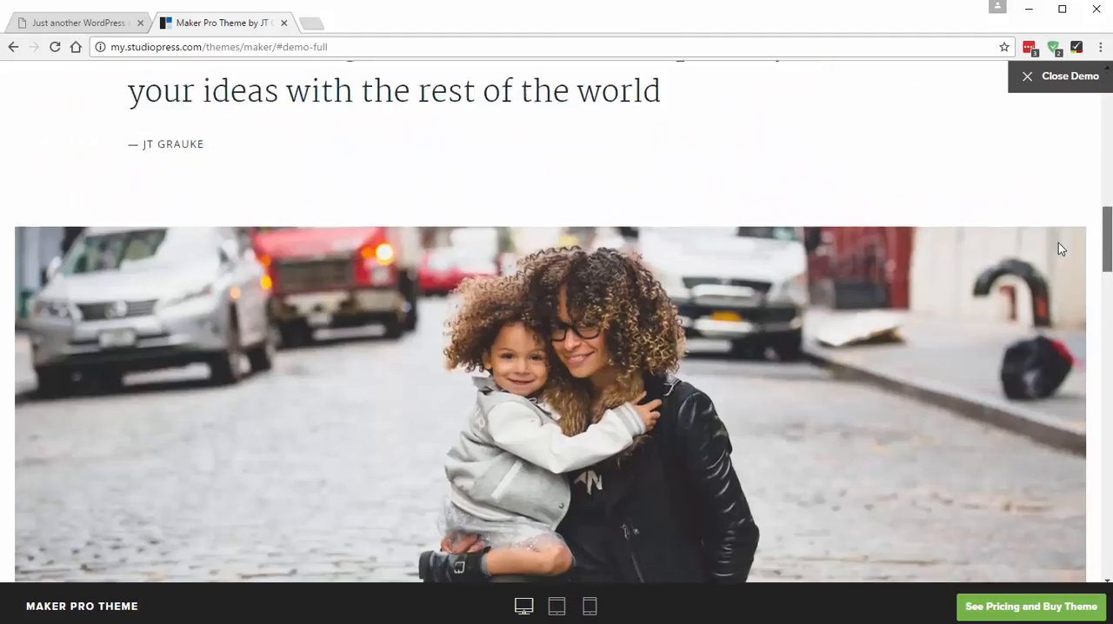
# - Examine the remaining sections of the Maker Pro demo homepage down to the footer, and close the demo
pyautogui.scroll(-10, 1061, 312)
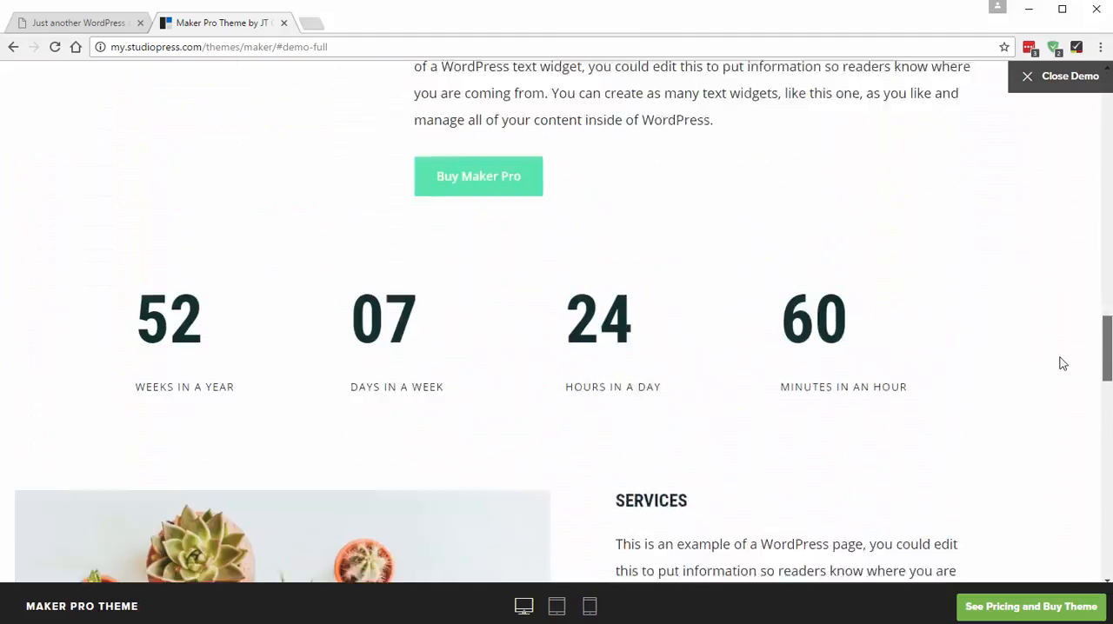
pyautogui.scroll(-3, 1059, 529)
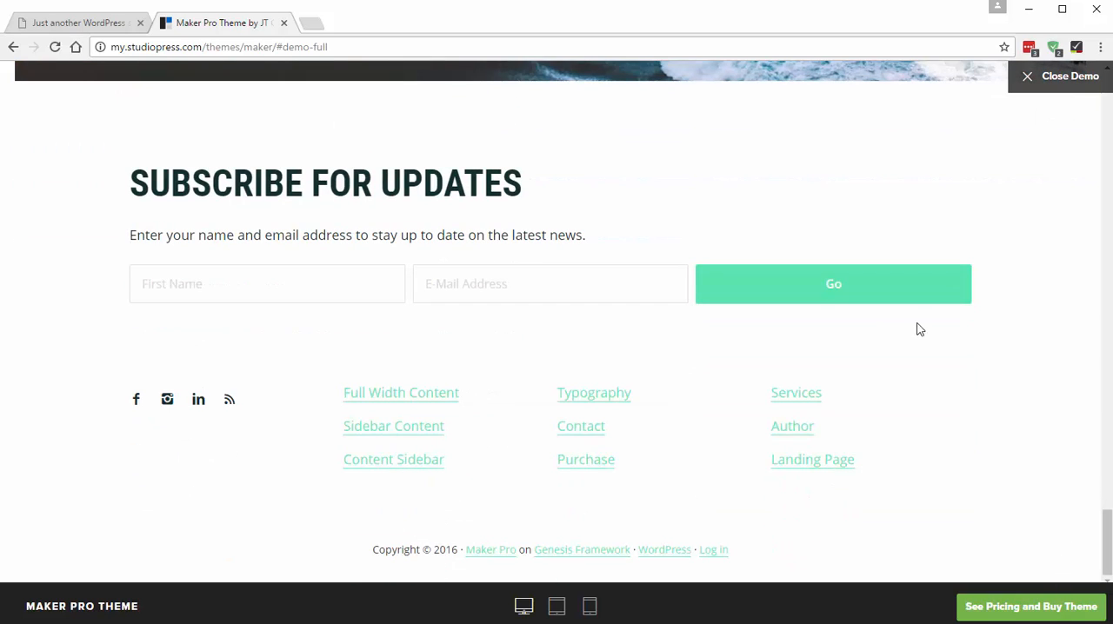
pyautogui.scroll(1, 913, 365)
pyautogui.scroll(4, 929, 386)
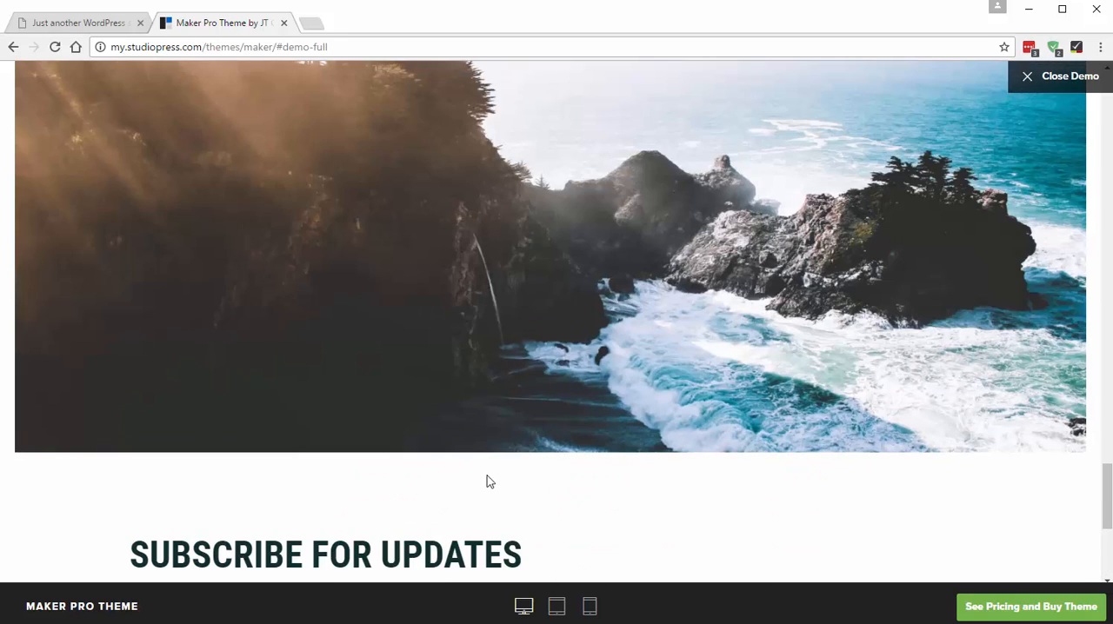
pyautogui.scroll(5, 491, 478)
pyautogui.scroll(10, 409, 373)
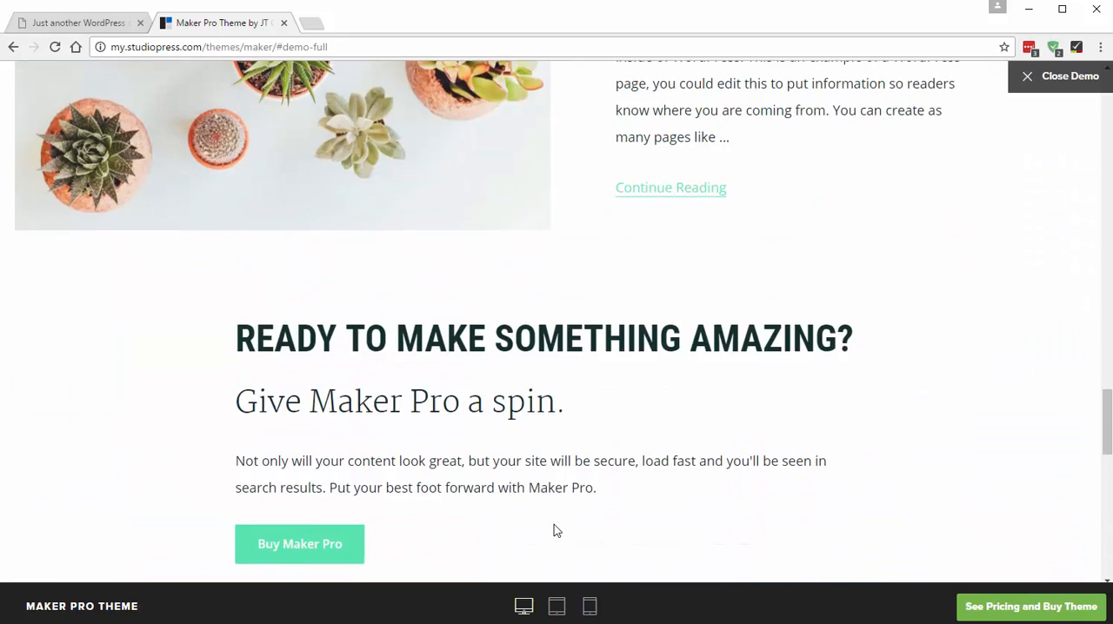
pyautogui.scroll(15, 780, 437)
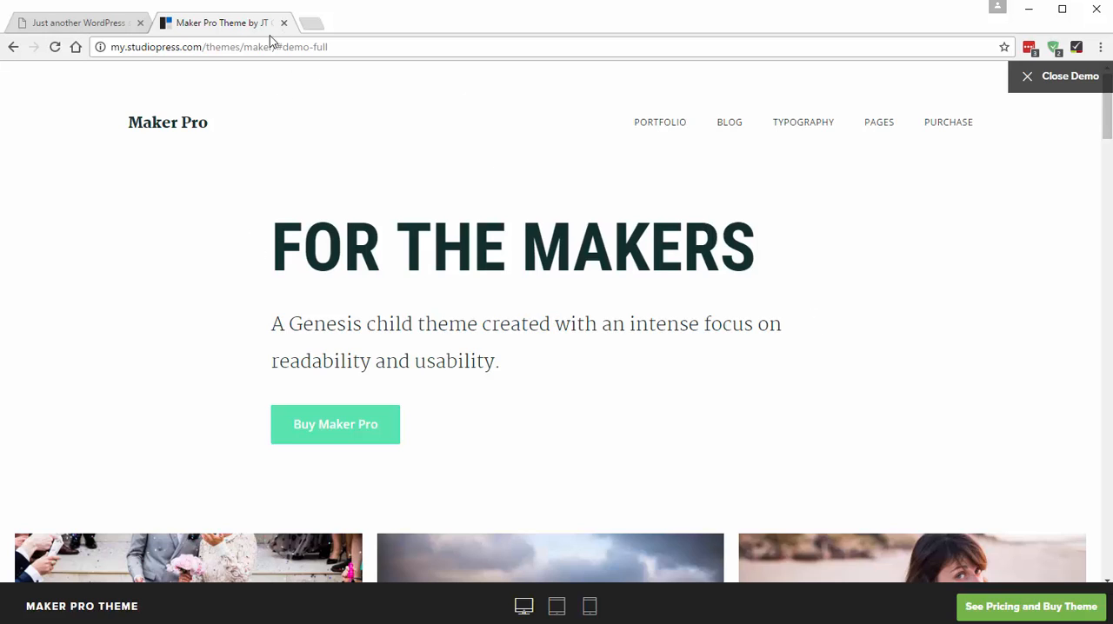
pyautogui.moveTo(203, 47); pyautogui.dragTo(461, 47)
pyautogui.click(1066, 75)
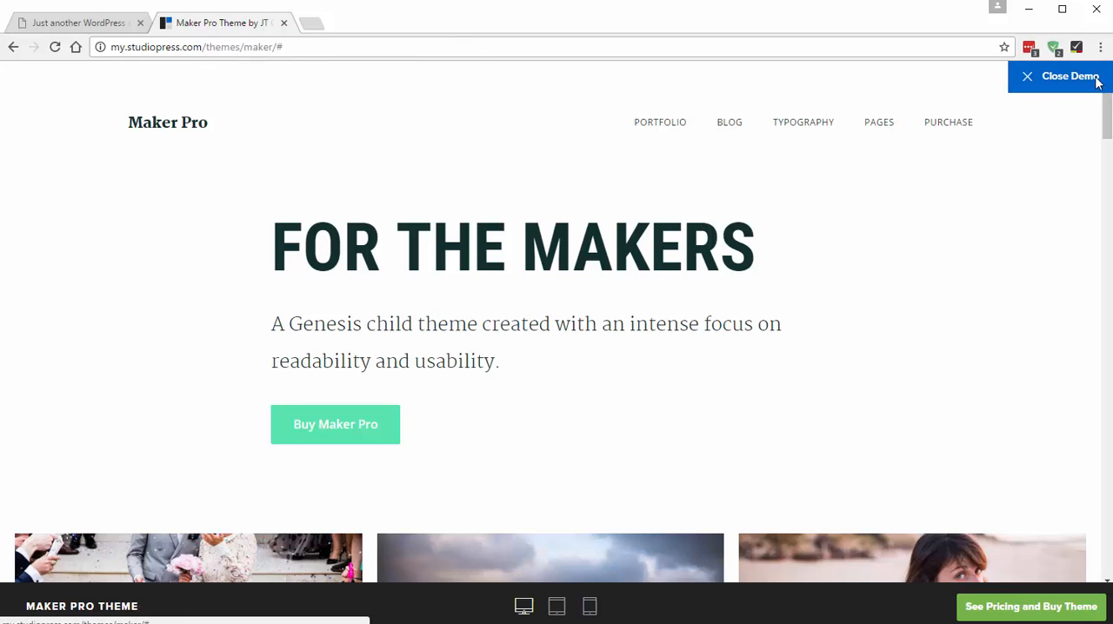
# - Open the StudioPress member downloads and download the Maker Pro theme
pyautogui.click(1032, 113)
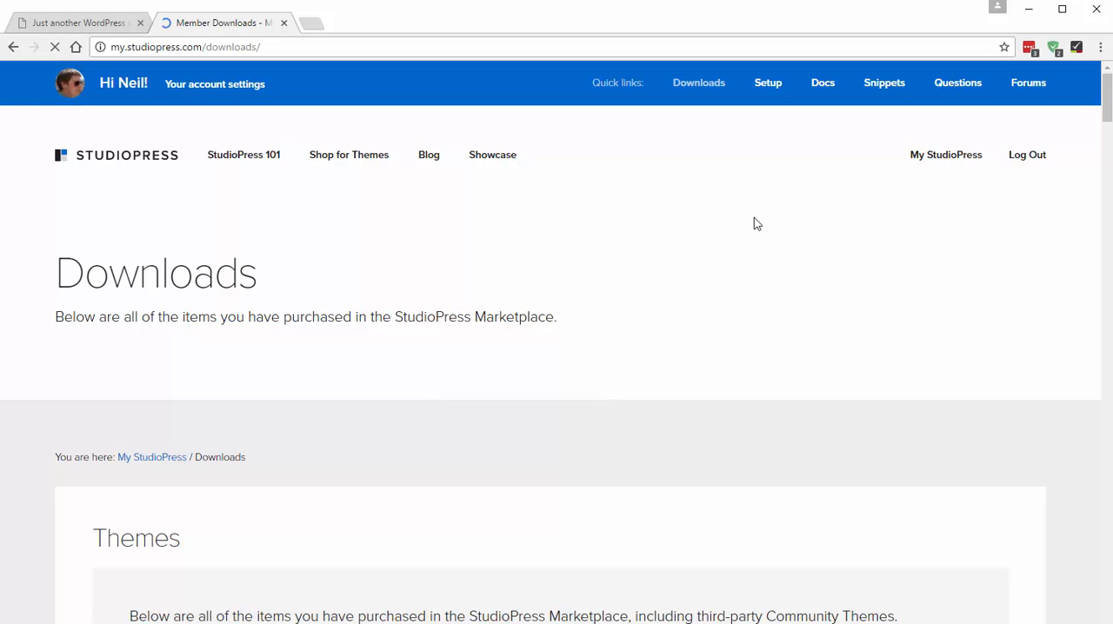
pyautogui.scroll(-4, 753, 222)
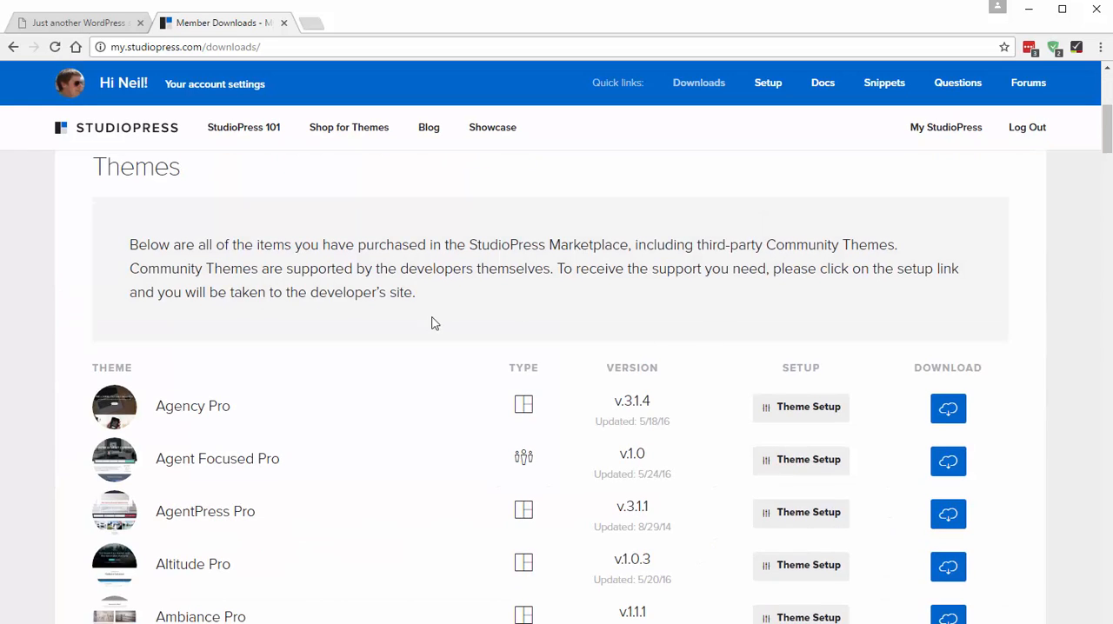
pyautogui.scroll(-9, 421, 326)
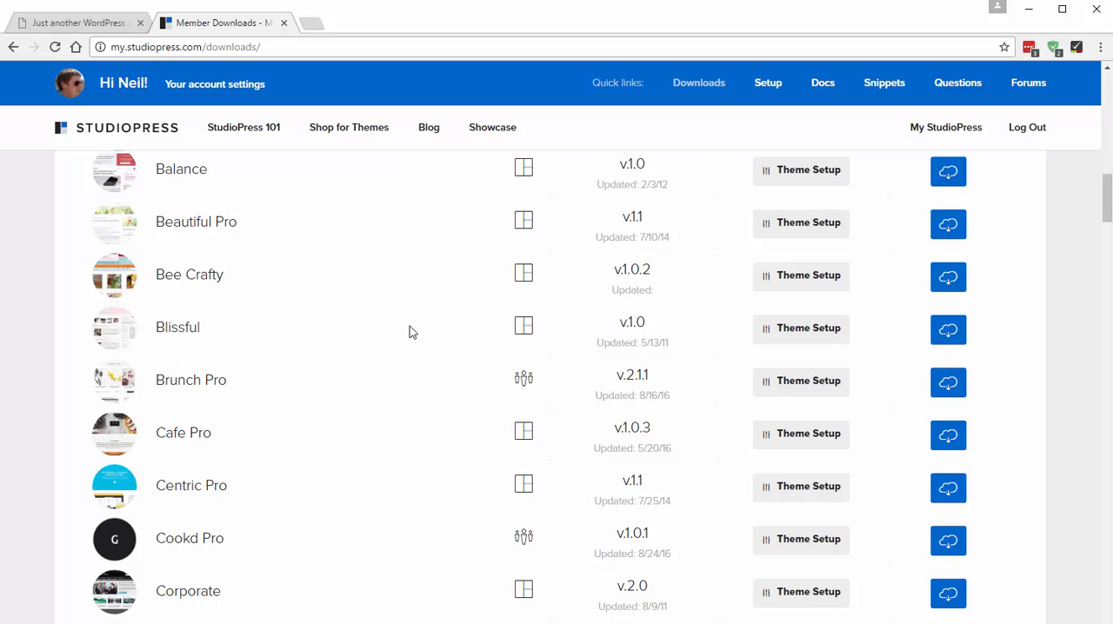
pyautogui.scroll(-6, 410, 331)
pyautogui.scroll(-12, 404, 340)
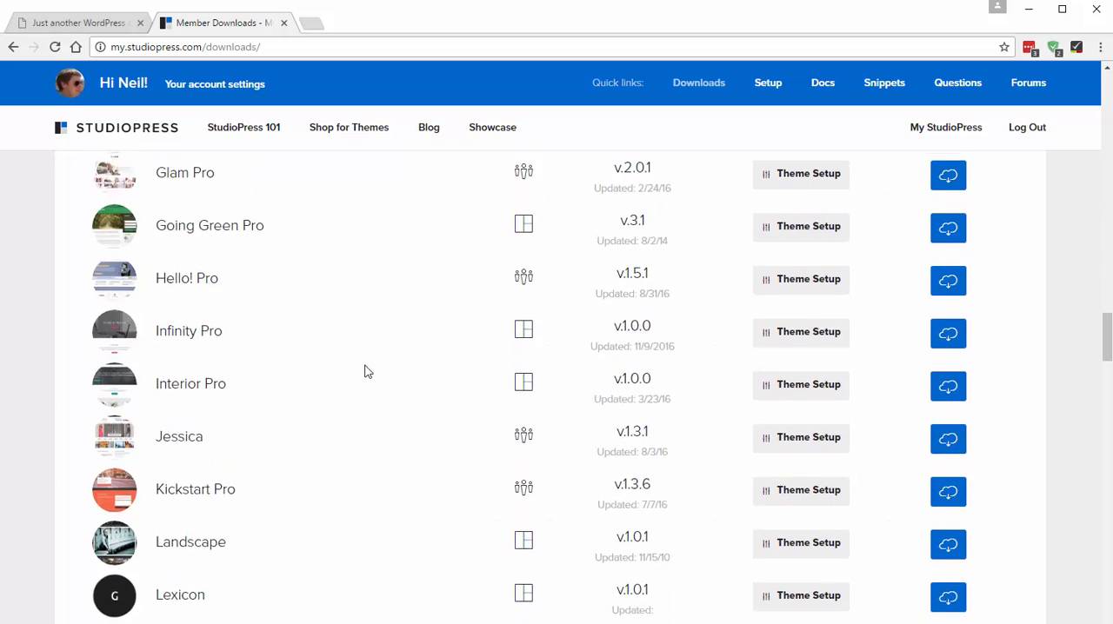
pyautogui.scroll(3, 365, 370)
pyautogui.scroll(-7, 261, 426)
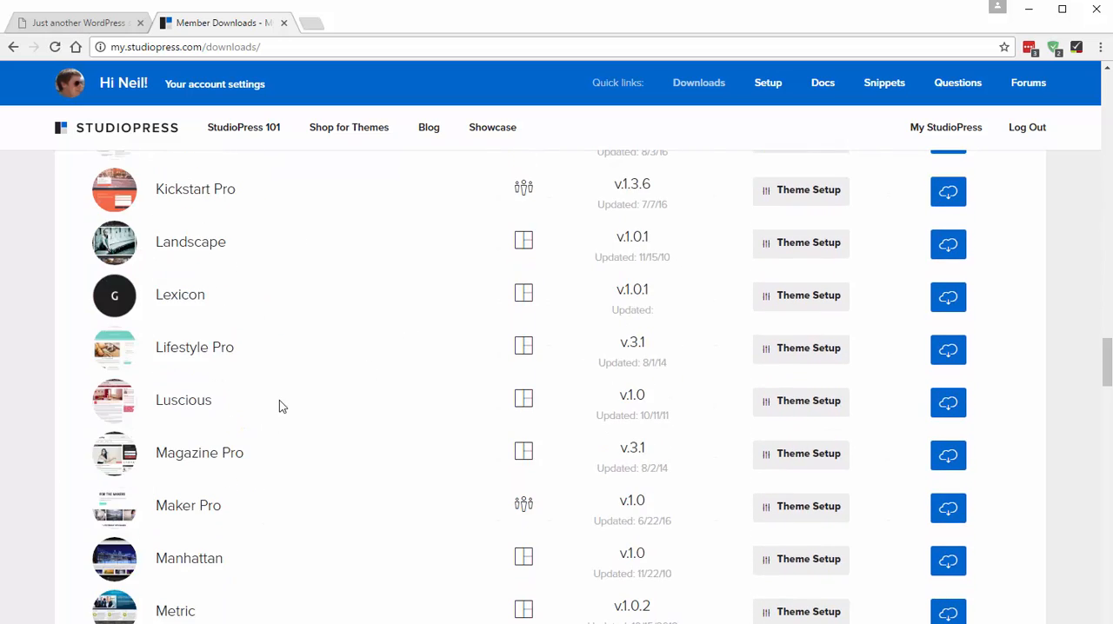
pyautogui.scroll(-1, 277, 390)
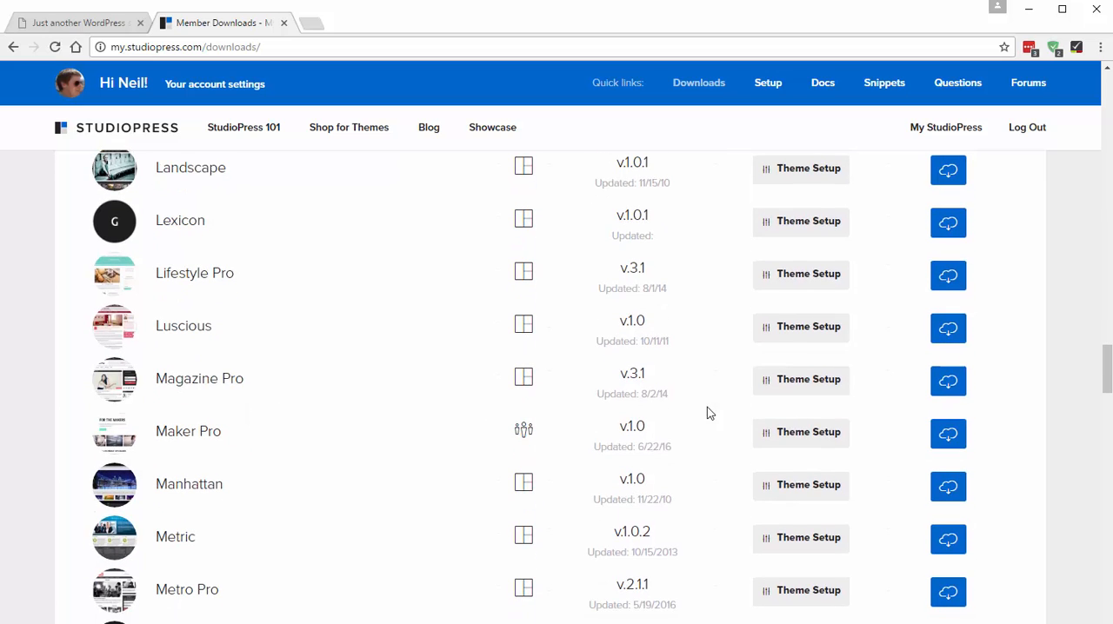
pyautogui.click(955, 435)
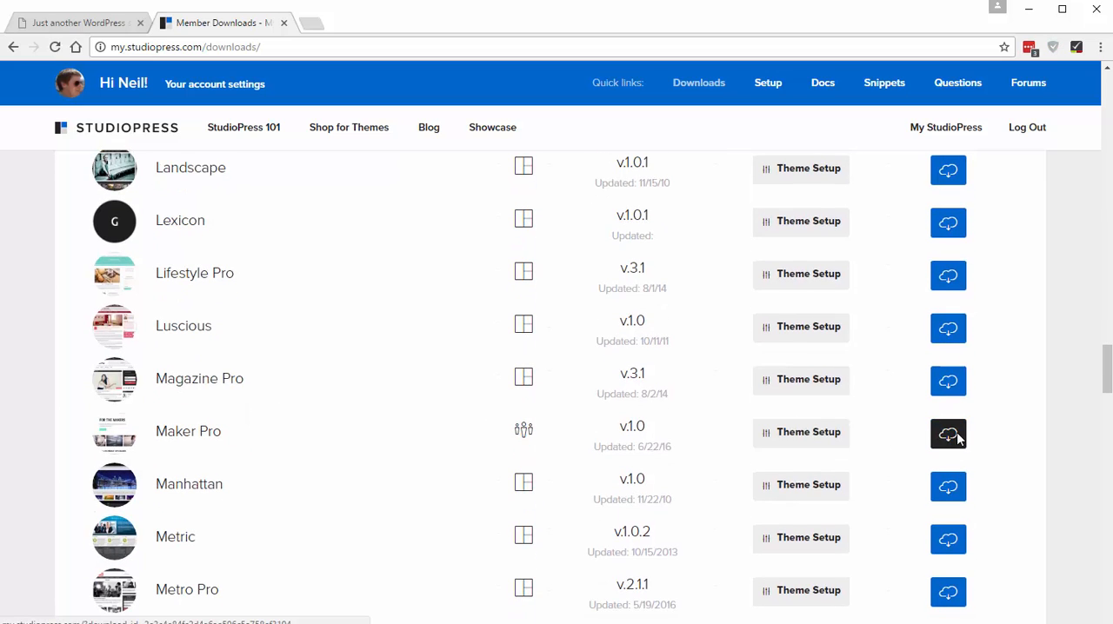
# - Download the Genesis Framework from the list of purchased themes
pyautogui.scroll(3, 27, 378)
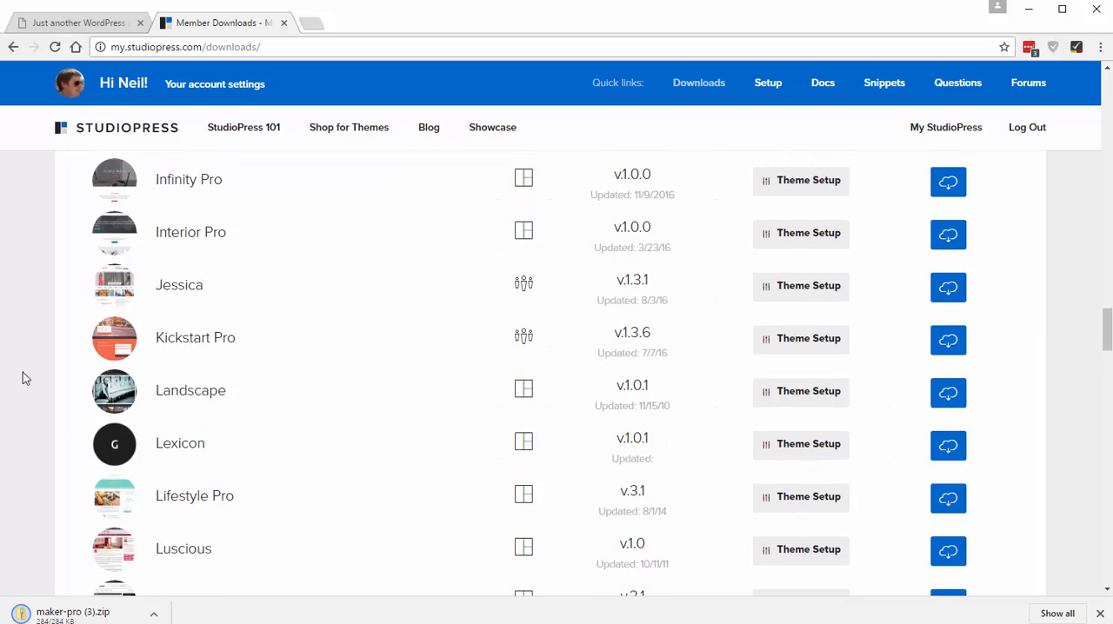
pyautogui.scroll(5, 389, 348)
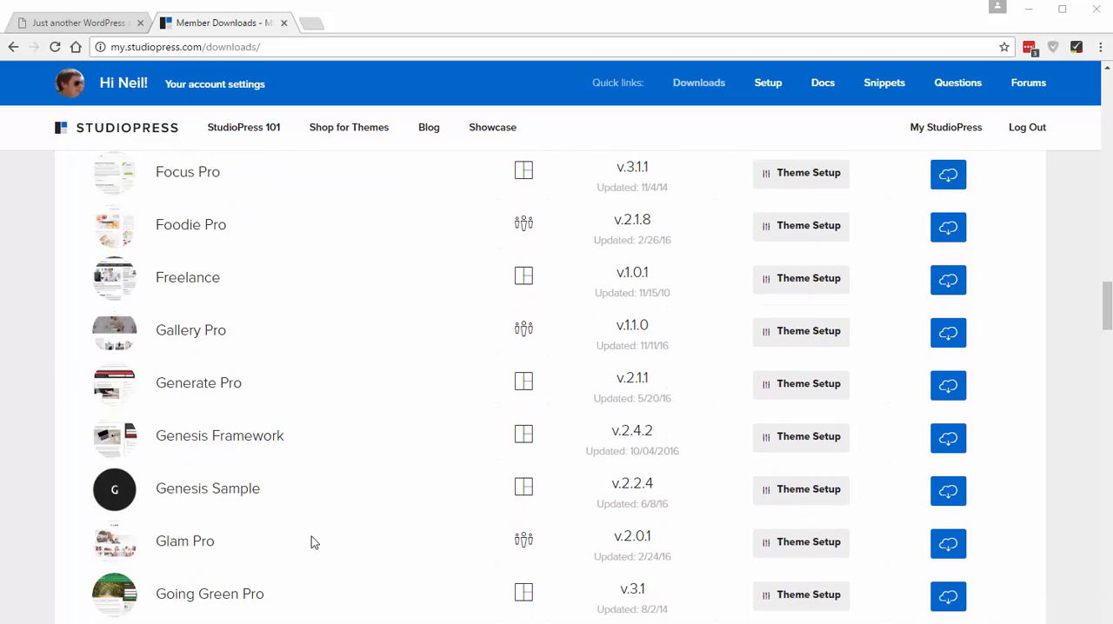
pyautogui.scroll(-3, 312, 537)
pyautogui.scroll(2, 313, 490)
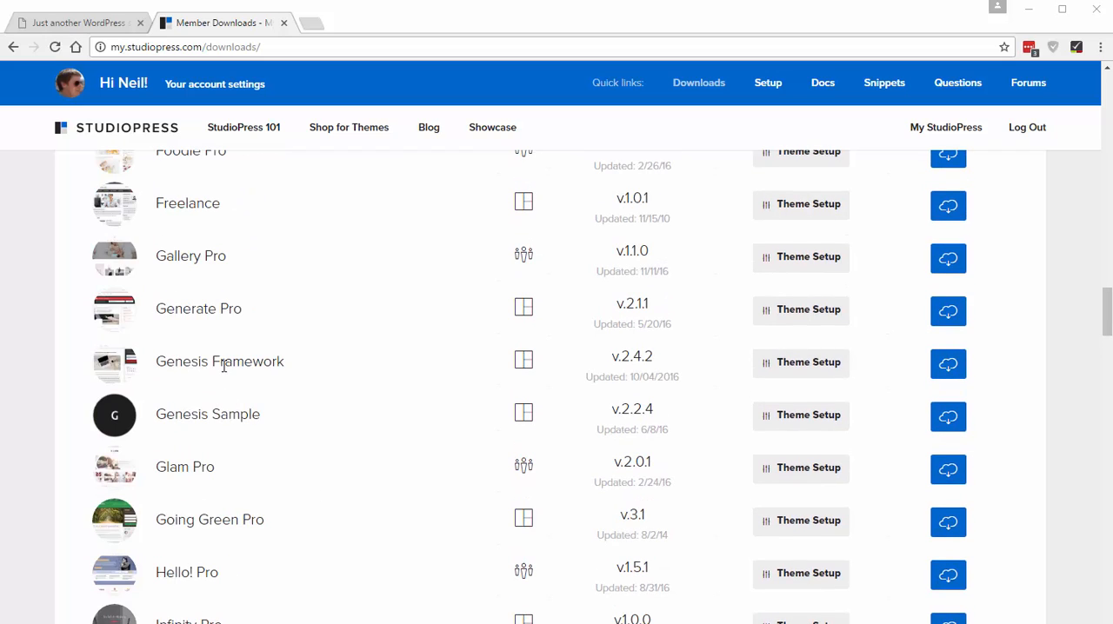
pyautogui.click(953, 368)
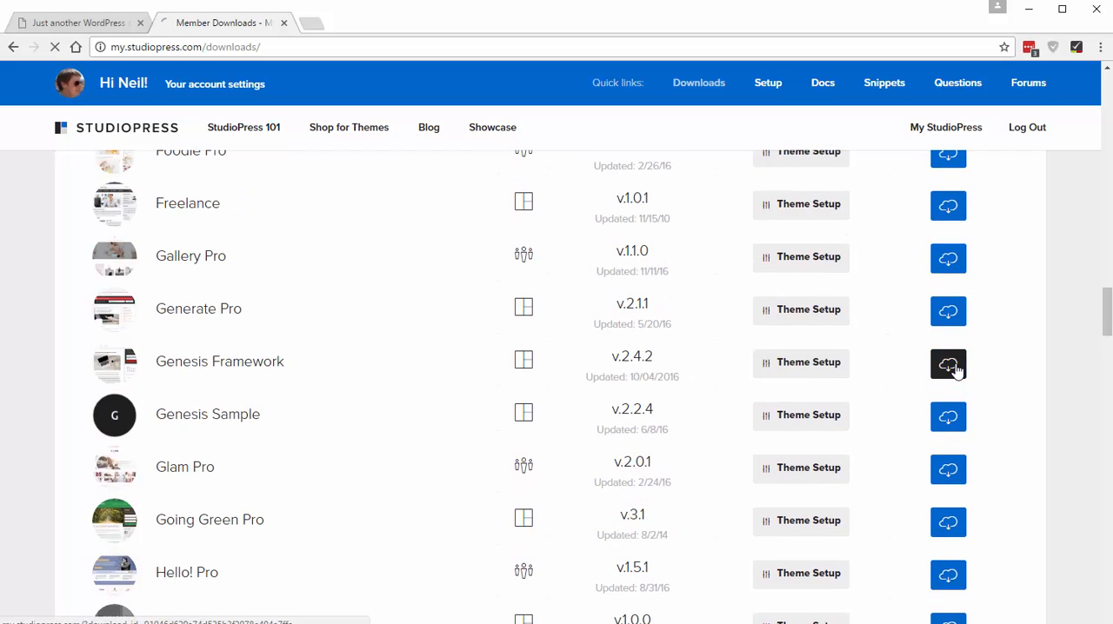
# - Return to the StudioPress theme shop, open the Maker Pro theme's details and launch its live demo
pyautogui.scroll(-1, 463, 285)
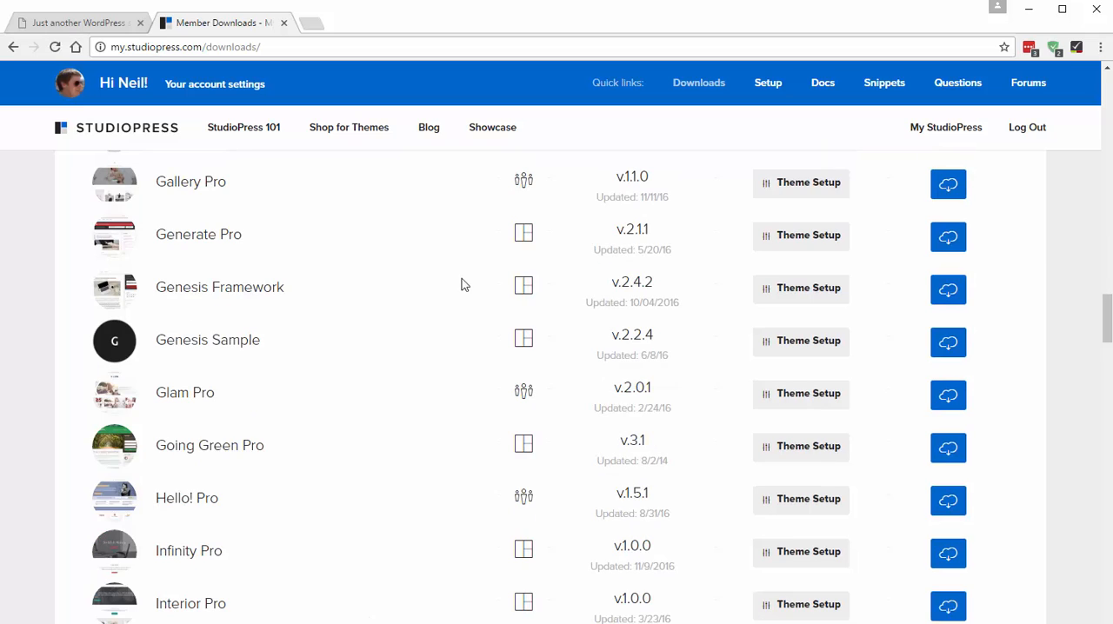
pyautogui.scroll(-5, 474, 287)
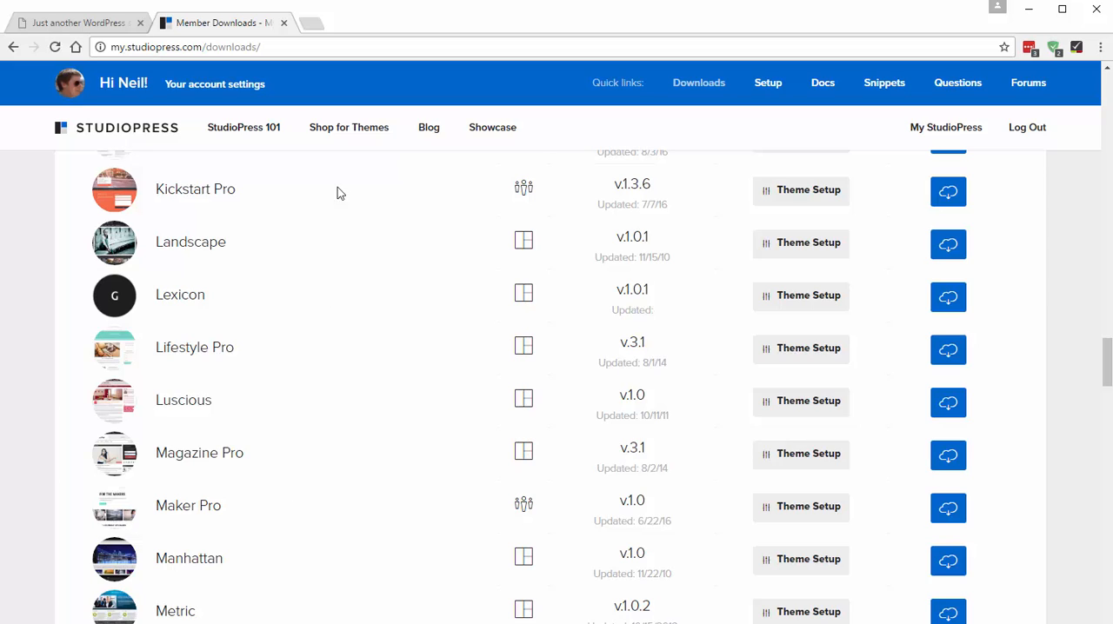
pyautogui.click(371, 131)
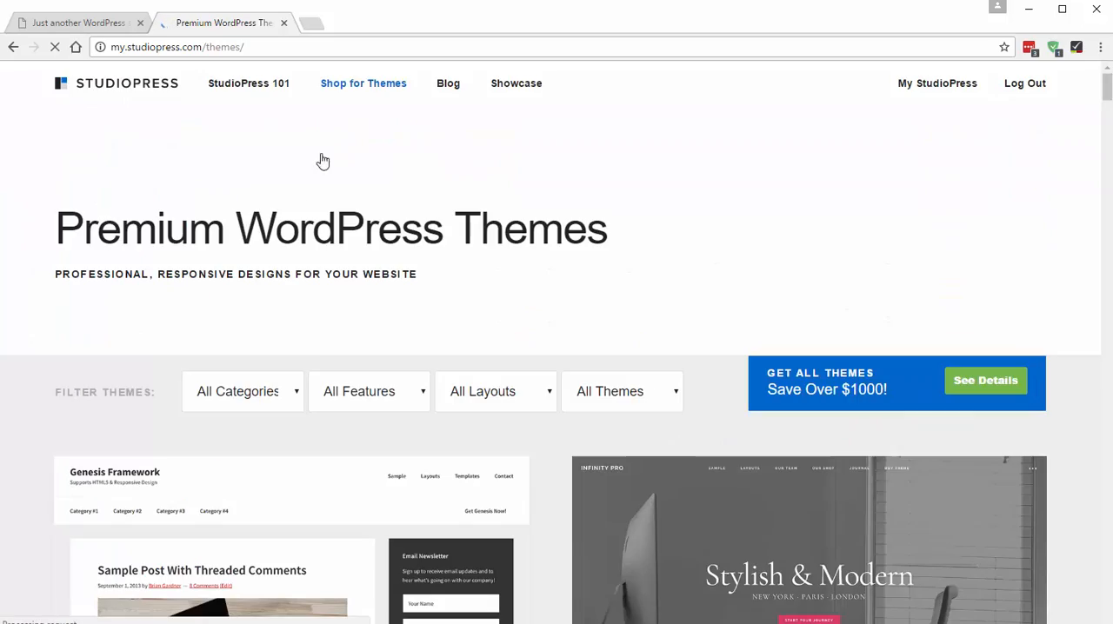
pyautogui.scroll(-7, 318, 358)
pyautogui.scroll(-20, 317, 363)
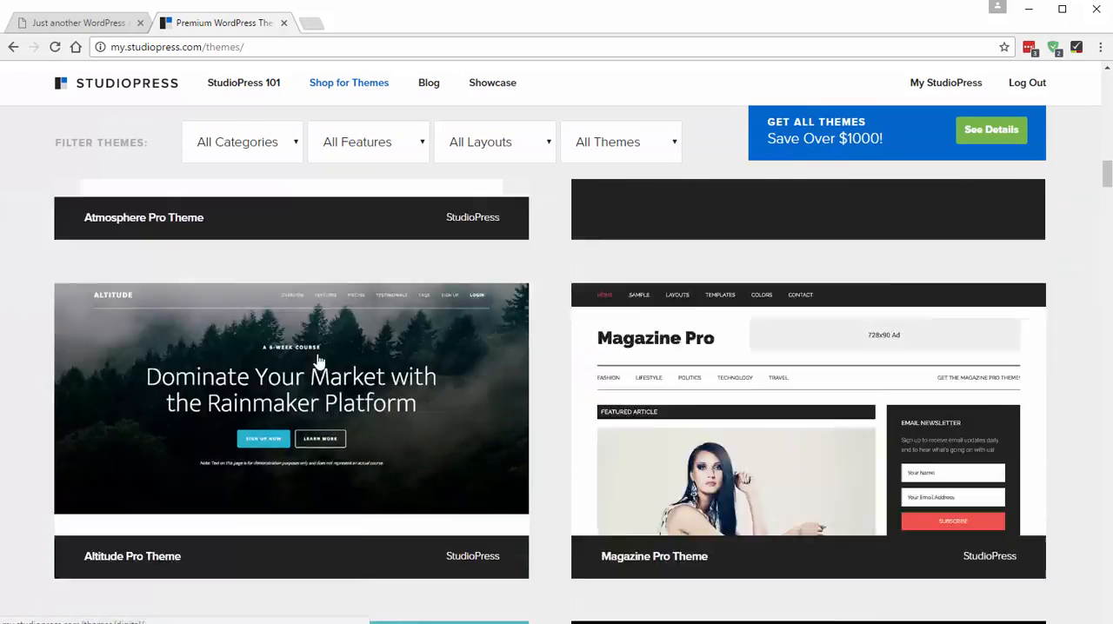
pyautogui.scroll(-3, 317, 365)
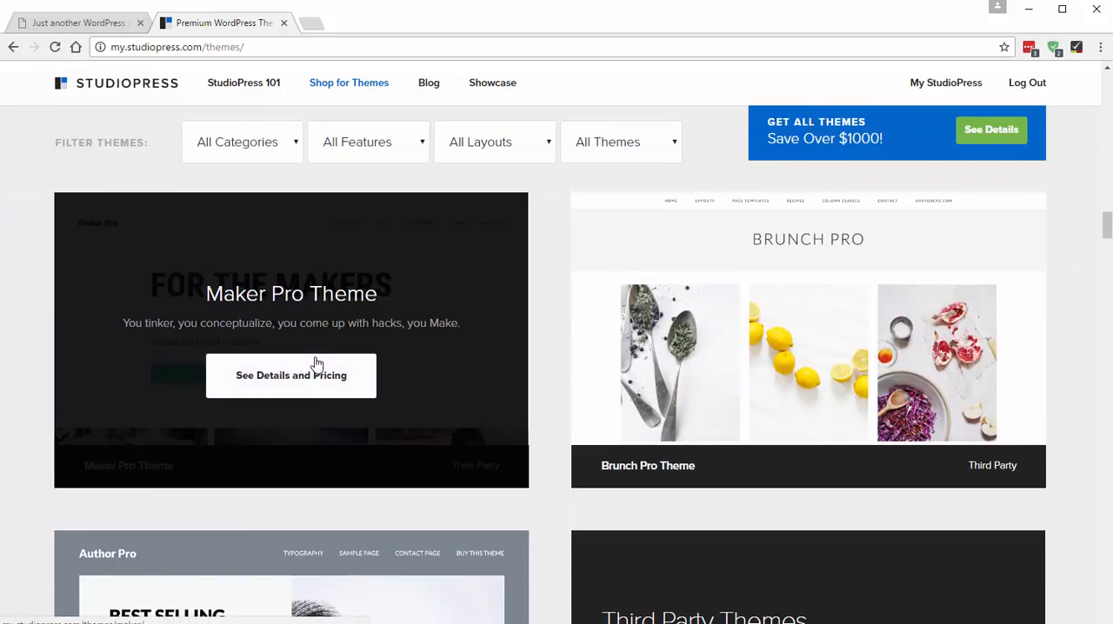
pyautogui.click(311, 373)
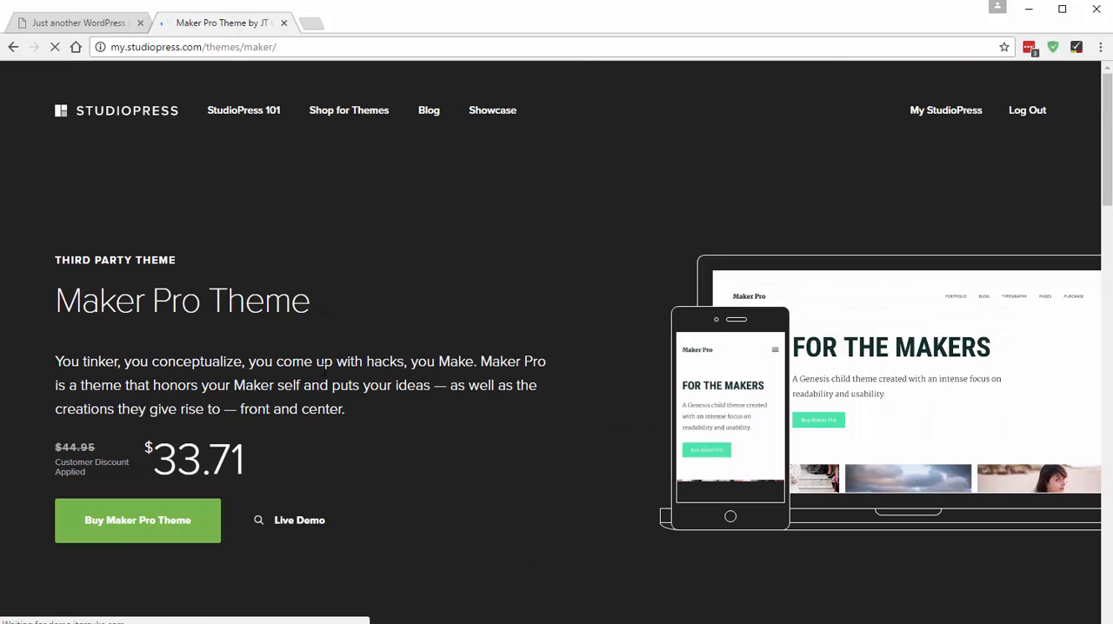
pyautogui.click(301, 521)
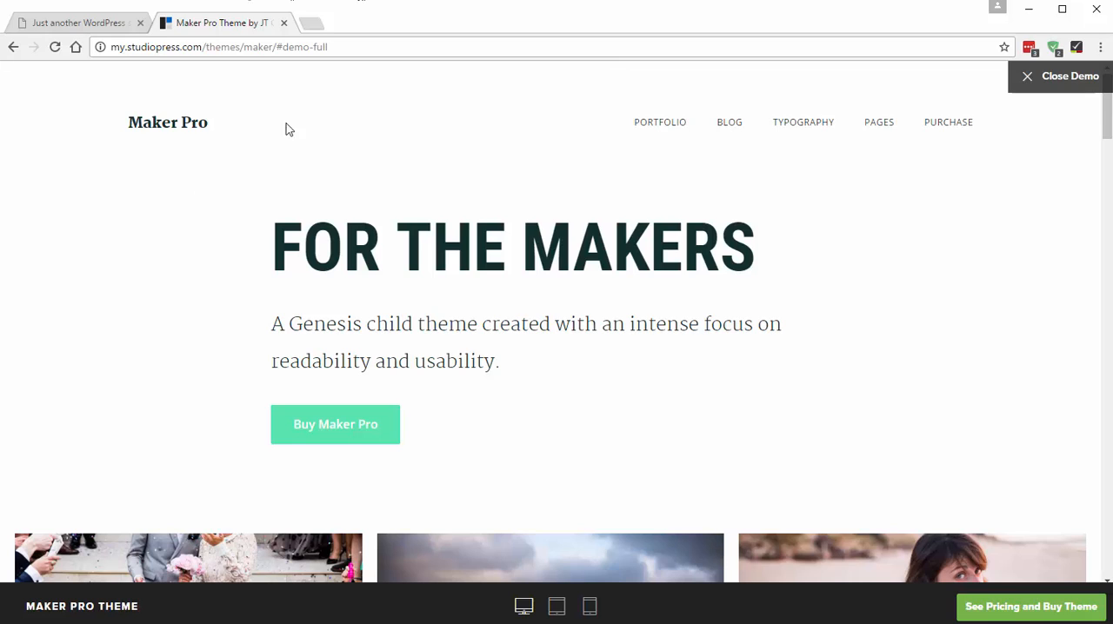
# - Switch to the websitetutorial.co.uk WordPress site and open the theme management page through its dashboard
pyautogui.click(84, 24)
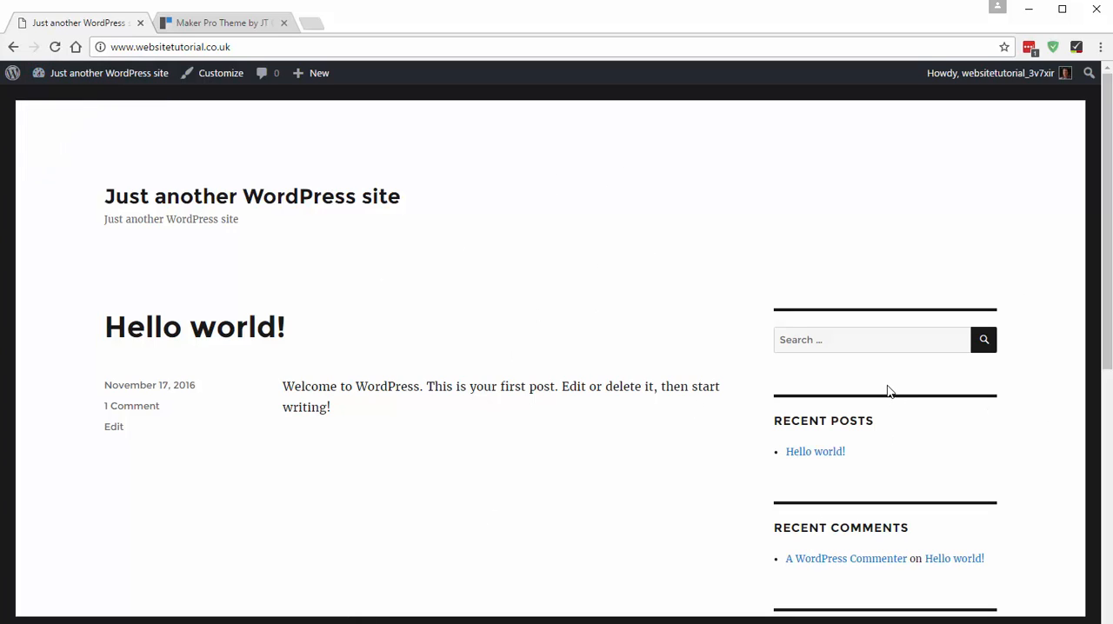
pyautogui.moveTo(127, 76)
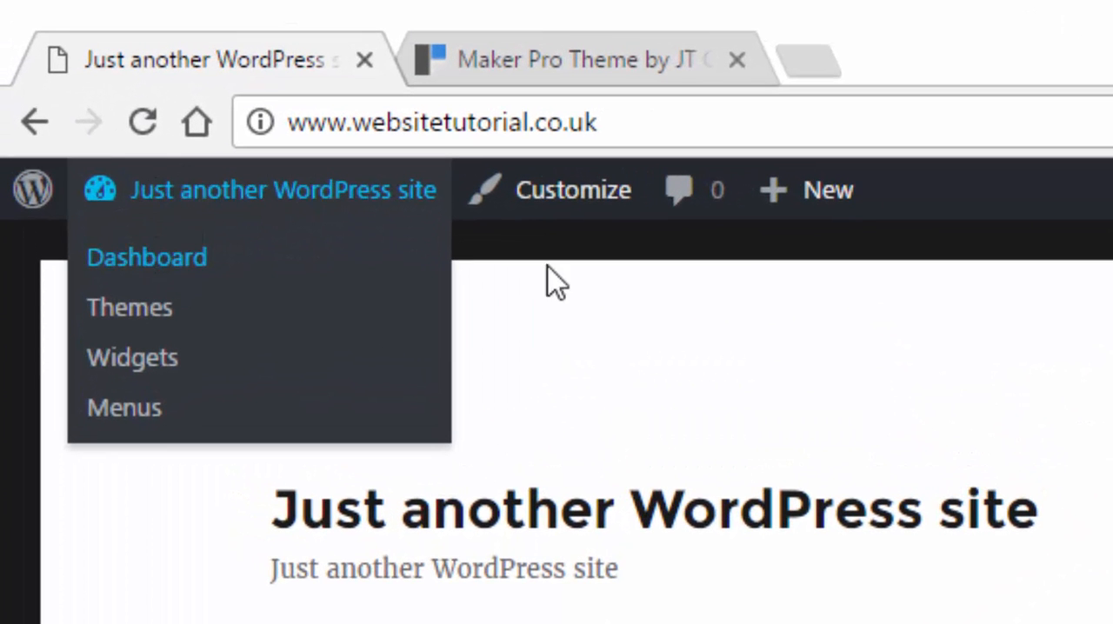
pyautogui.click(160, 261)
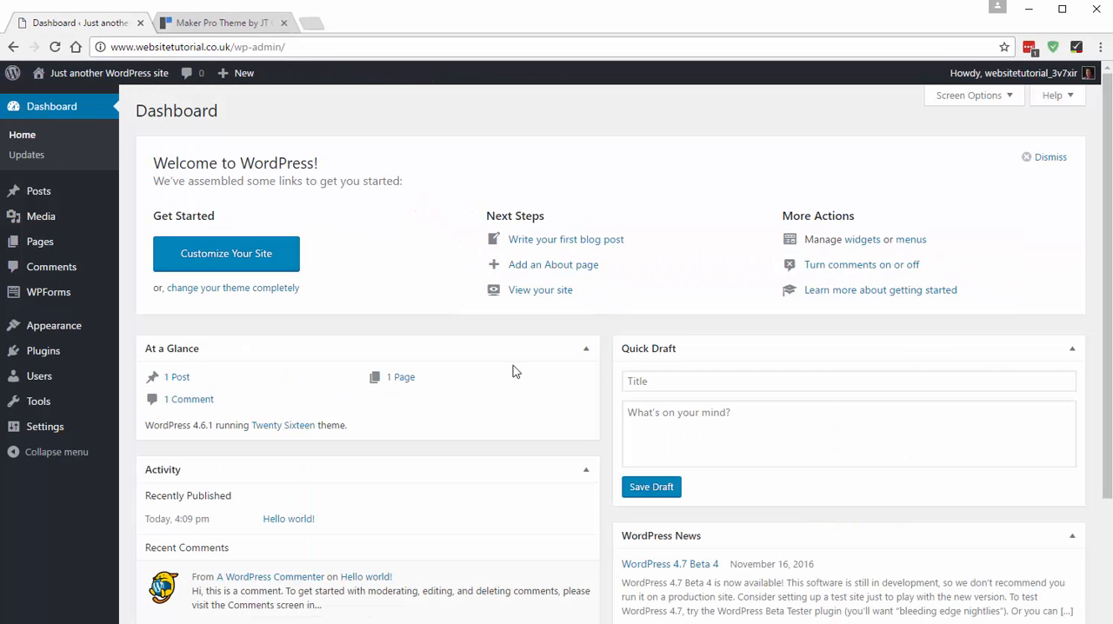
pyautogui.moveTo(55, 329)
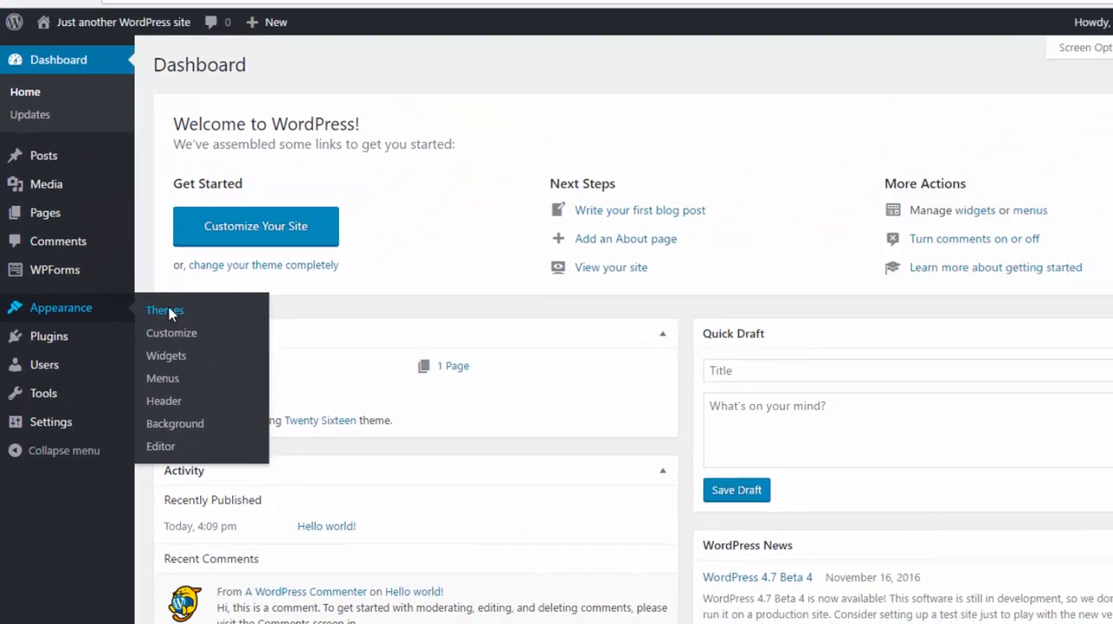
pyautogui.click(296, 198)
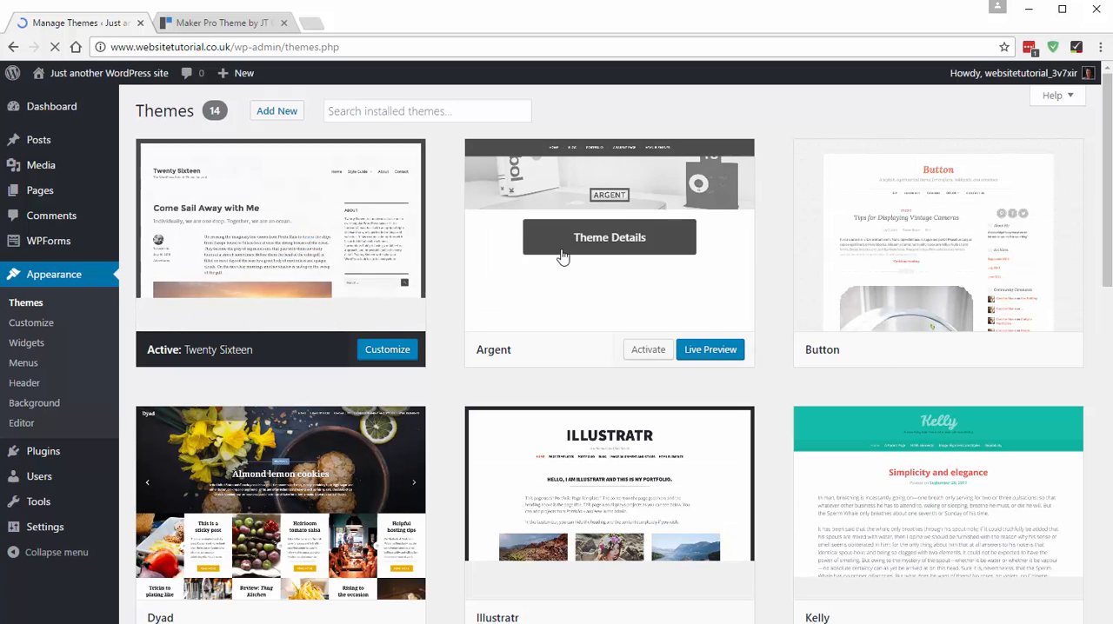
# - Look through the installed WordPress themes and open the page for adding new themes
pyautogui.scroll(-8, 631, 280)
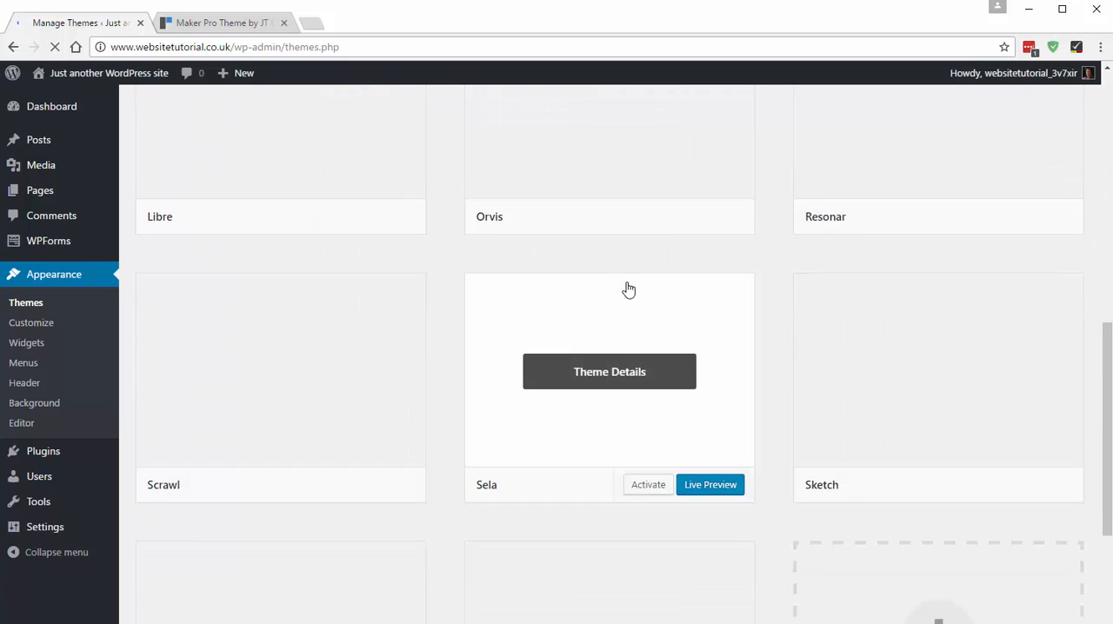
pyautogui.scroll(-3, 629, 289)
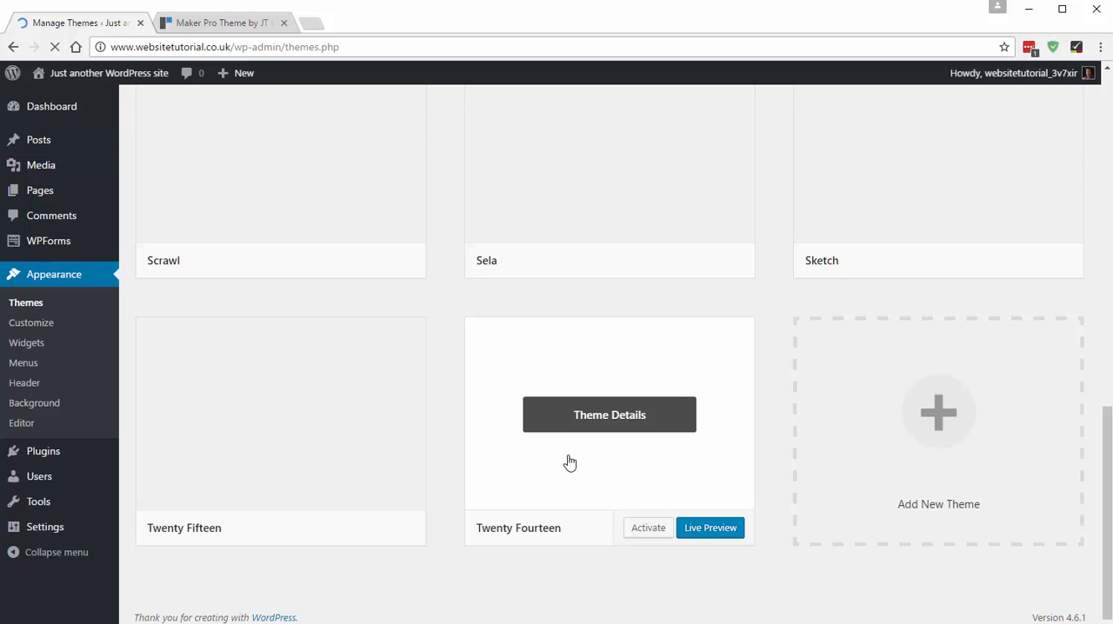
pyautogui.scroll(4, 570, 464)
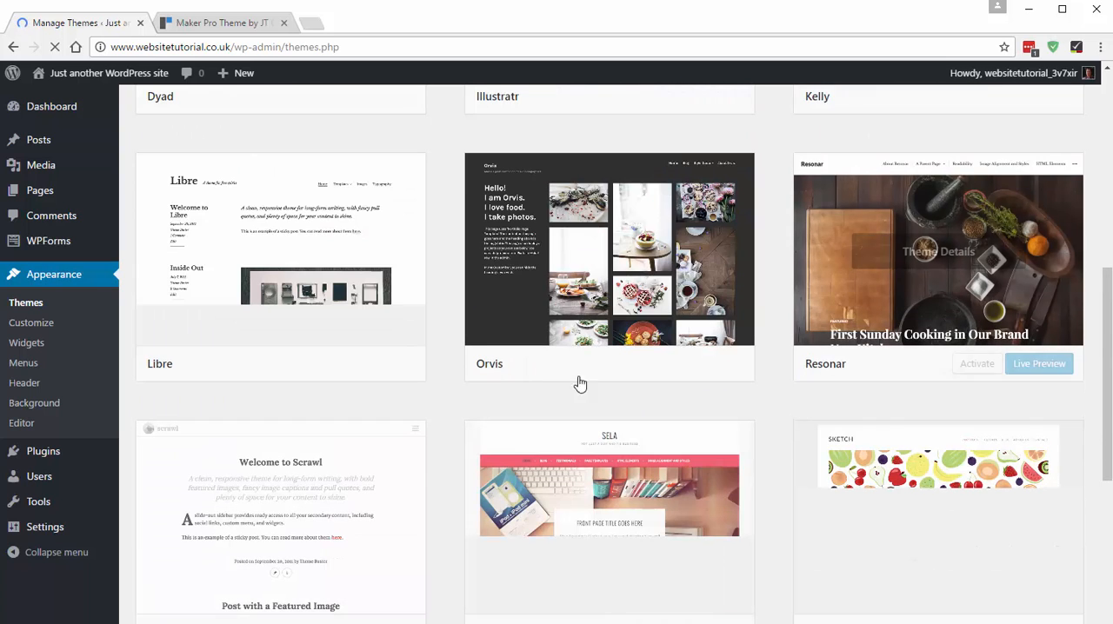
pyautogui.scroll(3, 713, 348)
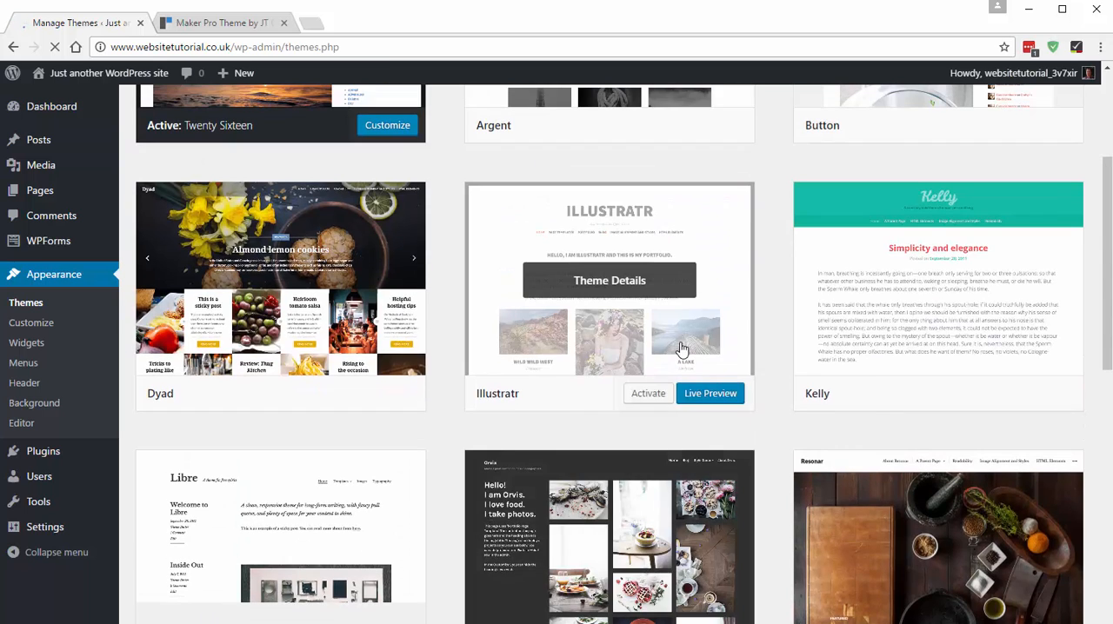
pyautogui.scroll(3, 542, 455)
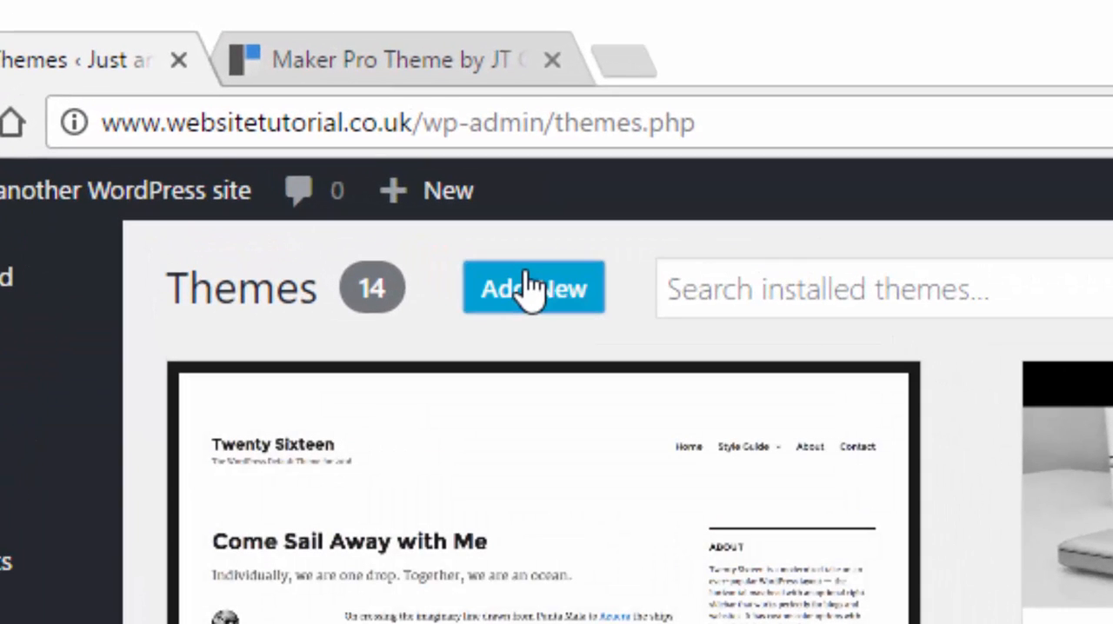
pyautogui.click(530, 289)
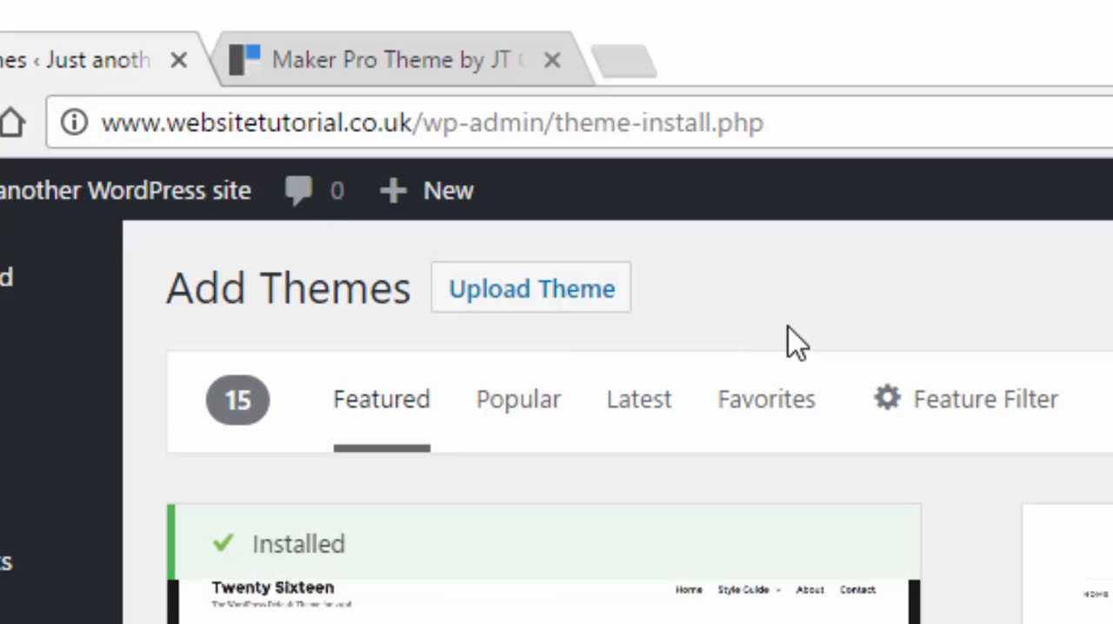
# - Upload the Genesis theme package genesis.2.4.2 (2).zip from the Downloads folder and install it
pyautogui.click(541, 291)
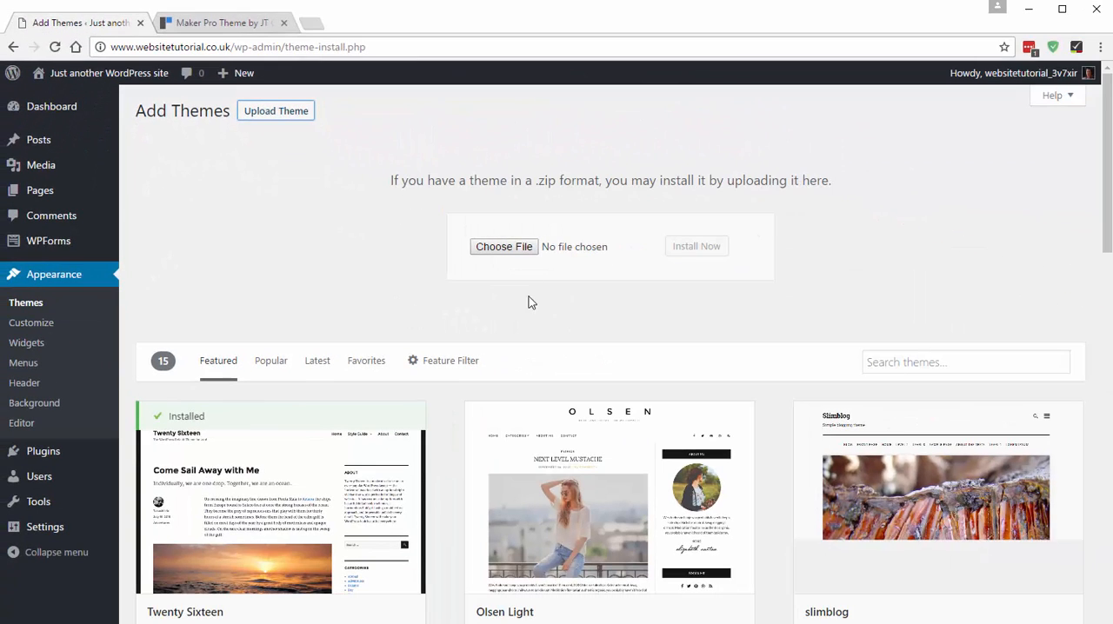
pyautogui.click(506, 247)
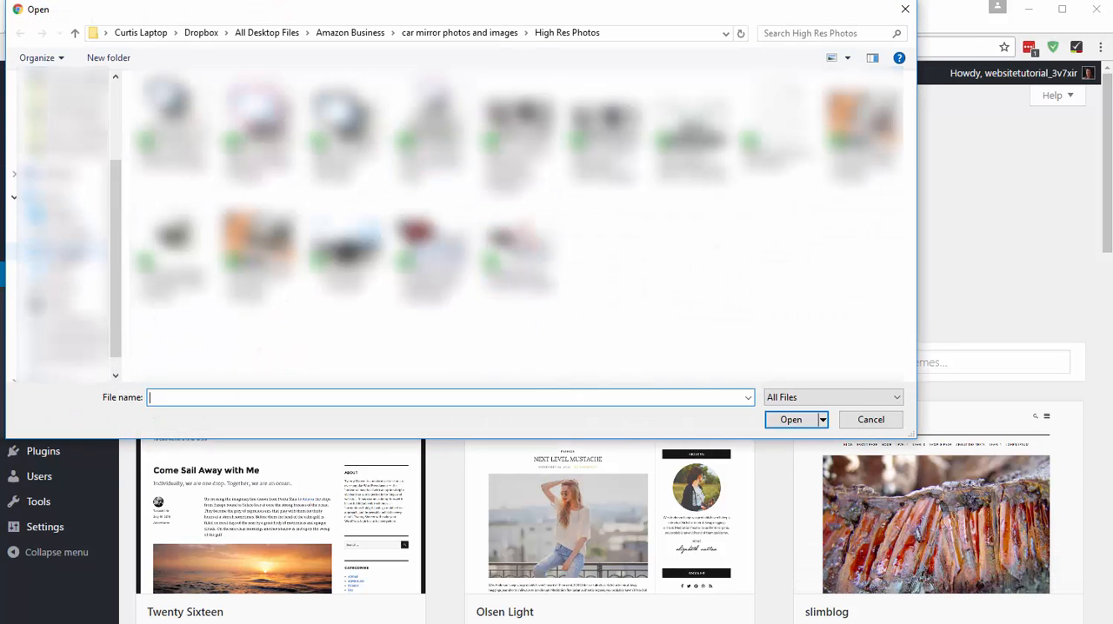
pyautogui.click(69, 251)
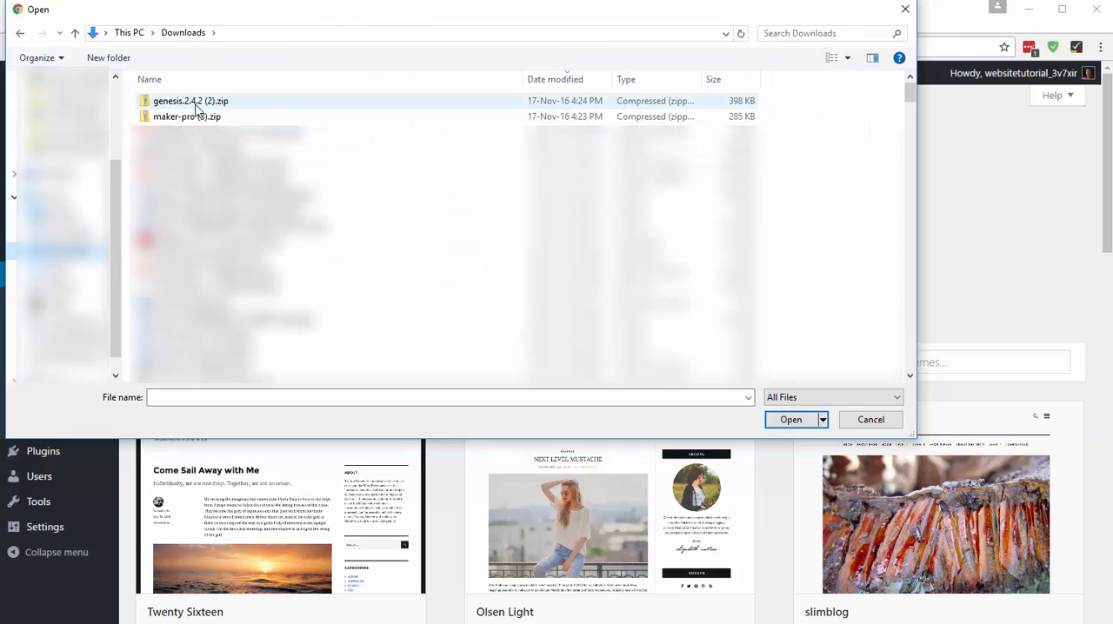
pyautogui.click(206, 103)
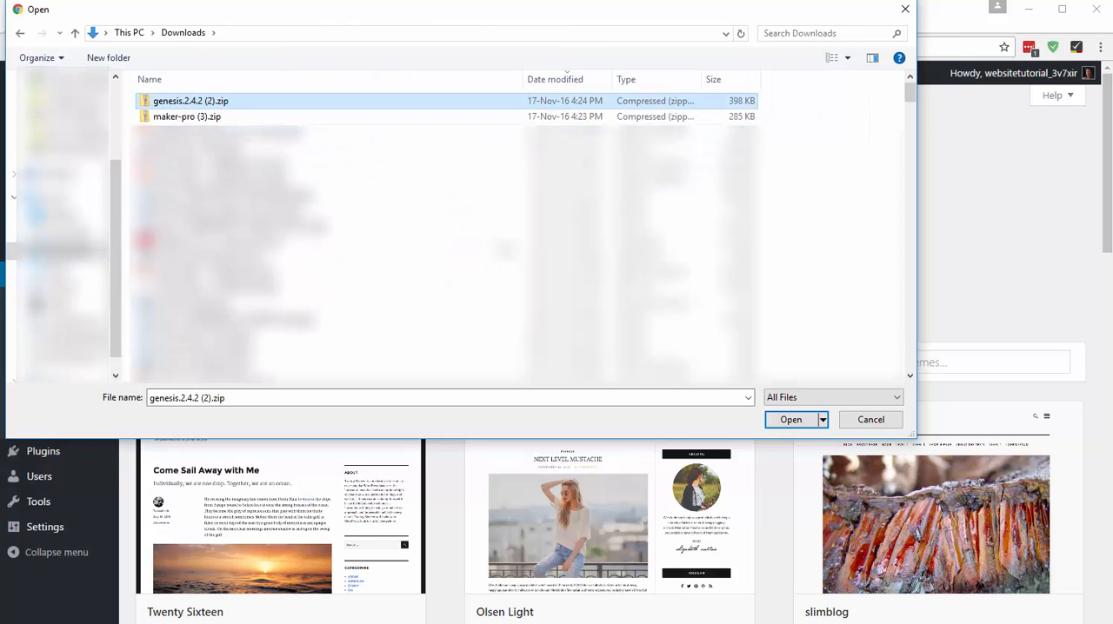
pyautogui.click(791, 421)
pyautogui.click(699, 249)
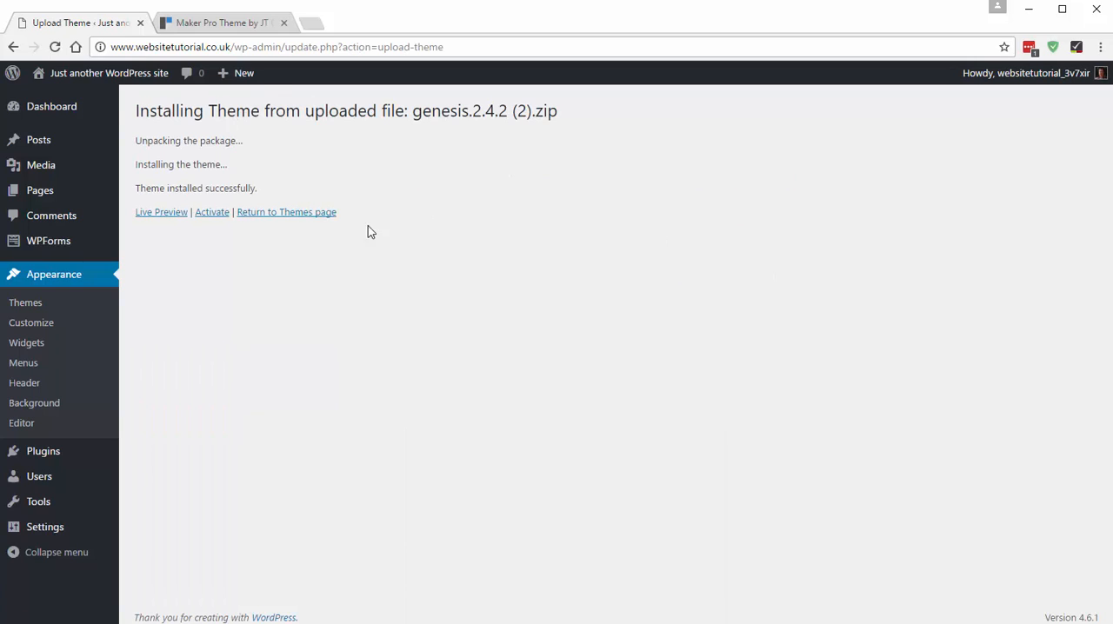
# - Add another theme by uploading maker-pro (3).zip from the Downloads folder, then install and activate it
pyautogui.click(303, 215)
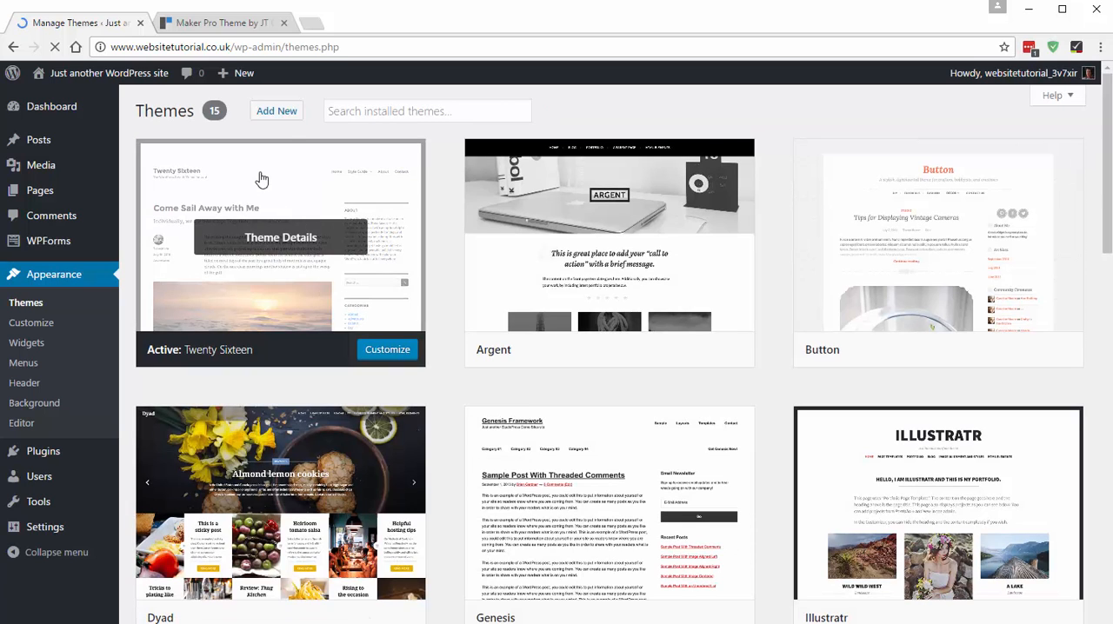
pyautogui.click(285, 119)
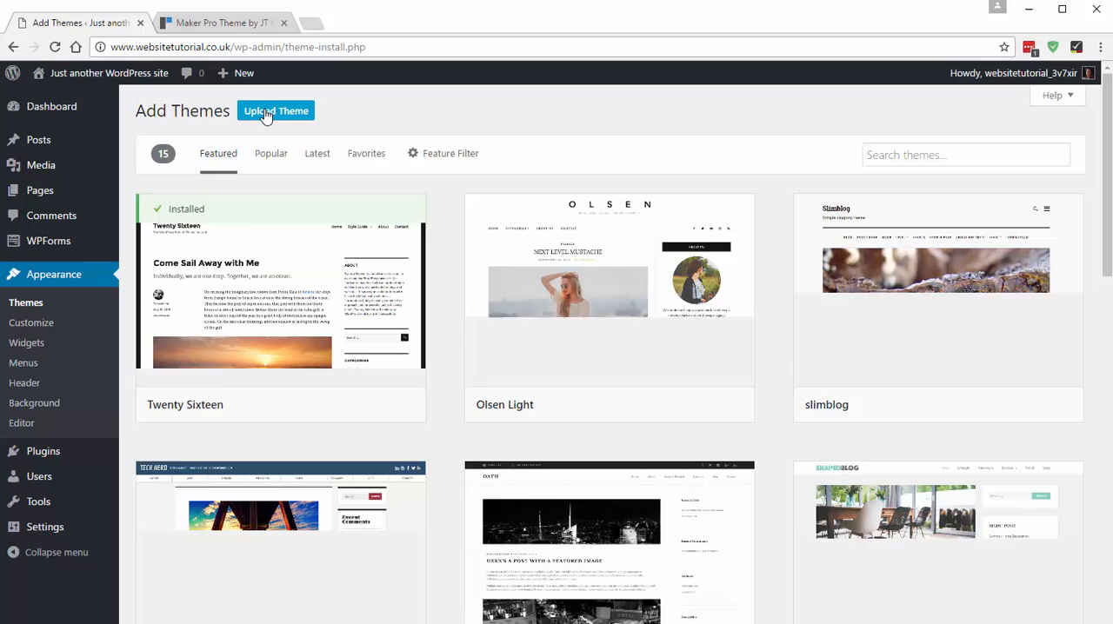
pyautogui.click(265, 115)
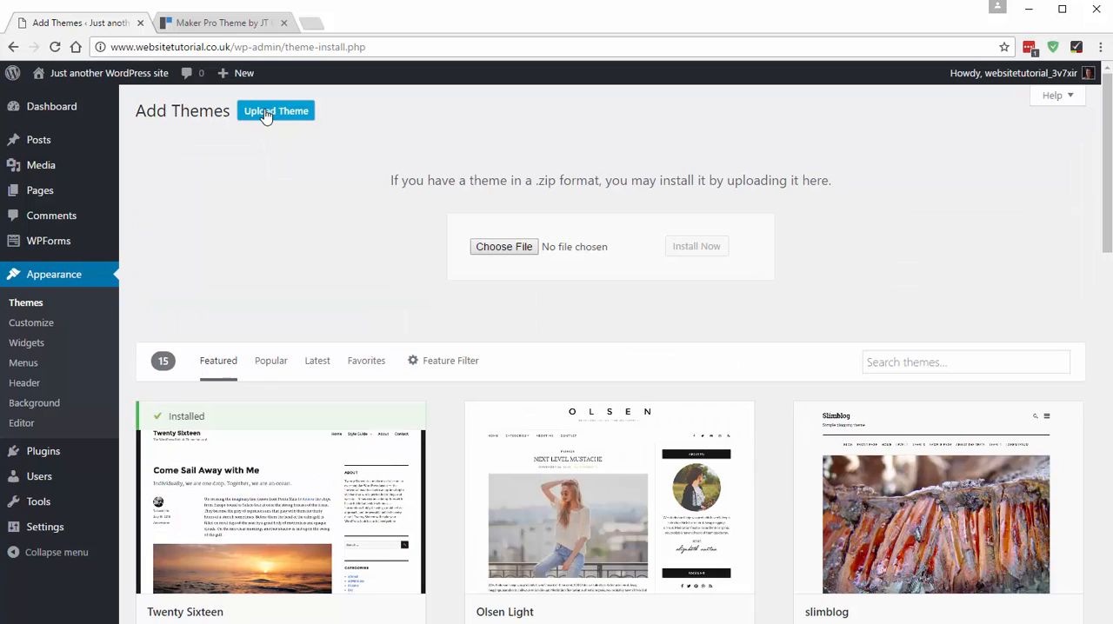
pyautogui.click(499, 247)
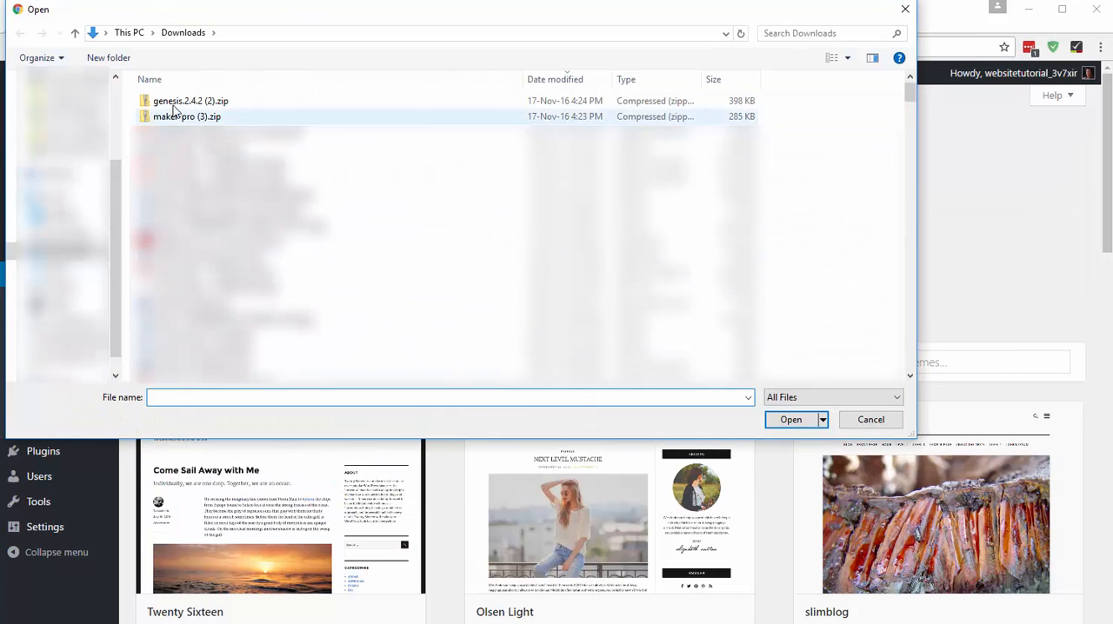
pyautogui.click(178, 117)
pyautogui.click(790, 421)
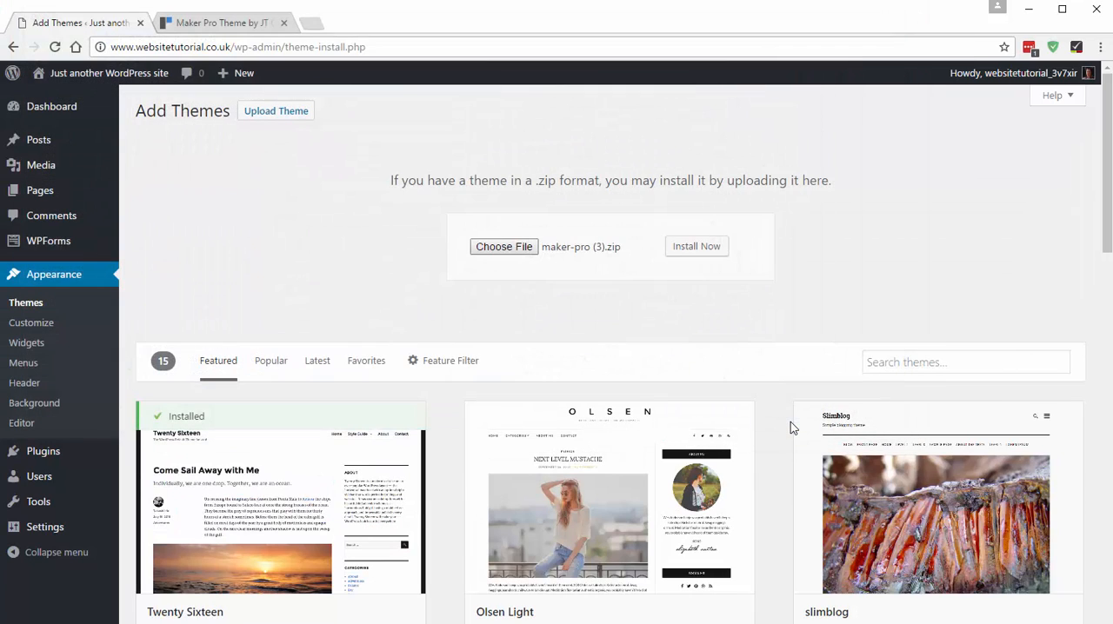
pyautogui.click(711, 250)
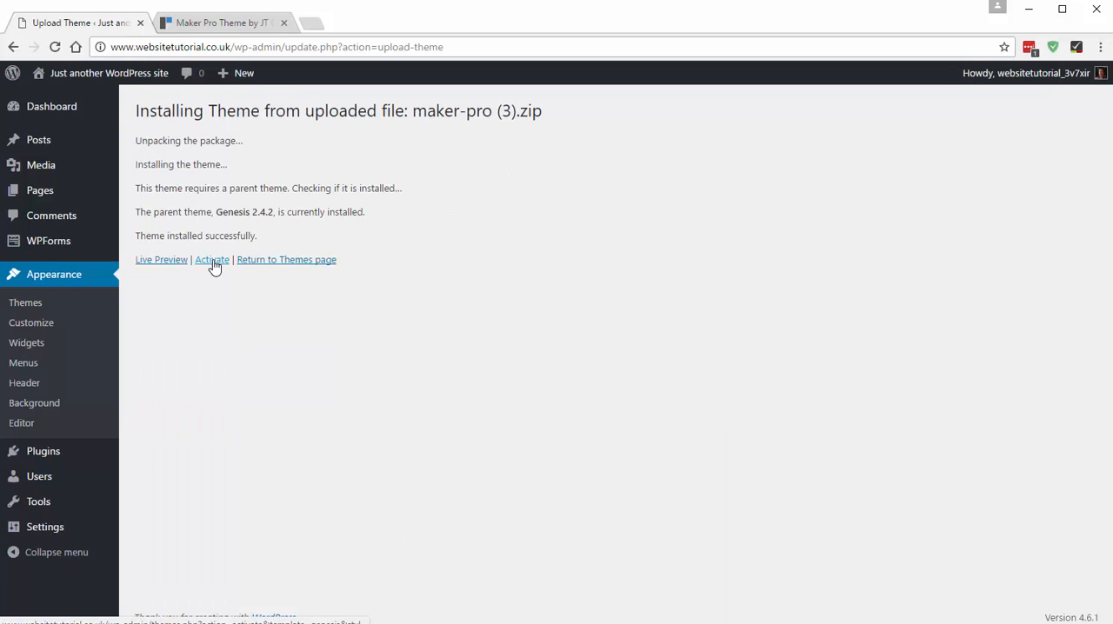
pyautogui.click(213, 262)
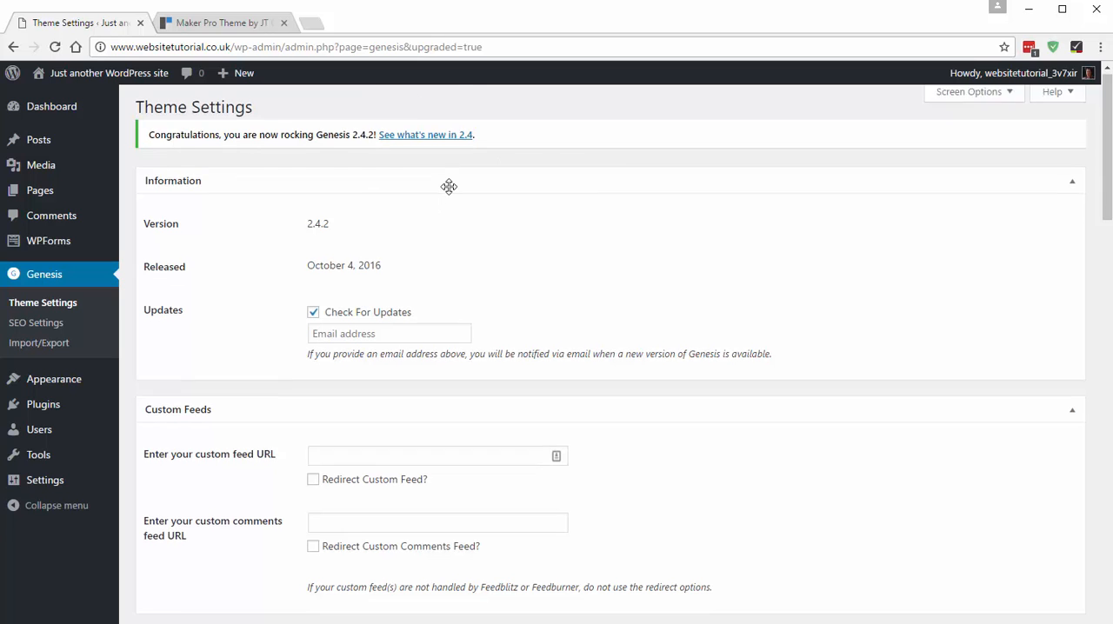
# - Look through the Genesis theme settings and view the site's front page with the activated theme
pyautogui.scroll(-3, 322, 405)
pyautogui.scroll(-3, 346, 366)
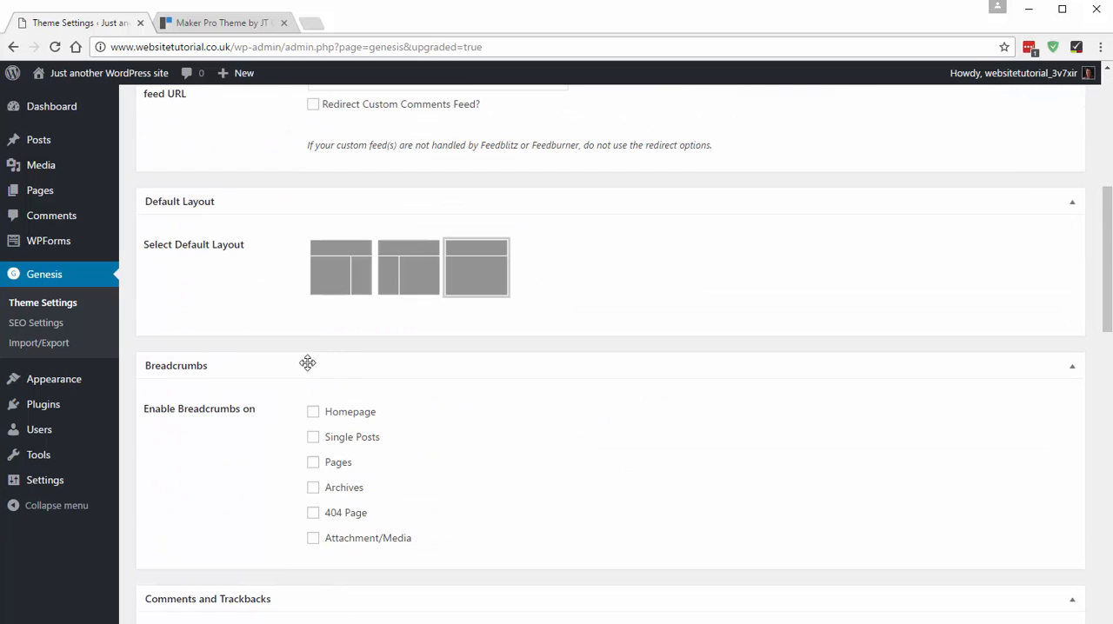
pyautogui.scroll(5, 305, 363)
pyautogui.scroll(-15, 351, 217)
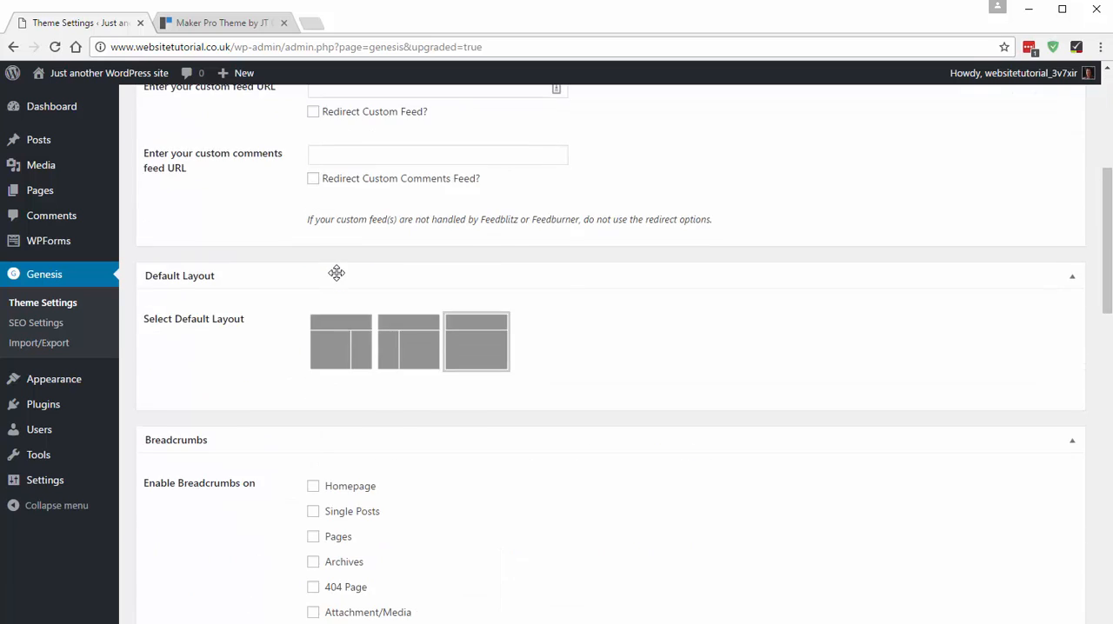
pyautogui.scroll(15, 368, 417)
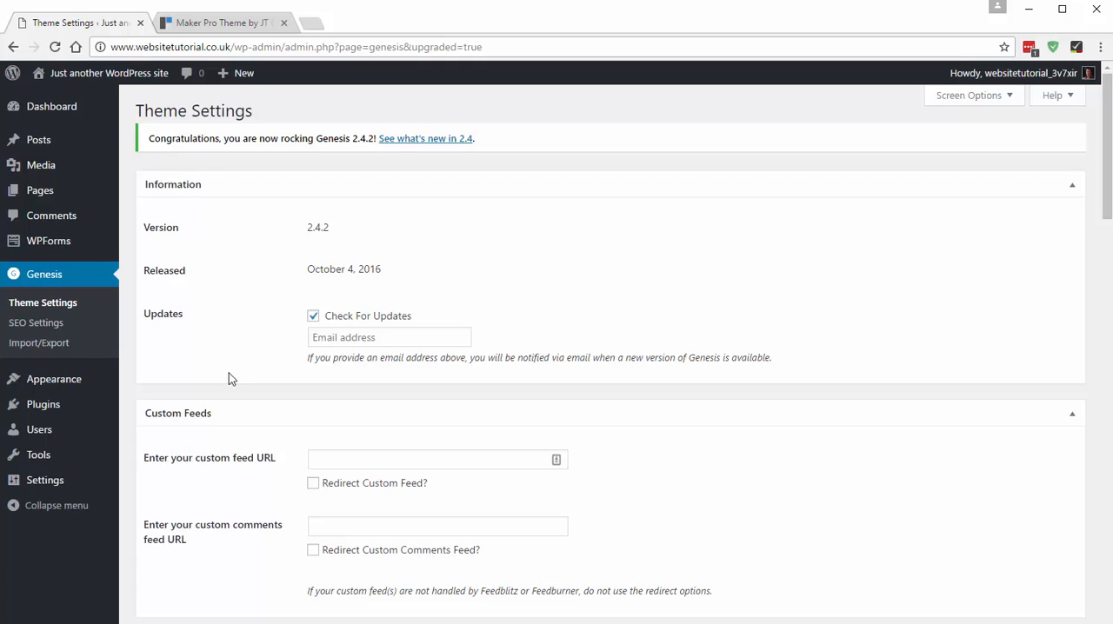
pyautogui.moveTo(94, 76)
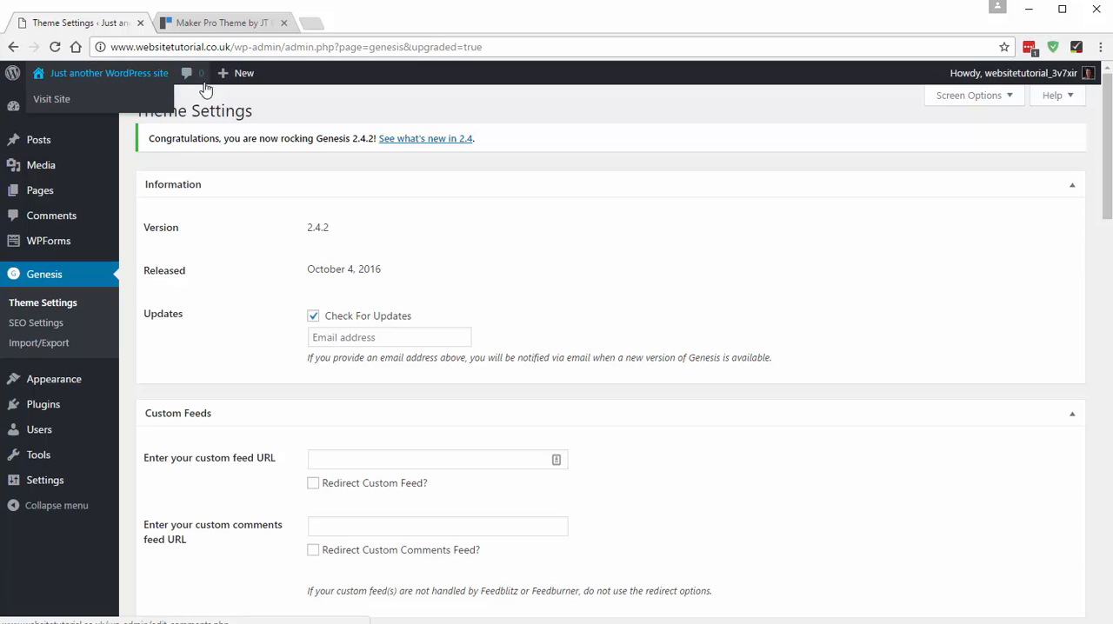
pyautogui.click(84, 75)
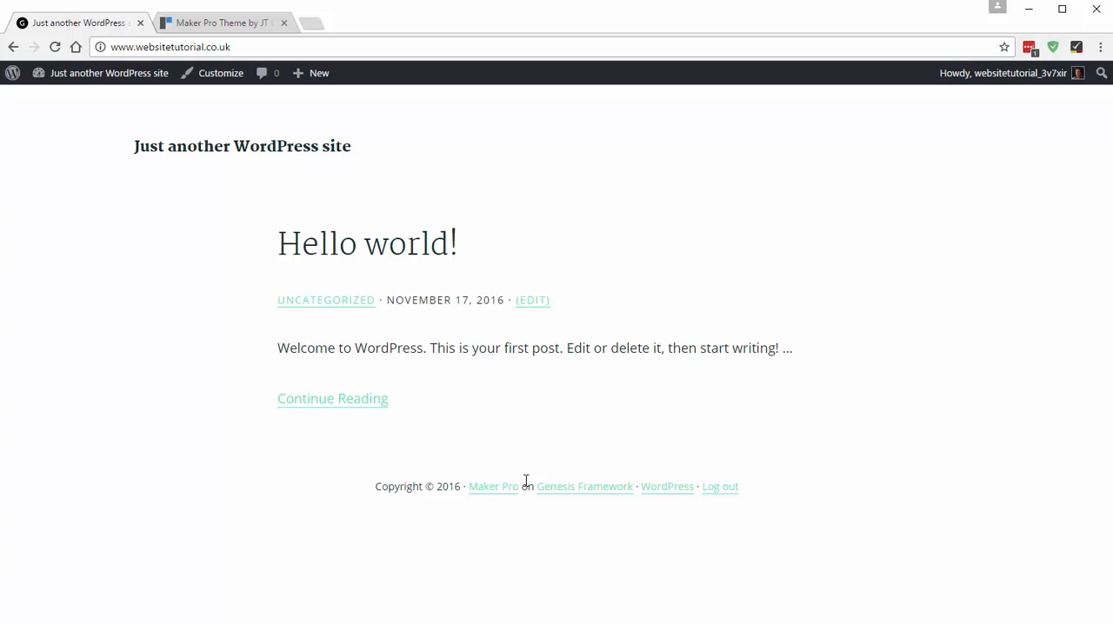
# - Return to the dashboard, move the "Hello world!" post to the trash and delete it permanently
pyautogui.click(89, 72)
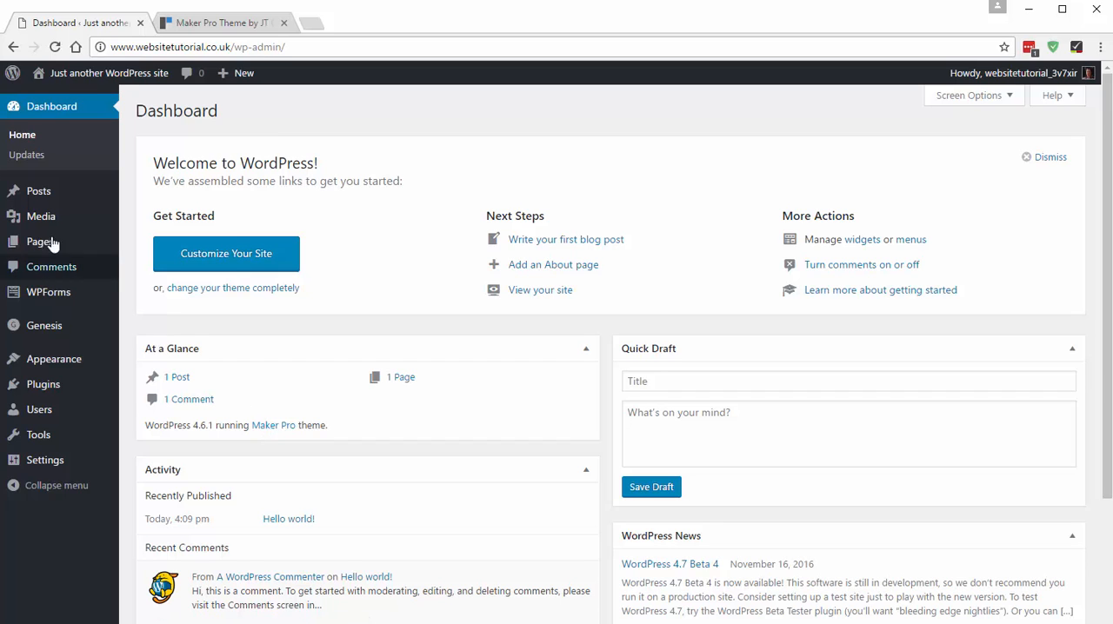
pyautogui.moveTo(64, 194)
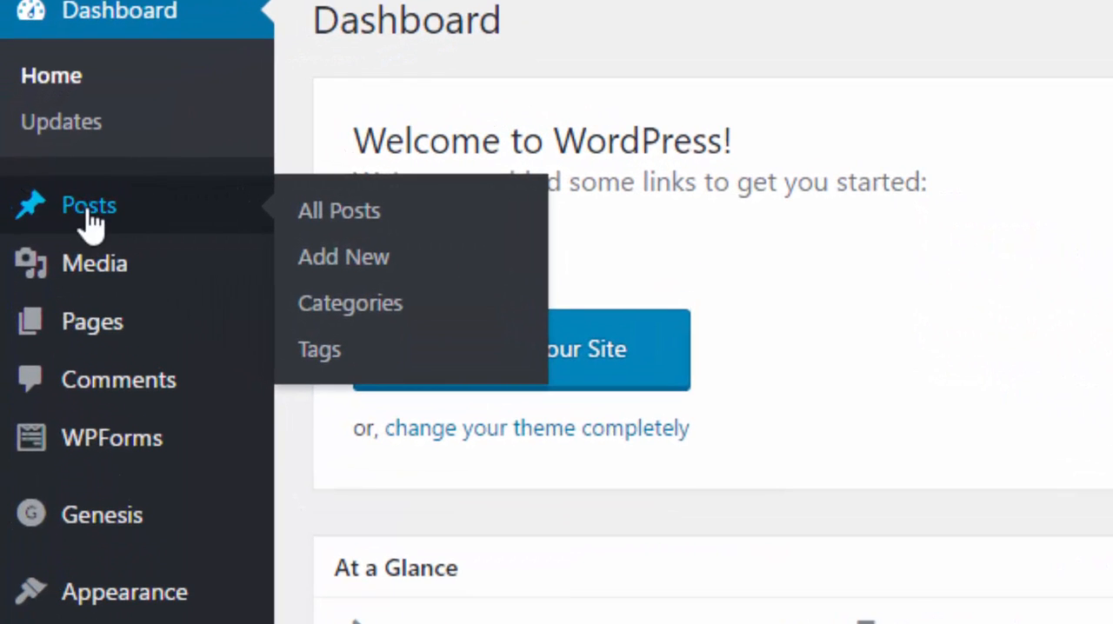
pyautogui.click(90, 213)
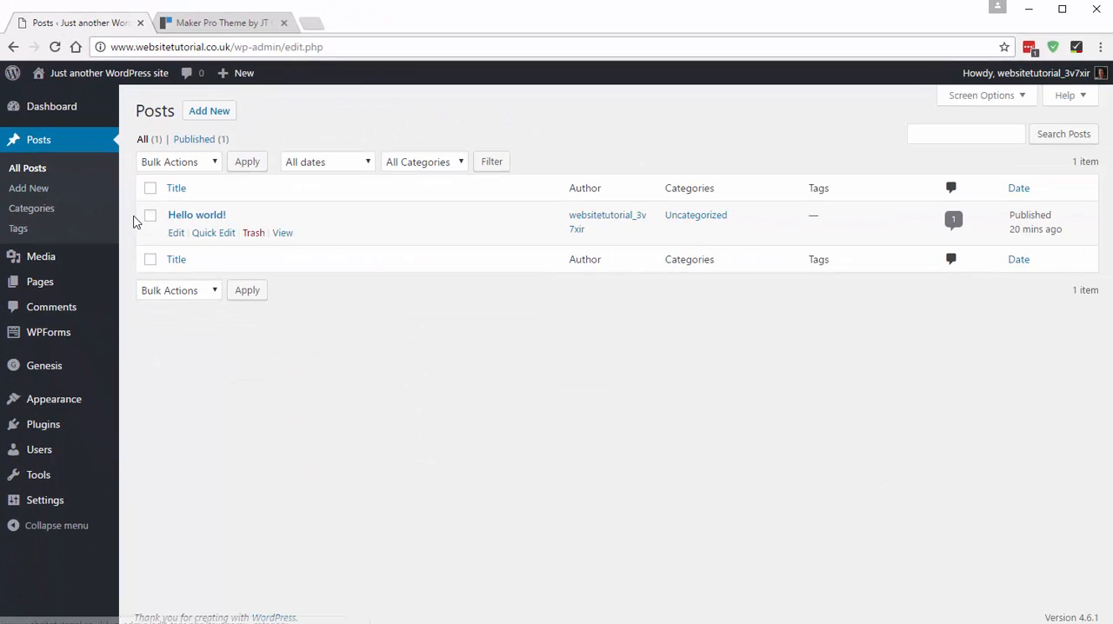
pyautogui.click(254, 234)
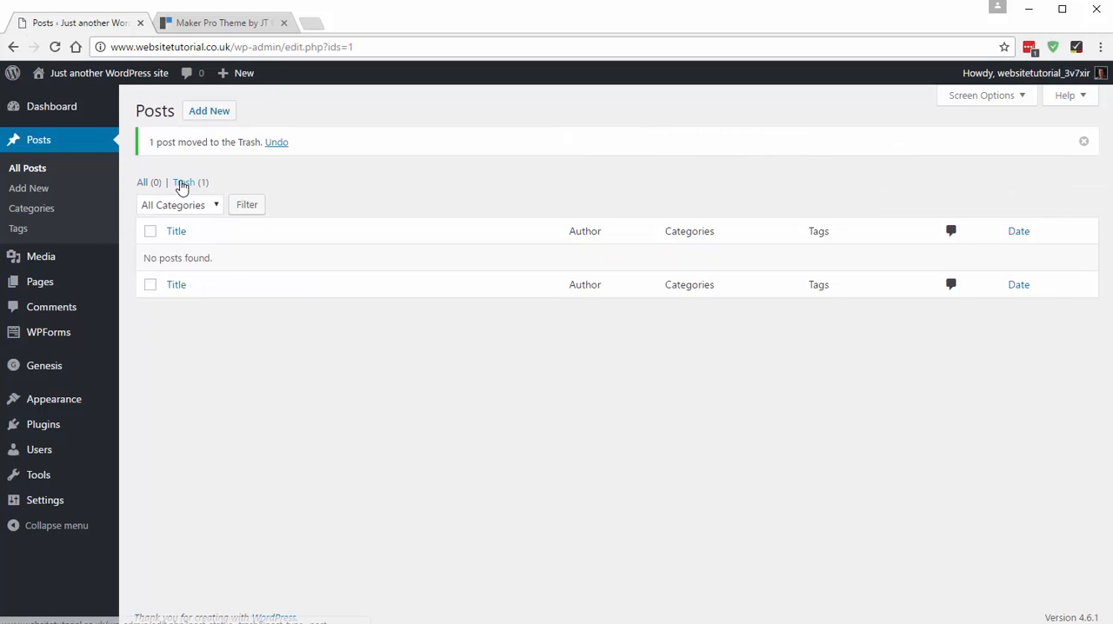
pyautogui.click(183, 184)
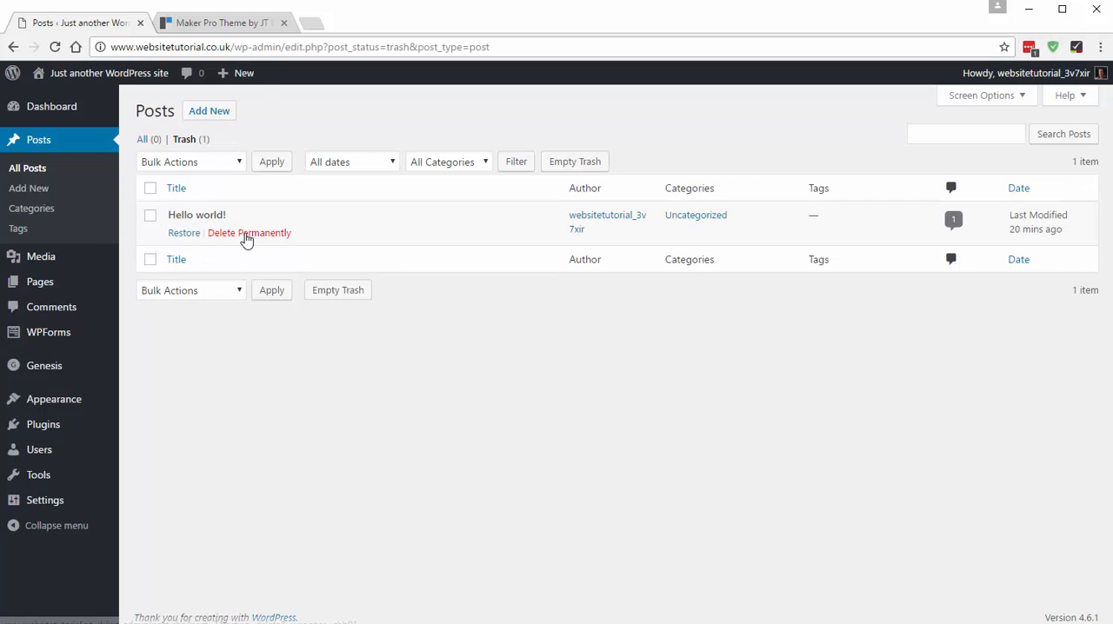
pyautogui.click(246, 235)
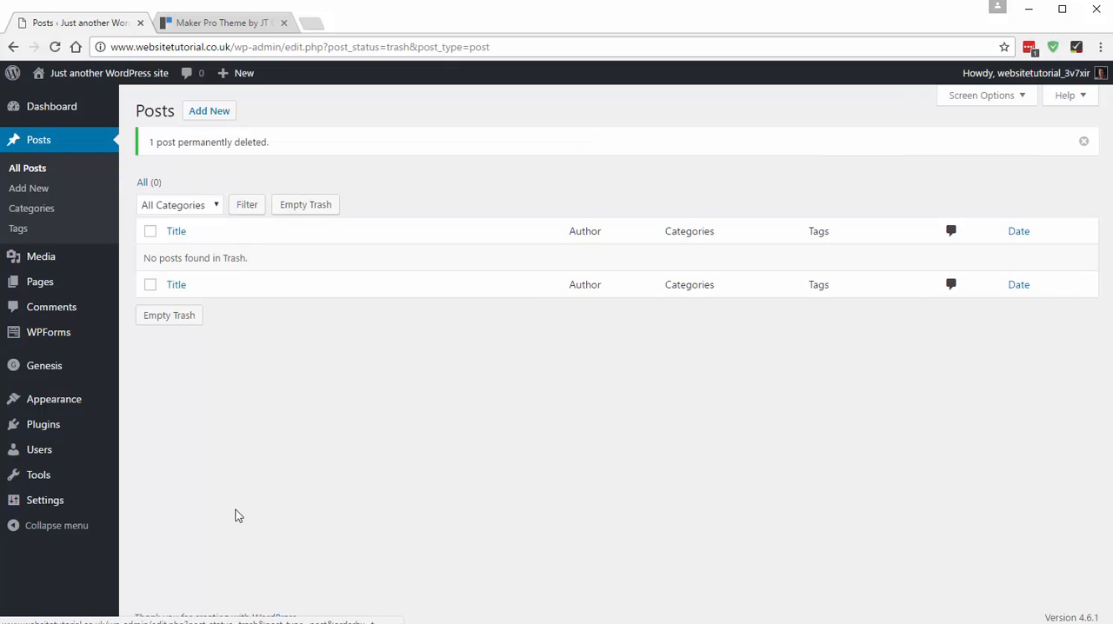
# - Move the "Sample Page" page to the trash and delete it permanently
pyautogui.click(41, 283)
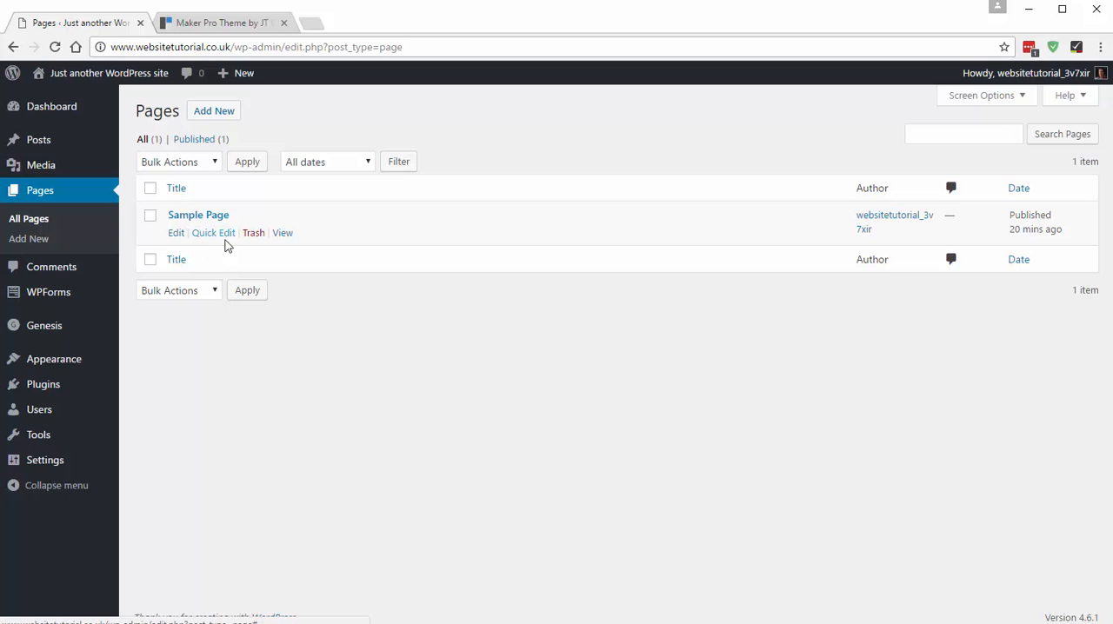
pyautogui.click(253, 235)
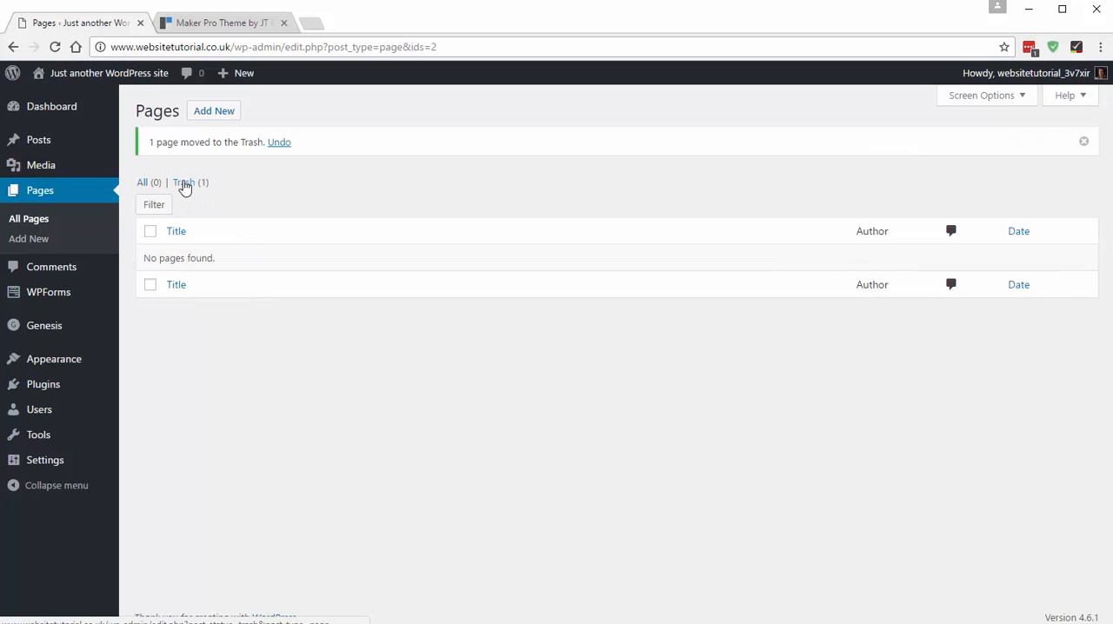
pyautogui.click(182, 184)
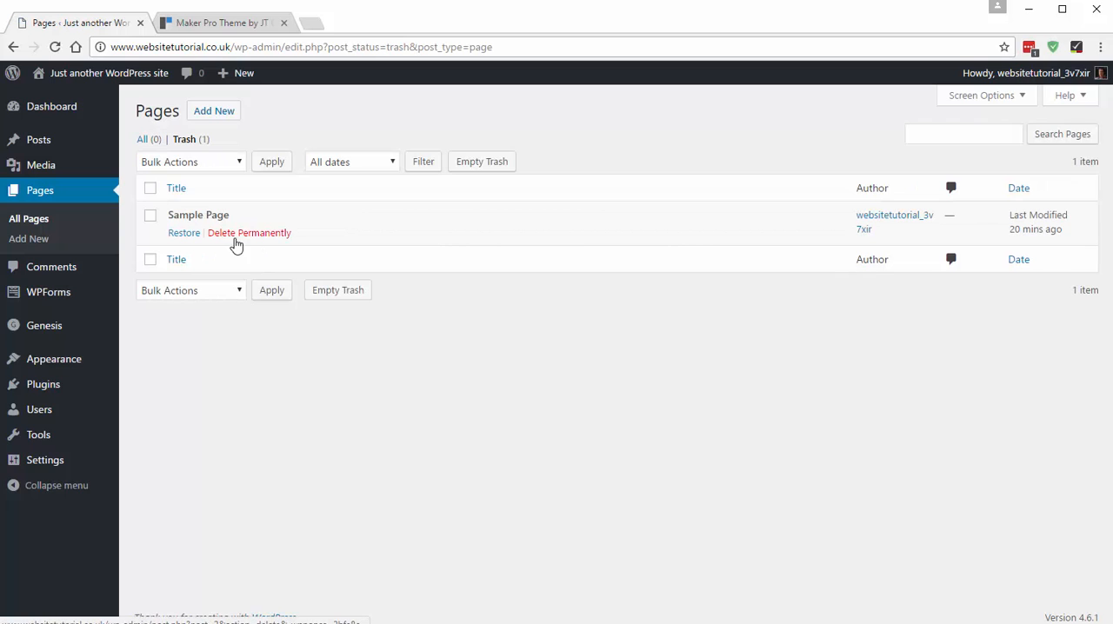
pyautogui.click(259, 236)
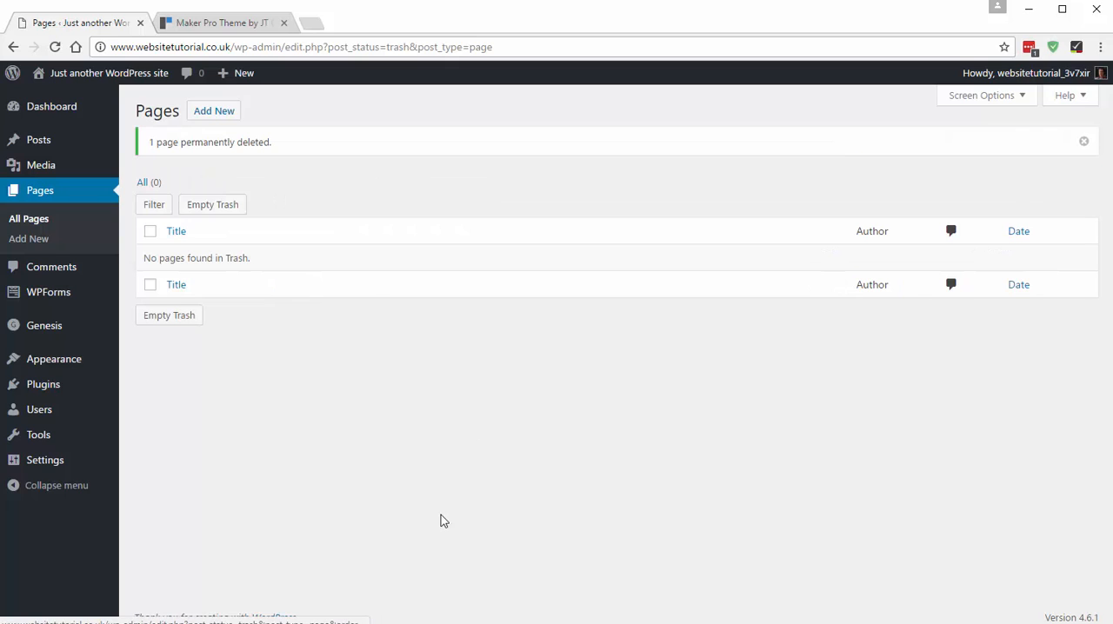
# - View the site's front page and examine the site title in its header
pyautogui.click(91, 80)
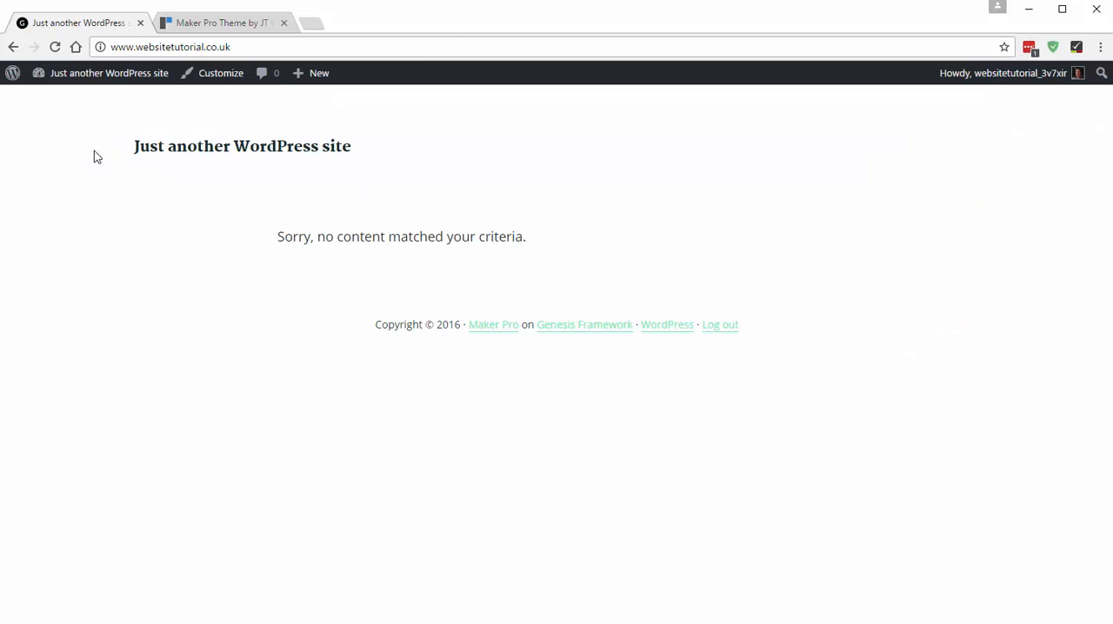
pyautogui.moveTo(137, 145); pyautogui.dragTo(353, 143)
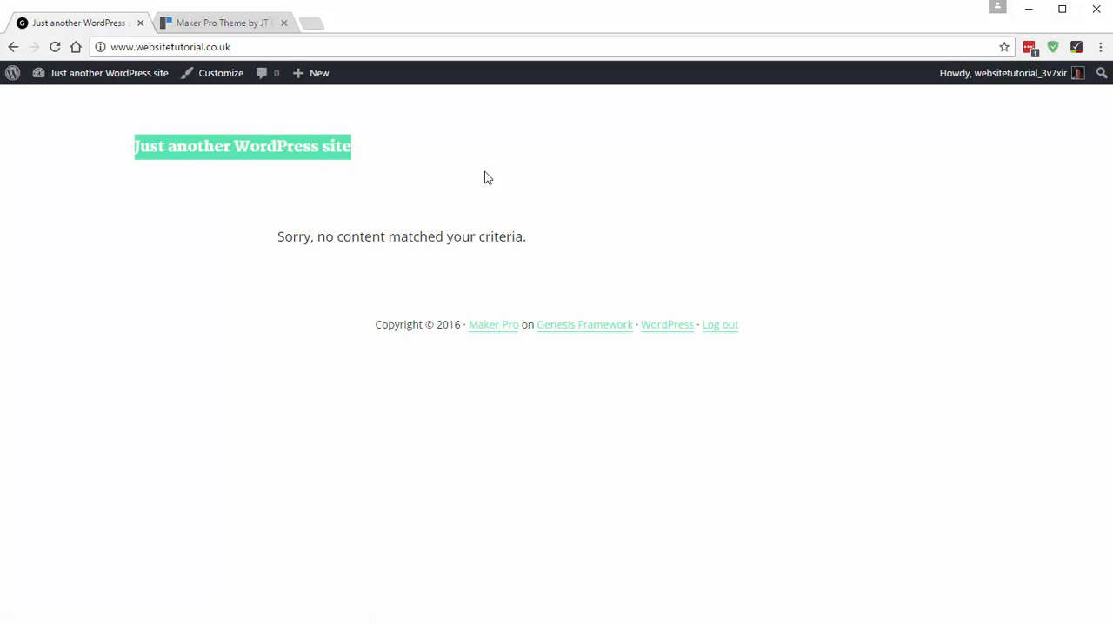
pyautogui.click(217, 243)
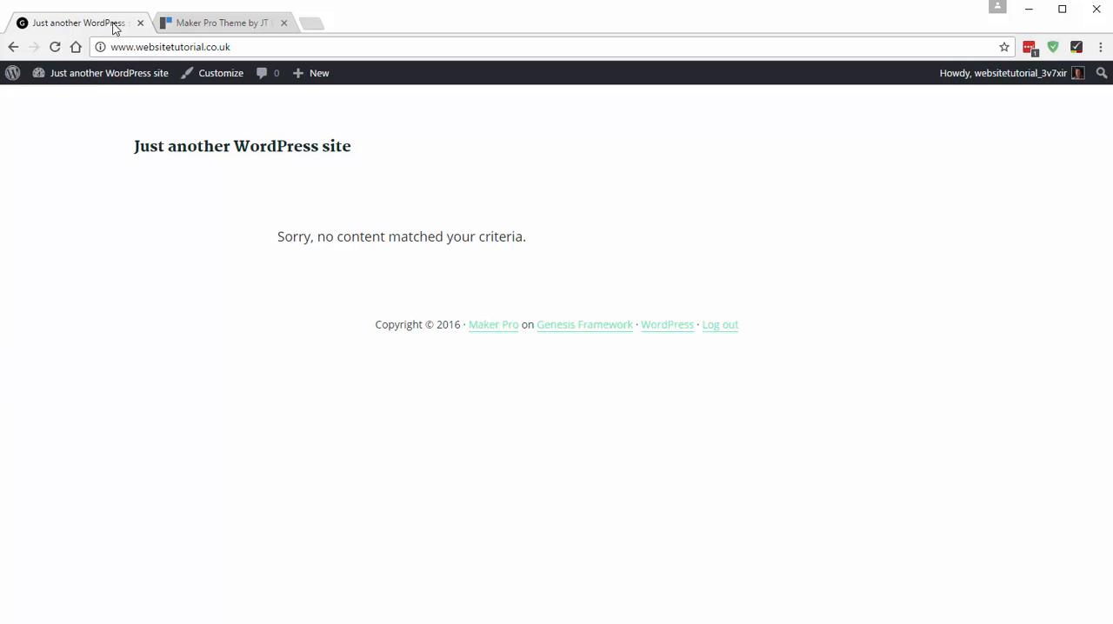
# - In the general settings, set the site title to "Website Tutorials" and the tagline to "how to make a website"
pyautogui.click(88, 73)
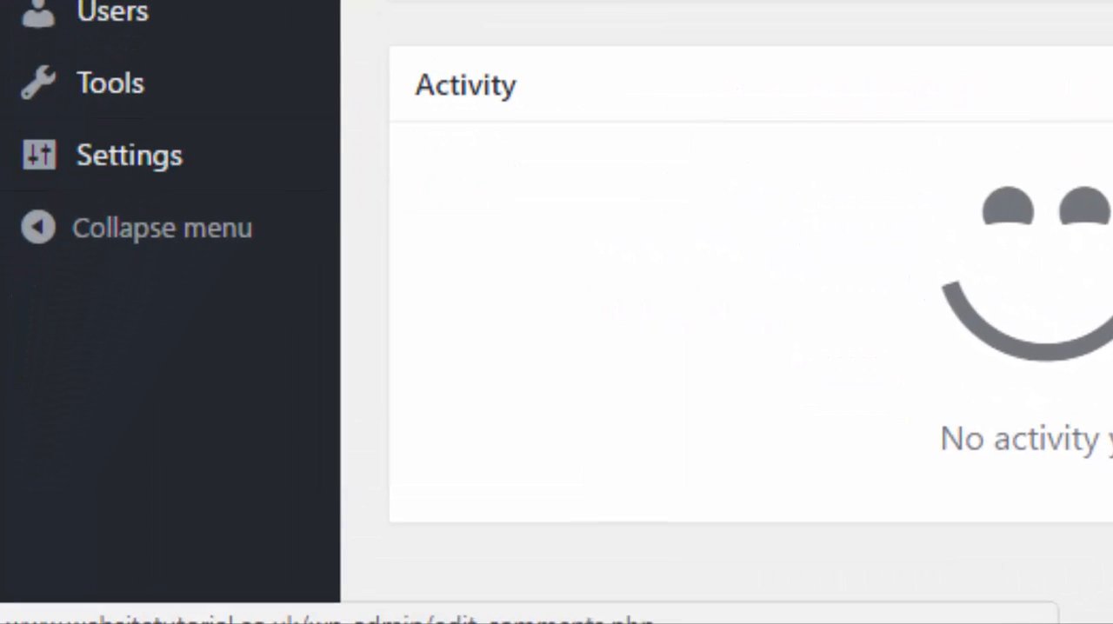
pyautogui.moveTo(116, 157)
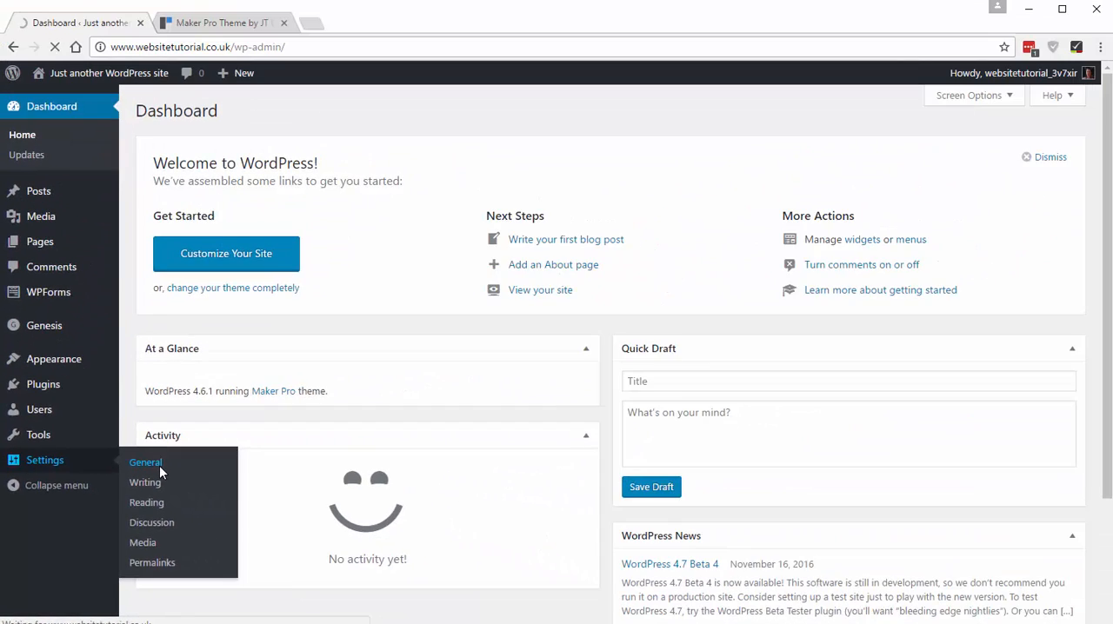
pyautogui.click(408, 228)
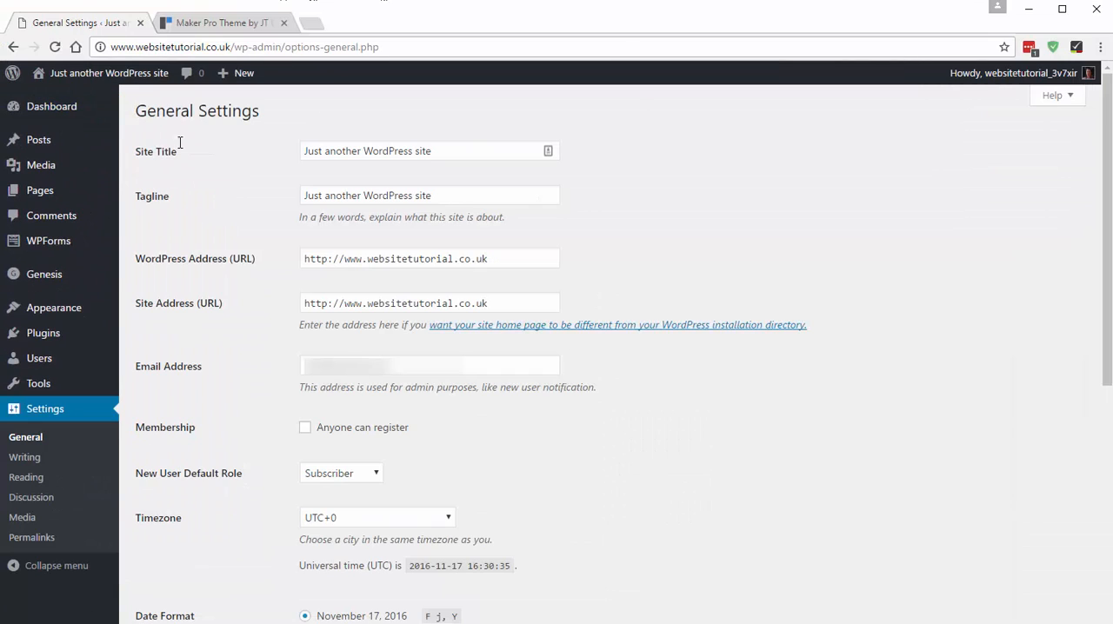
pyautogui.moveTo(465, 154); pyautogui.dragTo(240, 156)
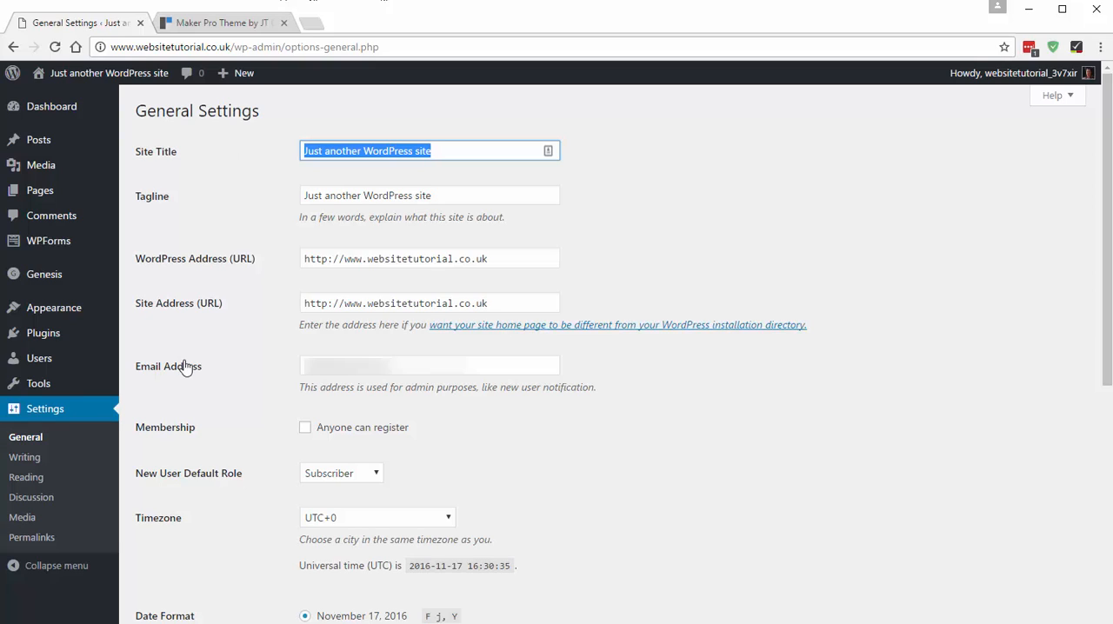
pyautogui.write('We')
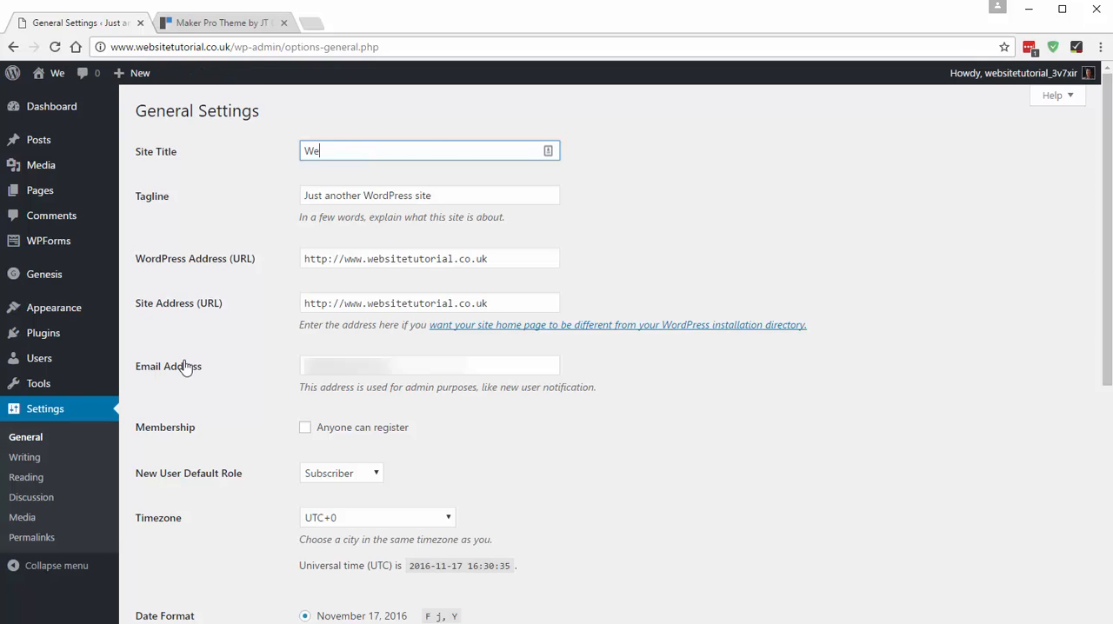
pyautogui.write('bsite Tutori')
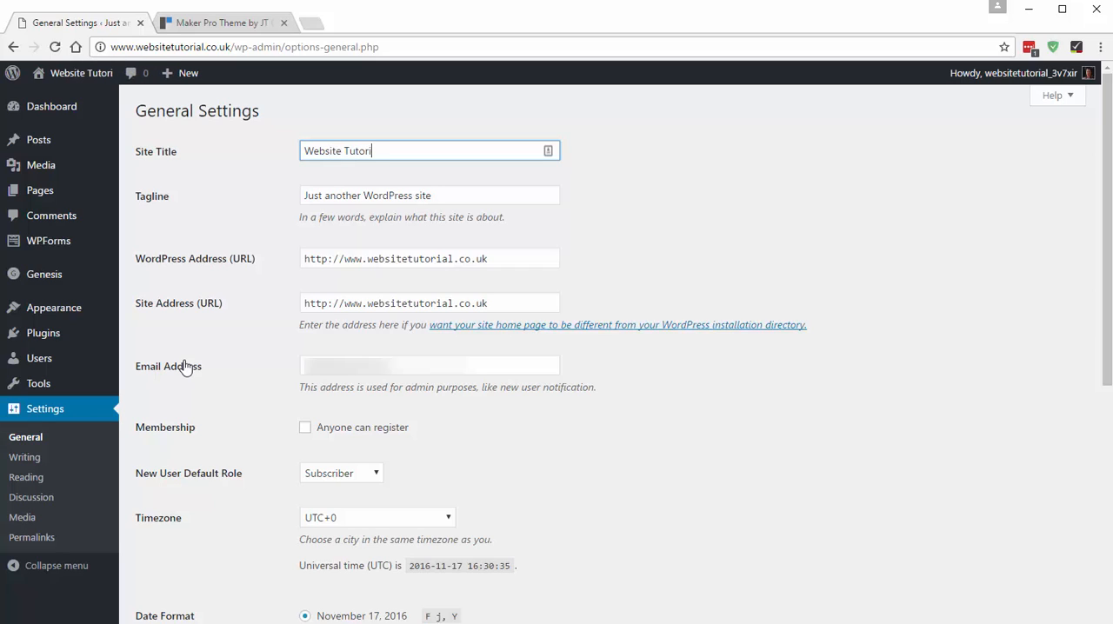
pyautogui.write('als')
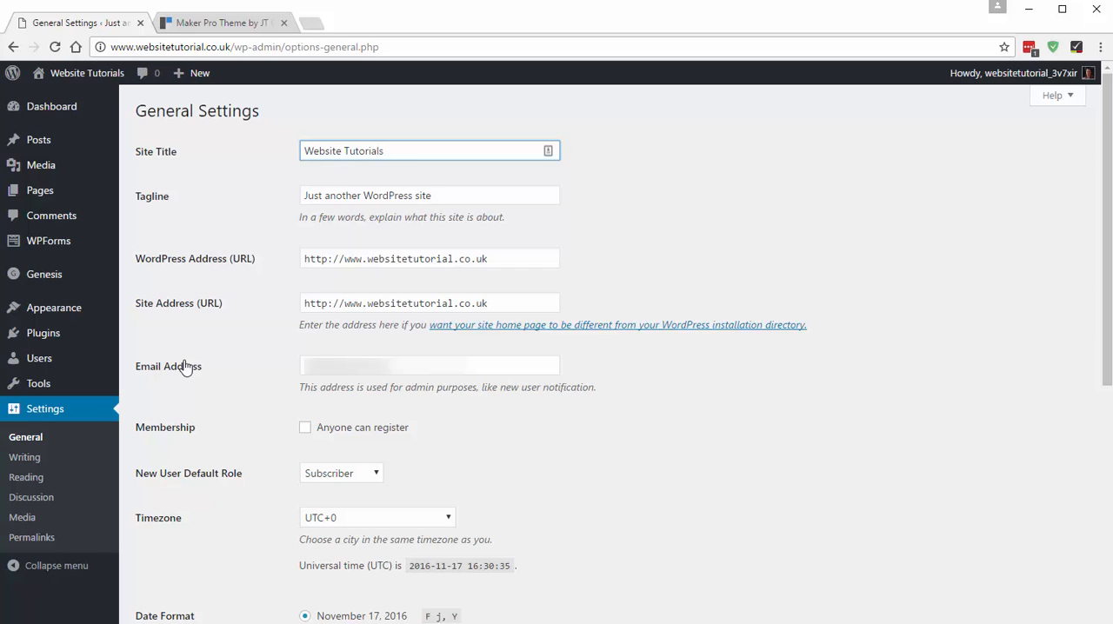
pyautogui.moveTo(431, 196); pyautogui.dragTo(305, 207)
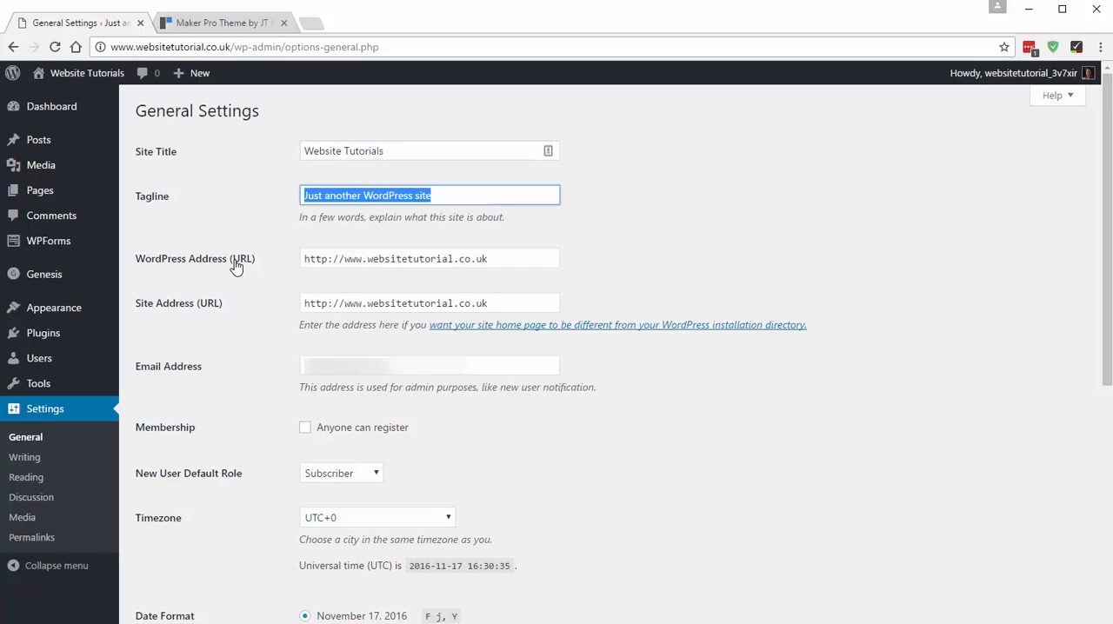
pyautogui.write('how to make a website')
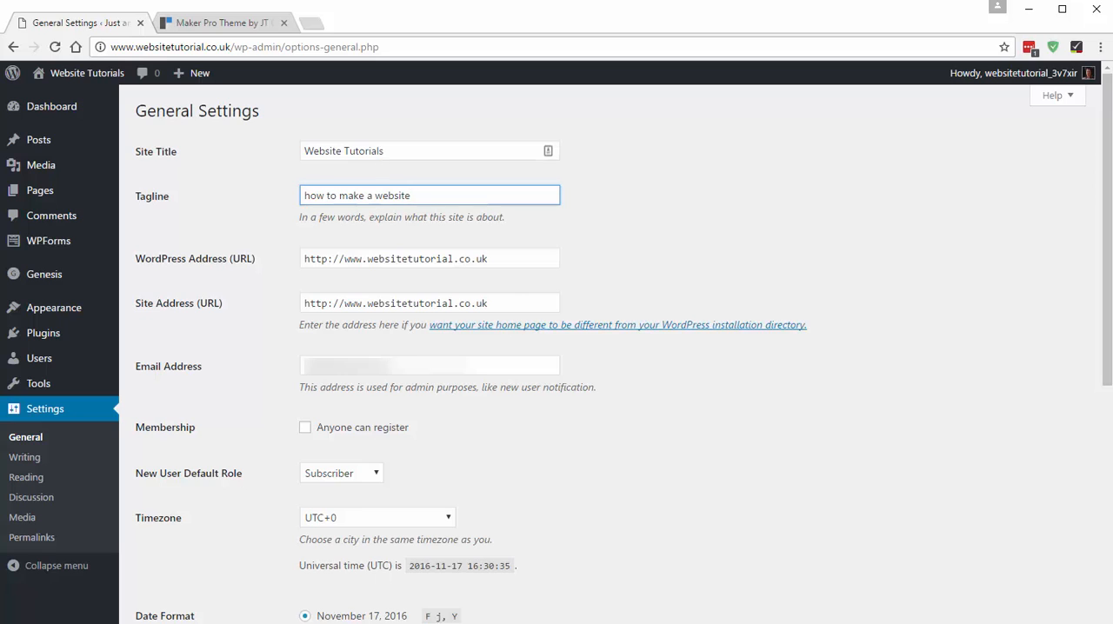
# - Set the site language to English (UK) and save the general settings
pyautogui.scroll(-5, 510, 311)
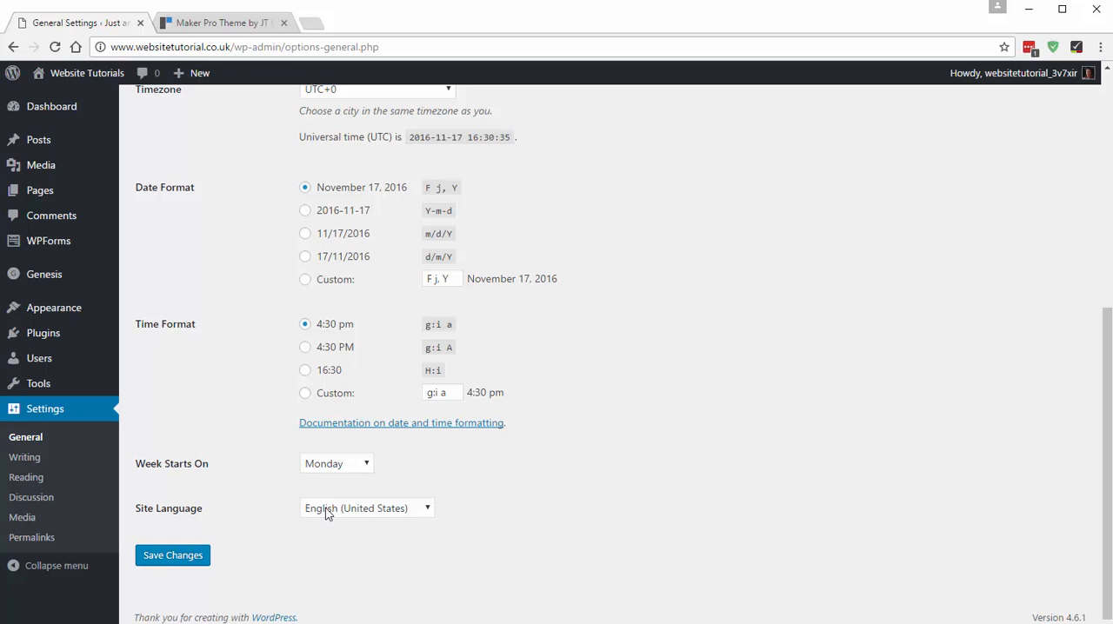
pyautogui.click(393, 508)
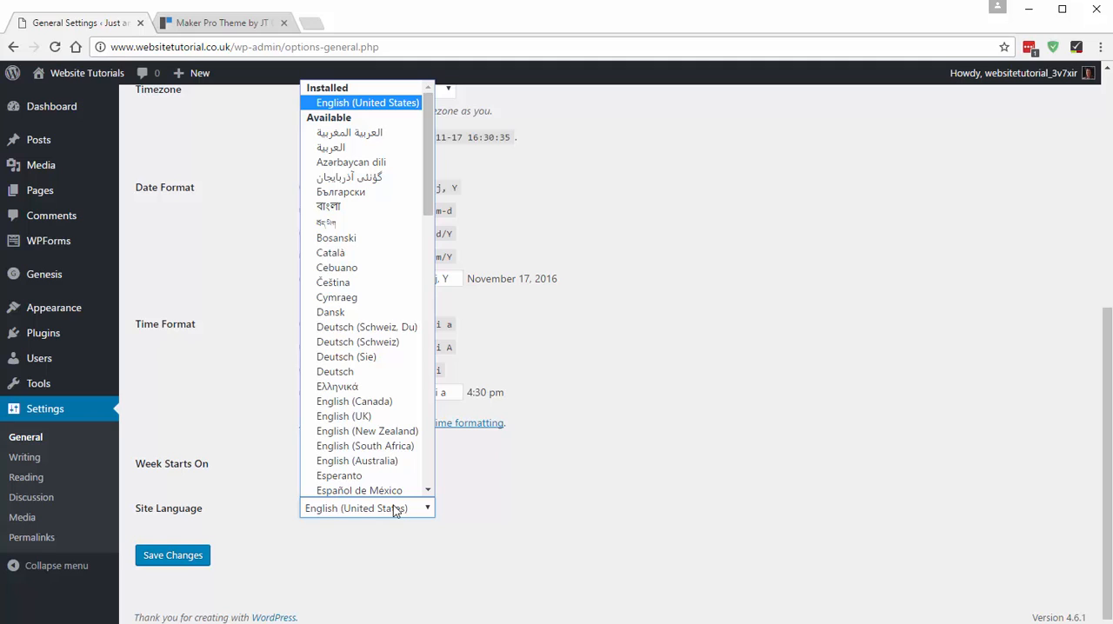
pyautogui.moveTo(430, 171); pyautogui.dragTo(426, 248)
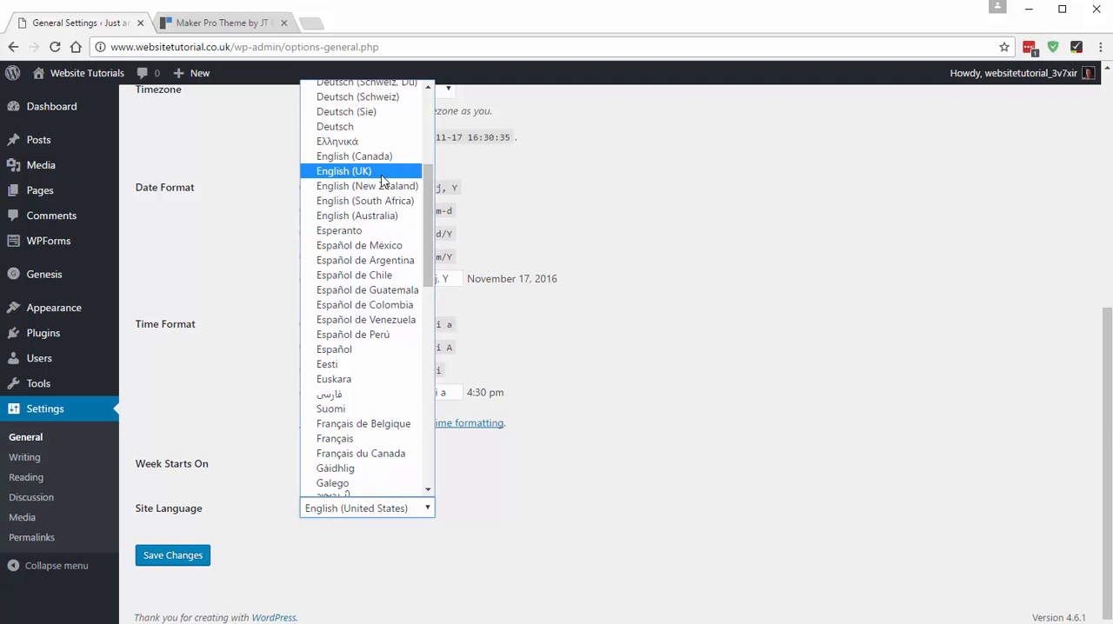
pyautogui.click(348, 172)
pyautogui.click(163, 559)
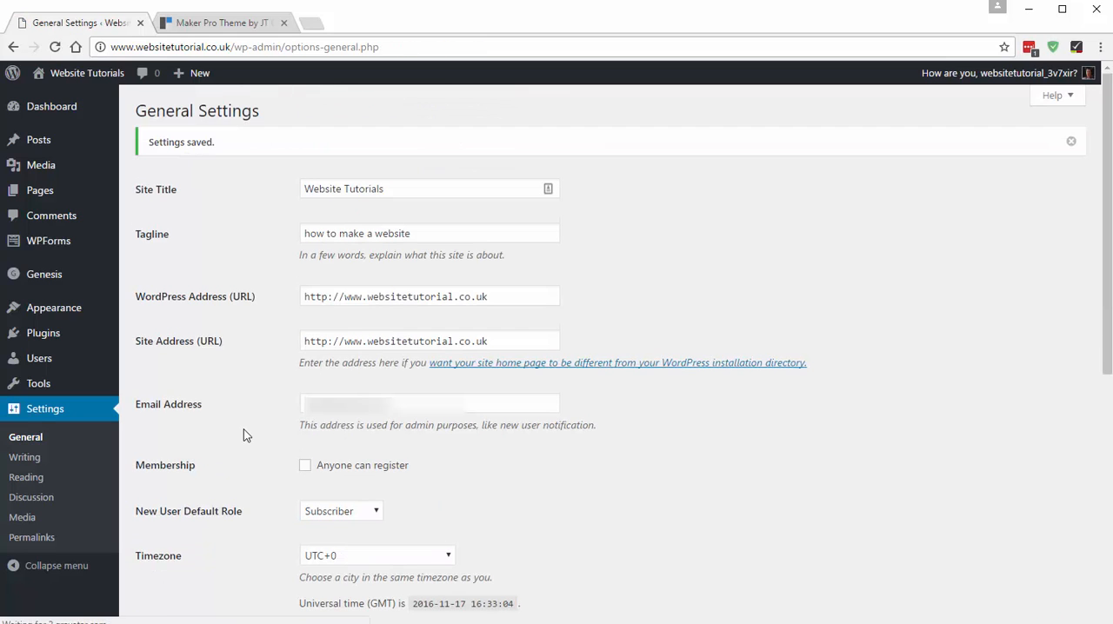
# - View the site's front page and check the updated site title in its header
pyautogui.click(93, 76)
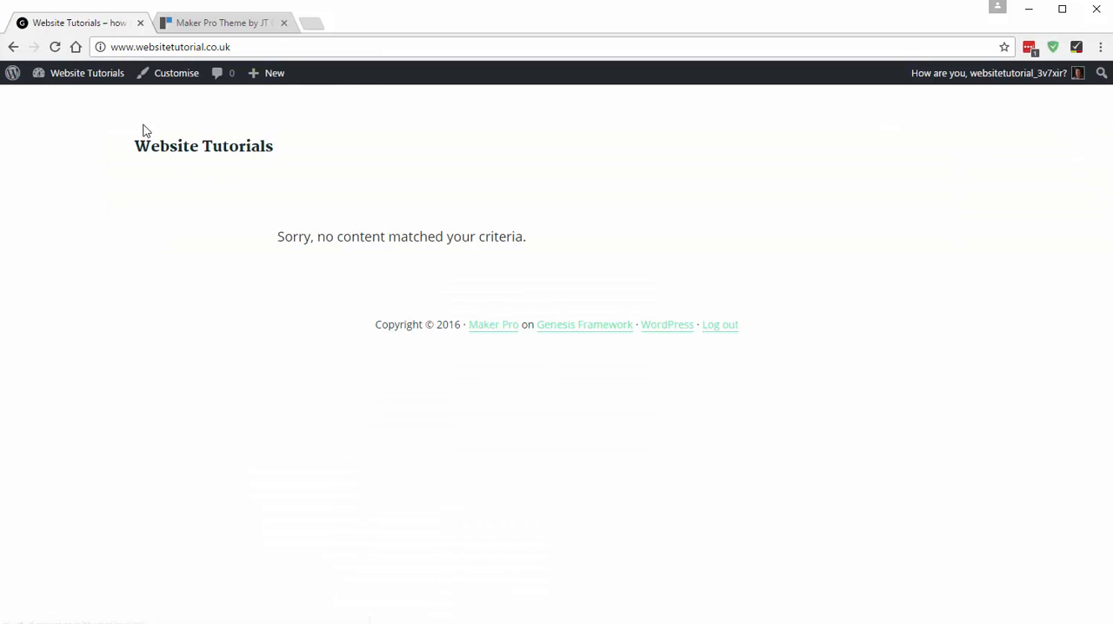
pyautogui.moveTo(123, 148); pyautogui.dragTo(344, 158)
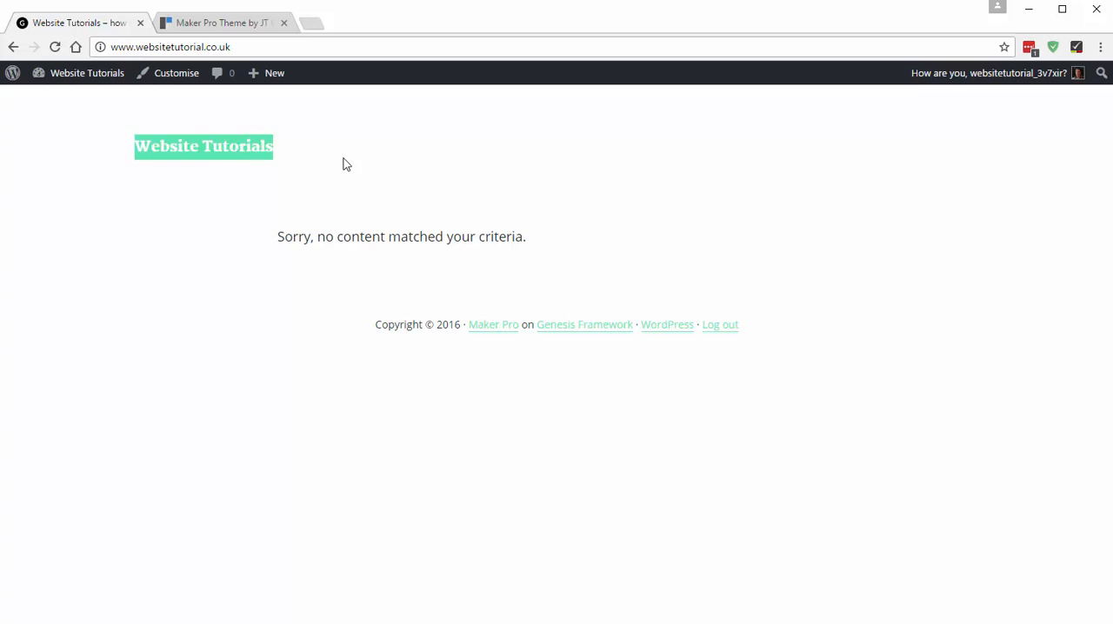
pyautogui.click(344, 159)
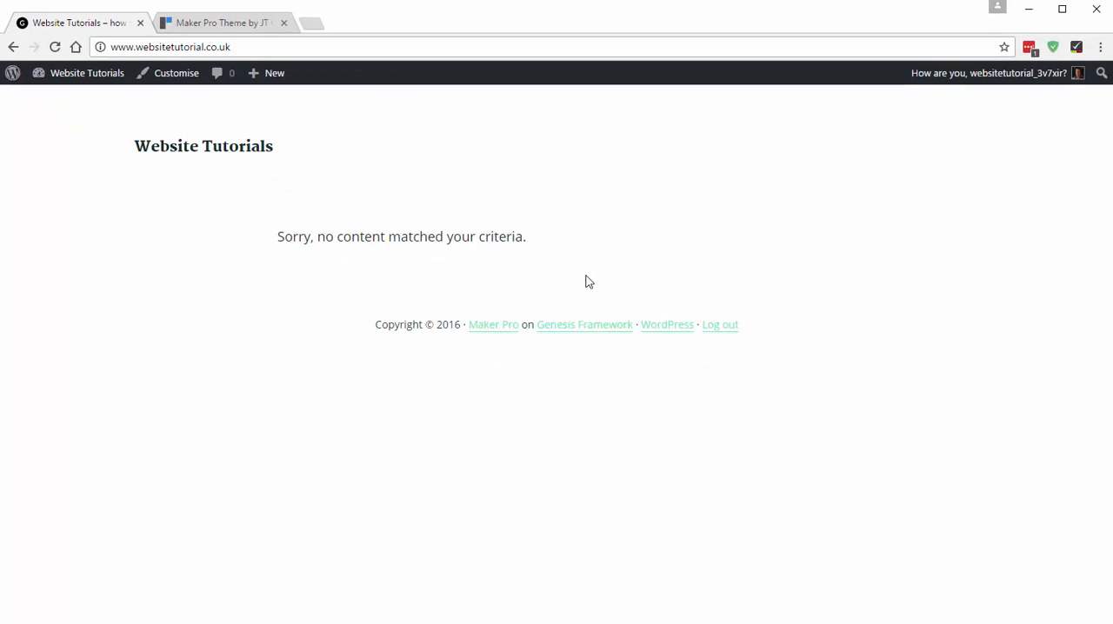
# - Switch to the Maker Pro theme demo and look through its home page sections down to the subscribe area
pyautogui.click(202, 26)
pyautogui.scroll(-3, 320, 191)
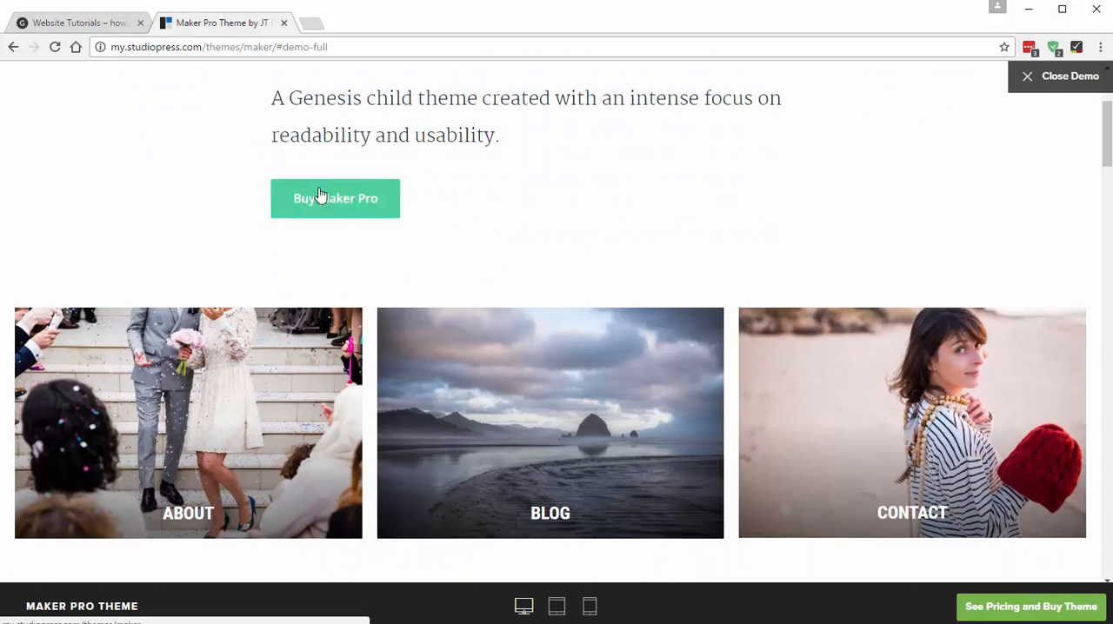
pyautogui.scroll(-8, 658, 370)
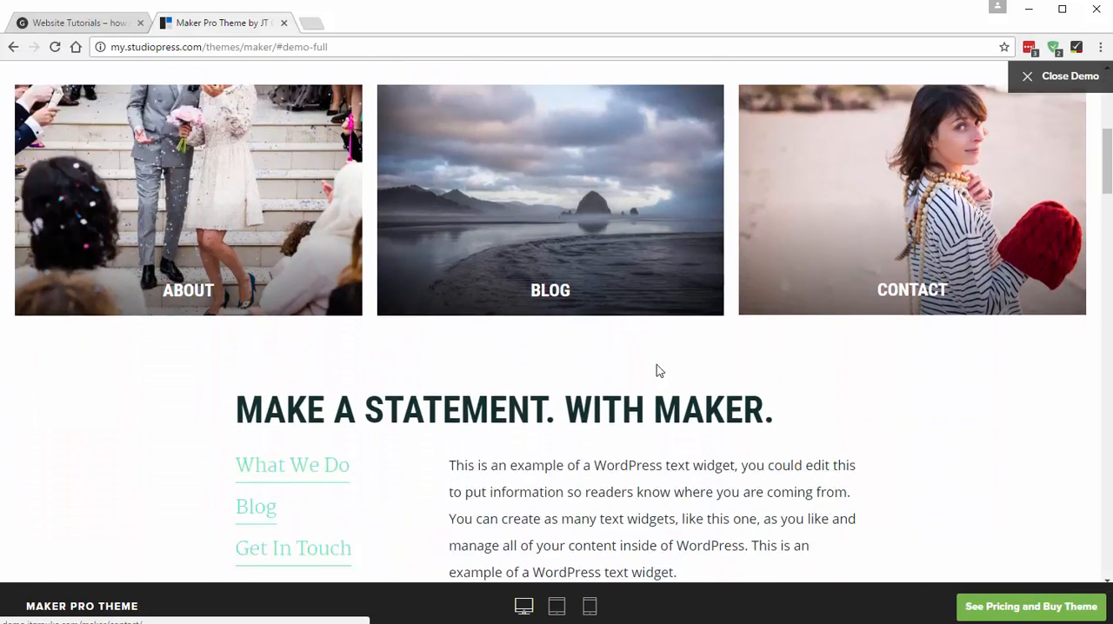
pyautogui.scroll(-20, 524, 365)
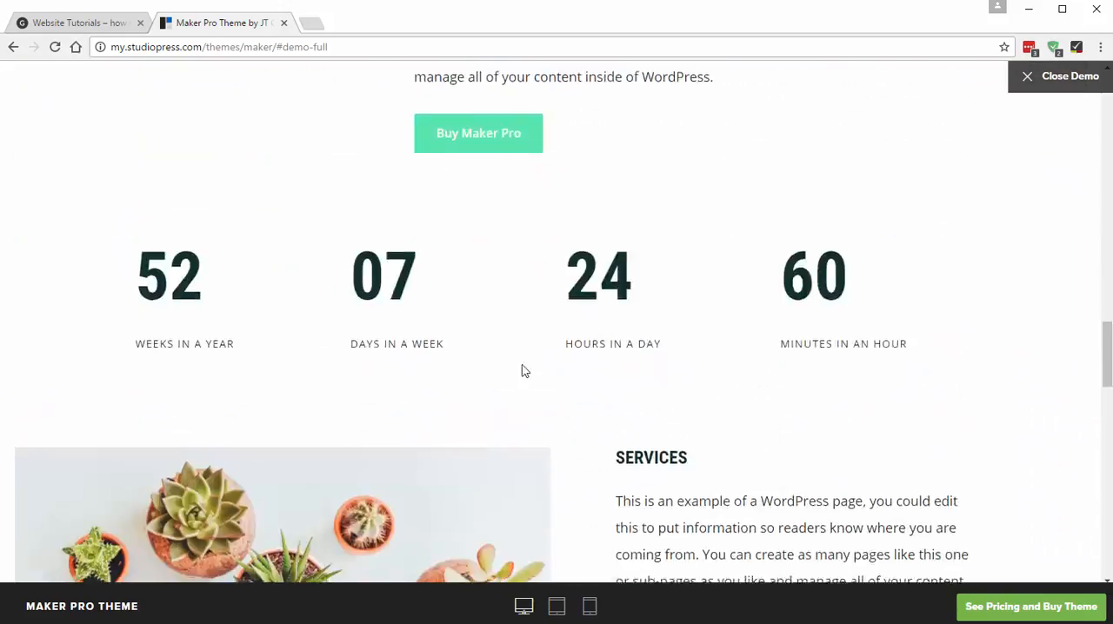
pyautogui.scroll(-5, 496, 413)
pyautogui.scroll(15, 414, 452)
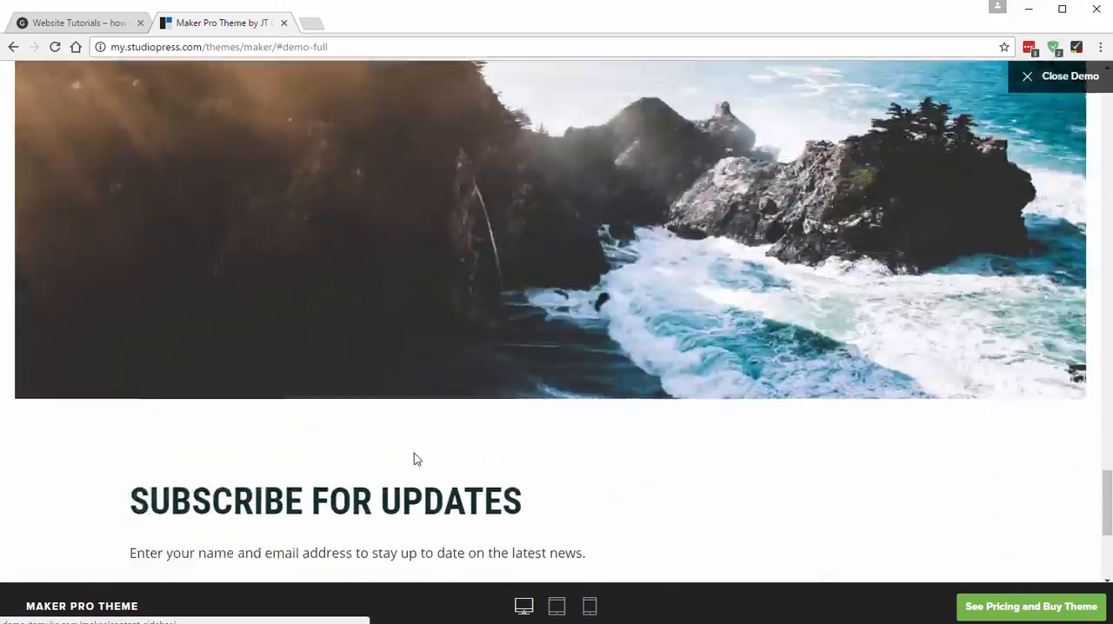
pyautogui.scroll(20, 395, 415)
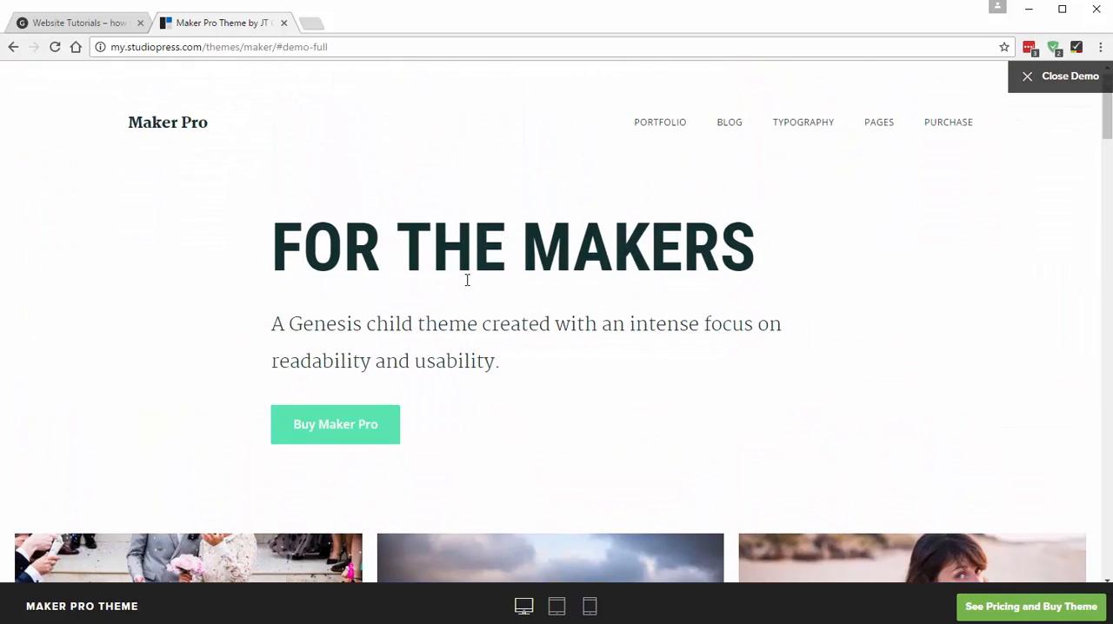
# - Save the demo's About image as demo-1.jpg in a new Desktop folder named "website tutorial images"
pyautogui.scroll(-3, 467, 280)
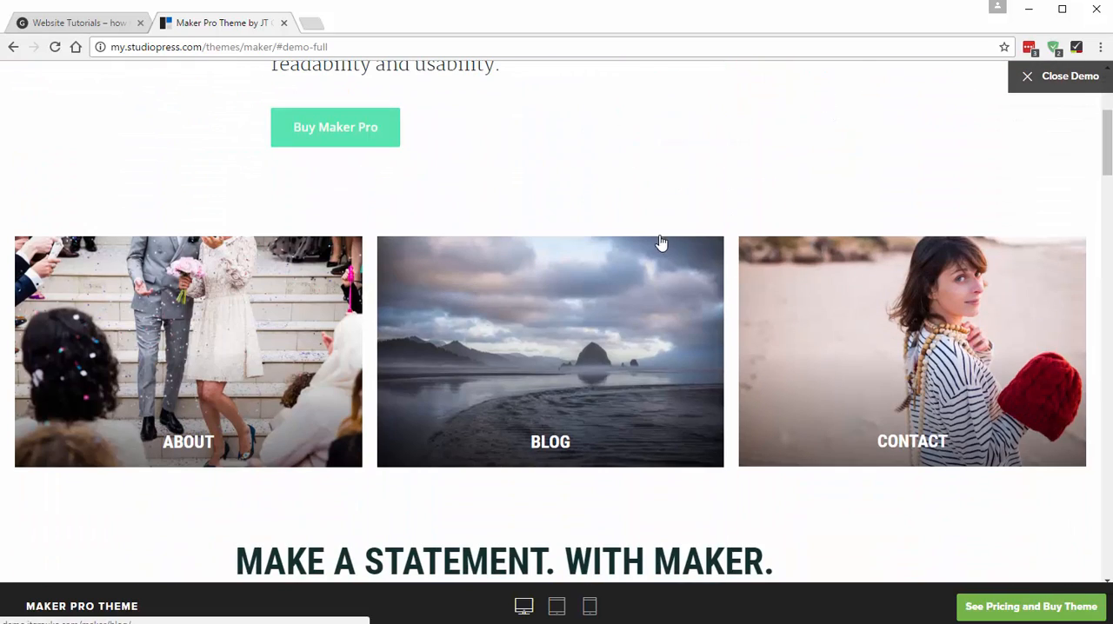
pyautogui.rightClick(198, 315)
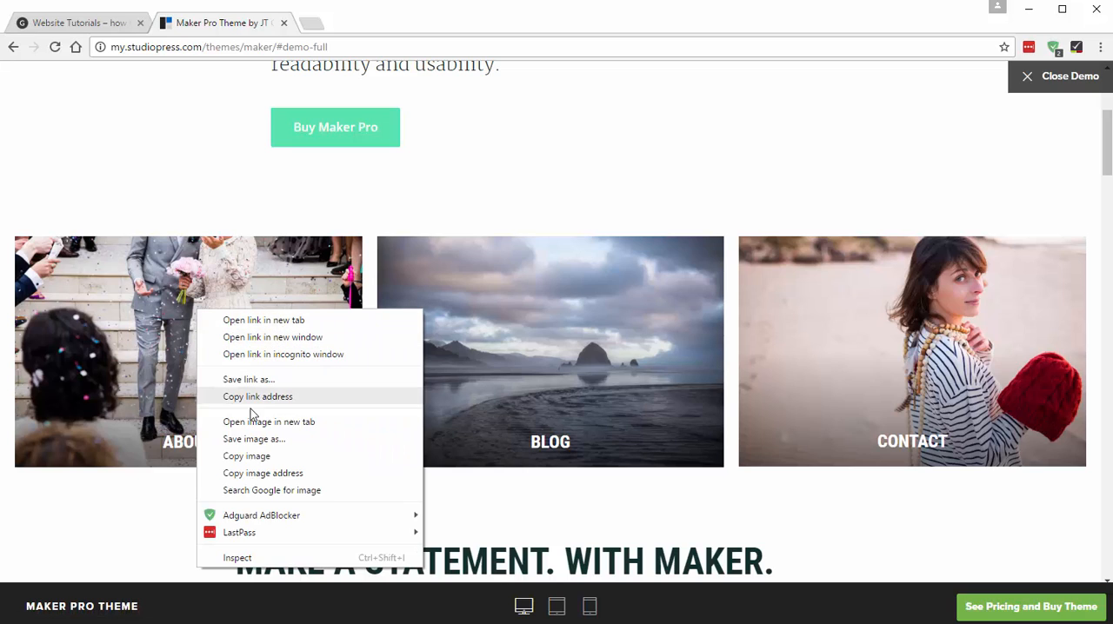
pyautogui.click(254, 439)
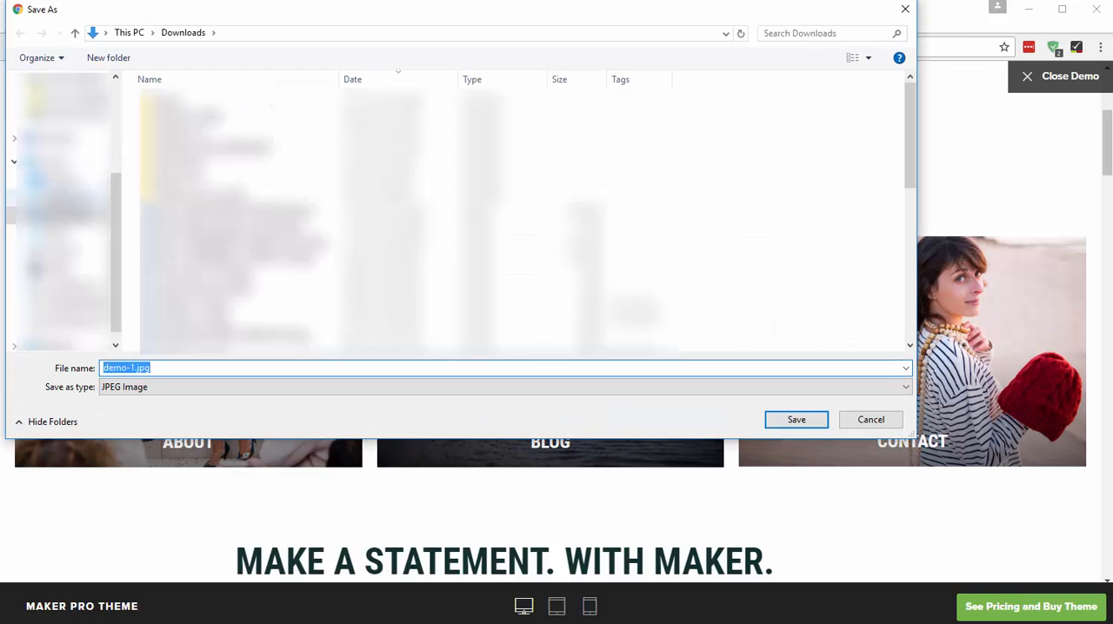
pyautogui.click(69, 180)
pyautogui.rightClick(366, 355)
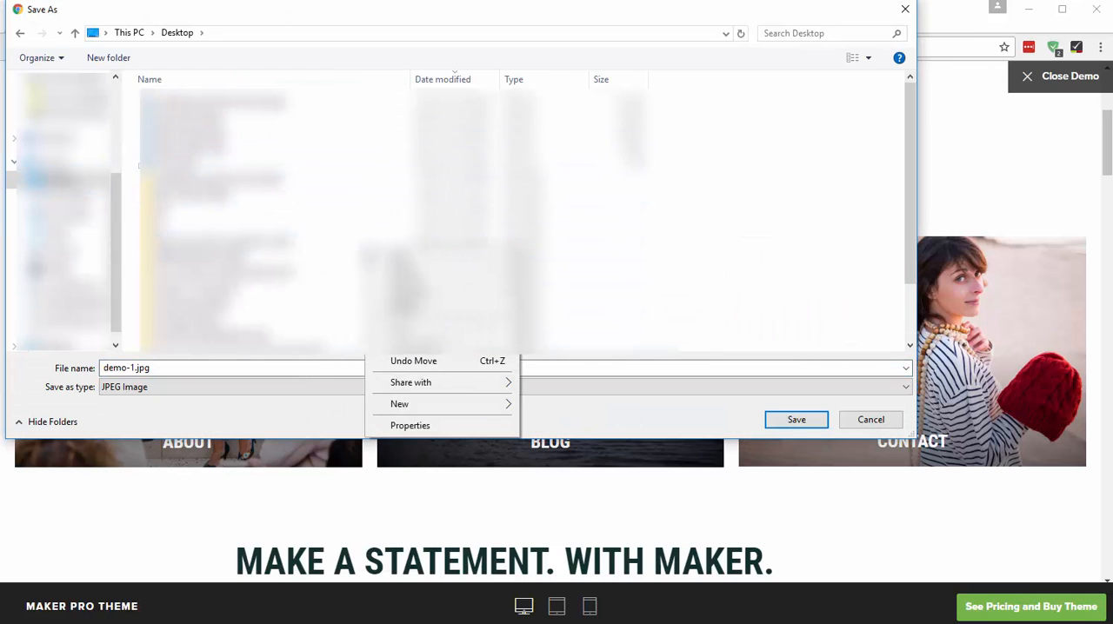
pyautogui.moveTo(415, 406)
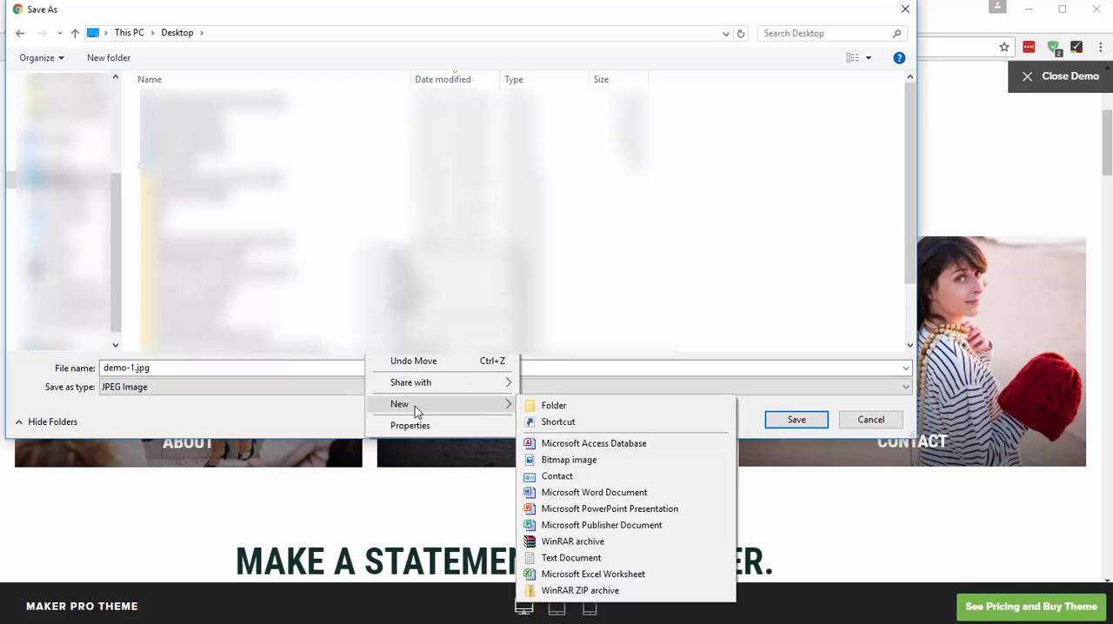
pyautogui.click(554, 405)
pyautogui.hotkey('ctrl', 'v')
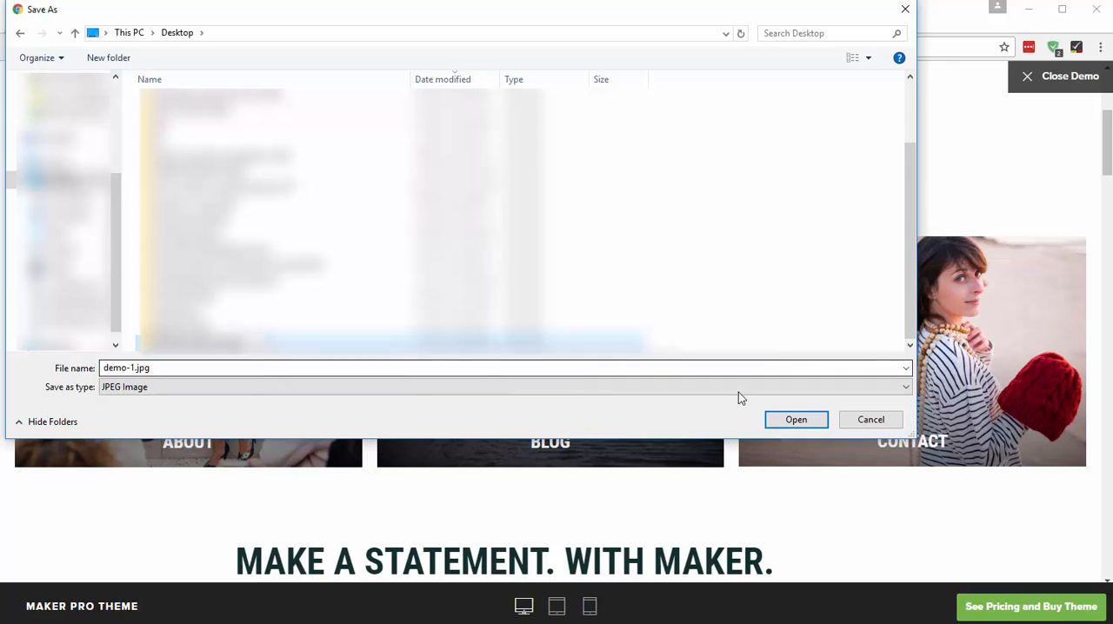
pyautogui.click(807, 421)
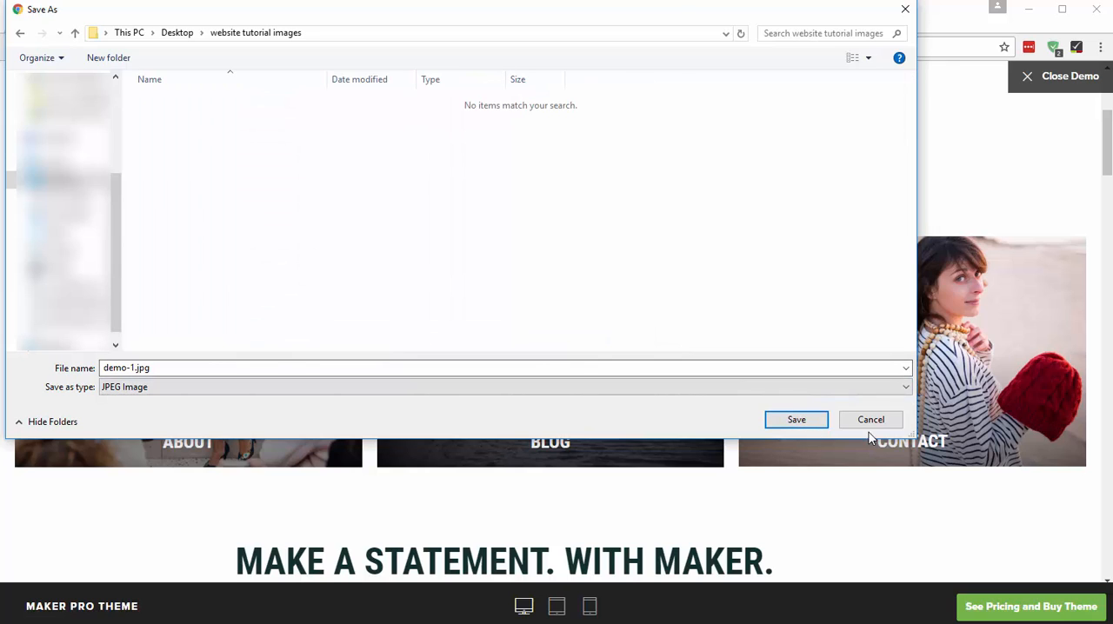
pyautogui.click(194, 369)
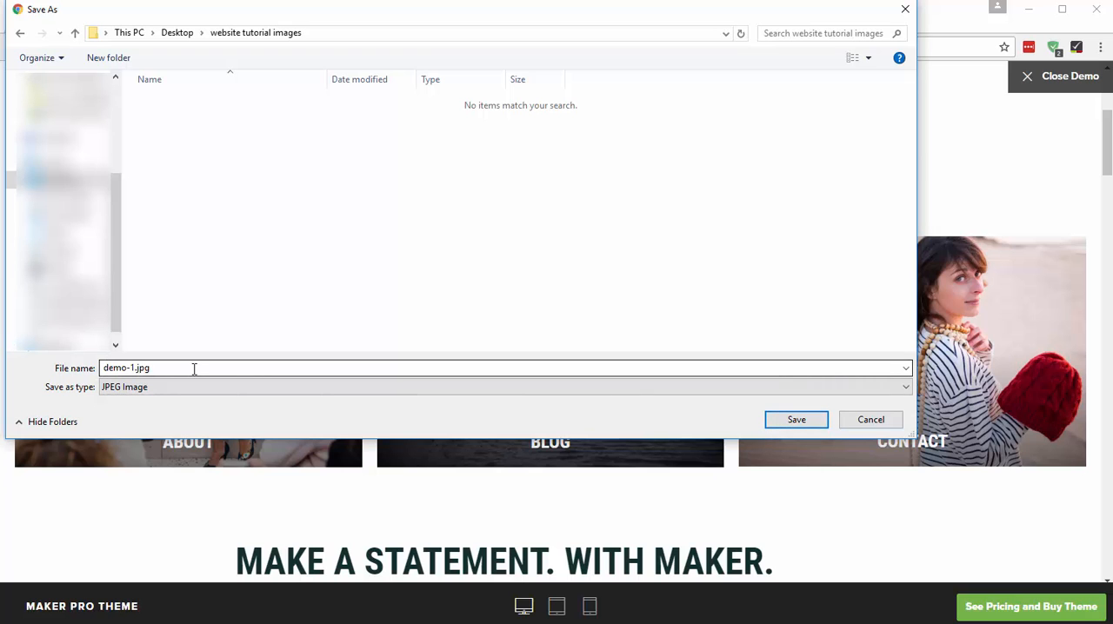
pyautogui.click(796, 422)
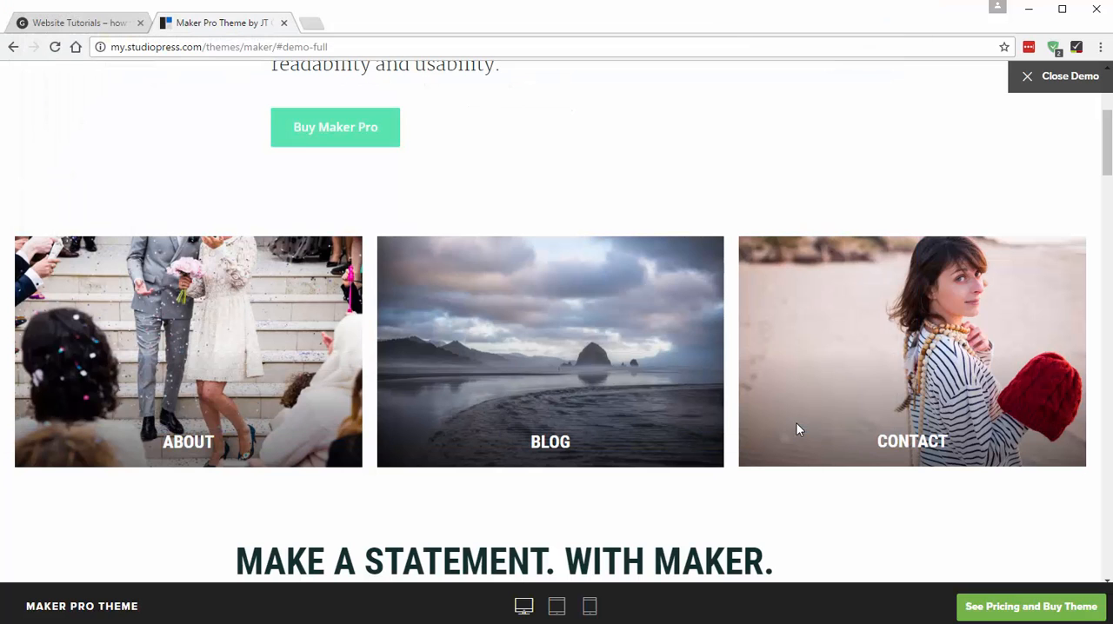
# - Save the demo's Blog image as demo-2.jpg and its Contact image to the "website tutorial images" folder
pyautogui.rightClick(568, 333)
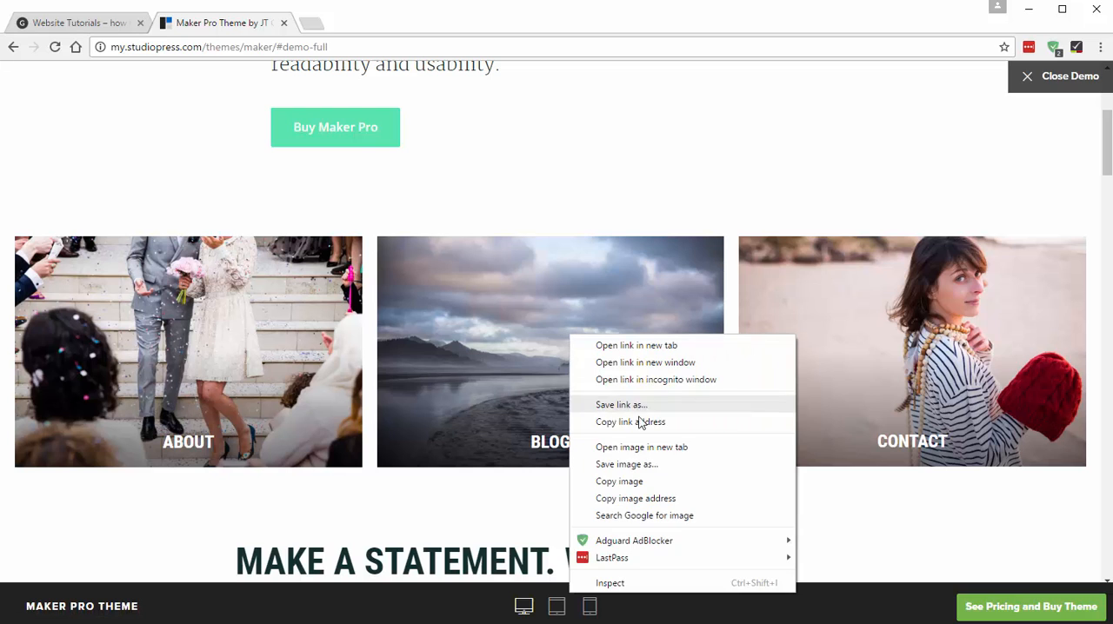
pyautogui.click(626, 465)
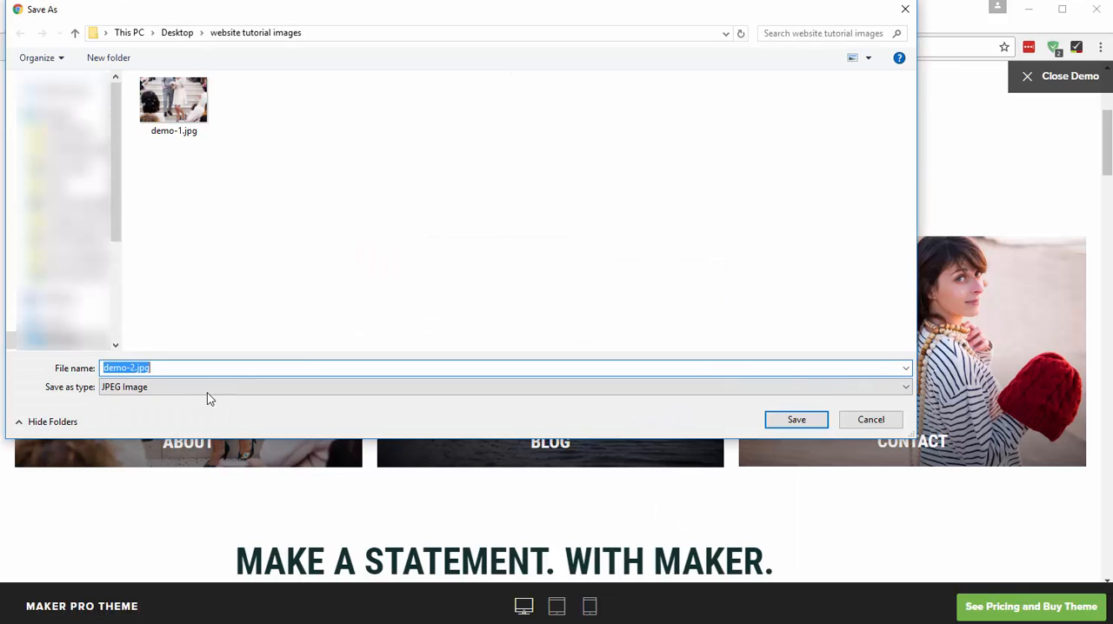
pyautogui.click(791, 420)
pyautogui.rightClick(812, 352)
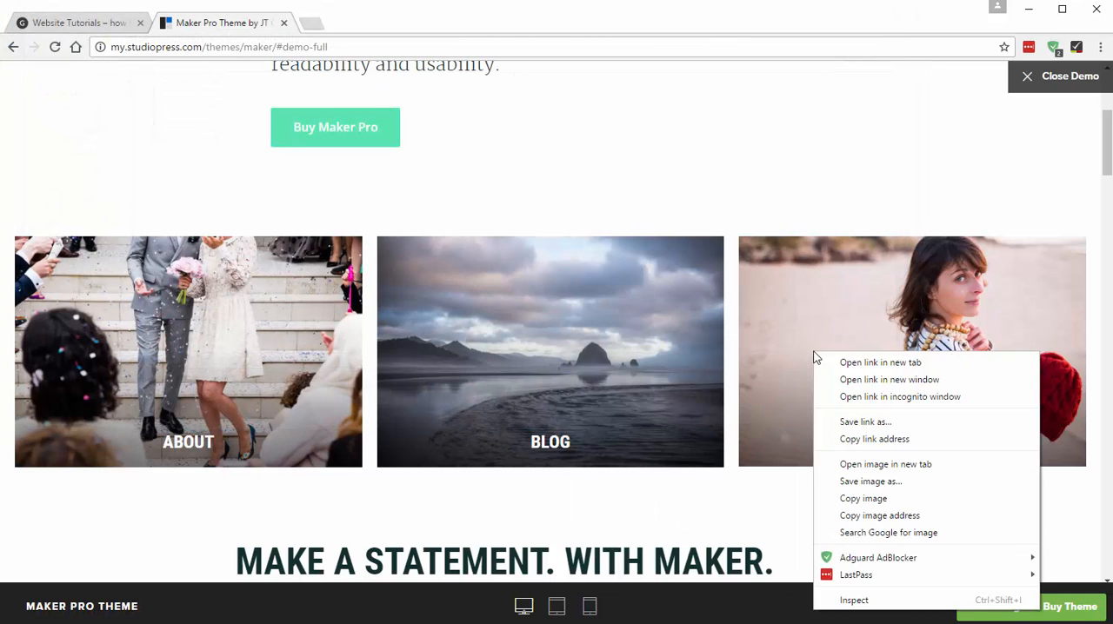
pyautogui.click(870, 481)
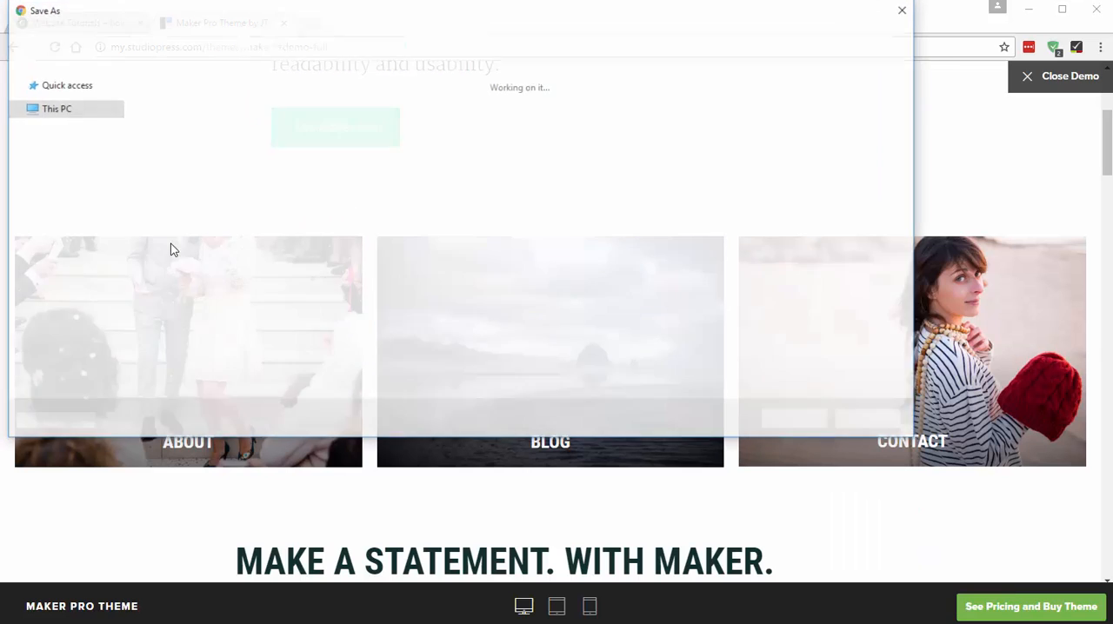
pyautogui.click(787, 420)
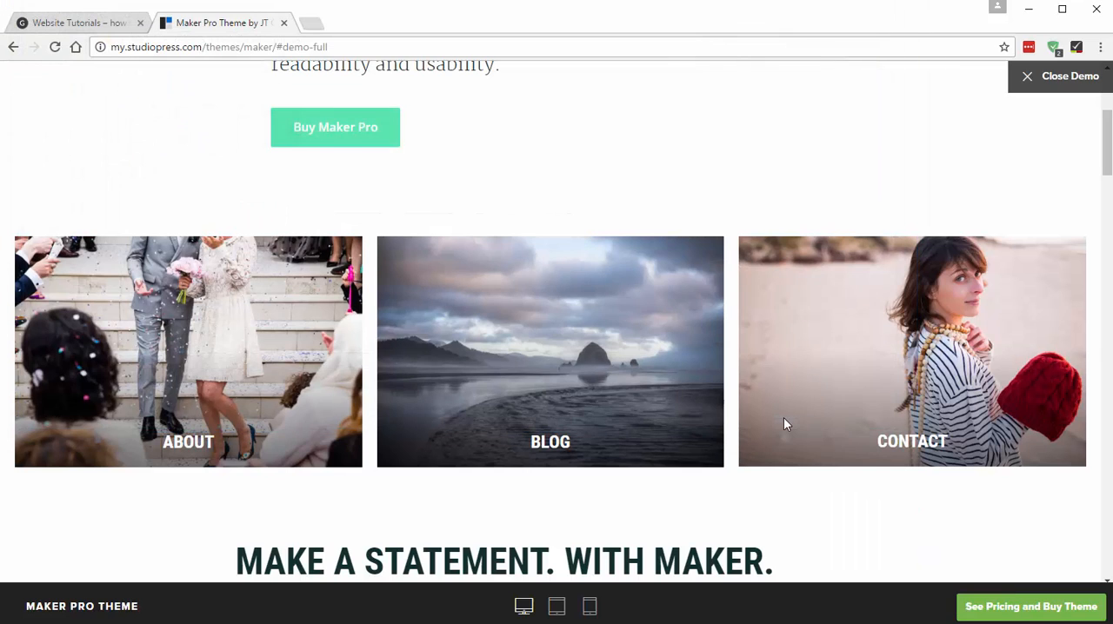
# - Save the demo's full-width street photo of the woman and child as demo-4-1600x600.jpg in the "website tutorial images" folder
pyautogui.scroll(-10, 513, 188)
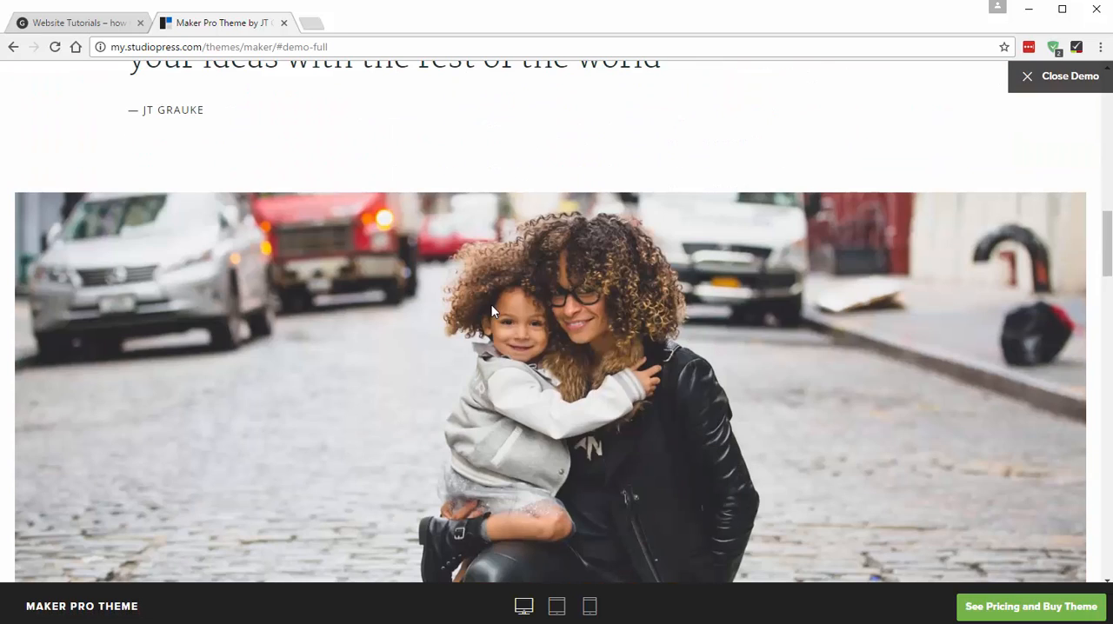
pyautogui.rightClick(492, 310)
pyautogui.click(548, 331)
pyautogui.click(793, 420)
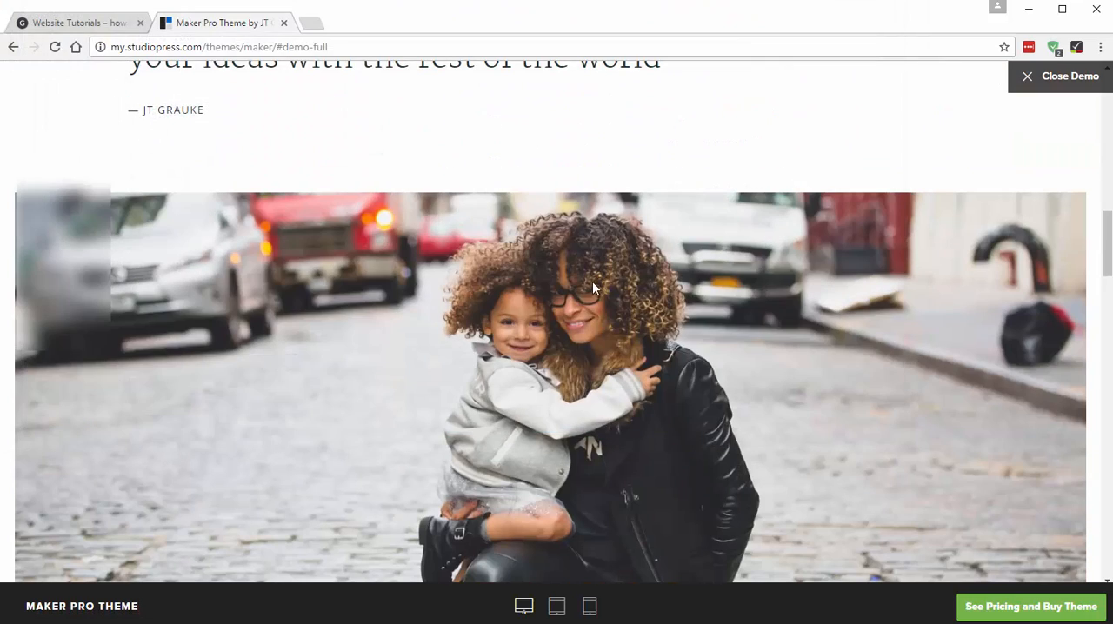
# - Save the demo's Services plant image as demo-12-800x500.jpg in the "website tutorial images" folder
pyautogui.scroll(-1, 588, 290)
pyautogui.scroll(-12, 582, 287)
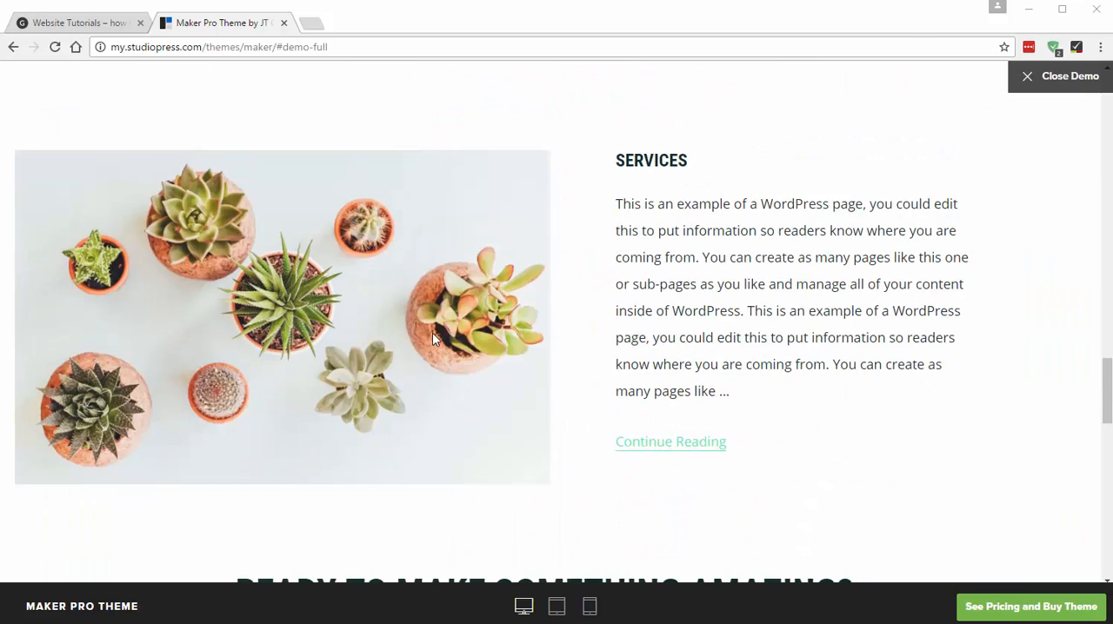
pyautogui.rightClick(432, 334)
pyautogui.click(483, 356)
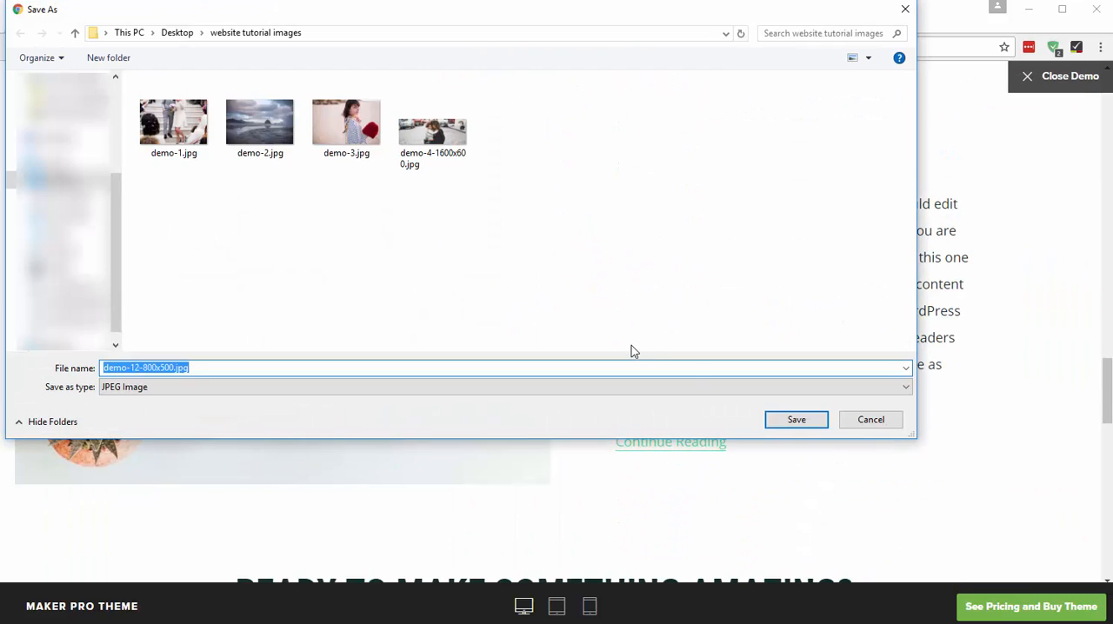
pyautogui.click(795, 420)
# - Save the full-width rocky coast image above the demo's subscribe section to the "website tutorial images" folder
pyautogui.scroll(-3, 431, 226)
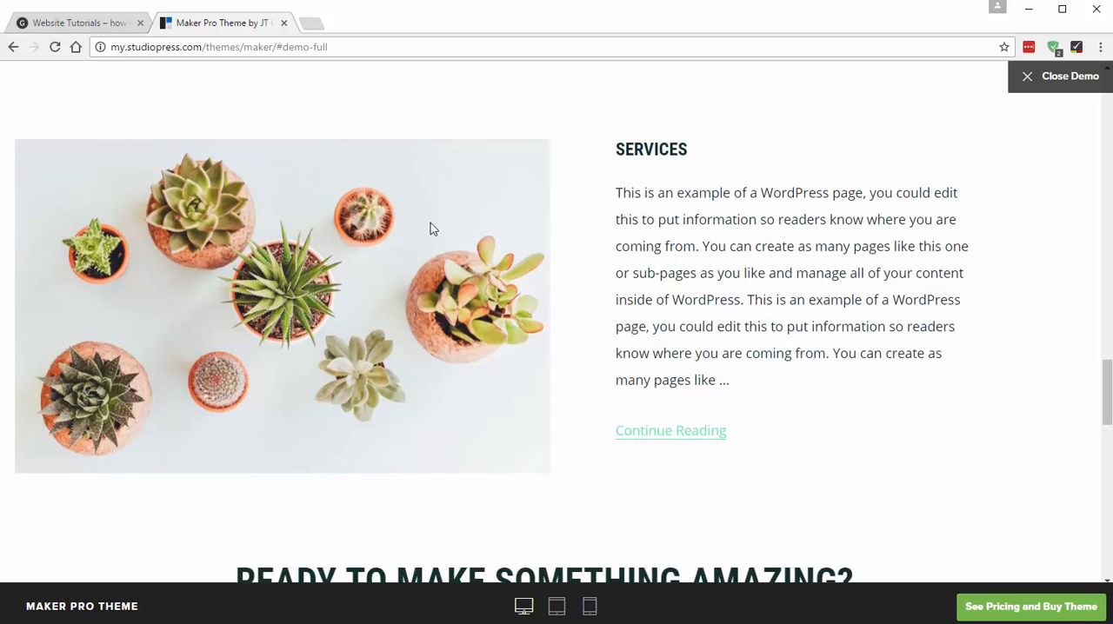
pyautogui.scroll(-7, 439, 229)
pyautogui.rightClick(437, 226)
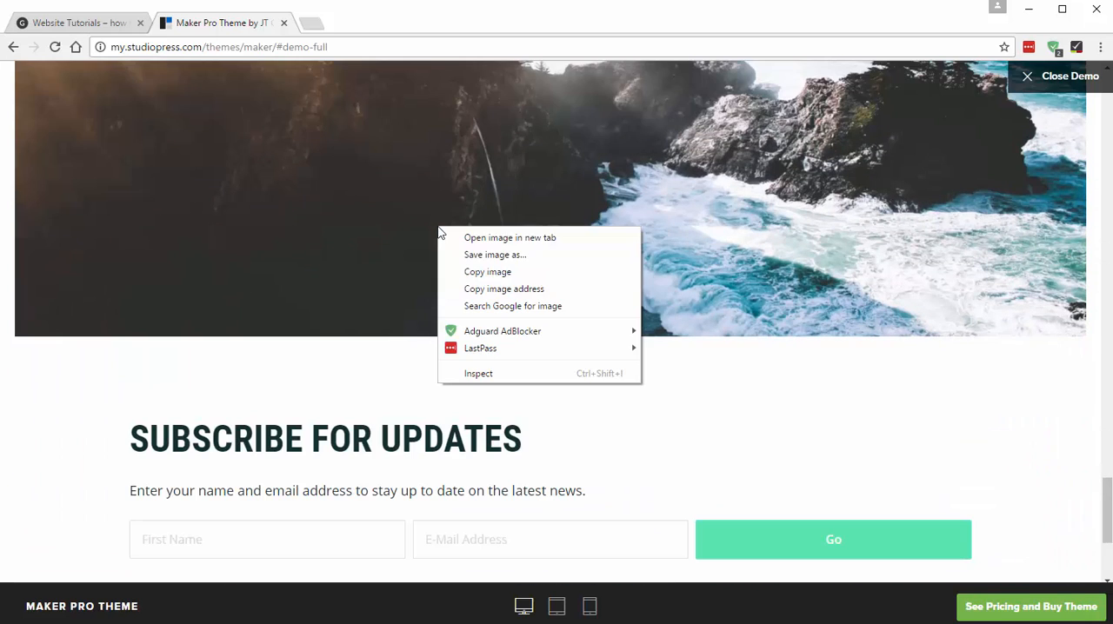
pyautogui.click(518, 253)
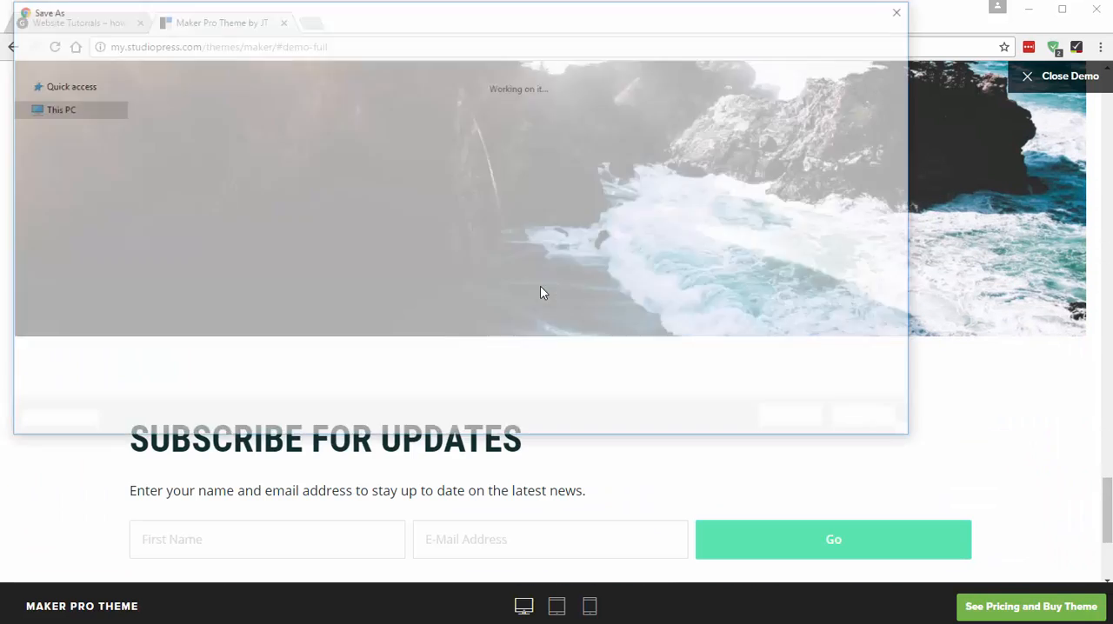
pyautogui.press('Return')
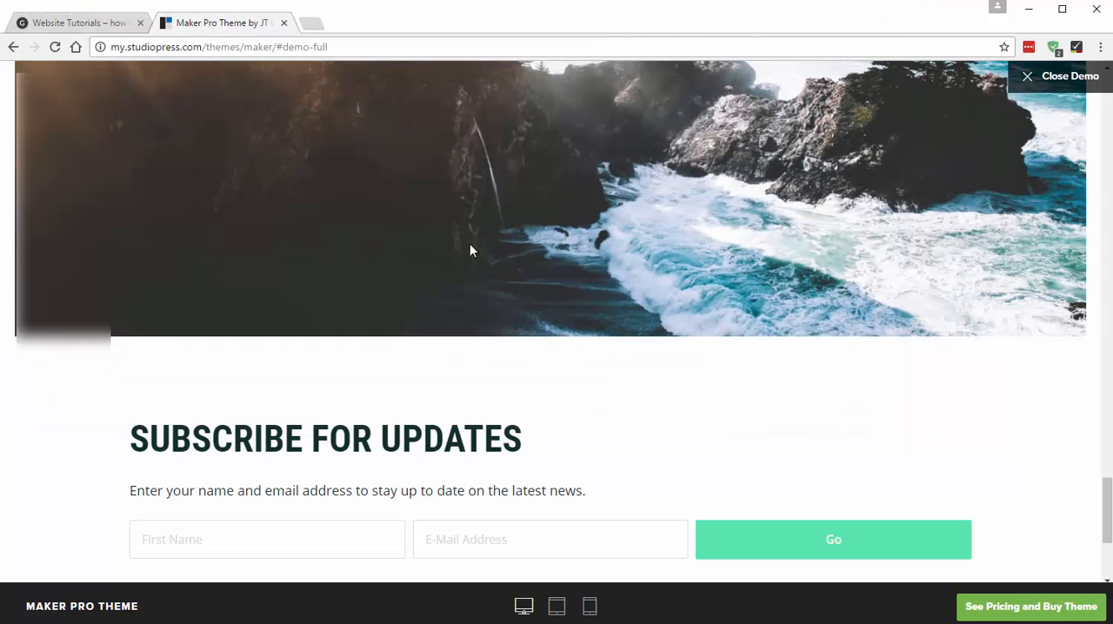
# - Review the demo home page layout, from the footer back to the header and through the front page sections
pyautogui.scroll(-3, 520, 284)
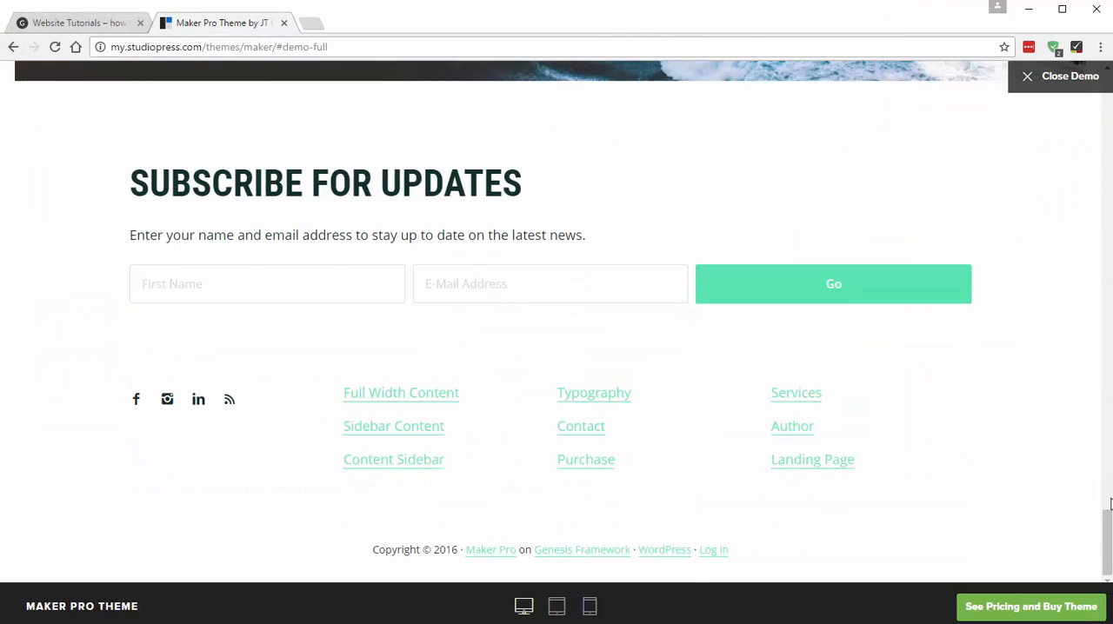
pyautogui.moveTo(1109, 504); pyautogui.dragTo(1100, 92)
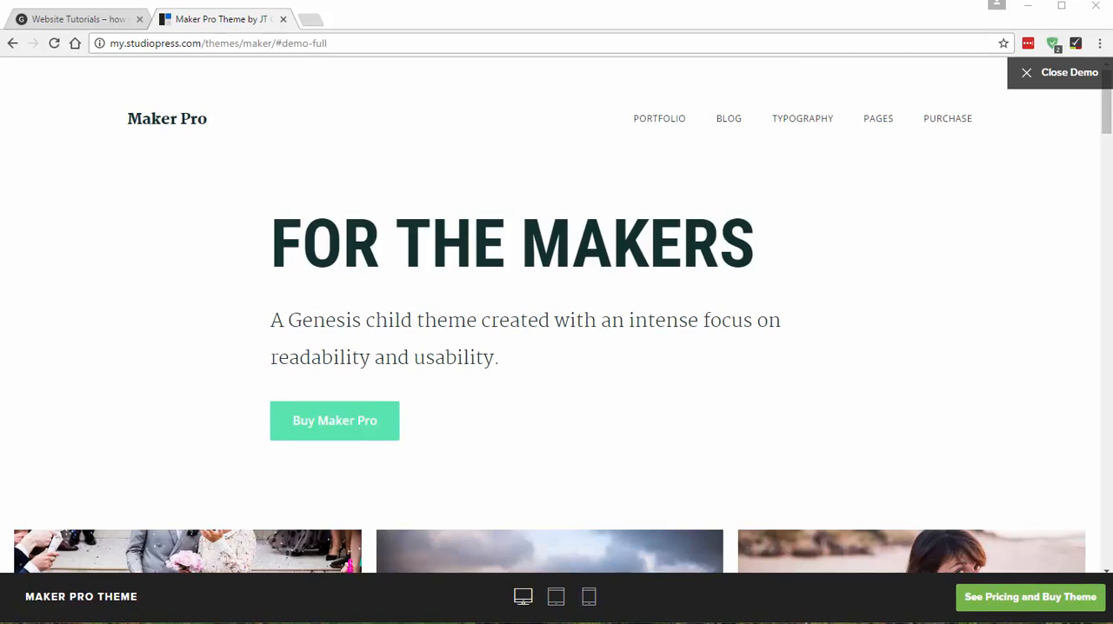
pyautogui.moveTo(1111, 114); pyautogui.dragTo(1103, 194)
pyautogui.moveTo(1106, 117); pyautogui.dragTo(1106, 85)
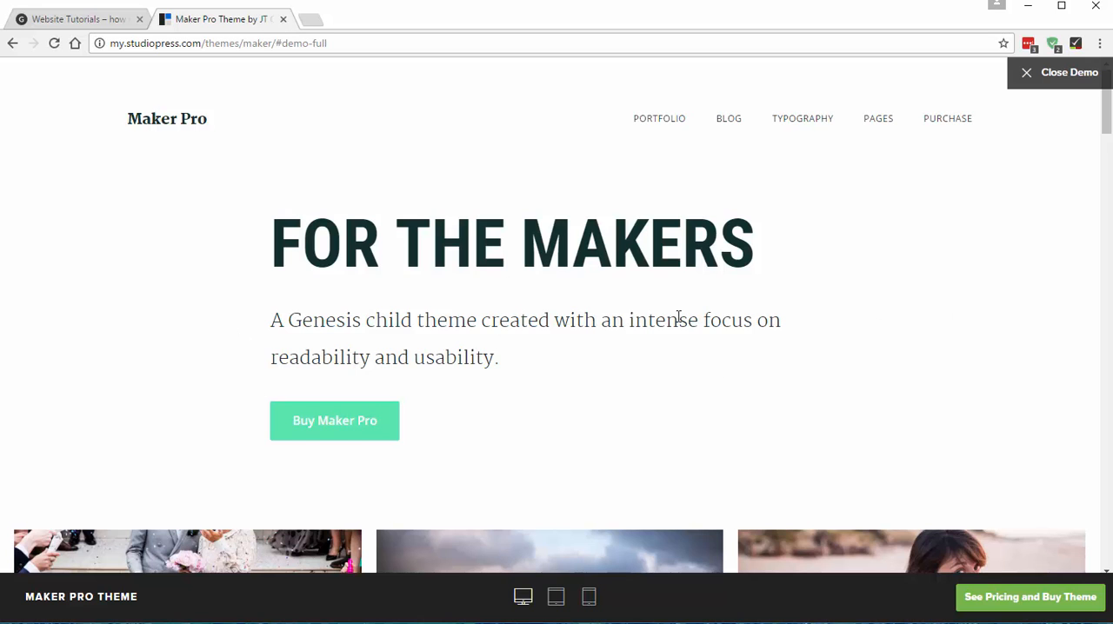
pyautogui.scroll(-8, 677, 318)
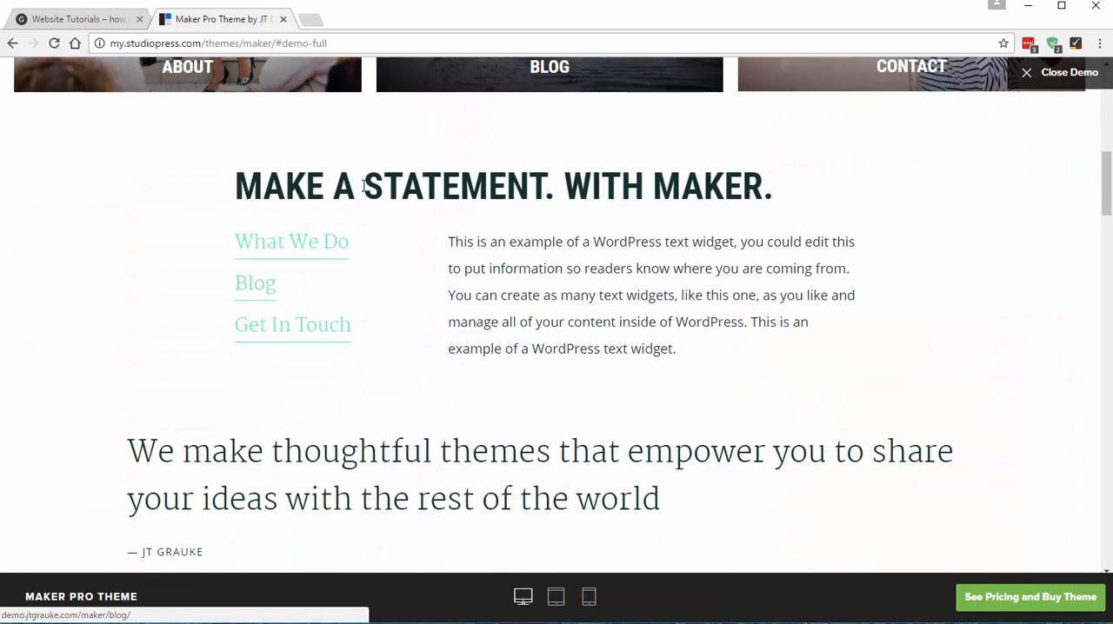
pyautogui.scroll(-5, 735, 384)
pyautogui.scroll(-3, 447, 252)
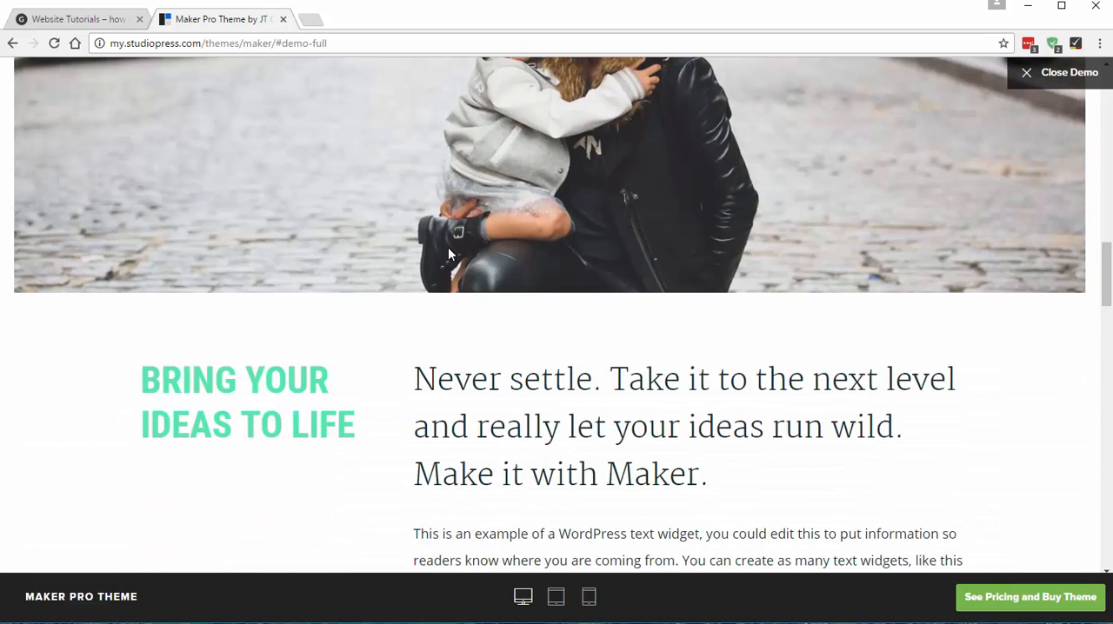
pyautogui.scroll(3, 492, 328)
pyautogui.scroll(8, 495, 329)
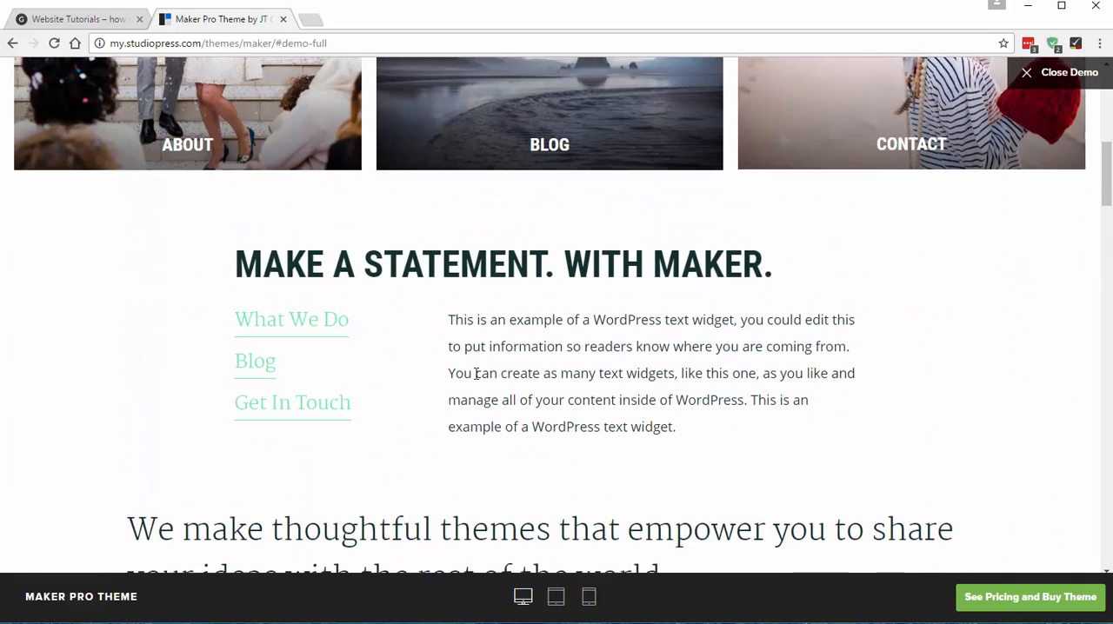
pyautogui.scroll(7, 477, 380)
pyautogui.scroll(-3, 128, 430)
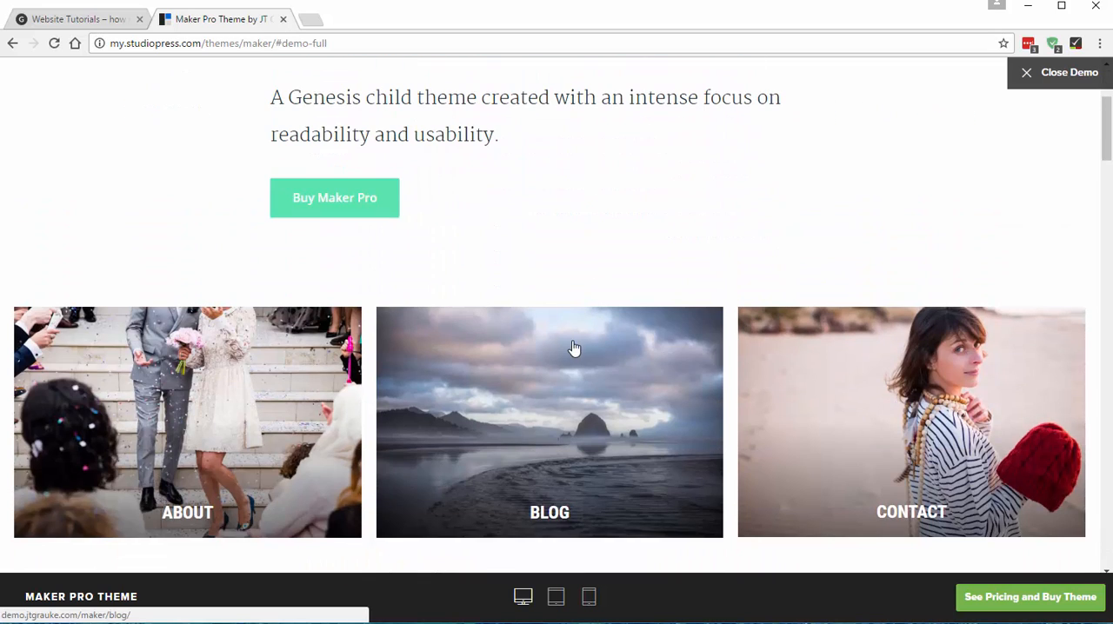
pyautogui.scroll(-3, 557, 397)
pyautogui.scroll(6, 544, 400)
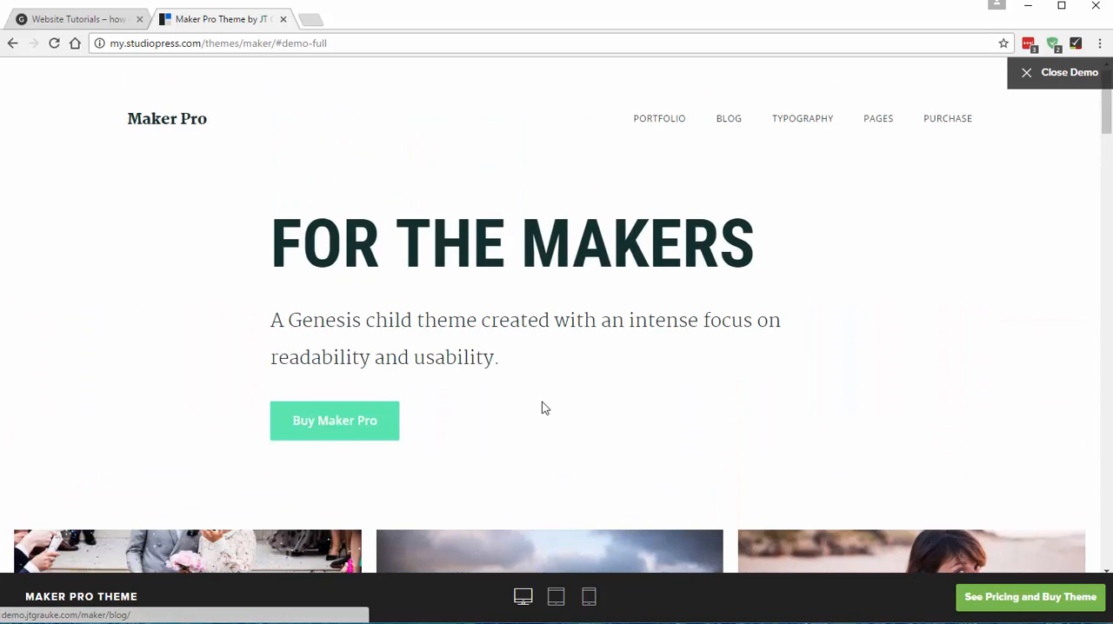
# - Return to the Website Tutorials site and open its Widgets management page in the WordPress dashboard
pyautogui.click(63, 18)
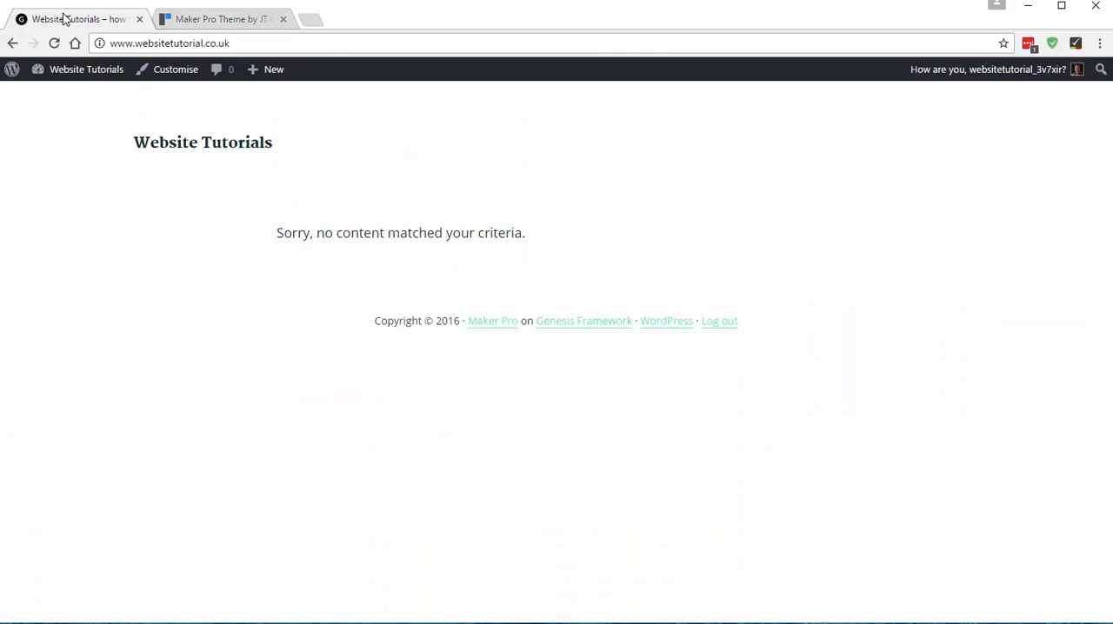
pyautogui.moveTo(92, 75)
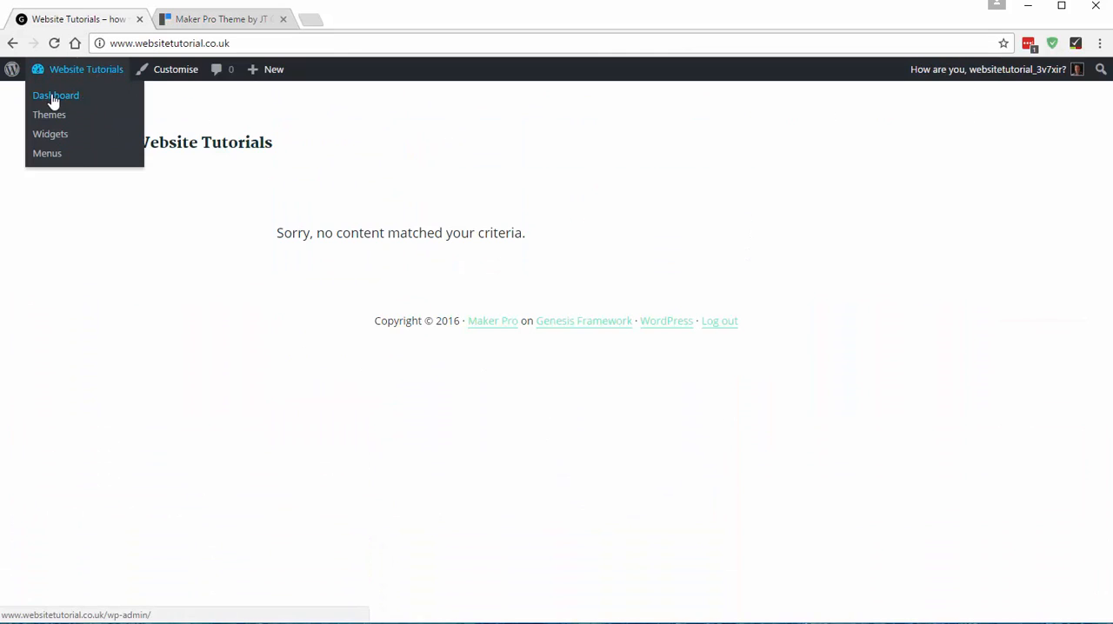
pyautogui.click(52, 101)
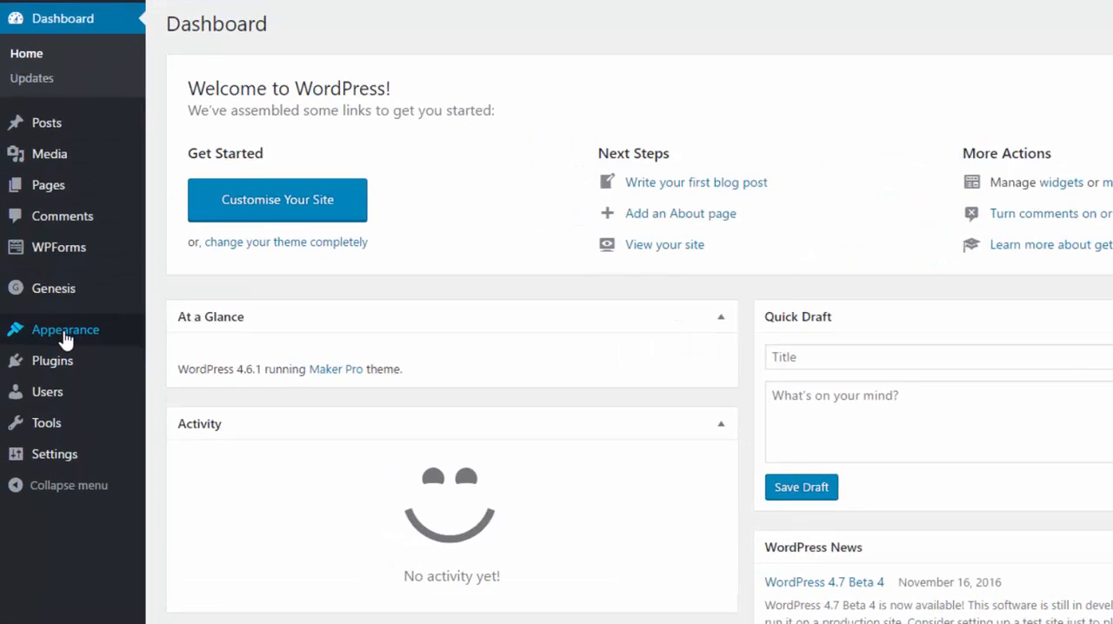
pyautogui.moveTo(65, 339)
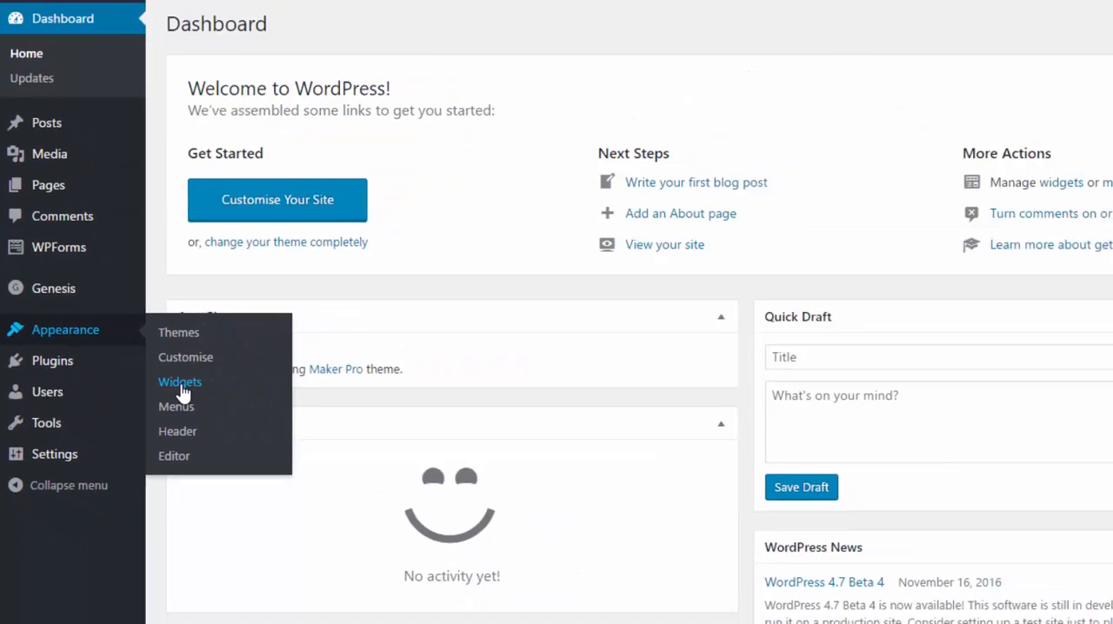
pyautogui.click(485, 248)
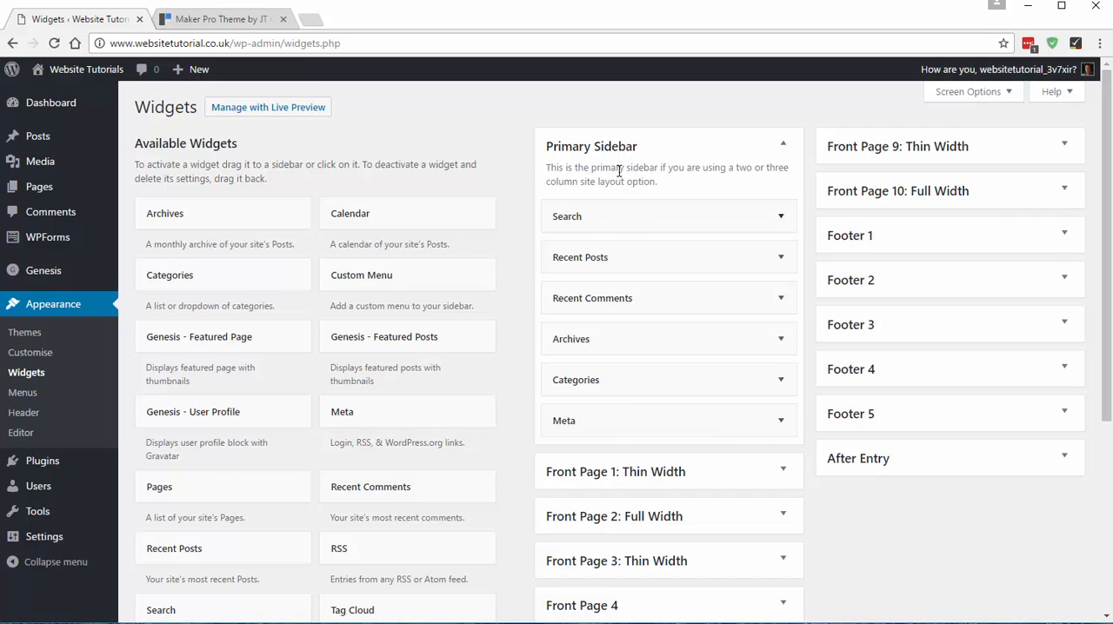
# - Remove all default widgets, from Search through Meta, from the Primary Sidebar and collapse that widget area
pyautogui.moveTo(615, 212); pyautogui.dragTo(363, 217)
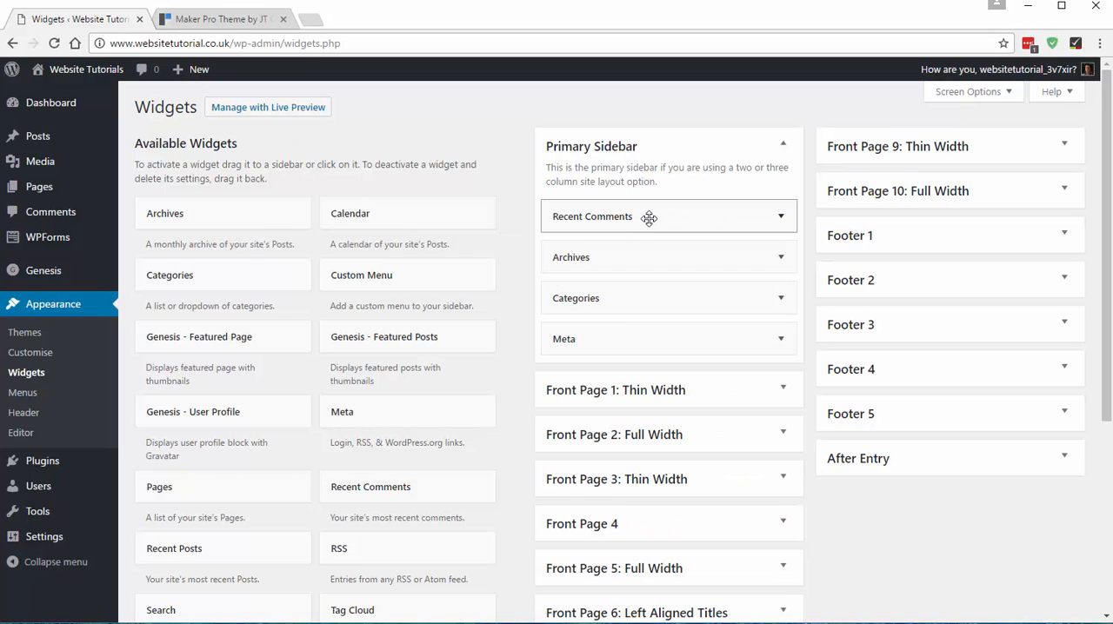
pyautogui.moveTo(649, 218); pyautogui.dragTo(349, 216)
pyautogui.moveTo(536, 219); pyautogui.dragTo(319, 219)
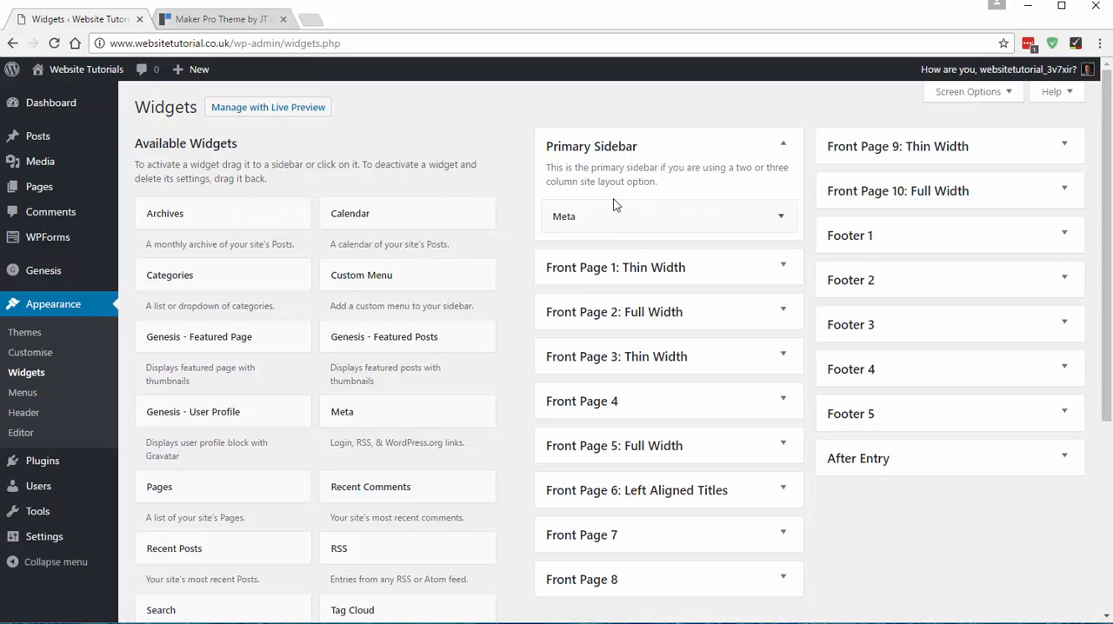
pyautogui.moveTo(657, 213); pyautogui.dragTo(310, 216)
pyautogui.click(785, 147)
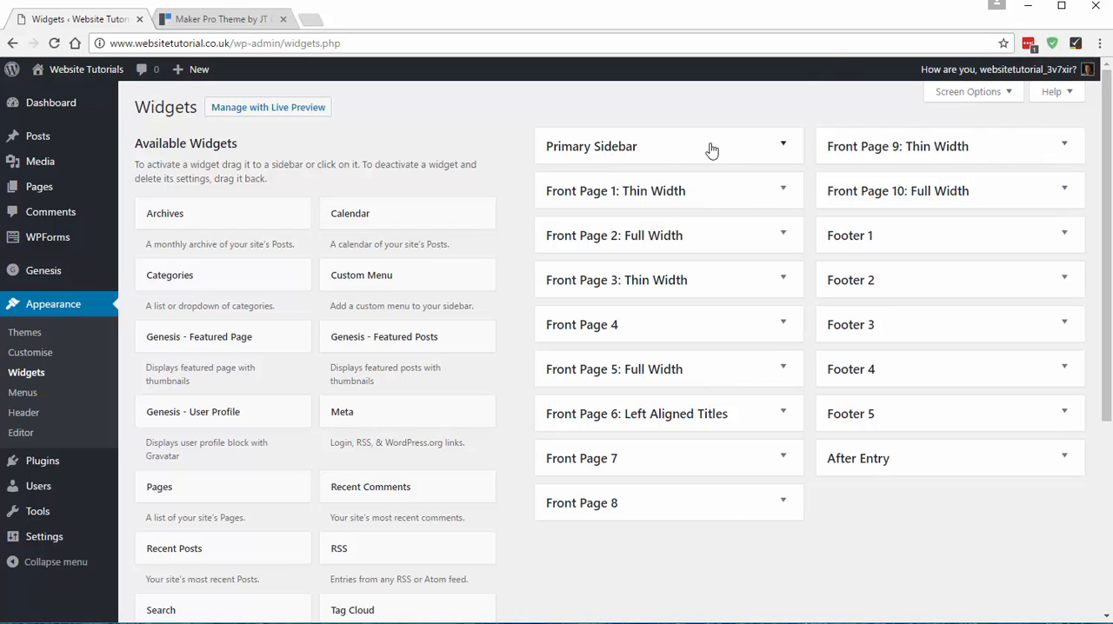
pyautogui.click(636, 148)
pyautogui.click(638, 147)
# - Look through the Maker Pro demo home page down to its footer and compare it with the site's widget areas
pyautogui.click(231, 14)
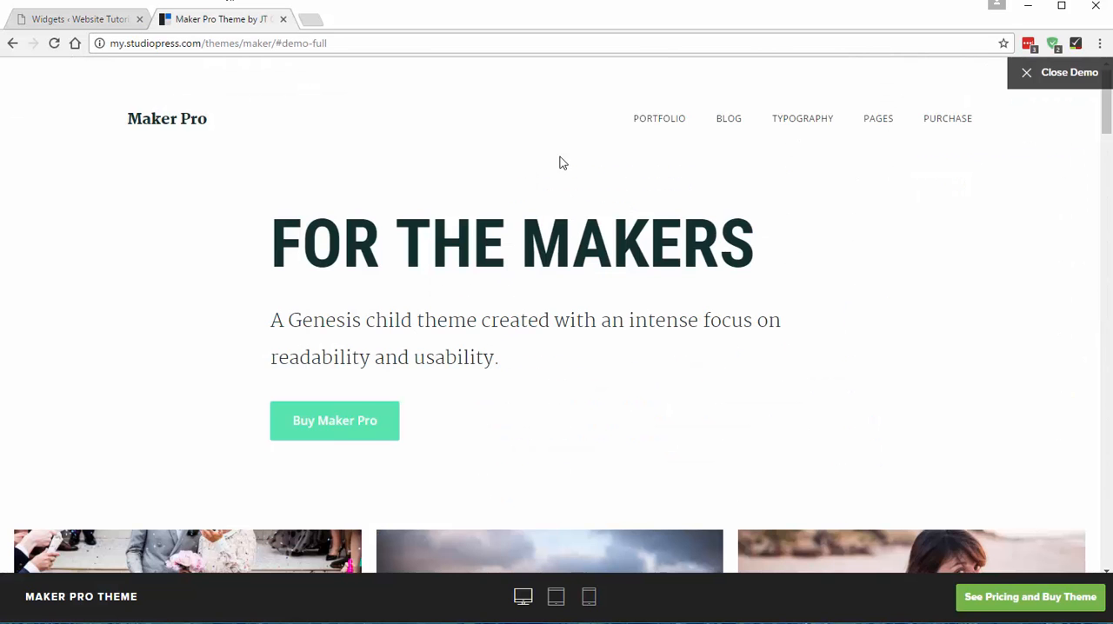
pyautogui.scroll(-4, 556, 218)
pyautogui.scroll(1, 556, 313)
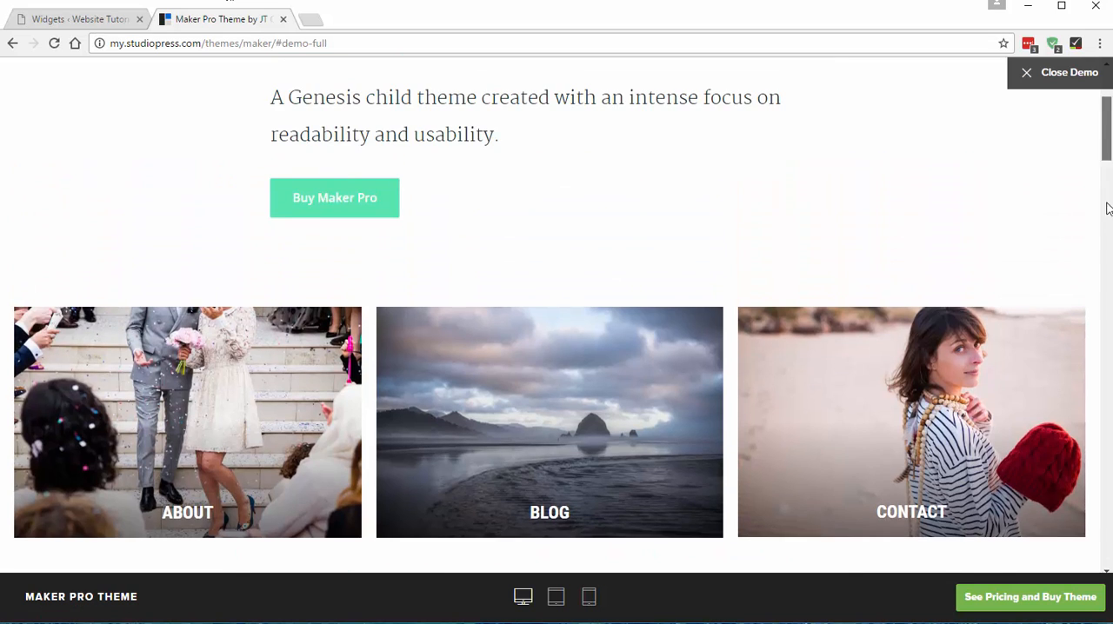
pyautogui.scroll(-15, 557, 313)
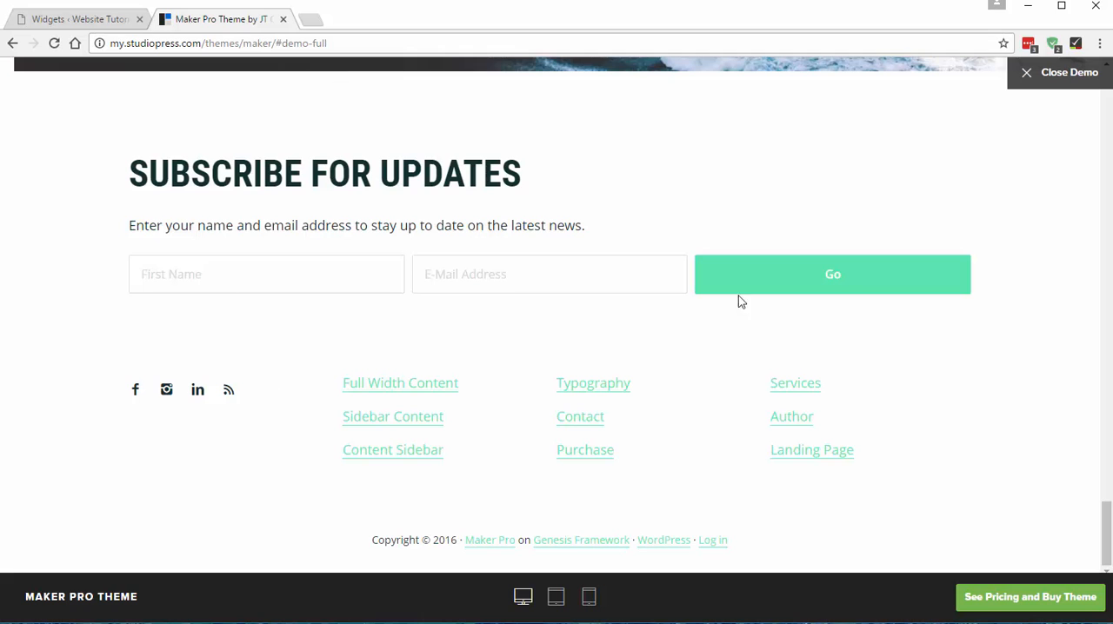
pyautogui.scroll(18, 1102, 509)
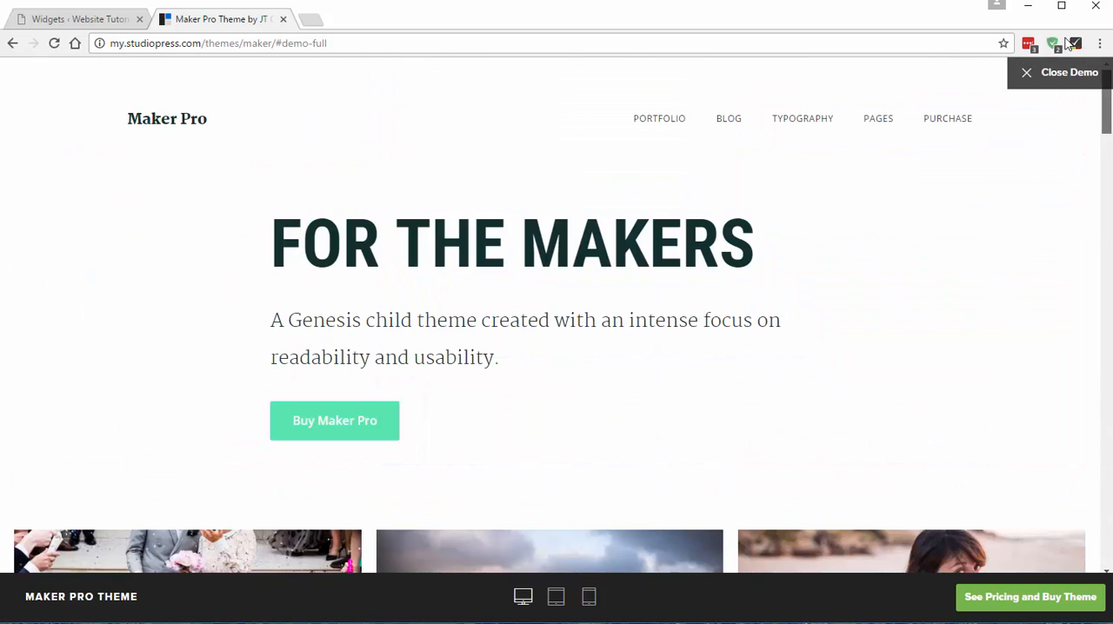
pyautogui.click(91, 18)
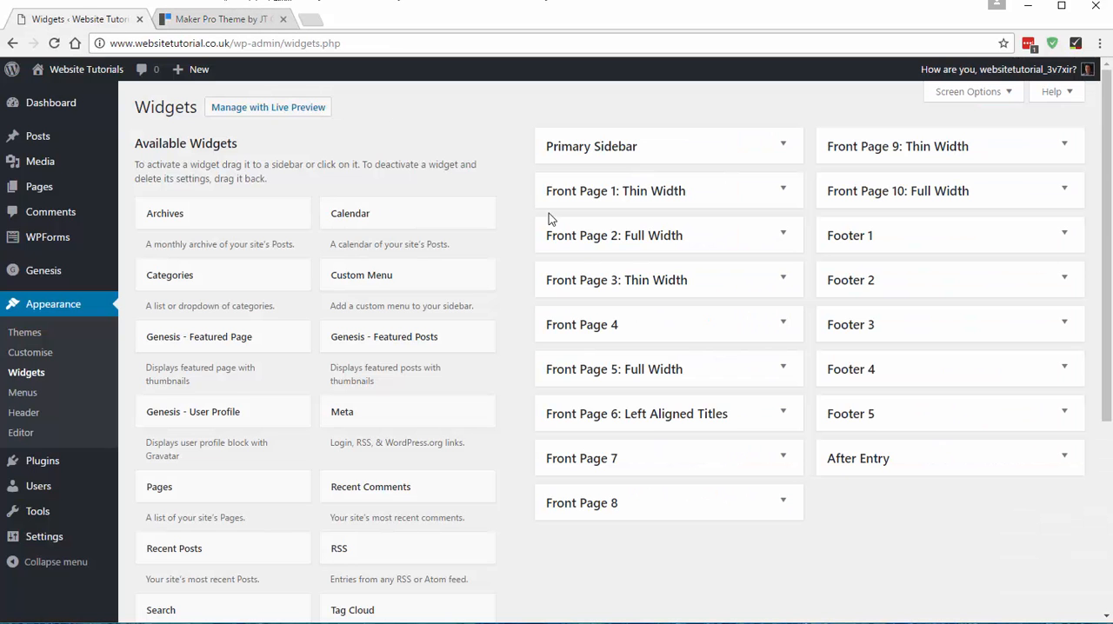
# - Examine the demo's "For the Makers" heading, intro text and button, and the About, Blog and Contact images below
pyautogui.click(180, 19)
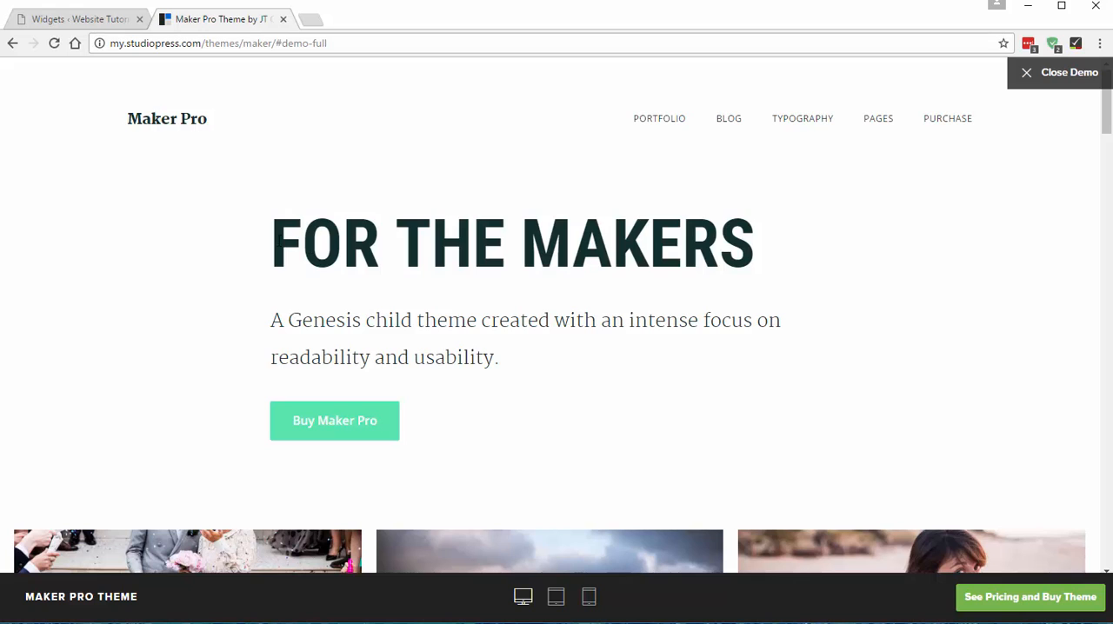
pyautogui.moveTo(272, 242); pyautogui.dragTo(763, 243)
pyautogui.moveTo(264, 337); pyautogui.dragTo(516, 382)
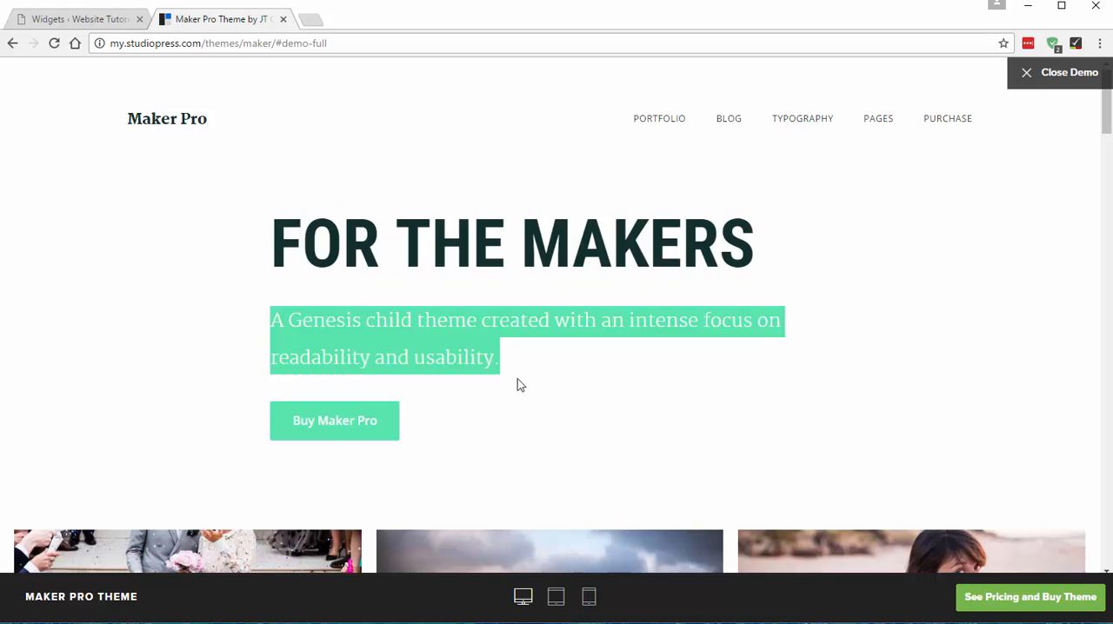
pyautogui.click(582, 363)
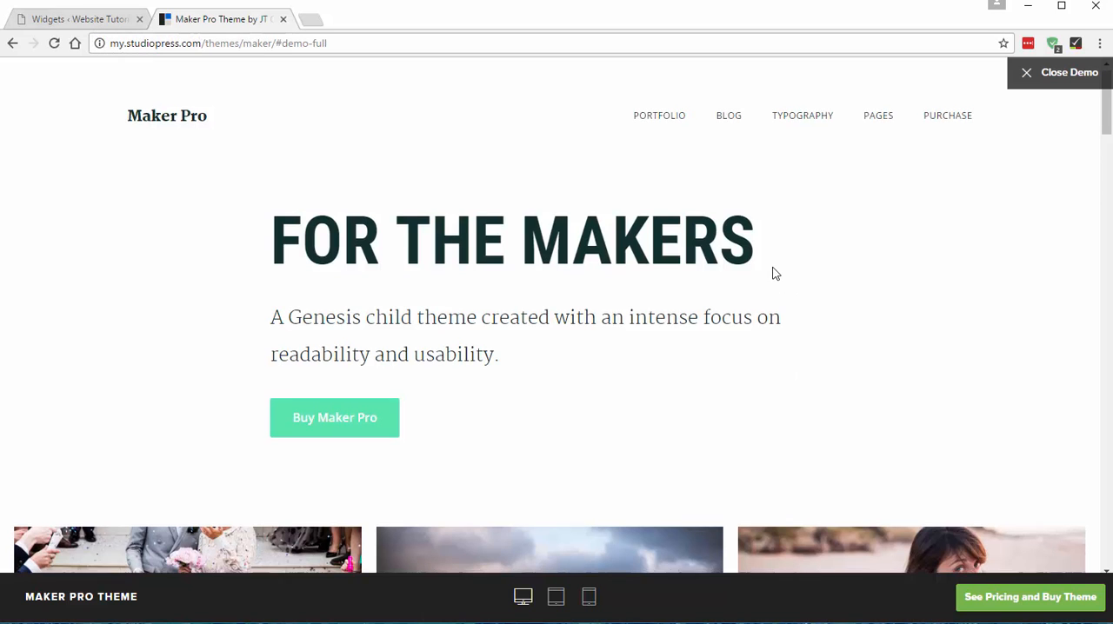
pyautogui.scroll(-3, 666, 527)
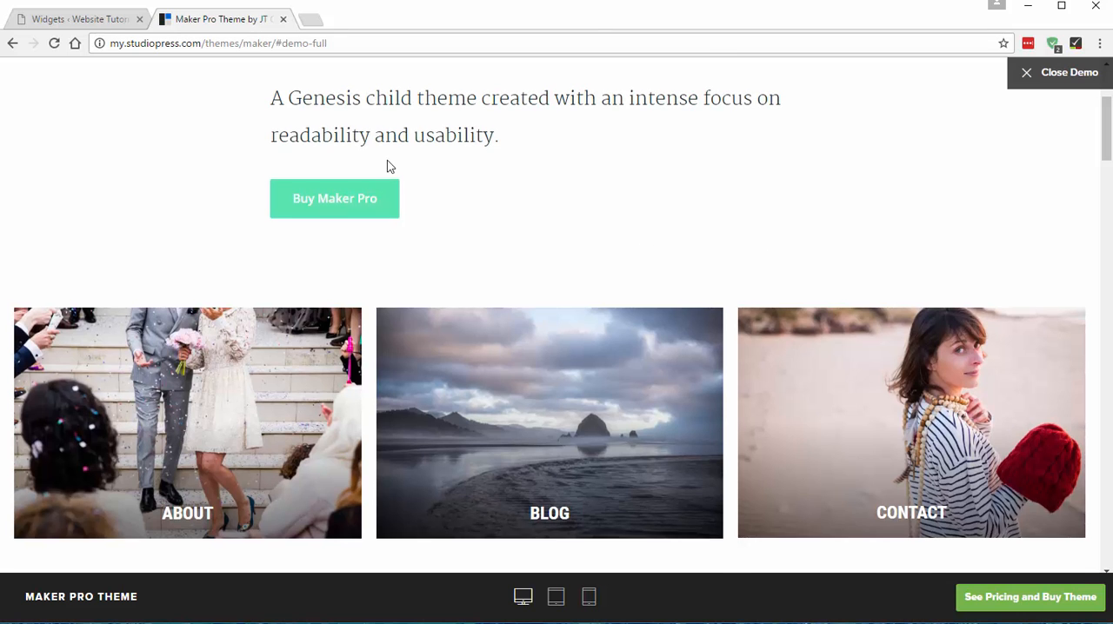
pyautogui.scroll(3, 574, 203)
pyautogui.scroll(-2, 657, 270)
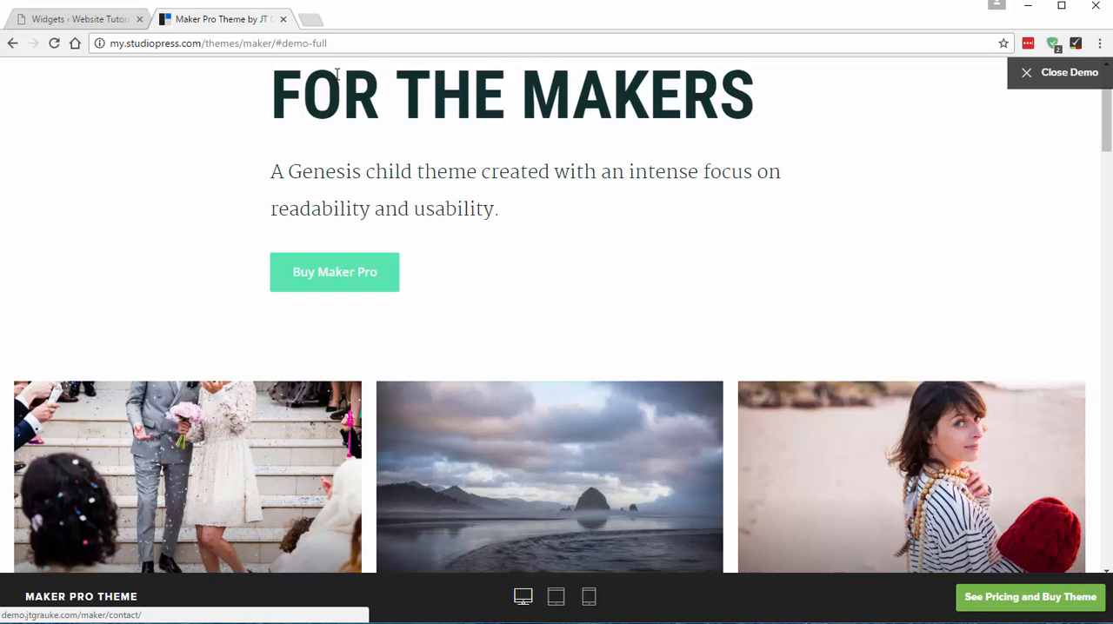
# - Return from the Maker Pro demo to the Widgets page and expand the Front Page 1: Thin Width area
pyautogui.scroll(-5, 633, 329)
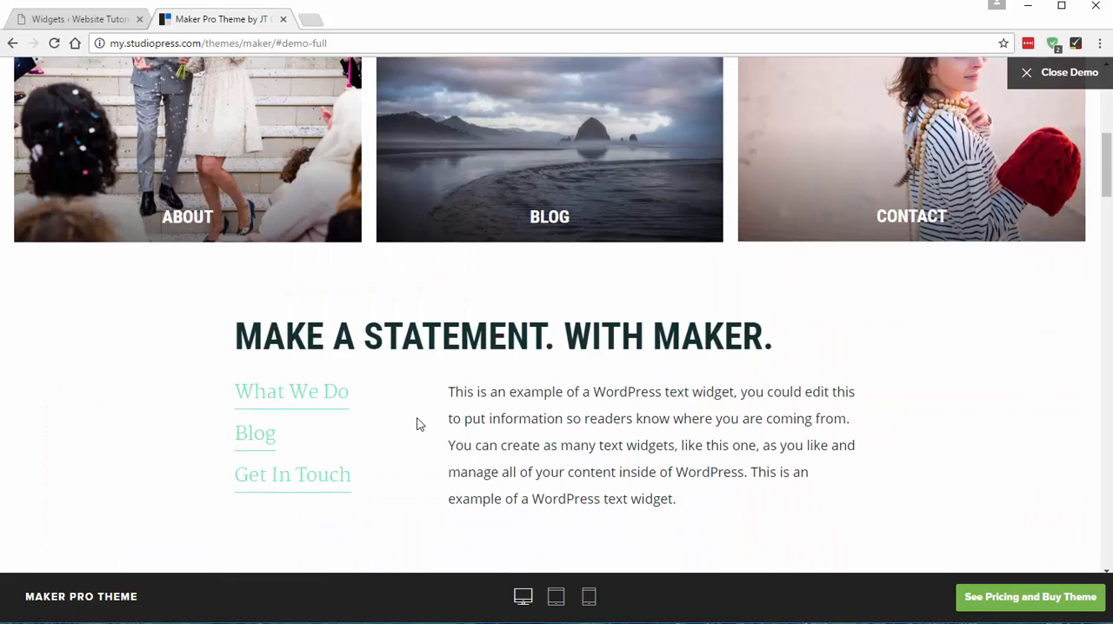
pyautogui.scroll(6, 418, 422)
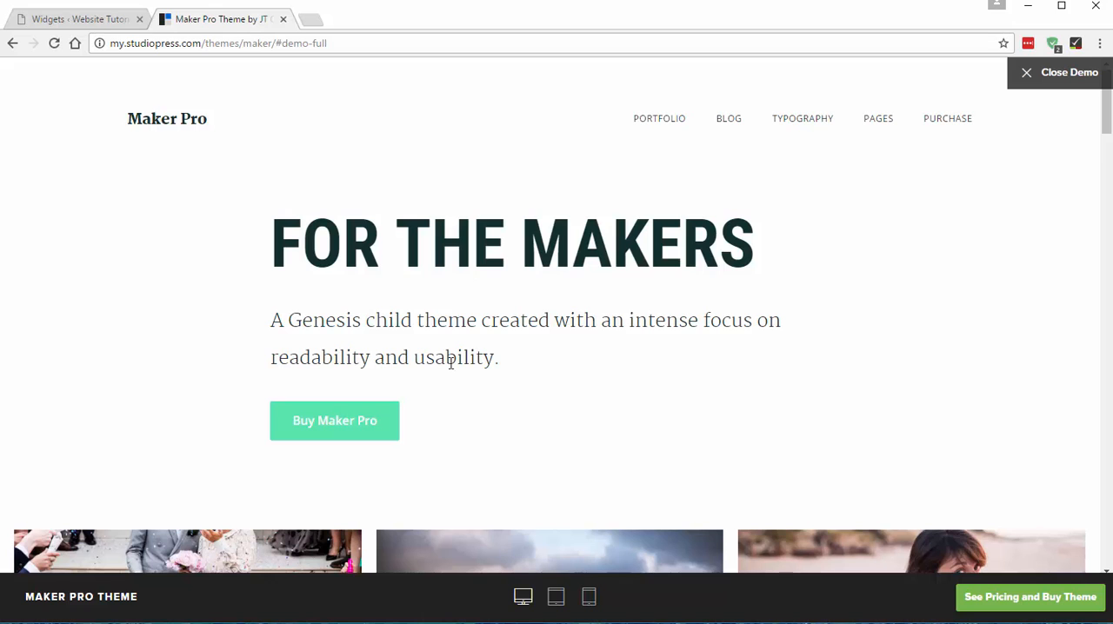
pyautogui.scroll(-3, 524, 365)
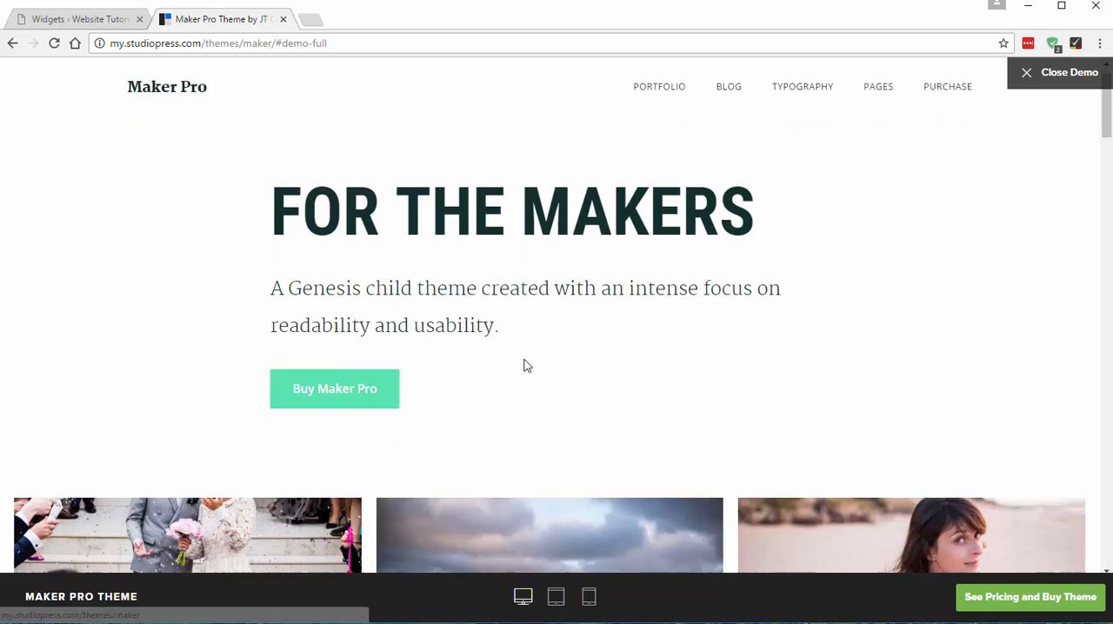
pyautogui.scroll(3, 492, 381)
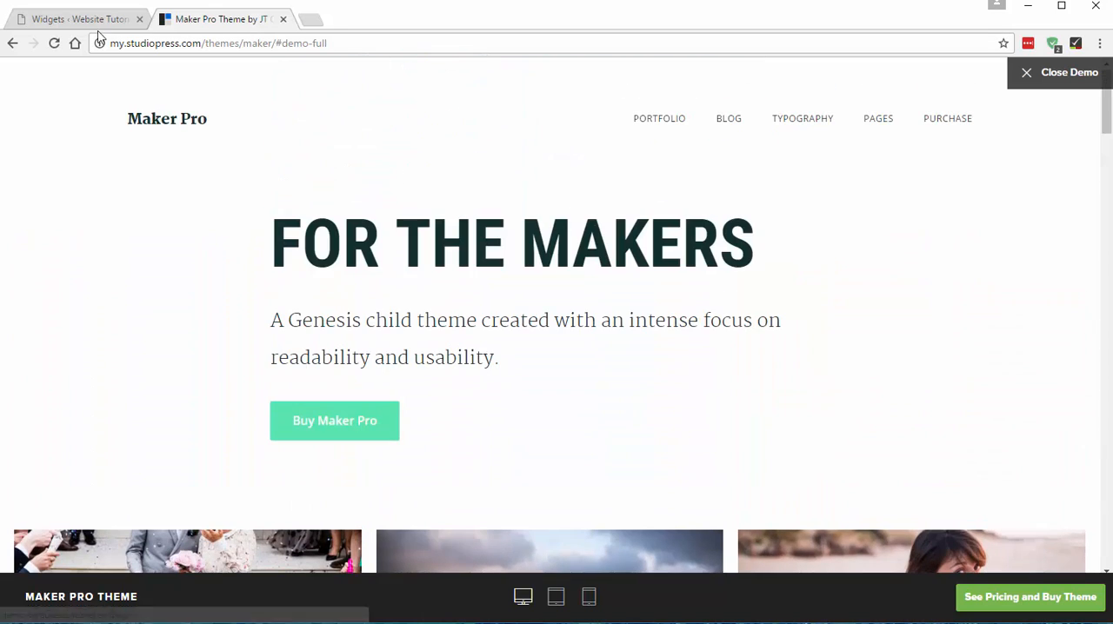
pyautogui.click(84, 19)
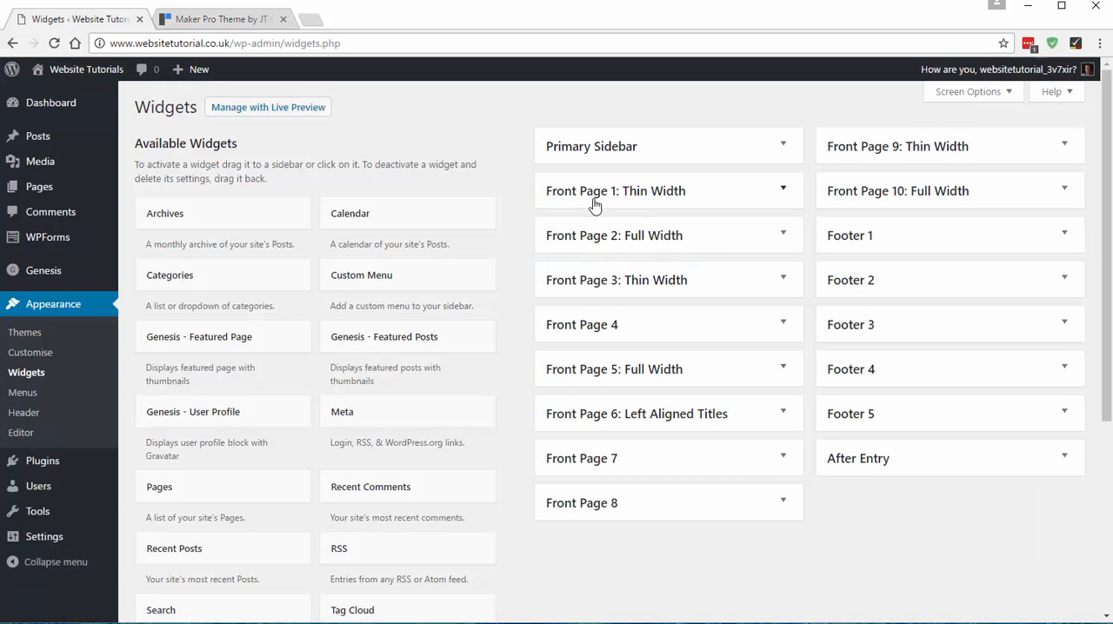
pyautogui.click(724, 193)
pyautogui.click(724, 193)
pyautogui.click(724, 193)
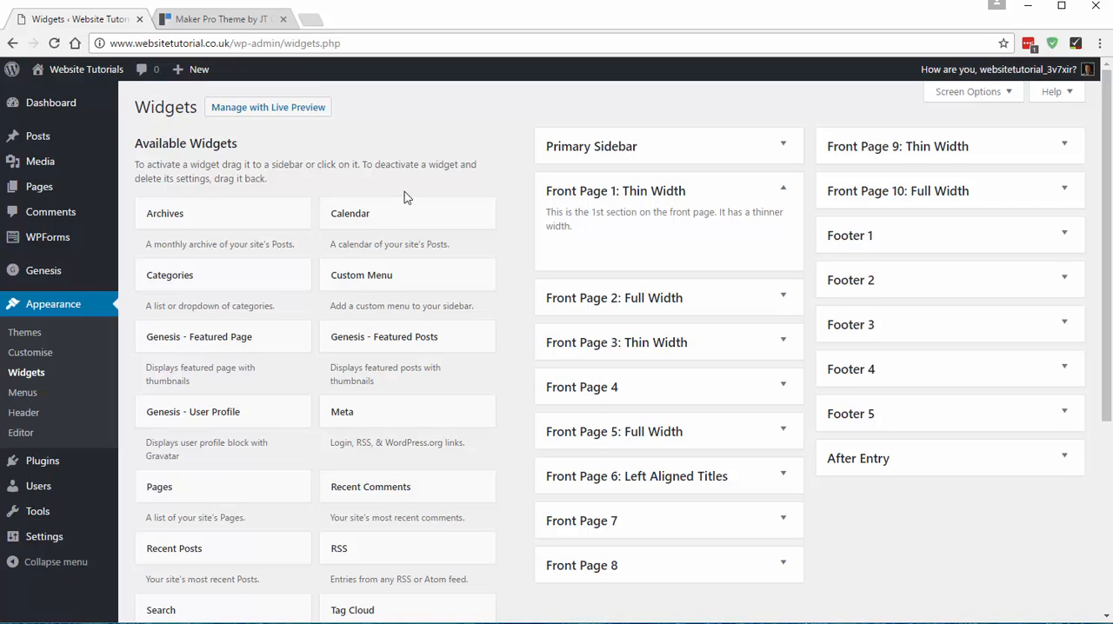
# - Add a Text widget to the Front Page 1: Thin Width area
pyautogui.scroll(-3, 307, 158)
pyautogui.scroll(1, 261, 348)
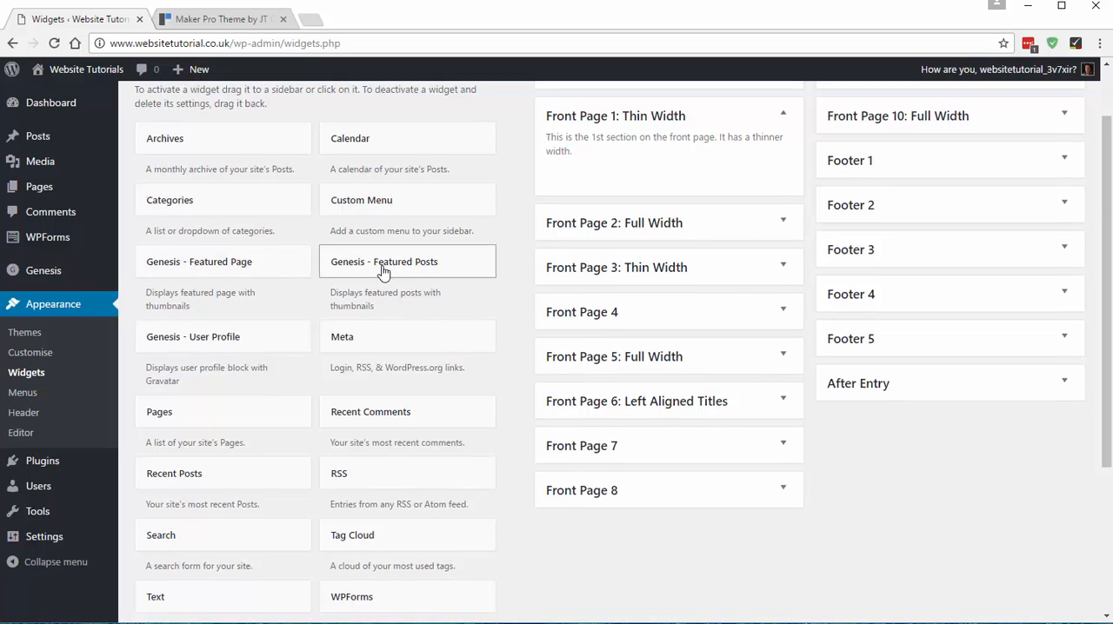
pyautogui.scroll(-2, 382, 269)
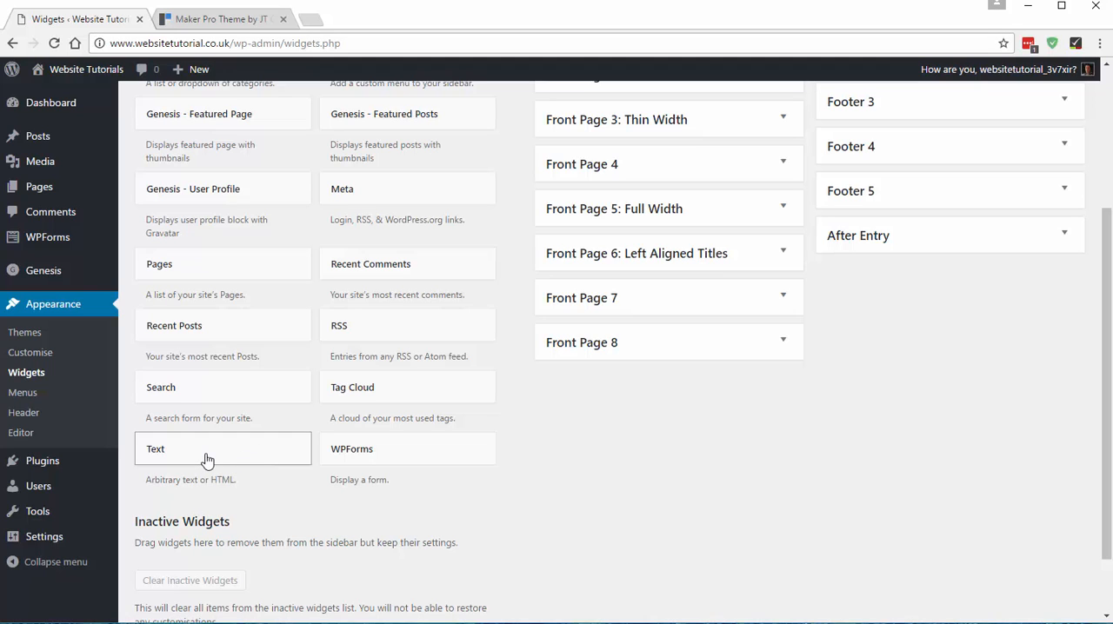
pyautogui.moveTo(208, 460); pyautogui.dragTo(465, 293)
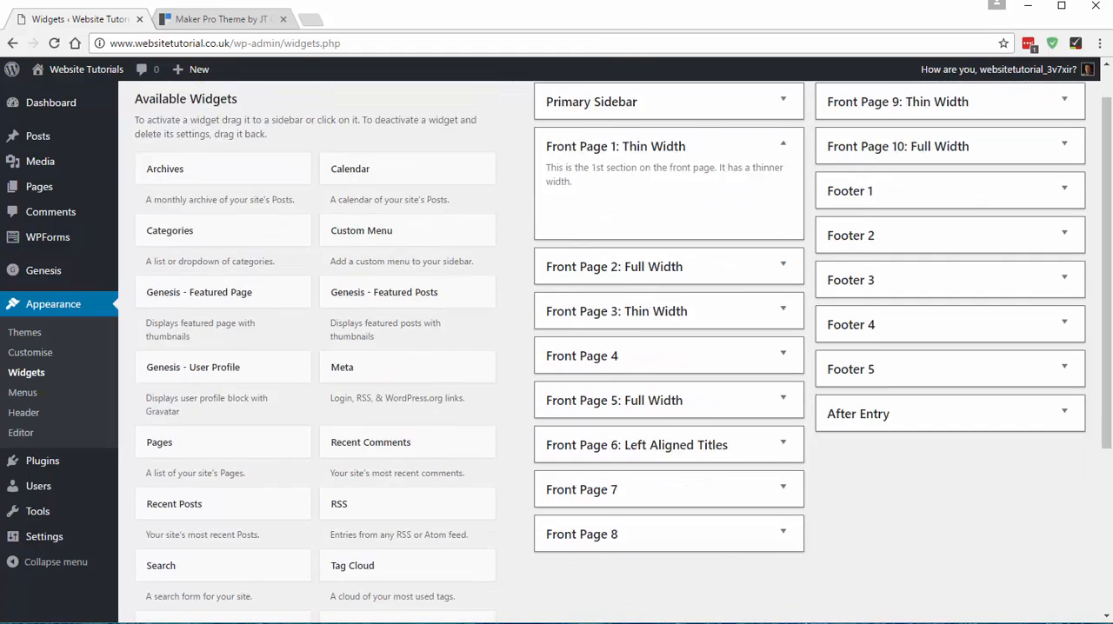
pyautogui.scroll(-3, 235, 514)
pyautogui.click(235, 480)
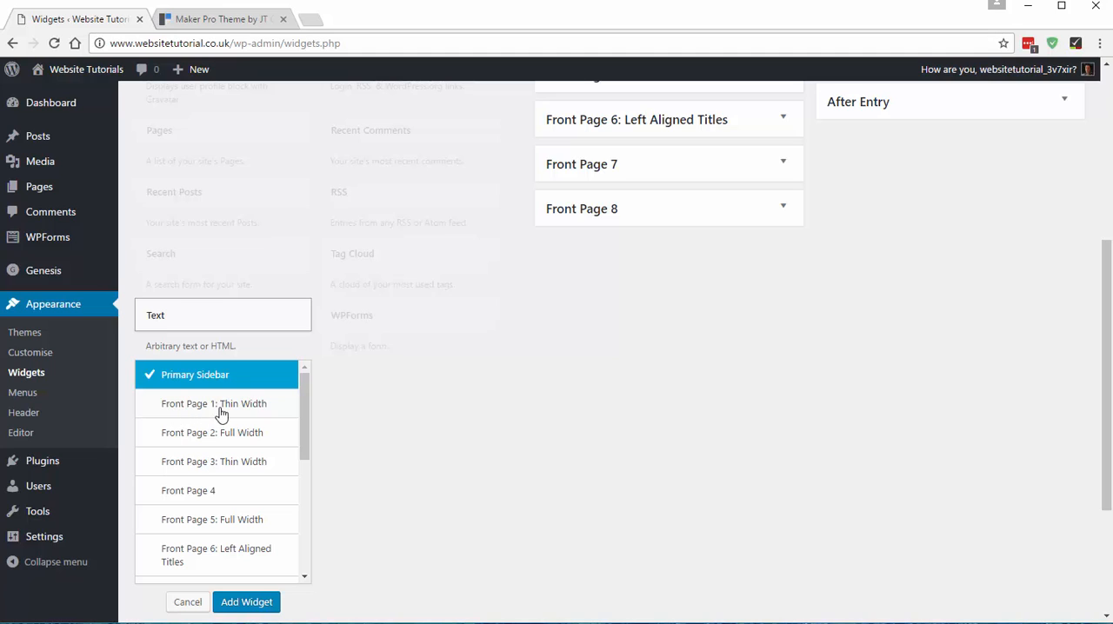
pyautogui.click(218, 407)
pyautogui.click(246, 601)
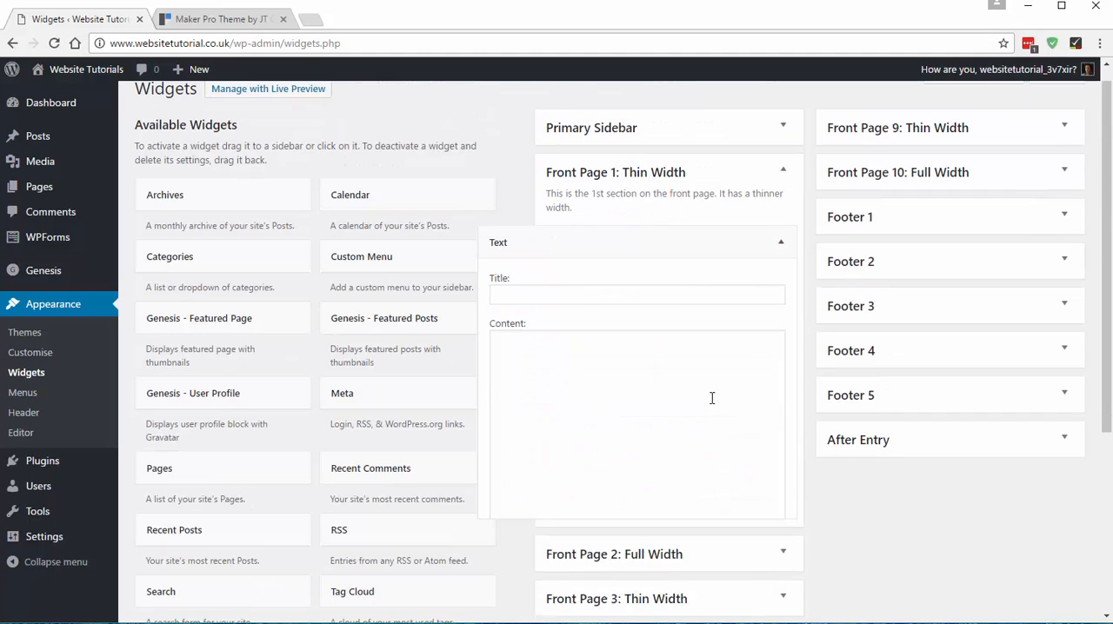
# - Title the new Text widget "For the makers", matching the main heading of the Maker Pro demo
pyautogui.click(510, 298)
pyautogui.click(219, 19)
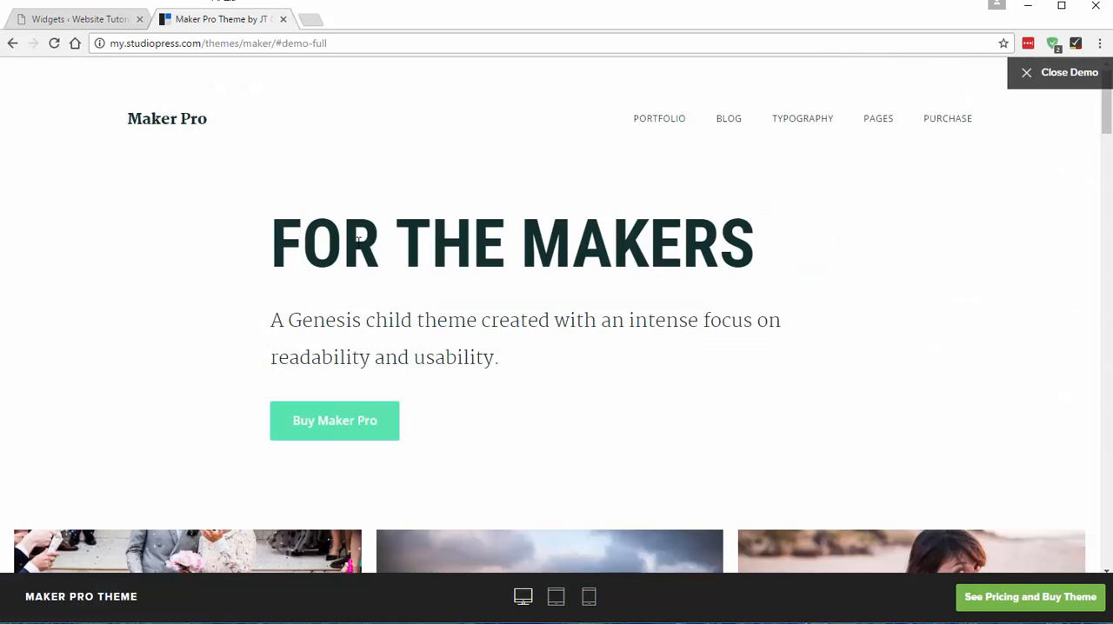
pyautogui.moveTo(320, 252); pyautogui.dragTo(749, 249)
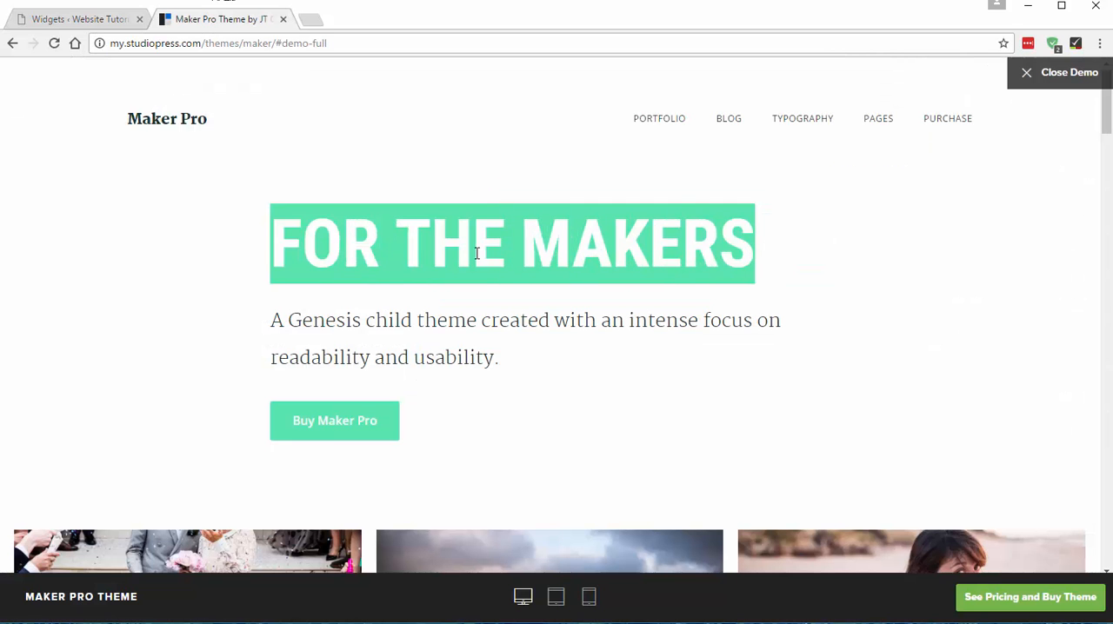
pyautogui.click(91, 21)
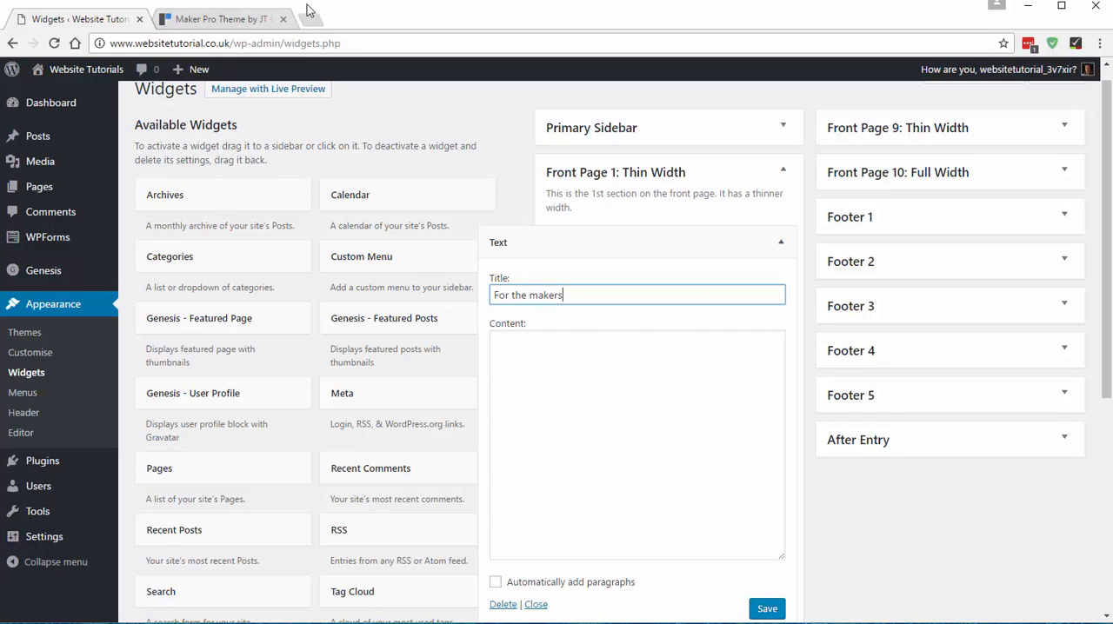
pyautogui.click(219, 19)
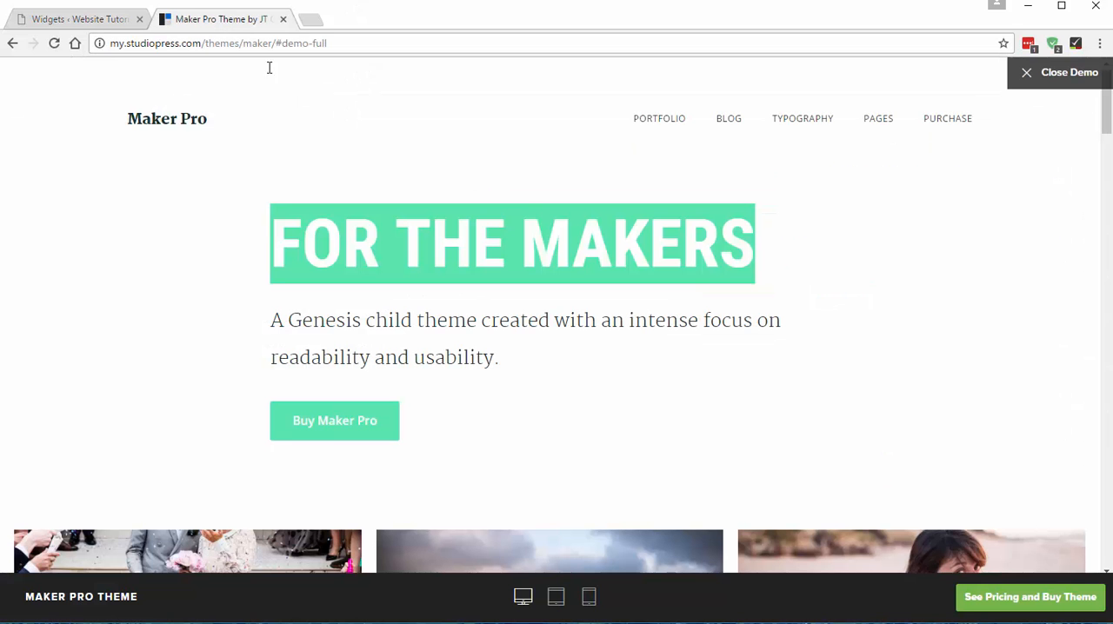
pyautogui.click(92, 21)
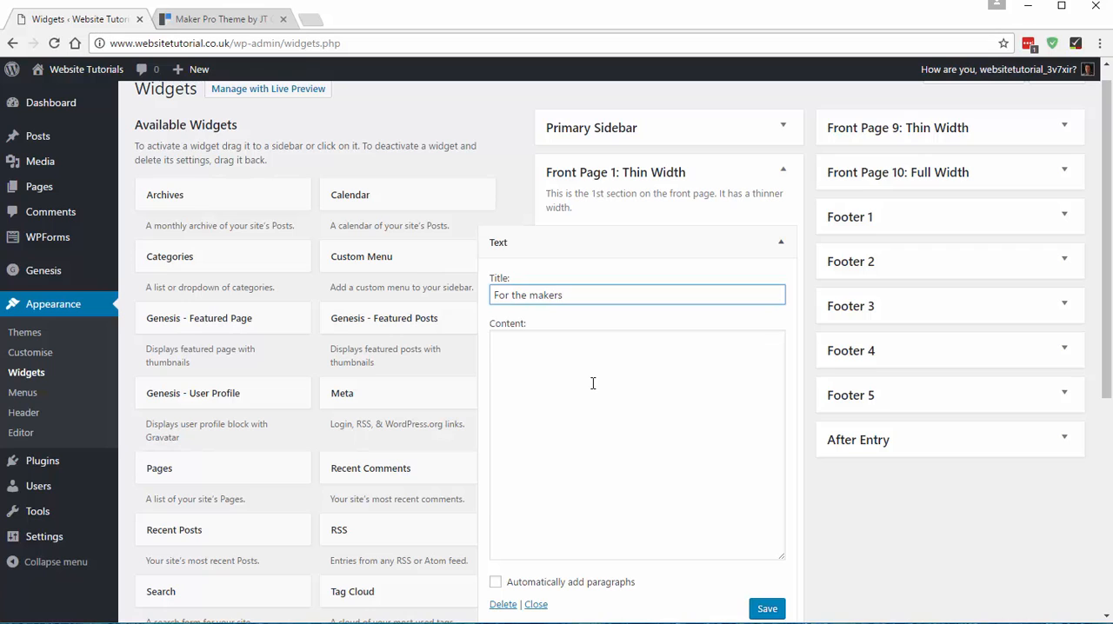
# - Copy the demo's intro sentence "A Genesis child theme created with an intense focus on readability and usability." into the Text widget's content
pyautogui.click(593, 384)
pyautogui.click(224, 19)
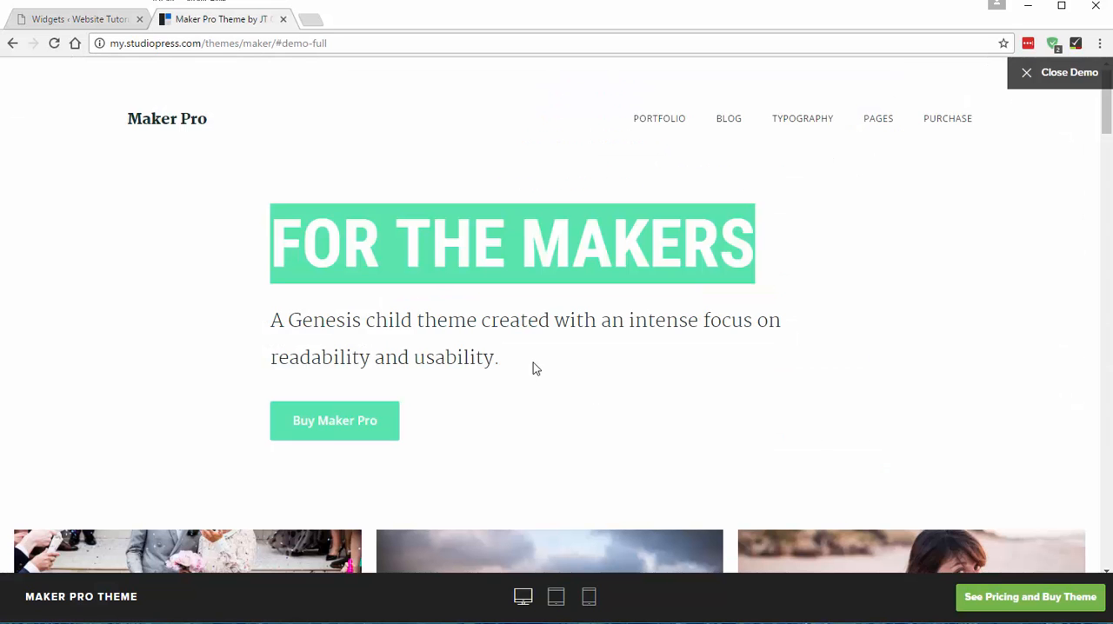
pyautogui.moveTo(273, 321); pyautogui.dragTo(502, 360)
pyautogui.hotkey('ctrl', 'c')
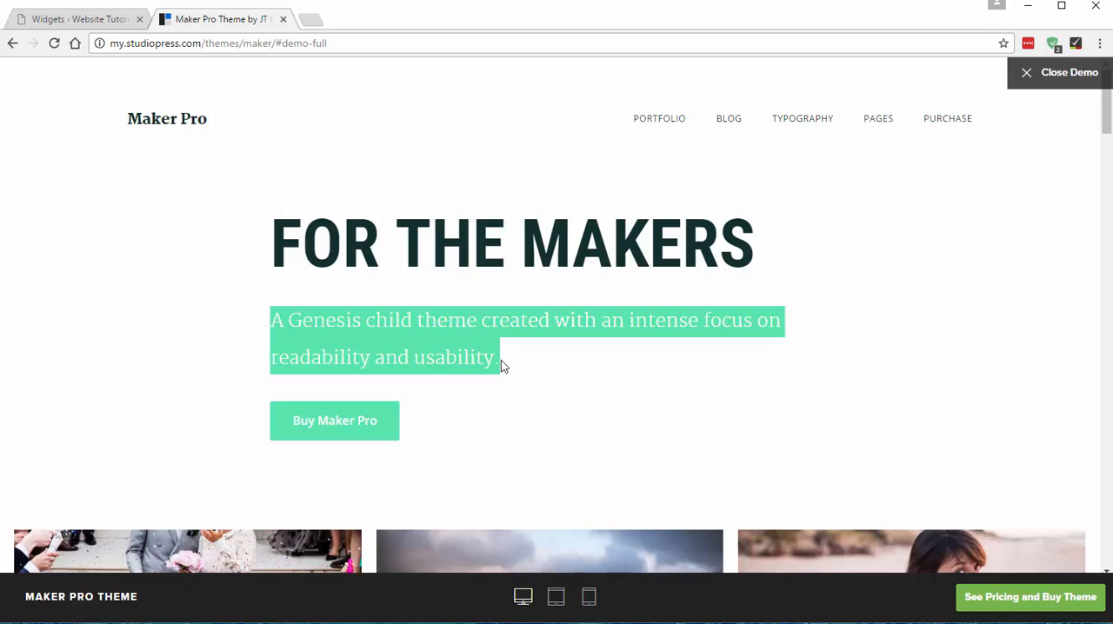
pyautogui.click(100, 24)
pyautogui.hotkey('ctrl', 'v')
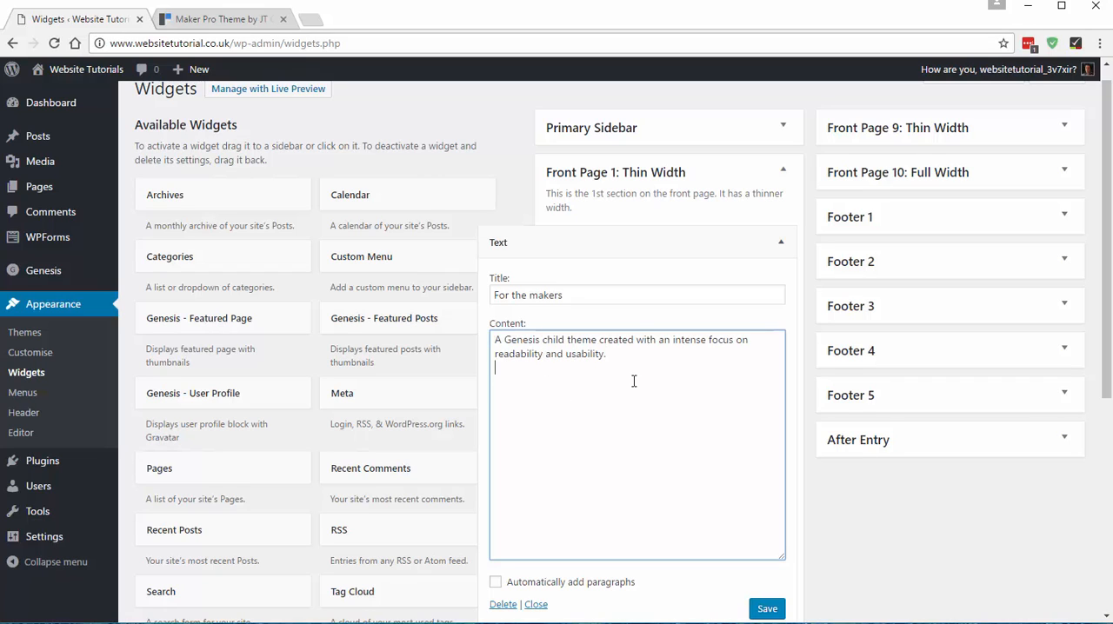
# - Add the demo's button text "Buy Maker Pro" below the intro sentence in the widget content and save the widget
pyautogui.click(219, 20)
pyautogui.click(513, 453)
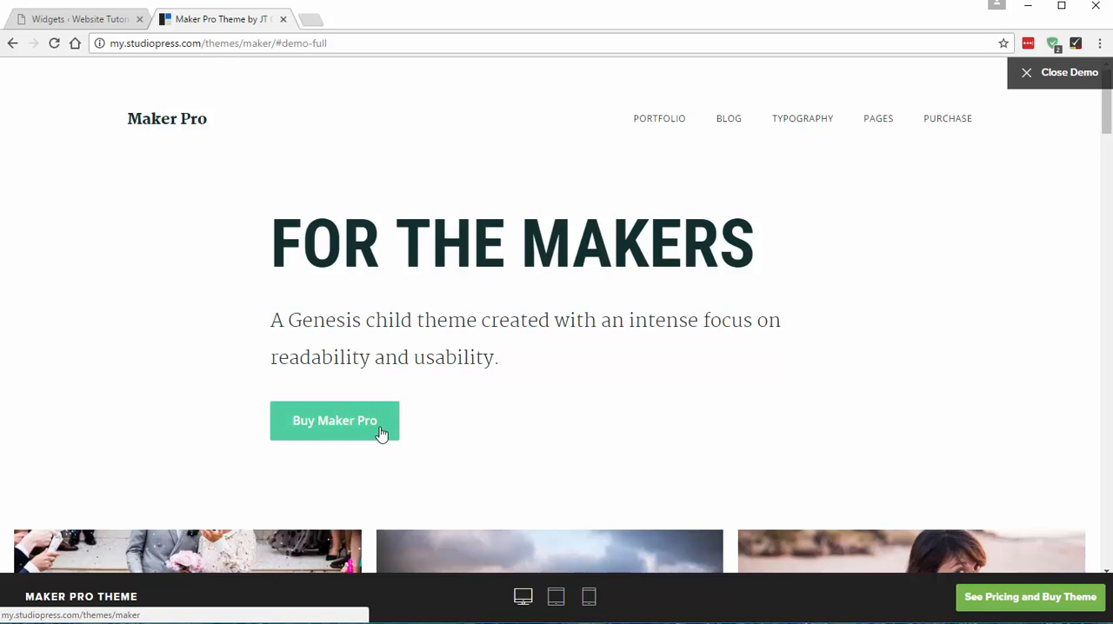
pyautogui.click(85, 30)
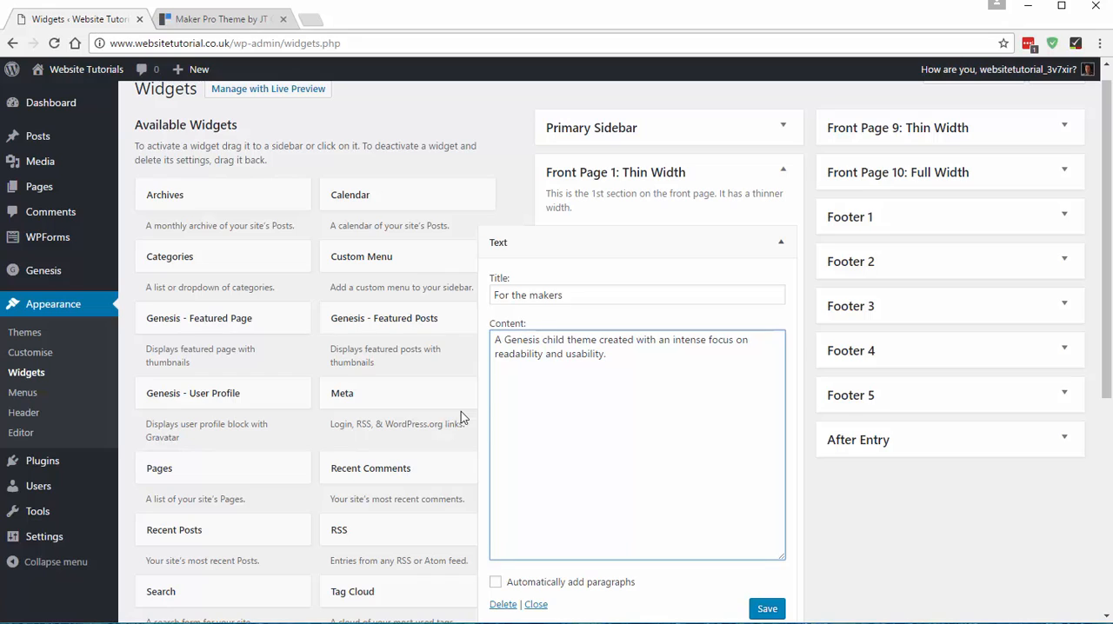
pyautogui.write('Buy Maker Pro')
pyautogui.click(778, 610)
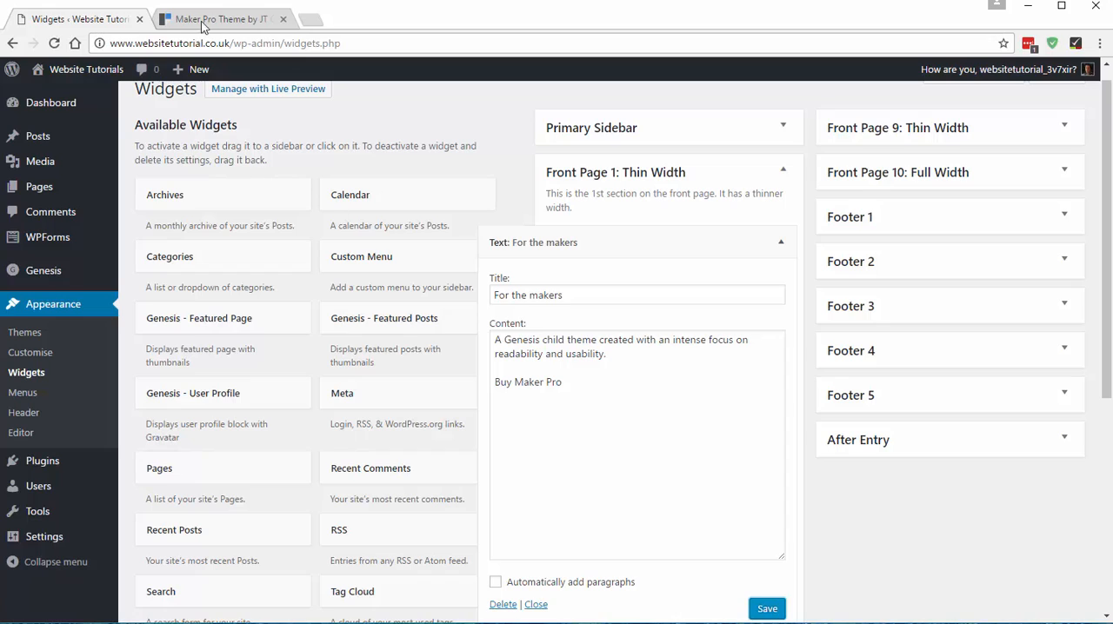
# - Open the Website Tutorials home page in a new browser tab and switch to it
pyautogui.moveTo(99, 77)
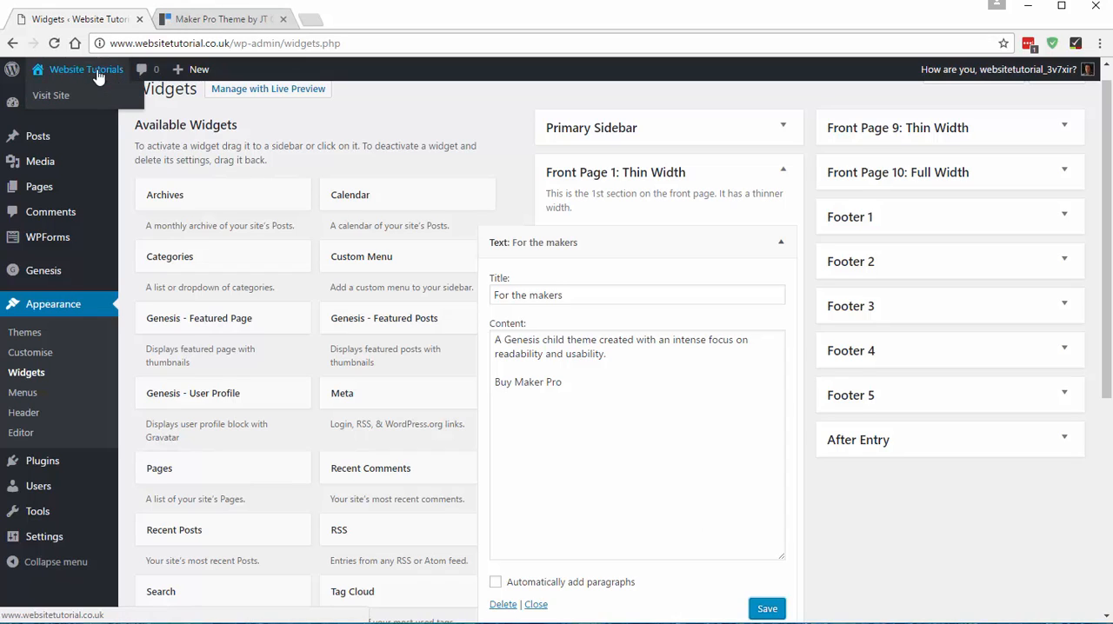
pyautogui.rightClick(51, 96)
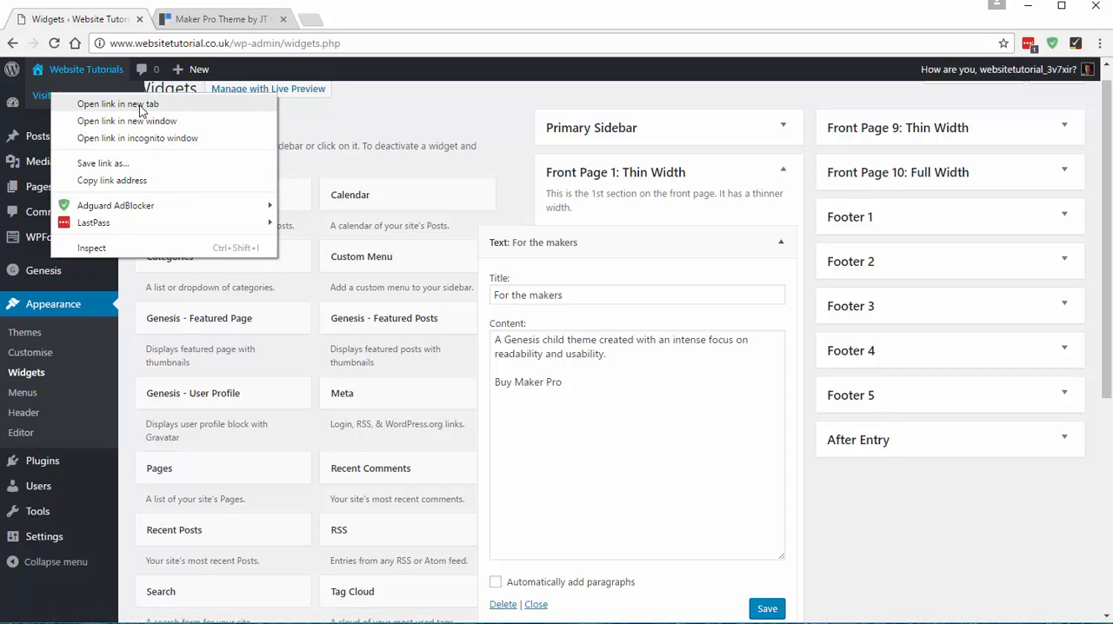
pyautogui.click(139, 105)
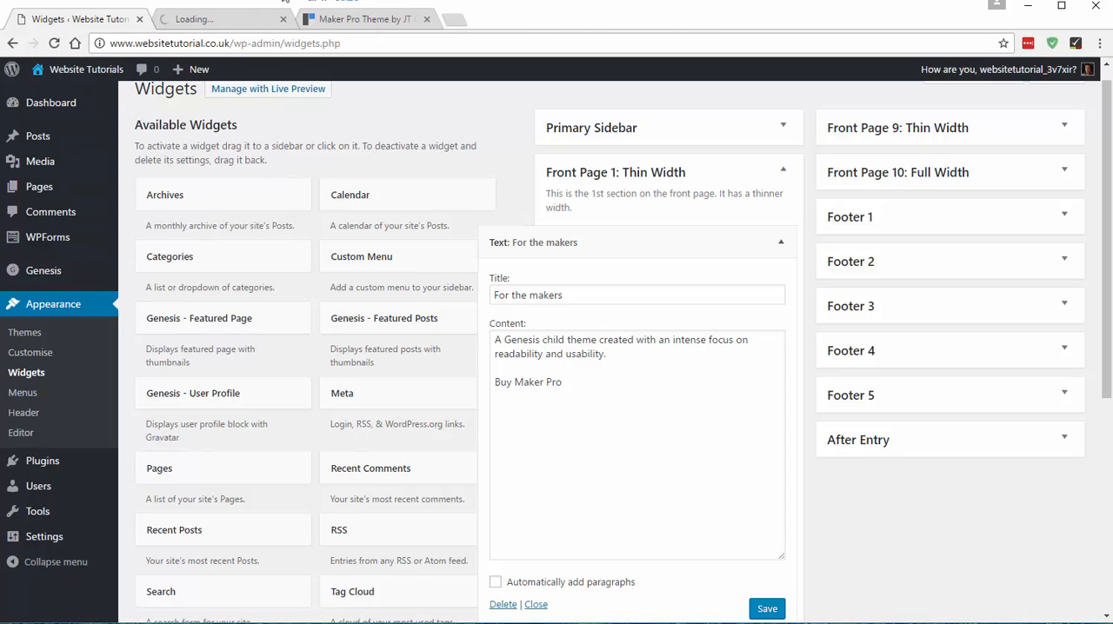
pyautogui.click(229, 21)
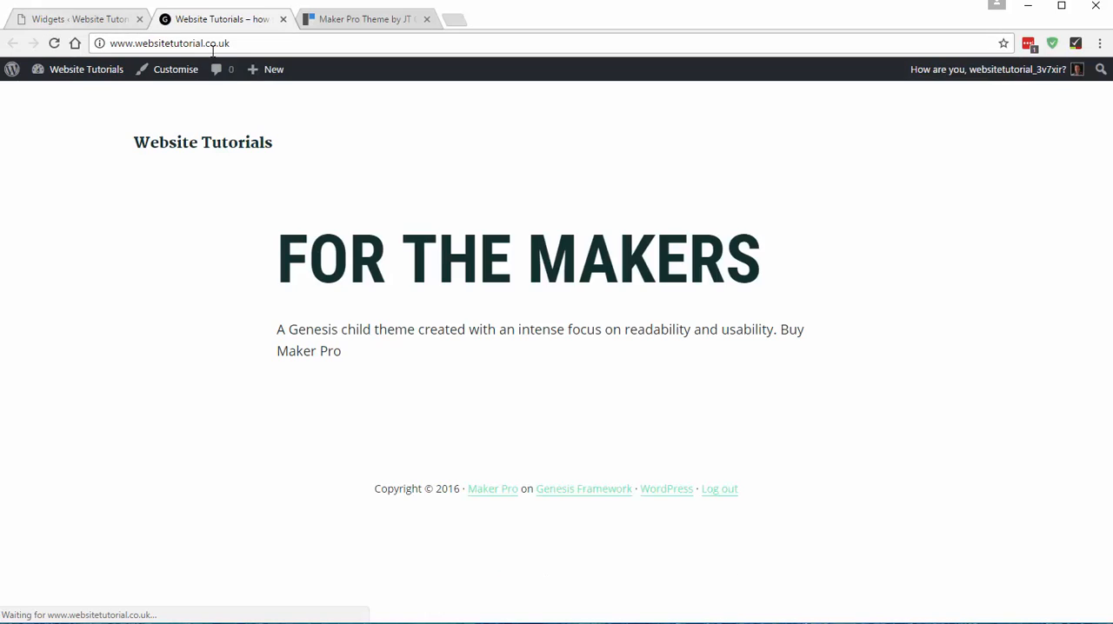
# - Examine how the "For the makers" heading, intro sentence and "Buy Maker Pro" text are laid out on the live home page
pyautogui.moveTo(288, 254); pyautogui.dragTo(772, 296)
pyautogui.click(472, 373)
pyautogui.moveTo(343, 351); pyautogui.dragTo(276, 329)
pyautogui.click(427, 393)
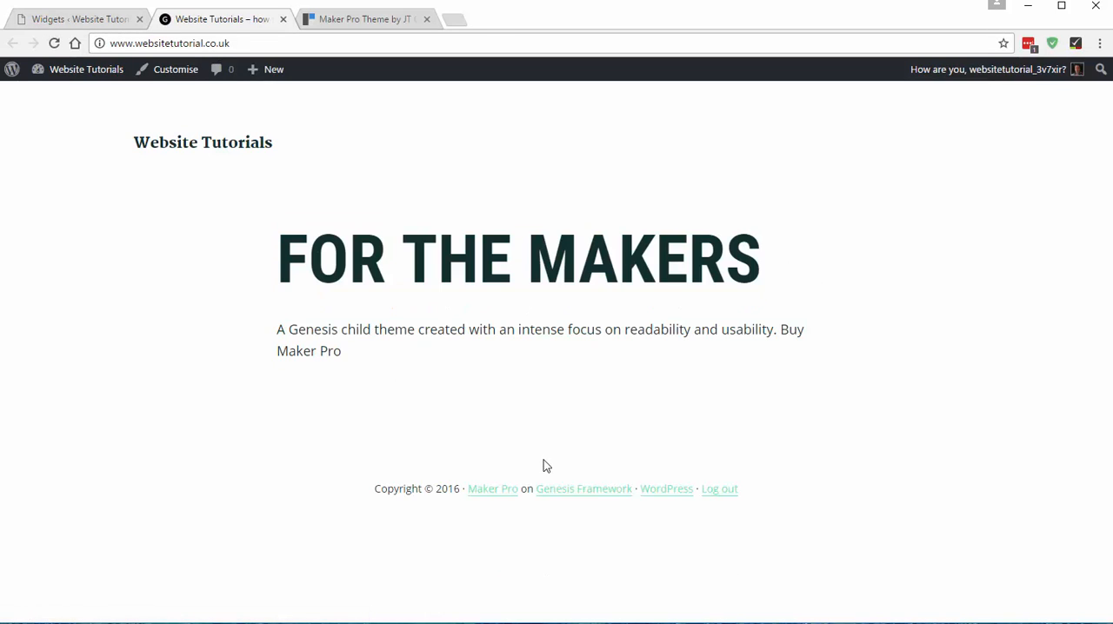
pyautogui.moveTo(287, 415)
pyautogui.mouseDown()
pyautogui.moveTo(452, 422)
pyautogui.moveTo(278, 400)
pyautogui.mouseUp()
pyautogui.click(416, 417)
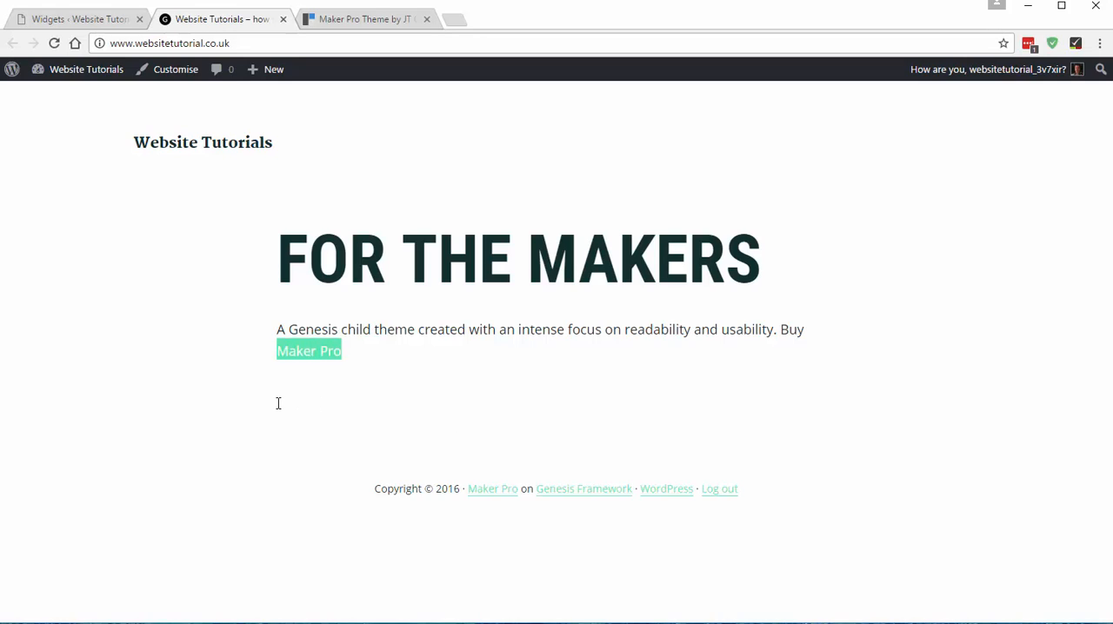
pyautogui.click(459, 400)
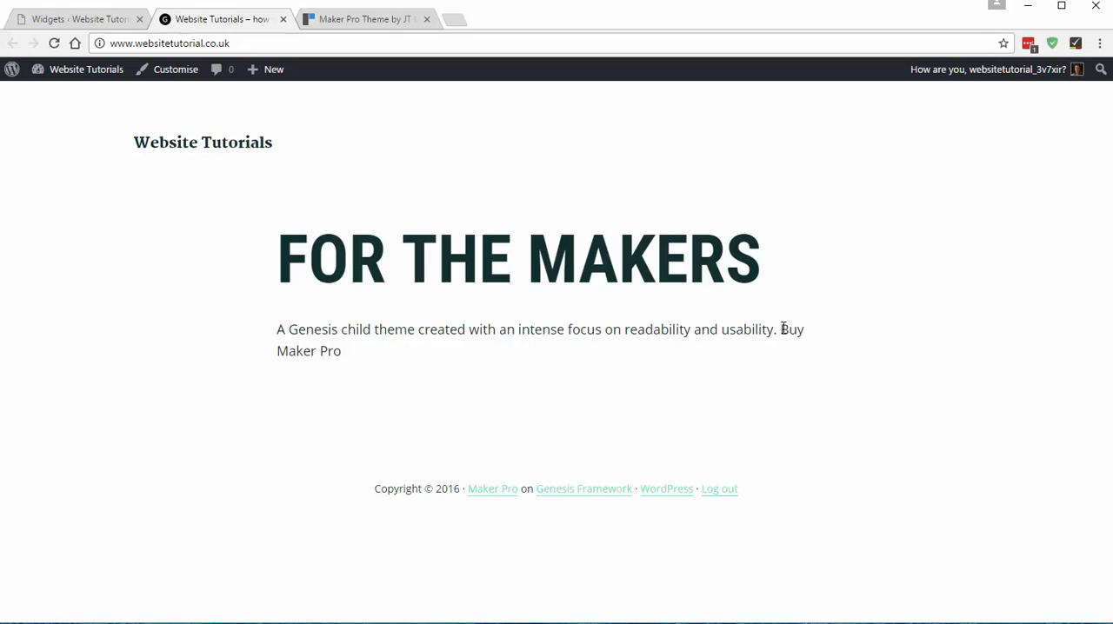
pyautogui.moveTo(780, 329); pyautogui.dragTo(799, 353)
pyautogui.click(787, 331)
# - Compare the styling of the intro text on the Maker Pro demo with the live home page
pyautogui.click(342, 20)
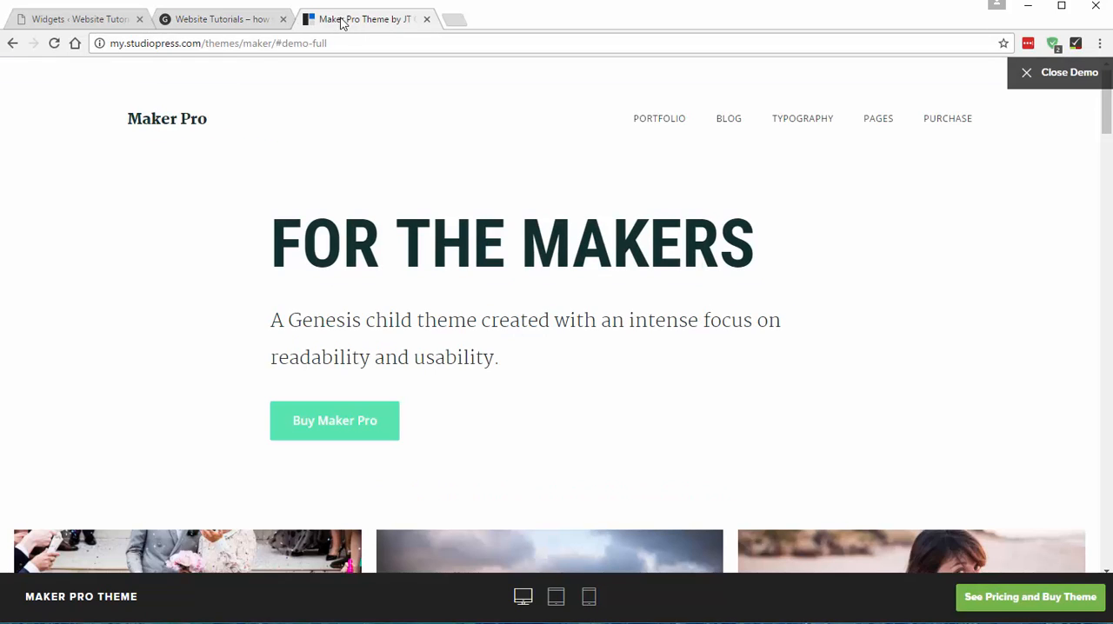
pyautogui.moveTo(272, 319); pyautogui.dragTo(580, 384)
pyautogui.click(580, 384)
pyautogui.click(258, 19)
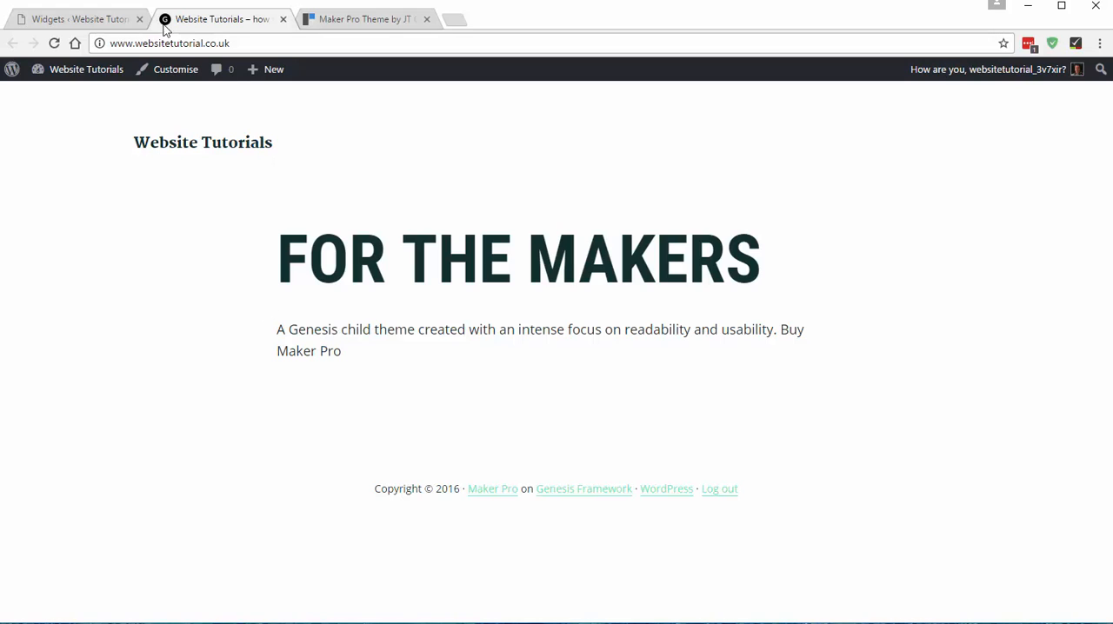
# - Return to the Widgets page and place the text cursor before the intro sentence in the "For the makers" widget content
pyautogui.click(100, 24)
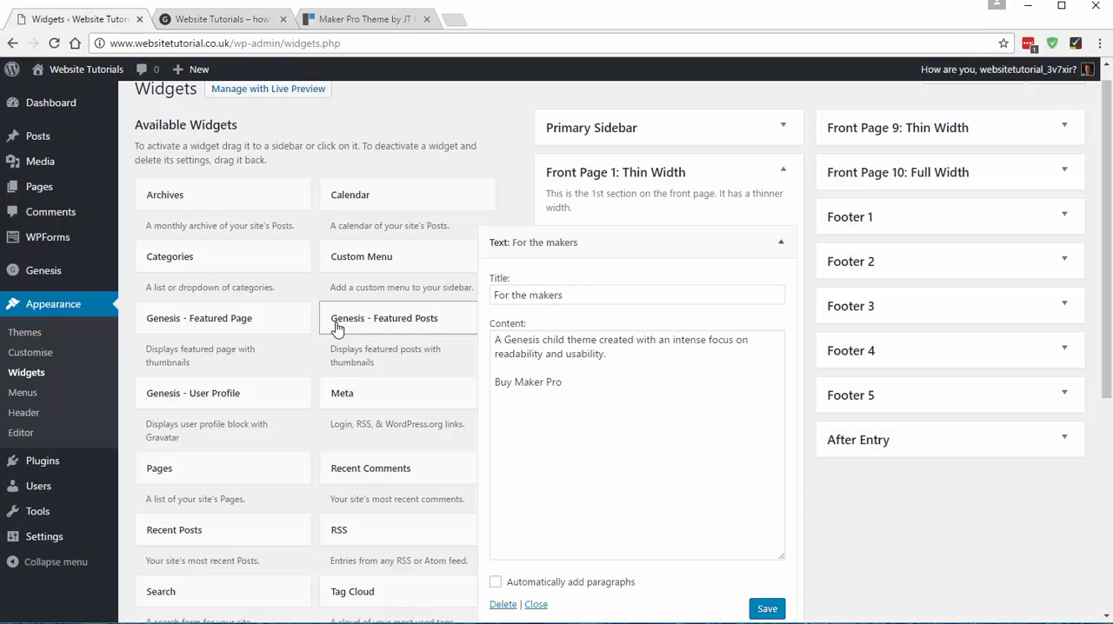
pyautogui.click(496, 341)
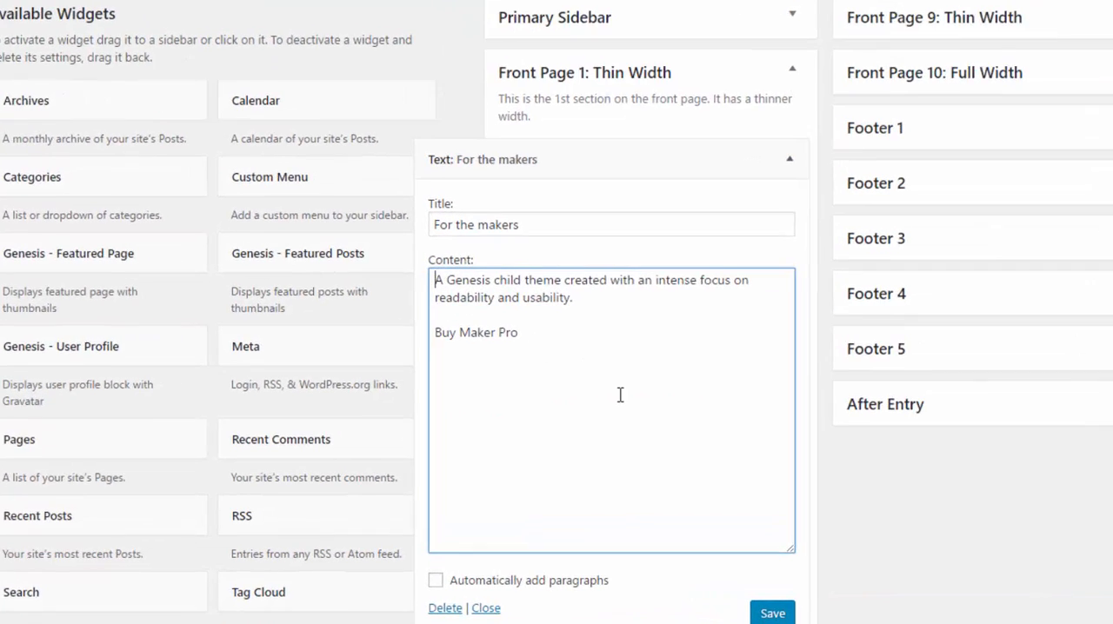
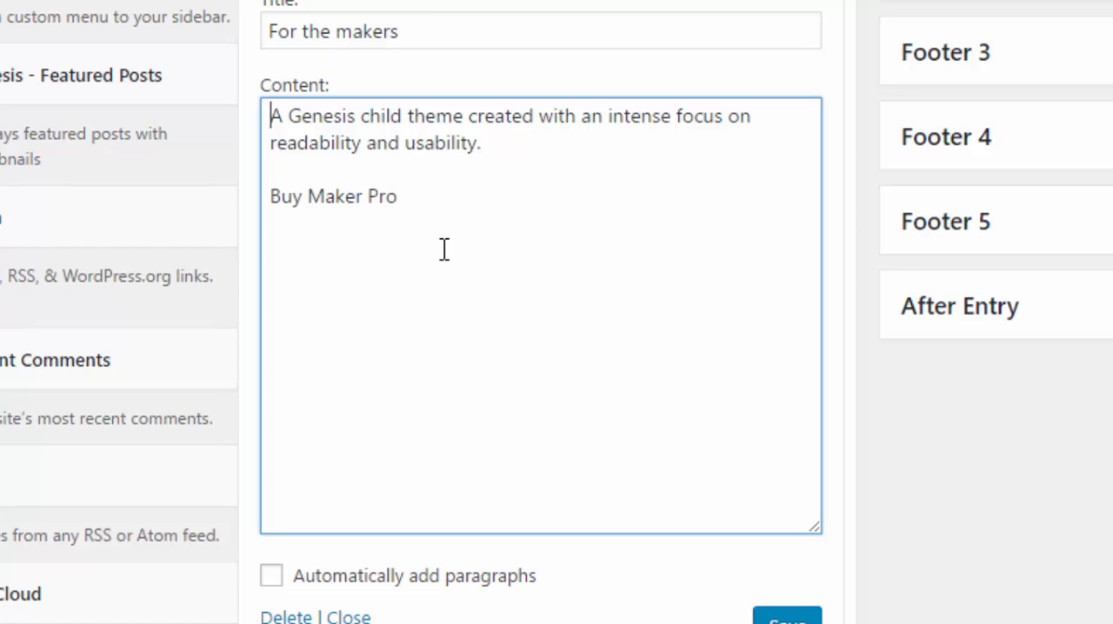
# - Wrap the intro sentence in the "For the makers" widget content in <p class="intro"> and </p> tags
pyautogui.write('<p cl')
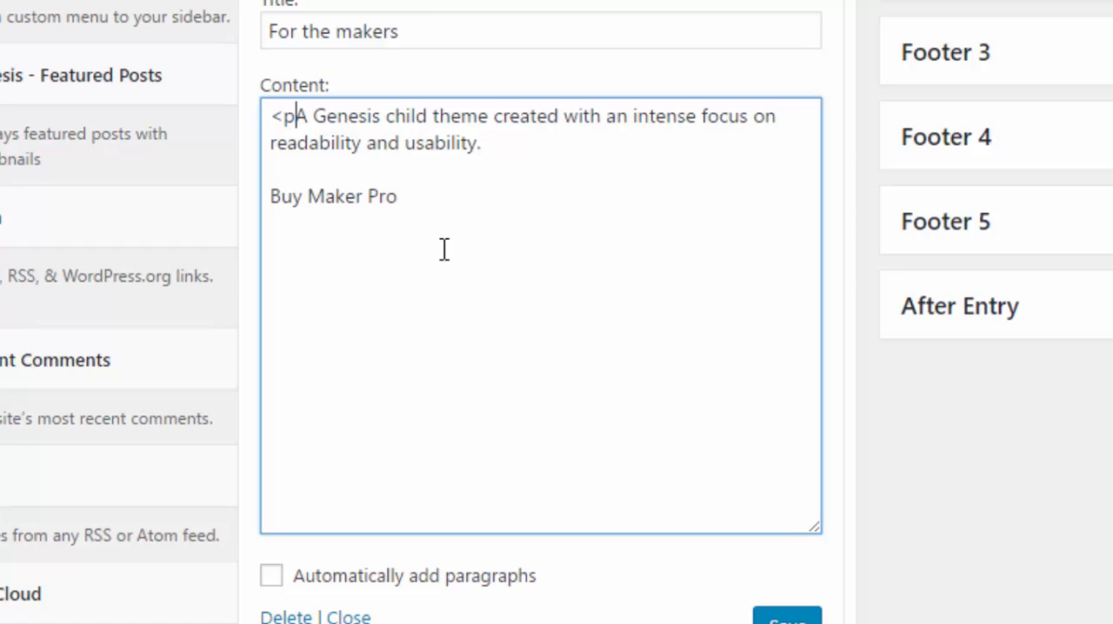
pyautogui.write('ass')
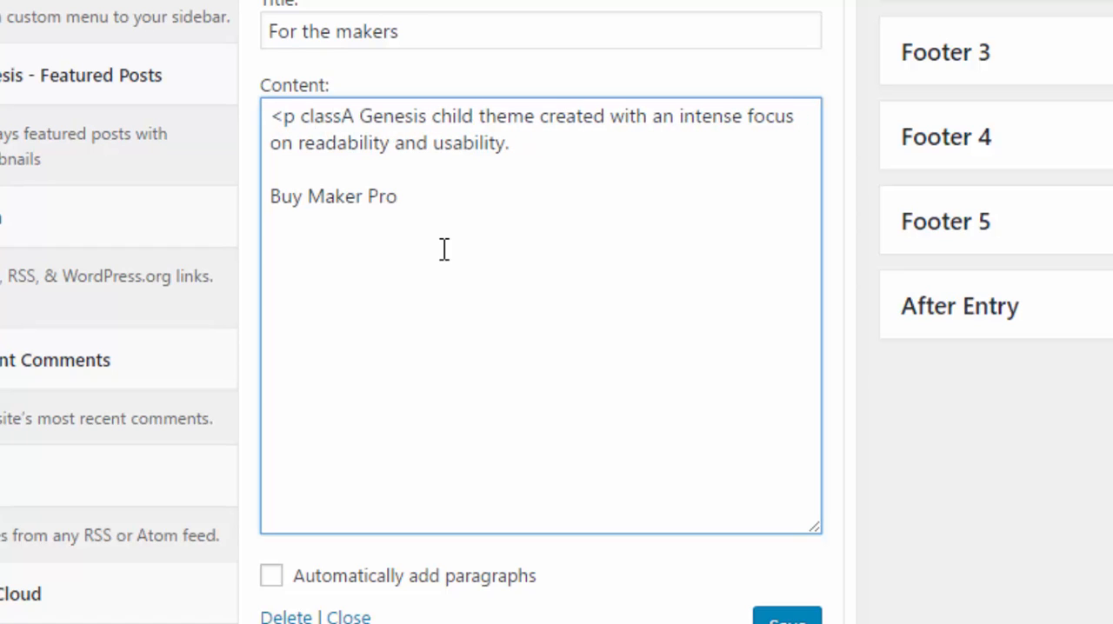
pyautogui.write('="')
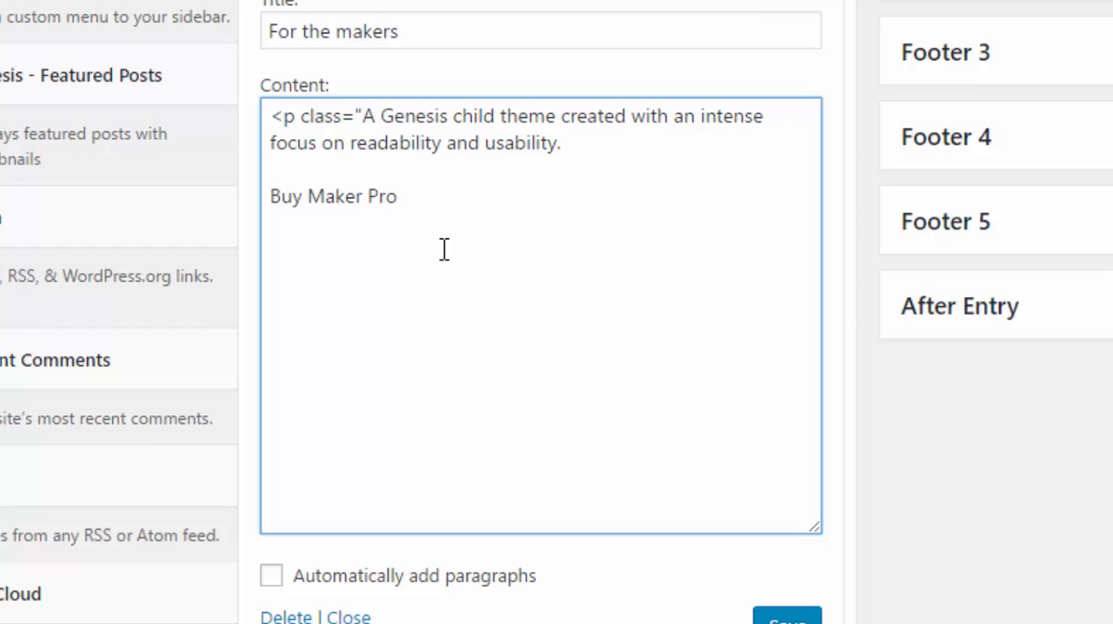
pyautogui.write('inr')
pyautogui.press('BackSpace')
pyautogui.write('tro')
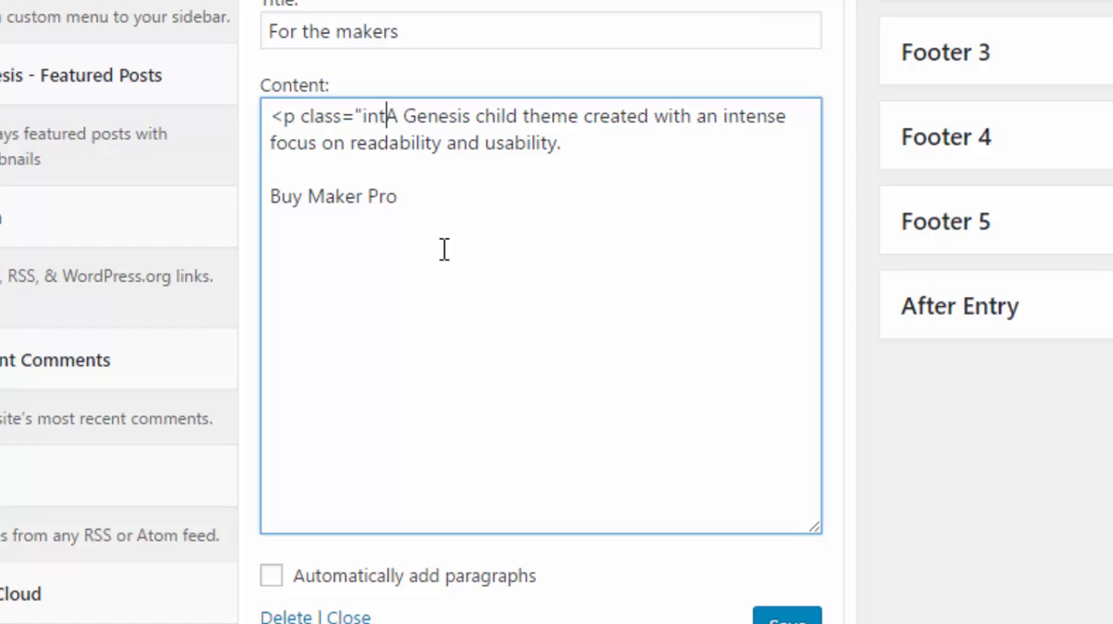
pyautogui.write('">')
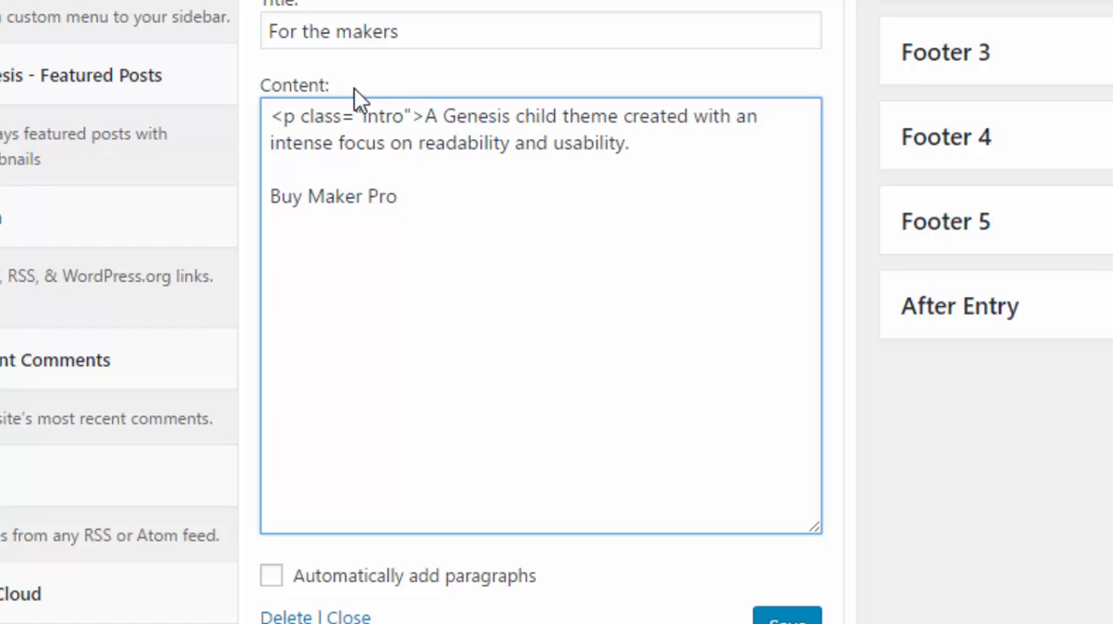
pyautogui.moveTo(364, 115); pyautogui.dragTo(406, 119)
pyautogui.click(681, 153)
pyautogui.write('</p>')
# - Start a link tag before "Buy Maker Pro" with target="_blank" and an opened href attribute
pyautogui.click(270, 190)
pyautogui.write('<a')
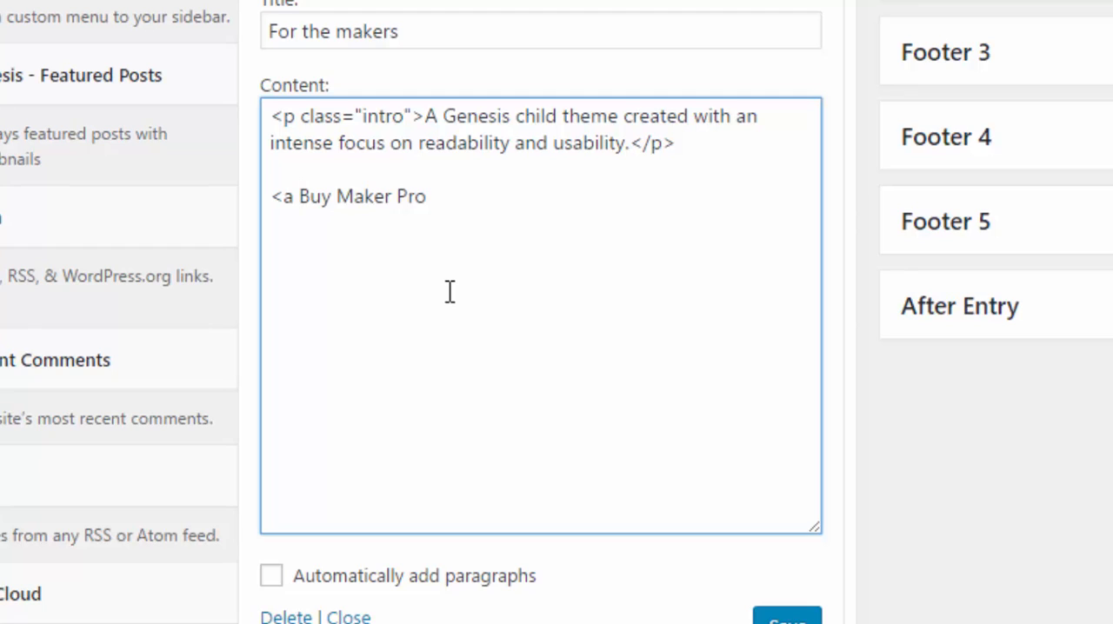
pyautogui.write(' target')
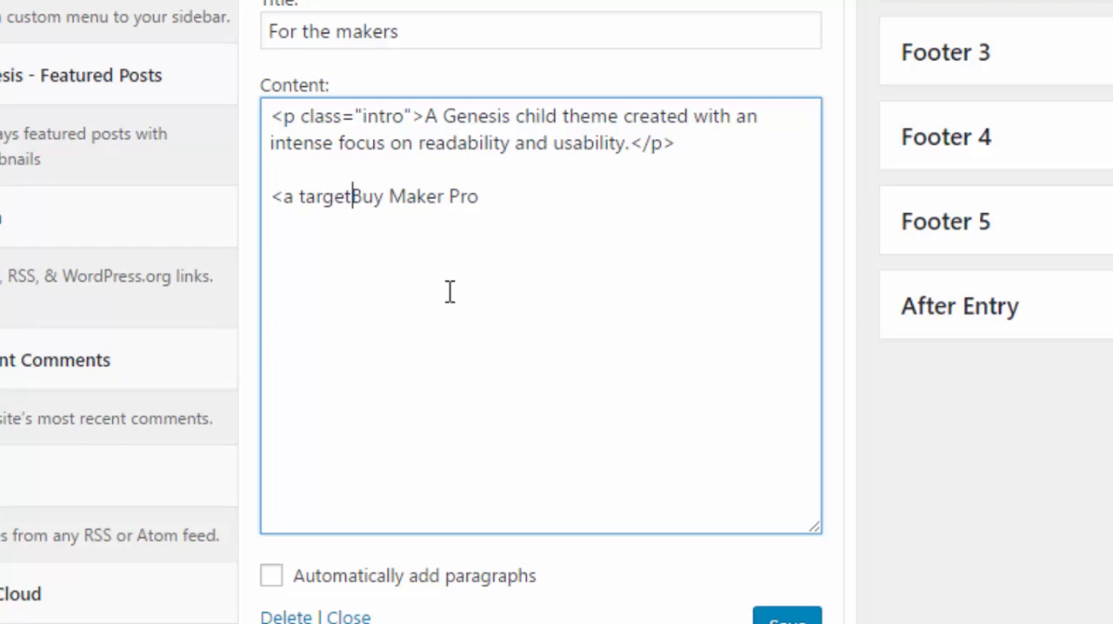
pyautogui.write('="_bl')
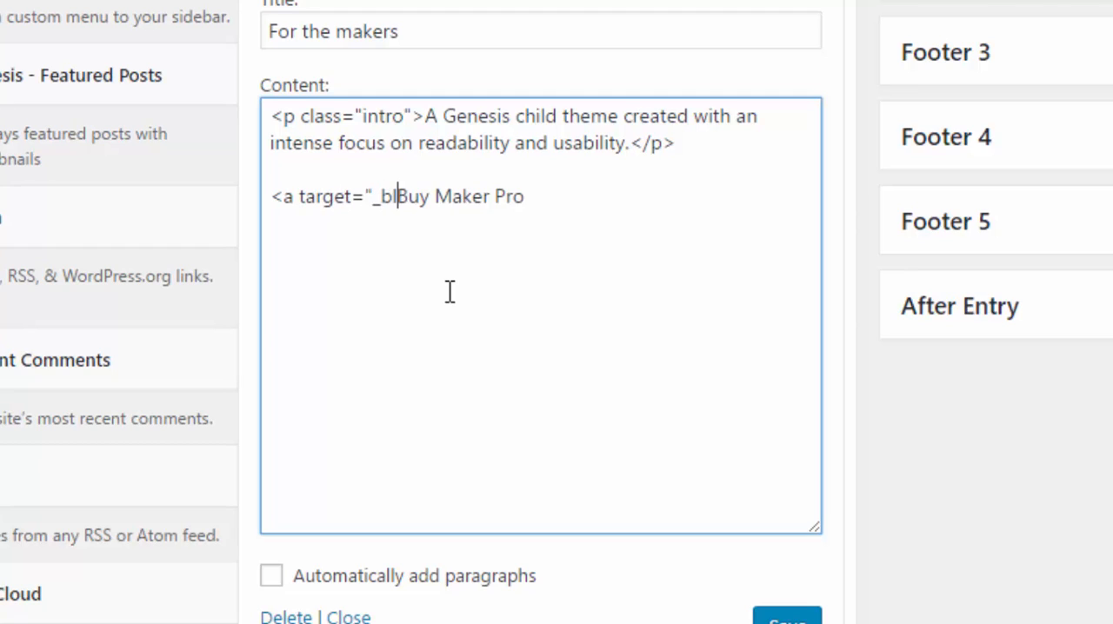
pyautogui.write('ank"')
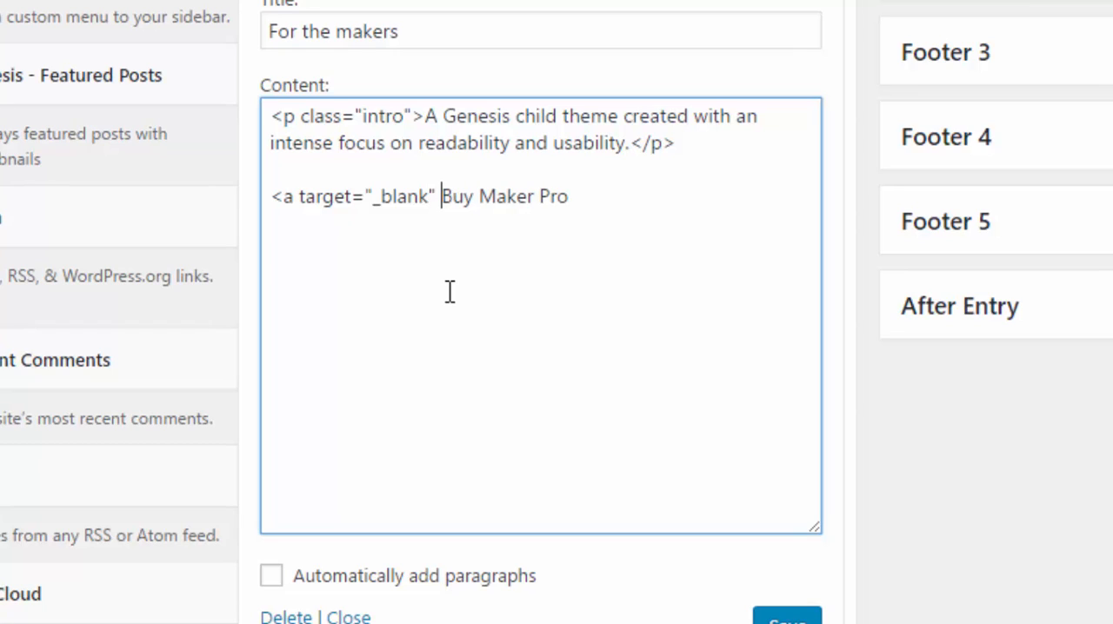
pyautogui.write(' href')
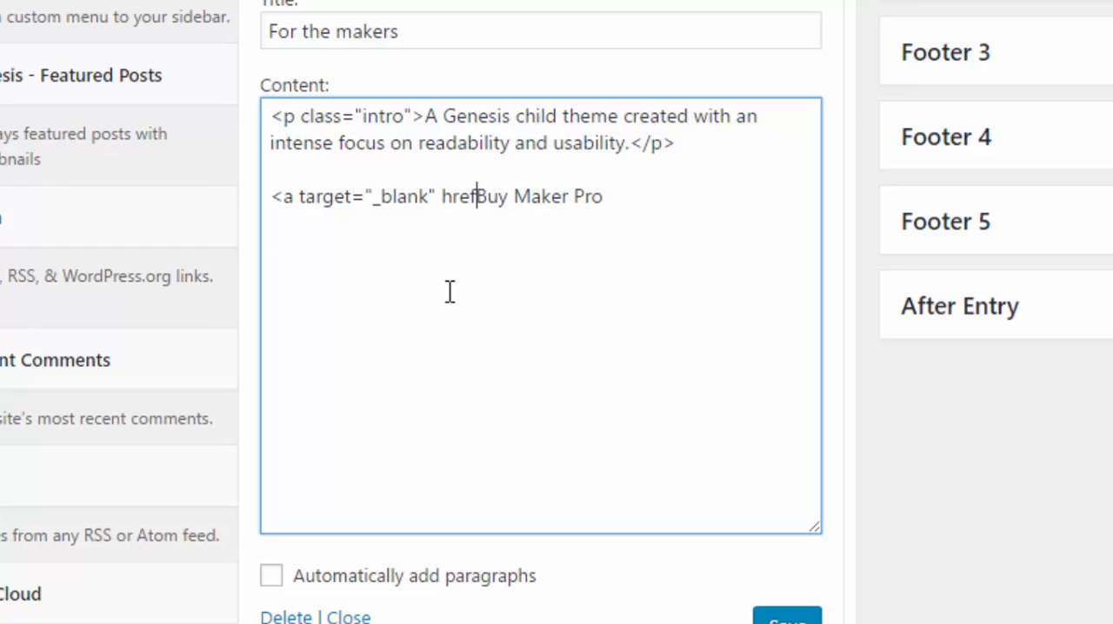
pyautogui.write('="')
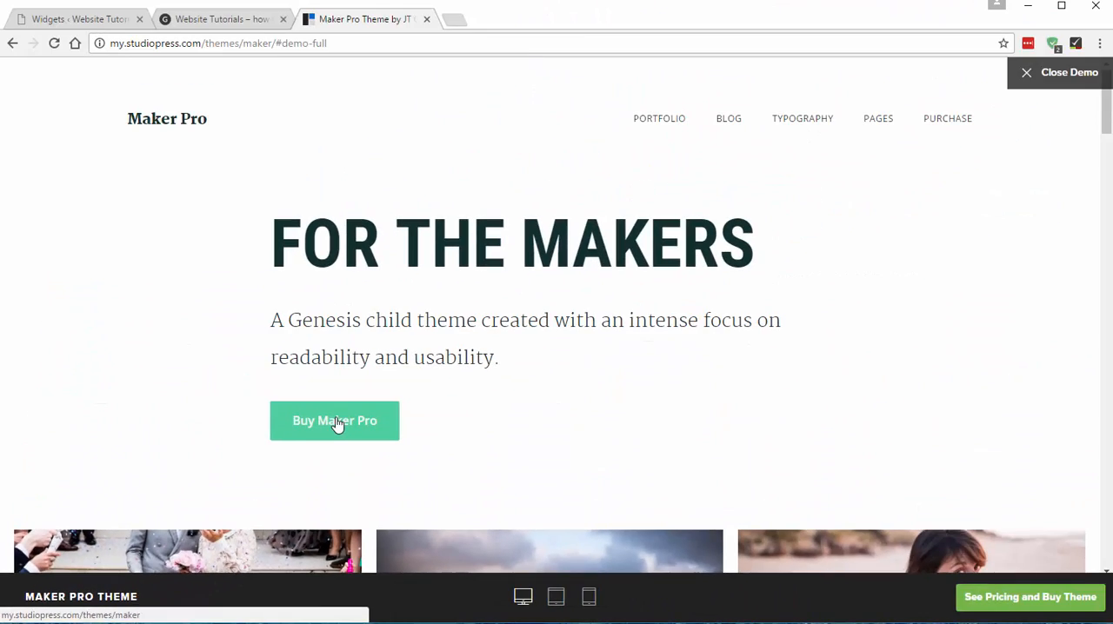
pyautogui.click(338, 424)
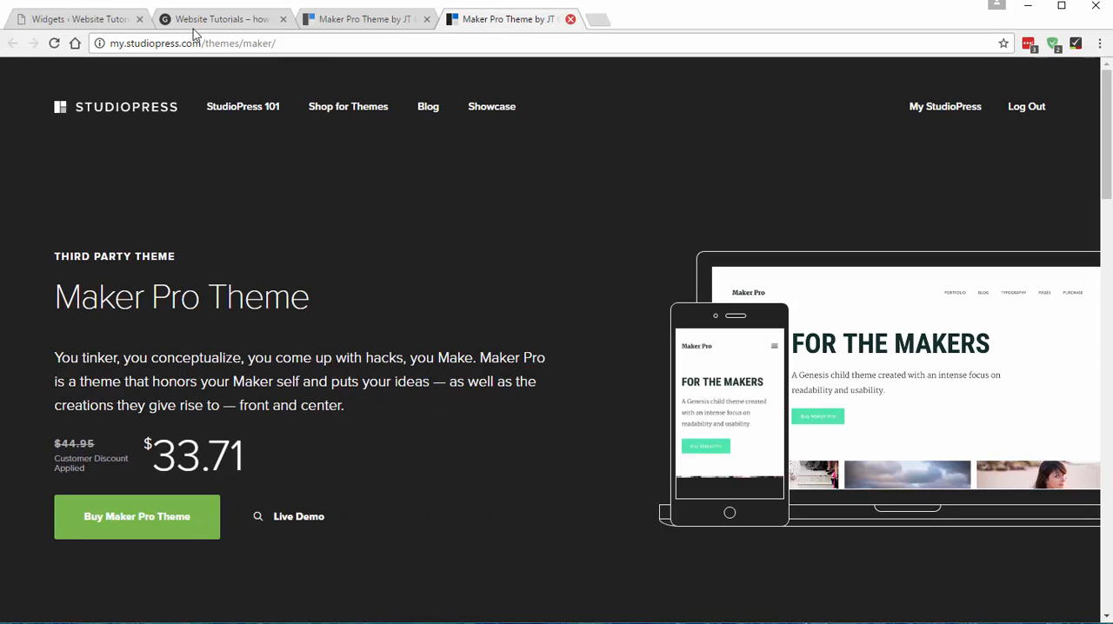
pyautogui.moveTo(296, 42); pyautogui.dragTo(106, 43)
pyautogui.hotkey('ctrl', 'c')
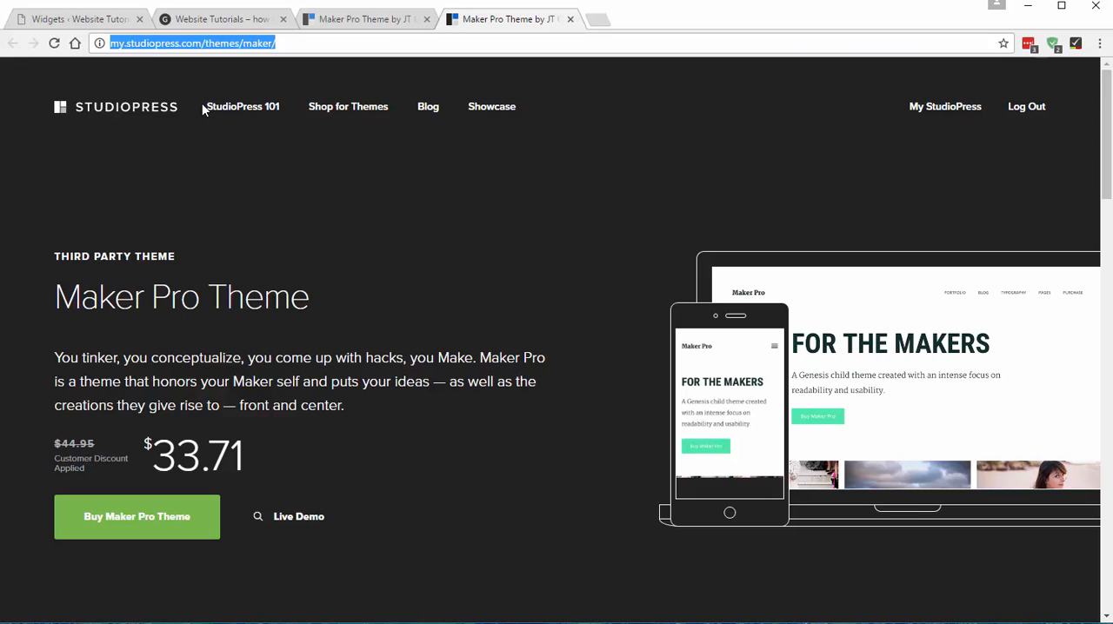
pyautogui.click(571, 19)
pyautogui.click(69, 18)
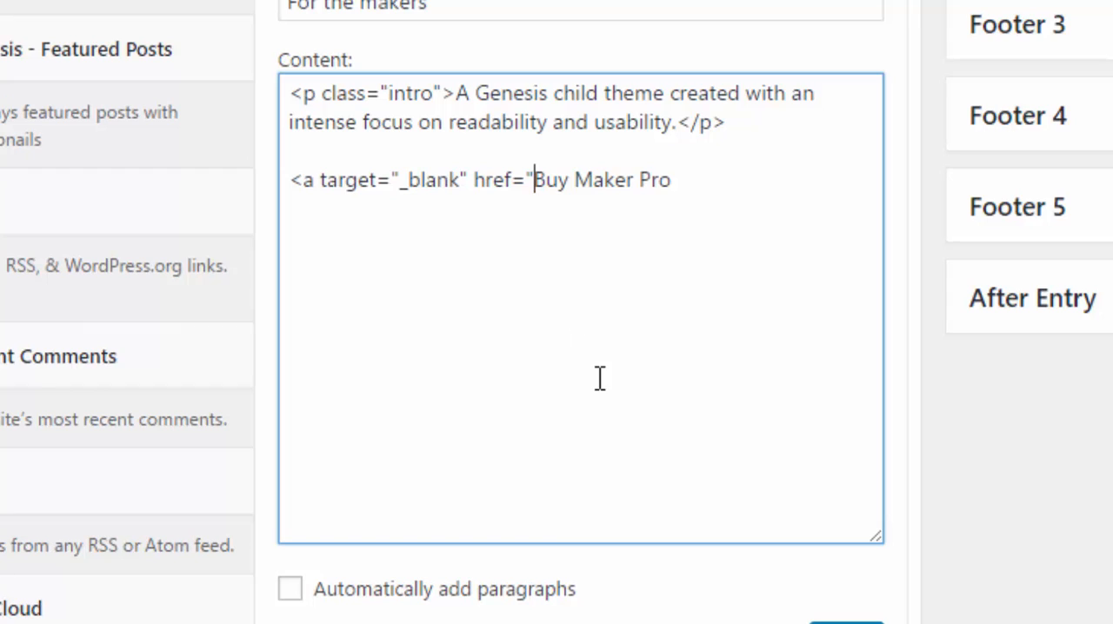
pyautogui.hotkey('ctrl', 'v')
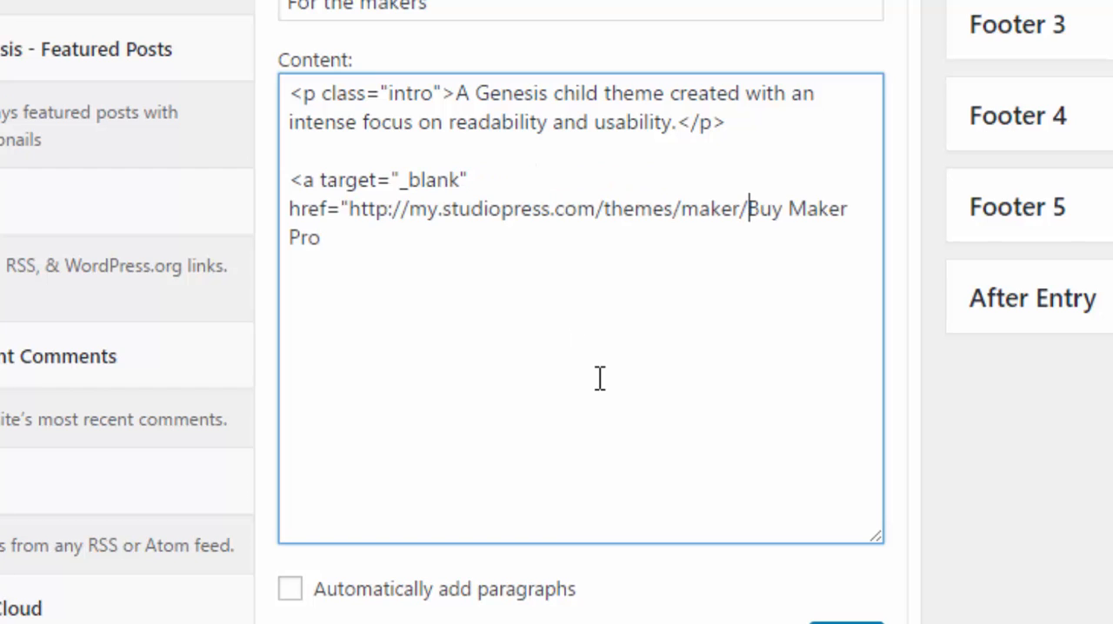
pyautogui.write('"')
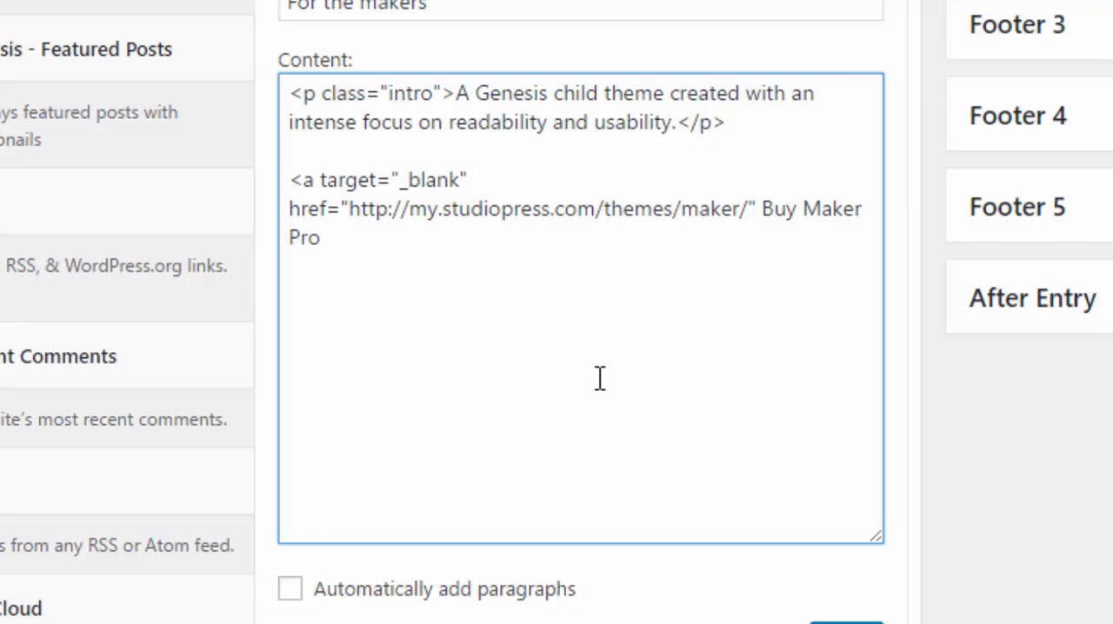
pyautogui.write(' class=')
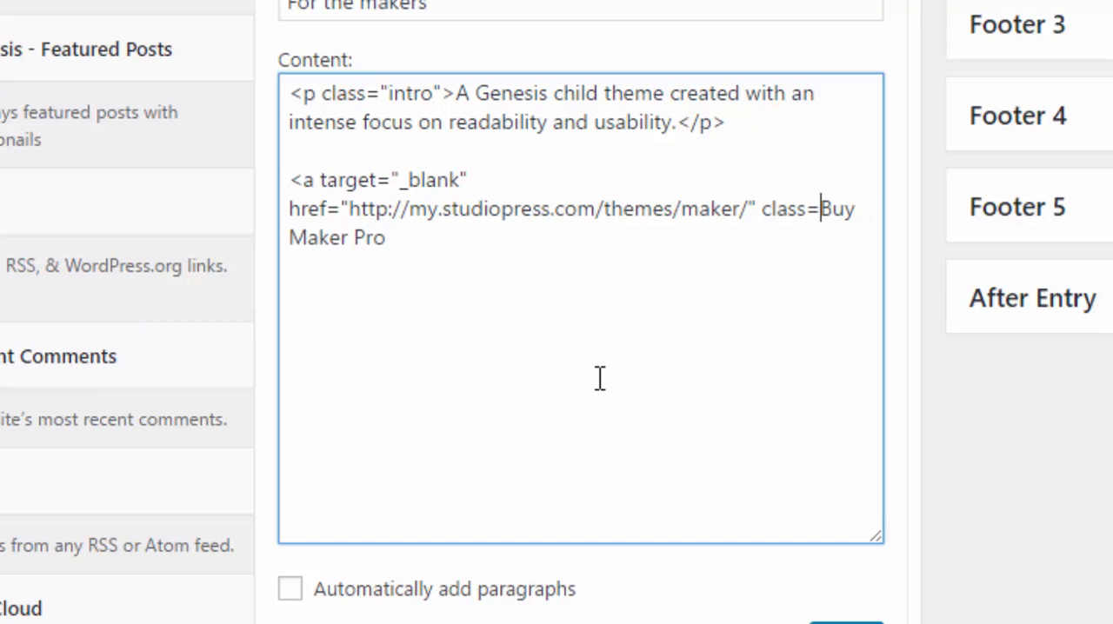
pyautogui.write('"button"')
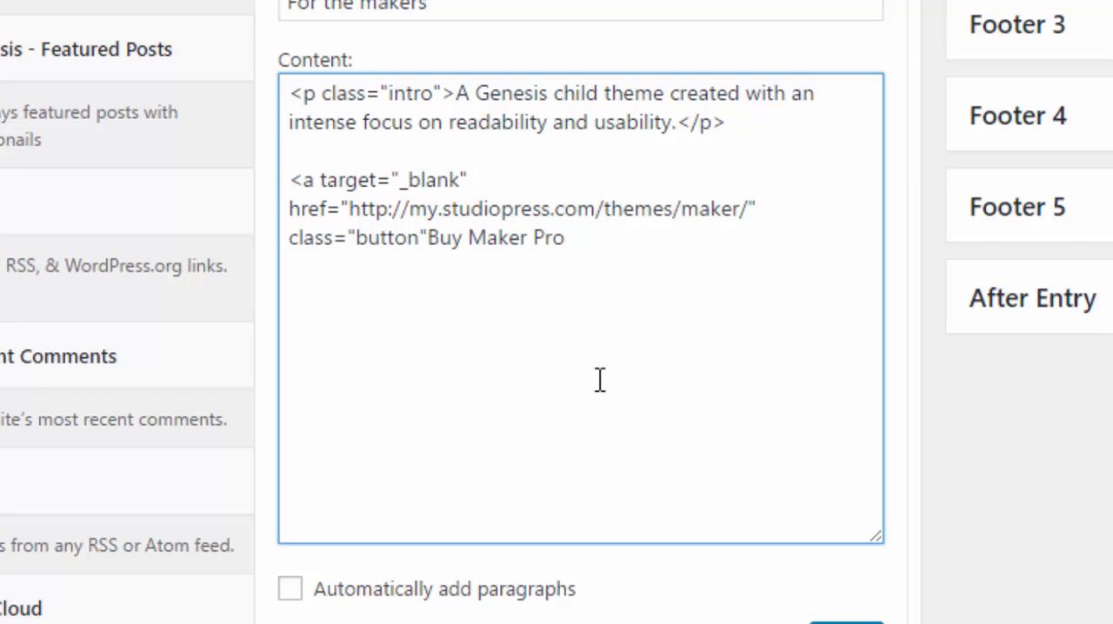
pyautogui.write('>')
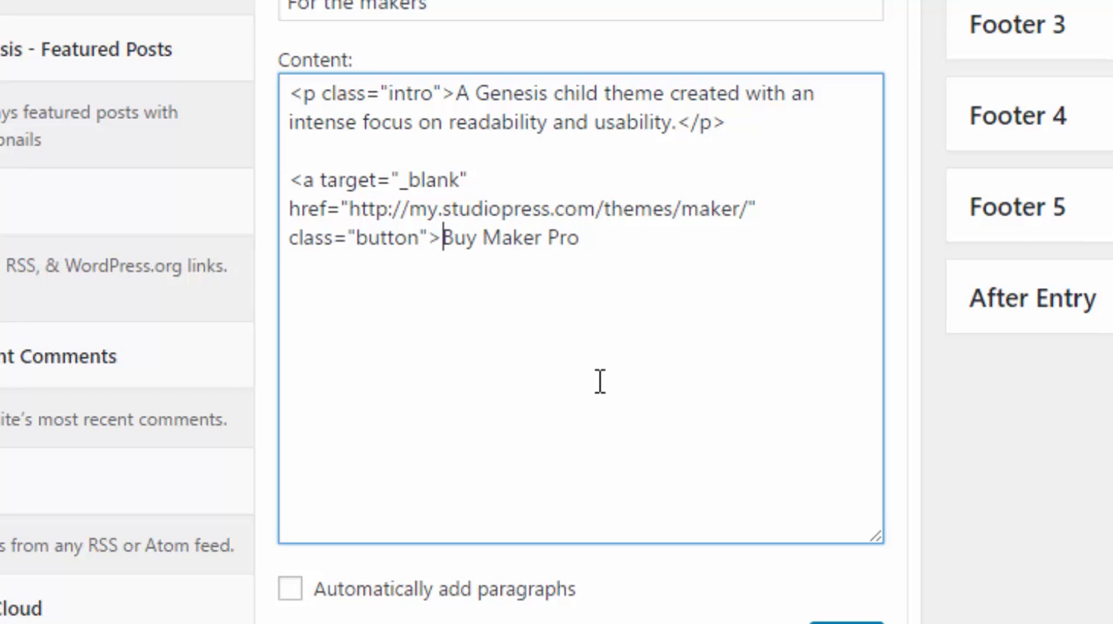
# - Give the link class="button" and close it with </a> after "Buy Maker Pro"
pyautogui.click(640, 240)
pyautogui.write('</a>')
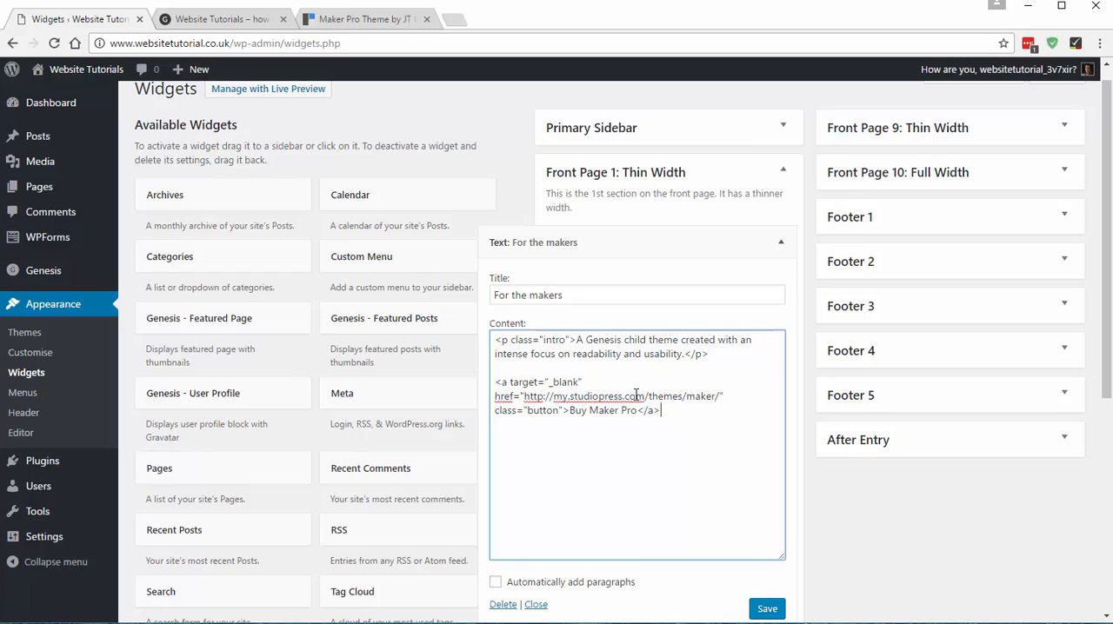
# - Compare the link target of the demo's Buy Maker Pro button with the address in the widget content
pyautogui.click(352, 19)
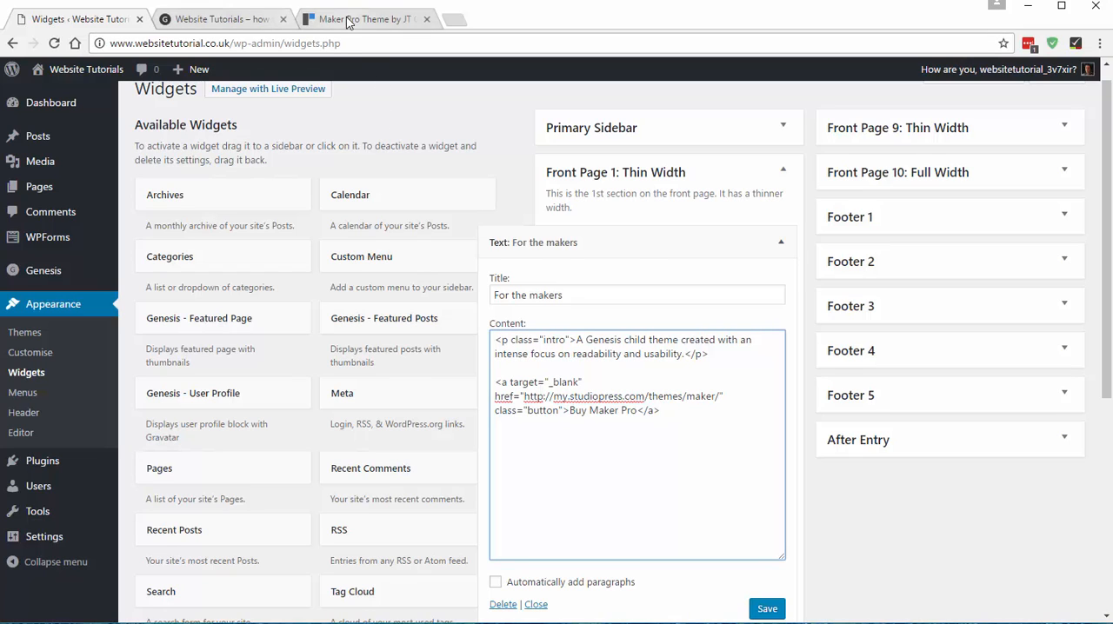
pyautogui.click(84, 7)
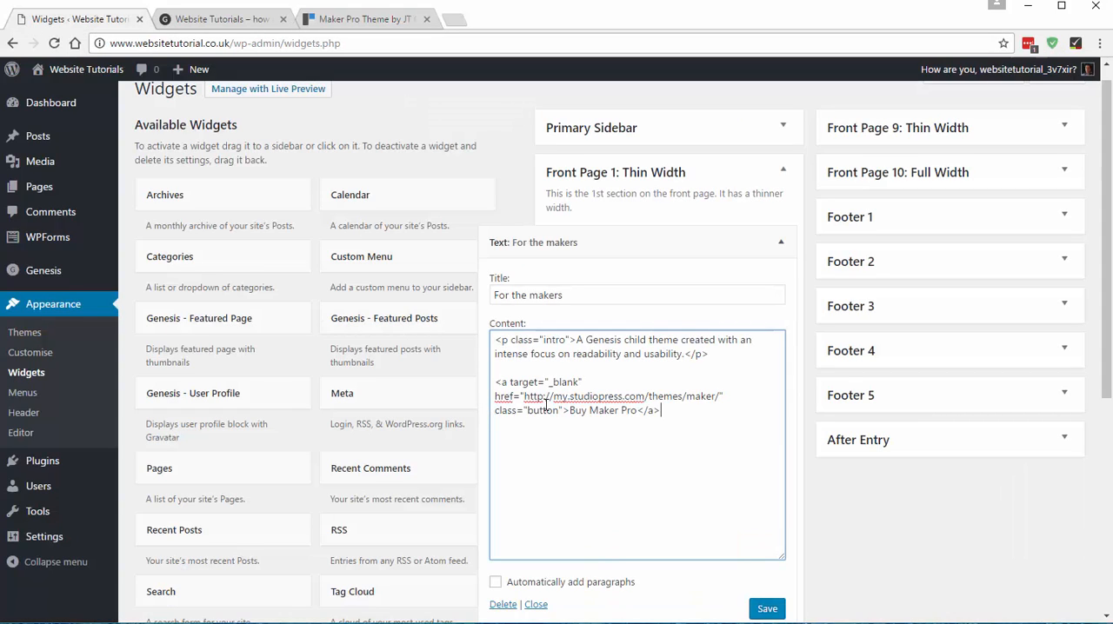
pyautogui.click(330, 19)
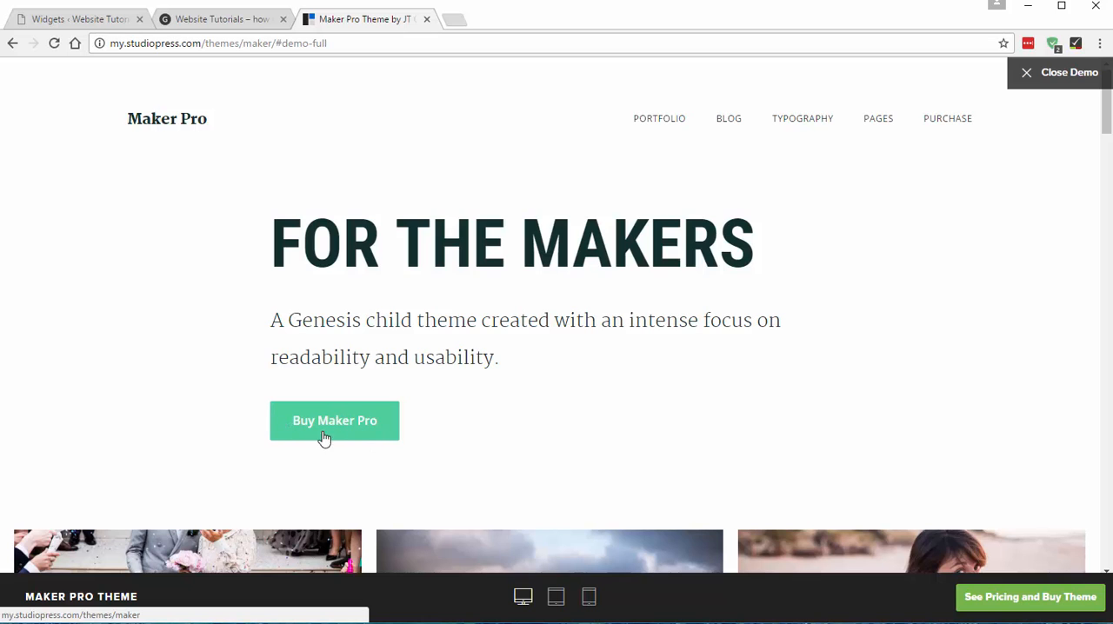
pyautogui.click(84, 19)
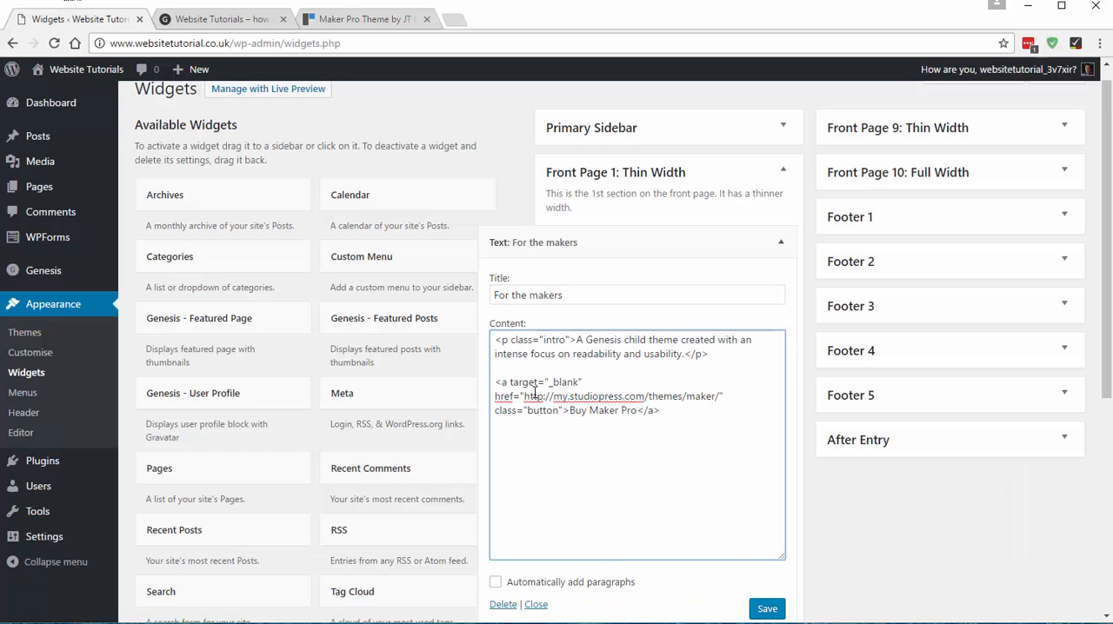
pyautogui.moveTo(523, 395); pyautogui.dragTo(710, 395)
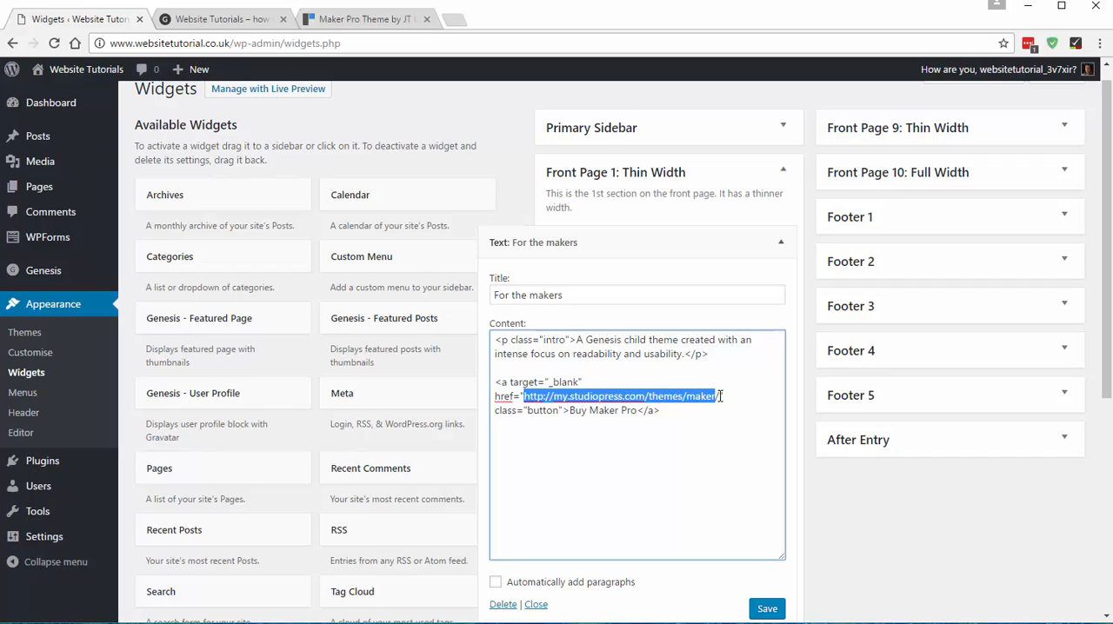
pyautogui.click(665, 470)
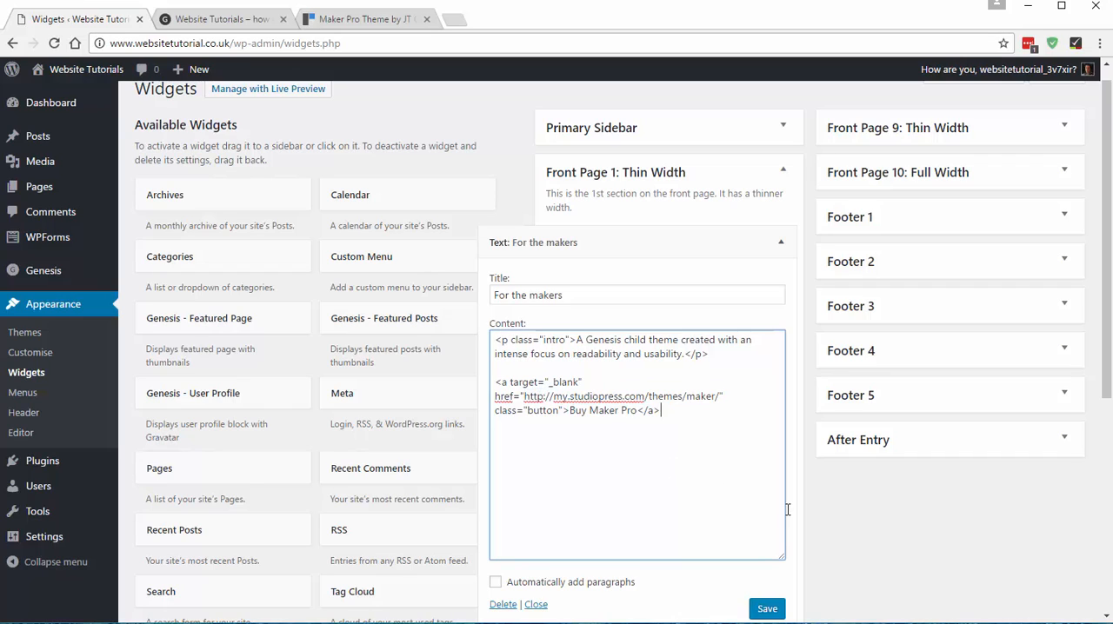
# - Save the "For the makers" text widget and reload the Website Tutorials home page
pyautogui.click(781, 612)
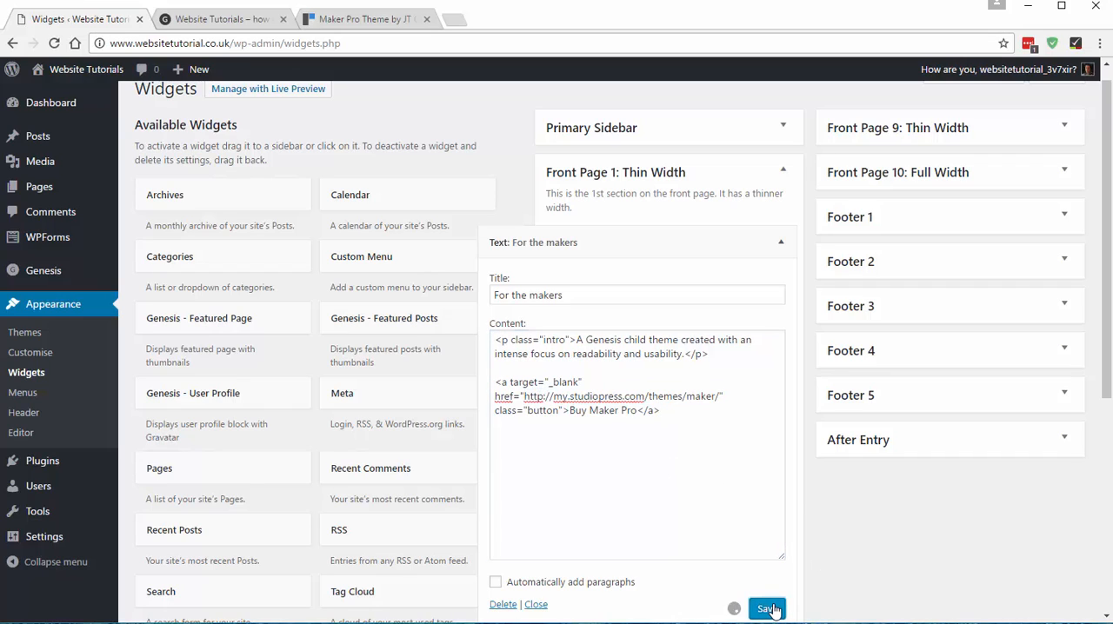
pyautogui.click(226, 20)
pyautogui.click(54, 43)
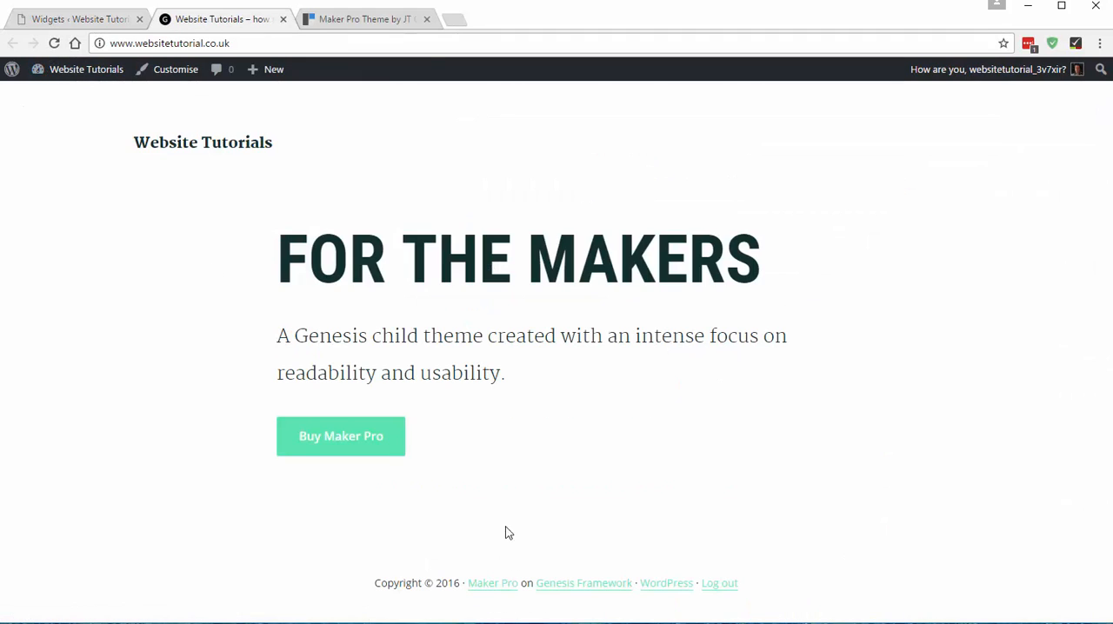
# - Compare the home page with the Maker Pro demo and test its Buy Maker Pro button, closing the page it opens
pyautogui.click(391, 26)
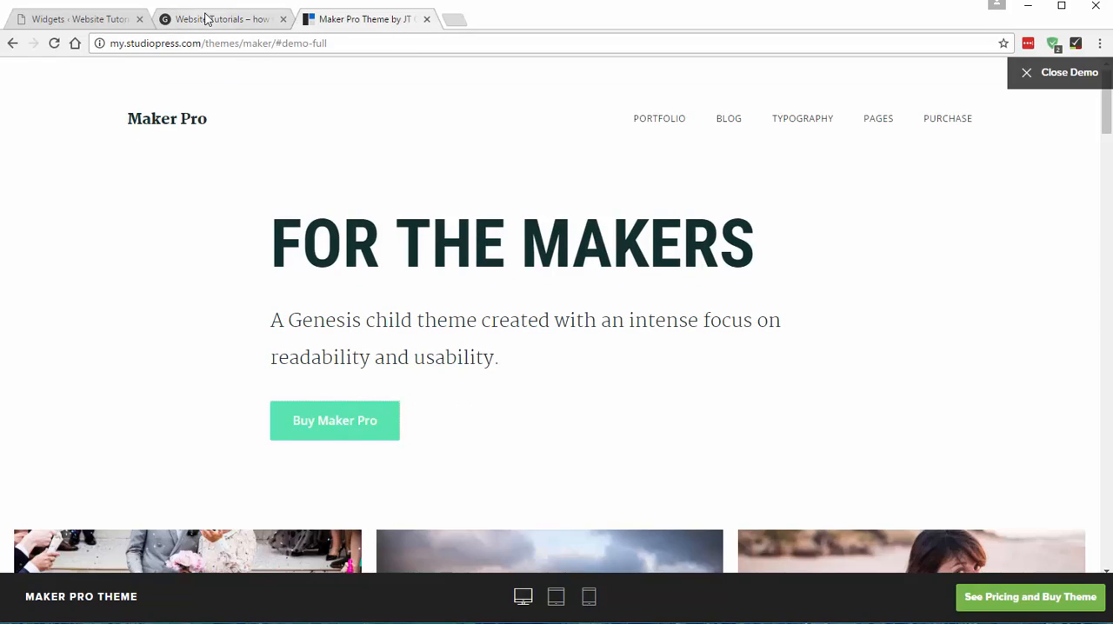
pyautogui.click(206, 16)
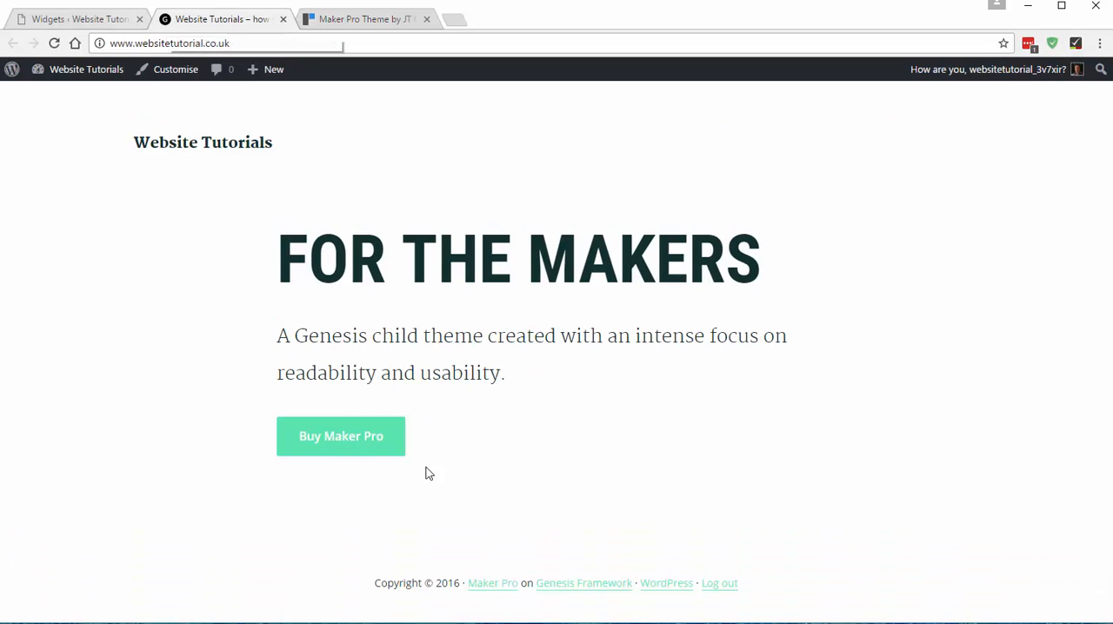
pyautogui.click(338, 438)
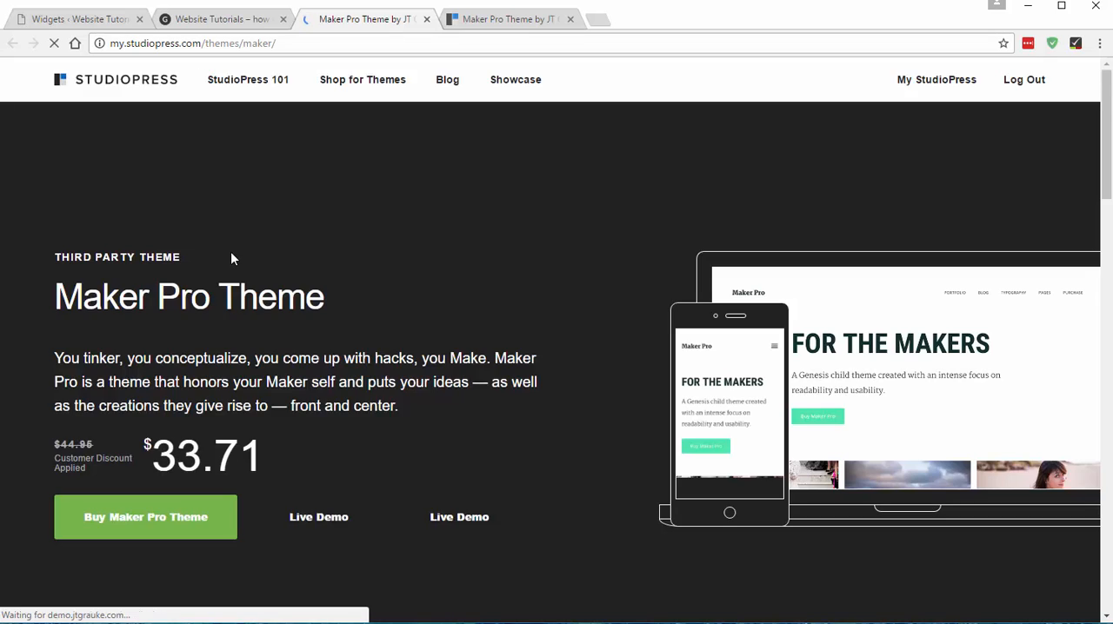
pyautogui.click(426, 19)
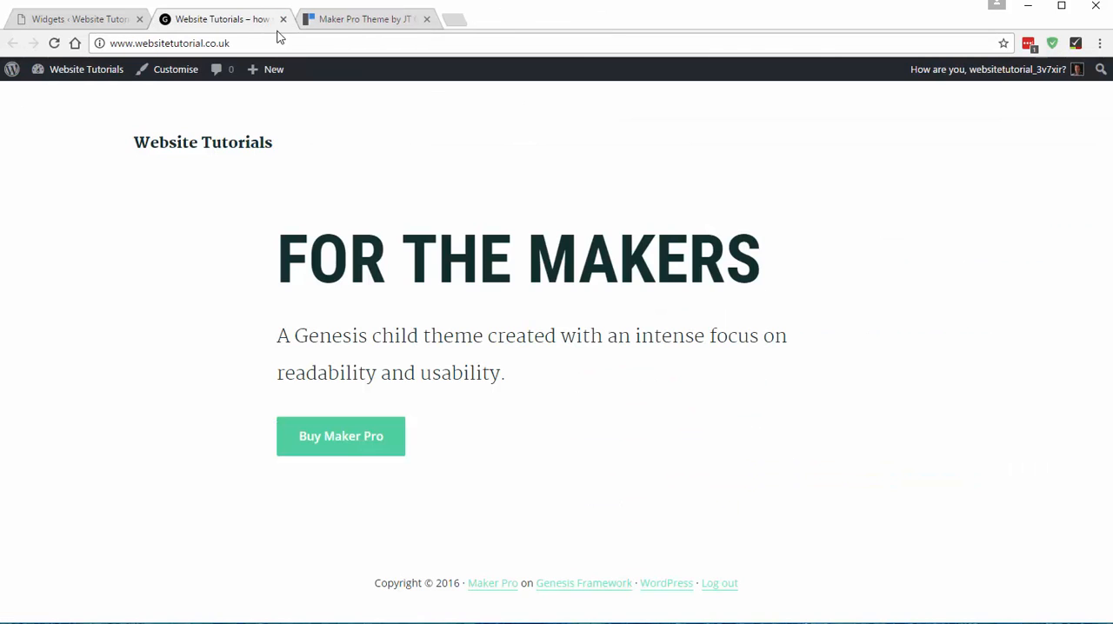
# - Examine the demo's About, Blog and Contact image row below the intro section and check back on the Widgets page
pyautogui.click(368, 19)
pyautogui.scroll(-4, 392, 244)
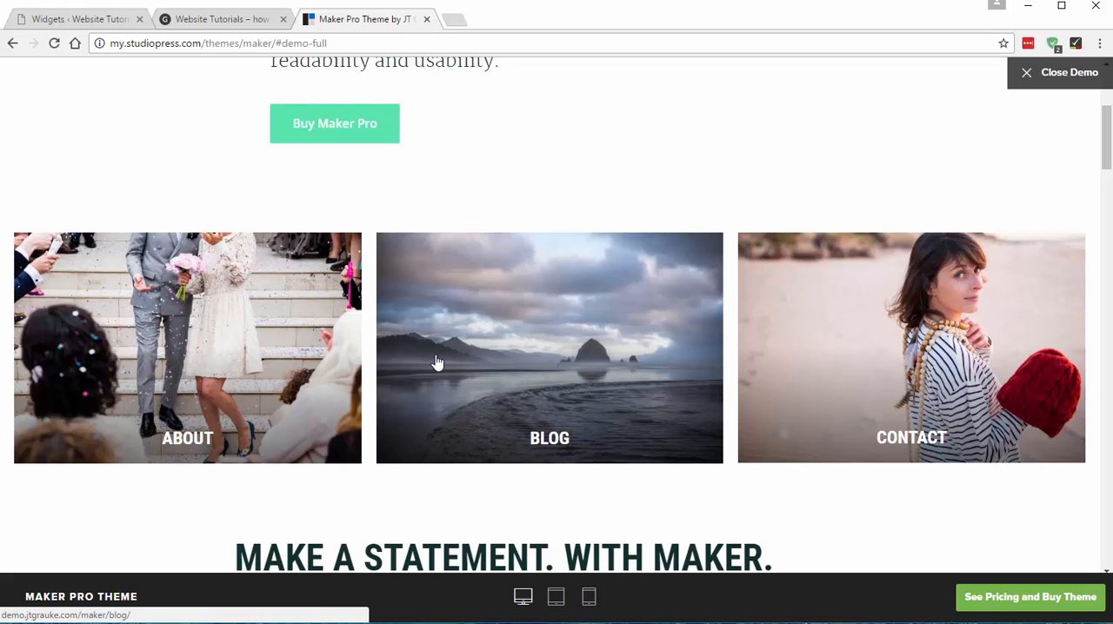
pyautogui.click(172, 18)
pyautogui.click(52, 19)
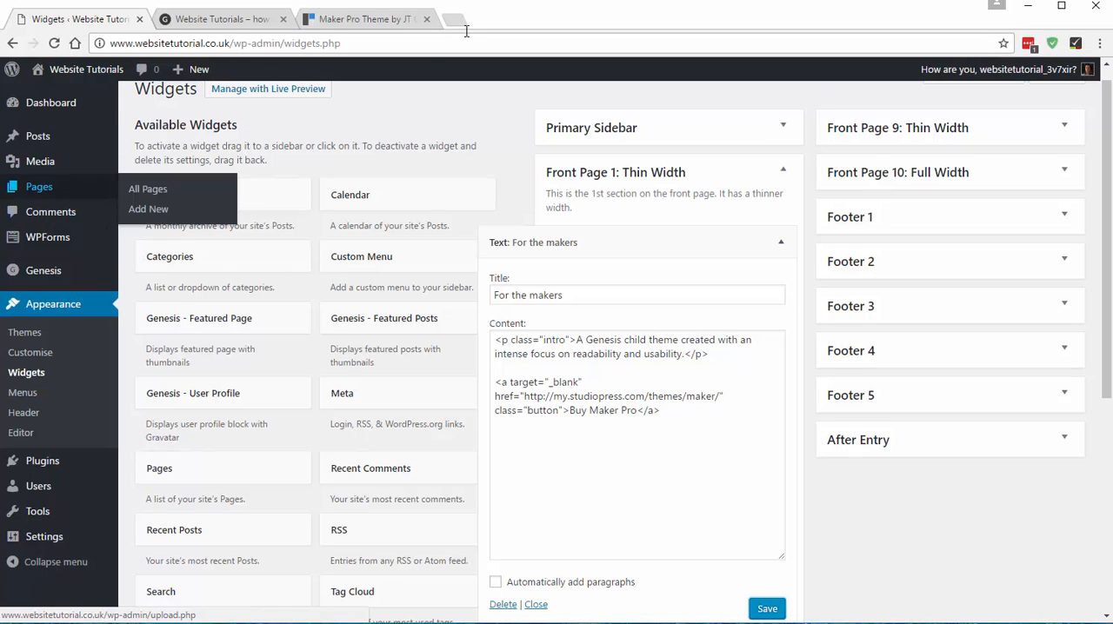
pyautogui.click(323, 17)
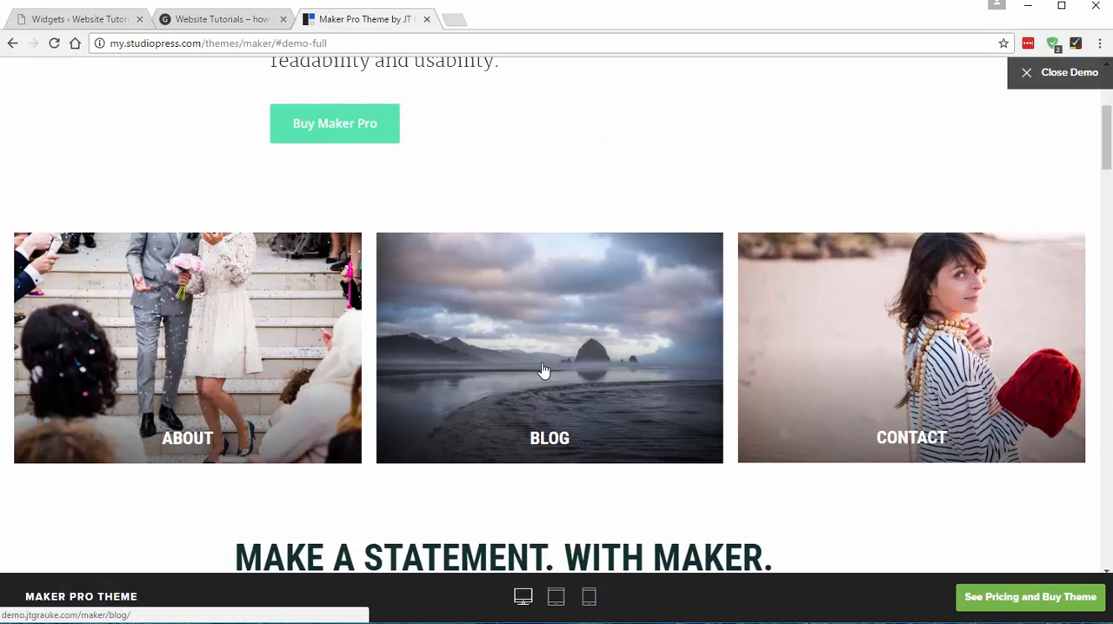
# - Open the site's Pages list in a separate browser tab and start a new page, checking the demo's image row
pyautogui.click(73, 20)
pyautogui.moveTo(56, 194)
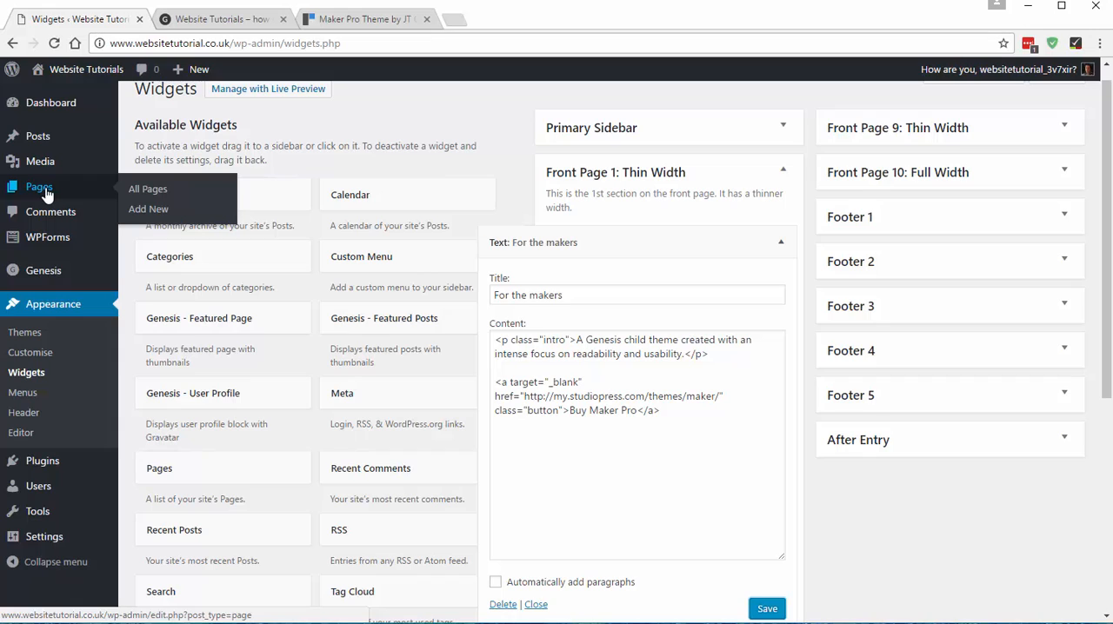
pyautogui.rightClick(149, 197)
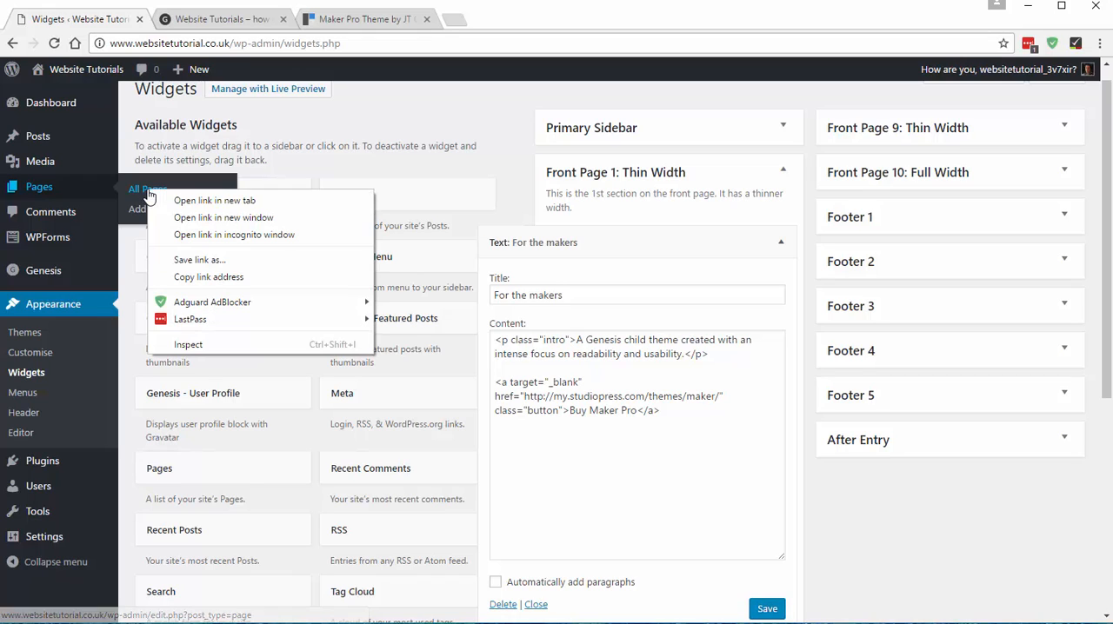
pyautogui.click(214, 201)
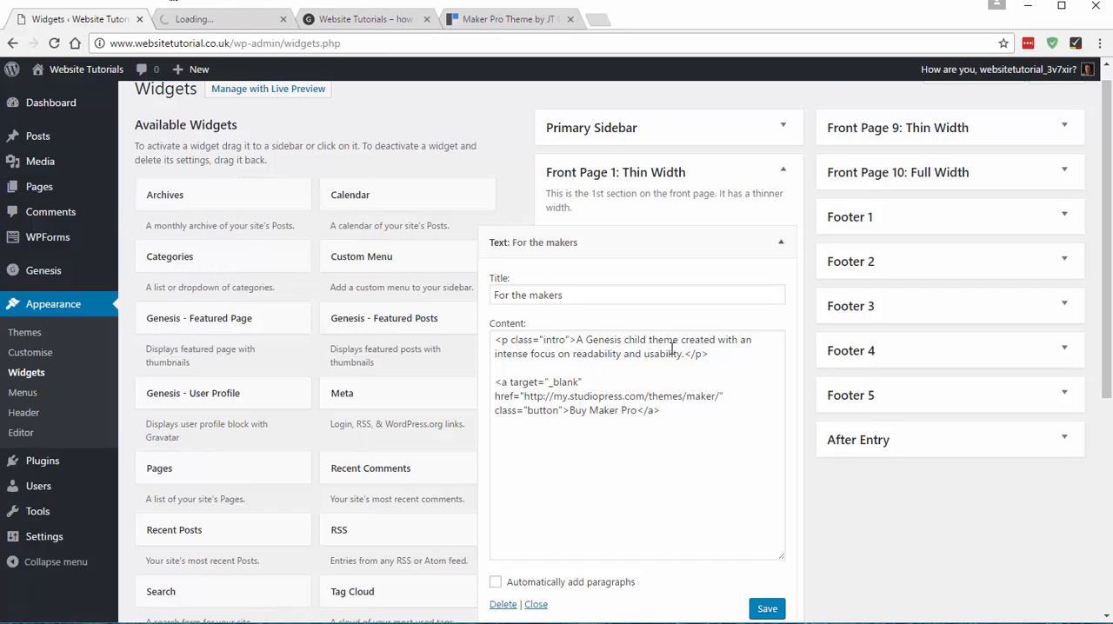
pyautogui.click(225, 20)
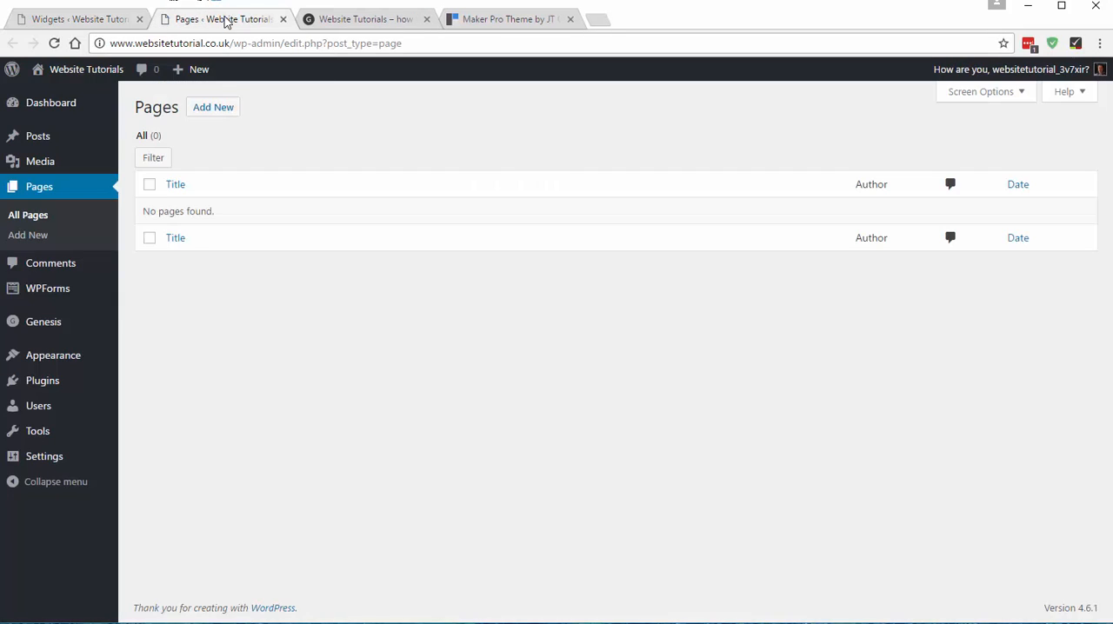
pyautogui.click(213, 112)
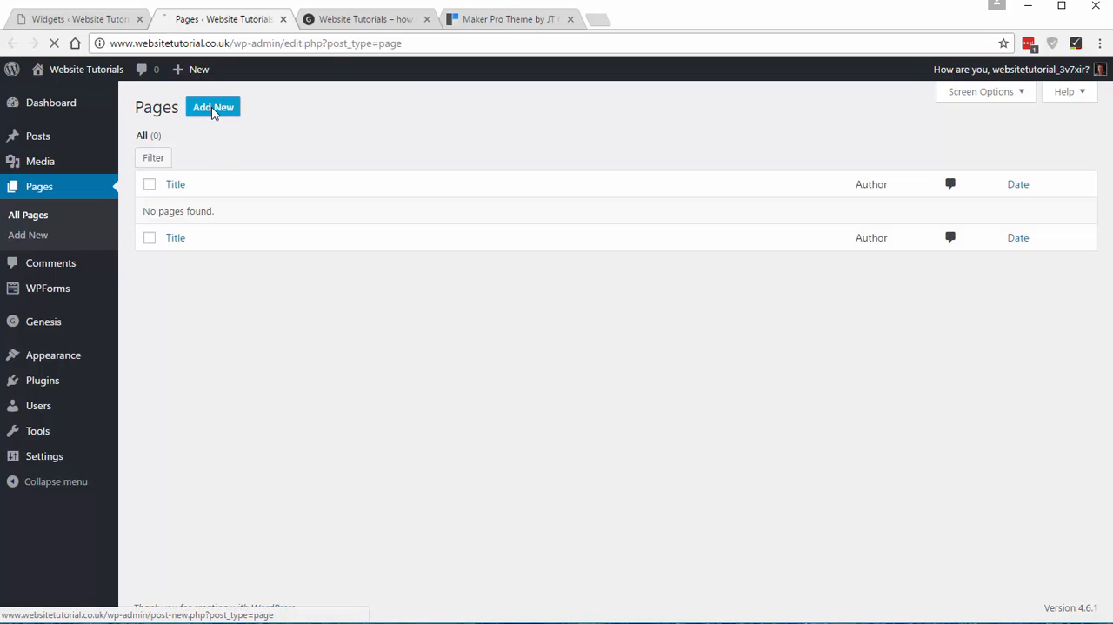
pyautogui.click(522, 19)
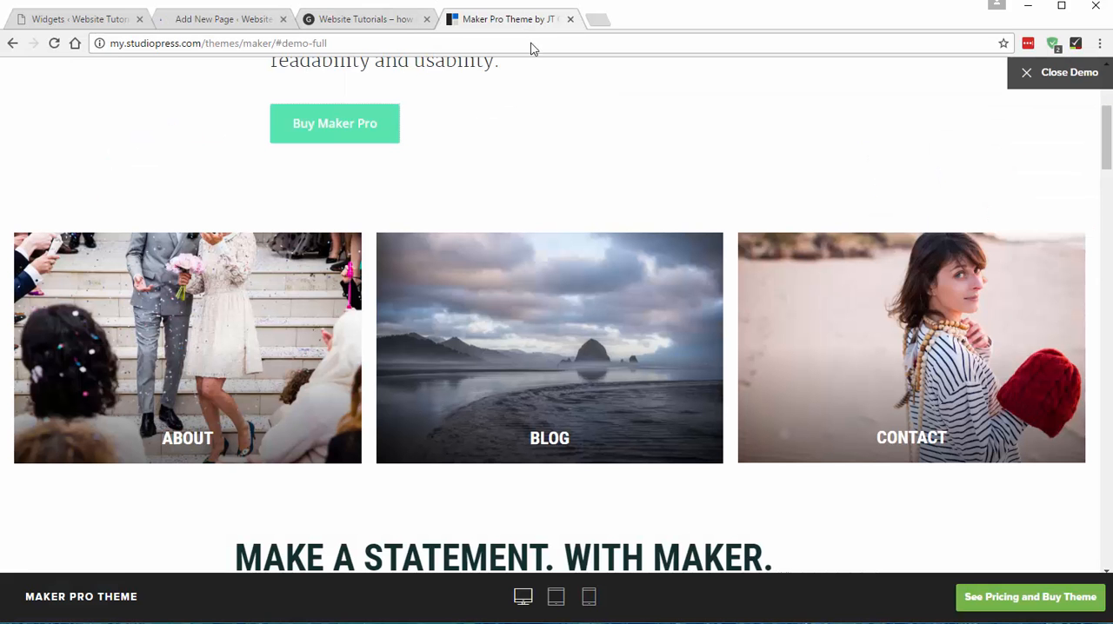
pyautogui.click(228, 19)
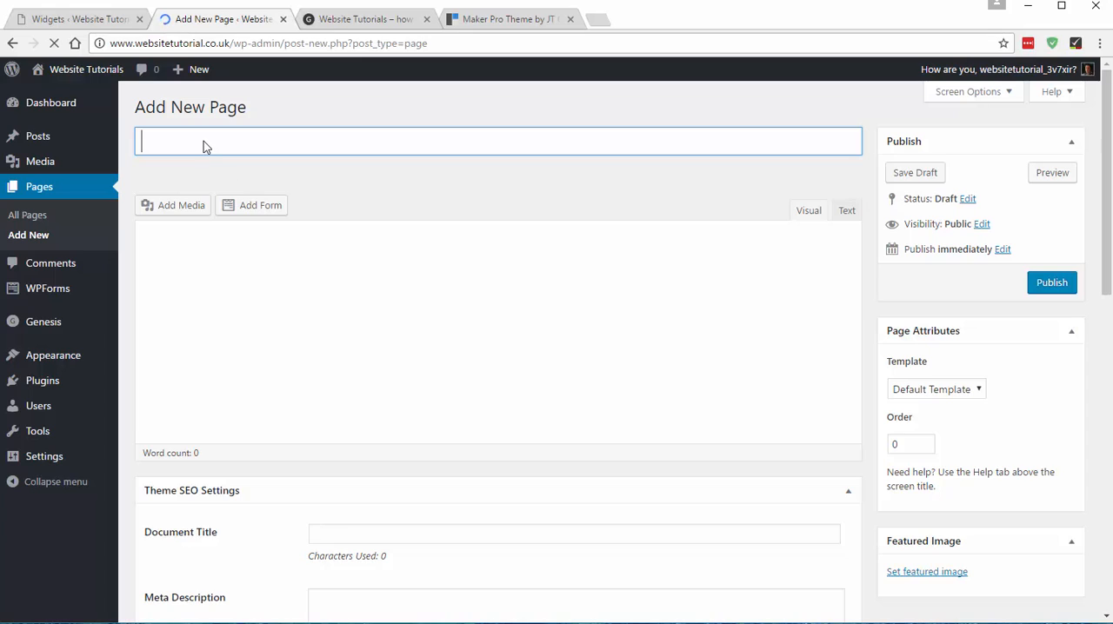
# - Title the new page "About" and enter the body text "This is my about page"
pyautogui.write('About')
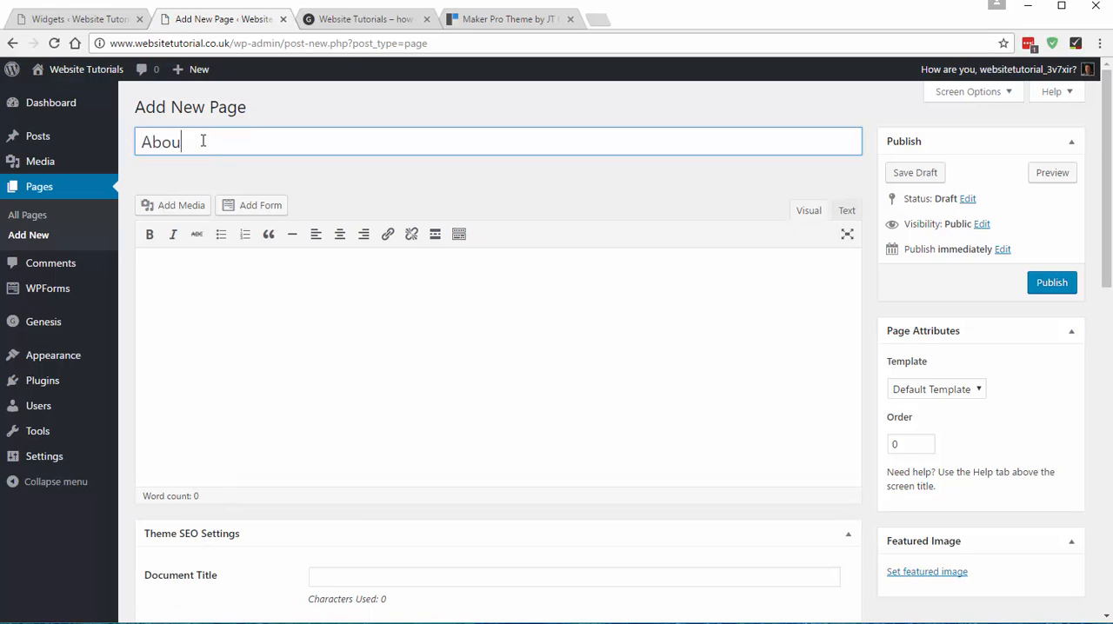
pyautogui.press('Tab')
pyautogui.write('This ')
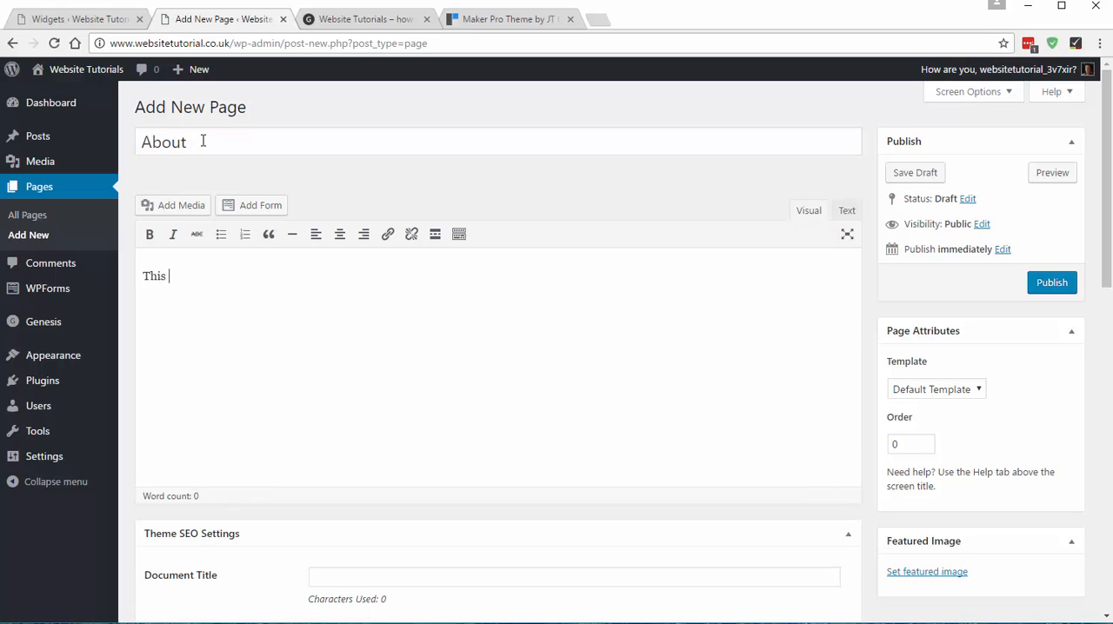
pyautogui.write('is my about page')
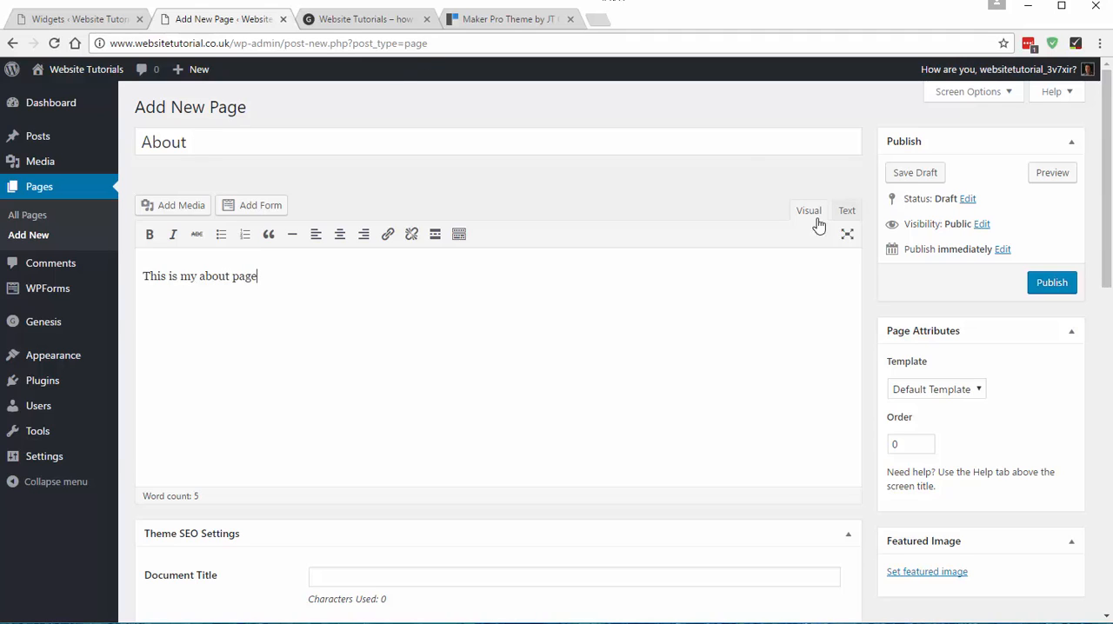
# - Upload demo-1.jpg from the website tutorial images folder as the About page's featured image and publish the page
pyautogui.scroll(-2, 628, 345)
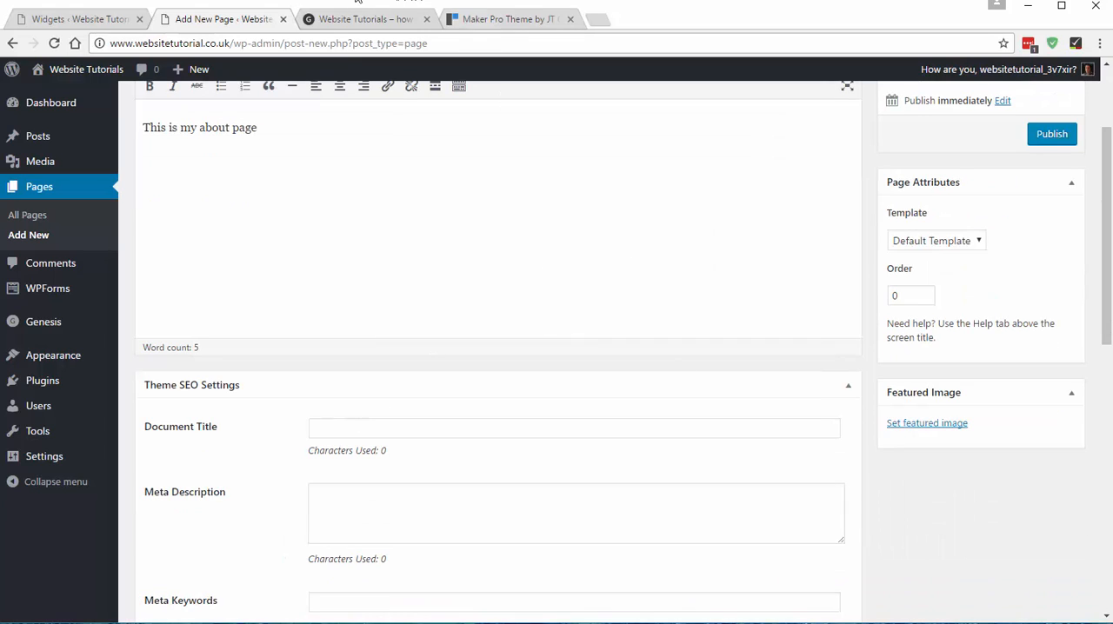
pyautogui.scroll(-1, 415, 339)
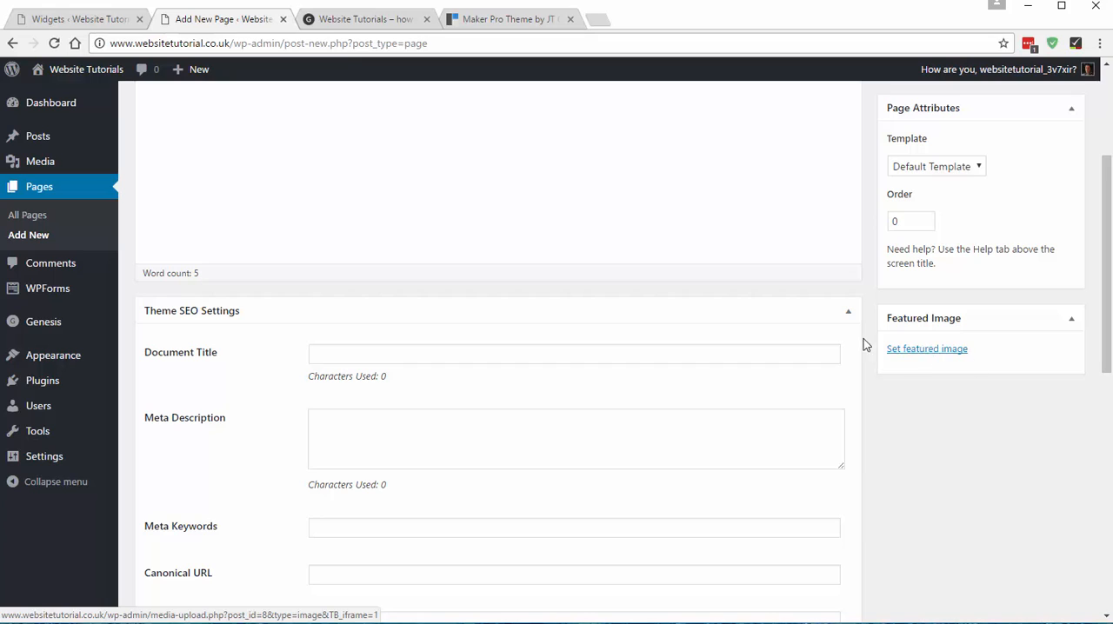
pyautogui.click(924, 353)
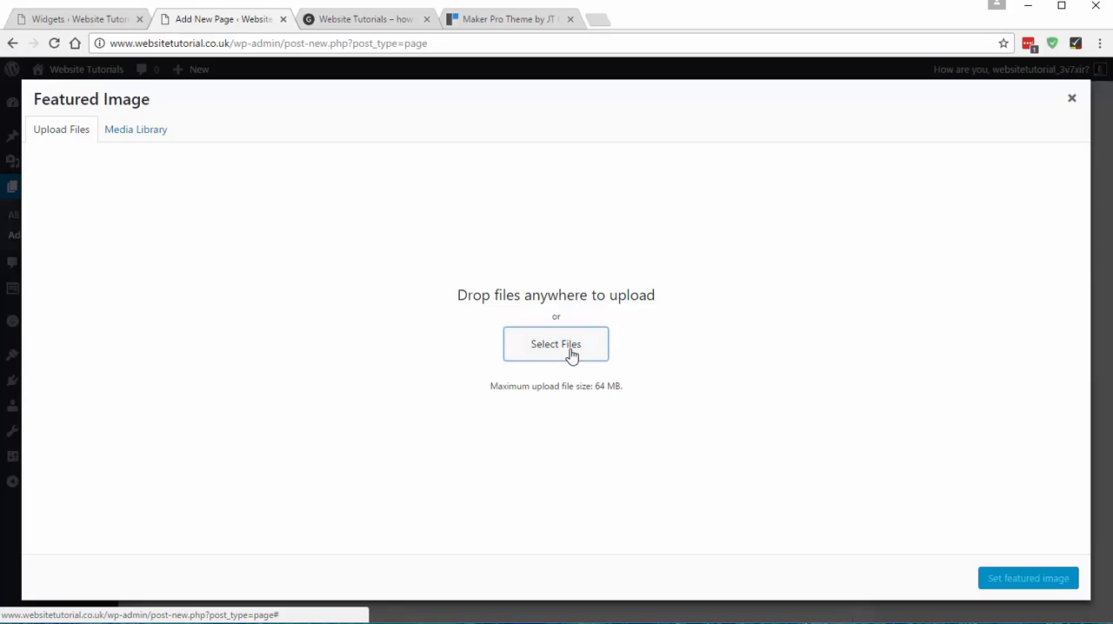
pyautogui.click(571, 356)
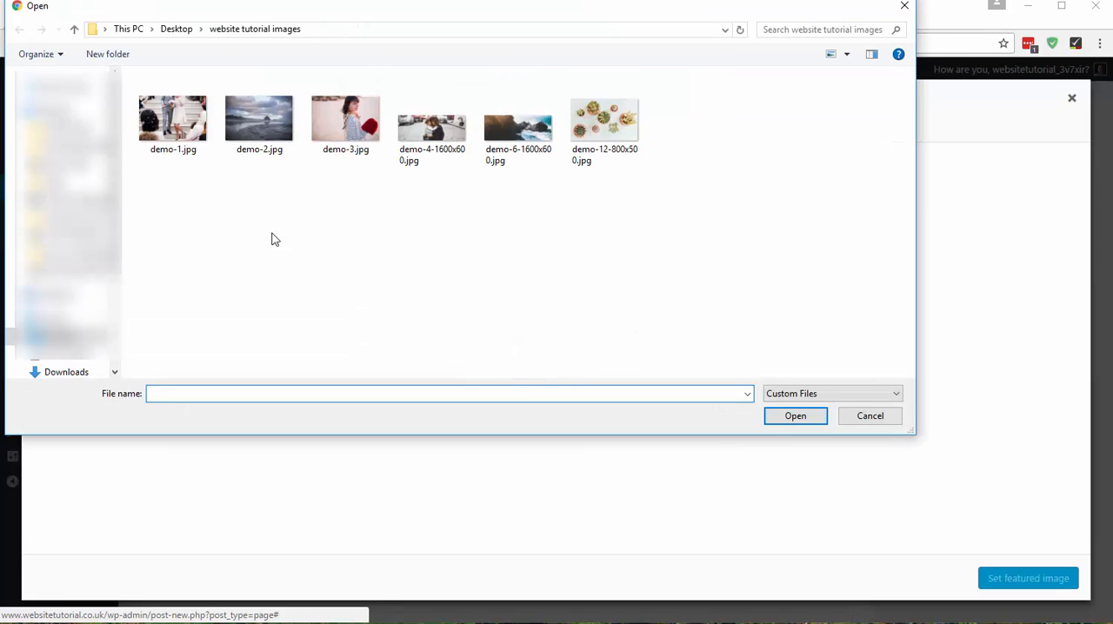
pyautogui.click(182, 120)
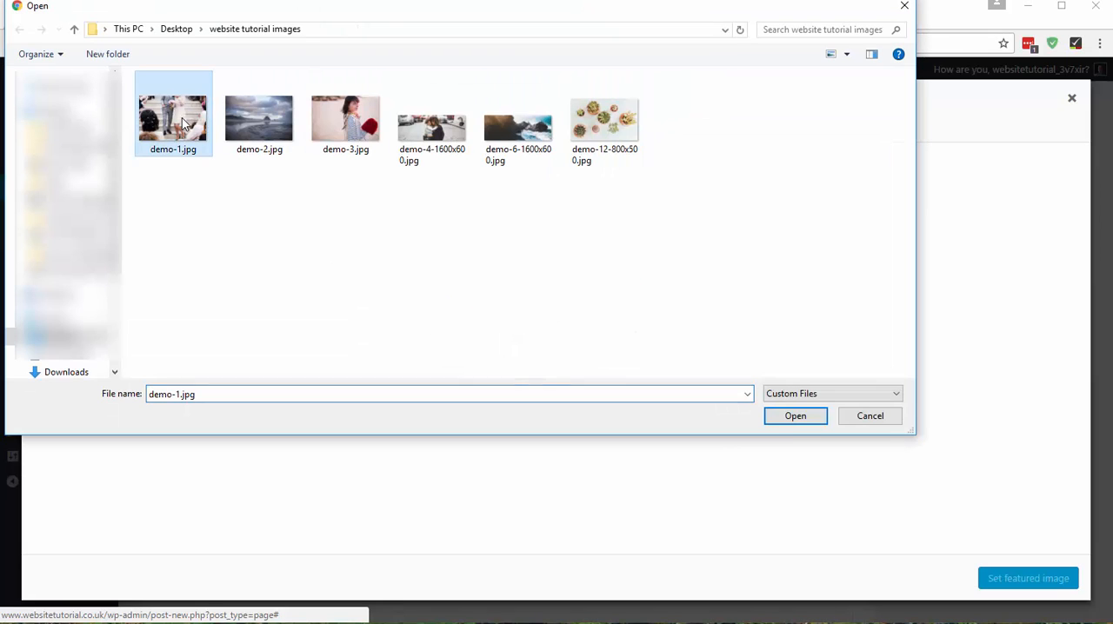
pyautogui.click(795, 417)
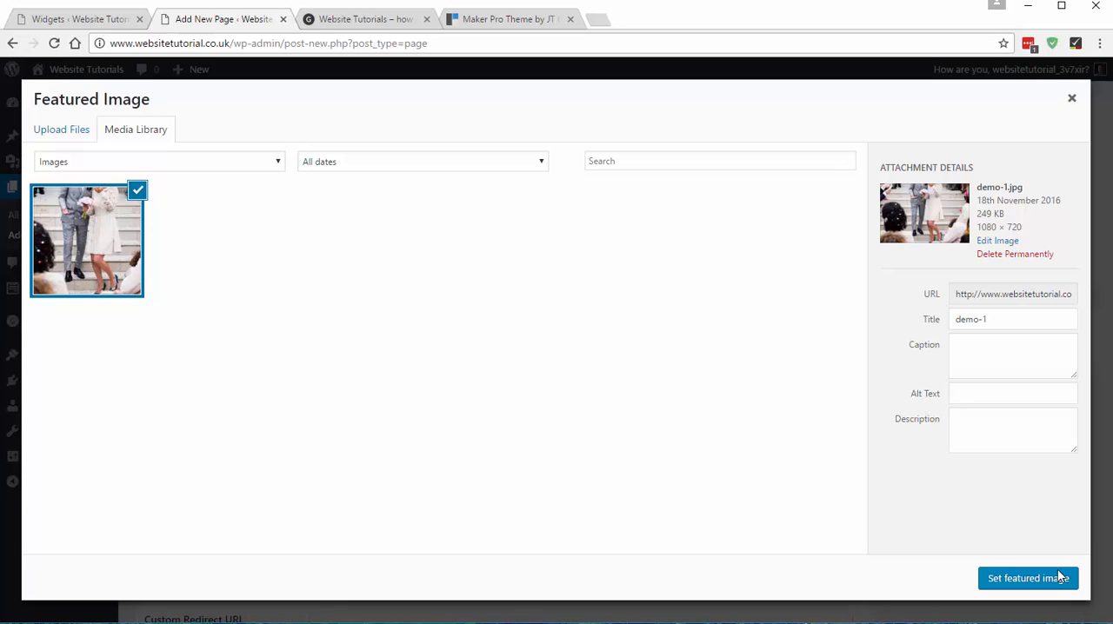
pyautogui.click(1016, 581)
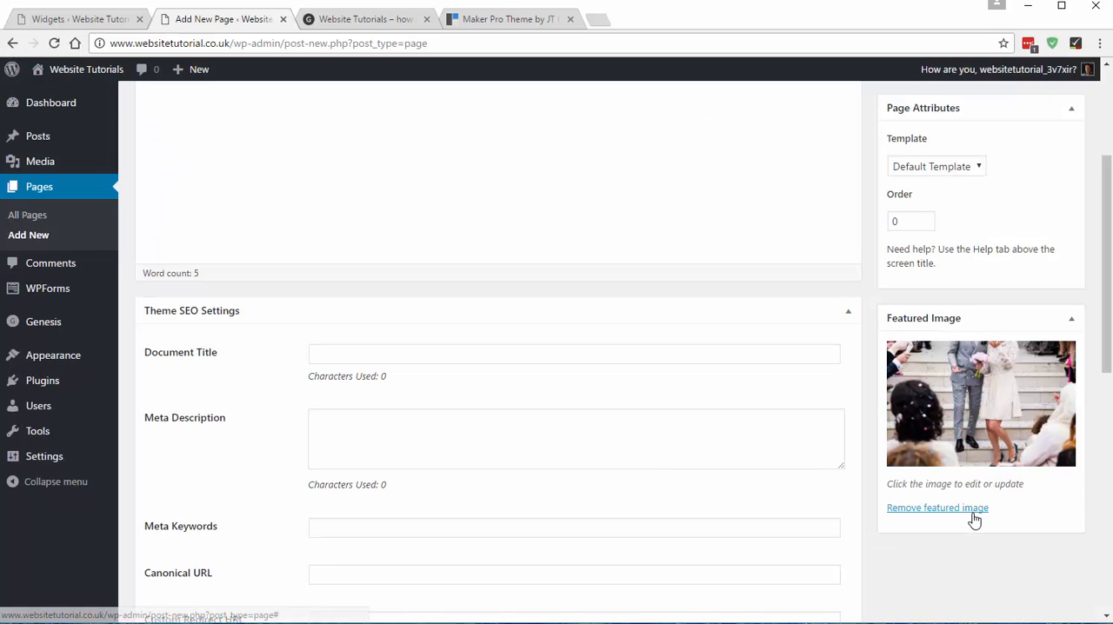
pyautogui.scroll(3, 768, 420)
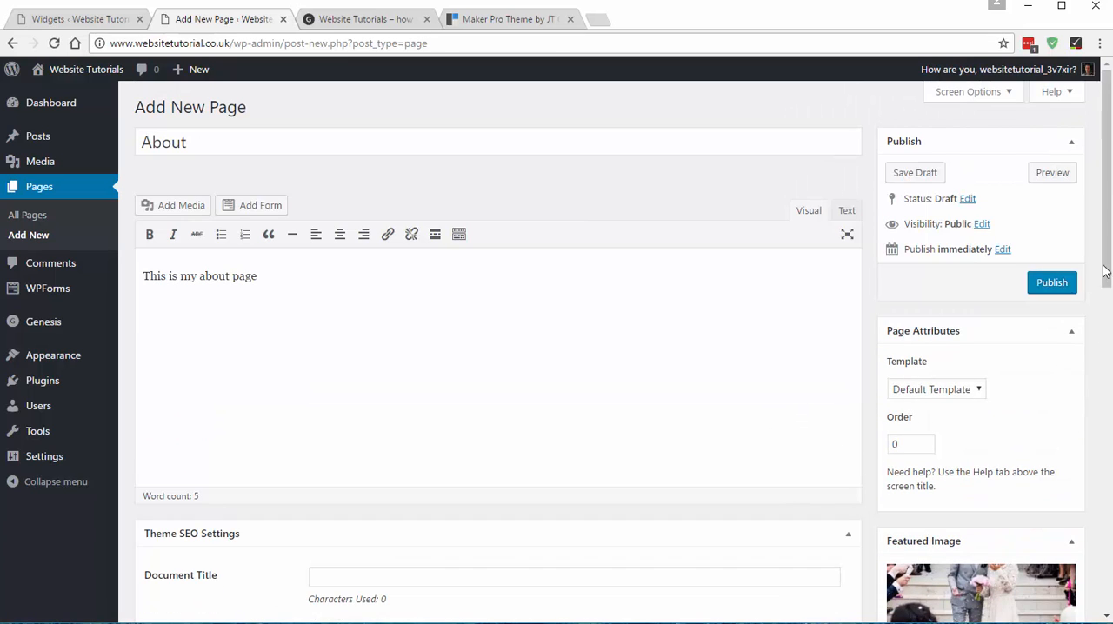
pyautogui.click(1051, 284)
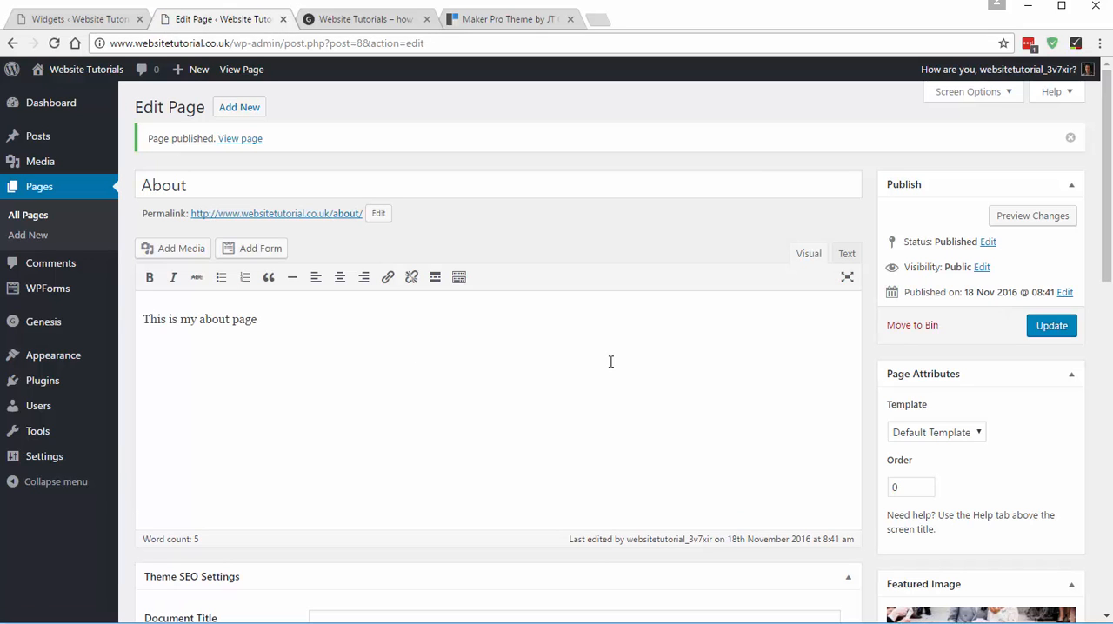
# - Check the demo's next image link, then add a new page titled "Blog" with the body text "This is my blog"
pyautogui.click(516, 23)
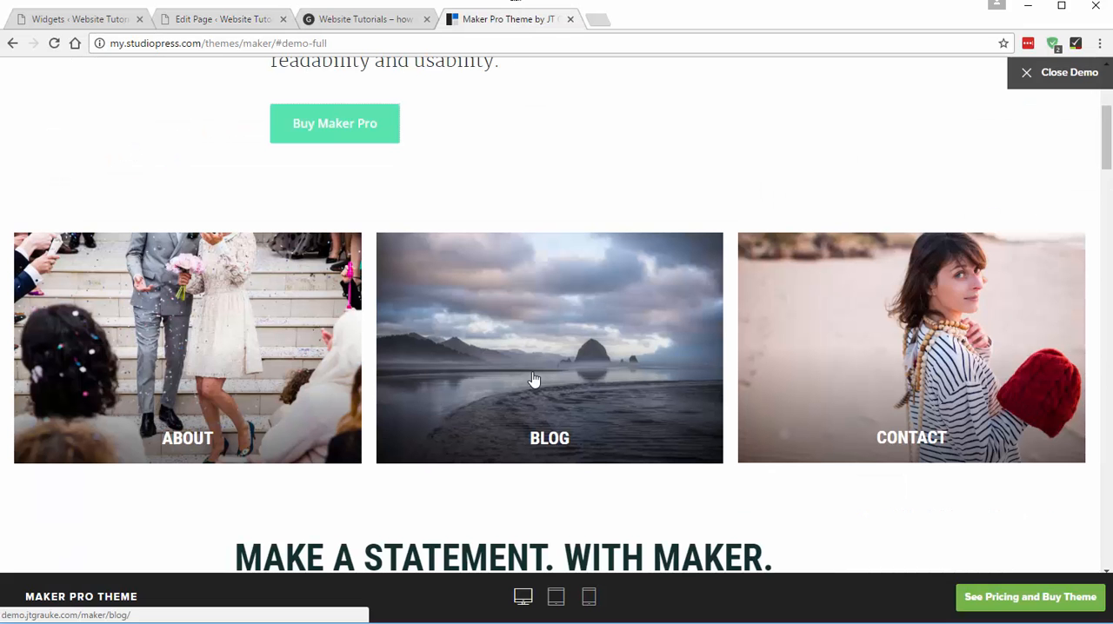
pyautogui.click(226, 20)
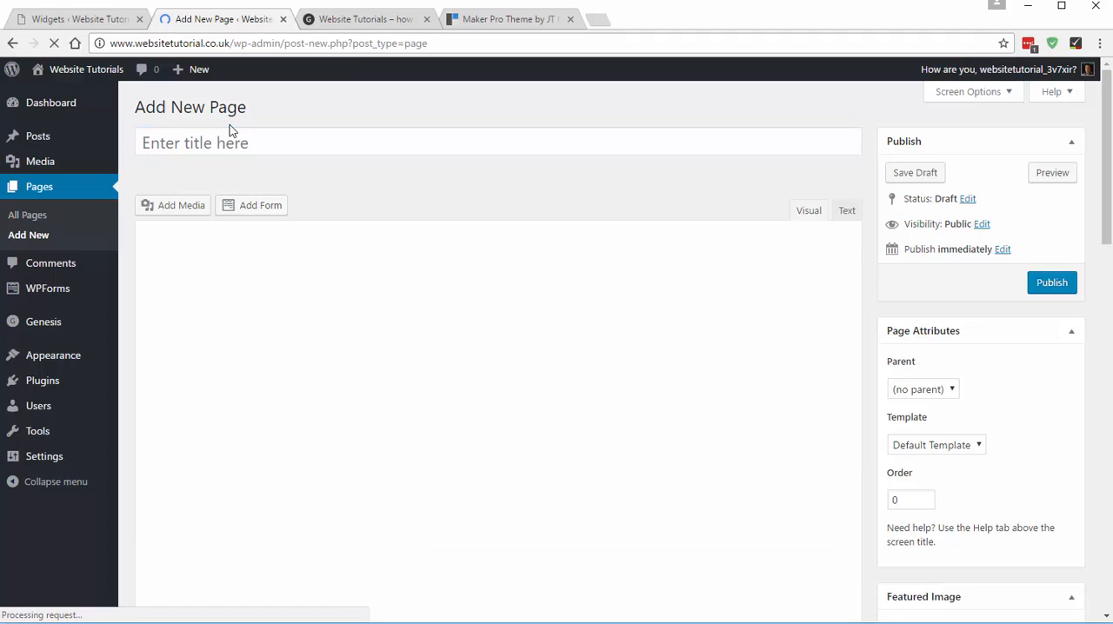
pyautogui.write('Blog')
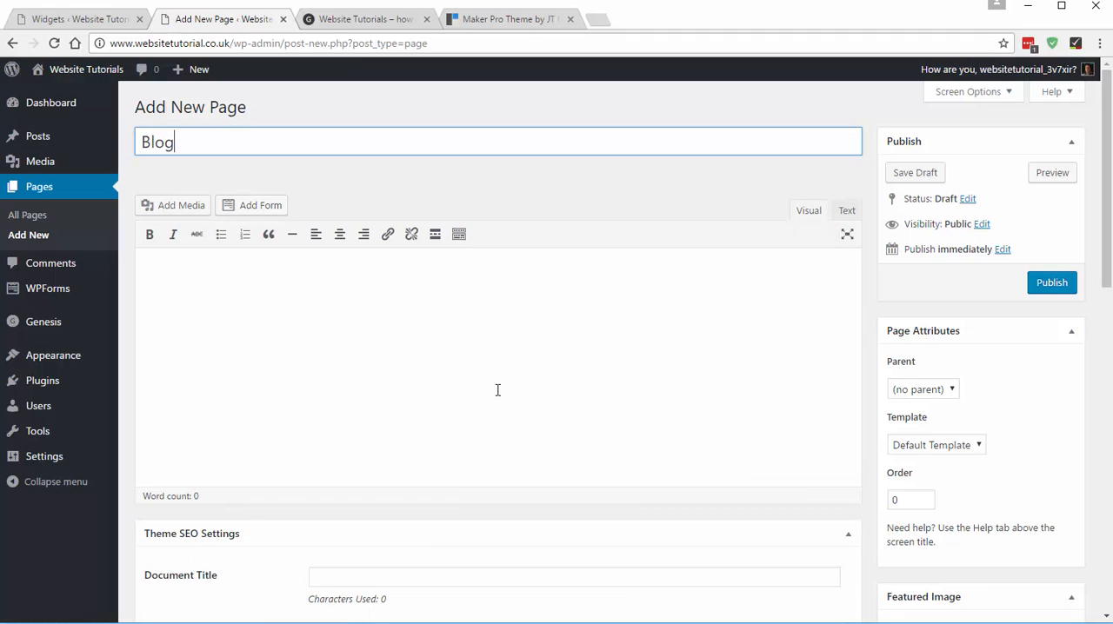
pyautogui.click(496, 387)
pyautogui.write('This is ')
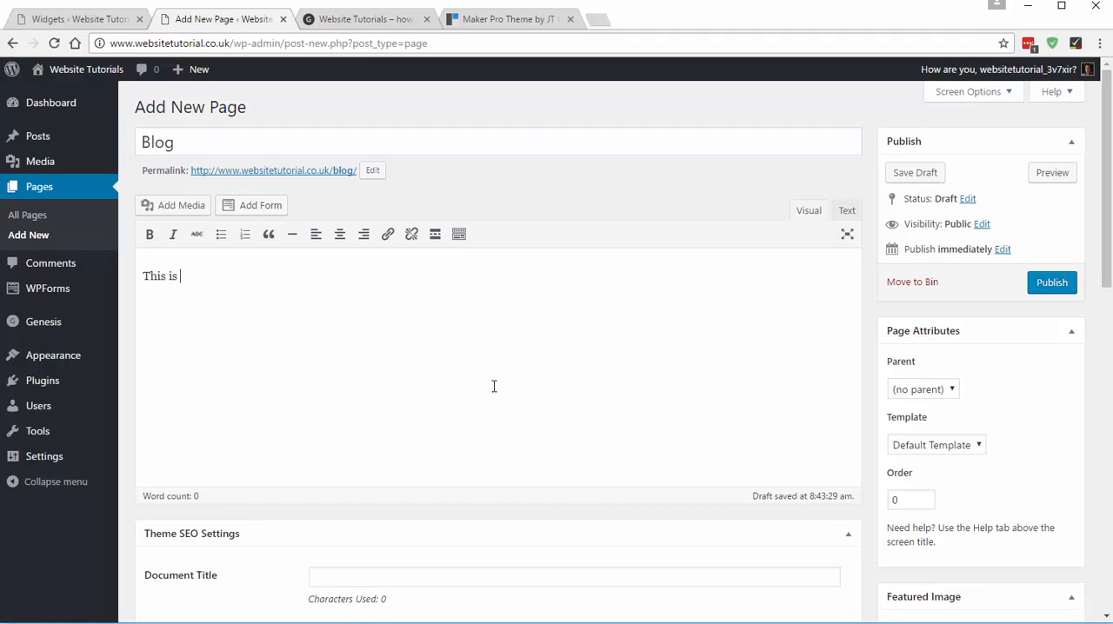
pyautogui.write('my blog')
# - Upload demo-2.jpg as the Blog page's featured image and publish the page
pyautogui.scroll(-2, 939, 487)
pyautogui.click(929, 480)
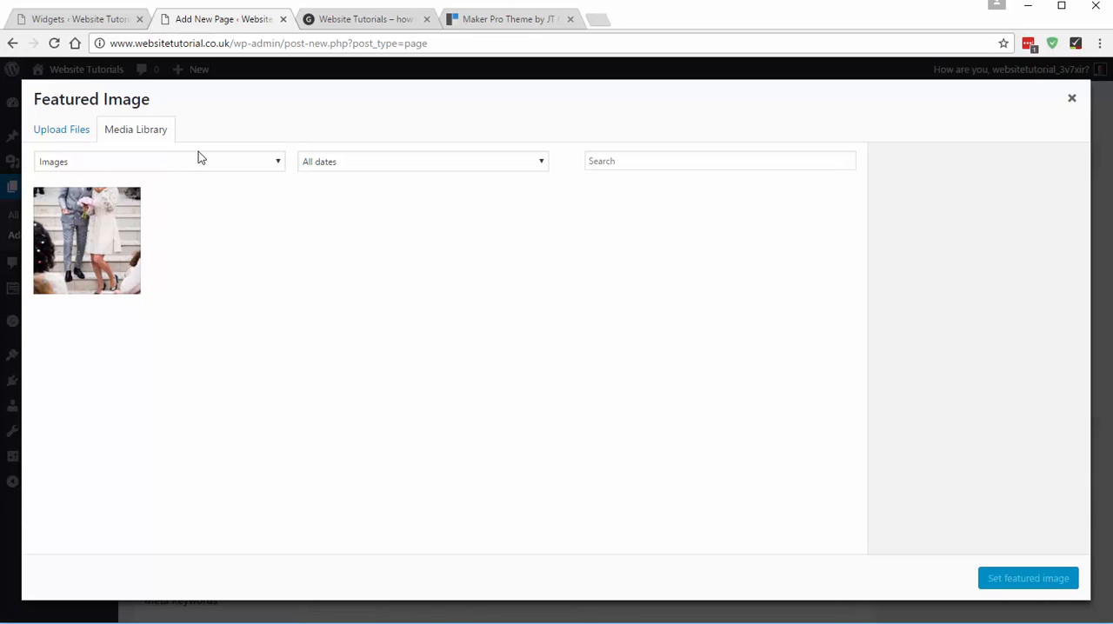
pyautogui.click(66, 131)
pyautogui.click(557, 343)
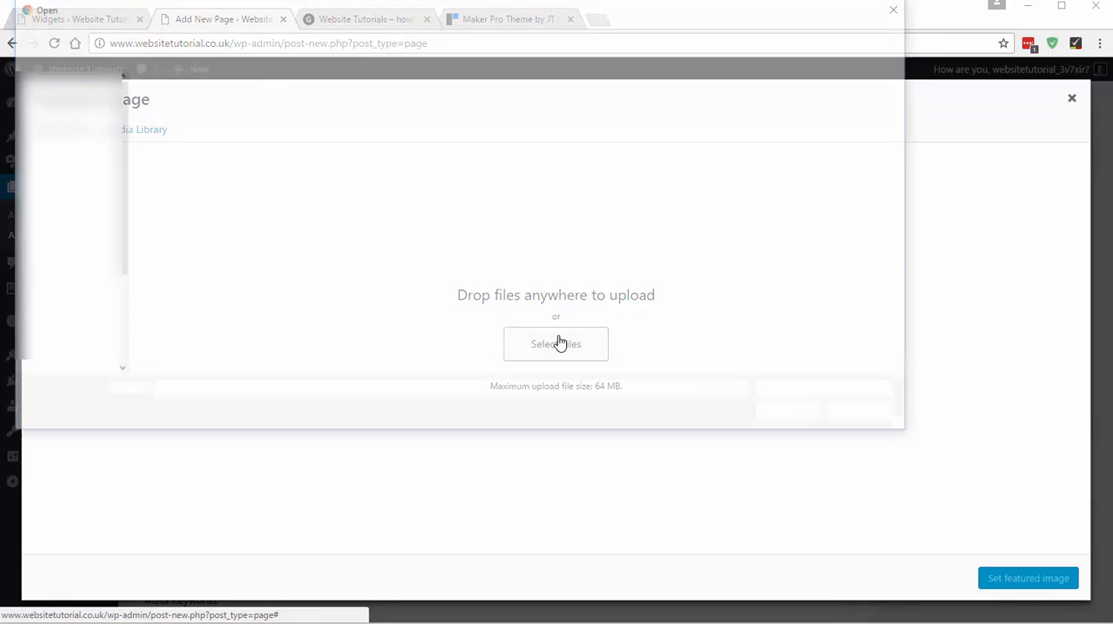
pyautogui.doubleClick(255, 122)
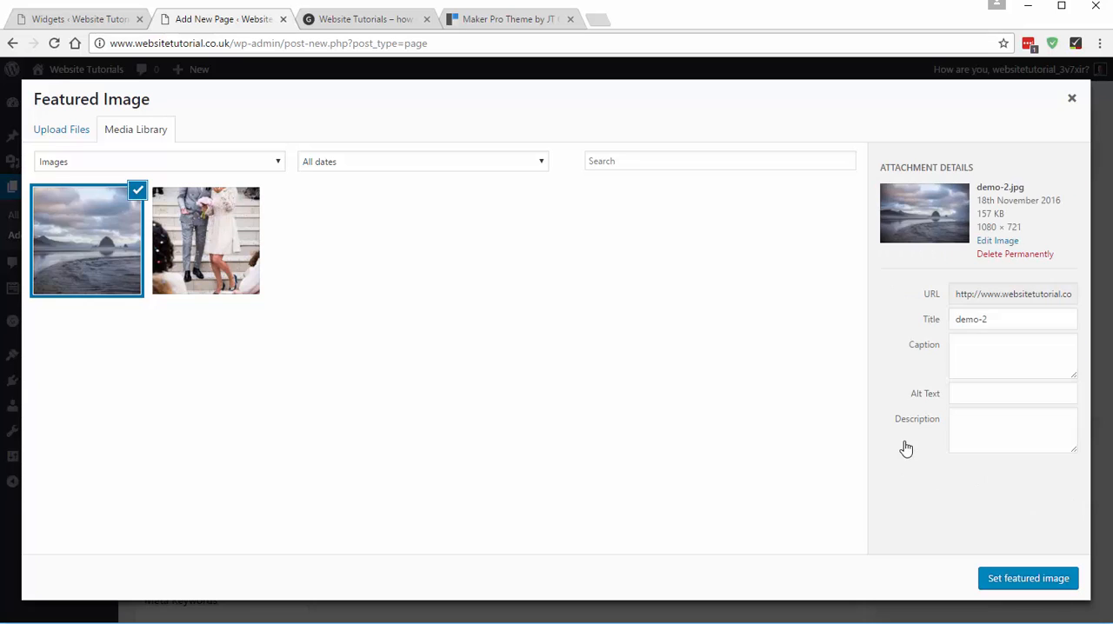
pyautogui.click(1006, 579)
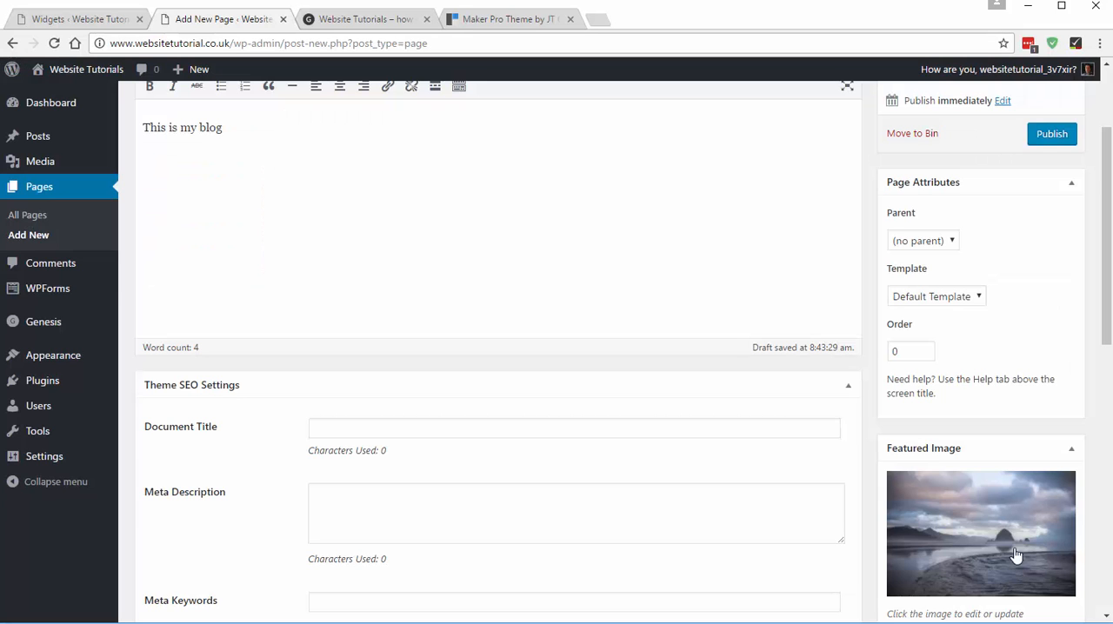
pyautogui.click(1056, 140)
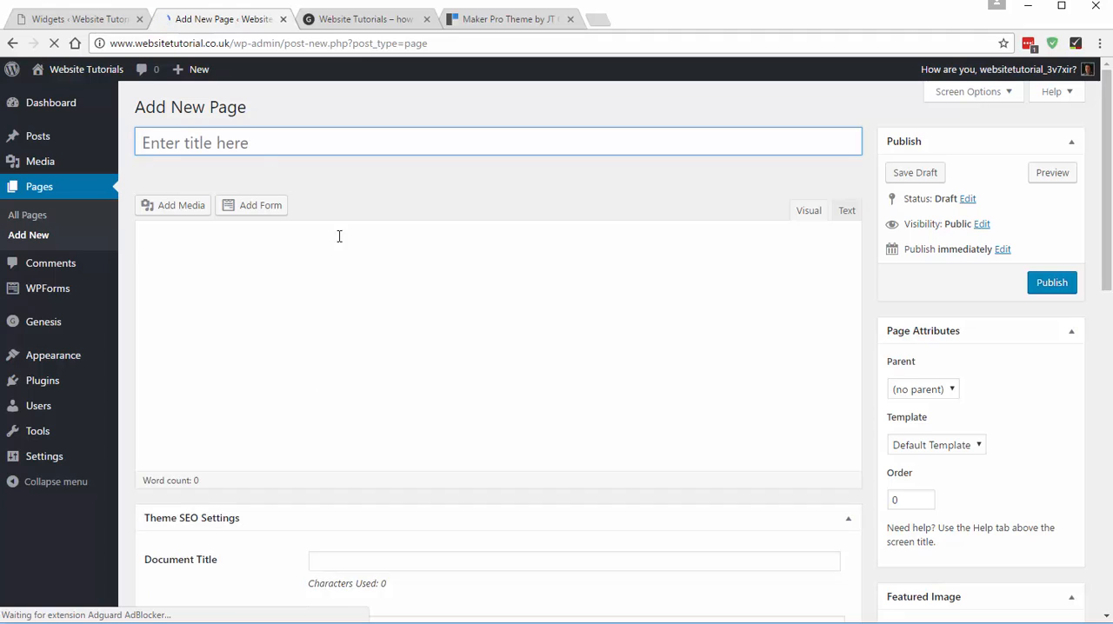
# - Title another new page "Contact" and enter the body text "Please contact me"
pyautogui.click(228, 147)
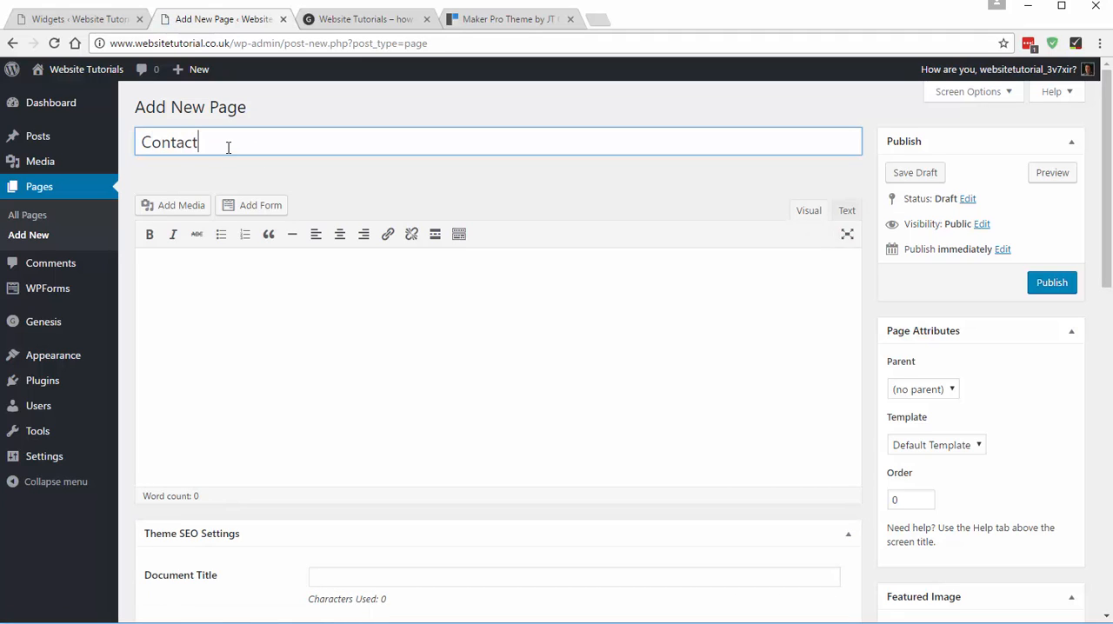
pyautogui.click(196, 292)
pyautogui.write('Pleas')
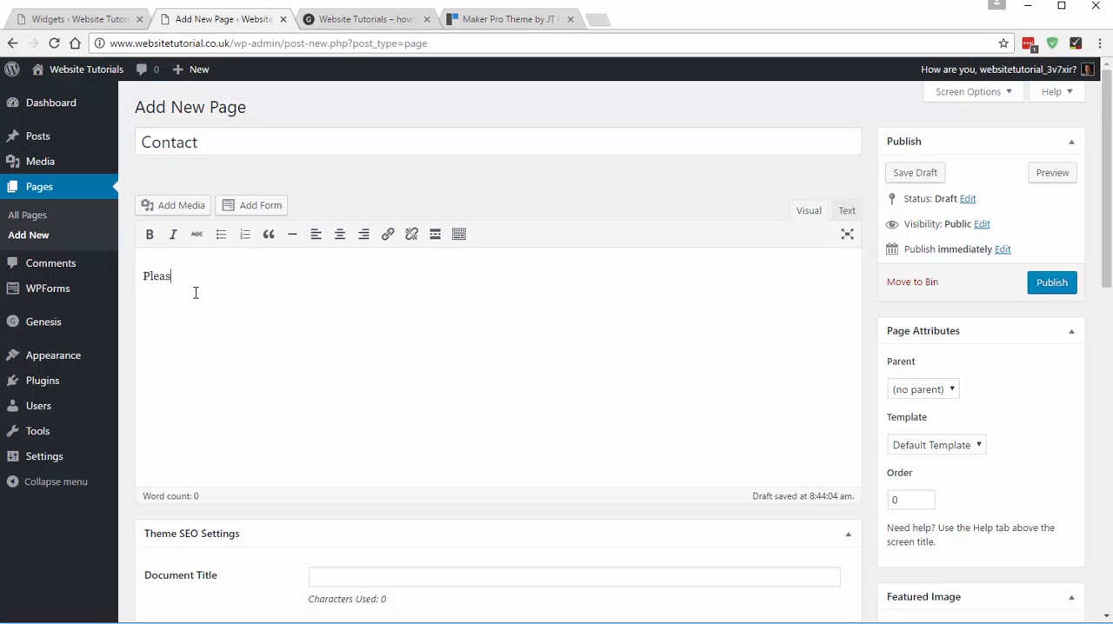
pyautogui.write('e contact me')
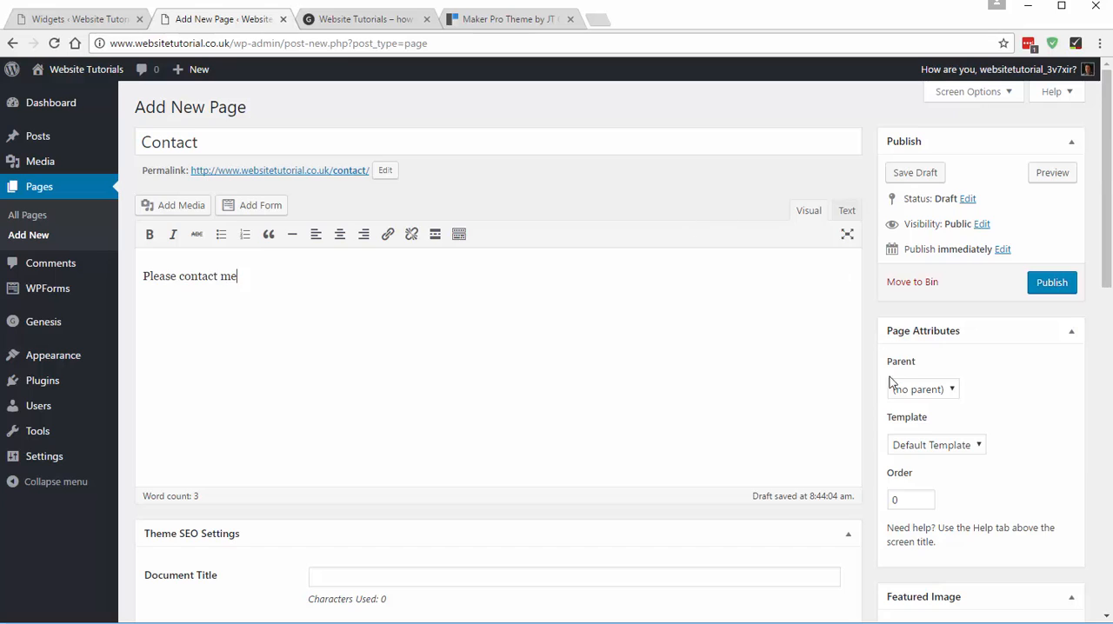
# - Upload demo-3.jpg from the website tutorial images folder as the Contact page's featured image and publish the page
pyautogui.scroll(-3, 890, 377)
pyautogui.click(926, 331)
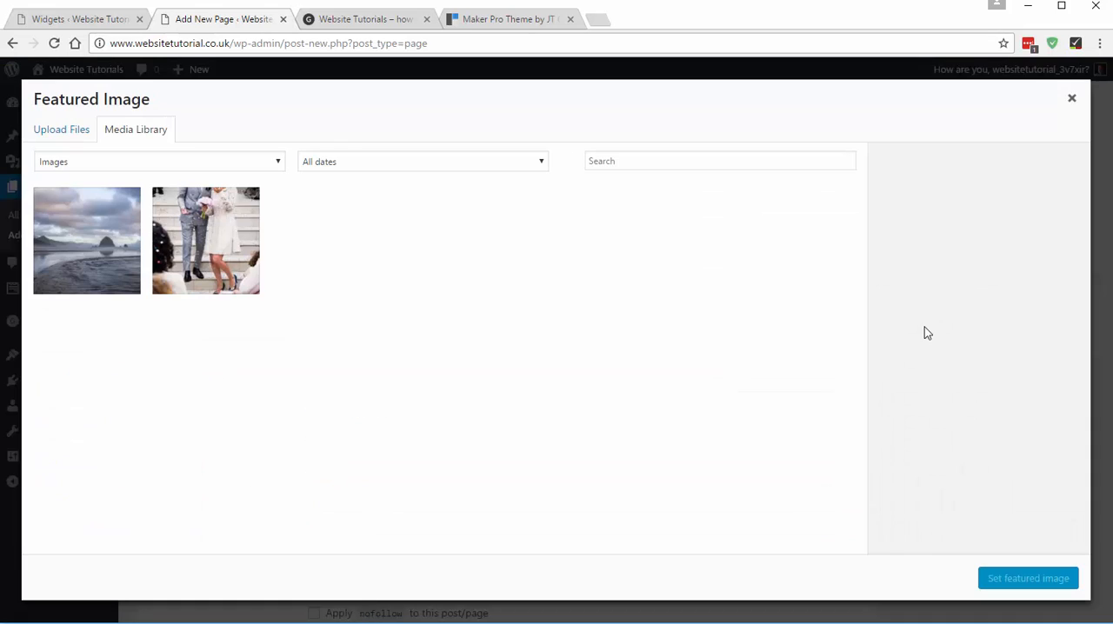
pyautogui.click(46, 132)
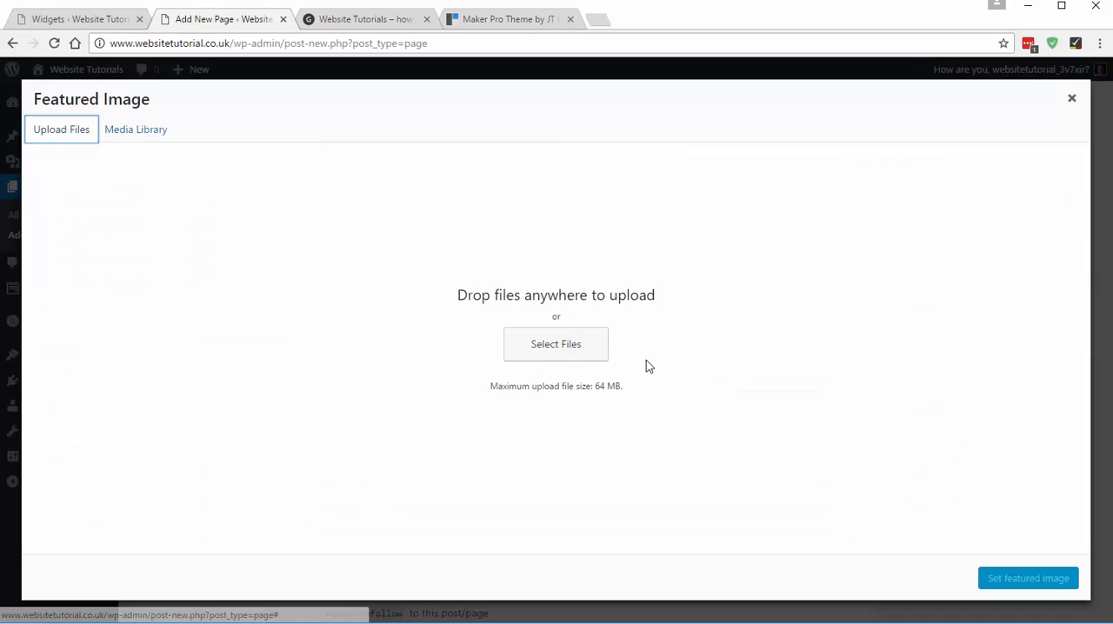
pyautogui.click(539, 356)
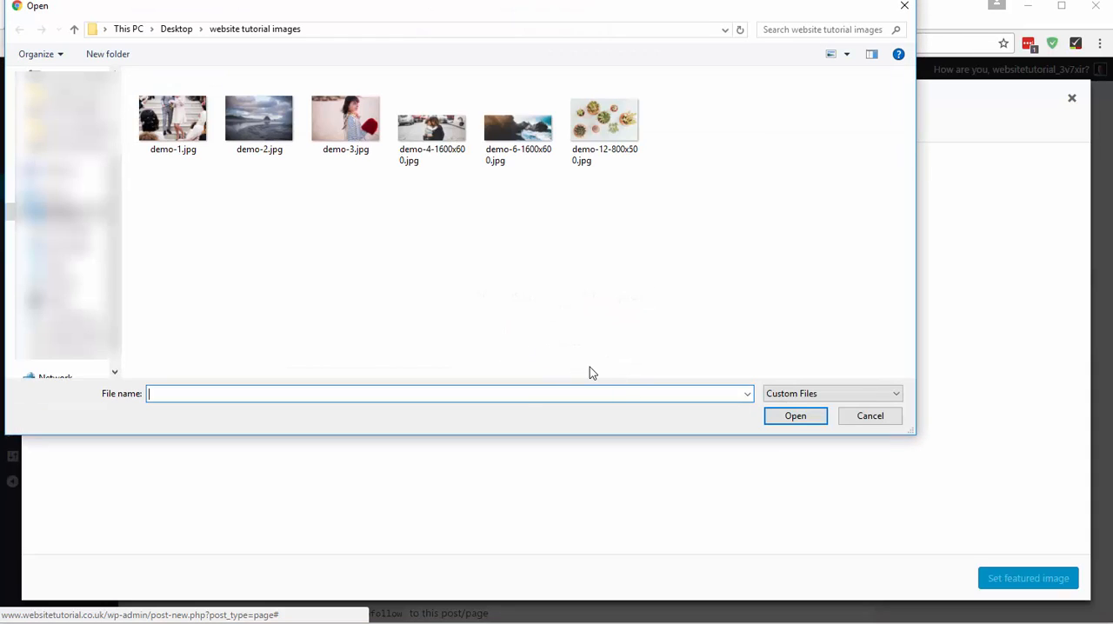
pyautogui.doubleClick(327, 121)
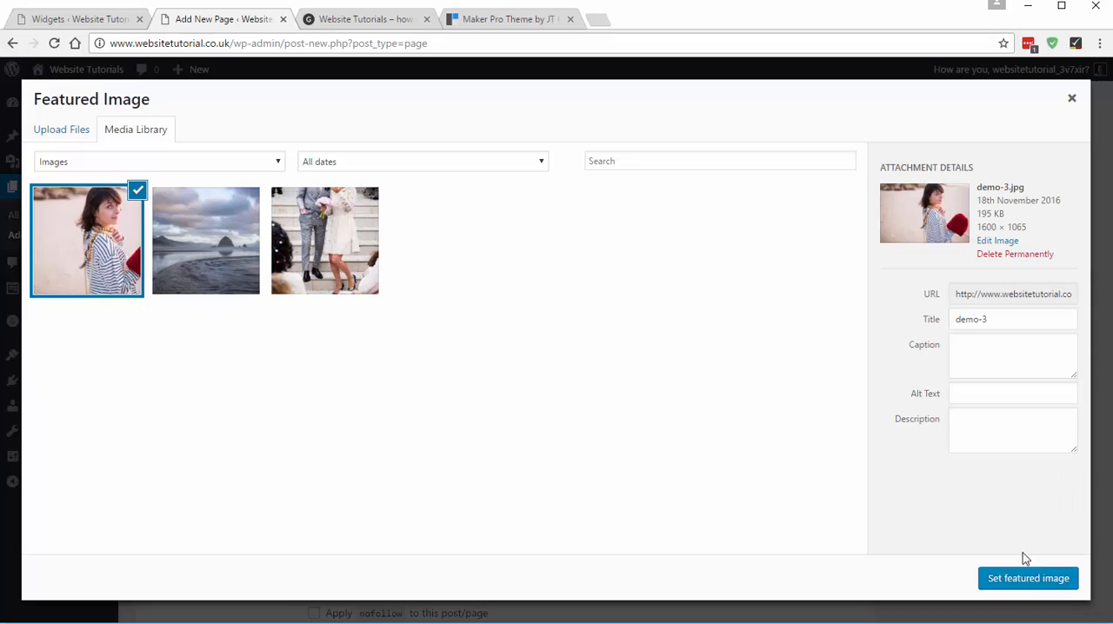
pyautogui.click(1028, 579)
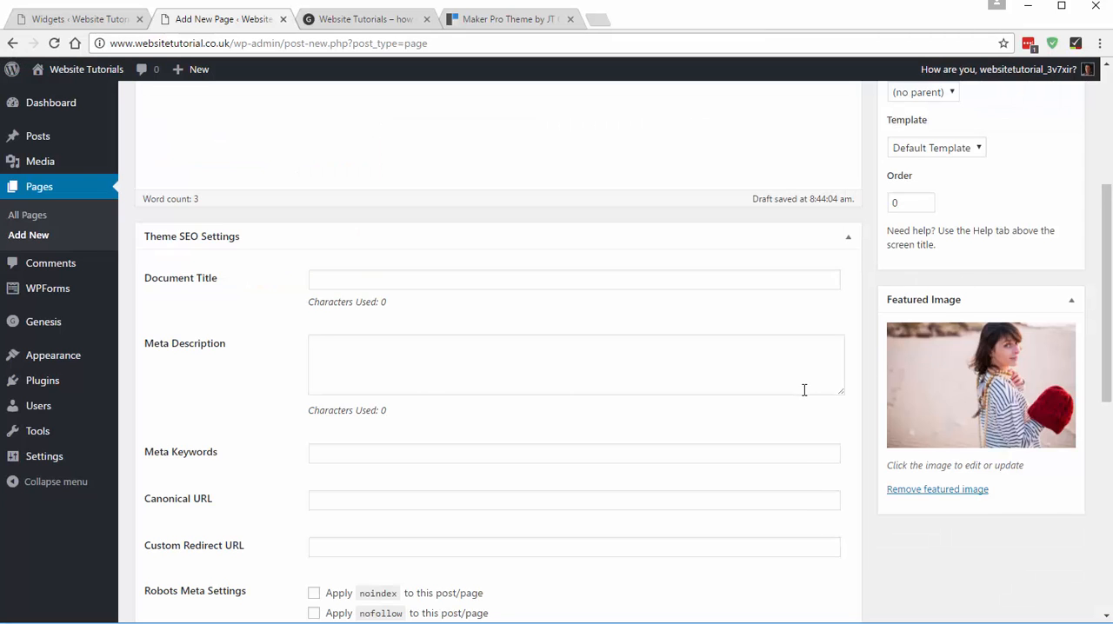
pyautogui.scroll(4, 804, 390)
pyautogui.click(1054, 284)
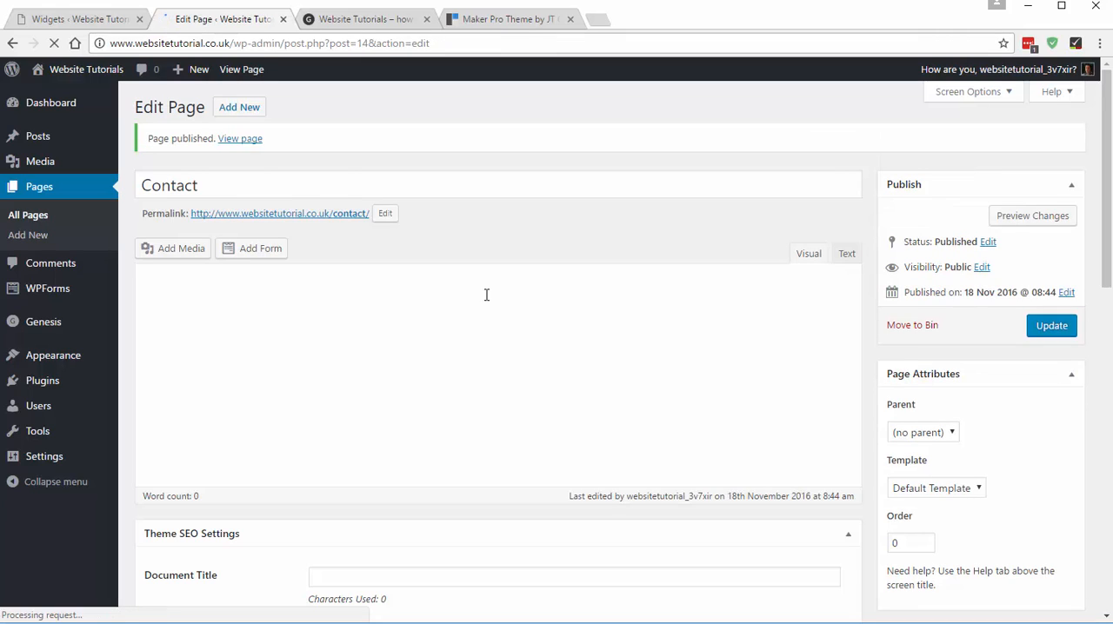
# - Check the list of all pages, then return to the widgets screen and collapse the Front Page 1: Thin Width area
pyautogui.click(41, 189)
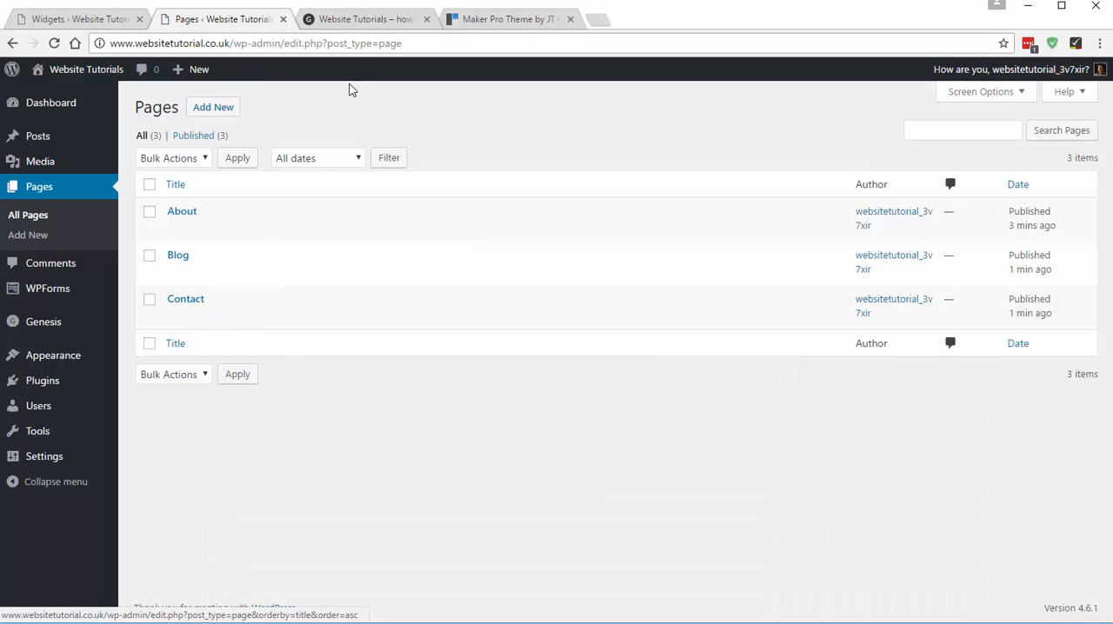
pyautogui.click(79, 19)
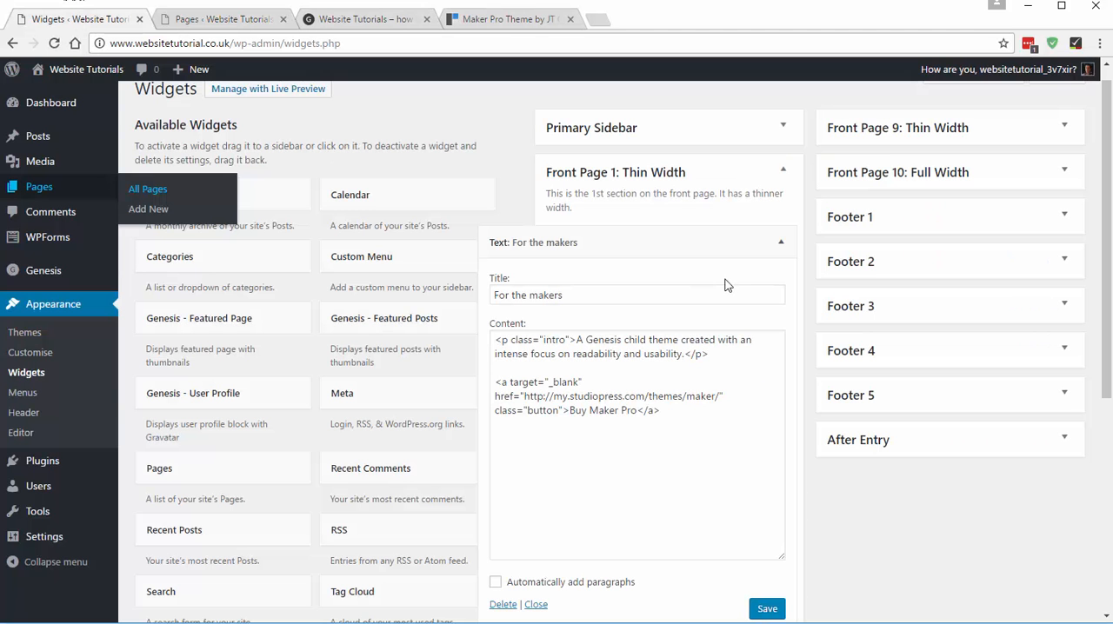
pyautogui.click(781, 247)
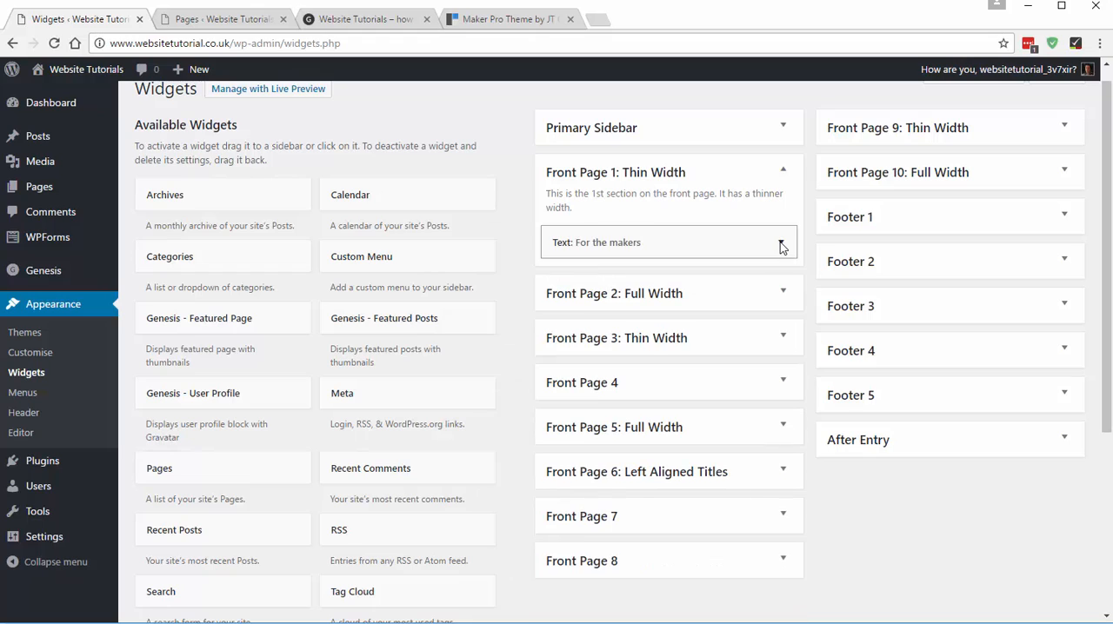
pyautogui.click(783, 172)
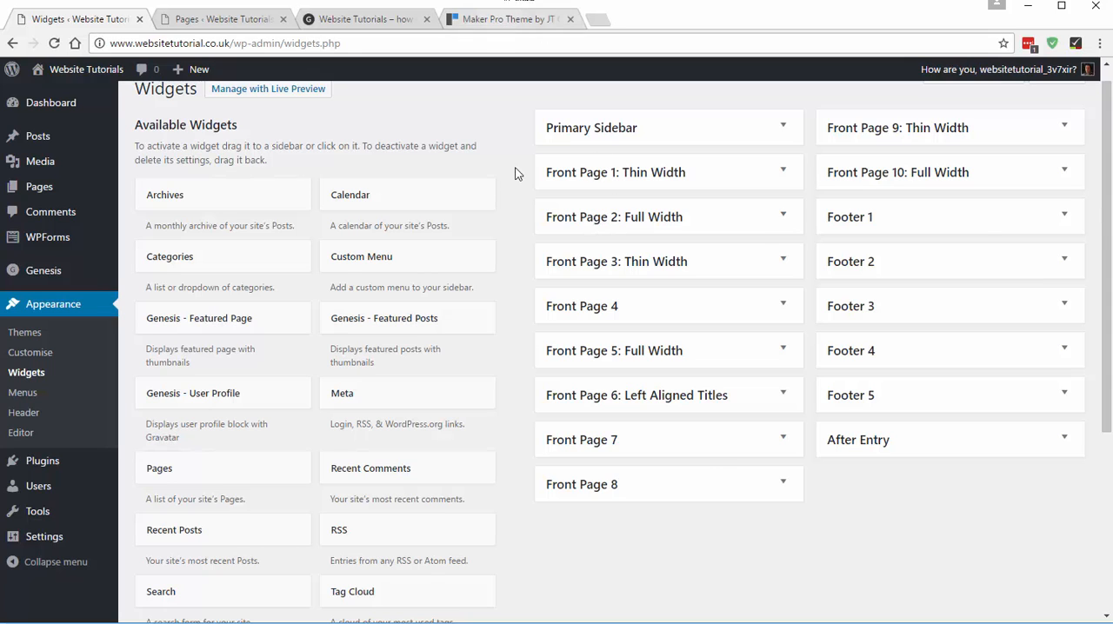
# - Check the demo's page image row, then add a Genesis - Featured Page widget to Front Page 2: Full Width and reload to access its page choice
pyautogui.click(508, 19)
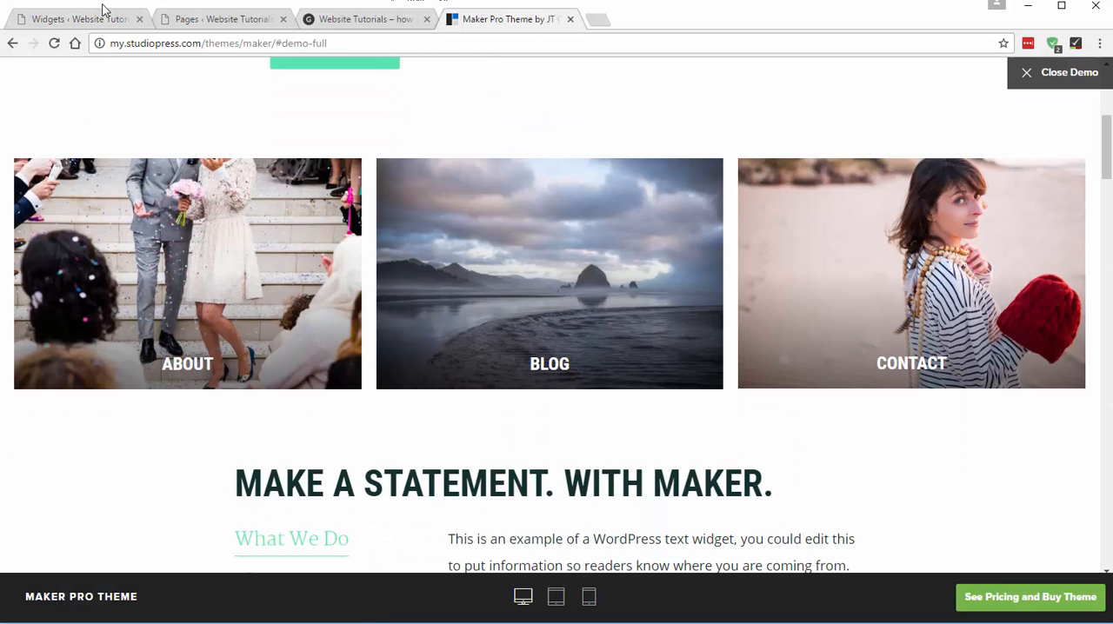
pyautogui.click(80, 19)
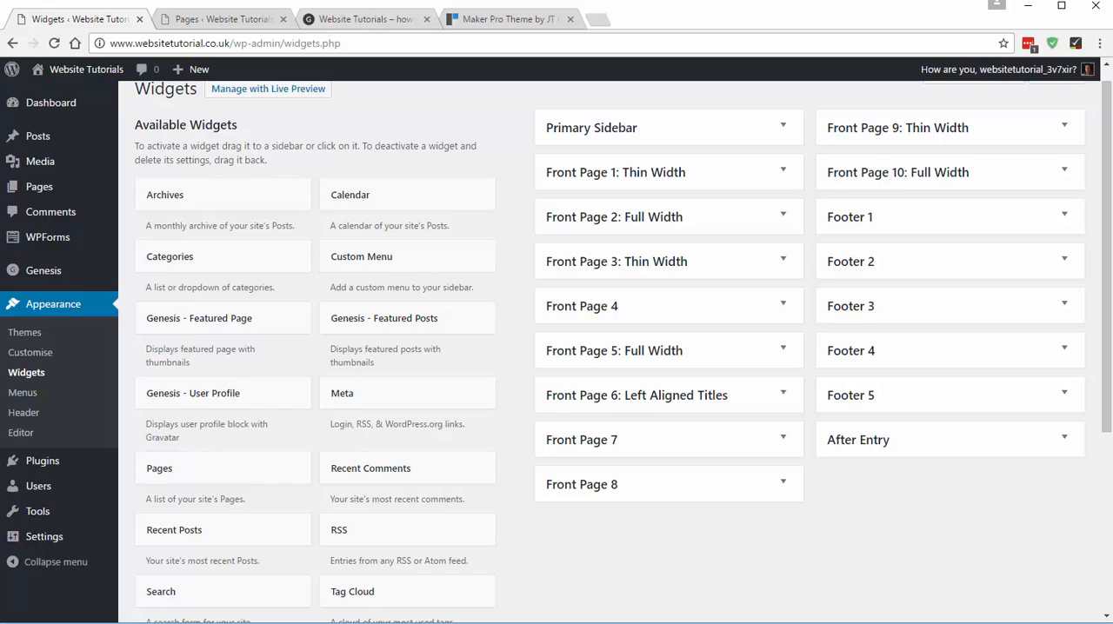
pyautogui.click(669, 217)
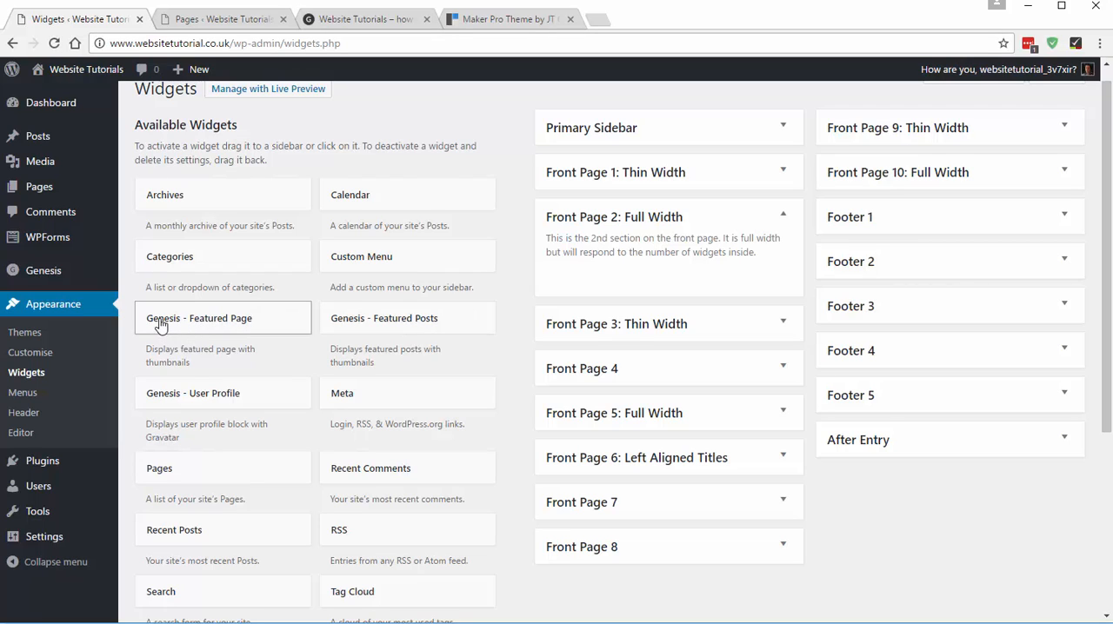
pyautogui.moveTo(257, 334); pyautogui.dragTo(585, 282)
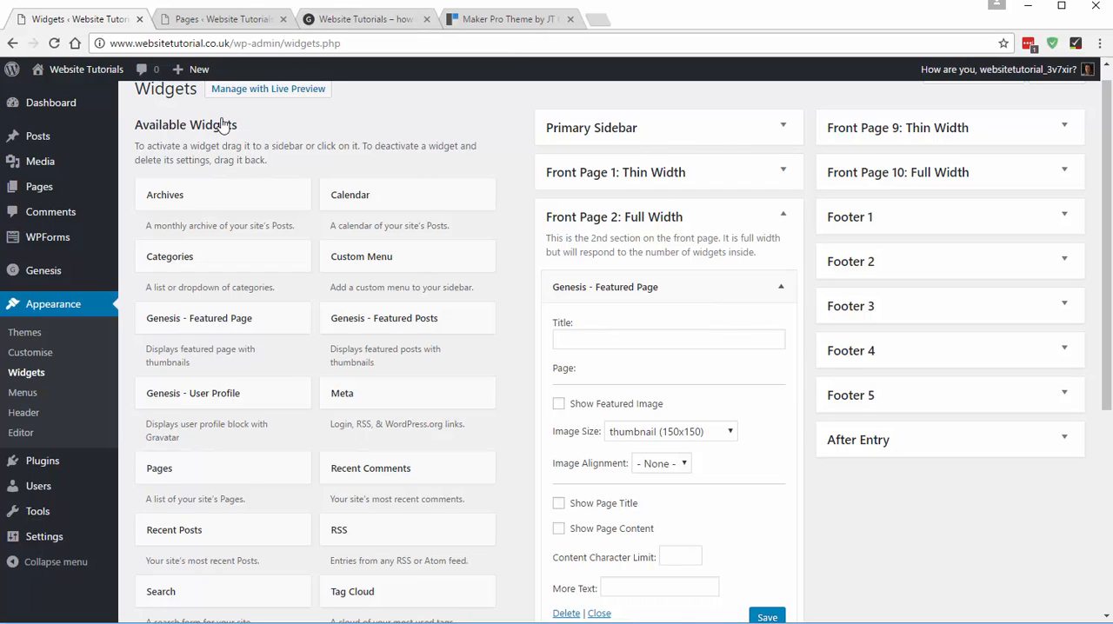
pyautogui.click(54, 42)
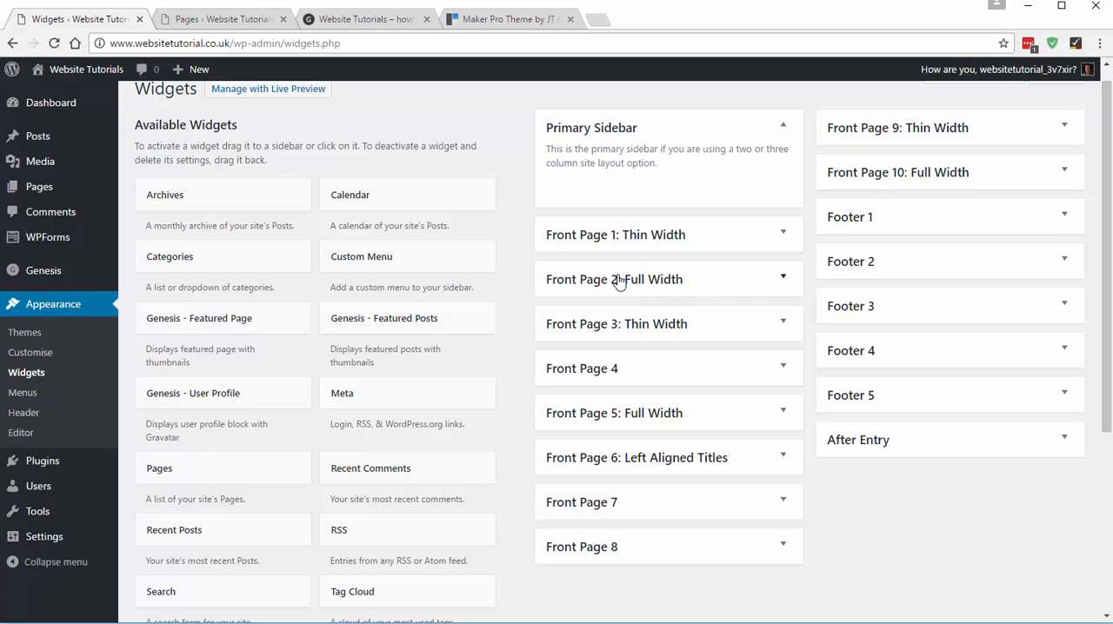
pyautogui.click(619, 281)
pyautogui.click(612, 349)
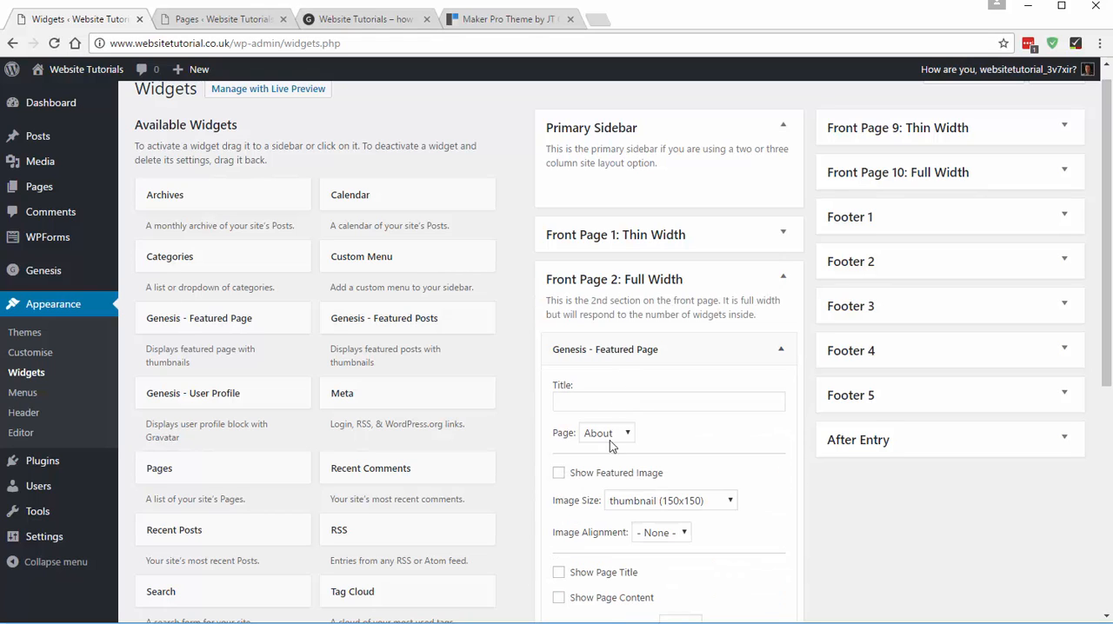
# - Set the featured page widget to About with its featured image at maker_archive (800x500), Center alignment and the page title shown, and save it
pyautogui.scroll(-2, 619, 339)
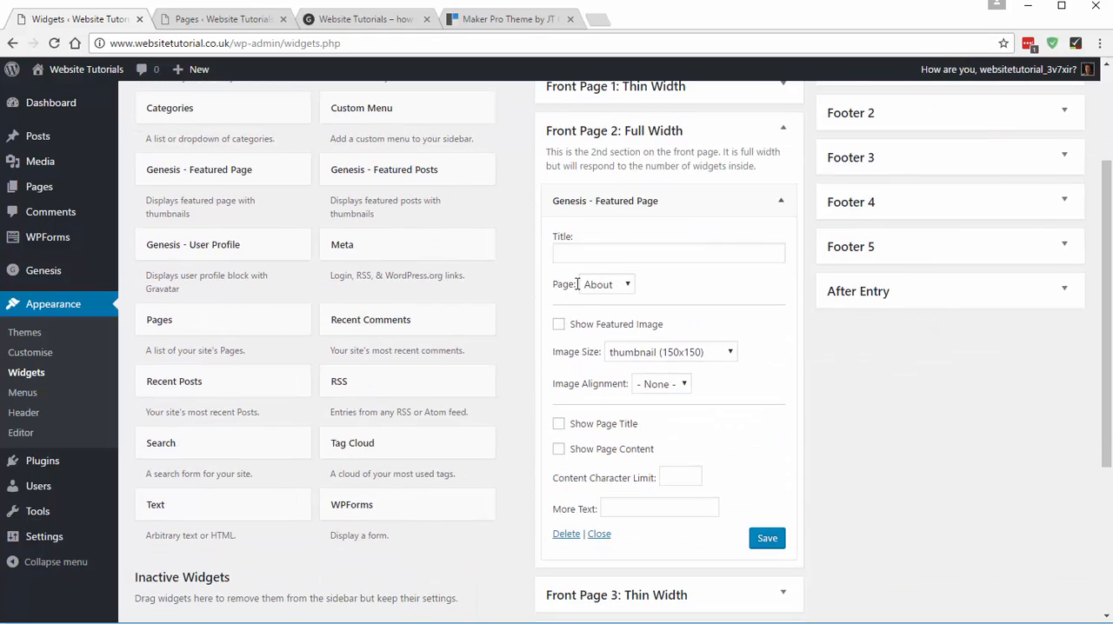
pyautogui.click(624, 285)
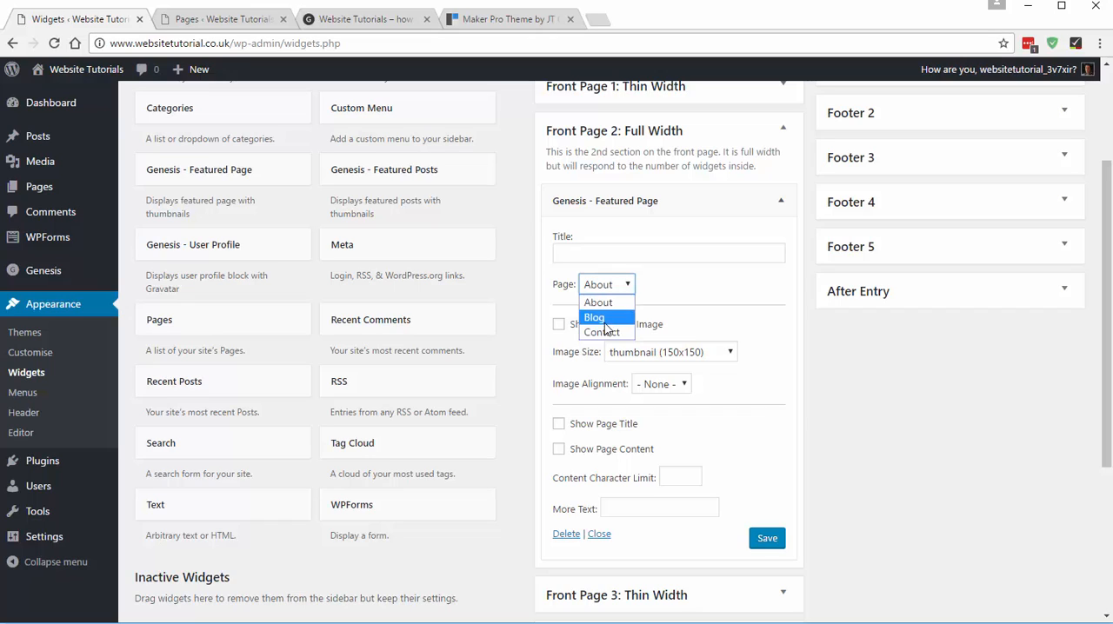
pyautogui.click(609, 304)
pyautogui.click(558, 325)
pyautogui.click(670, 353)
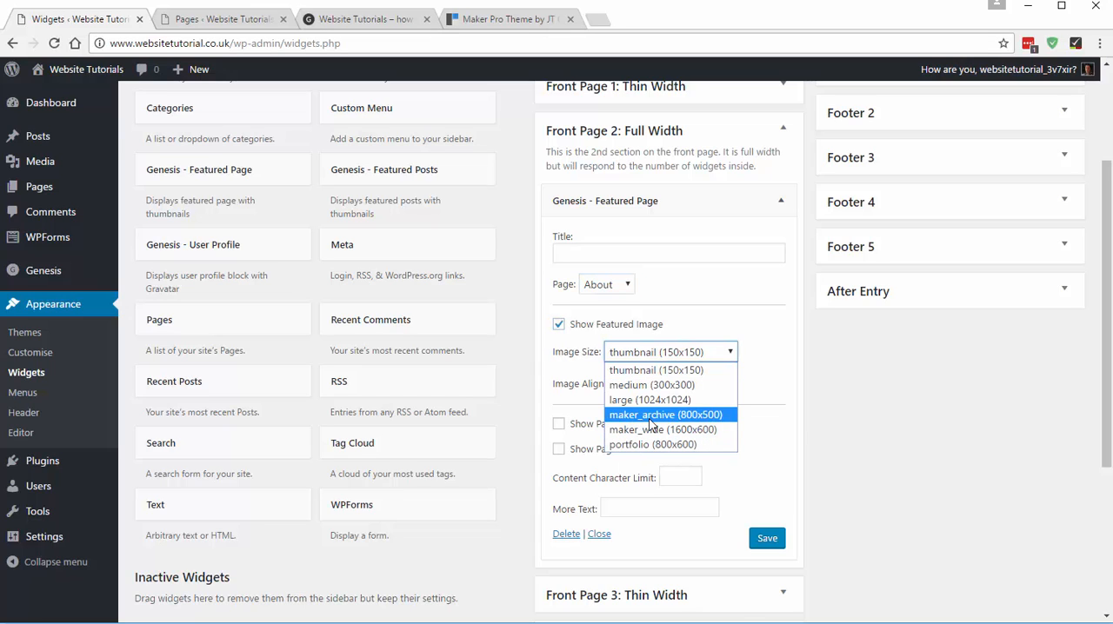
pyautogui.click(697, 416)
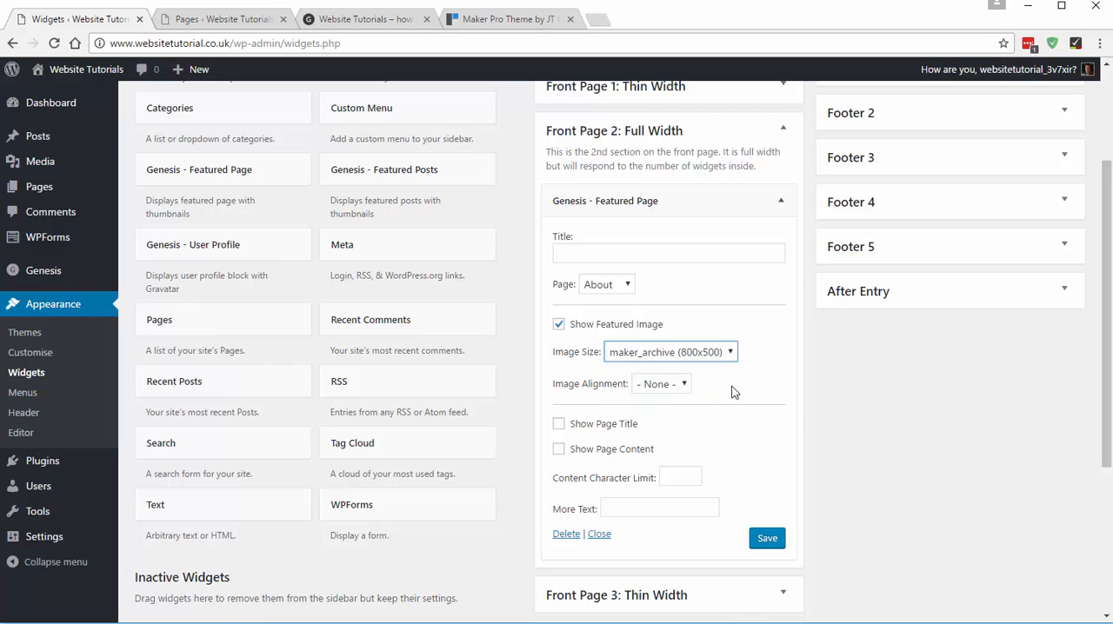
pyautogui.click(670, 390)
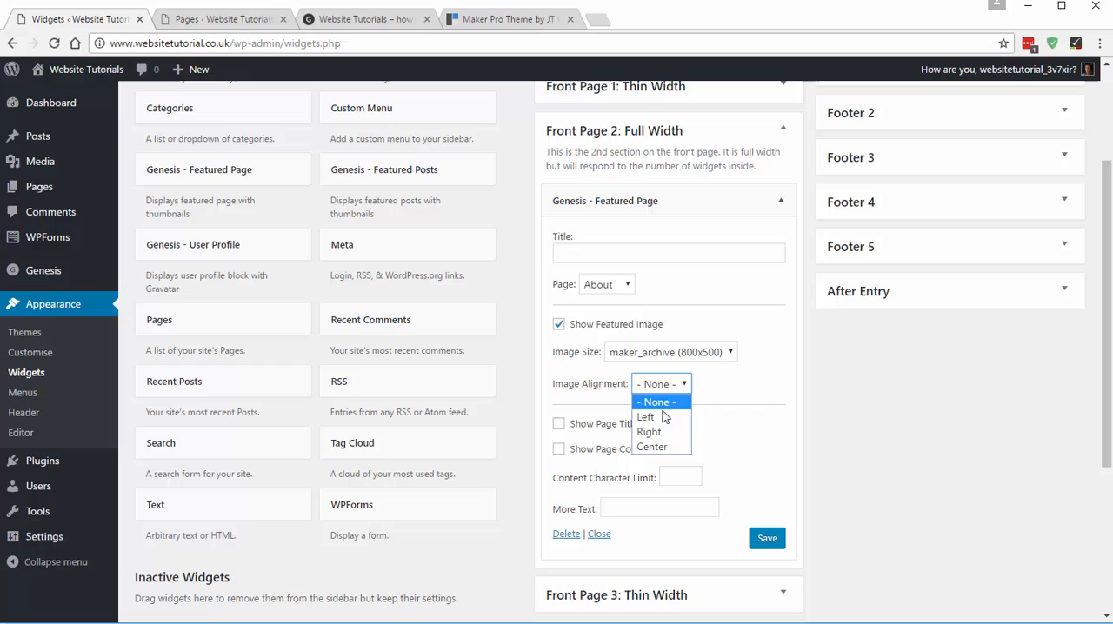
pyautogui.click(659, 449)
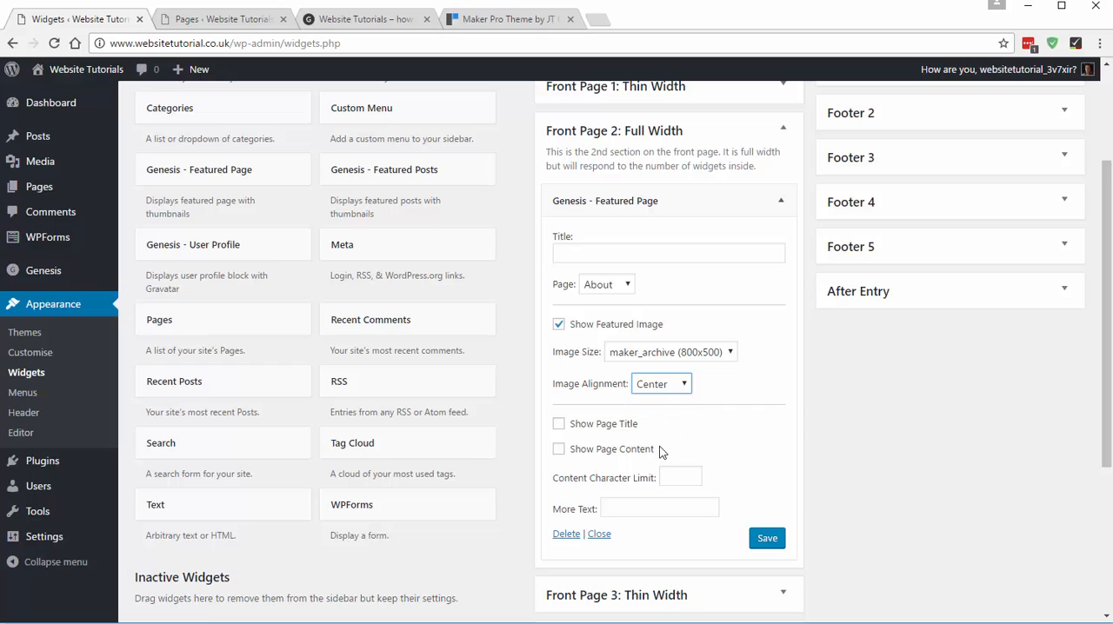
pyautogui.click(559, 424)
pyautogui.click(767, 539)
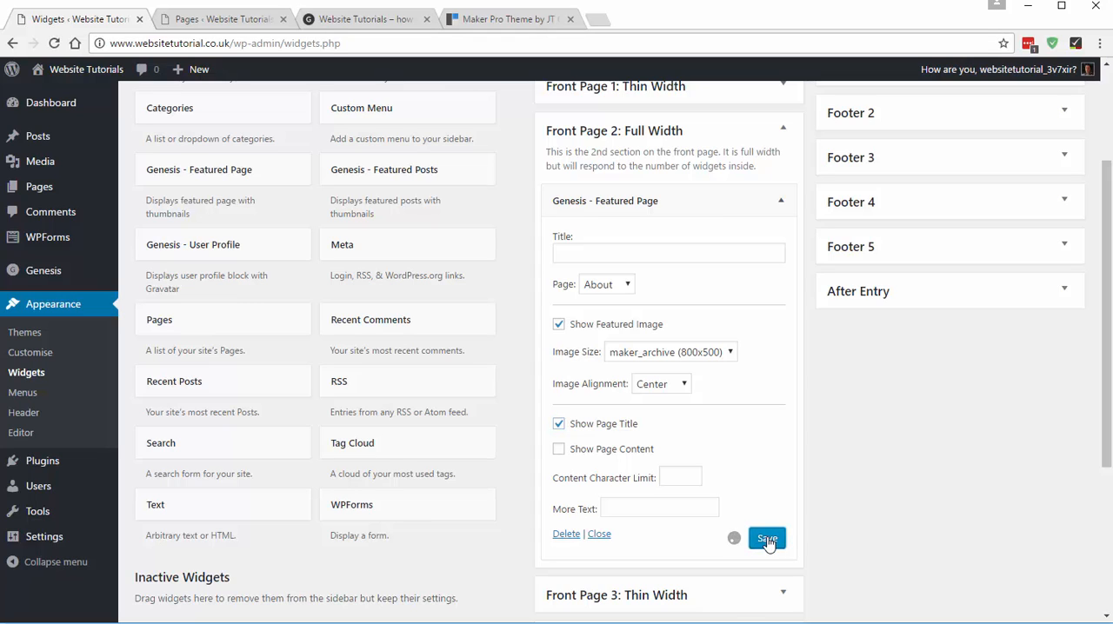
# - Reload the site's home page and compare its featured About image with the three-image row in the Maker Pro demo
pyautogui.click(360, 19)
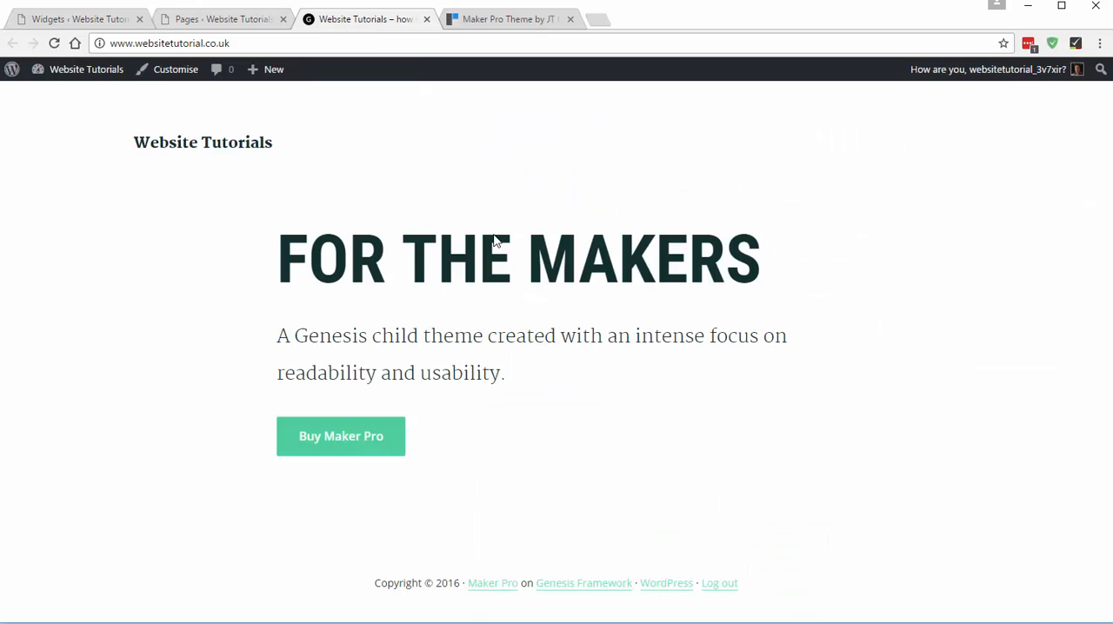
pyautogui.click(54, 45)
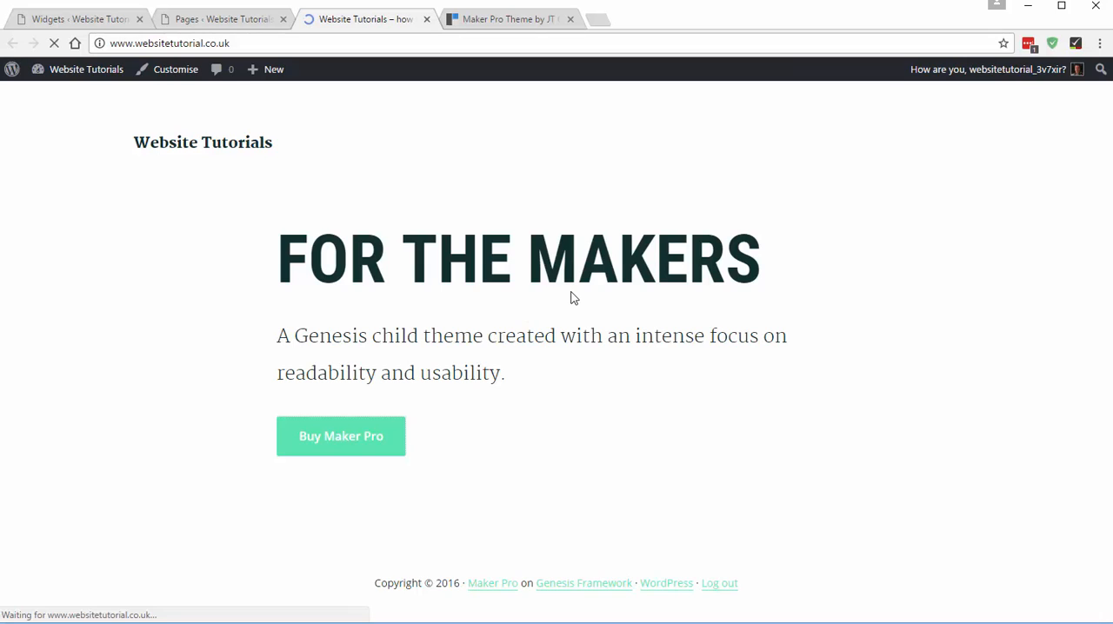
pyautogui.scroll(-3, 570, 293)
pyautogui.scroll(-2, 573, 292)
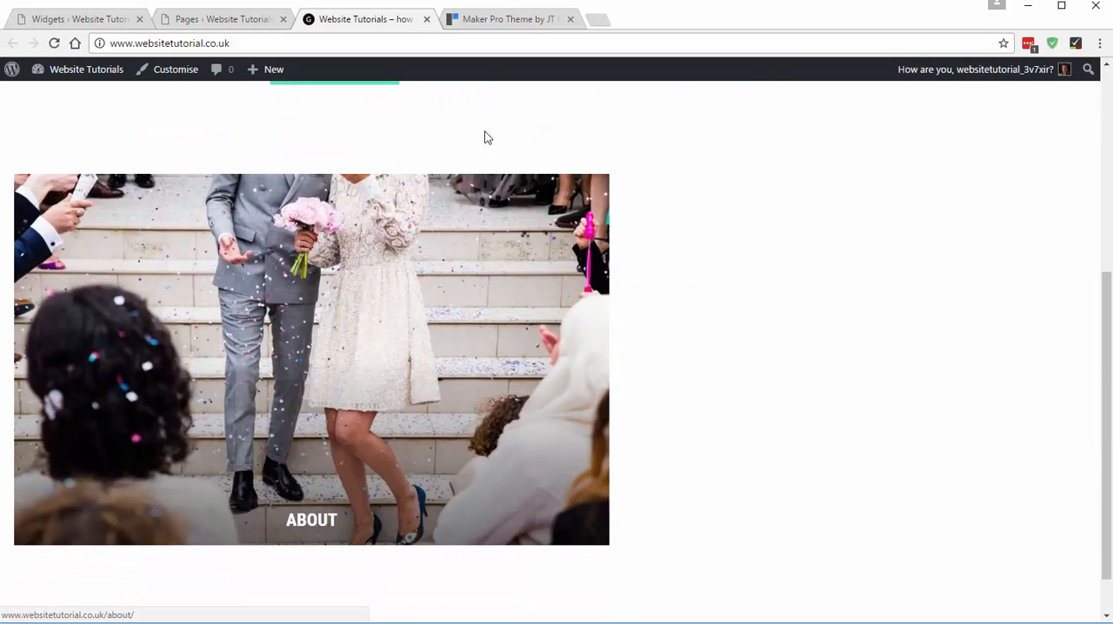
pyautogui.click(473, 19)
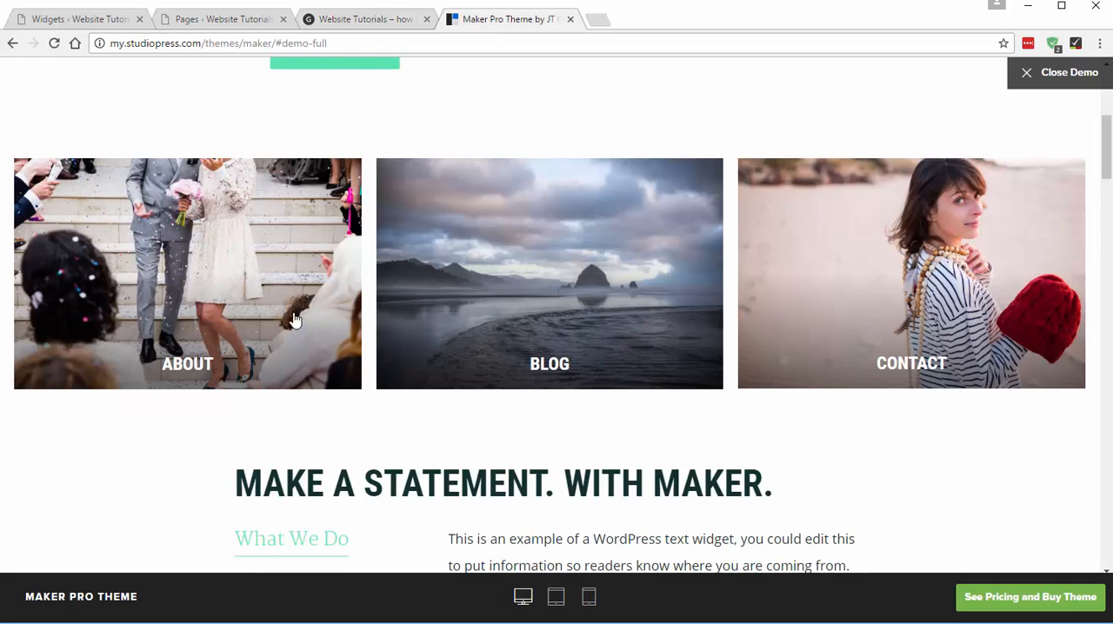
pyautogui.click(379, 18)
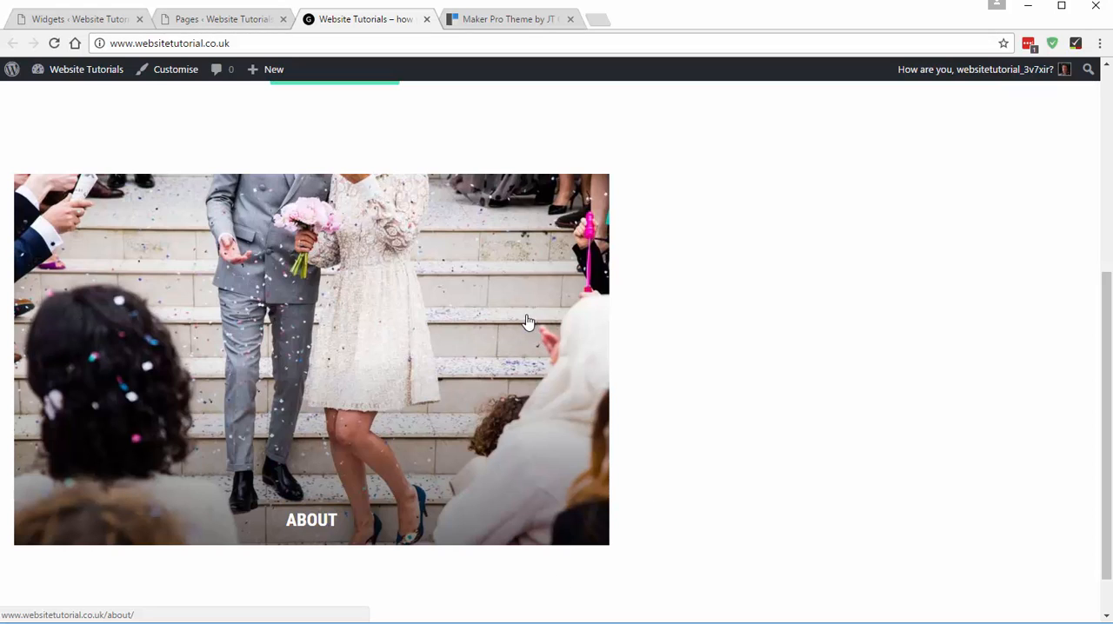
pyautogui.scroll(2, 483, 432)
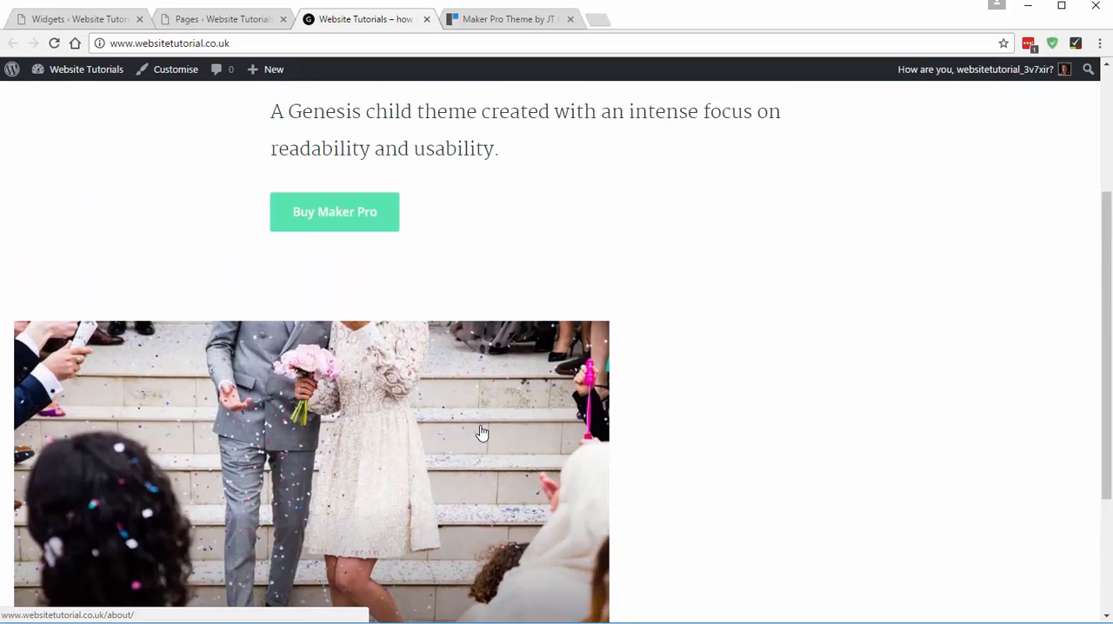
pyautogui.scroll(-2, 479, 429)
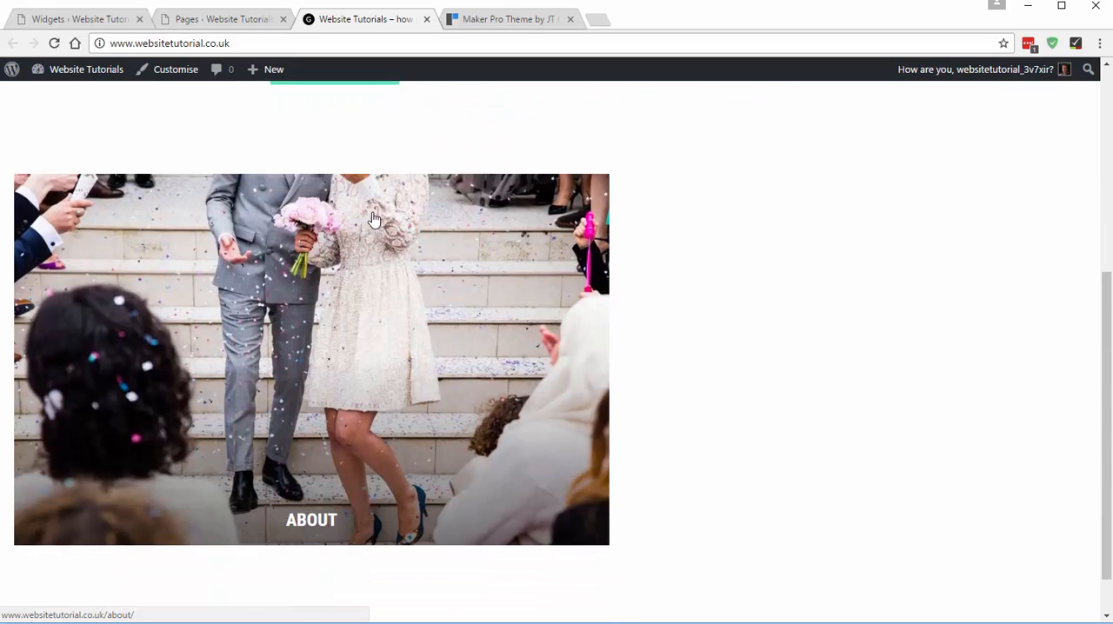
# - Add a second Genesis - Featured Page widget to Front Page 2: Full Width and set it to the Blog page with its featured image shown
pyautogui.click(82, 24)
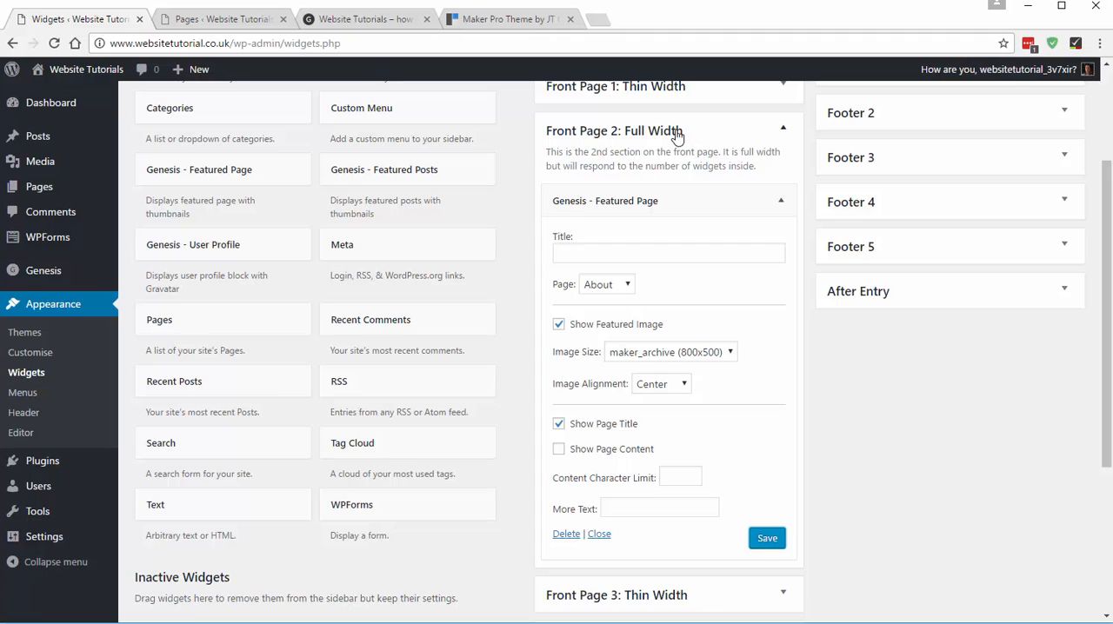
pyautogui.click(648, 200)
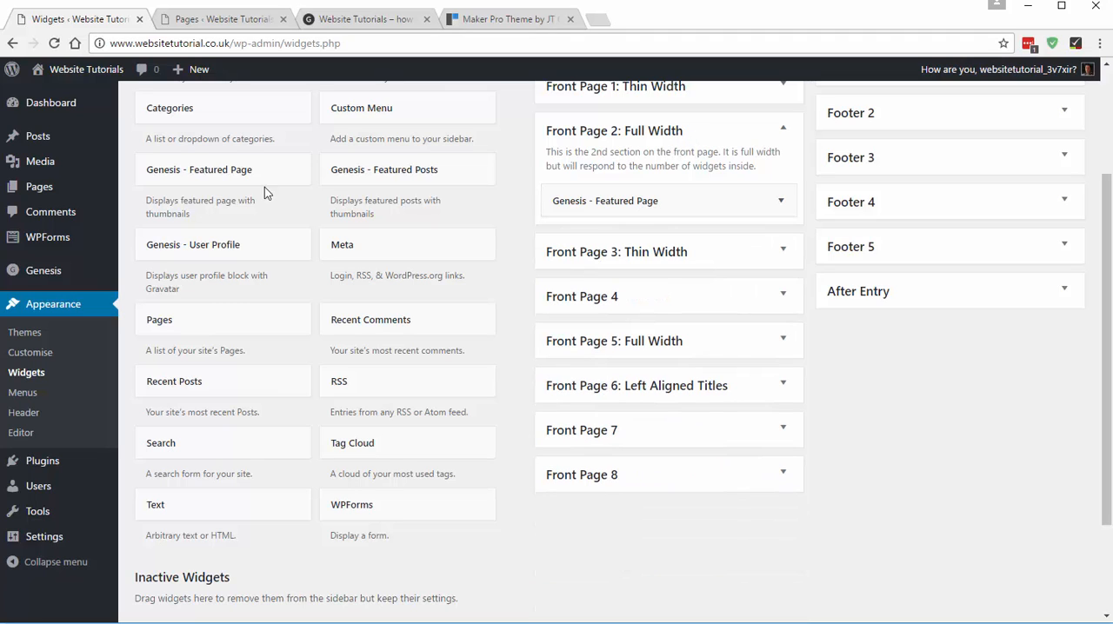
pyautogui.moveTo(200, 174); pyautogui.dragTo(606, 241)
pyautogui.click(616, 324)
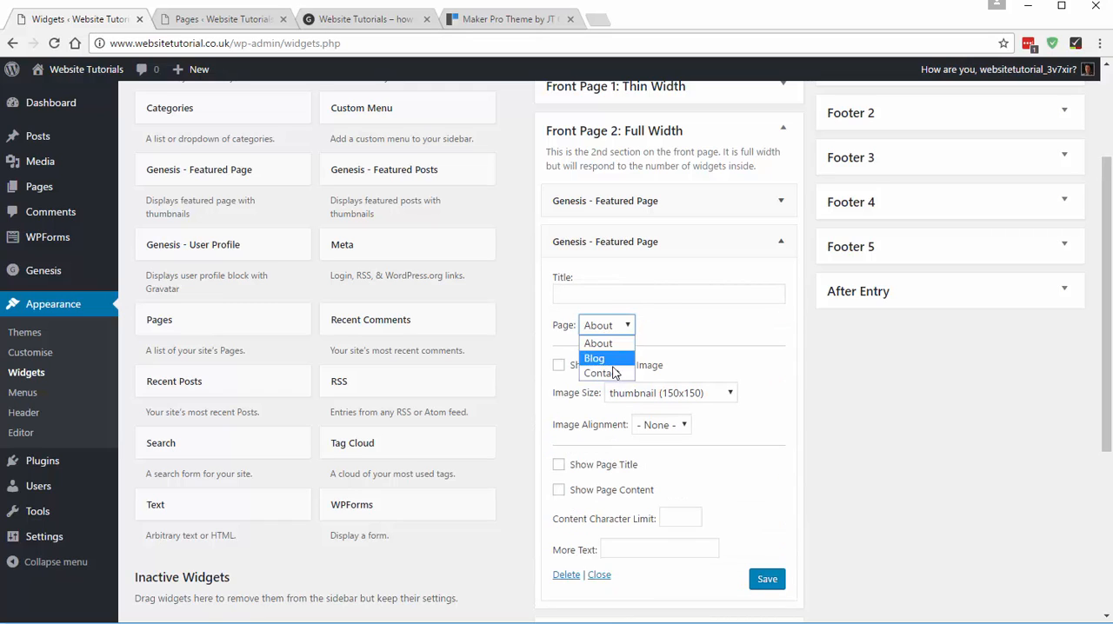
pyautogui.click(609, 365)
pyautogui.click(606, 367)
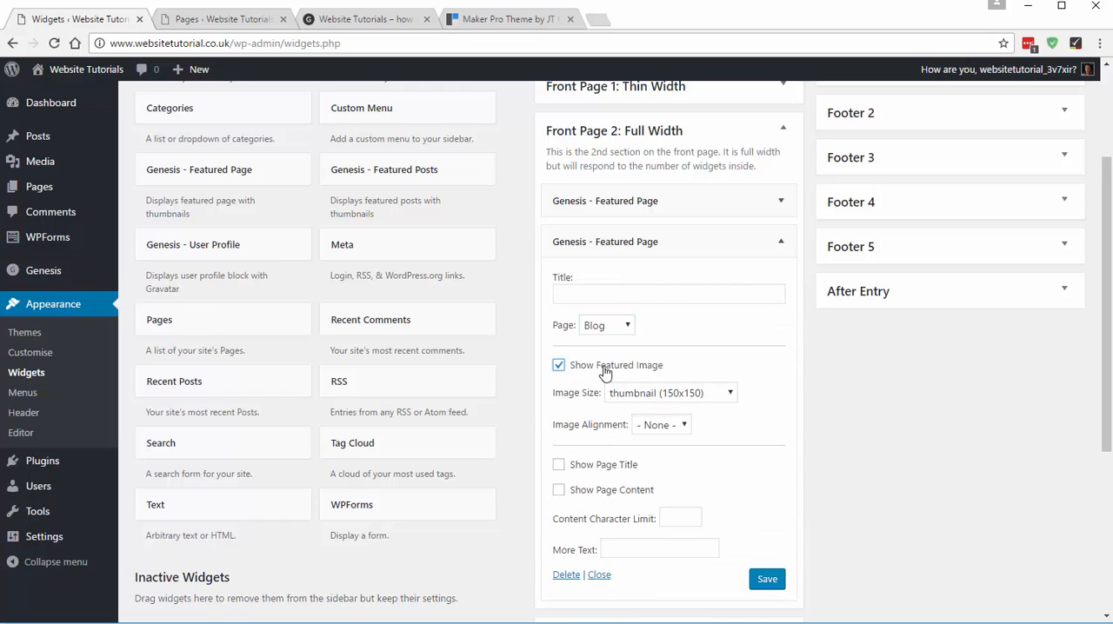
# - Give the Blog widget image size maker_archive (800x500), Center alignment and a visible page title, then save and collapse it
pyautogui.click(679, 396)
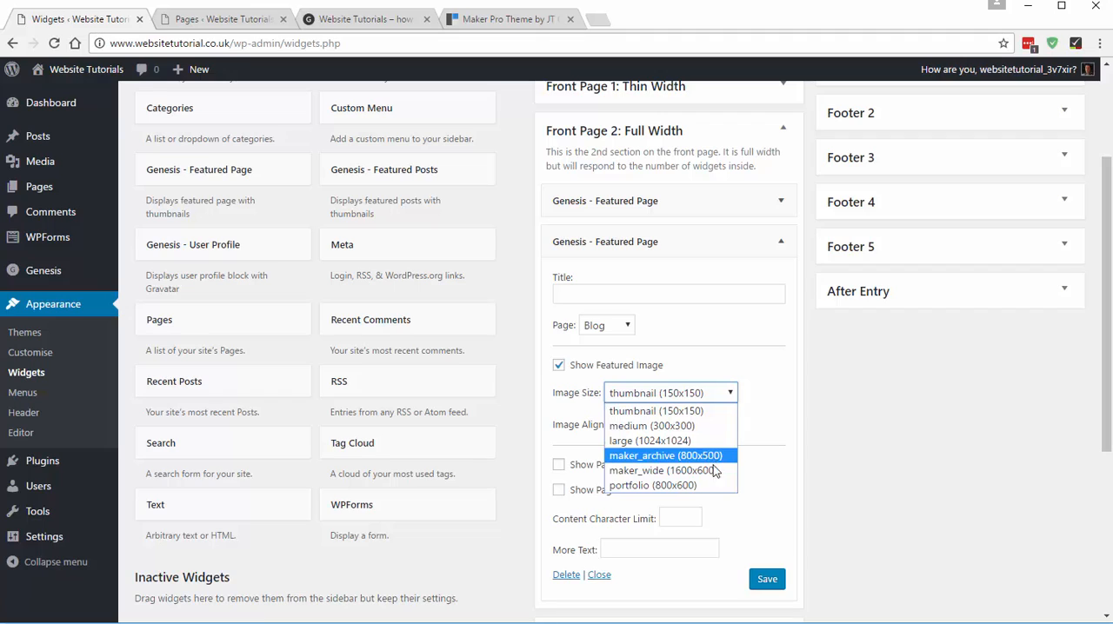
pyautogui.click(685, 456)
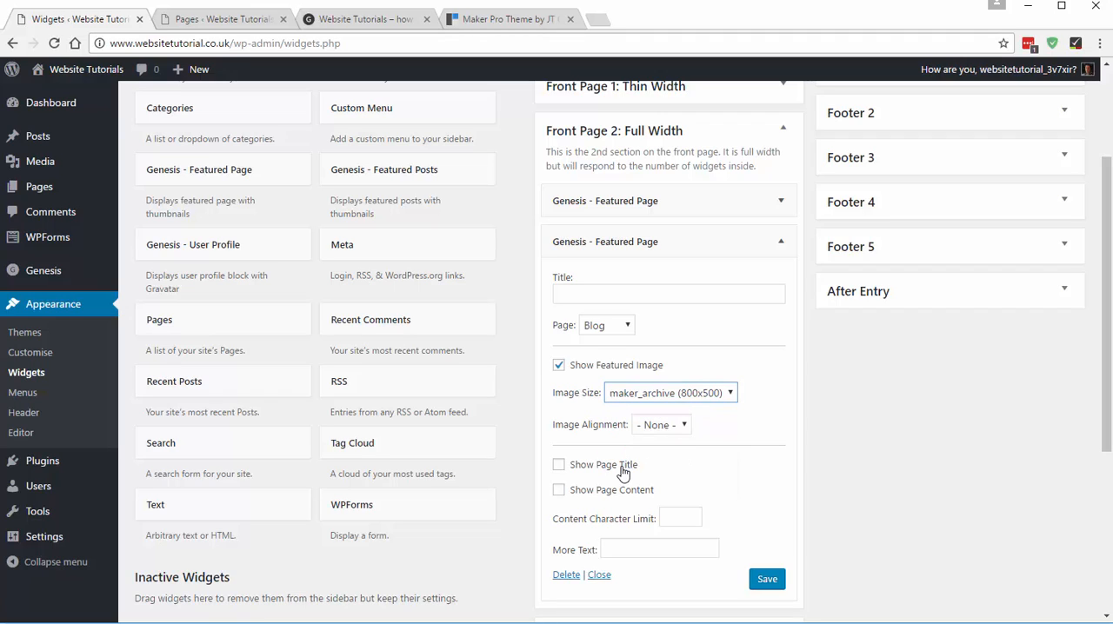
pyautogui.click(623, 466)
pyautogui.click(669, 425)
pyautogui.click(664, 488)
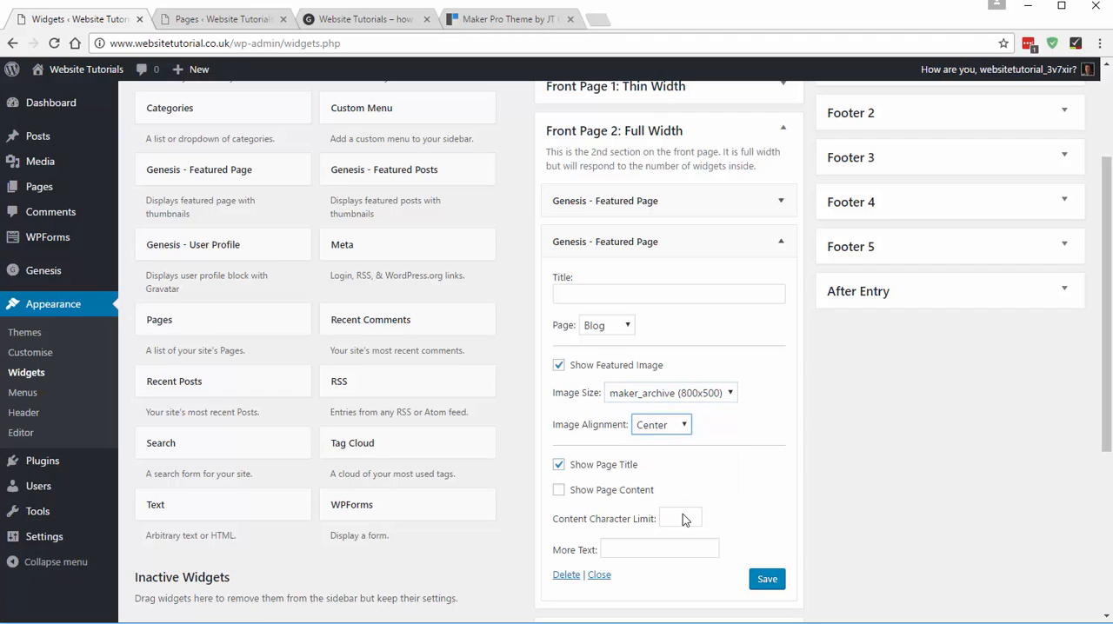
pyautogui.click(765, 584)
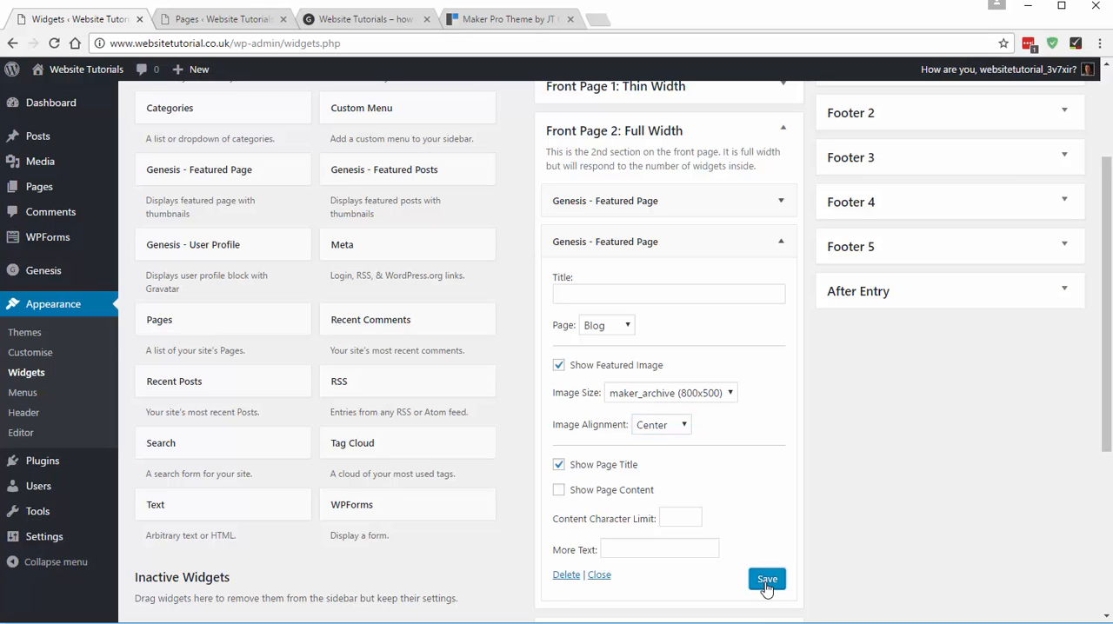
pyautogui.click(696, 230)
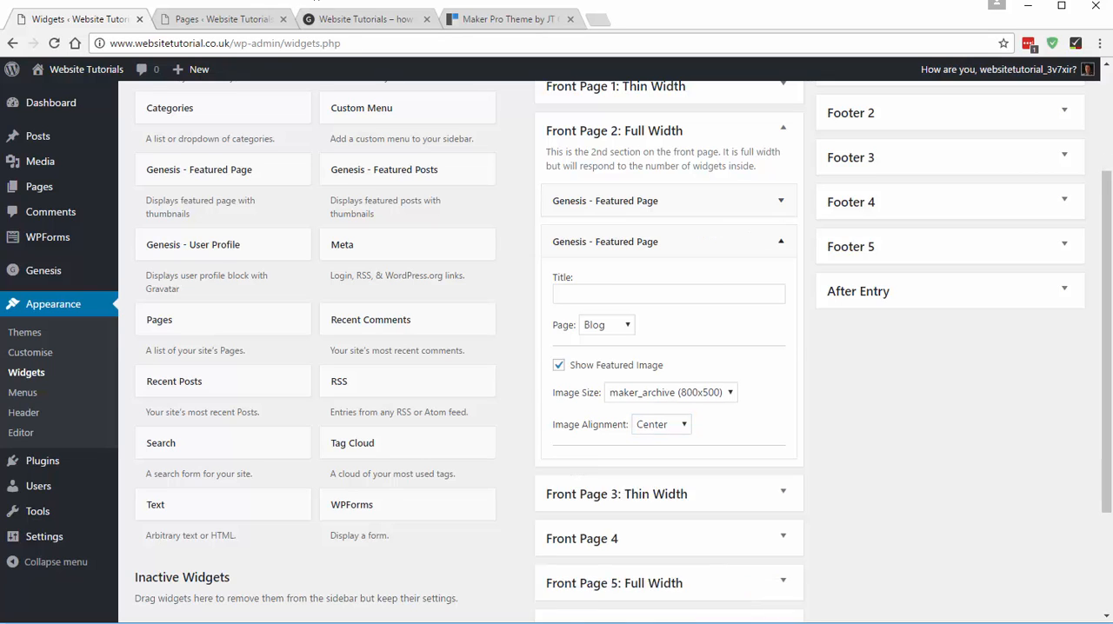
# - Reload the site's home page to check the Blog image beside About, then return to the widgets screen
pyautogui.click(323, 19)
pyautogui.click(52, 43)
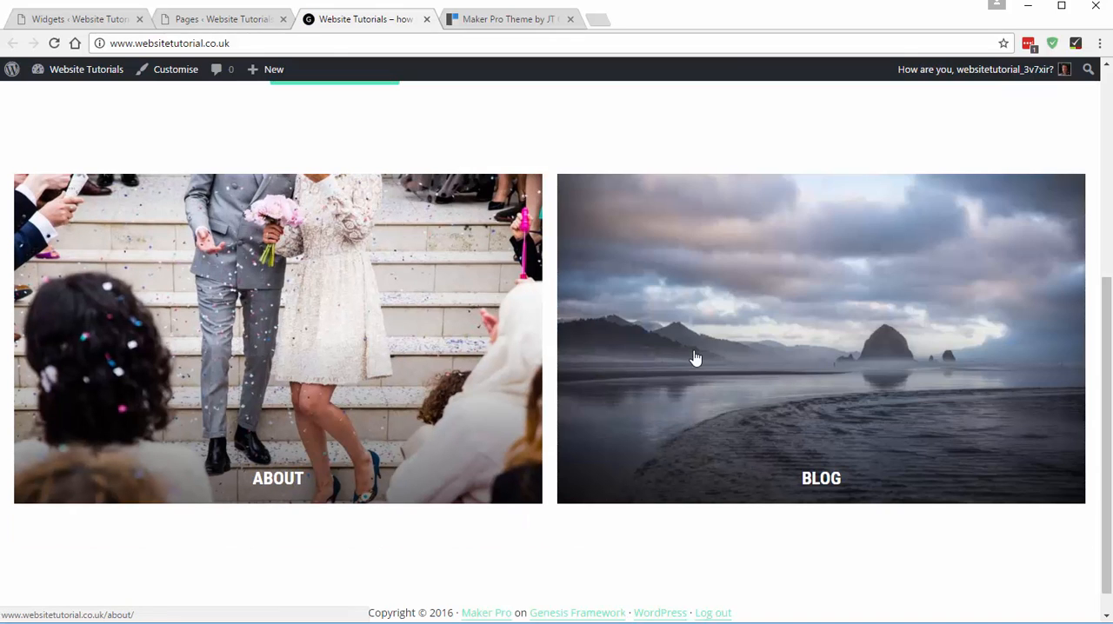
pyautogui.click(108, 18)
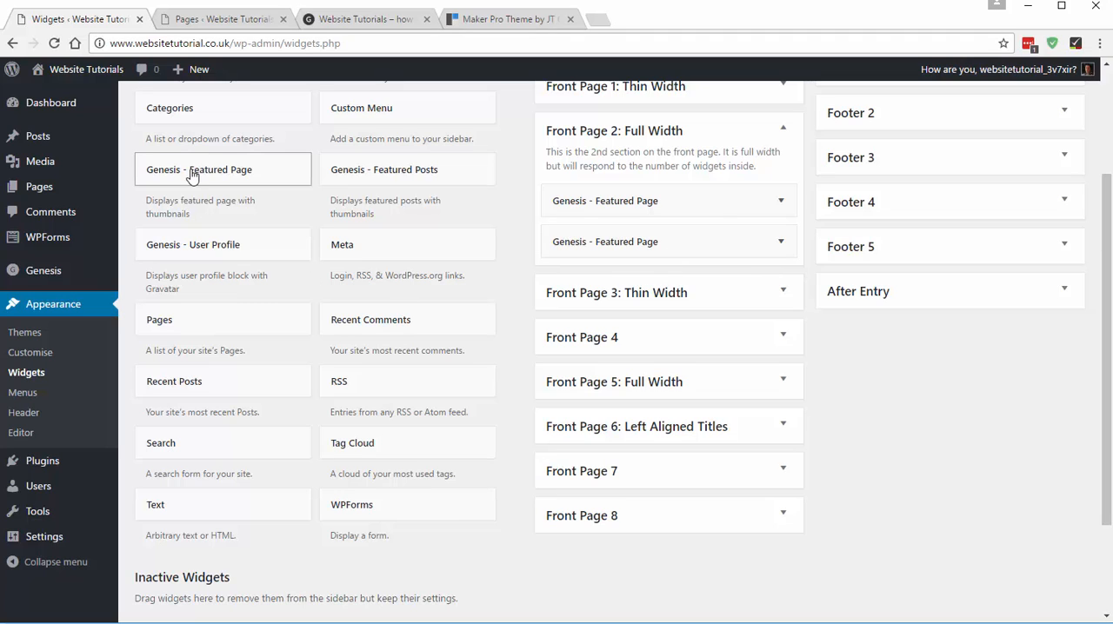
# - Add a third Genesis - Featured Page widget to Front Page 2: Full Width and set it to Contact with its featured image shown
pyautogui.moveTo(197, 173); pyautogui.dragTo(614, 273)
pyautogui.click(600, 367)
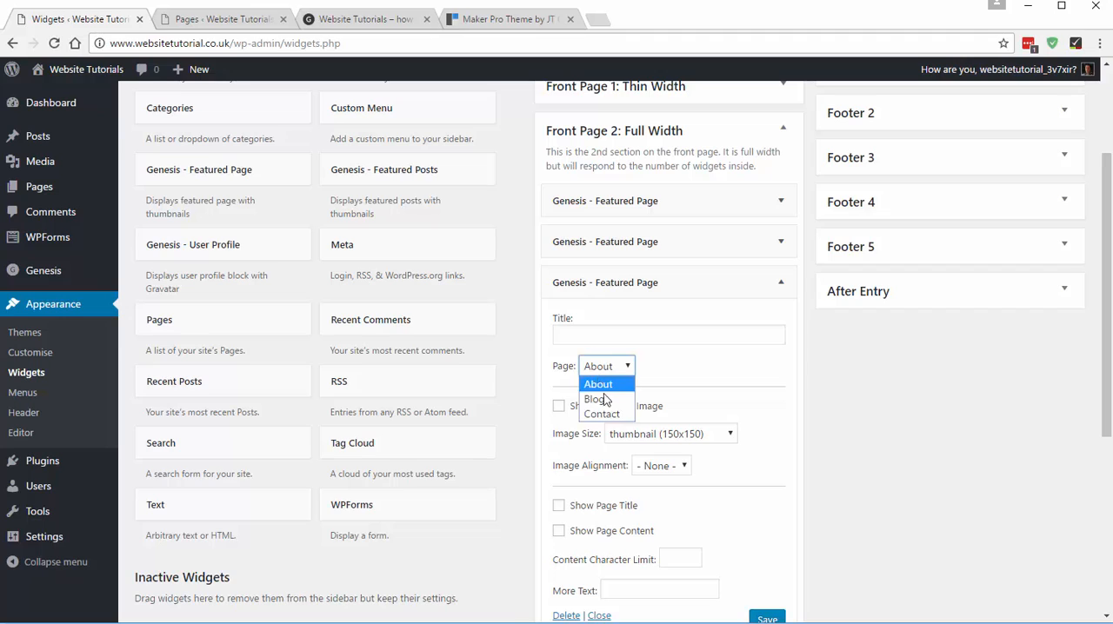
pyautogui.click(609, 412)
pyautogui.click(606, 406)
# - Set the Contact widget's image size to maker_archive (800x500) with Center alignment, show the page title, and save the widget
pyautogui.click(678, 437)
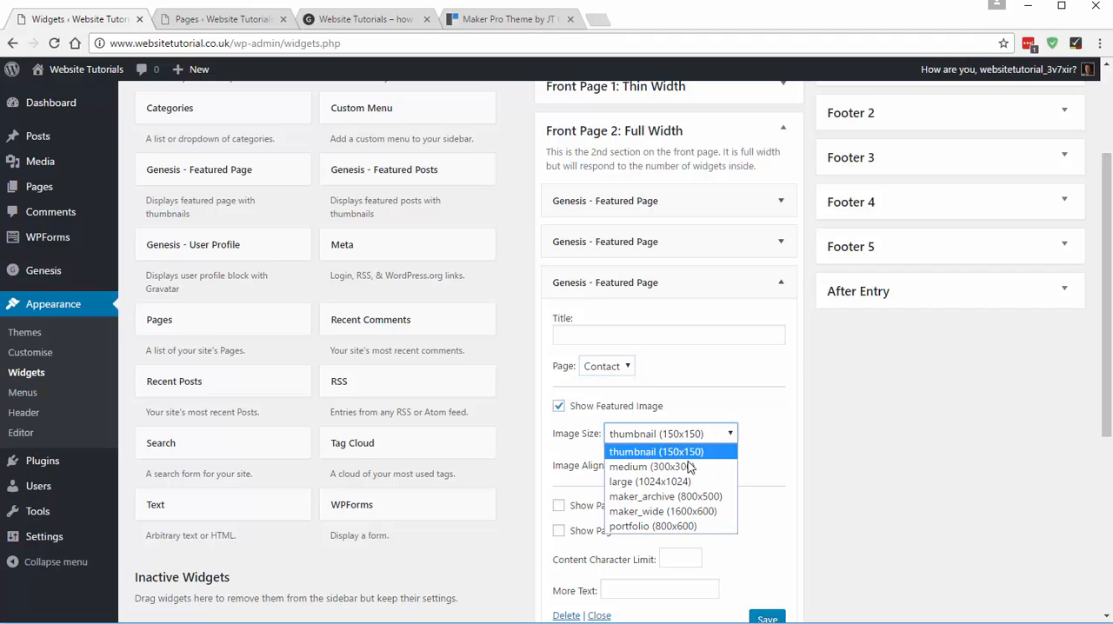
pyautogui.click(701, 495)
pyautogui.click(657, 471)
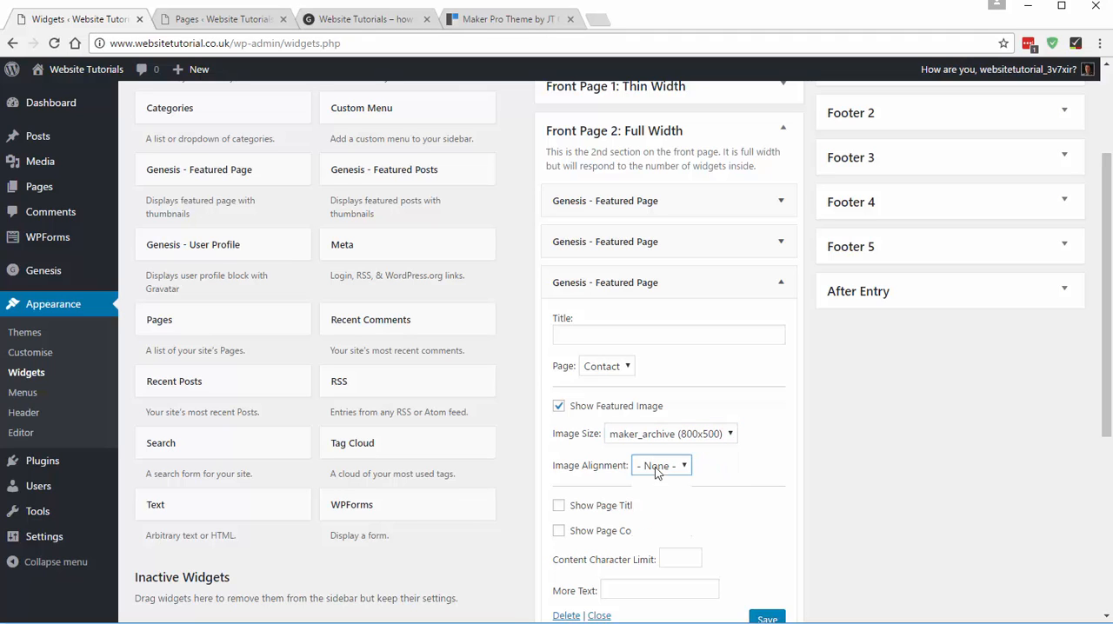
pyautogui.click(671, 528)
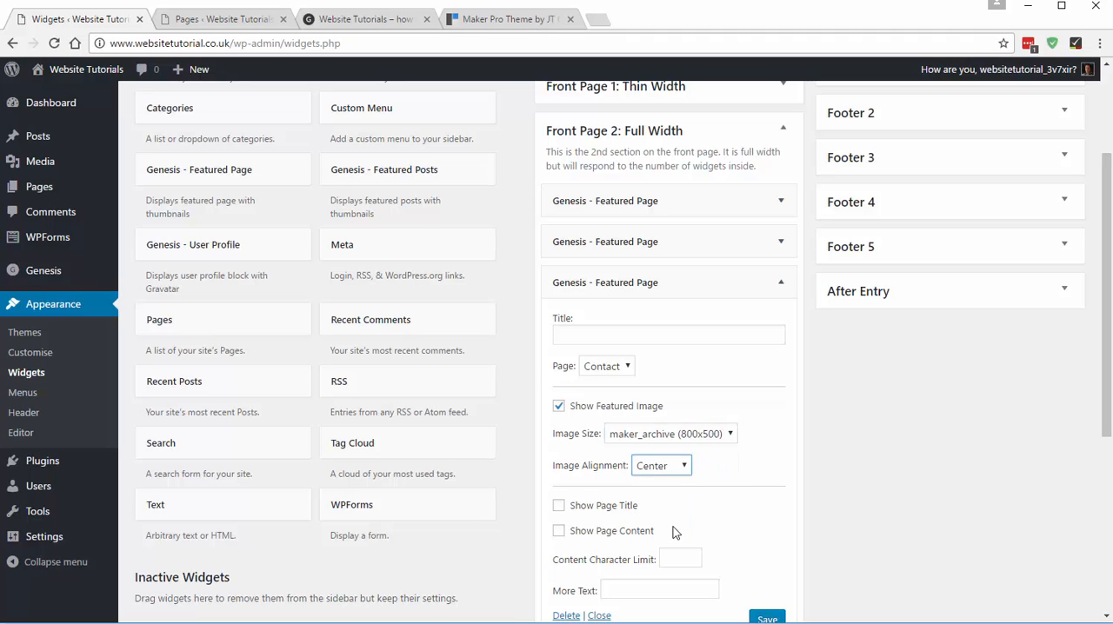
pyautogui.click(599, 508)
pyautogui.scroll(-2, 750, 480)
pyautogui.click(767, 472)
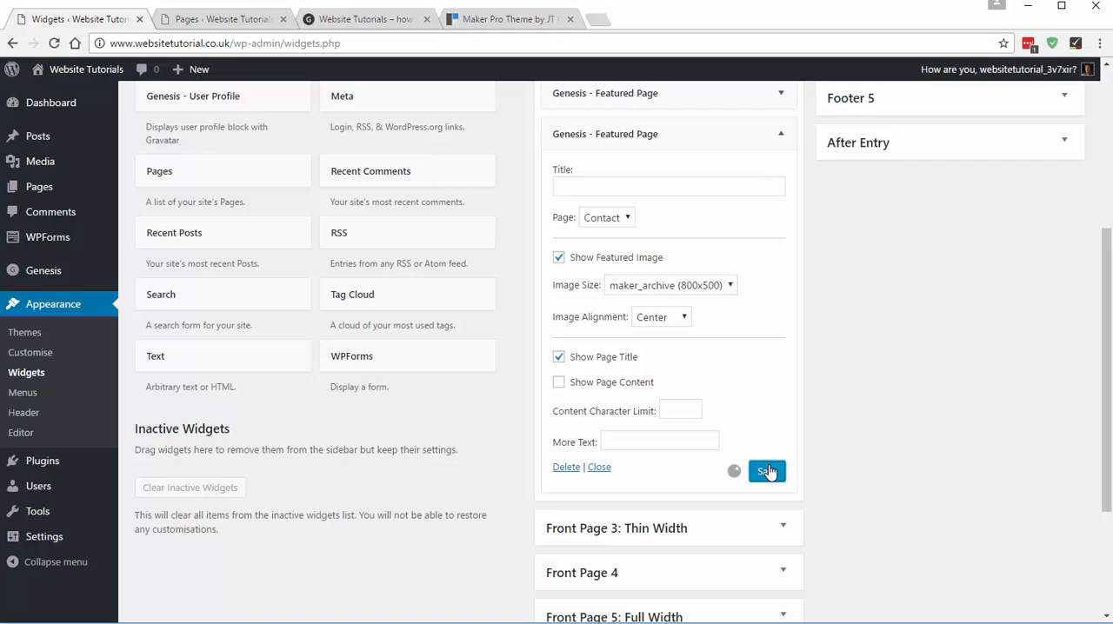
# - Reload the site's home page, compare its three-image row with the Maker Pro demo, and examine the demo section below that row
pyautogui.click(335, 14)
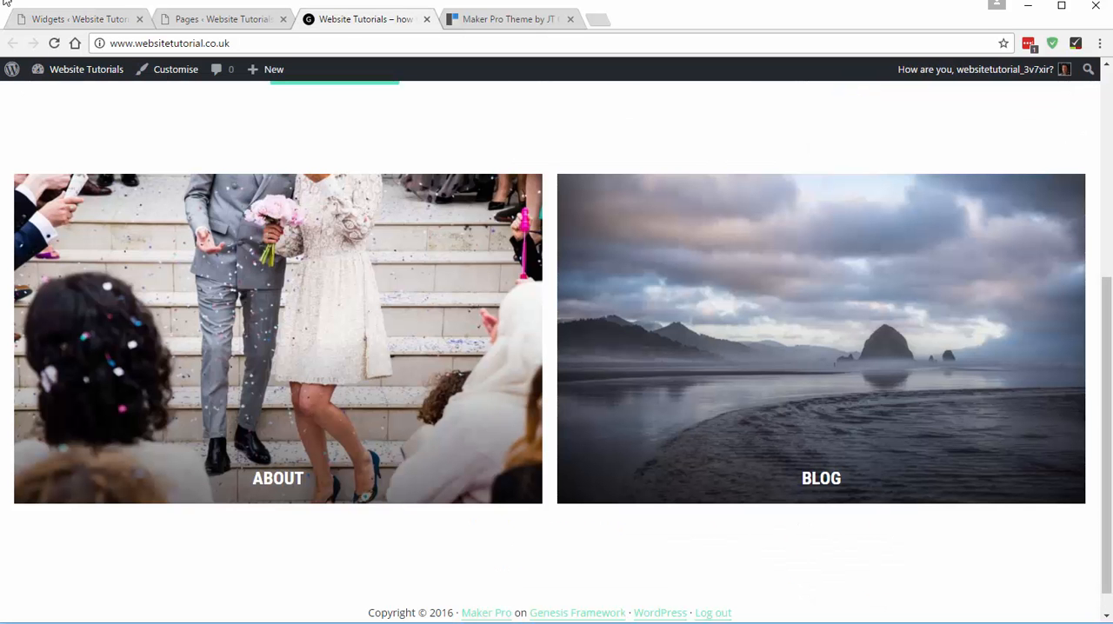
pyautogui.click(54, 43)
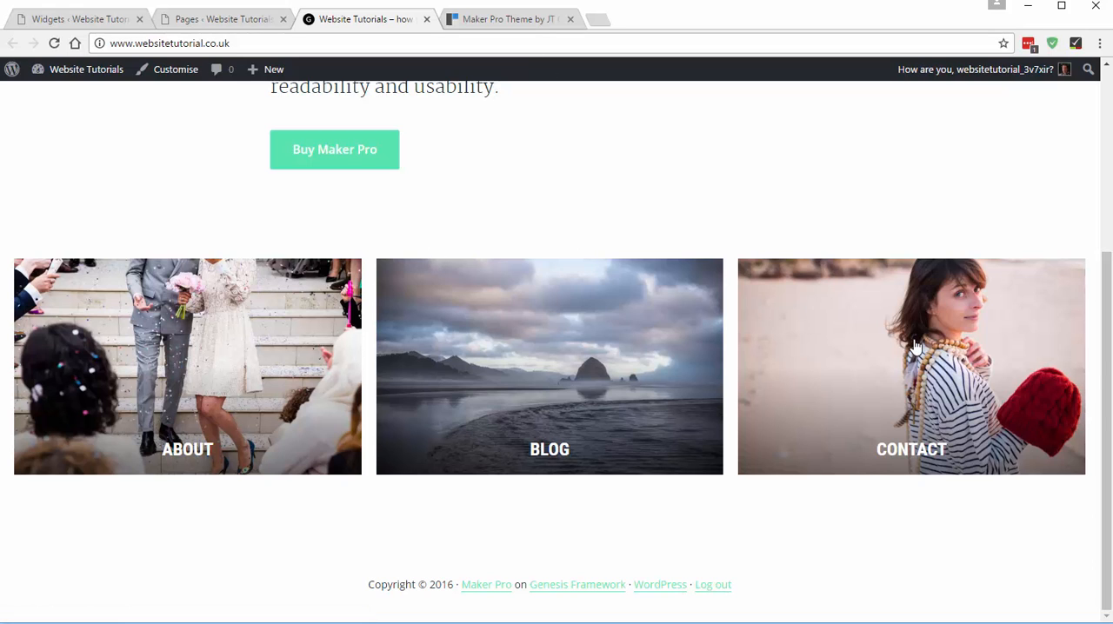
pyautogui.scroll(2, 830, 400)
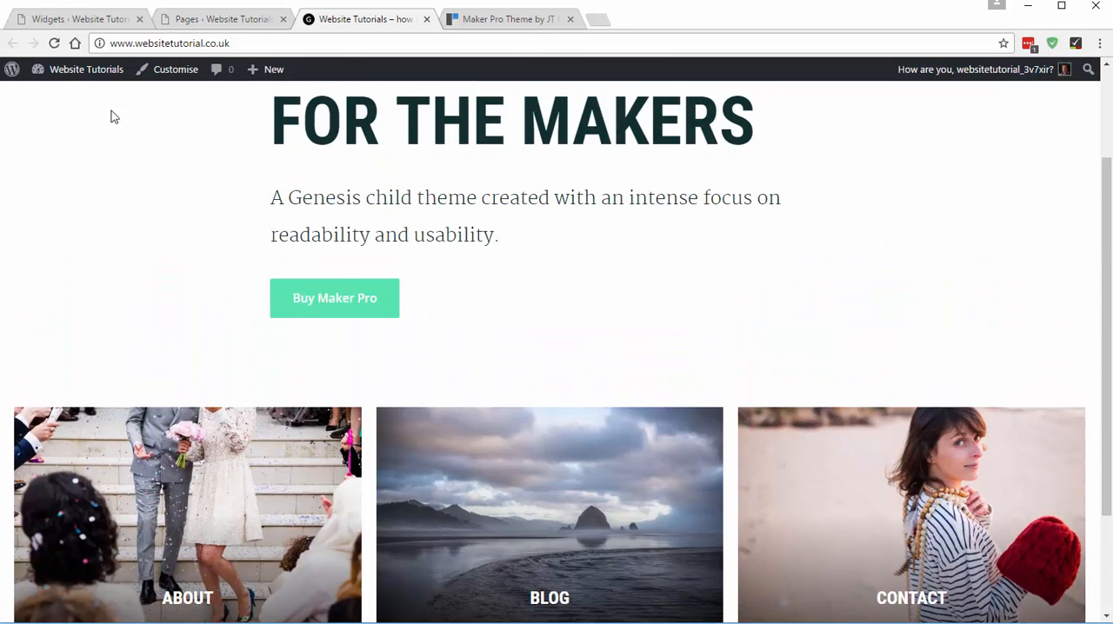
pyautogui.click(491, 19)
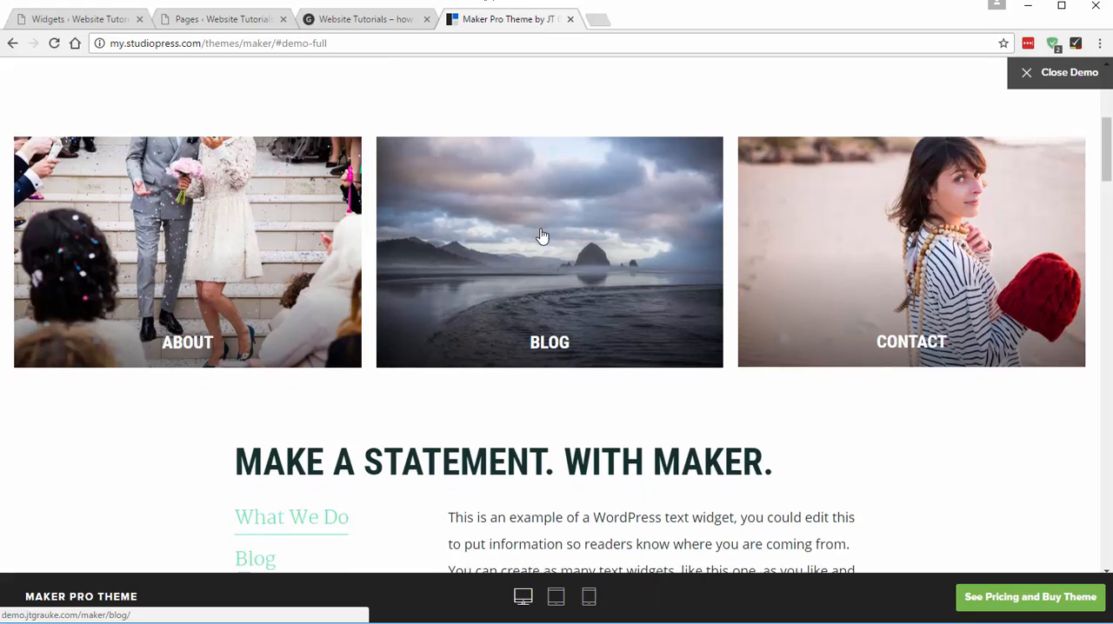
pyautogui.scroll(2, 542, 231)
pyautogui.scroll(1, 485, 125)
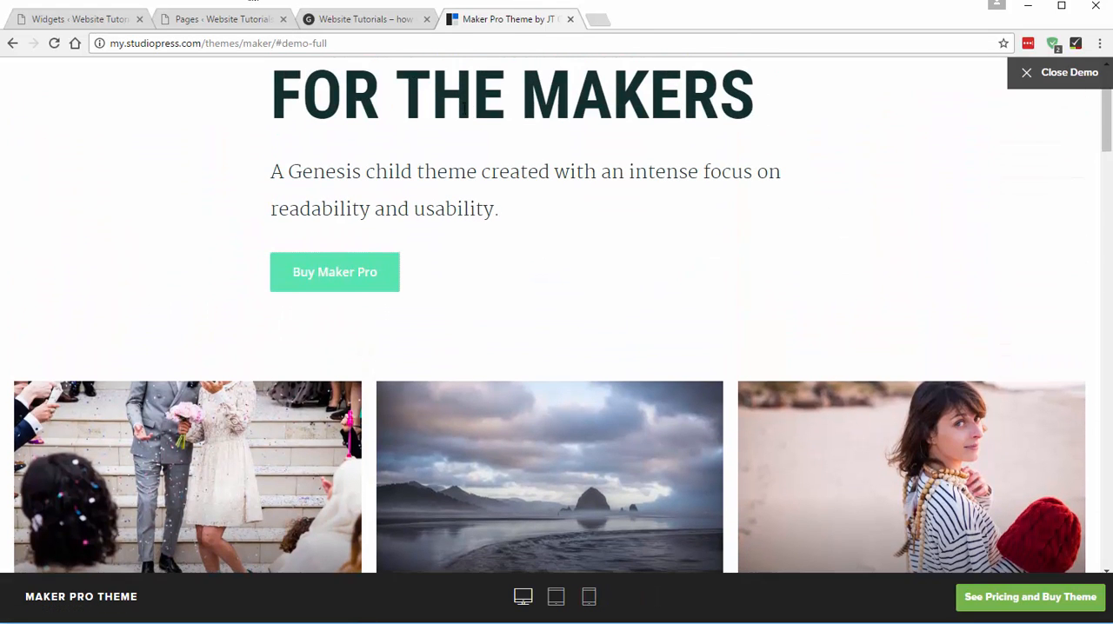
pyautogui.click(376, 26)
pyautogui.click(509, 20)
pyautogui.scroll(-7, 620, 308)
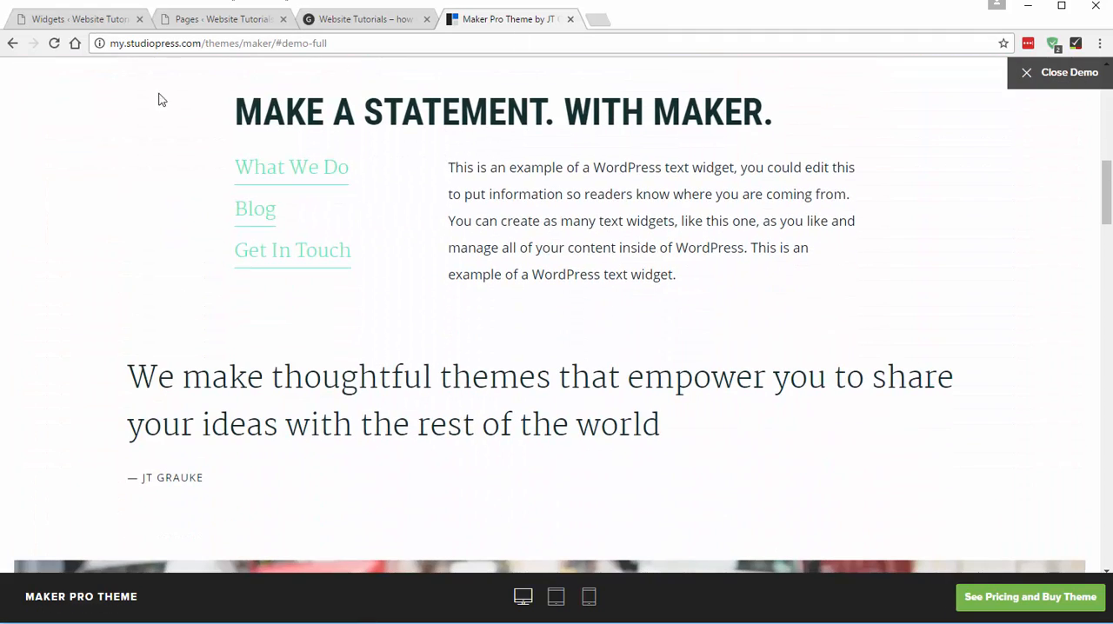
# - Collapse Front Page 2 on the widgets screen and add a Text widget to Front Page 3: Thin Width
pyautogui.click(87, 20)
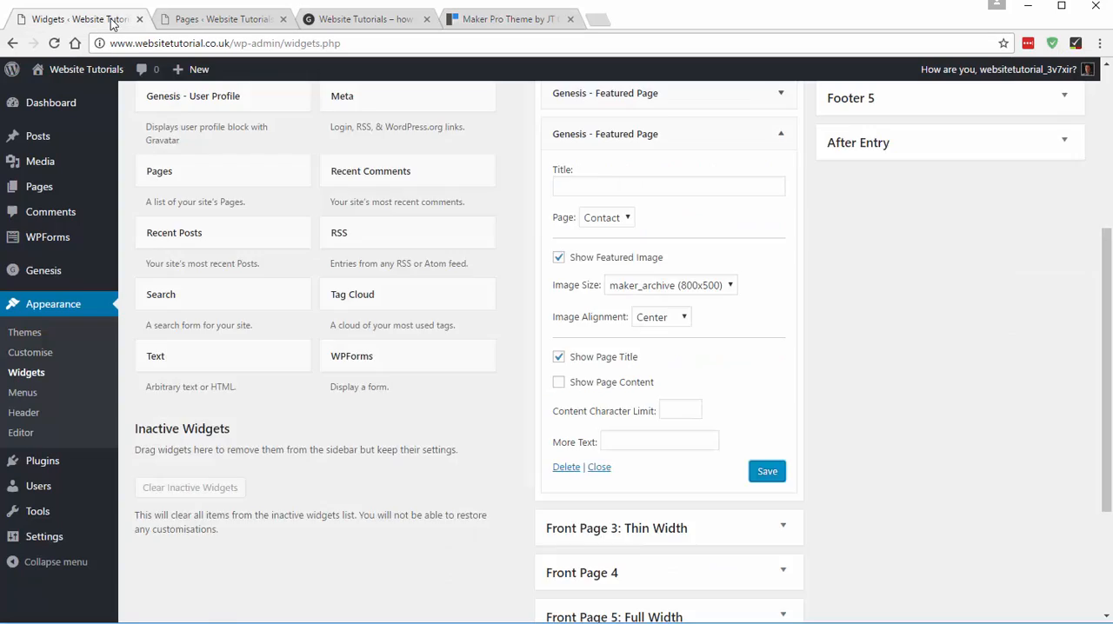
pyautogui.scroll(3, 675, 203)
pyautogui.click(639, 139)
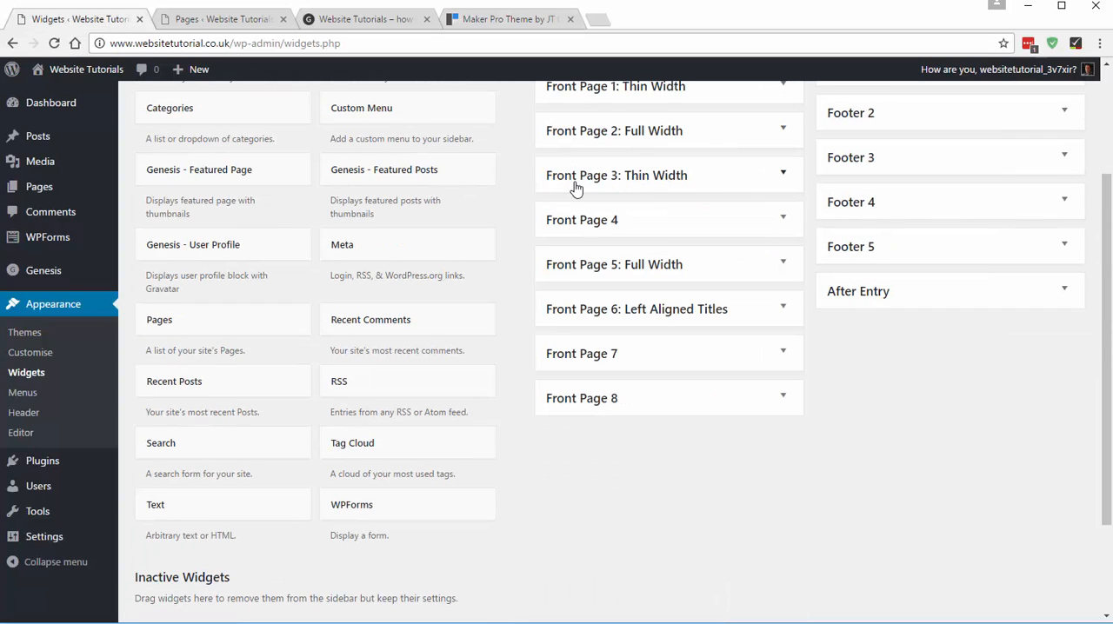
pyautogui.click(635, 183)
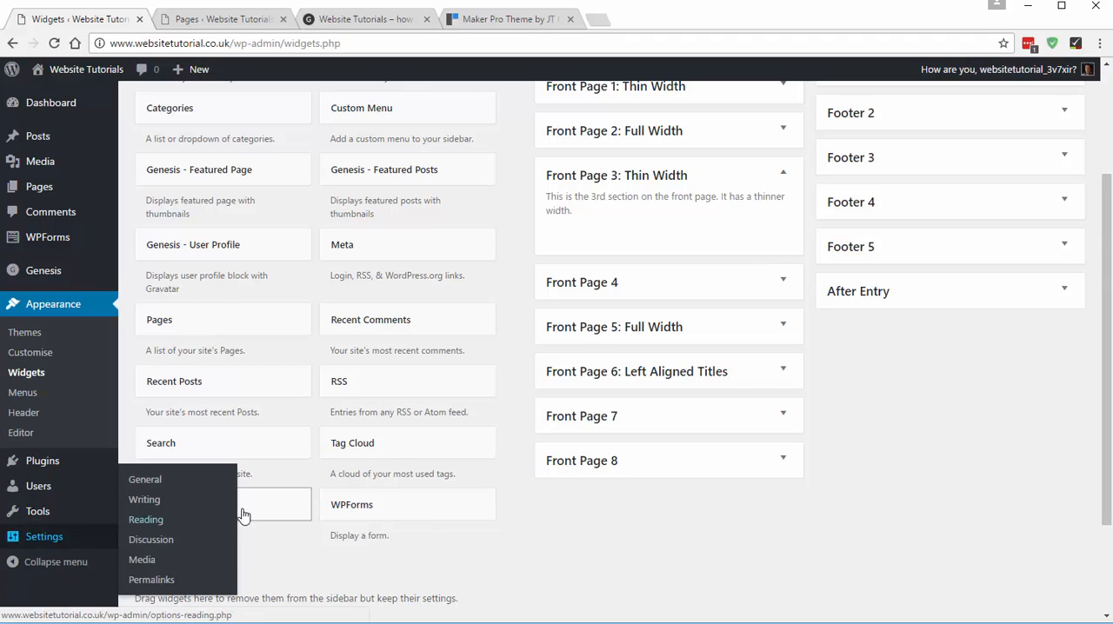
pyautogui.moveTo(236, 513); pyautogui.dragTo(641, 244)
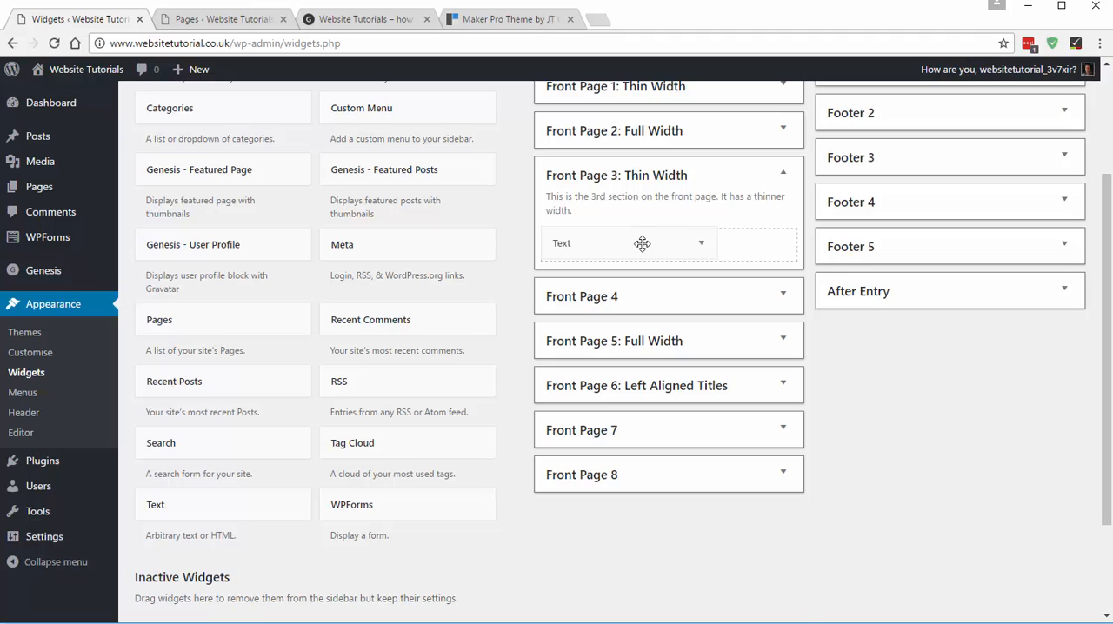
pyautogui.moveTo(641, 244); pyautogui.dragTo(641, 244)
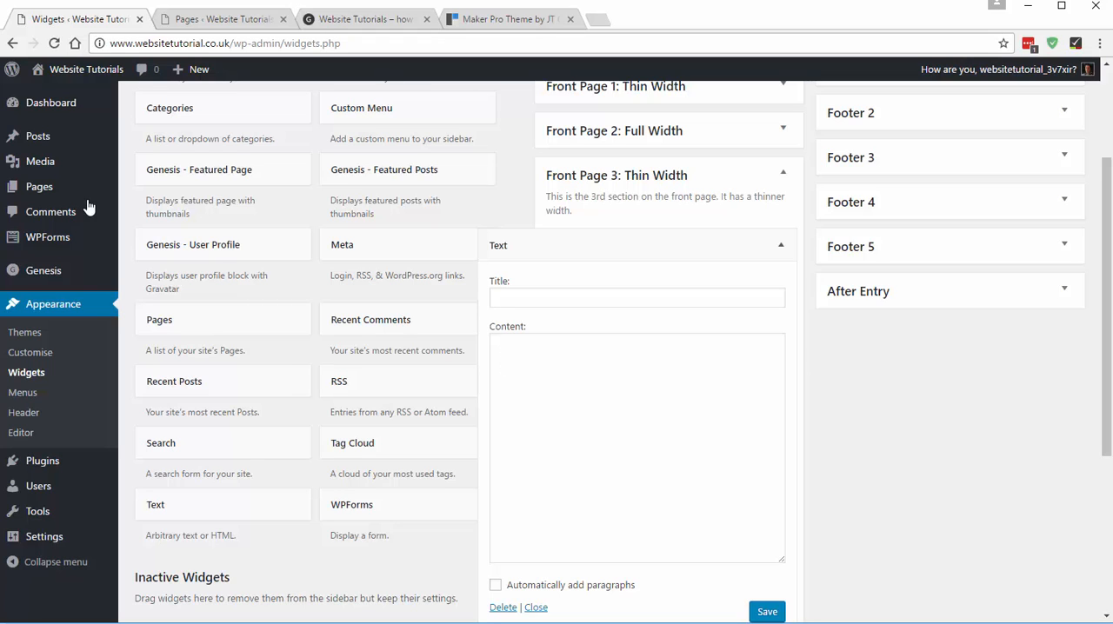
# - Copy the heading "MAKE A STATEMENT. WITH MAKER." from the demo and paste it as the Text widget's title
pyautogui.click(472, 18)
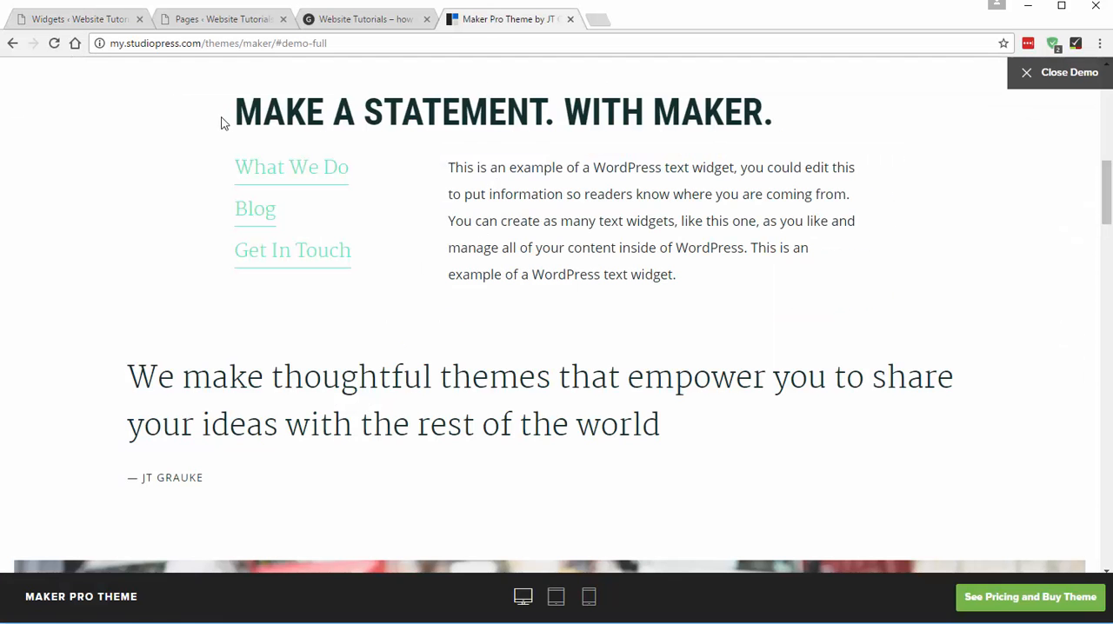
pyautogui.moveTo(236, 114); pyautogui.dragTo(442, 113)
pyautogui.moveTo(765, 109); pyautogui.dragTo(789, 109)
pyautogui.hotkey('ctrl', 'c')
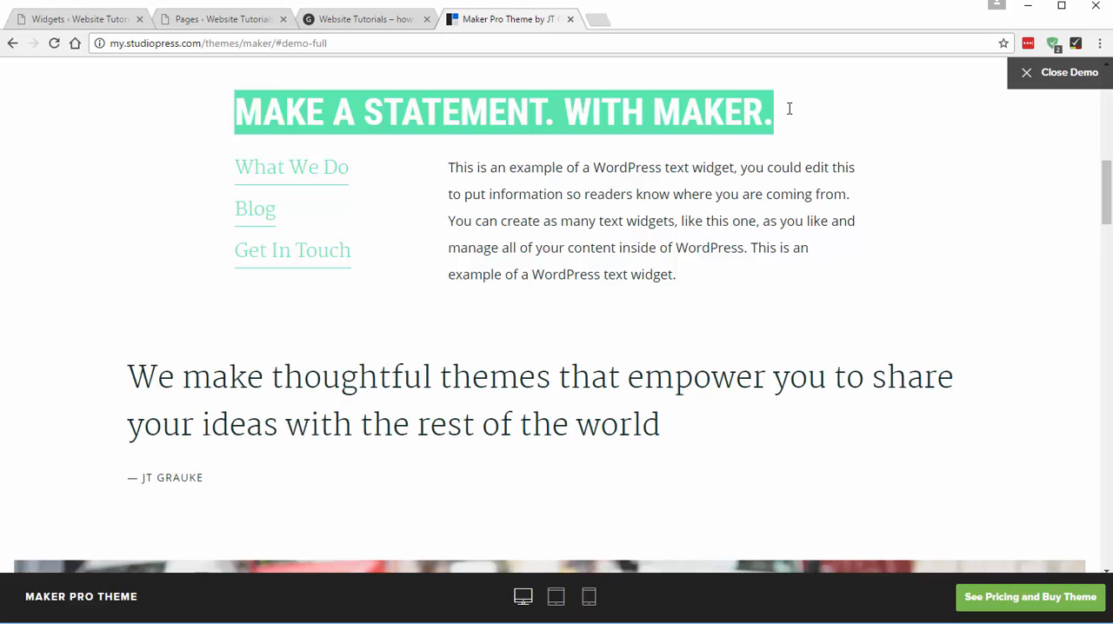
pyautogui.click(111, 19)
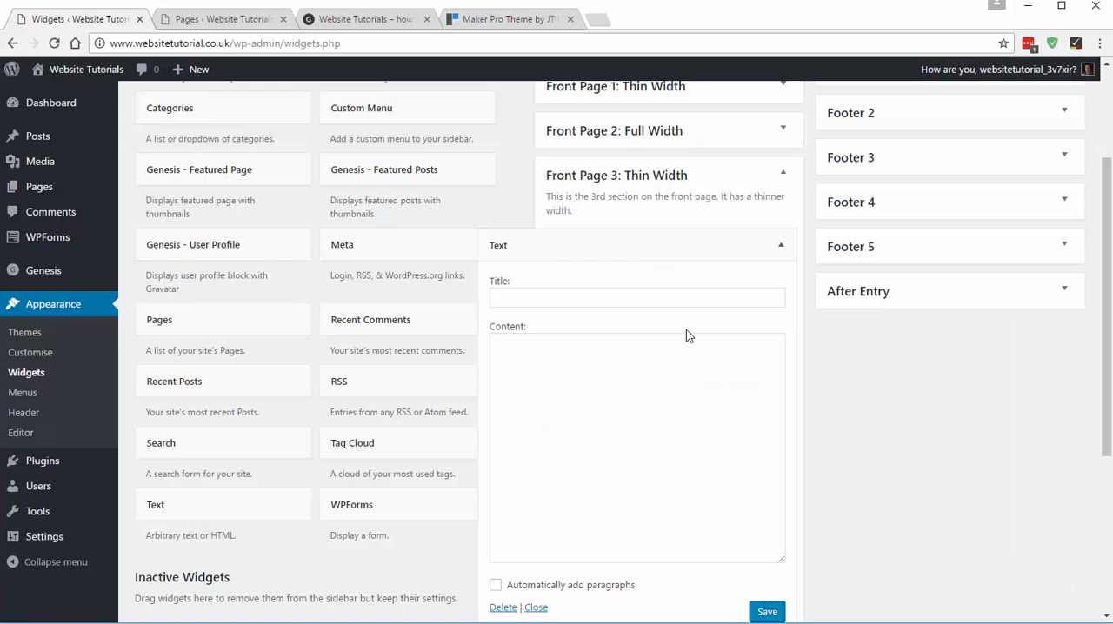
pyautogui.click(507, 296)
pyautogui.hotkey('ctrl', 'v')
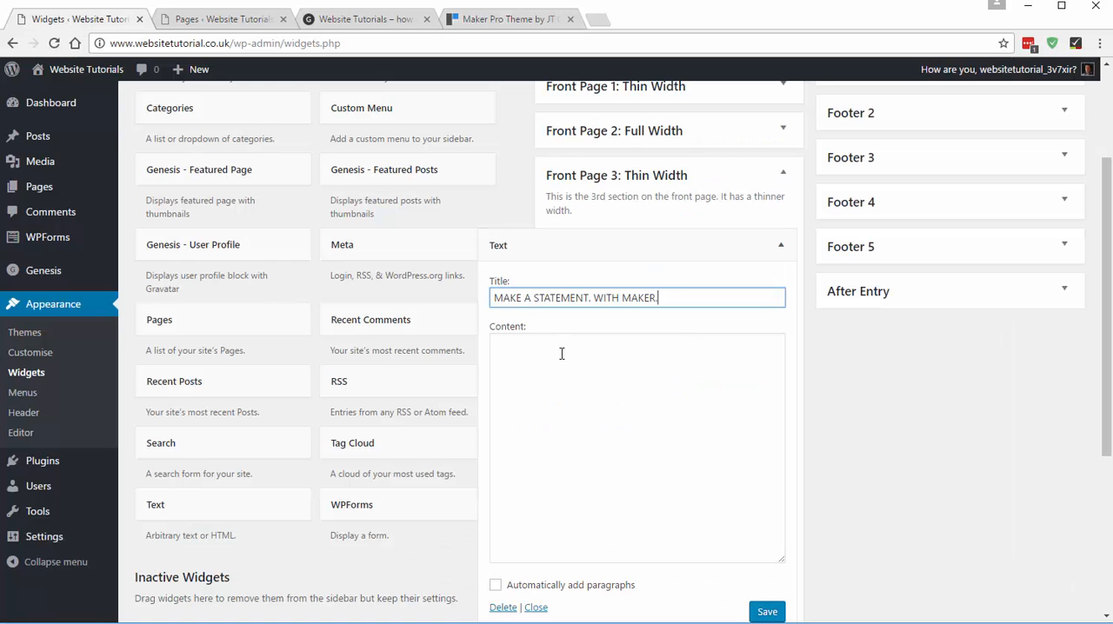
# - Examine the demo's link list and text paragraph under the heading, then return to the Text widget's empty content
pyautogui.click(561, 361)
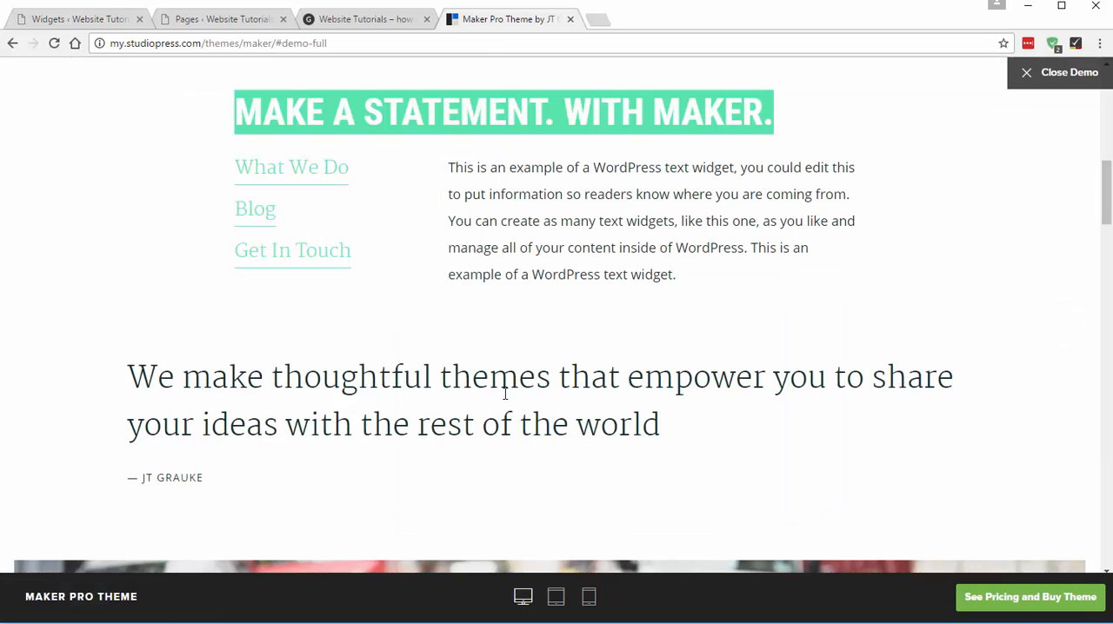
pyautogui.click(491, 17)
pyautogui.click(481, 190)
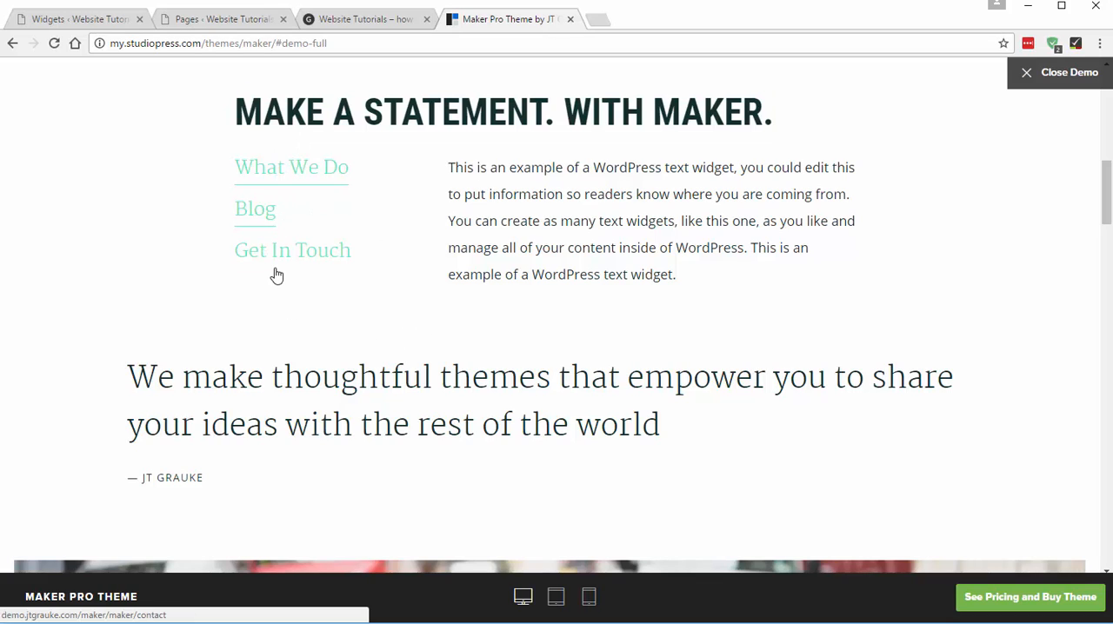
pyautogui.moveTo(445, 172); pyautogui.dragTo(663, 248)
pyautogui.click(676, 269)
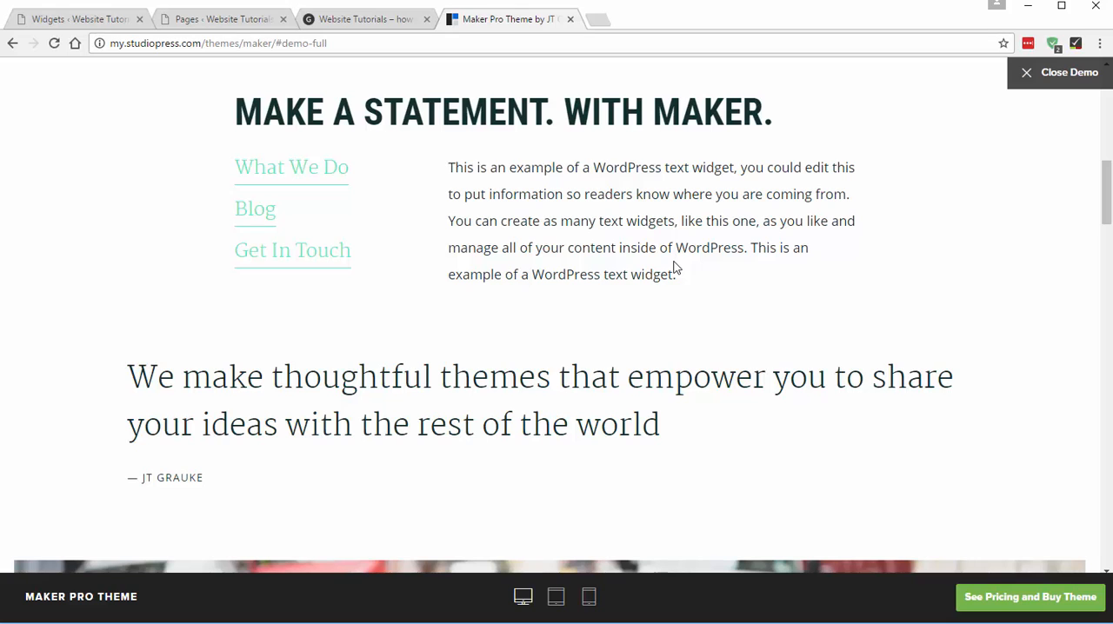
pyautogui.click(104, 19)
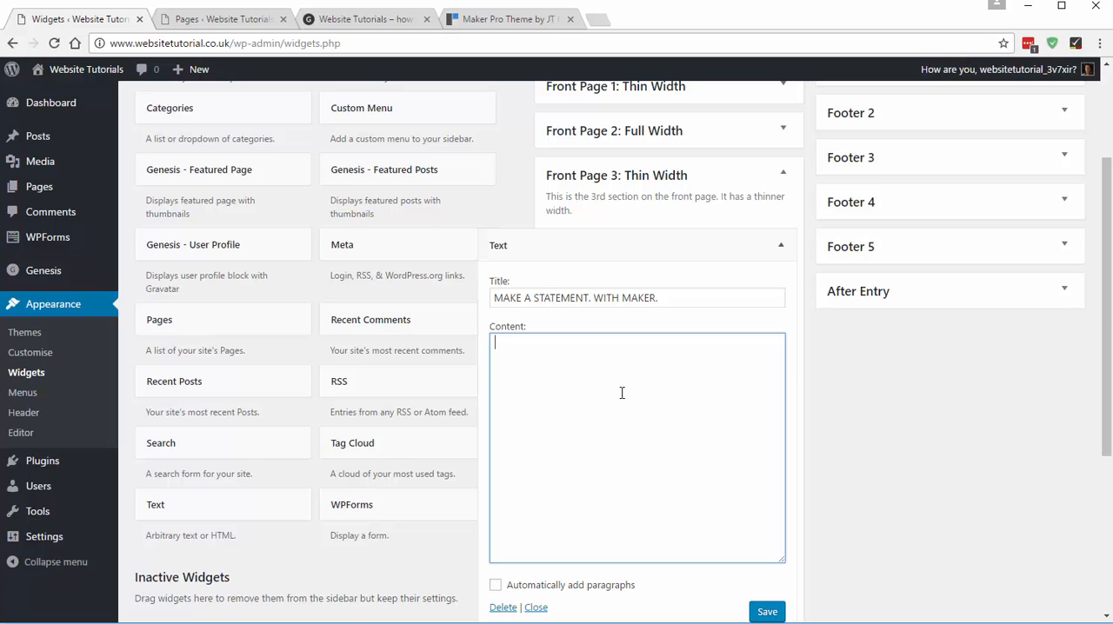
# - Check the demo section again and start the Text widget's content with <div class="one-third first">
pyautogui.click(497, 17)
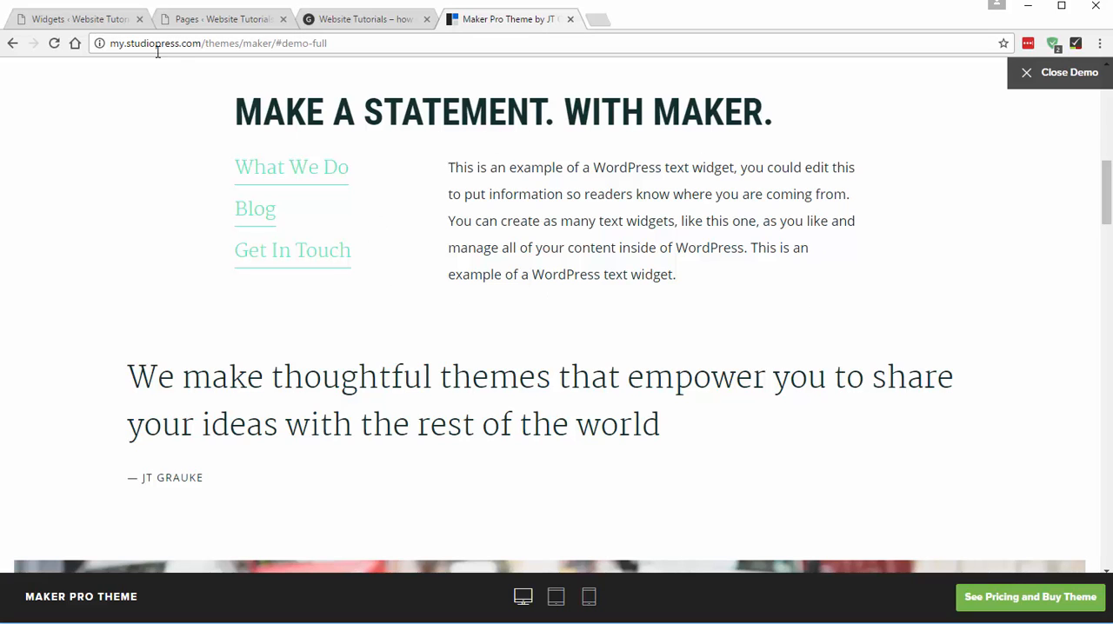
pyautogui.click(87, 19)
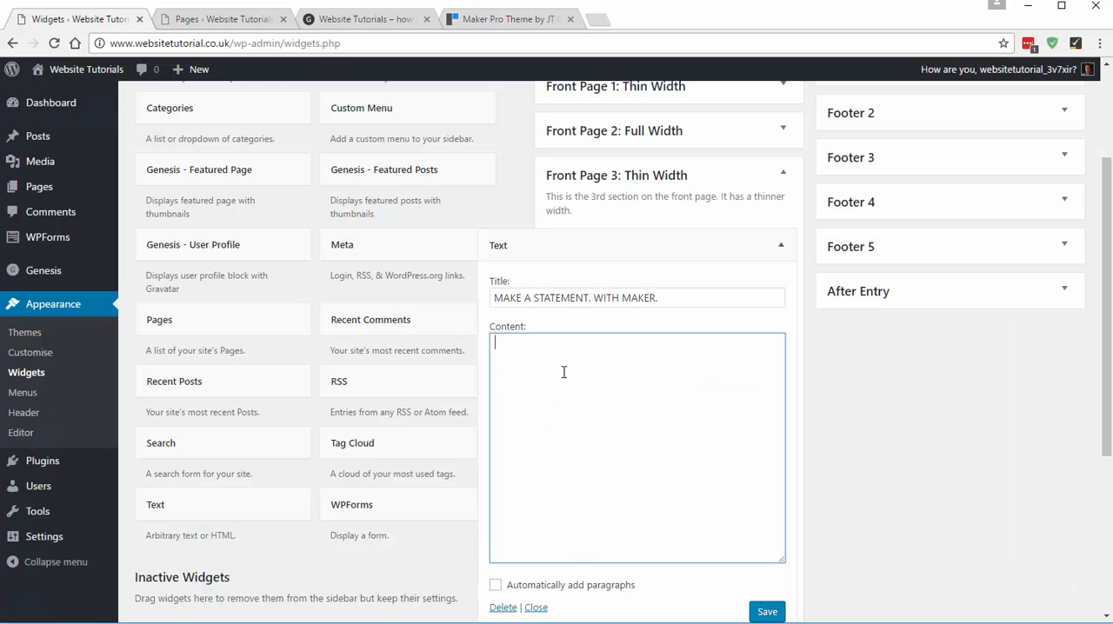
pyautogui.write('<')
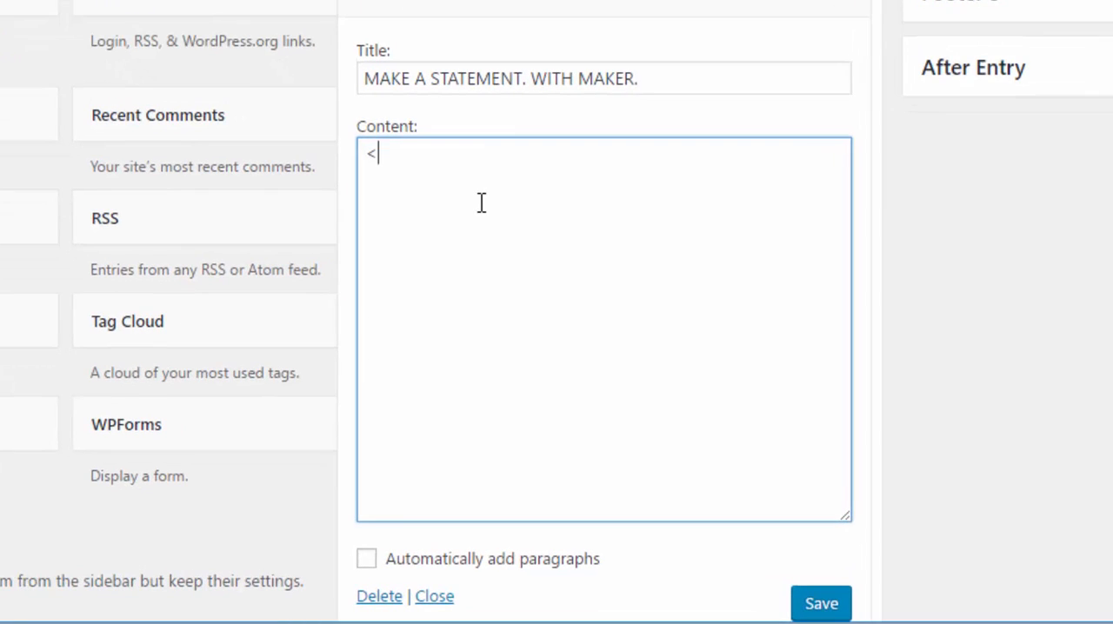
pyautogui.write('div class')
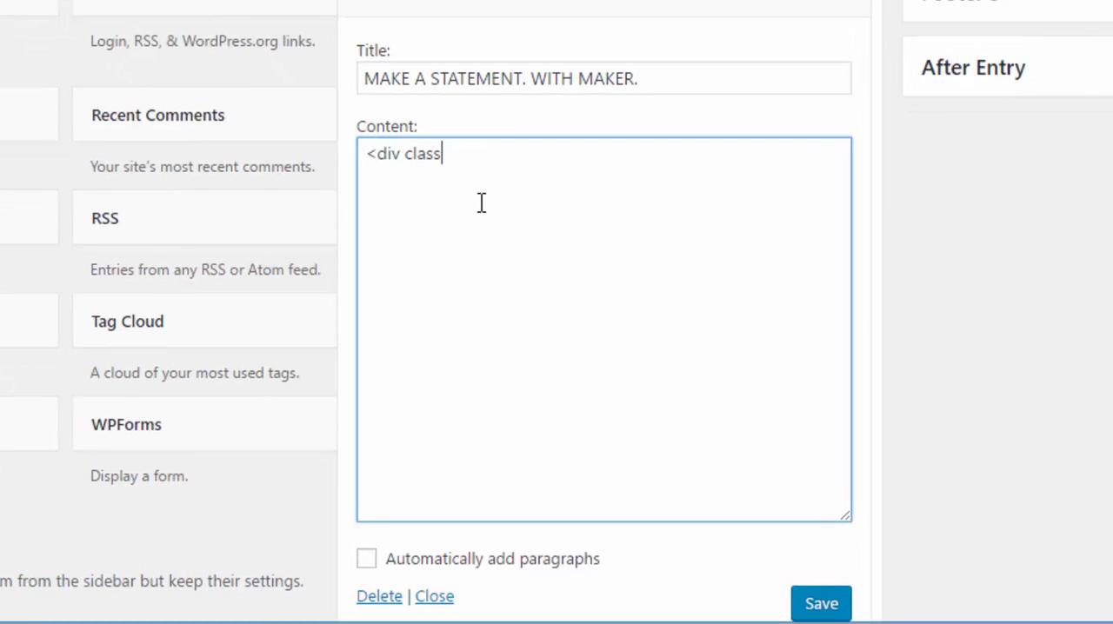
pyautogui.write('="one-third')
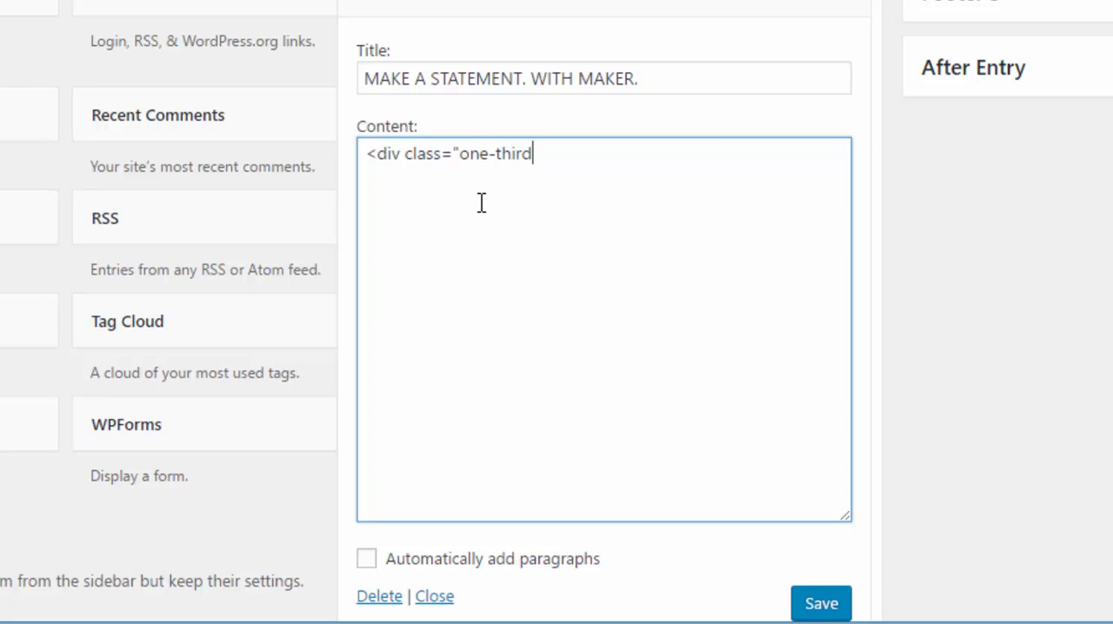
pyautogui.write(' first">')
pyautogui.moveTo(459, 153); pyautogui.dragTo(569, 159)
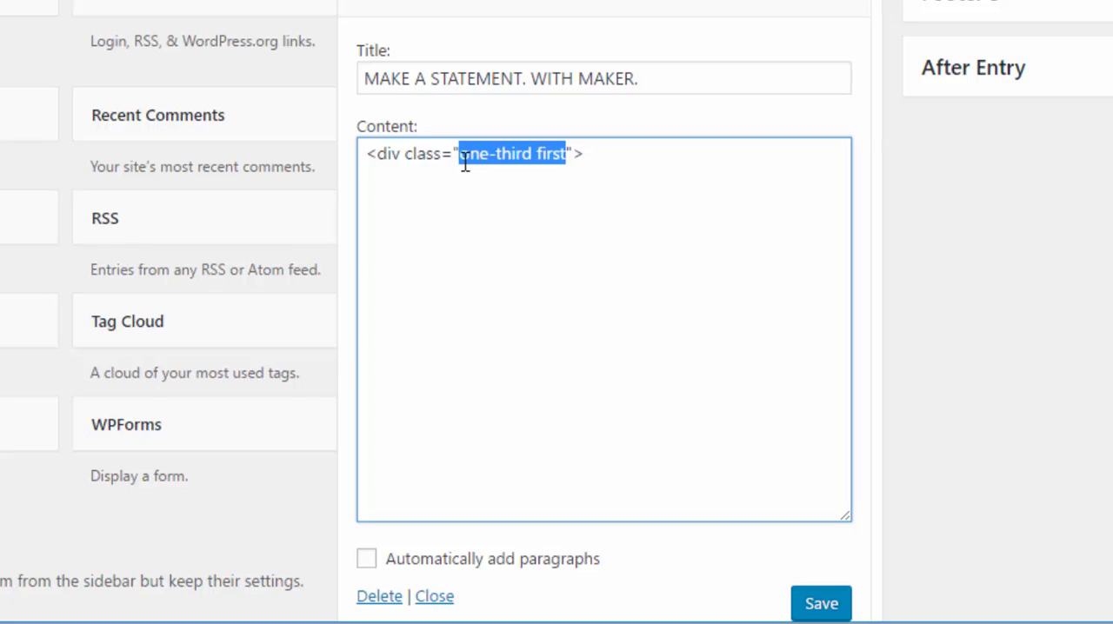
pyautogui.moveTo(461, 166); pyautogui.dragTo(547, 177)
pyautogui.click(520, 224)
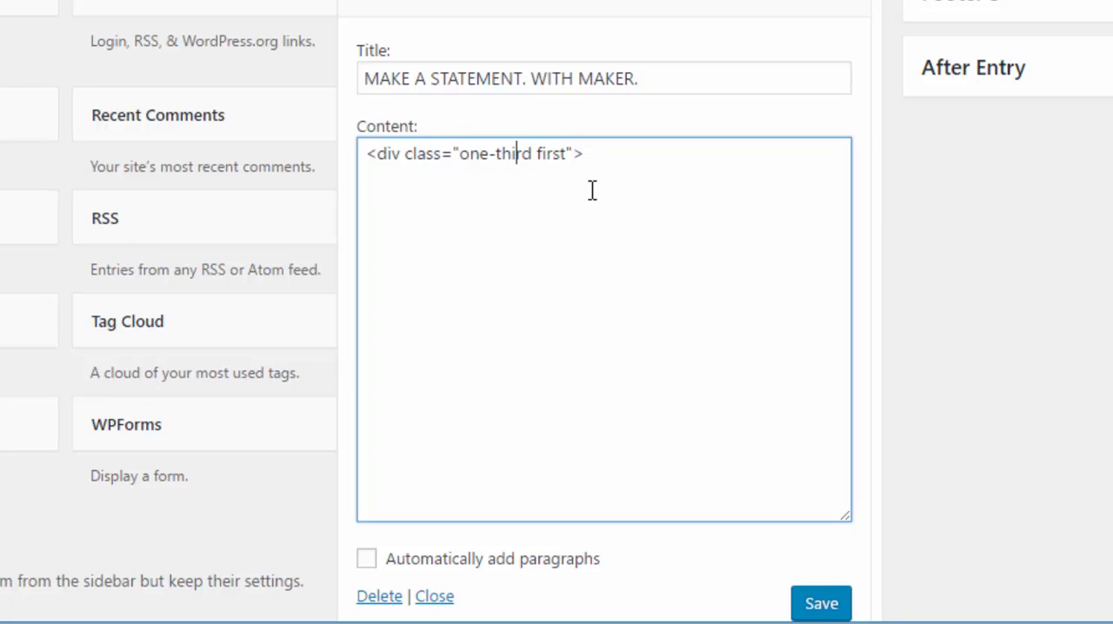
# - Add the opening list tag <ul class="serif-list"> on a new line below the div tag
pyautogui.click(613, 164)
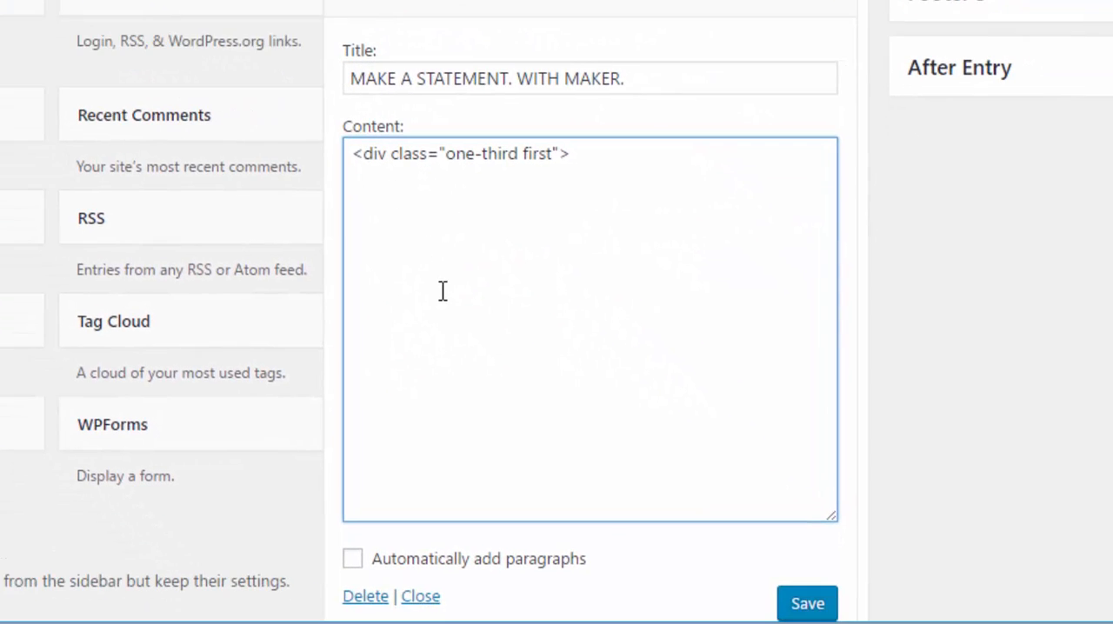
pyautogui.press('Return')
pyautogui.write('<ul class="')
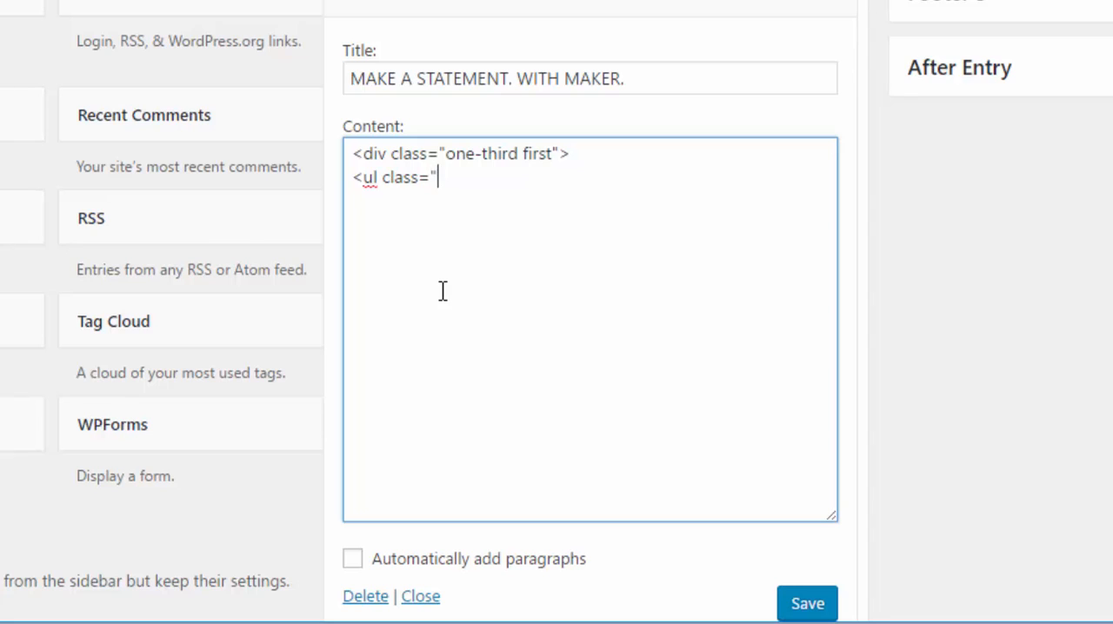
pyautogui.write('serif-list">')
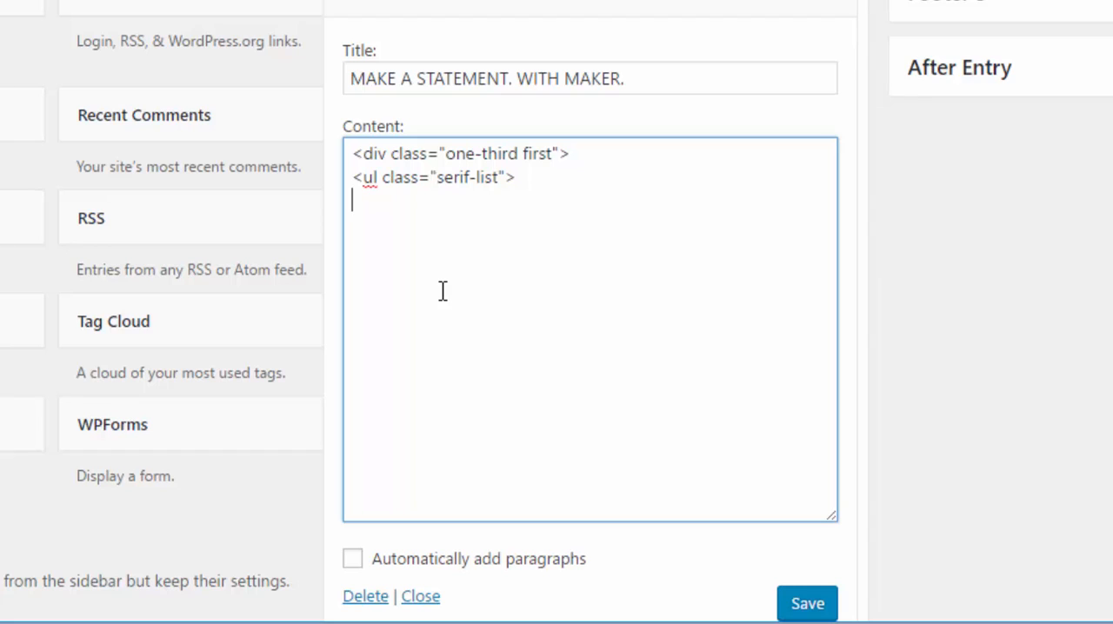
pyautogui.write('li> <')
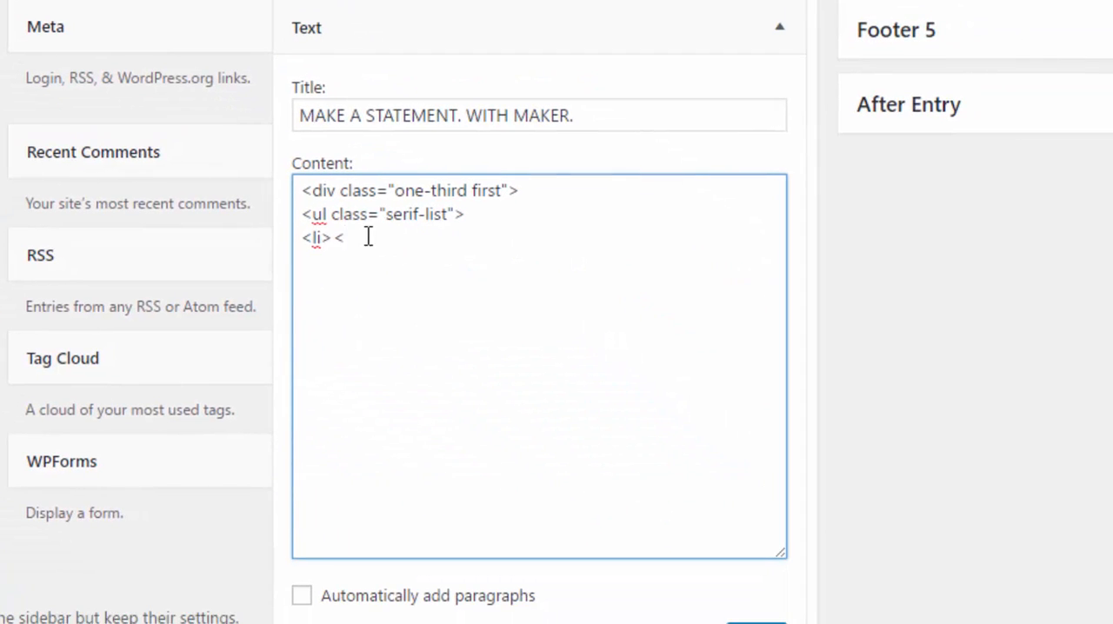
# - Begin the first list item with an unfinished link tag, <li> <a href=", under the list tag
pyautogui.write('a href=')
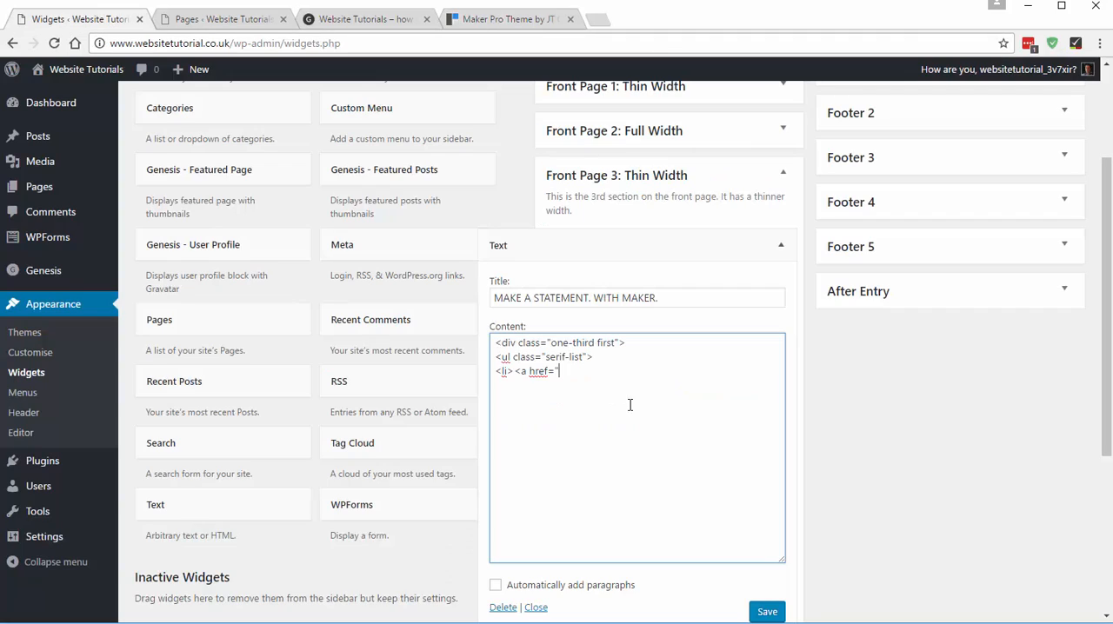
# - Copy the About page's address from the live site and paste it into the first list item's href
pyautogui.click(223, 22)
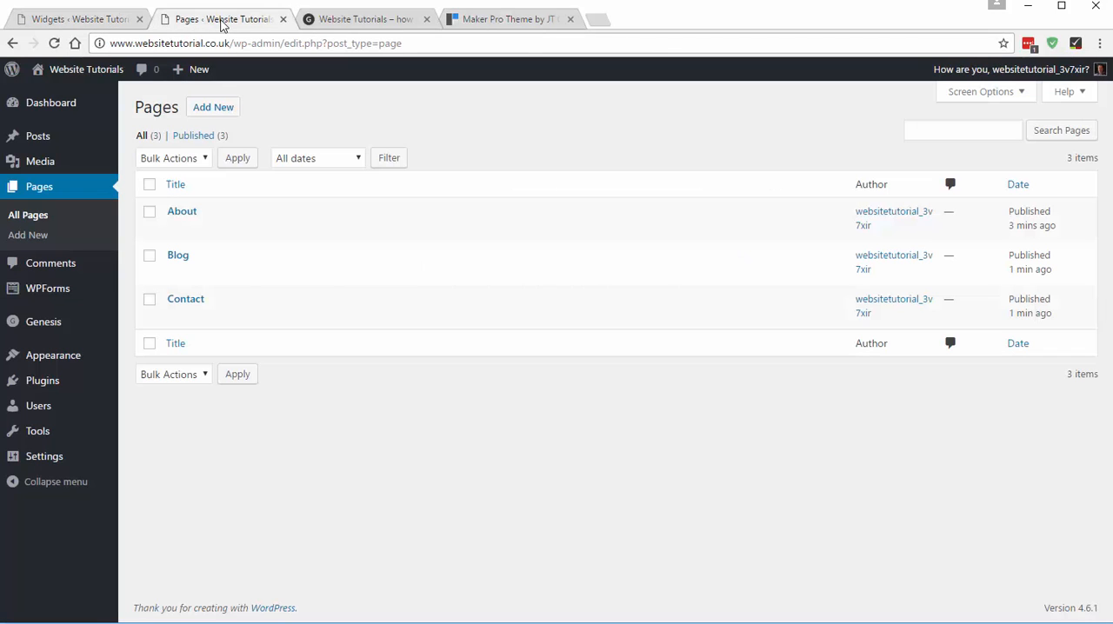
pyautogui.click(354, 21)
pyautogui.scroll(-3, 260, 453)
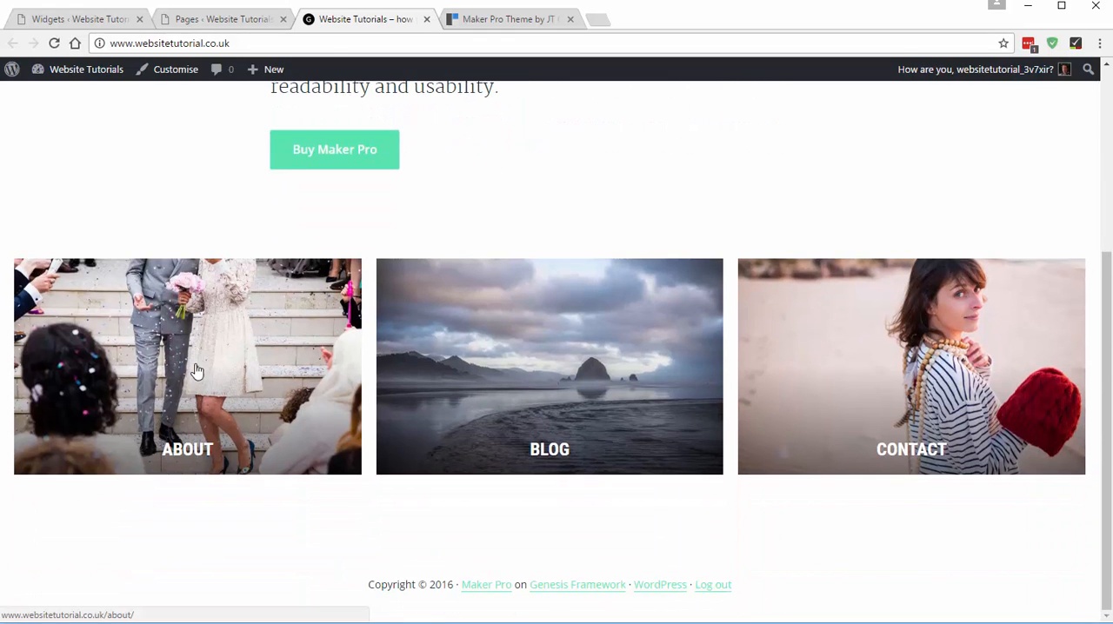
pyautogui.click(189, 393)
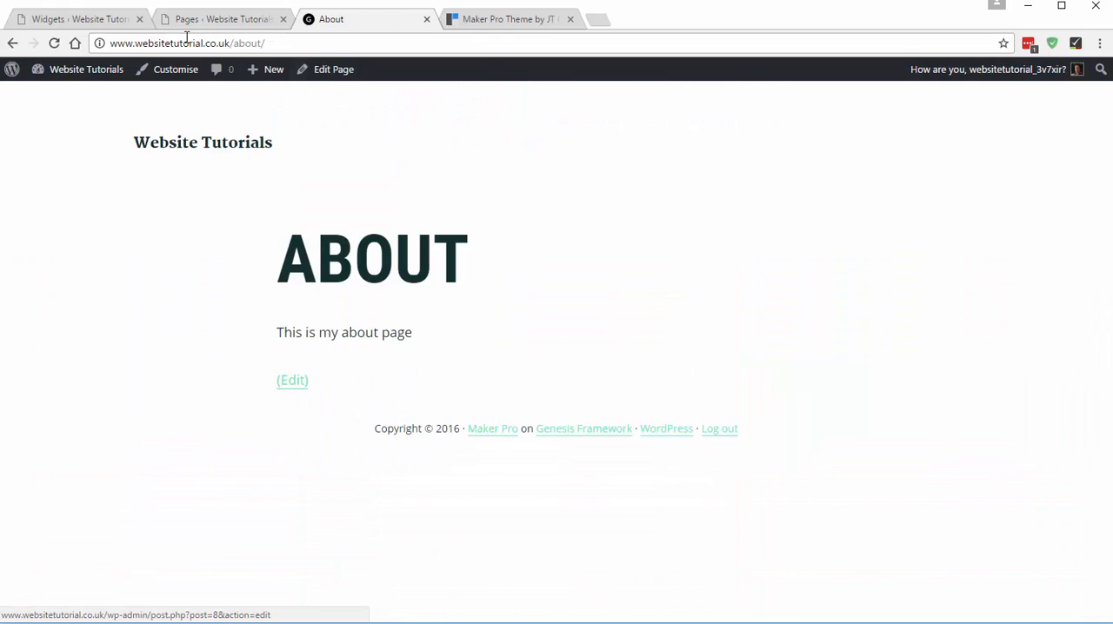
pyautogui.click(286, 43)
pyautogui.hotkey('ctrl', 'c')
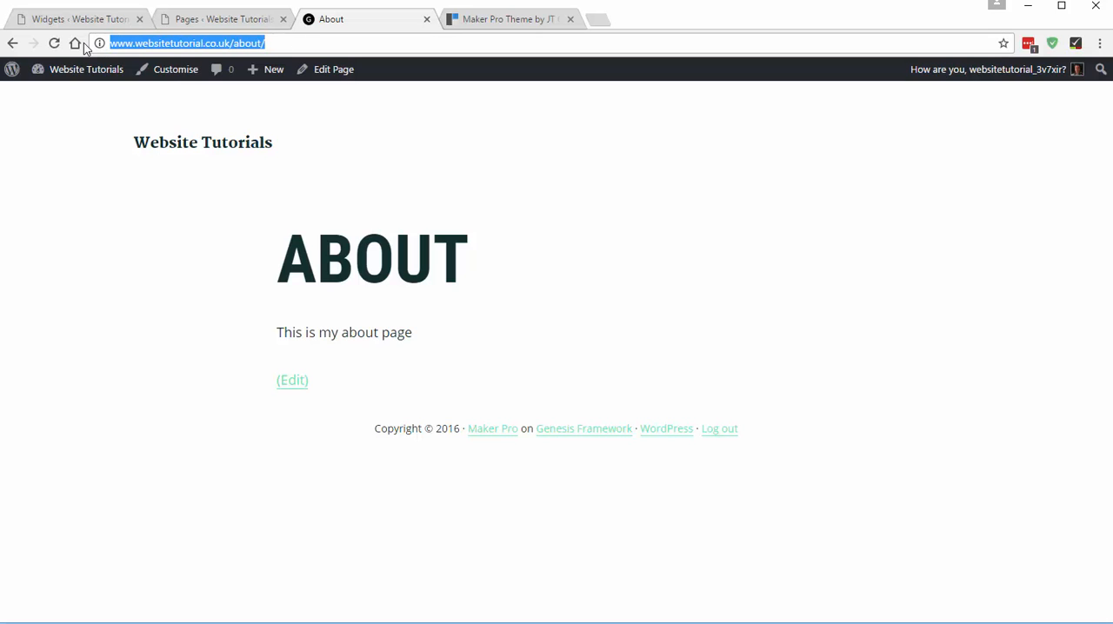
pyautogui.click(13, 43)
pyautogui.click(77, 19)
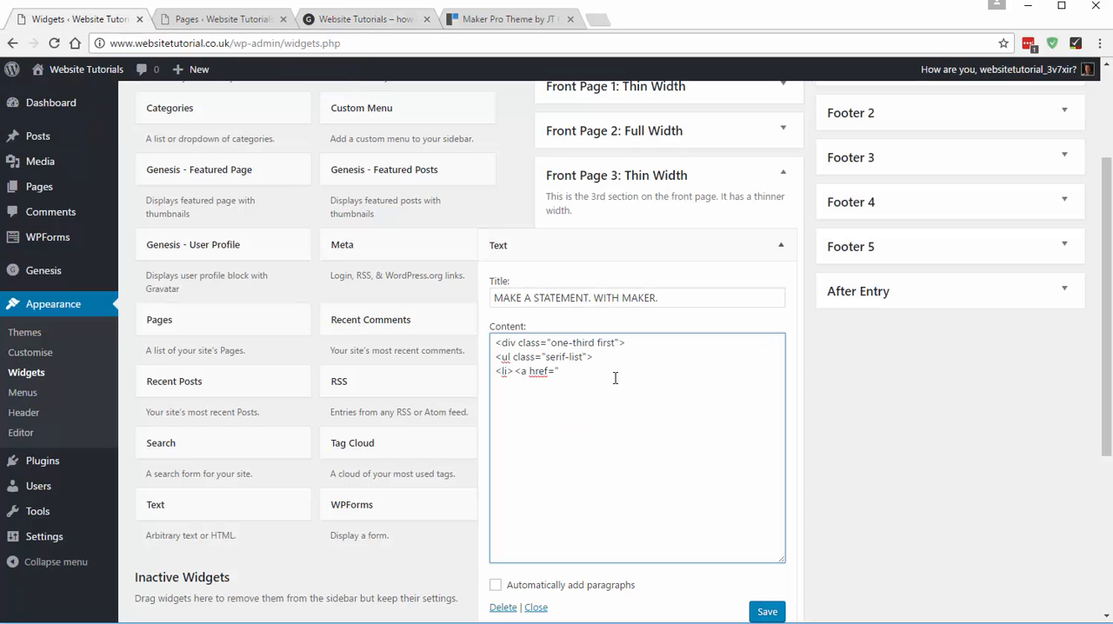
pyautogui.hotkey('ctrl', 'v')
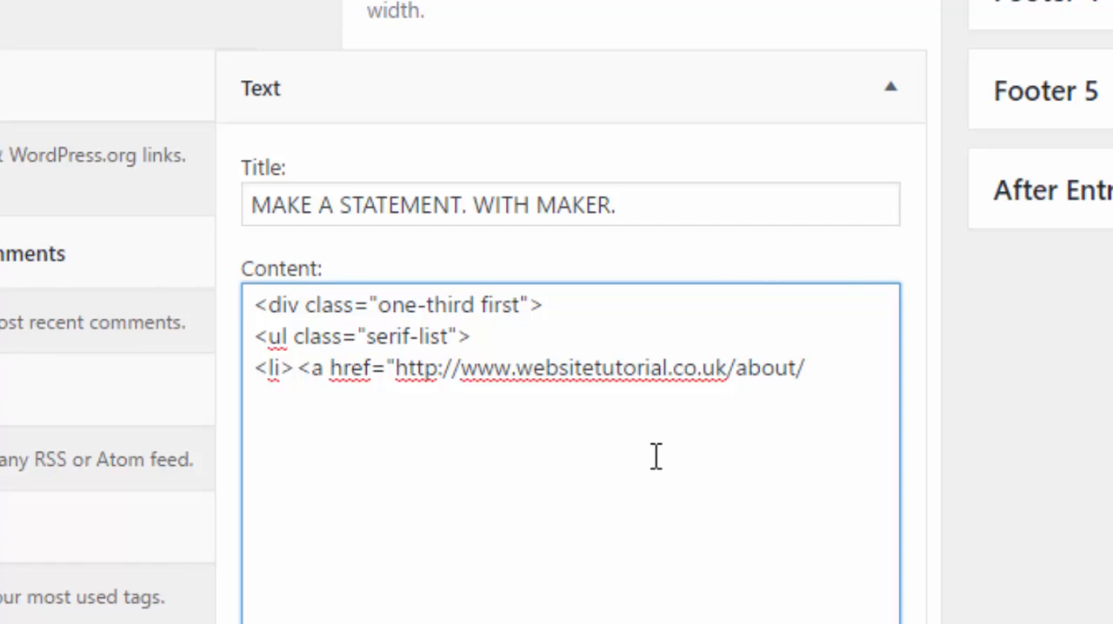
# - Close the link tag, add the link text "What We Do" and finish it with </a></li>
pyautogui.write('">')
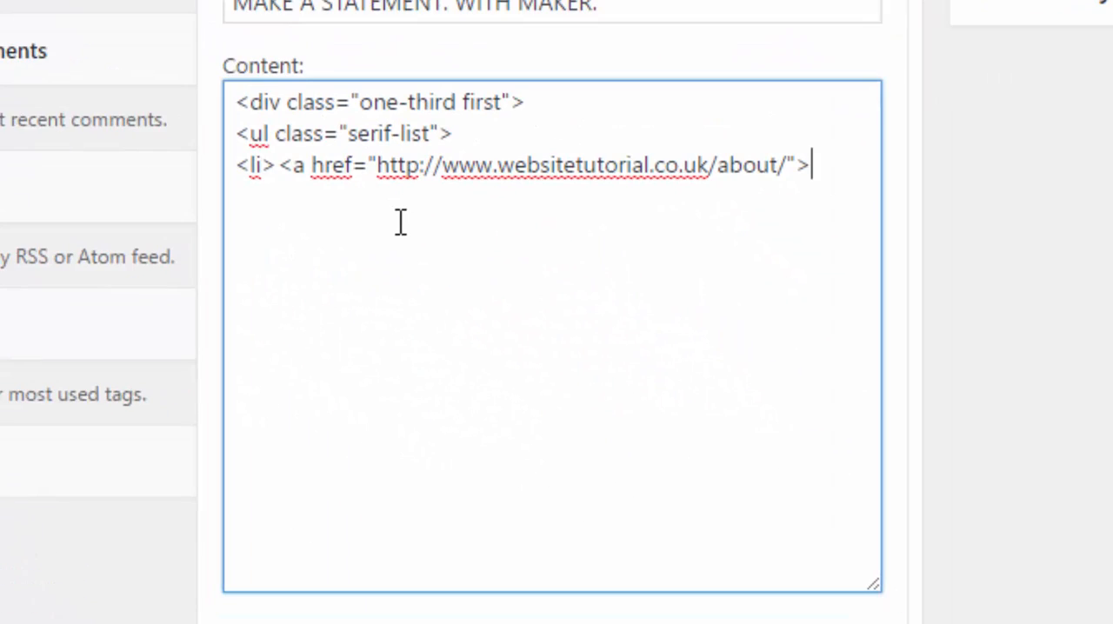
pyautogui.write('What We Do')
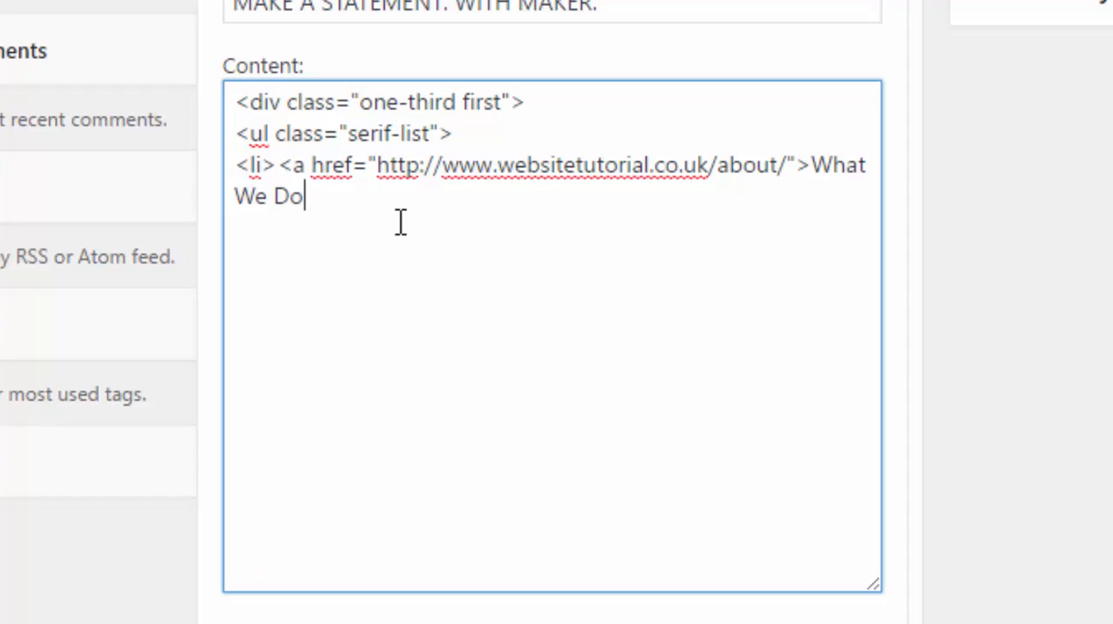
pyautogui.write('</a></li>')
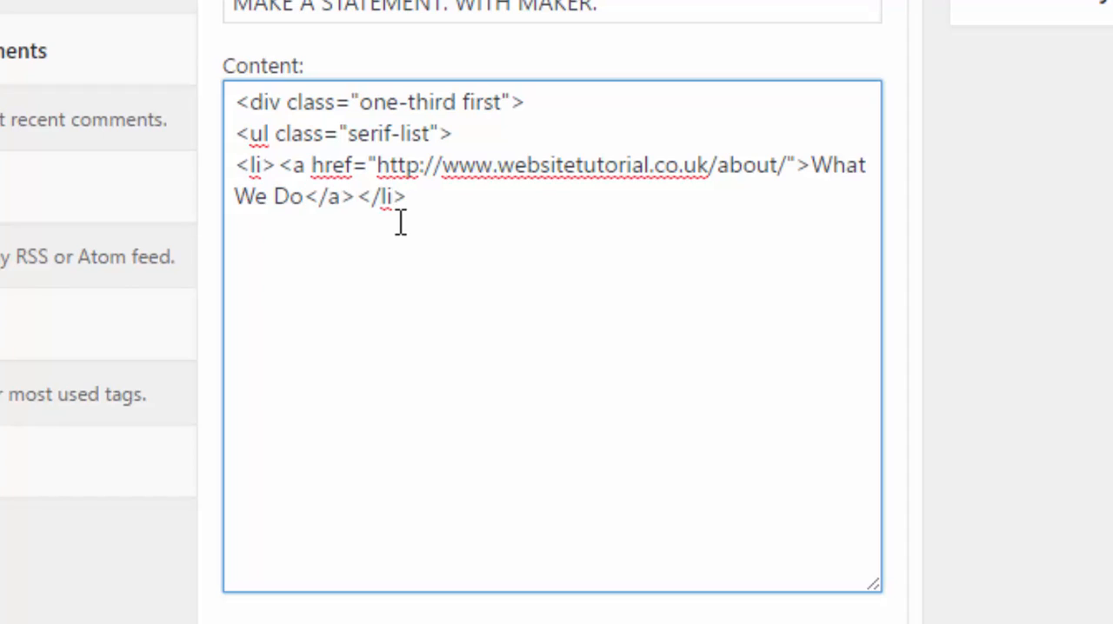
# - Duplicate the "What We Do" list item twice, each copy on its own line below it
pyautogui.press('Return')
pyautogui.moveTo(402, 199); pyautogui.dragTo(235, 164)
pyautogui.hotkey('ctrl', 'c')
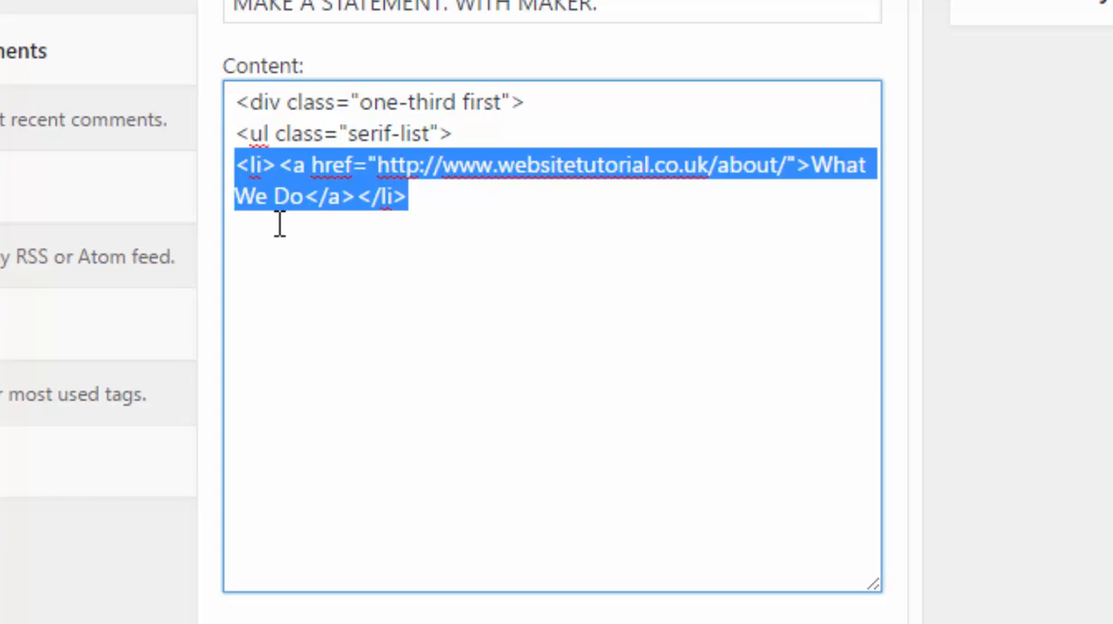
pyautogui.click(470, 213)
pyautogui.hotkey('ctrl', 'v')
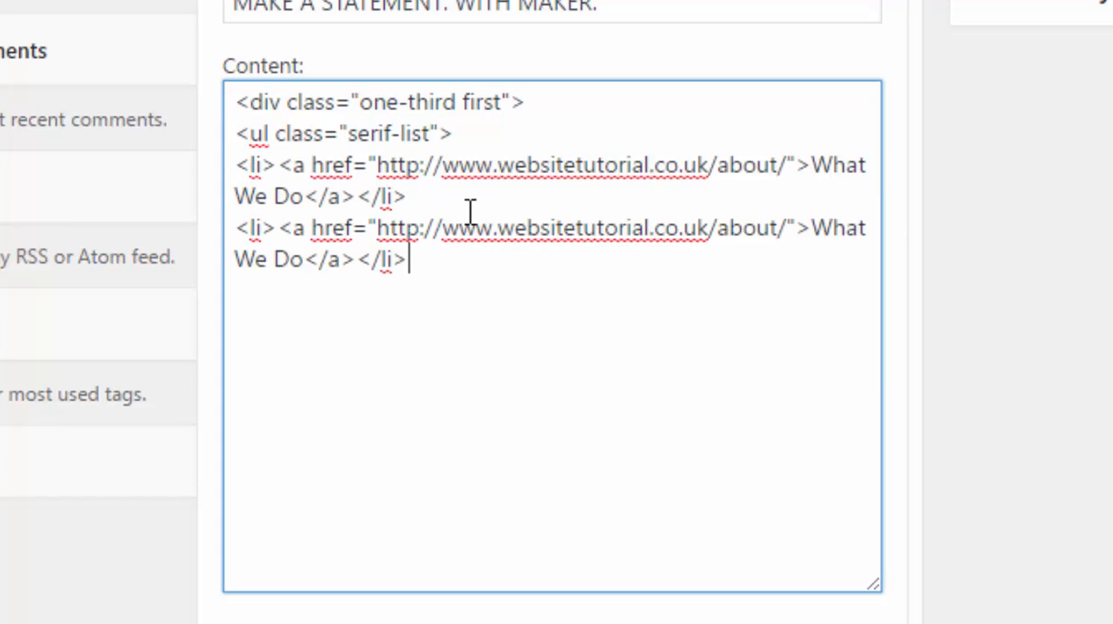
pyautogui.press('Return')
pyautogui.hotkey('ctrl', 'v')
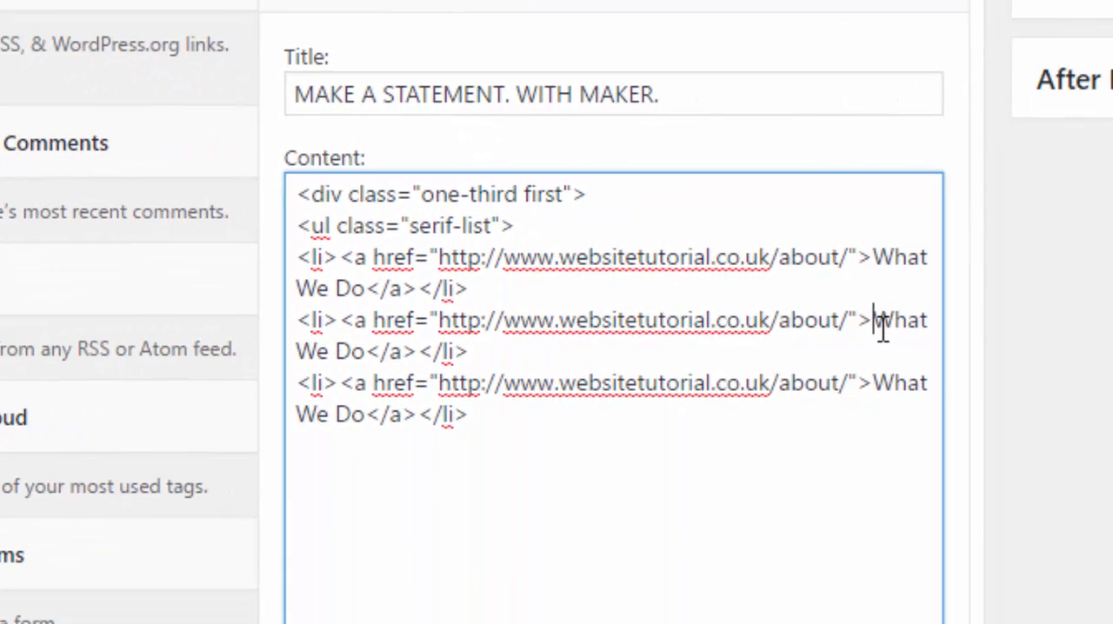
# - Change the second item's link text to "Blog" and the third item's to "Get in Touch"
pyautogui.moveTo(872, 322); pyautogui.dragTo(365, 351)
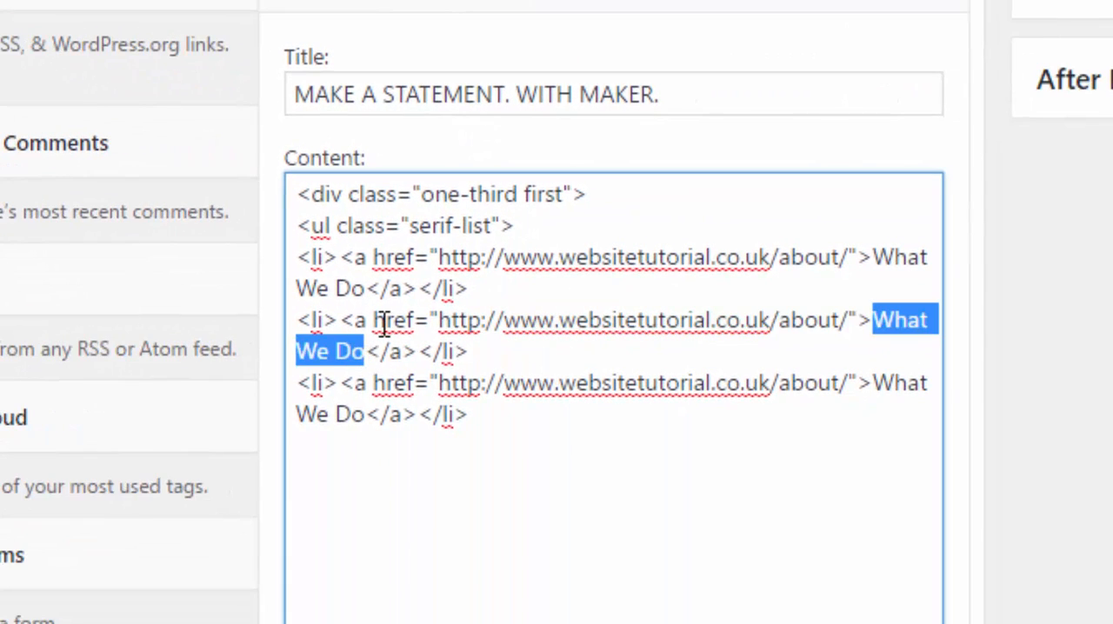
pyautogui.write('Blog')
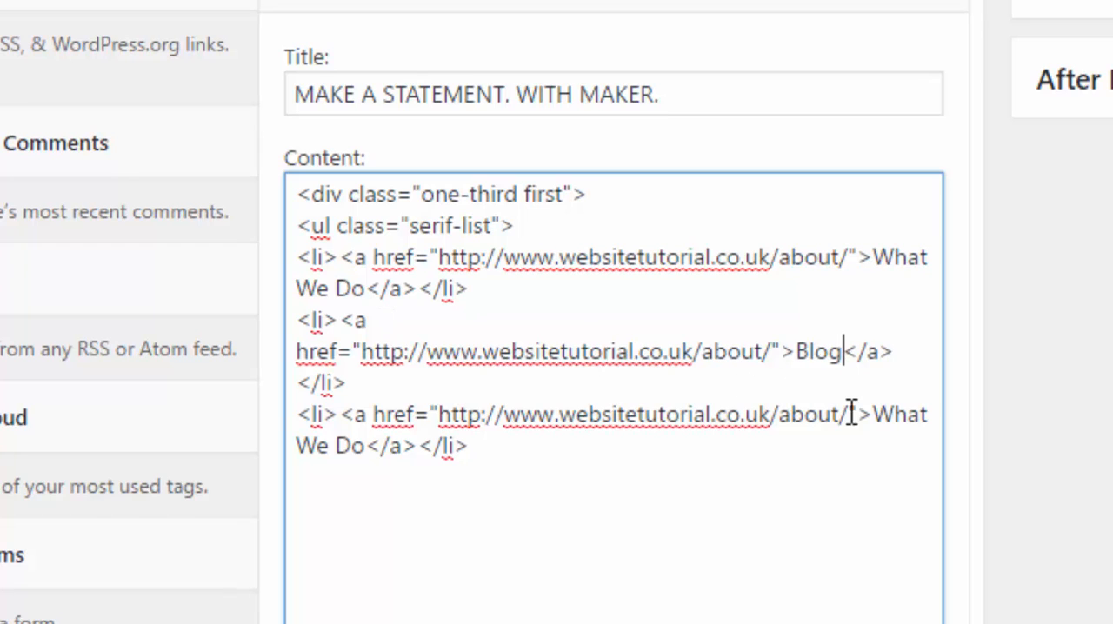
pyautogui.moveTo(872, 415); pyautogui.dragTo(369, 476)
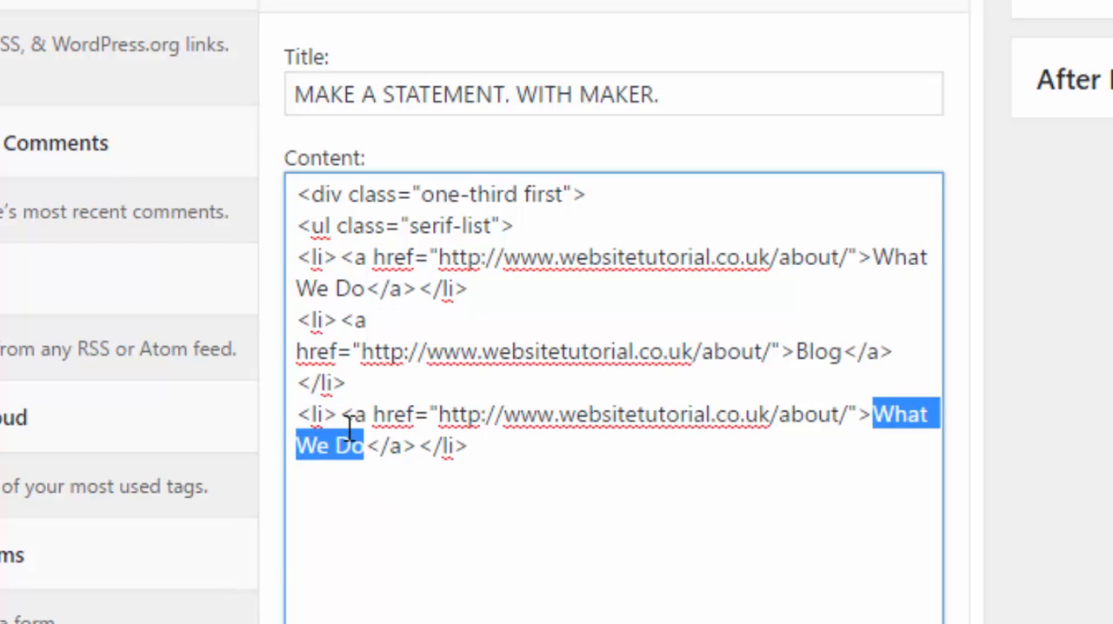
pyautogui.write('Get in Touch')
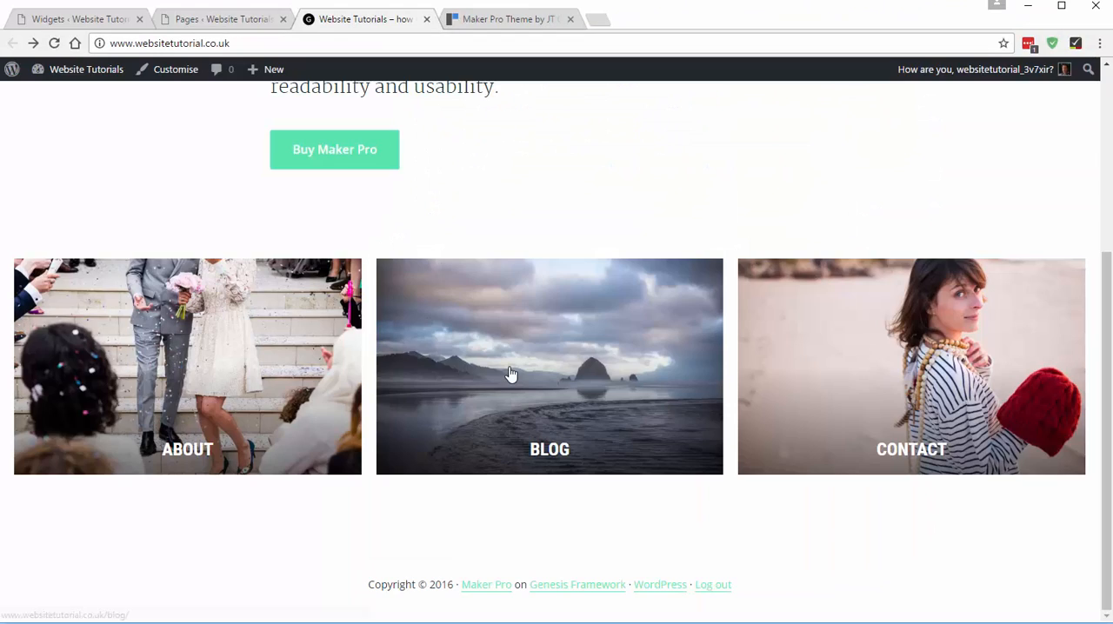
# - Copy the Blog page's address from the live site and replace the Blog item's link URL with it
pyautogui.click(511, 374)
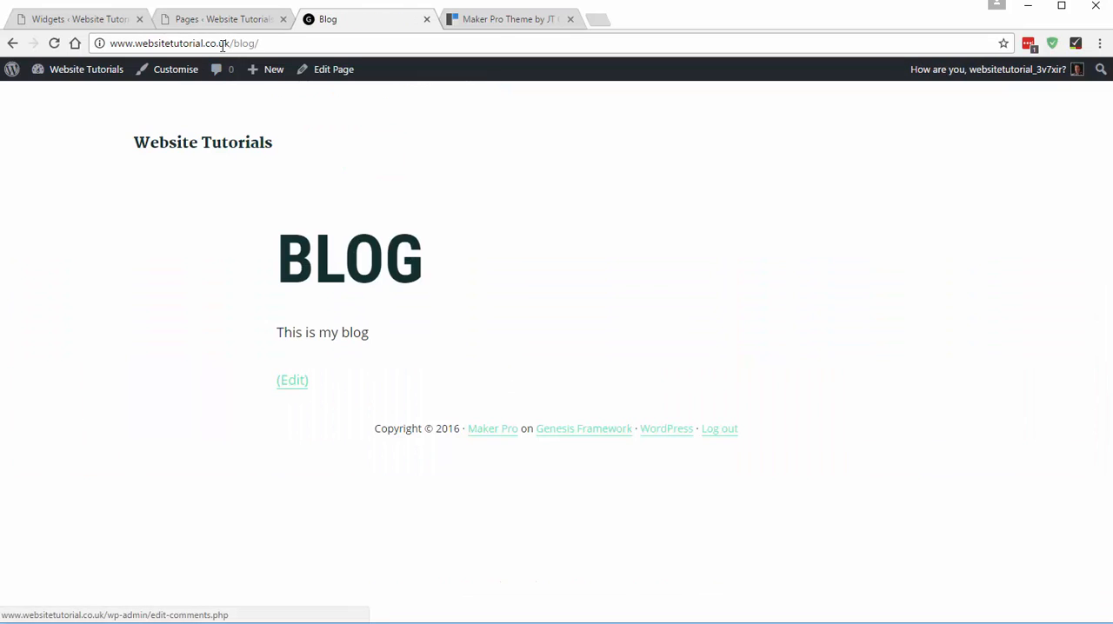
pyautogui.click(223, 47)
pyautogui.hotkey('ctrl', 'c')
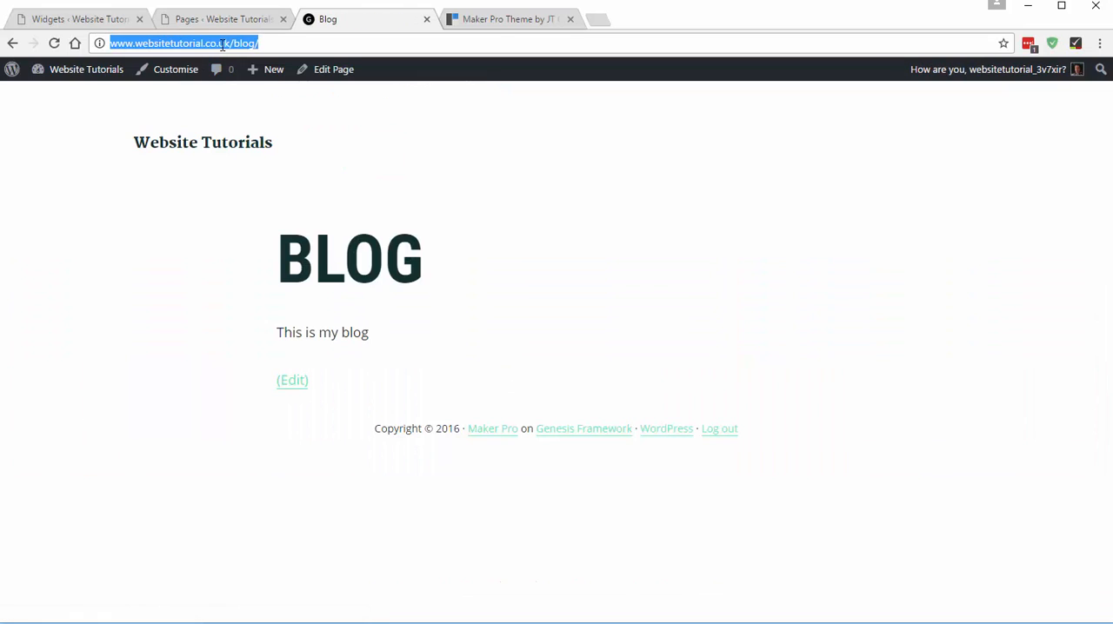
pyautogui.click(13, 45)
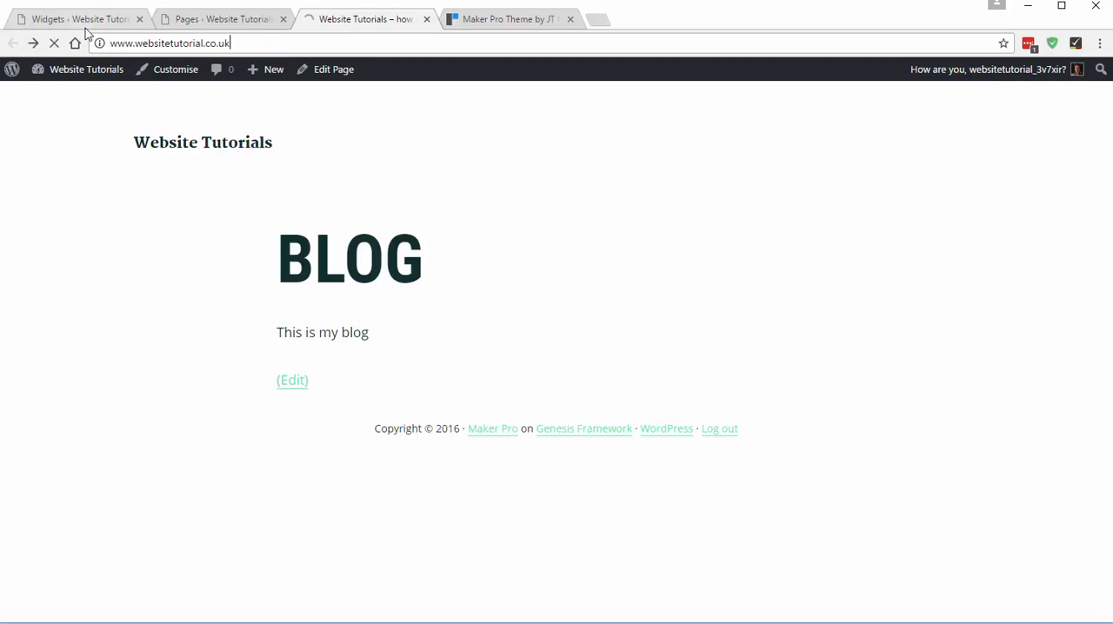
pyautogui.hotkey('ctrl', '1')
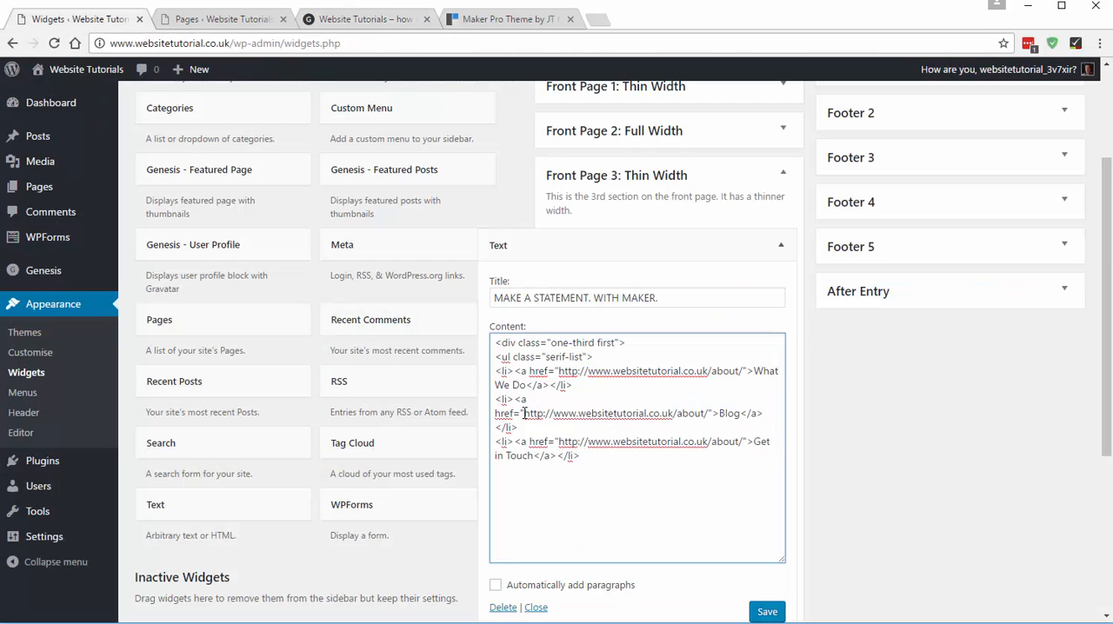
pyautogui.moveTo(522, 414); pyautogui.dragTo(707, 415)
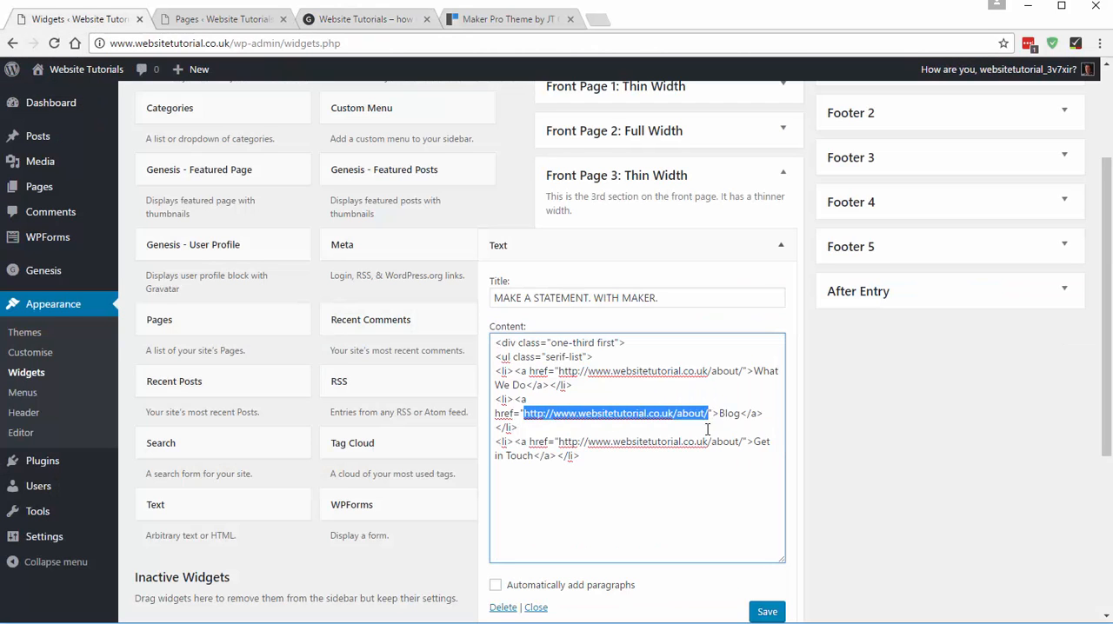
pyautogui.hotkey('ctrl', 'v')
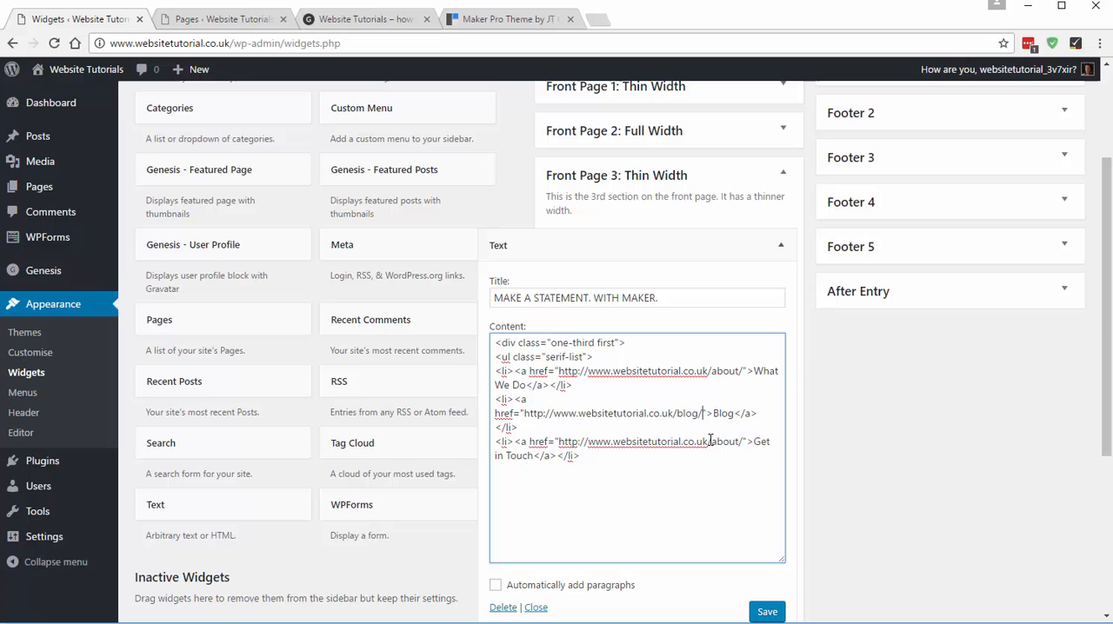
# - Copy the Contact page's address from the live site and replace the Get in Touch item's link URL with it
pyautogui.click(366, 25)
pyautogui.click(864, 391)
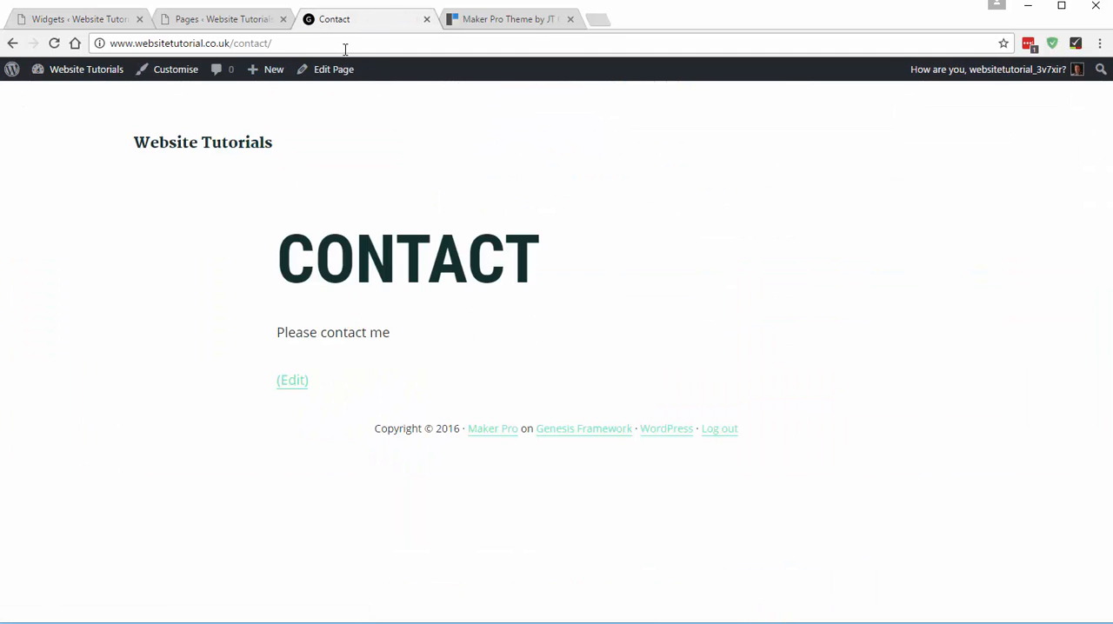
pyautogui.moveTo(339, 43); pyautogui.dragTo(102, 50)
pyautogui.hotkey('ctrl', 'c')
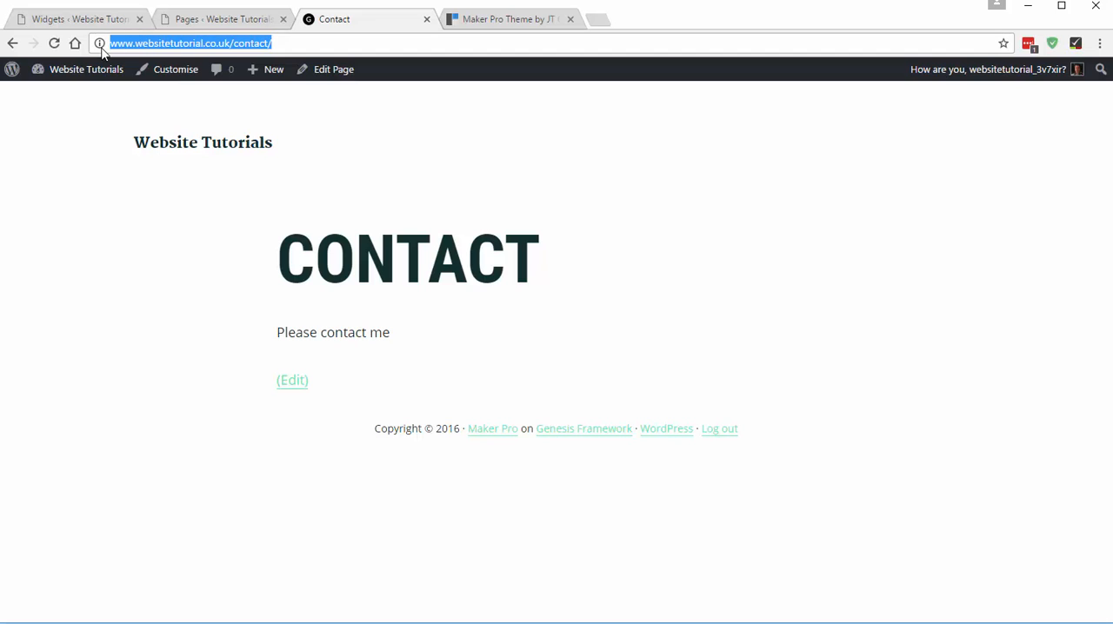
pyautogui.click(114, 18)
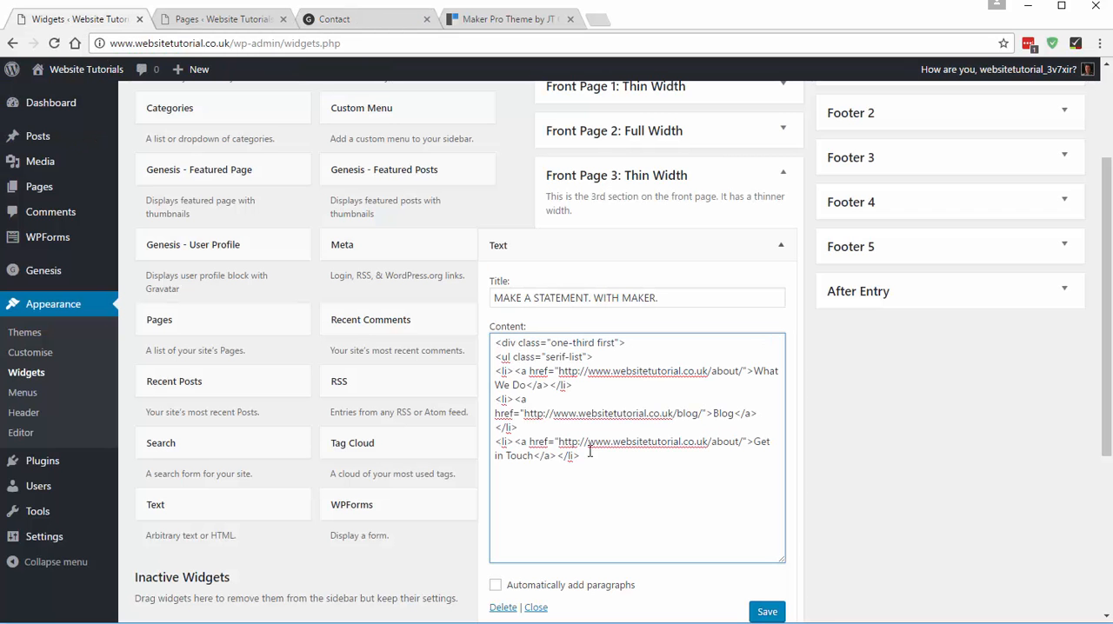
pyautogui.moveTo(559, 442); pyautogui.dragTo(743, 444)
pyautogui.hotkey('ctrl', 'v')
# - Close the list and its one-third column by adding </ul> and </div> on separate lines below the Get in Touch item
pyautogui.click(670, 509)
pyautogui.scroll(-2, 528, 472)
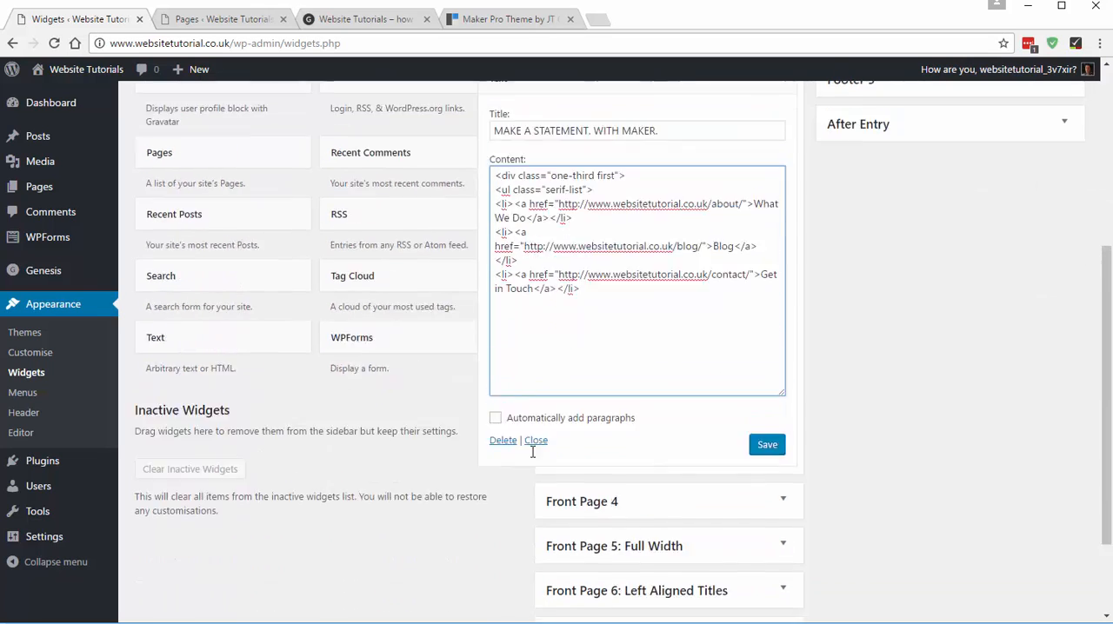
pyautogui.scroll(1, 531, 450)
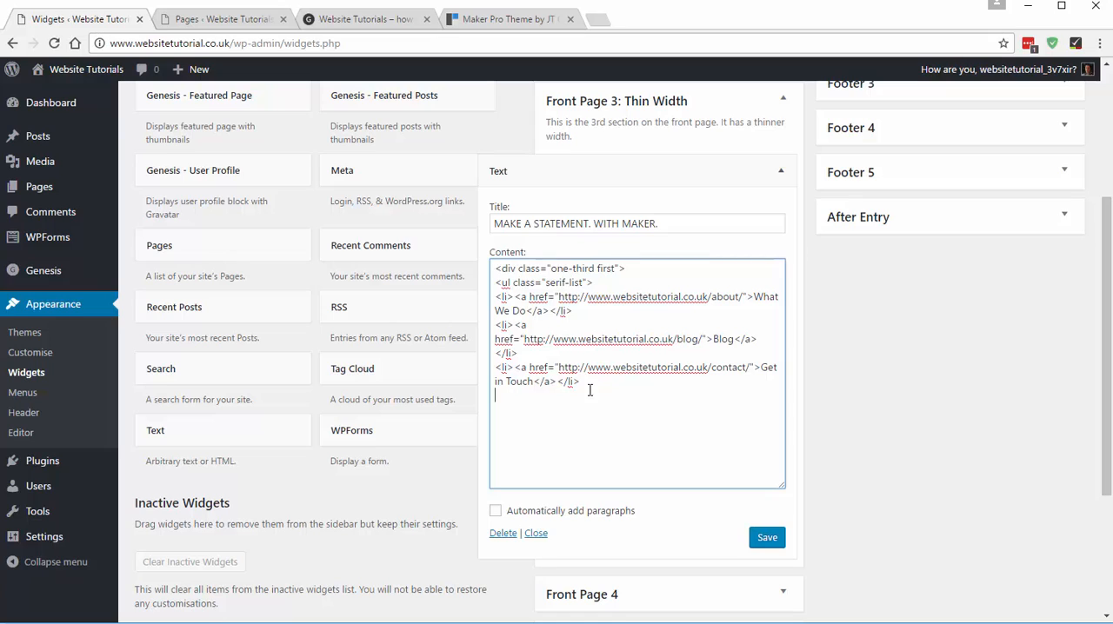
pyautogui.moveTo(644, 272); pyautogui.dragTo(492, 267)
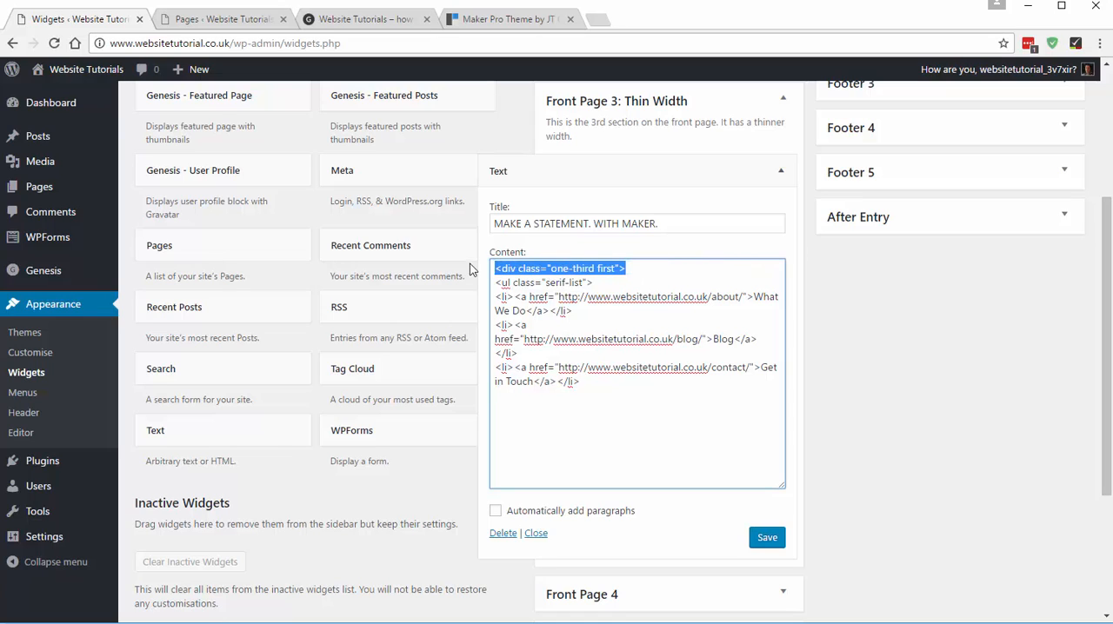
pyautogui.moveTo(601, 287); pyautogui.dragTo(499, 284)
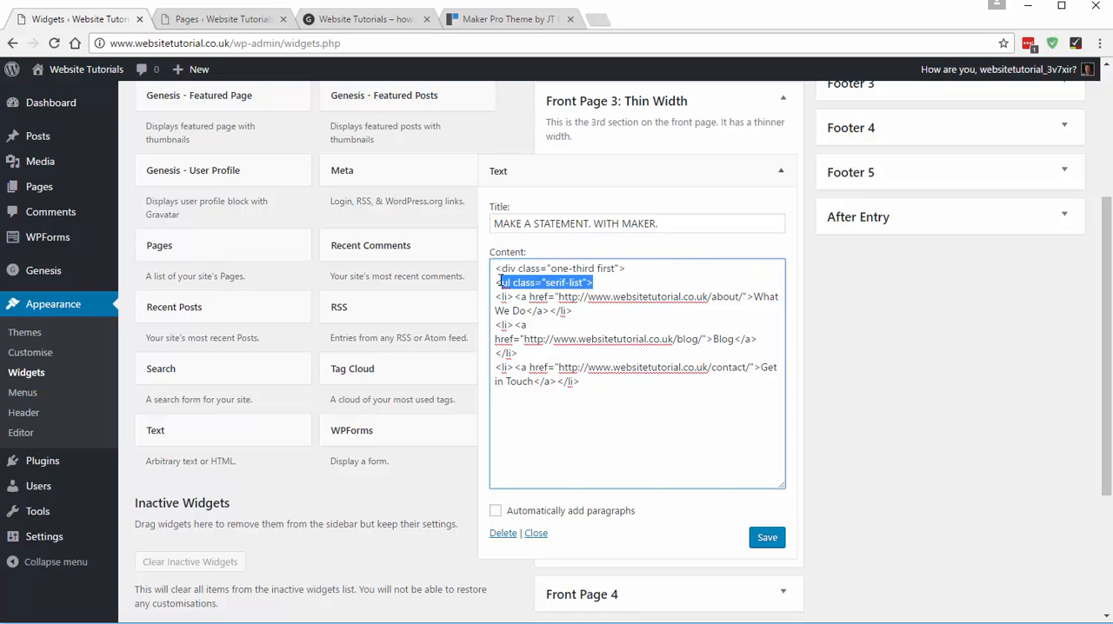
pyautogui.click(532, 406)
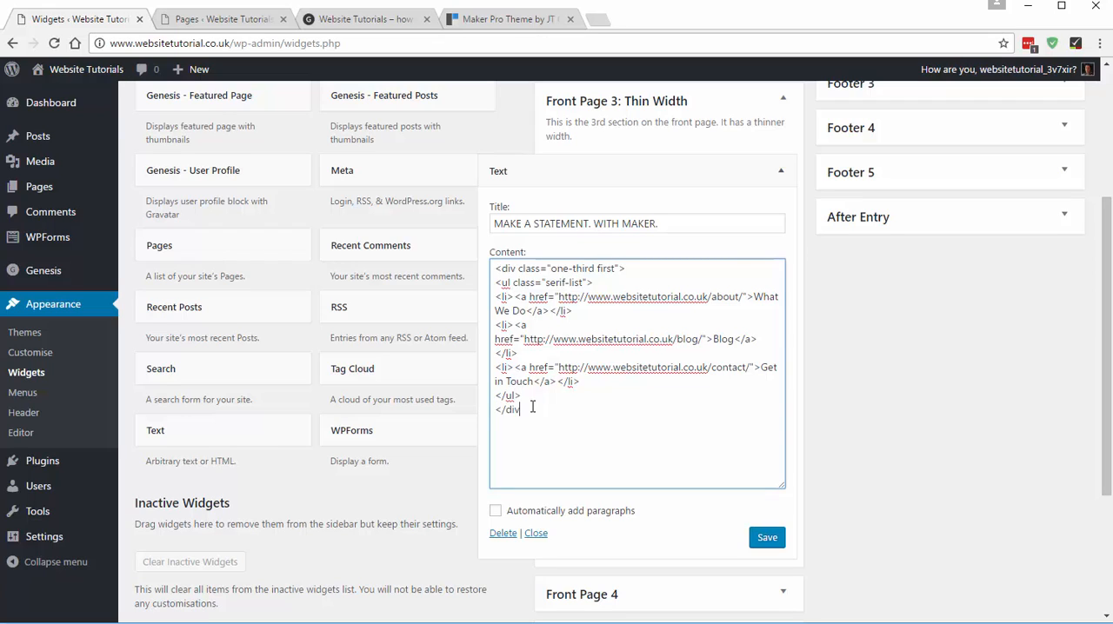
# - Copy the example paragraph beside the demo's link list and paste it into the widget content below the closing </div>
pyautogui.click(518, 19)
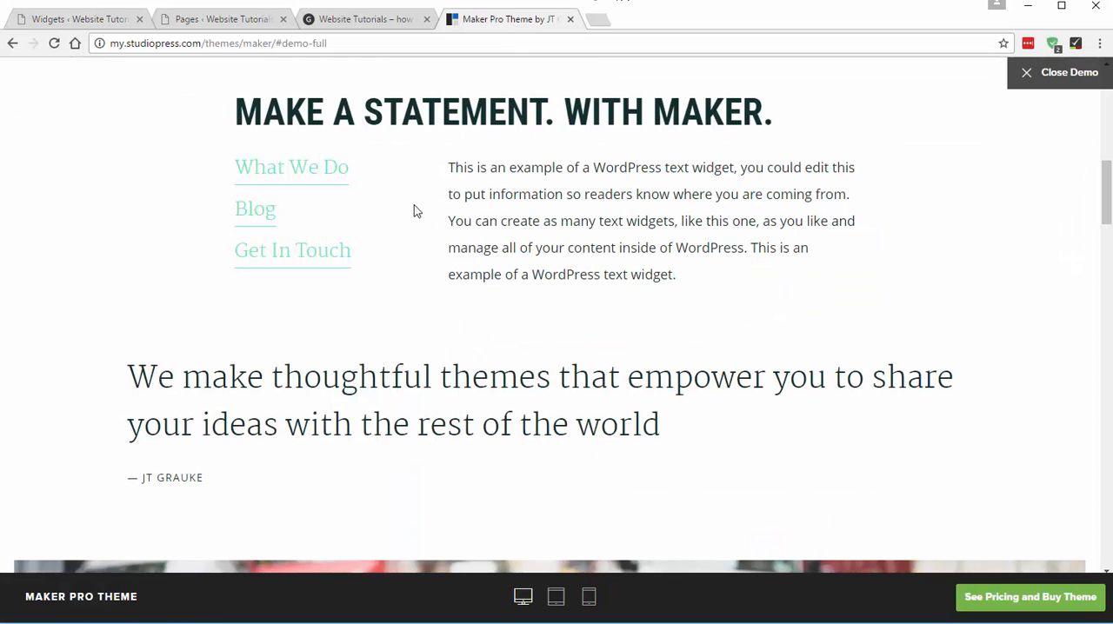
pyautogui.moveTo(449, 167); pyautogui.dragTo(621, 248)
pyautogui.hotkey('ctrl', 'c')
pyautogui.click(449, 167)
pyautogui.click(59, 16)
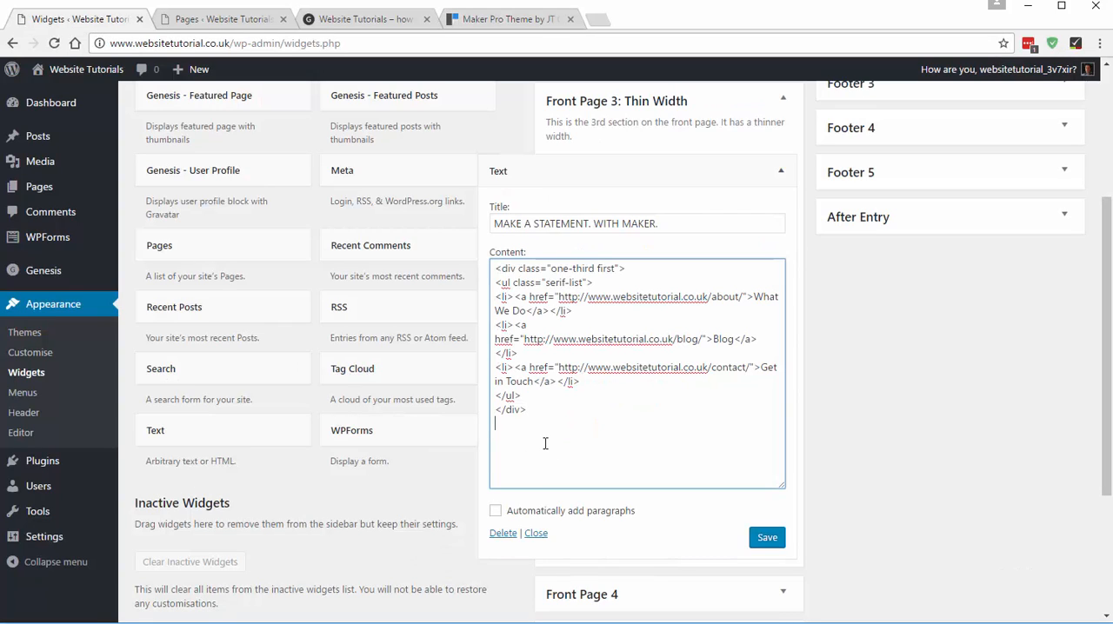
pyautogui.hotkey('ctrl', 'v')
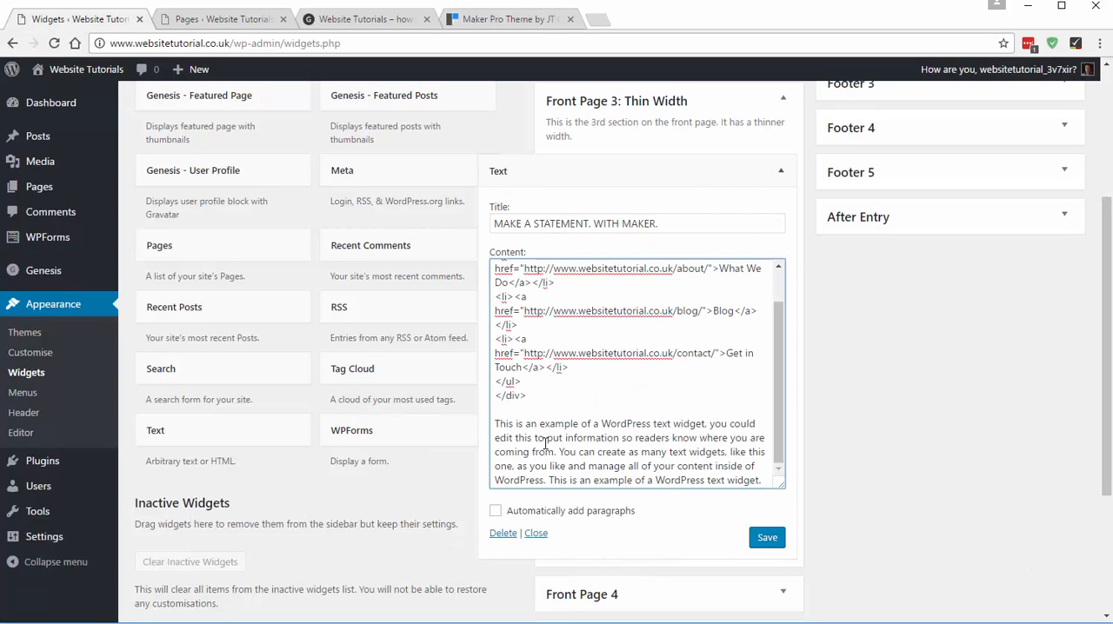
# - Insert <div class="two-thirds"> on its own line directly above the pasted paragraph
pyautogui.click(515, 409)
pyautogui.press('Return')
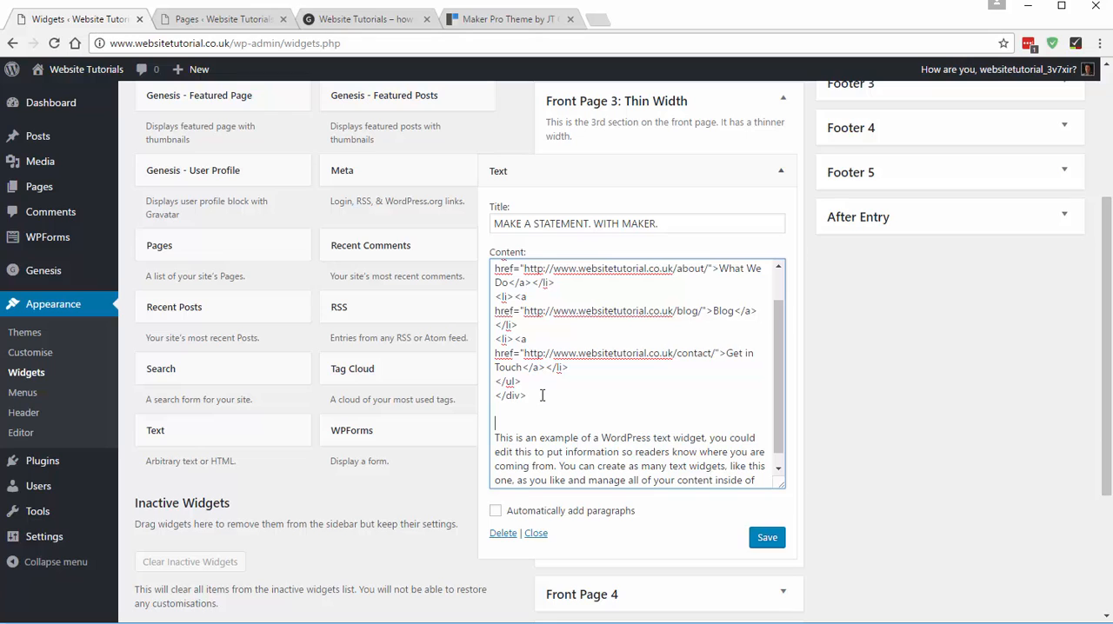
pyautogui.write('<div')
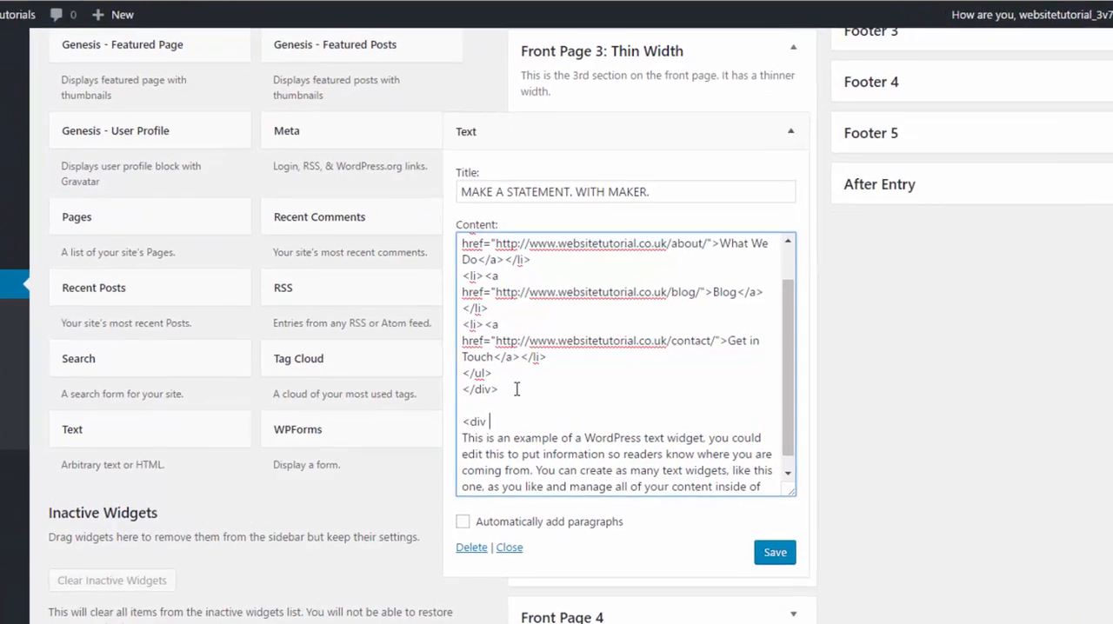
pyautogui.write(' class')
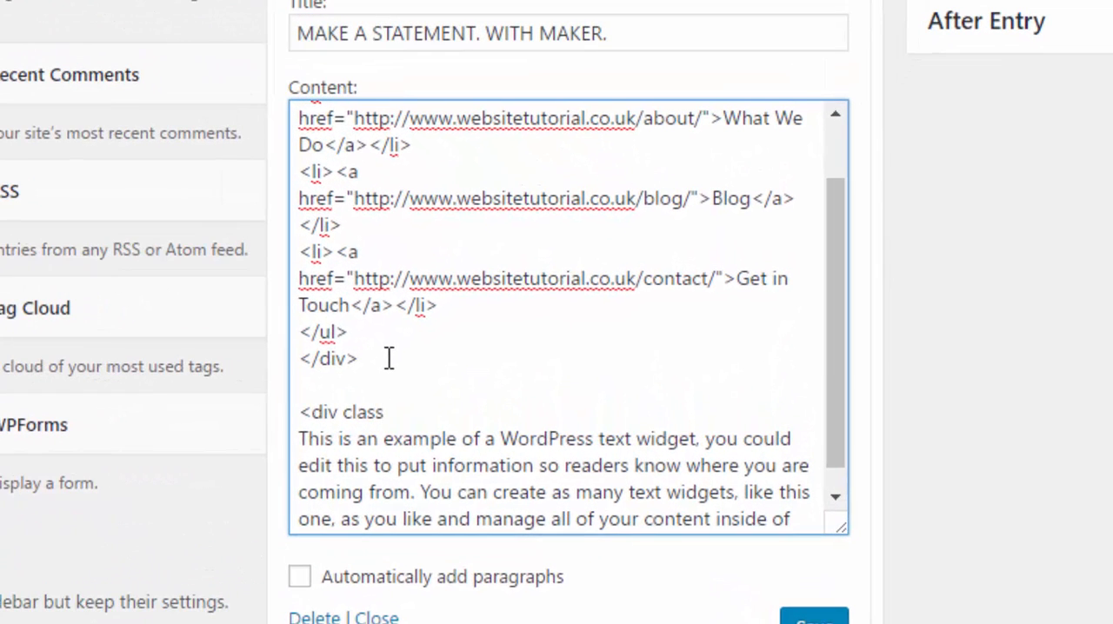
pyautogui.write('="two-thirds">')
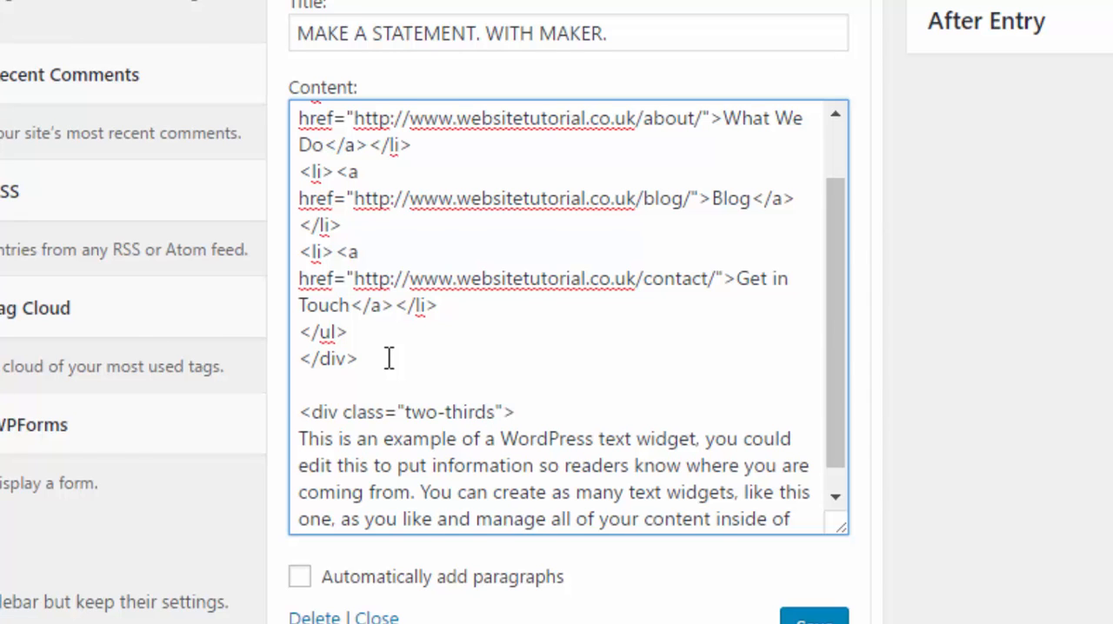
# - Wrap the example paragraph in <p> and </p>, and close the two-thirds column with </div> on a line below
pyautogui.scroll(-3, 389, 358)
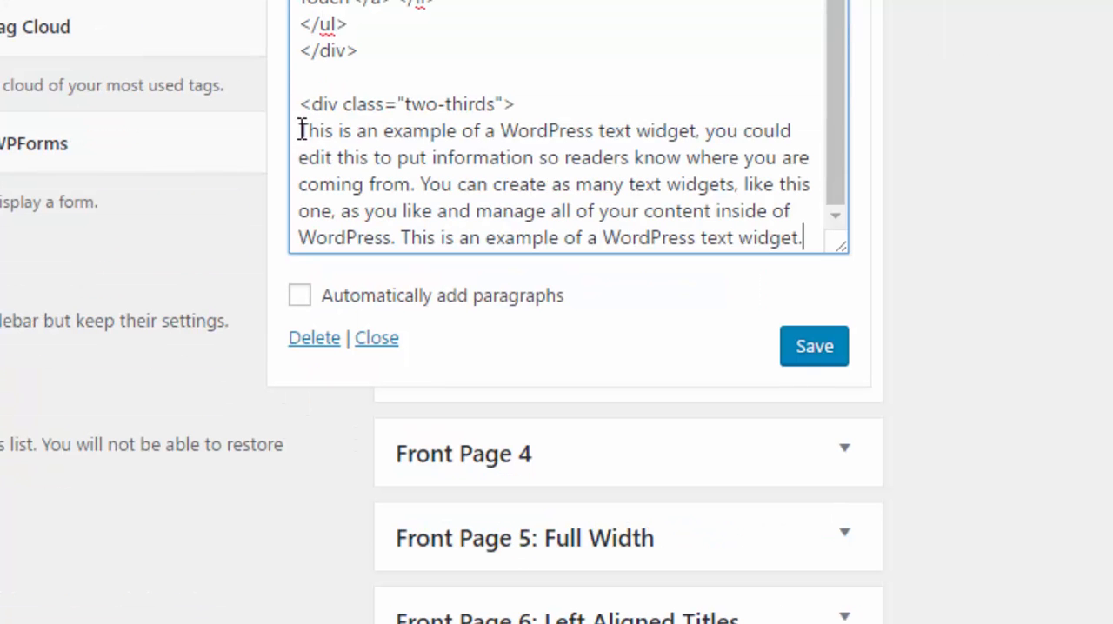
pyautogui.click(301, 126)
pyautogui.write('<p')
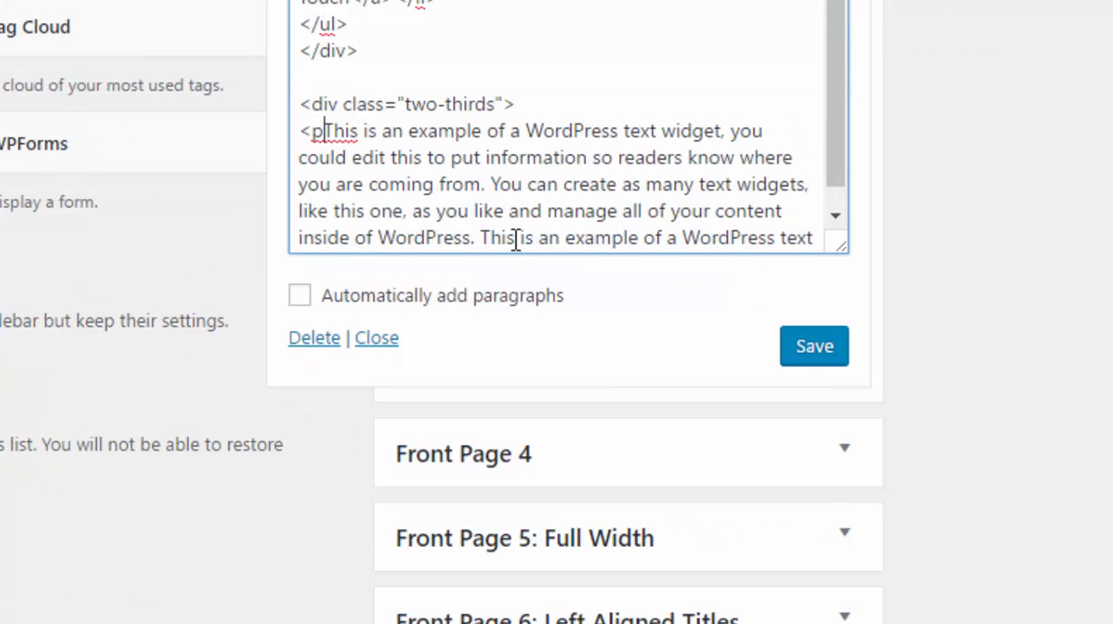
pyautogui.write('>')
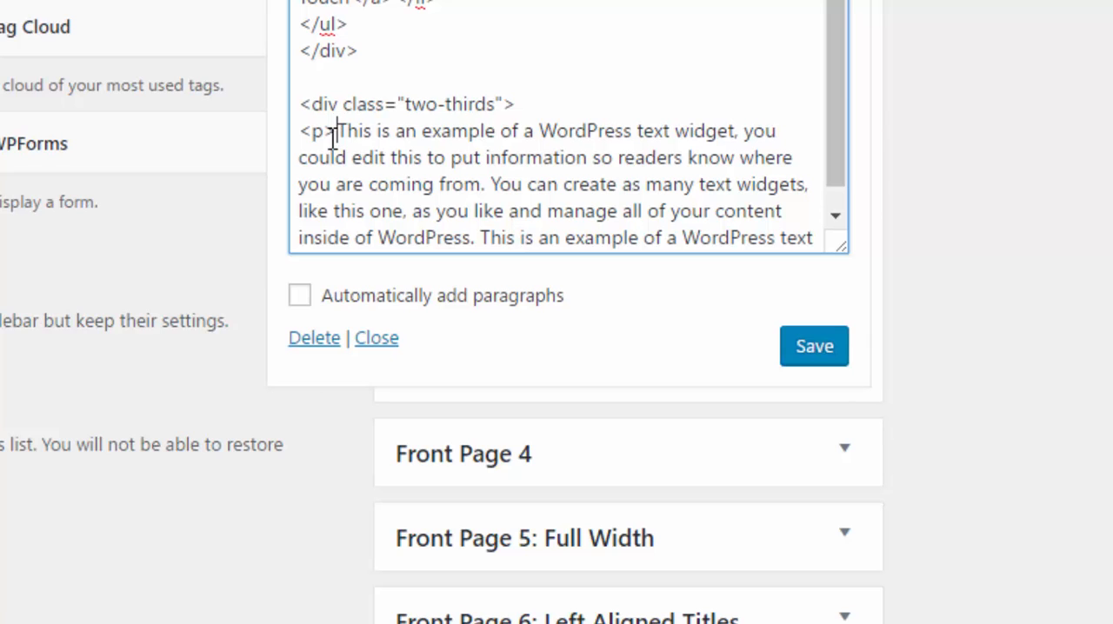
pyautogui.scroll(-1, 432, 155)
pyautogui.click(387, 236)
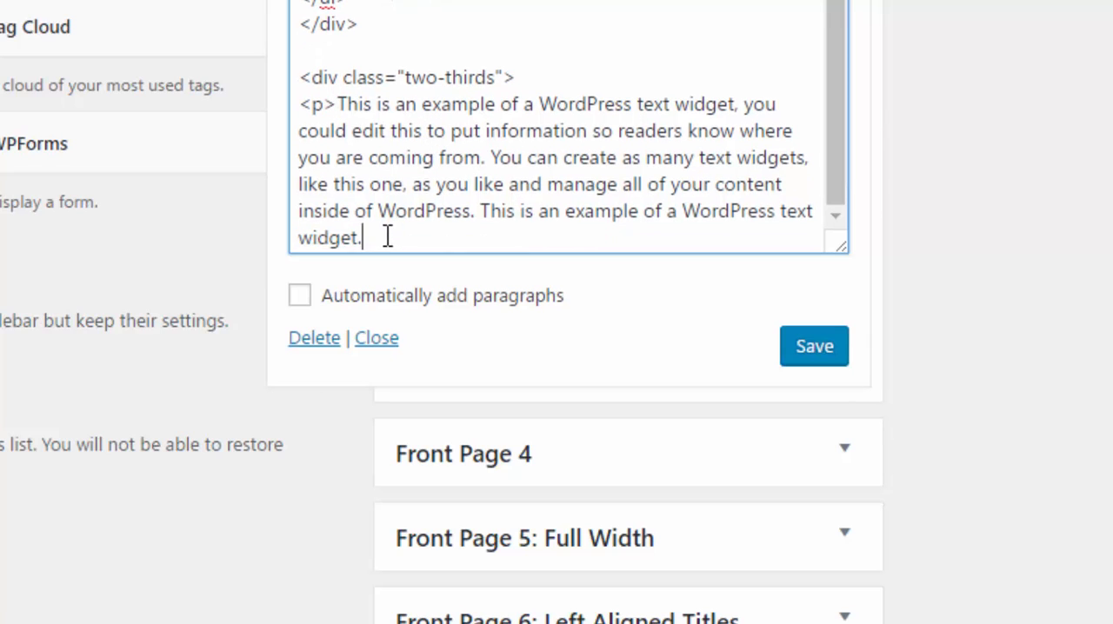
pyautogui.write('</p>')
pyautogui.press('Return')
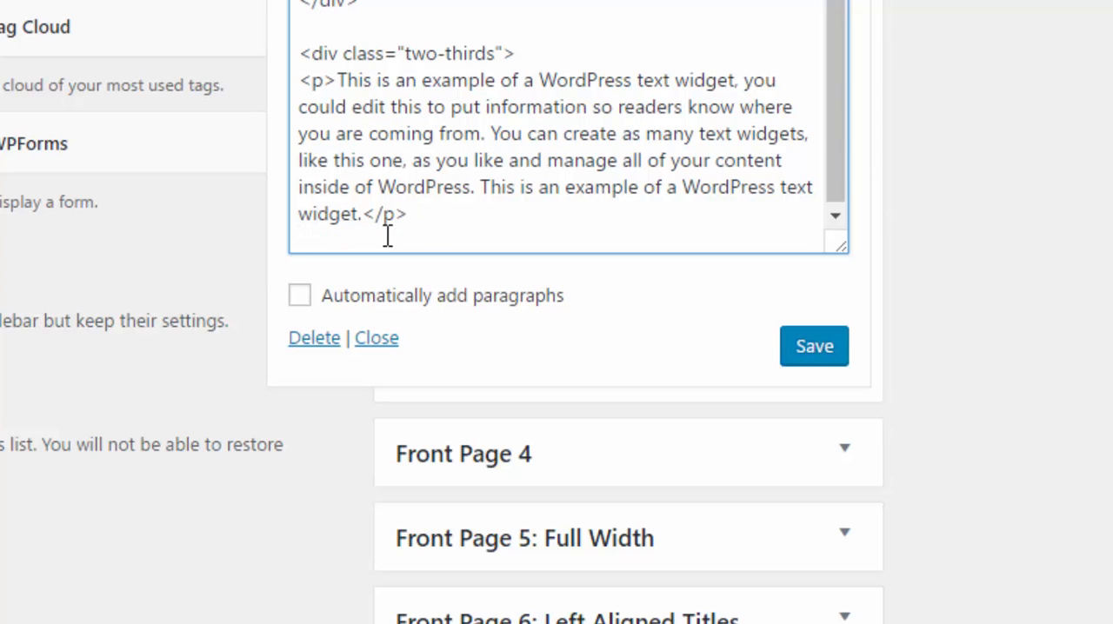
pyautogui.write('</div>')
# - Save the Front Page 3 text widget and reload the live home page to view the new section
pyautogui.scroll(1, 413, 154)
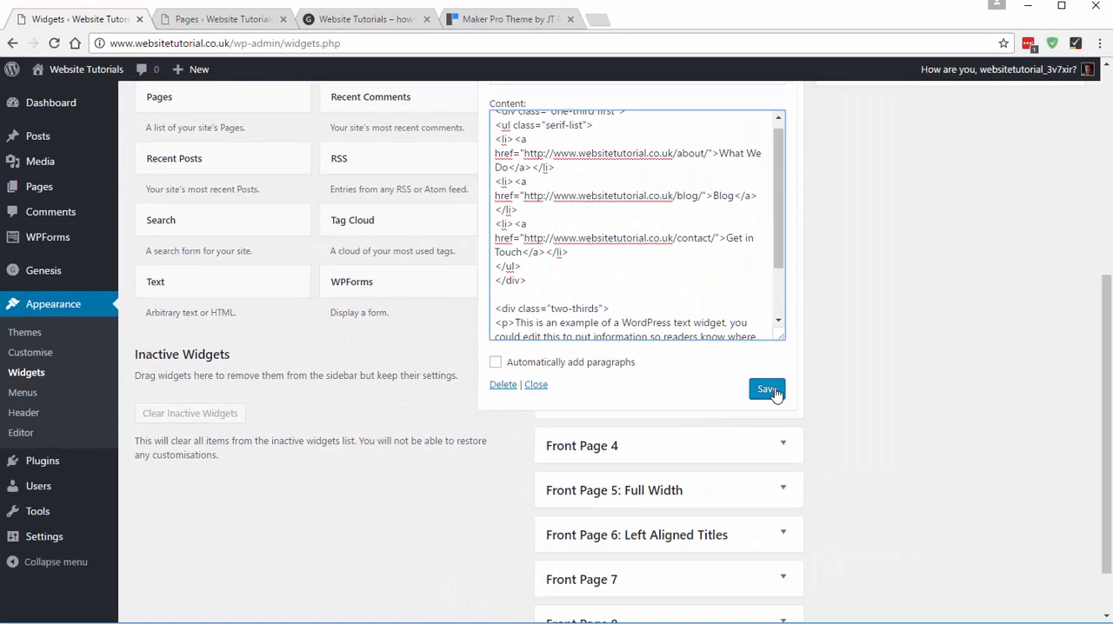
pyautogui.click(769, 391)
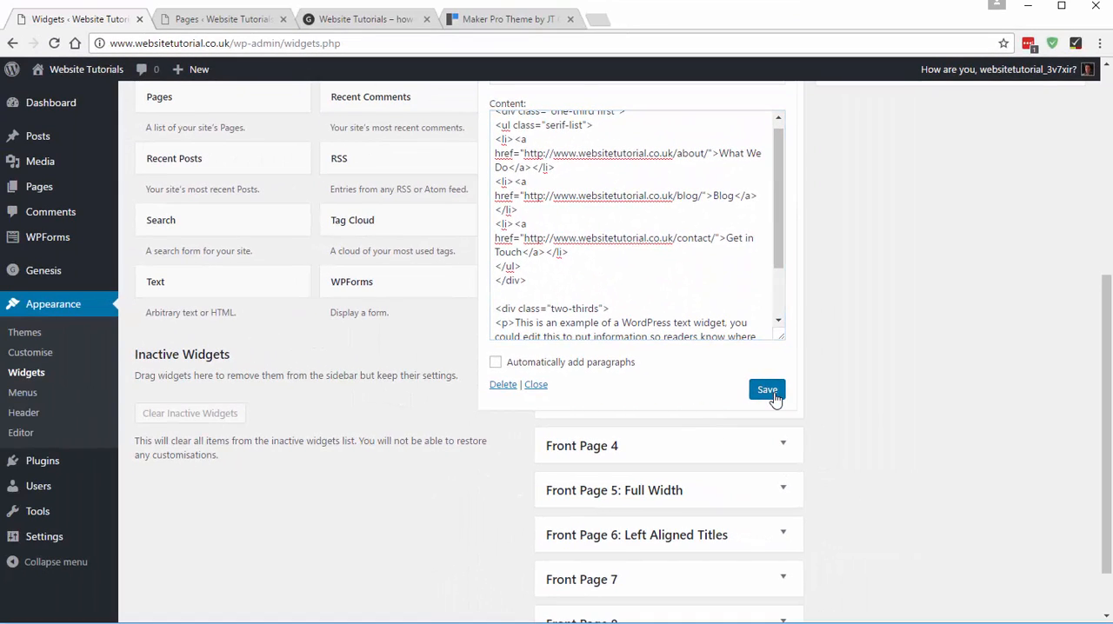
pyautogui.click(355, 21)
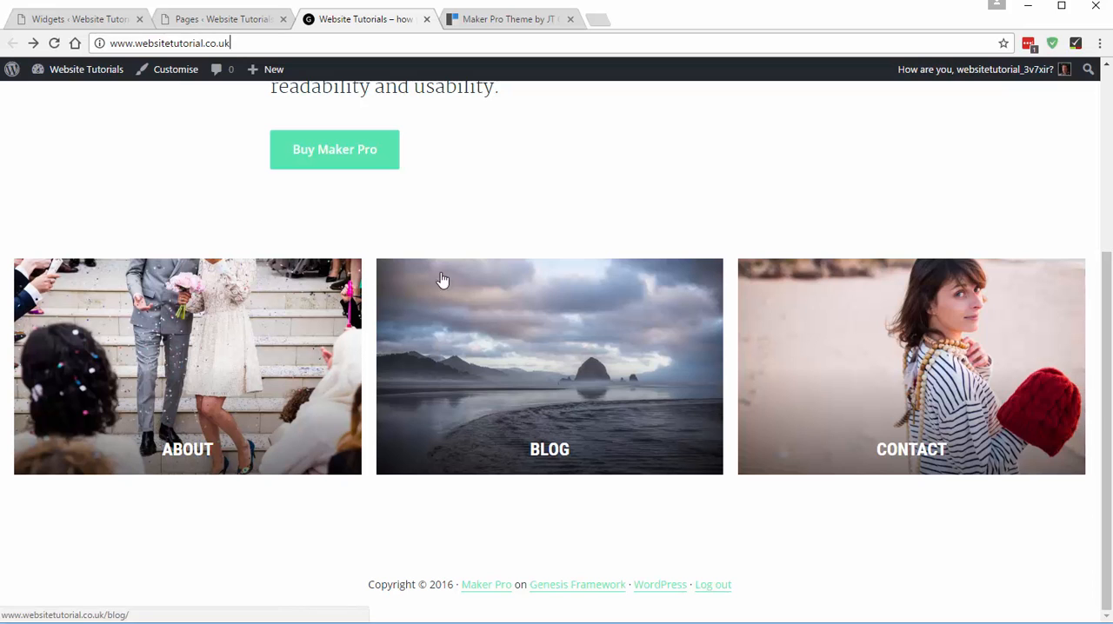
pyautogui.click(53, 42)
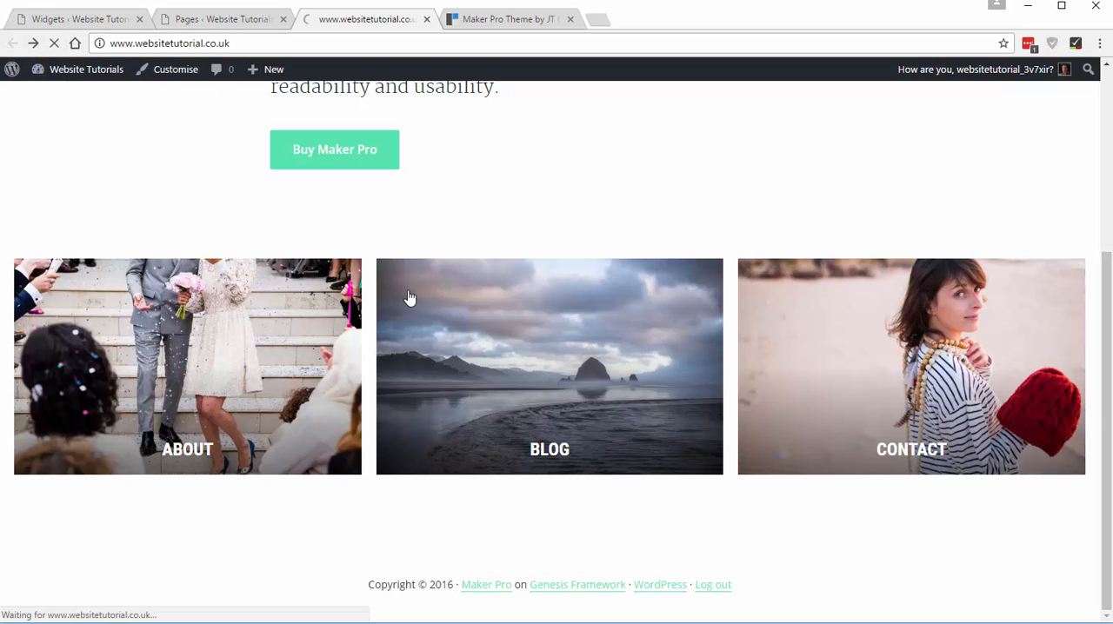
pyautogui.scroll(-3, 409, 298)
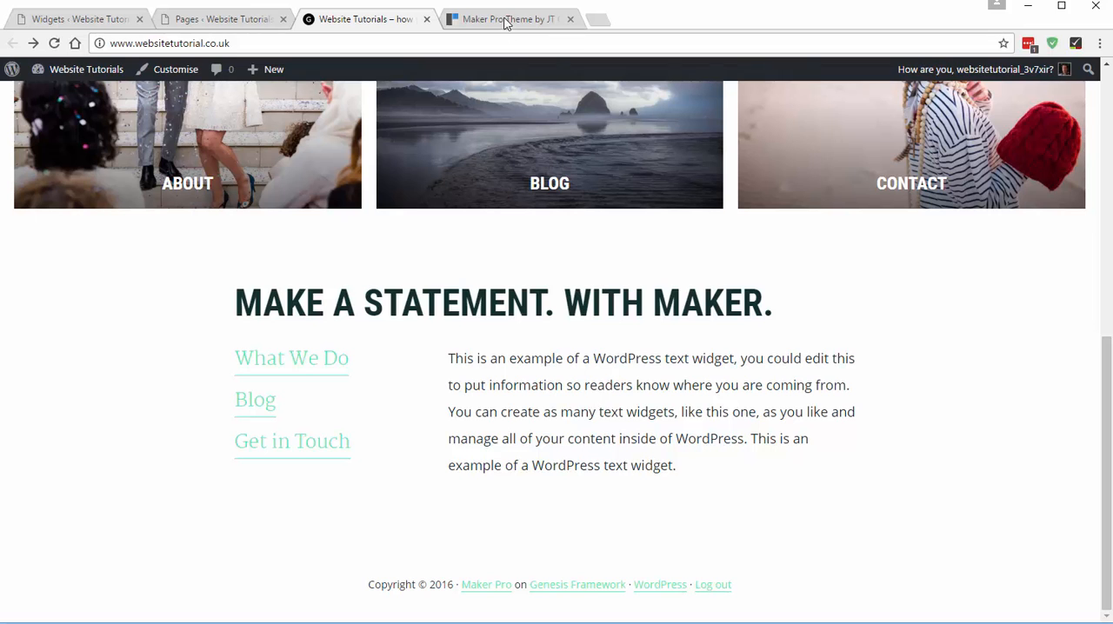
# - Compare the "Make a statement" section with the demo and test its Get in Touch link on the live site
pyautogui.click(506, 21)
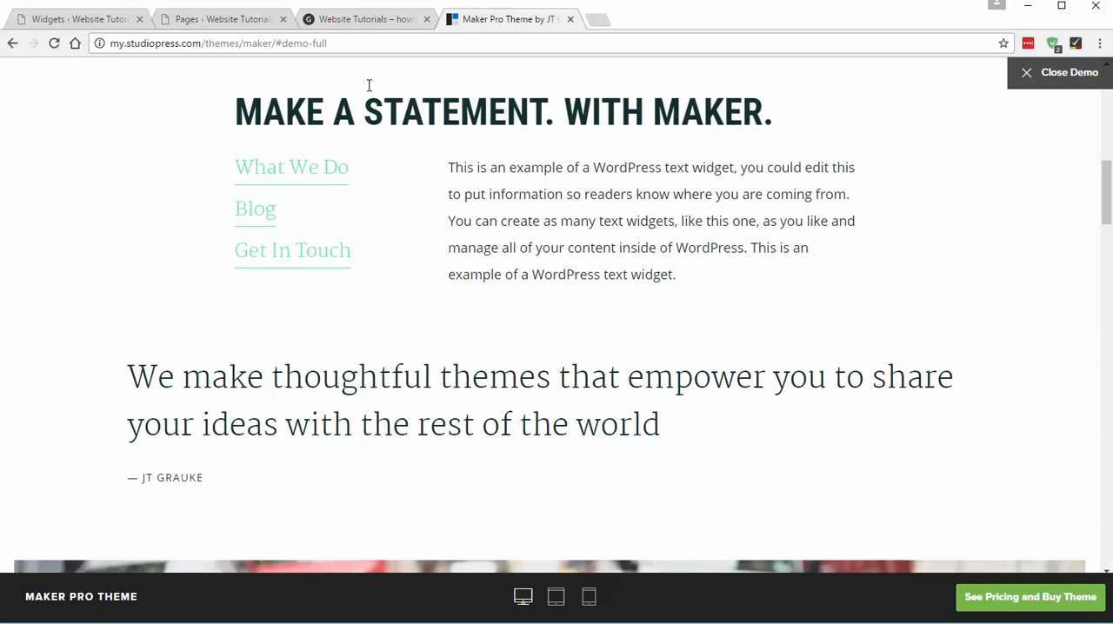
pyautogui.click(375, 21)
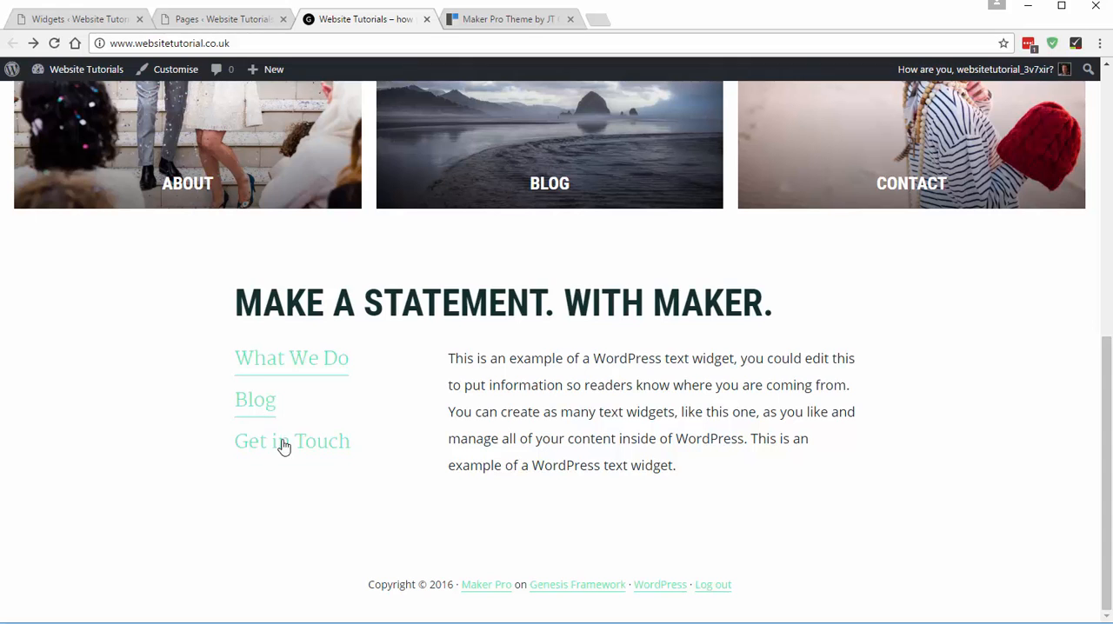
pyautogui.click(309, 450)
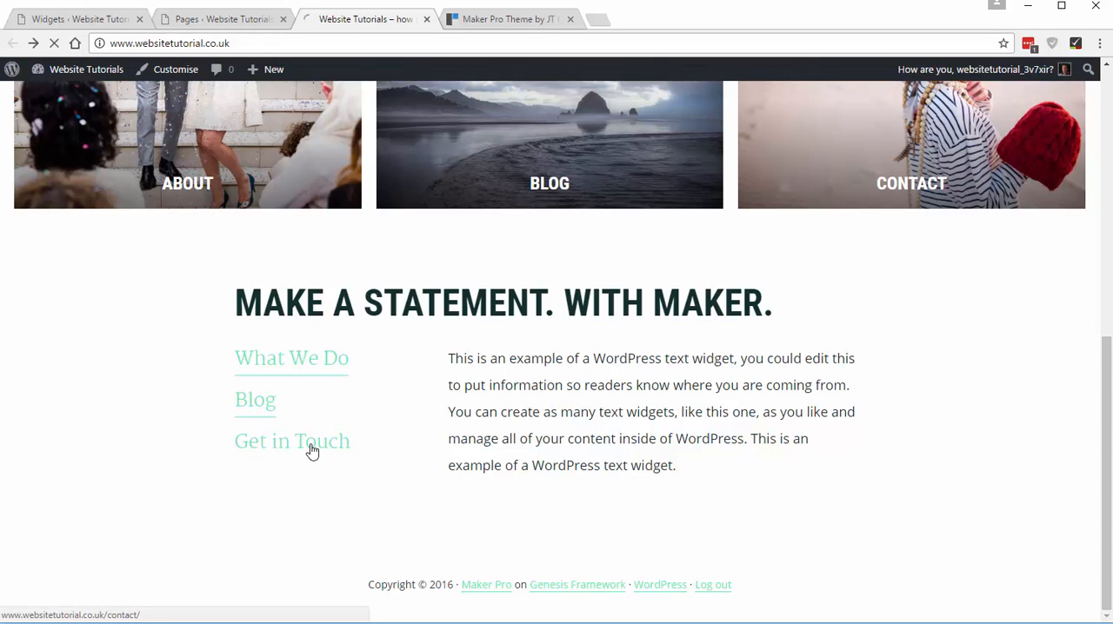
pyautogui.click(12, 43)
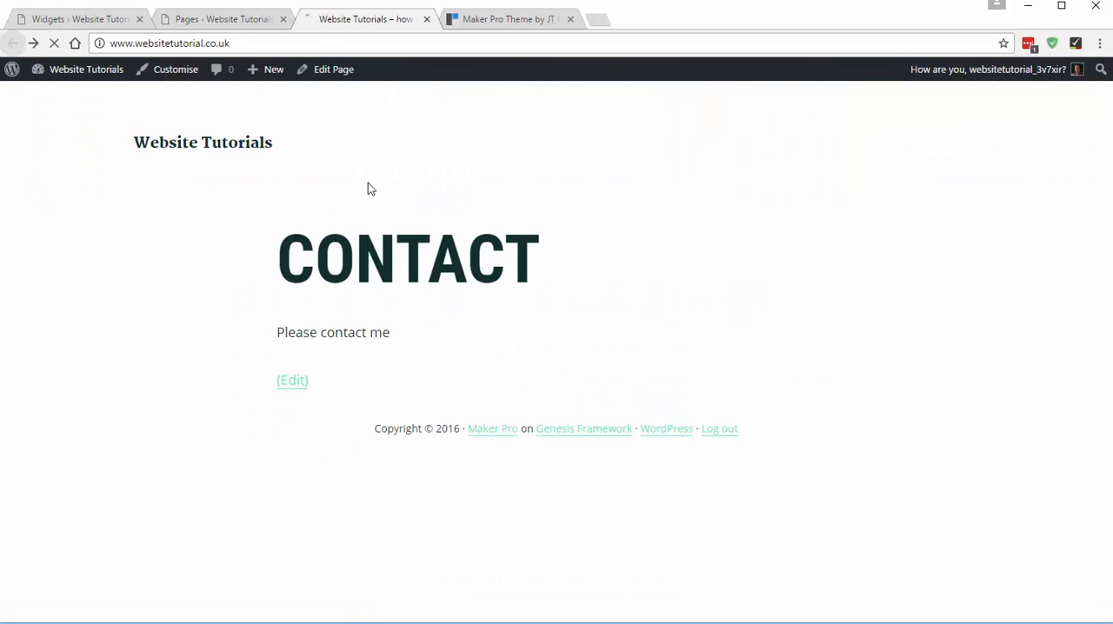
# - Check the demo's quote section, then collapse Front Page 3 and add a Text widget to Front Page 4
pyautogui.hotkey('ctrl', 'Tab')
pyautogui.scroll(-2, 561, 152)
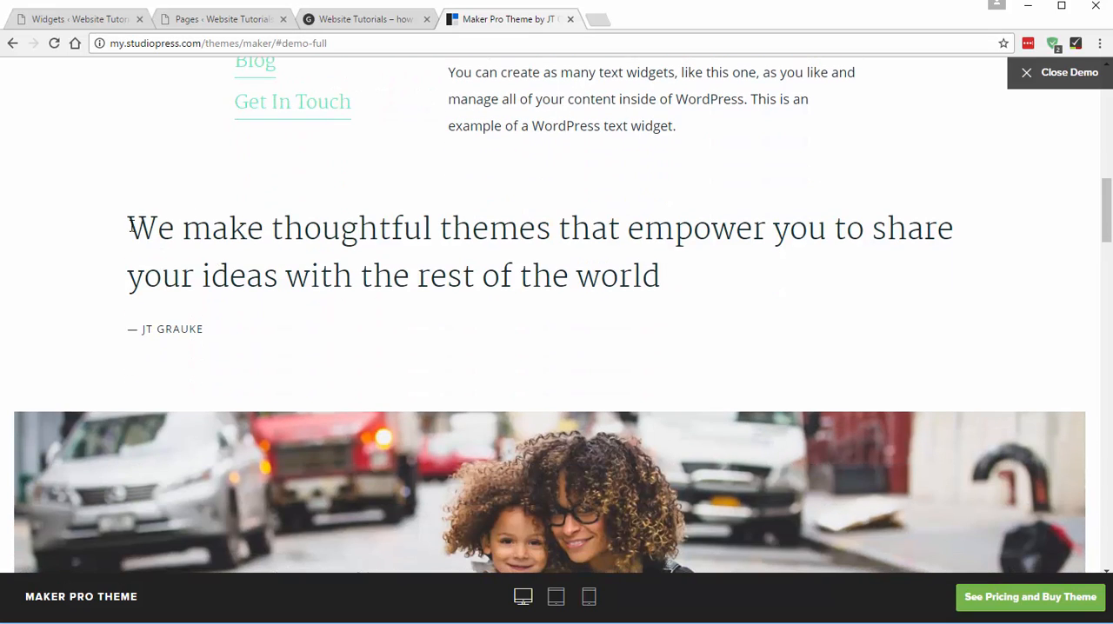
pyautogui.moveTo(130, 226); pyautogui.dragTo(240, 318)
pyautogui.click(504, 249)
pyautogui.click(80, 20)
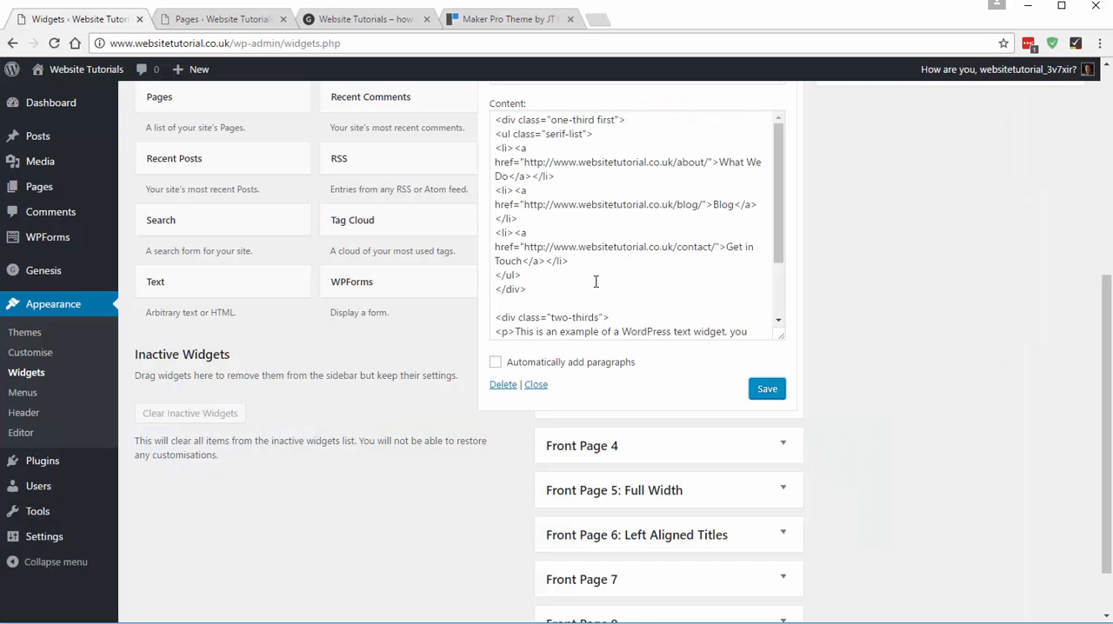
pyautogui.scroll(1, 656, 241)
pyautogui.scroll(1, 656, 242)
pyautogui.click(629, 175)
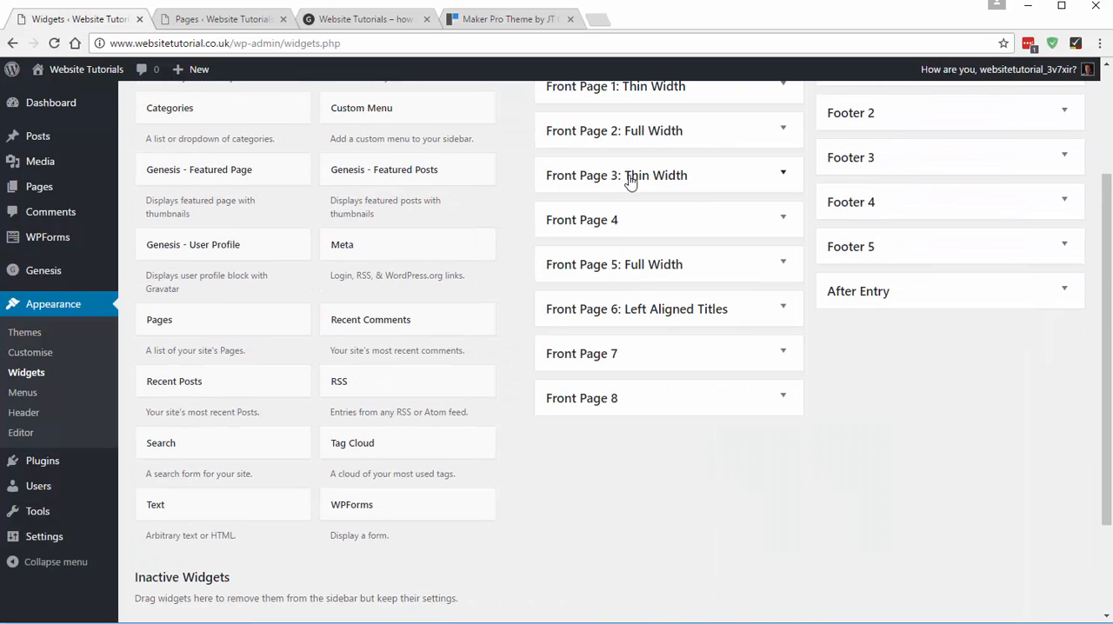
pyautogui.click(591, 223)
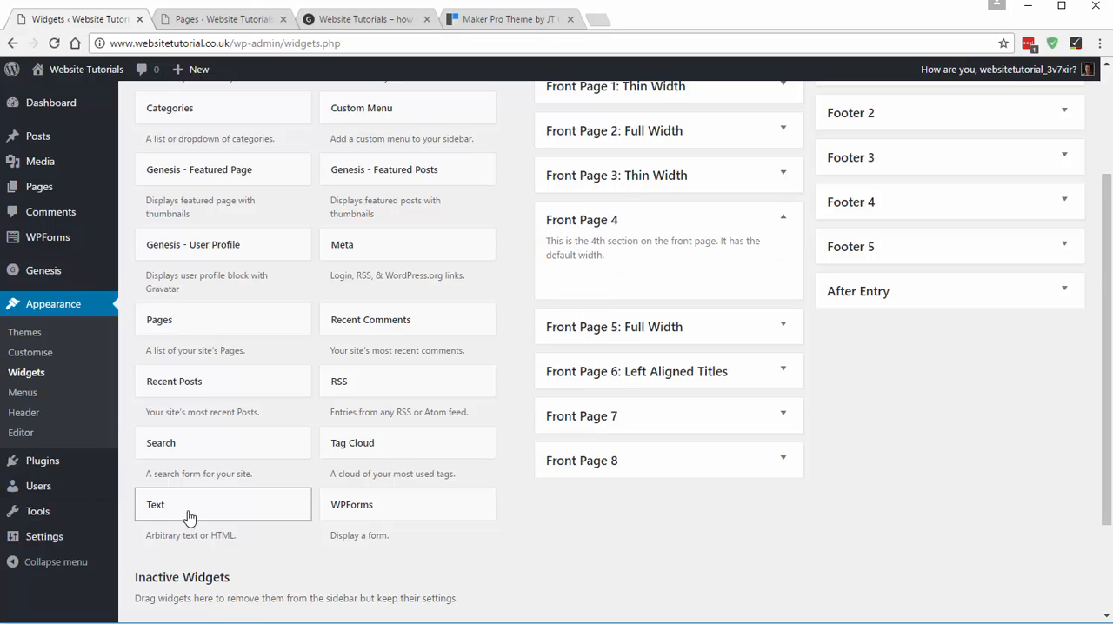
pyautogui.moveTo(300, 513); pyautogui.dragTo(590, 287)
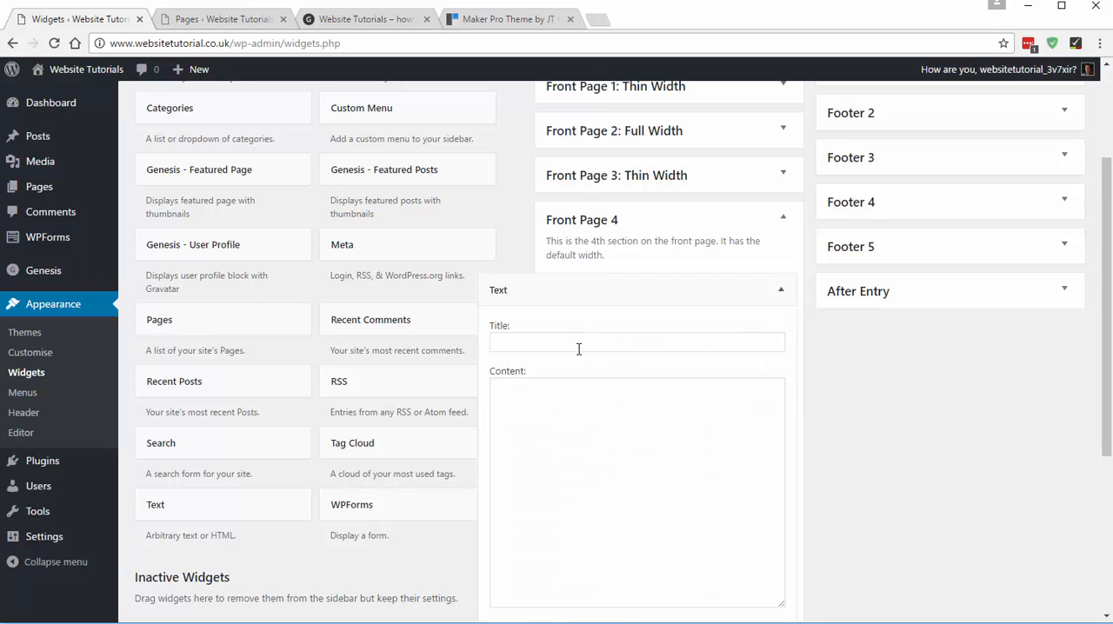
# - Copy the quote and its attribution line from the Maker Pro demo into the content of the Front Page 4 text widget
pyautogui.click(461, 22)
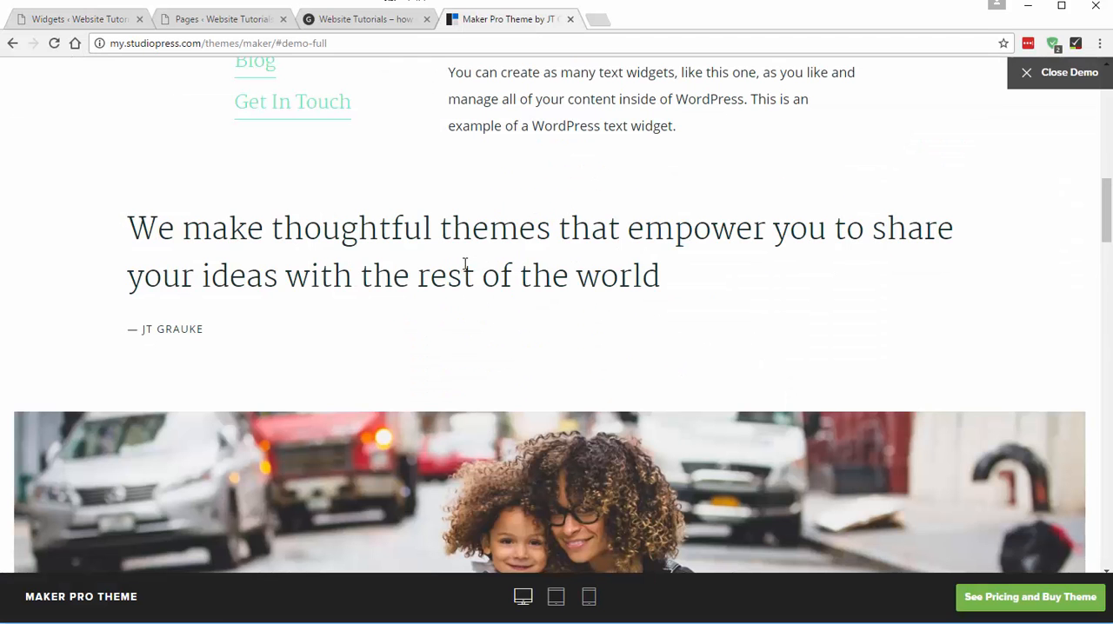
pyautogui.moveTo(214, 333); pyautogui.dragTo(124, 230)
pyautogui.hotkey('ctrl', 'c')
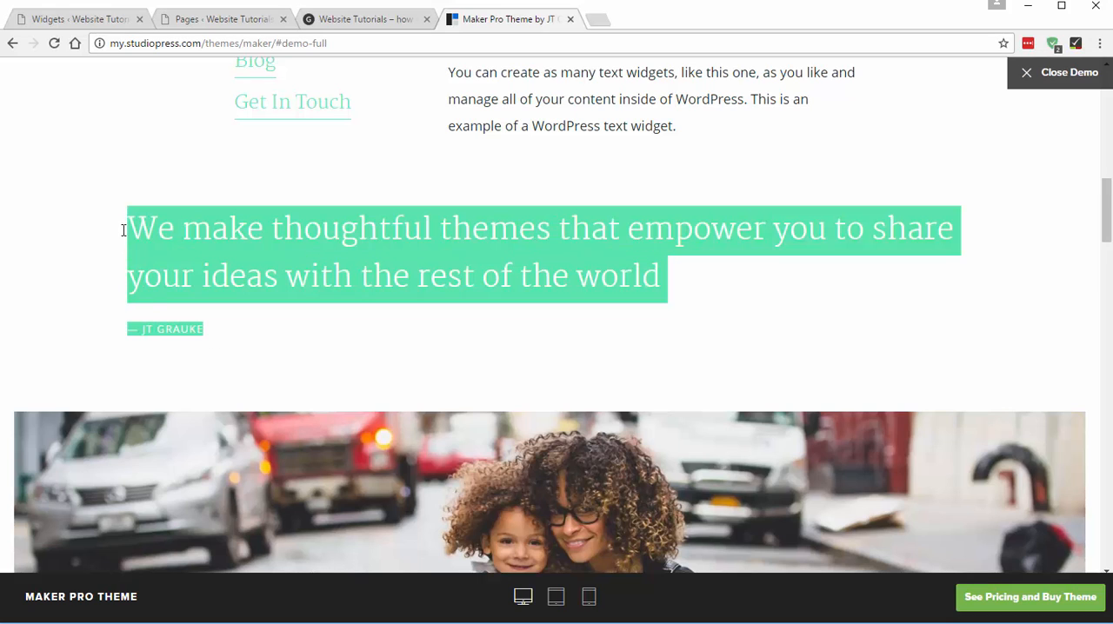
pyautogui.click(239, 253)
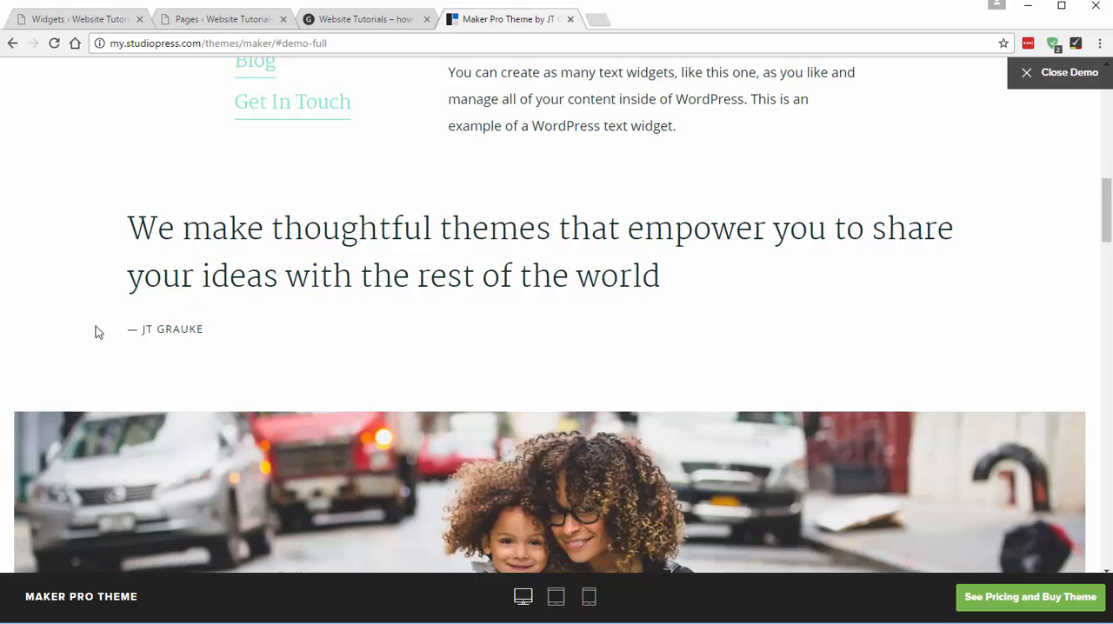
pyautogui.click(68, 17)
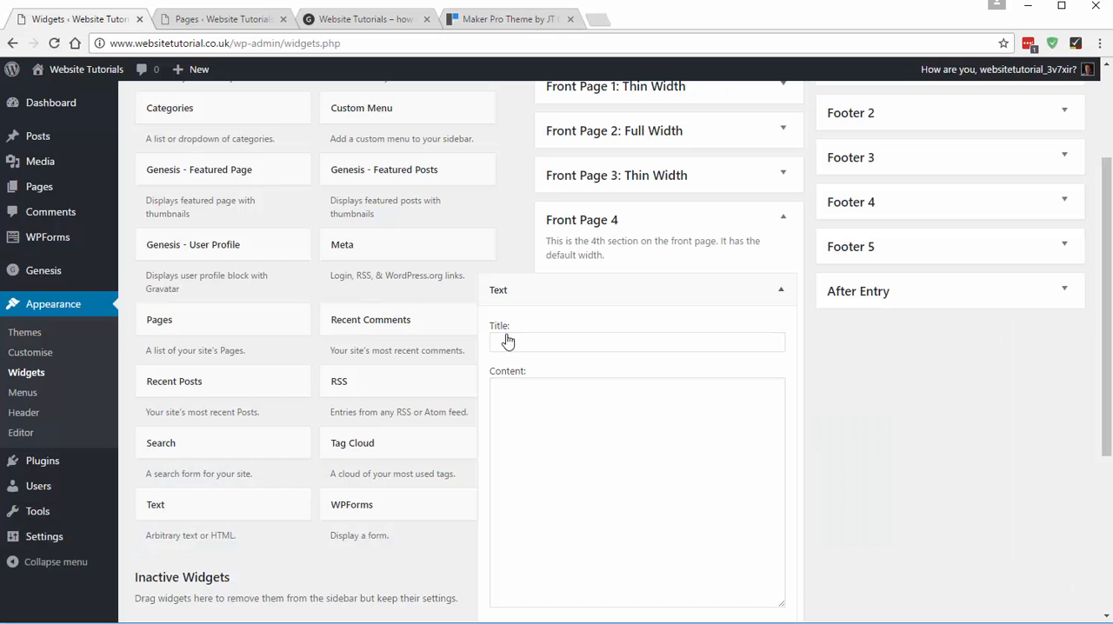
pyautogui.click(547, 394)
pyautogui.hotkey('ctrl', 'v')
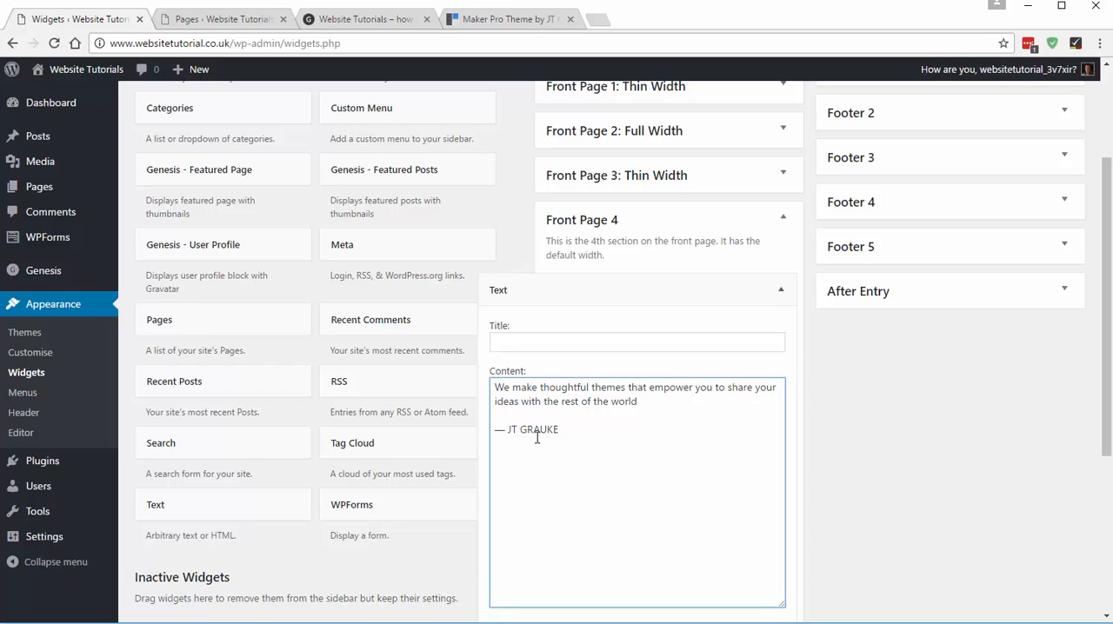
# - Wrap the quote sentence in <h2> and </h2> and remove the blank line below it
pyautogui.write('<h2>')
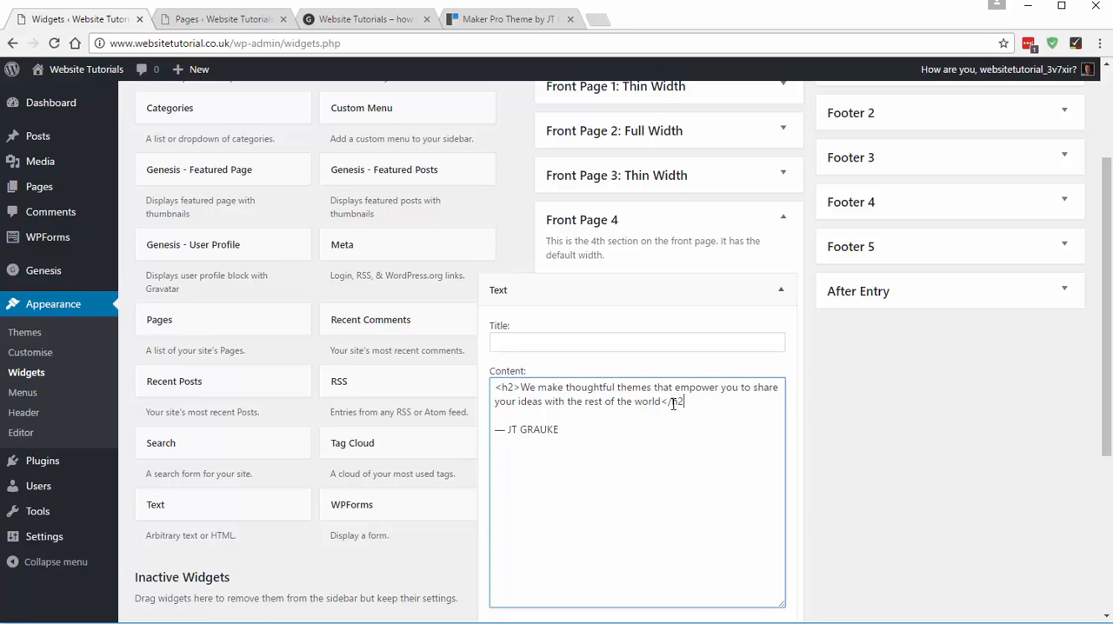
pyautogui.write('>')
pyautogui.press('Delete')
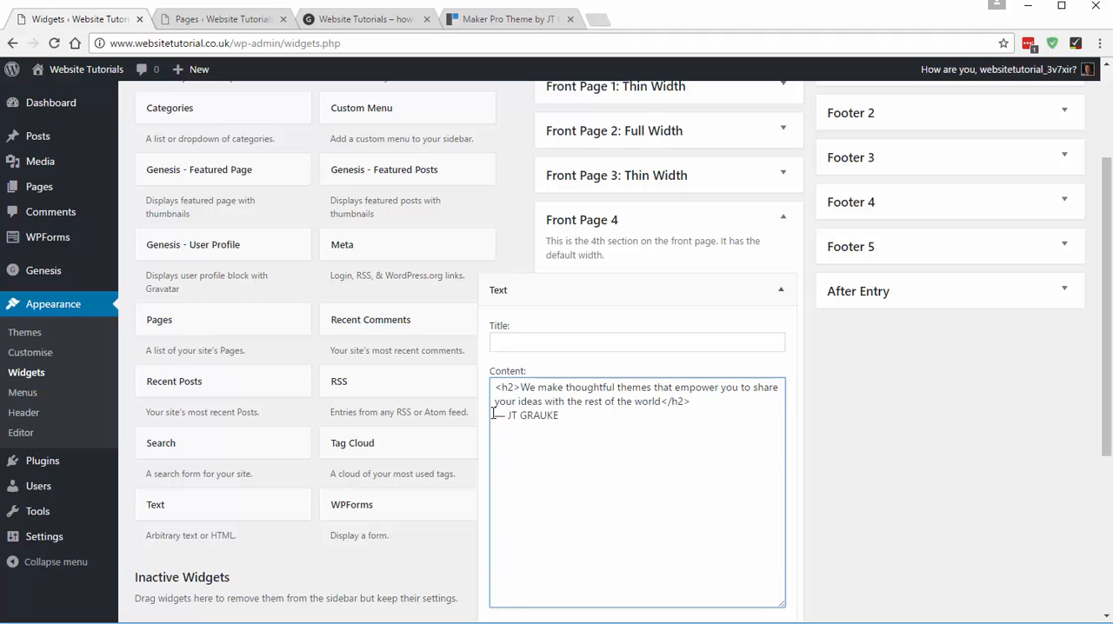
# - Wrap the attribution line under the quote in <h6> and </h6>
pyautogui.click(493, 415)
pyautogui.write('<h5')
pyautogui.write('>')
pyautogui.click(591, 417)
pyautogui.write('</')
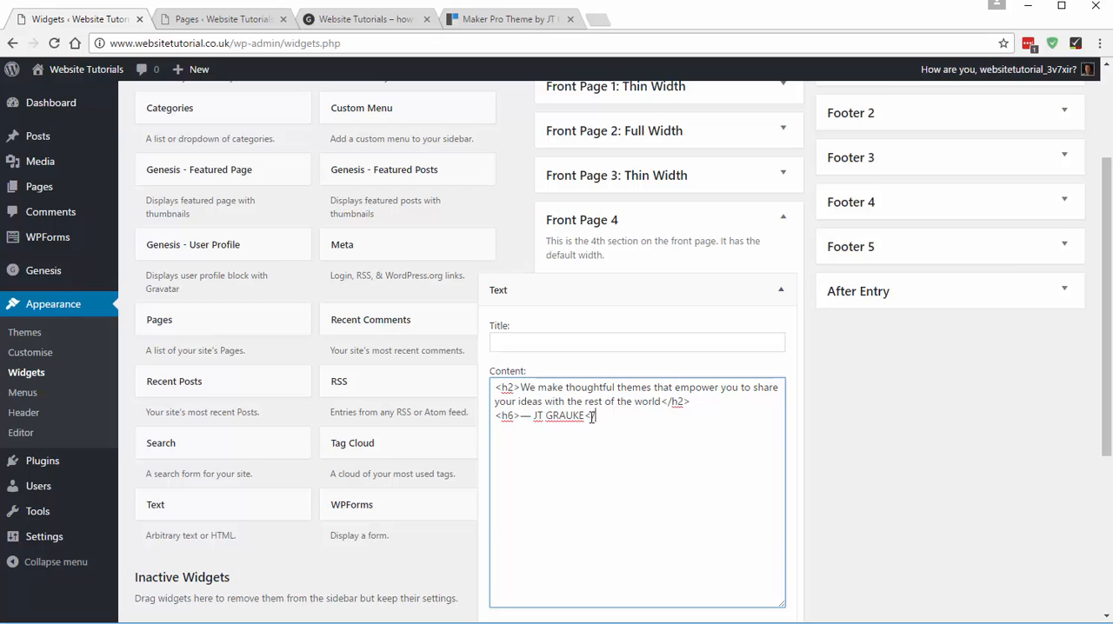
pyautogui.write('h6>')
# - Save the Front Page 4 text widget and reload the live home page to view the quote section
pyautogui.scroll(-2, 845, 425)
pyautogui.click(765, 507)
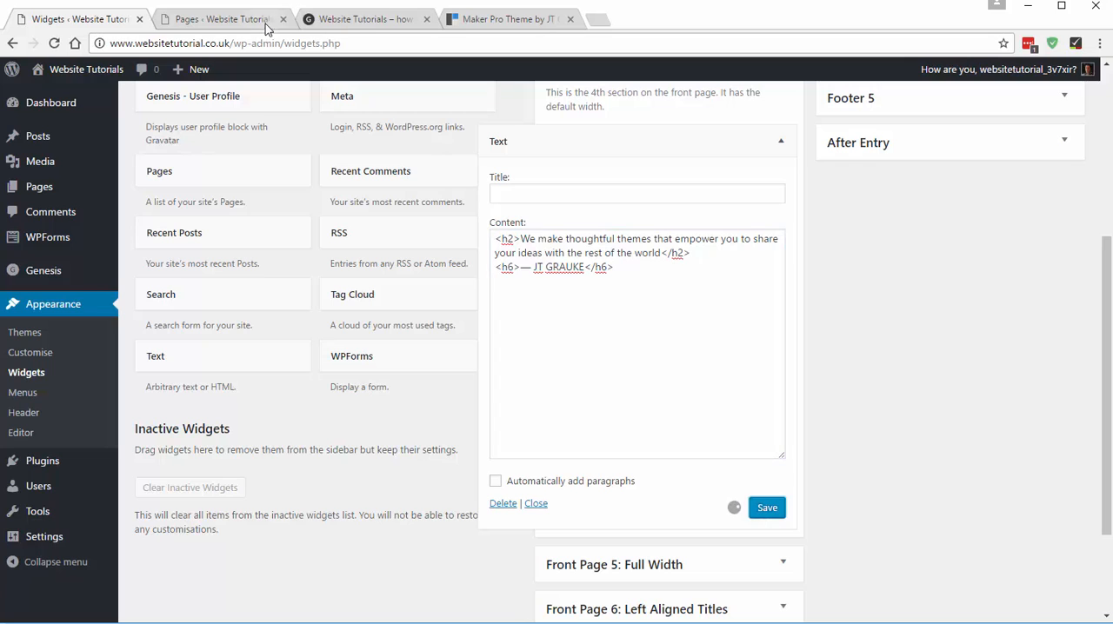
pyautogui.click(370, 19)
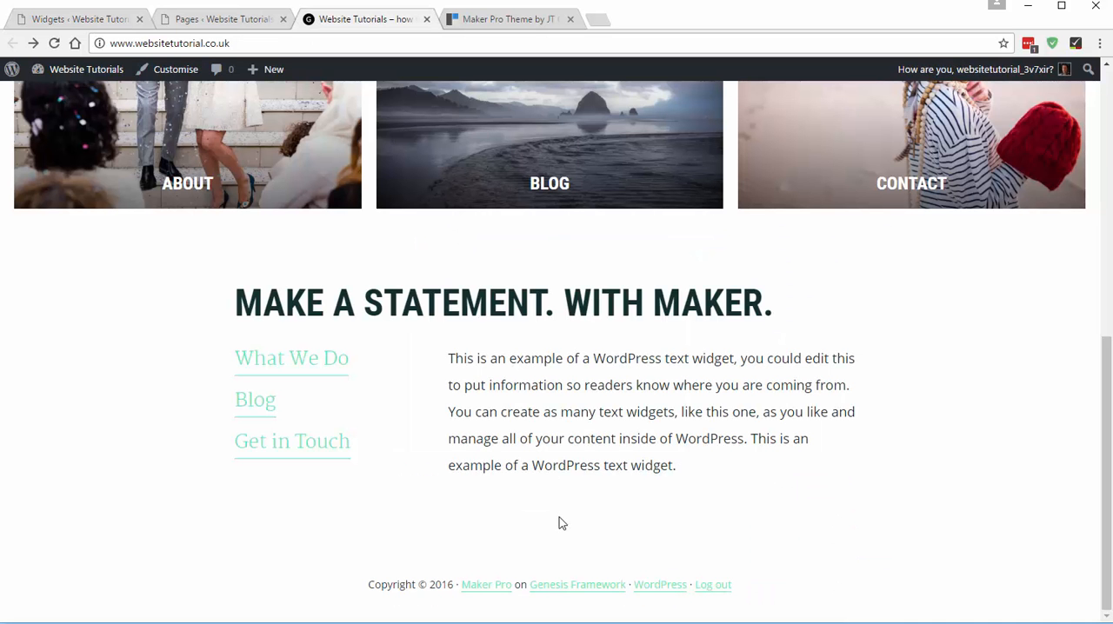
pyautogui.click(58, 44)
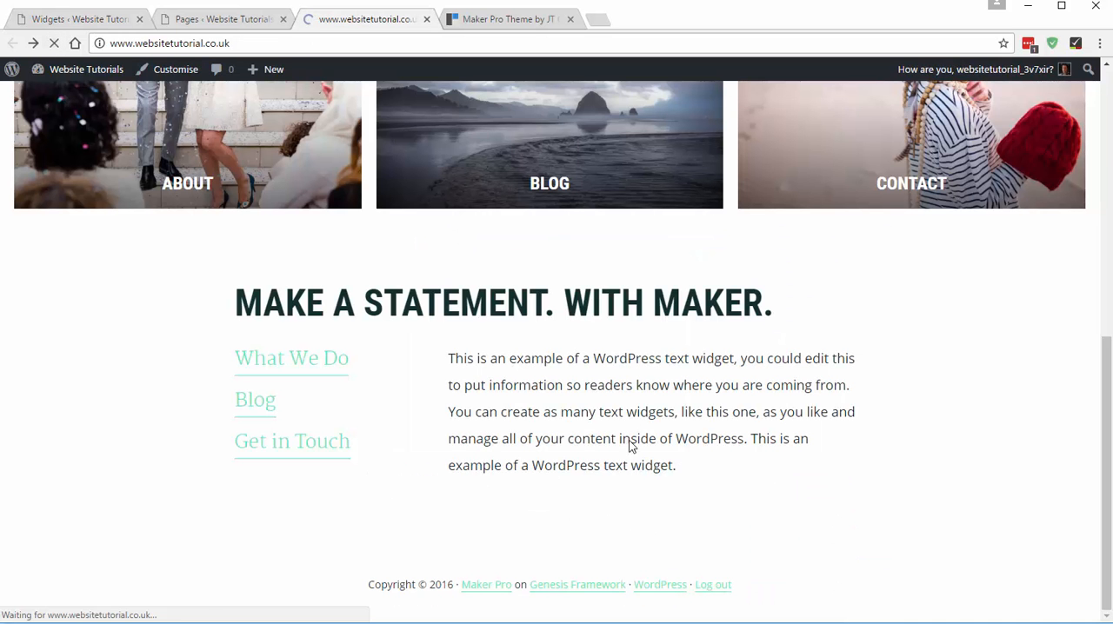
pyautogui.scroll(-3, 623, 375)
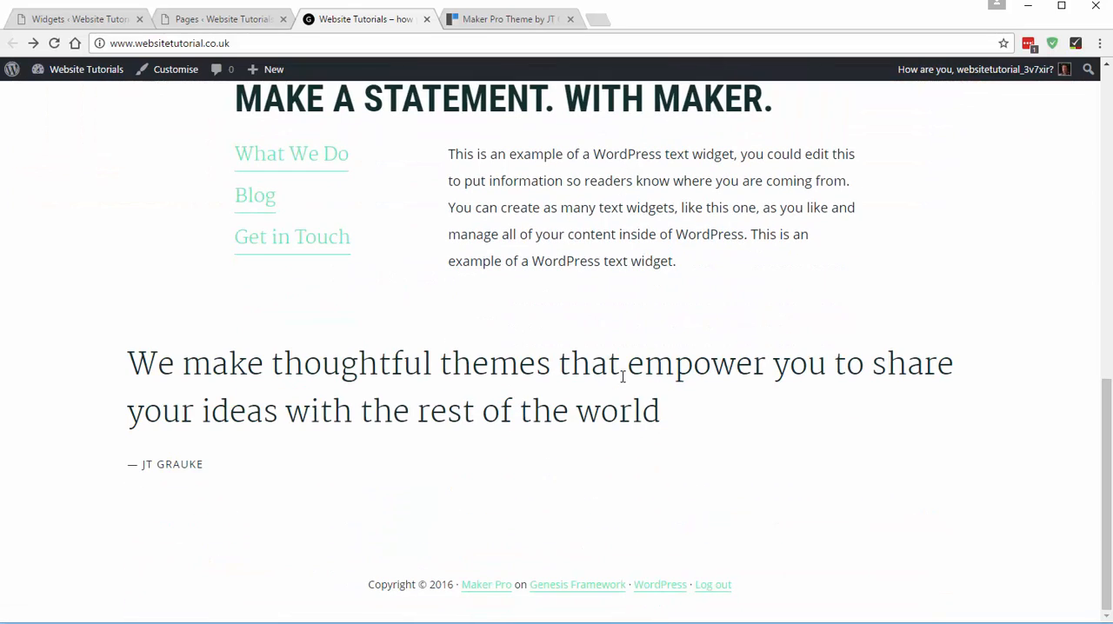
# - Compare the live quote section with the demo and look at the demo's full-width photo section below it
pyautogui.click(524, 21)
pyautogui.click(408, 20)
pyautogui.click(513, 19)
pyautogui.scroll(-5, 365, 364)
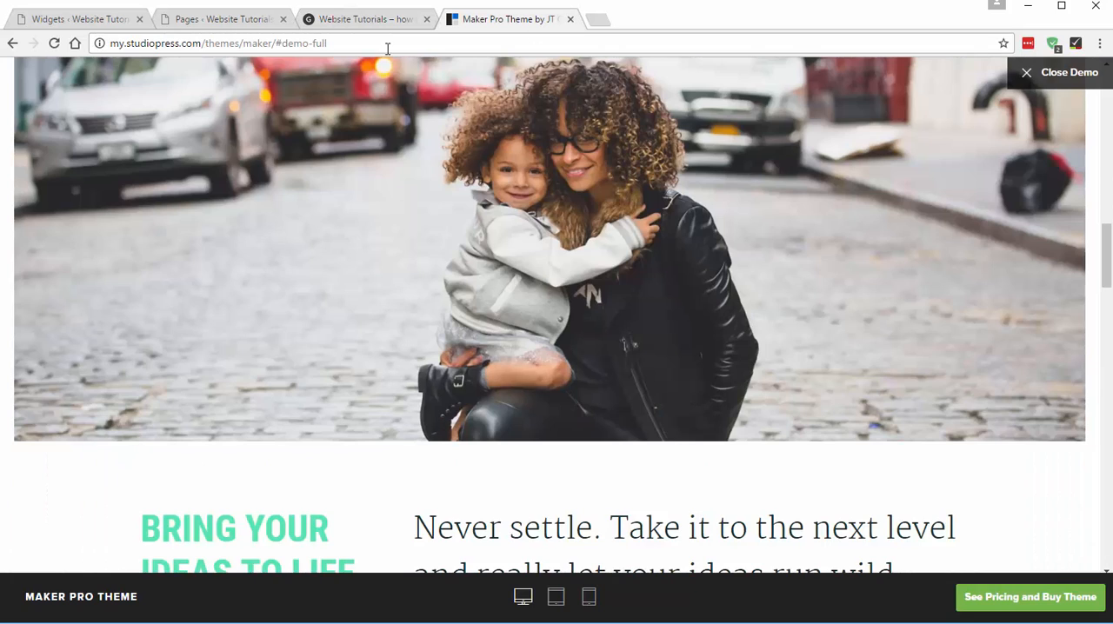
# - Collapse the Front Page 4 text widget and add a Text widget to Front Page 5: Full Width
pyautogui.click(95, 23)
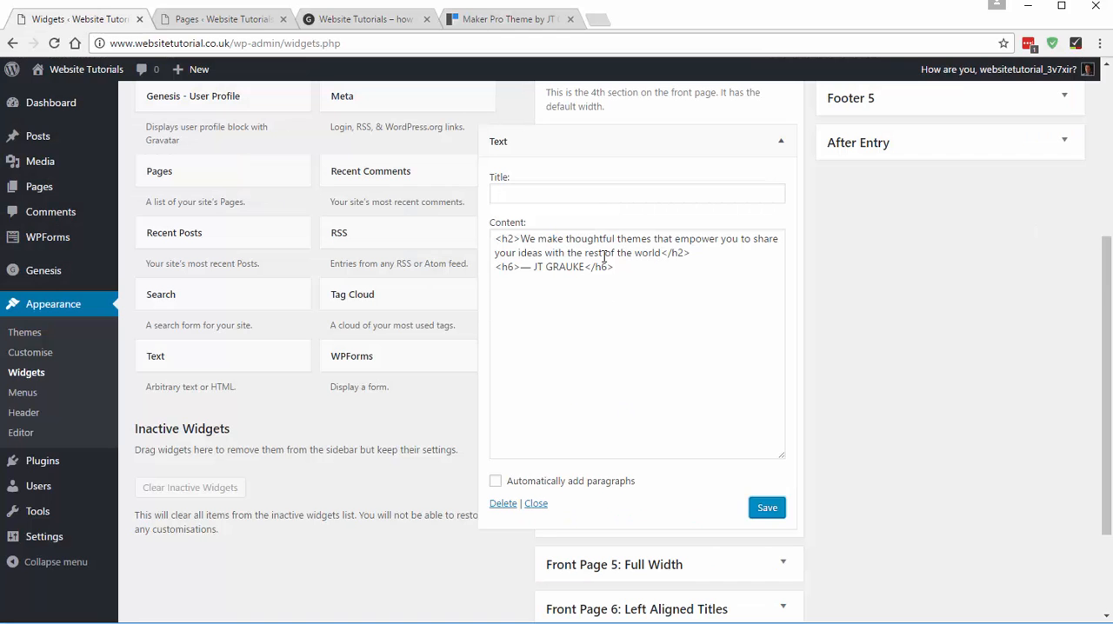
pyautogui.click(571, 140)
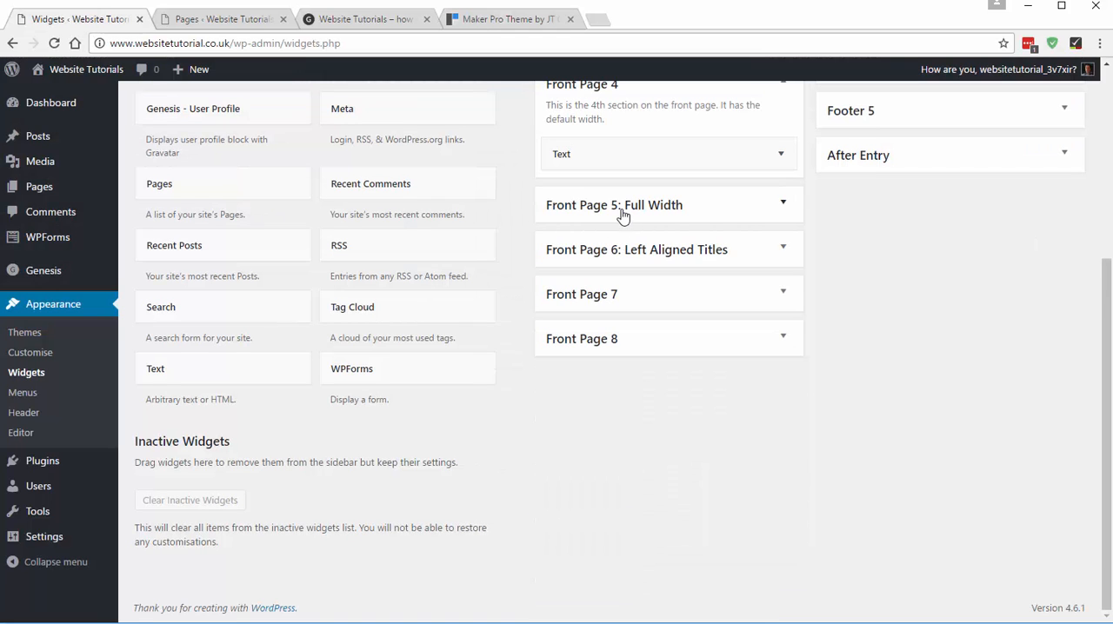
pyautogui.click(622, 213)
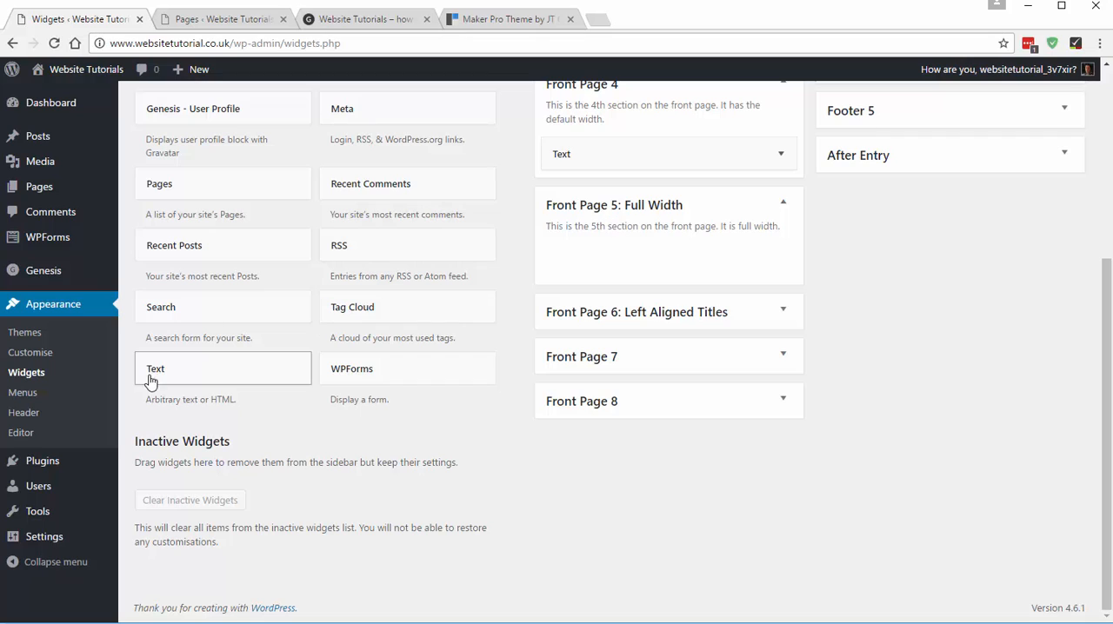
pyautogui.moveTo(150, 382); pyautogui.dragTo(585, 253)
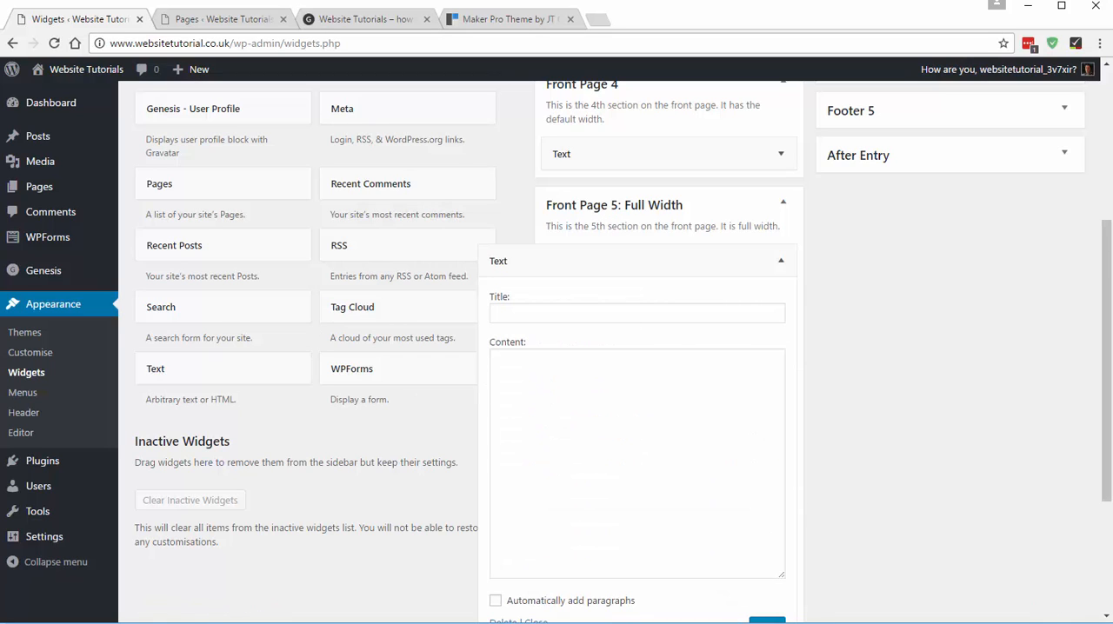
pyautogui.click(523, 397)
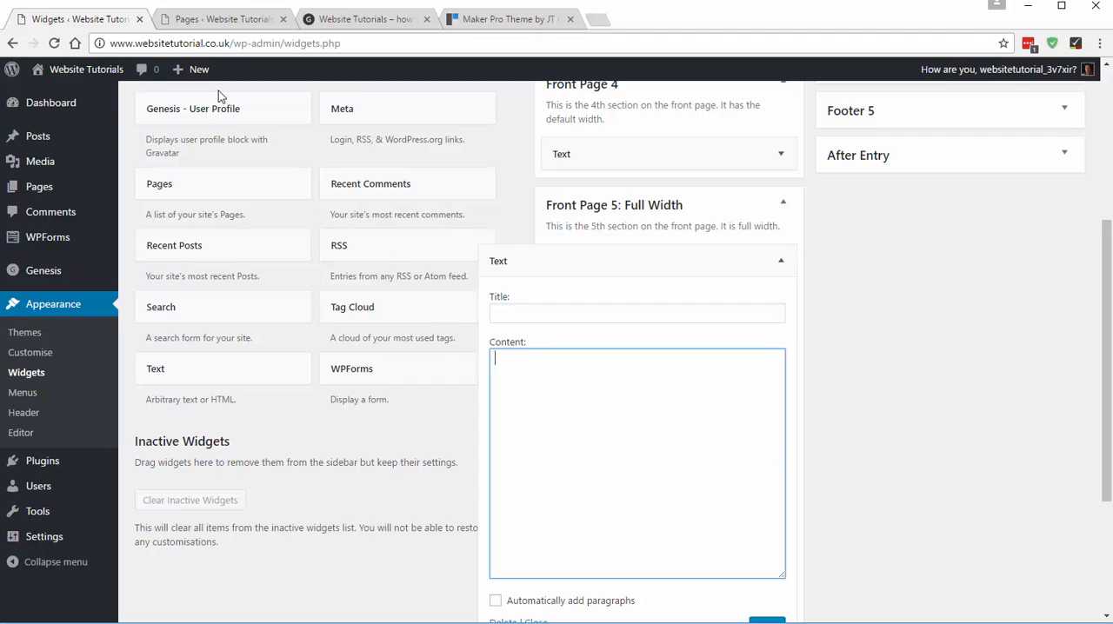
# - Open a blank new post in a separate browser tab and switch to it
pyautogui.moveTo(190, 76)
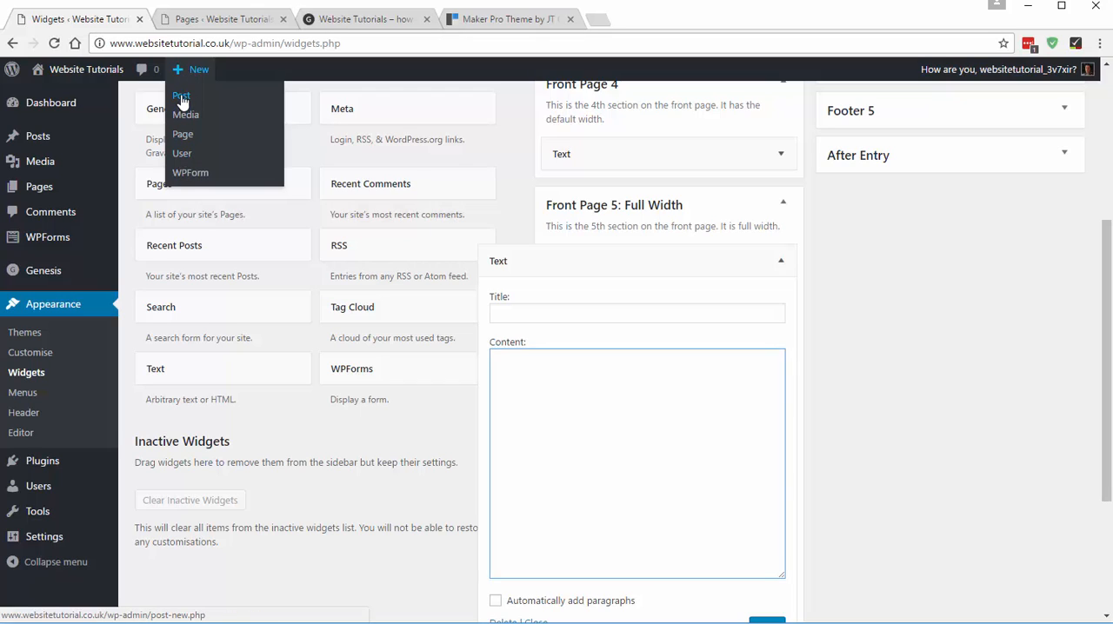
pyautogui.rightClick(181, 100)
pyautogui.click(249, 108)
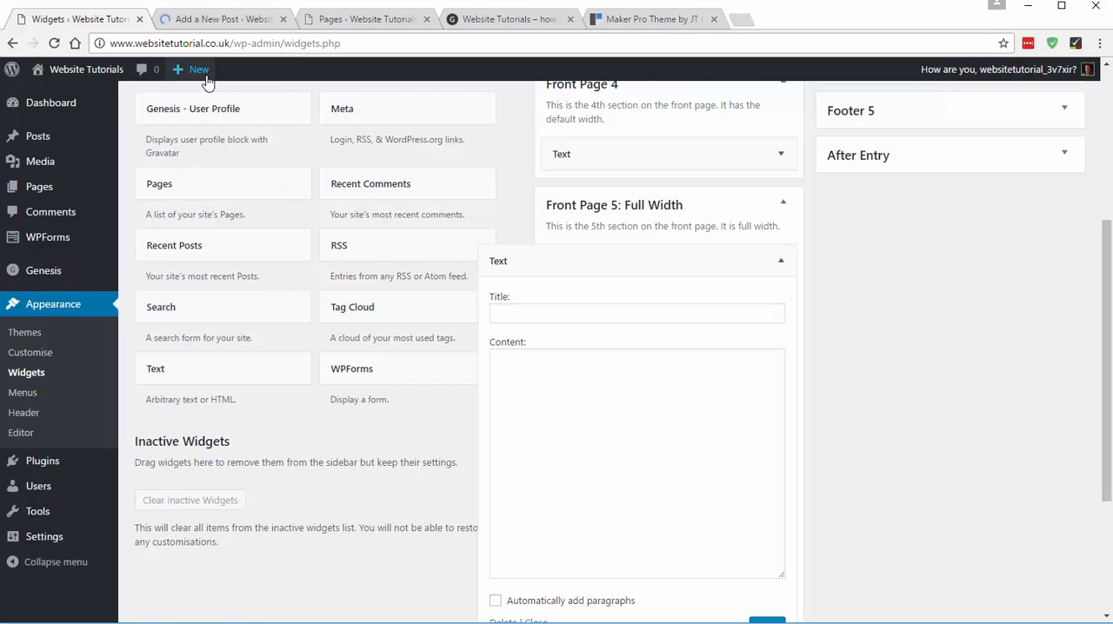
pyautogui.moveTo(204, 76)
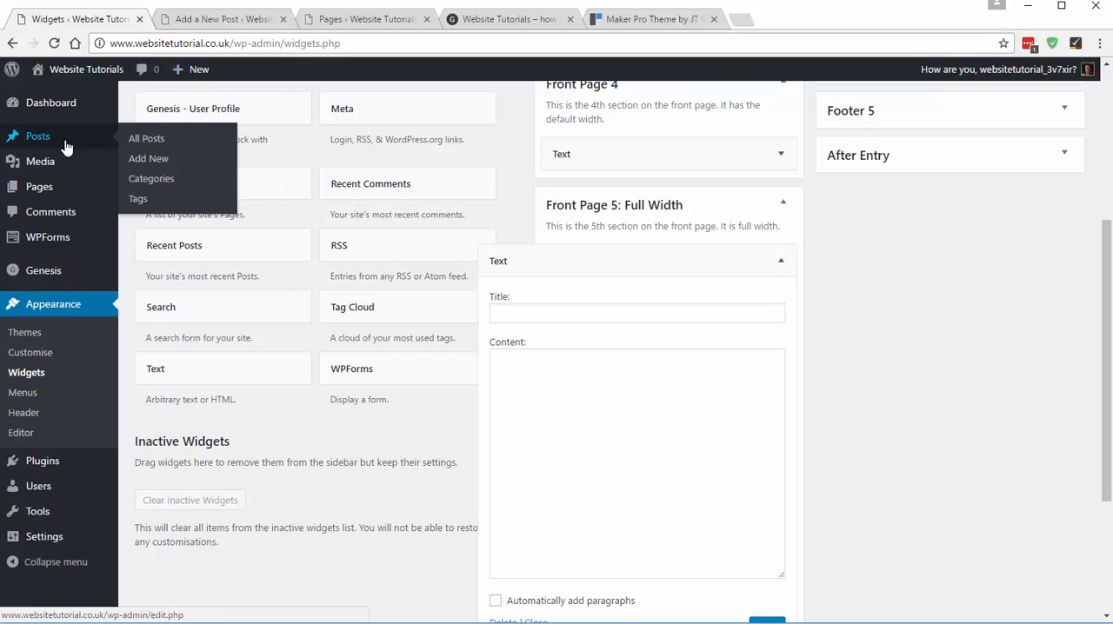
pyautogui.click(215, 19)
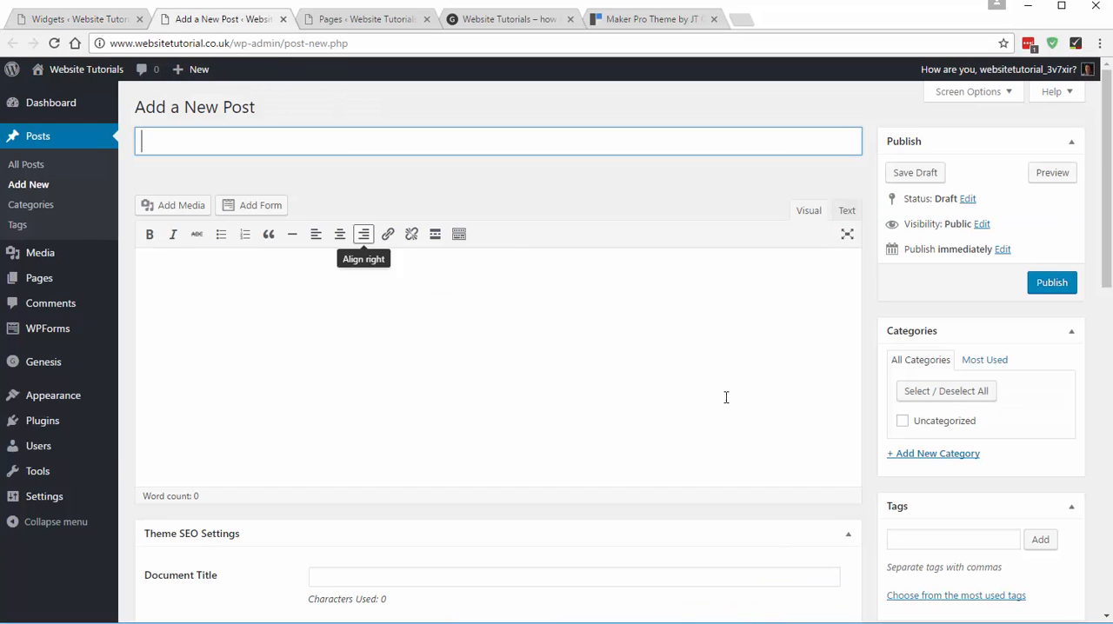
# - Upload demo-4-1600x600.jpg from the website tutorial images folder through the post's media inserter
pyautogui.click(182, 206)
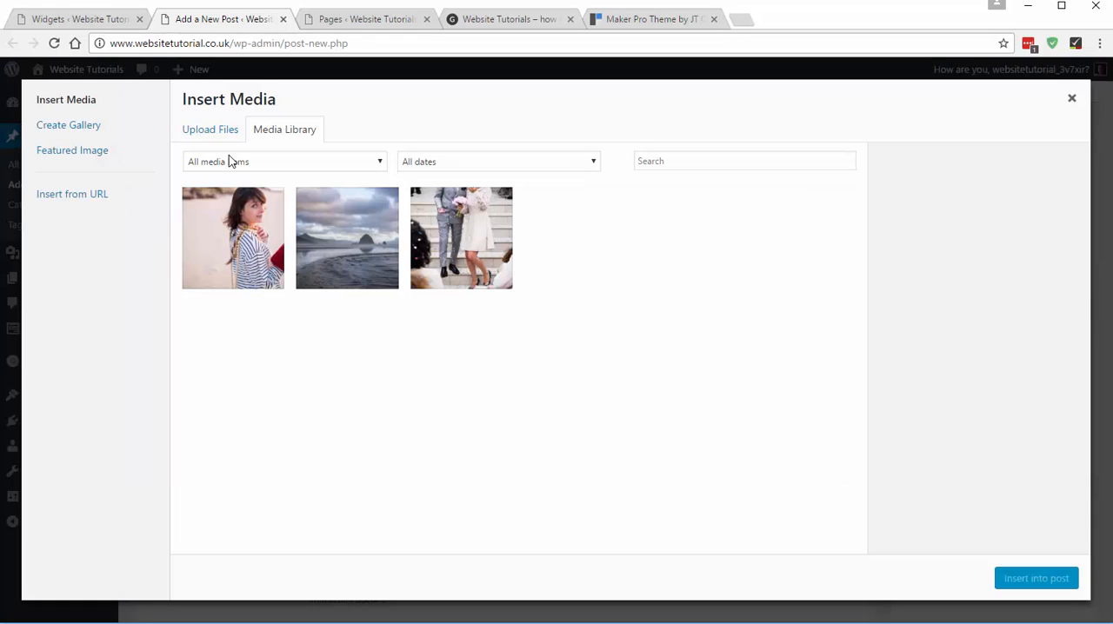
pyautogui.click(223, 131)
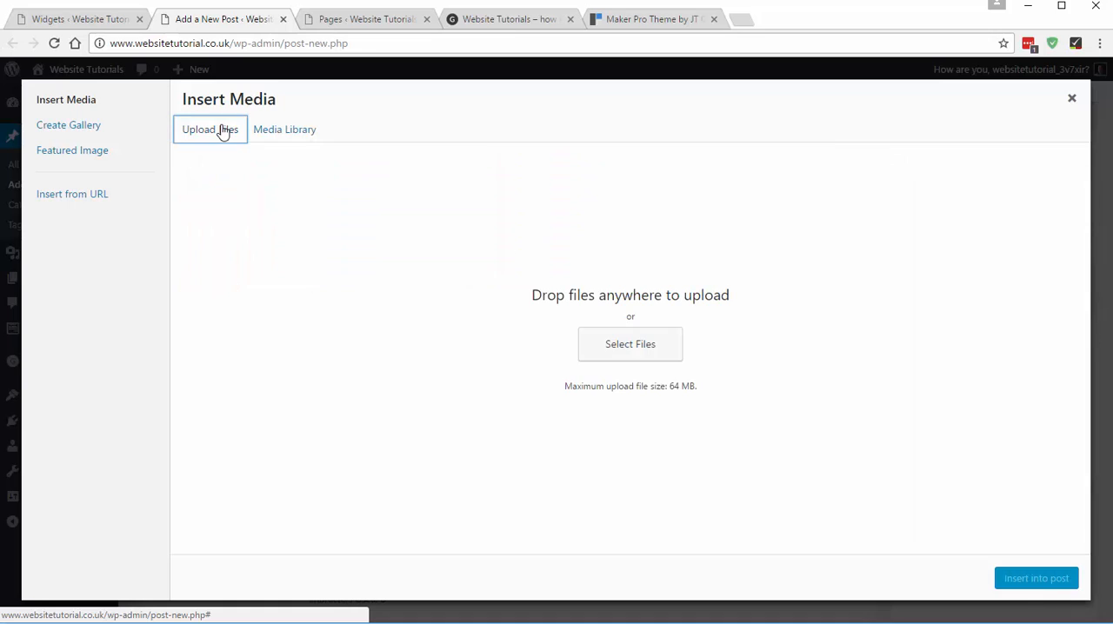
pyautogui.click(643, 348)
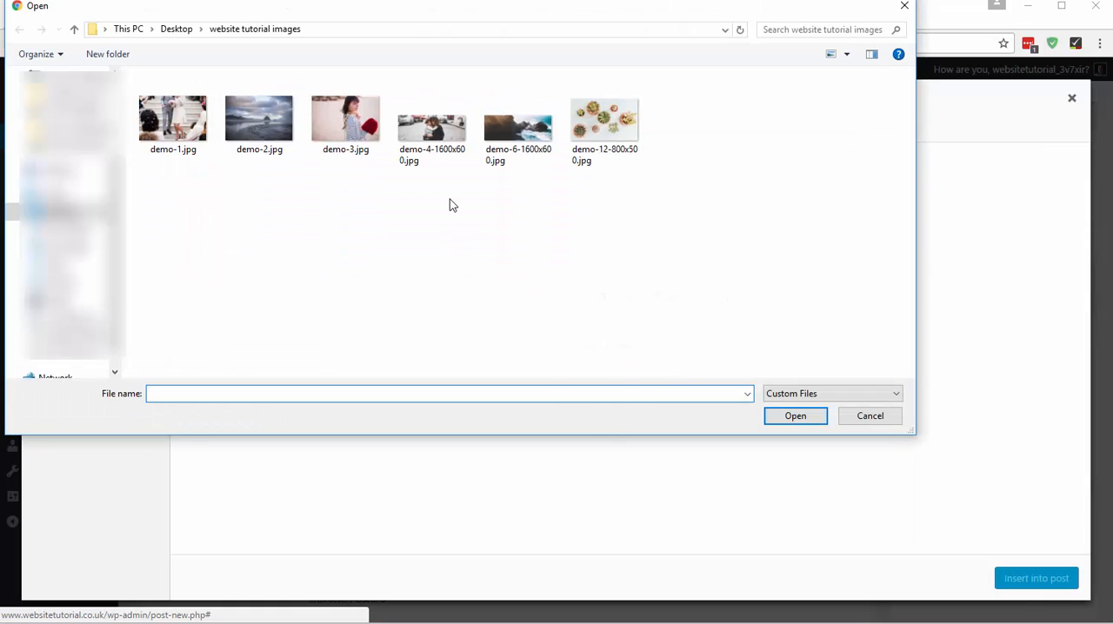
pyautogui.click(439, 137)
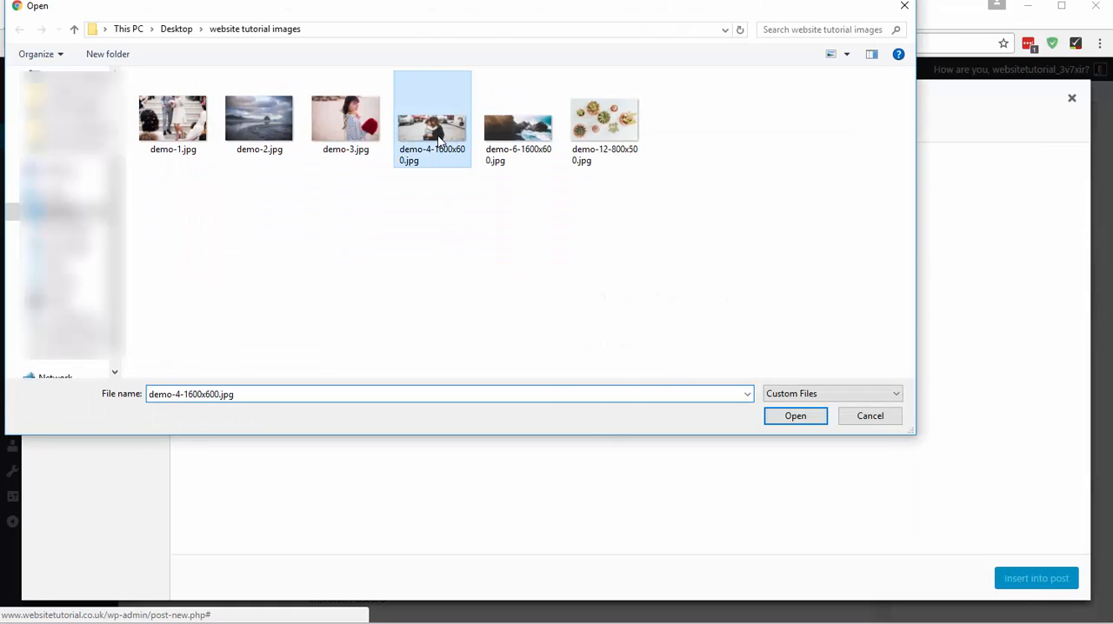
pyautogui.click(797, 417)
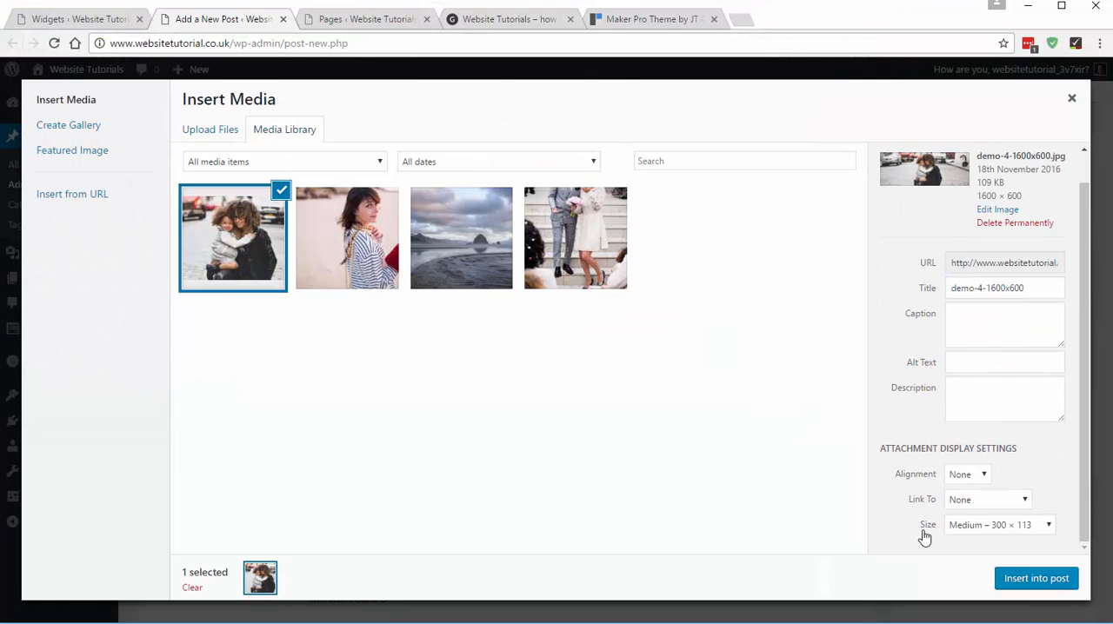
# - Insert the uploaded street photo into the post at Full Size – 1600 × 600
pyautogui.click(973, 529)
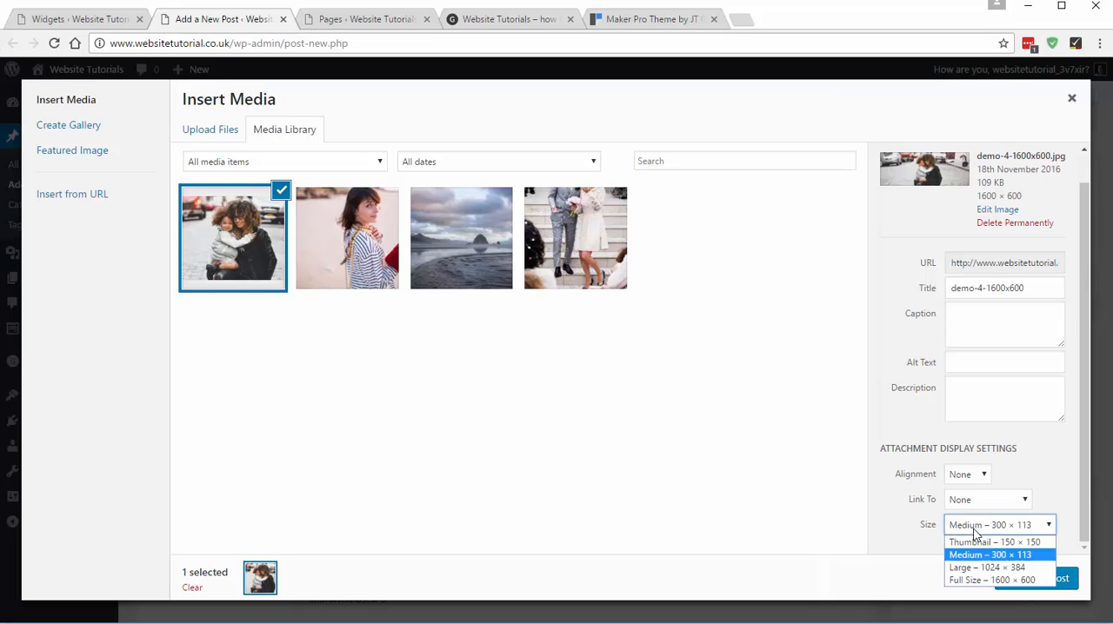
pyautogui.click(974, 580)
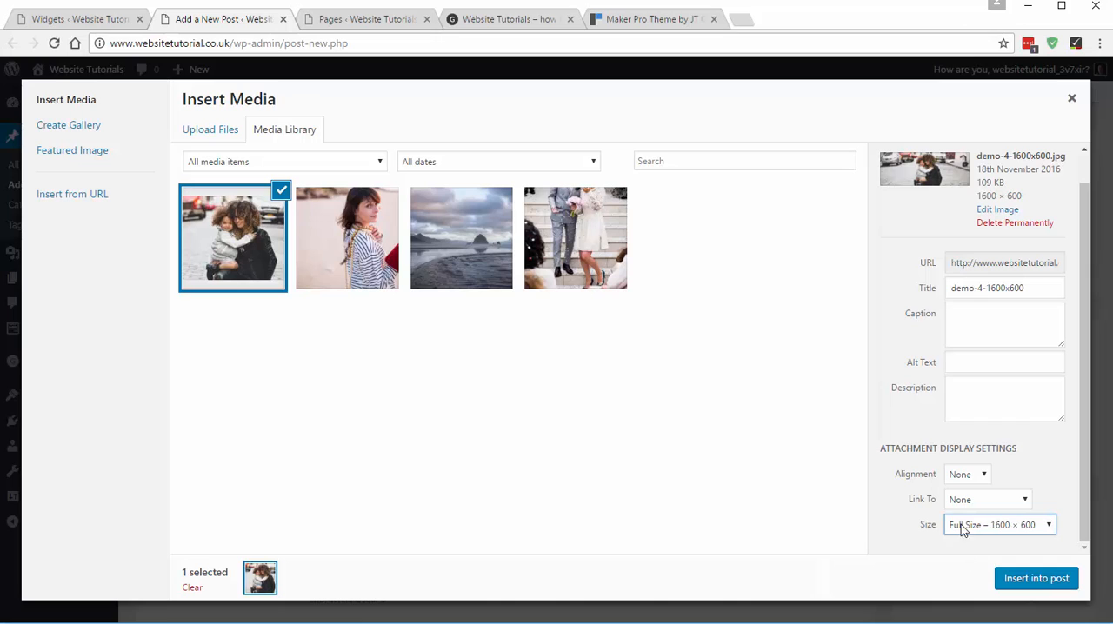
pyautogui.click(1024, 580)
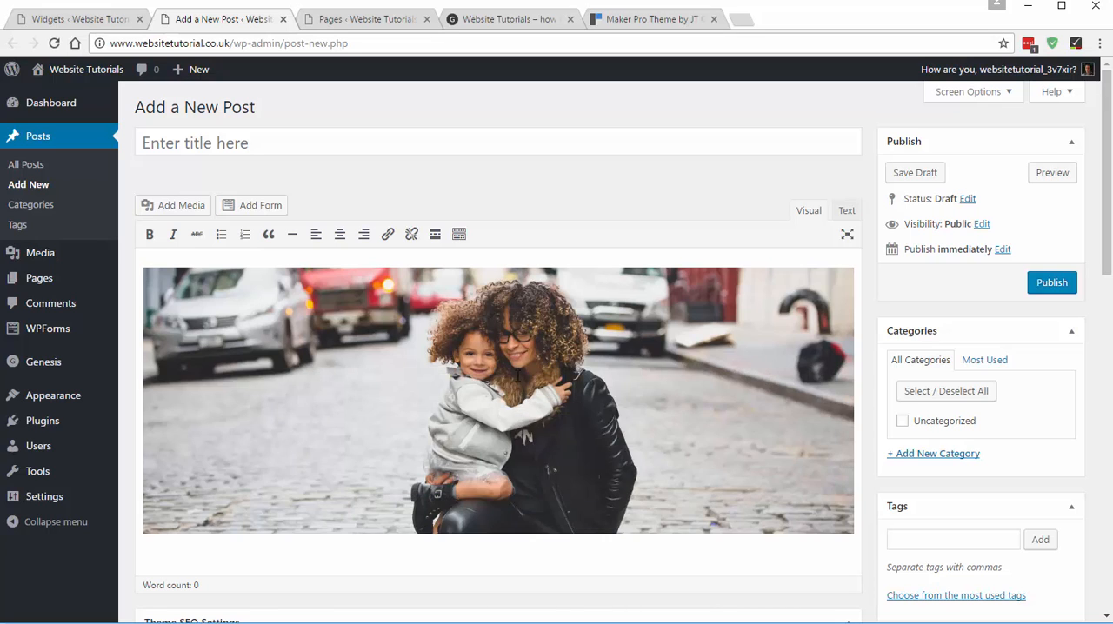
pyautogui.click(507, 398)
pyautogui.click(506, 398)
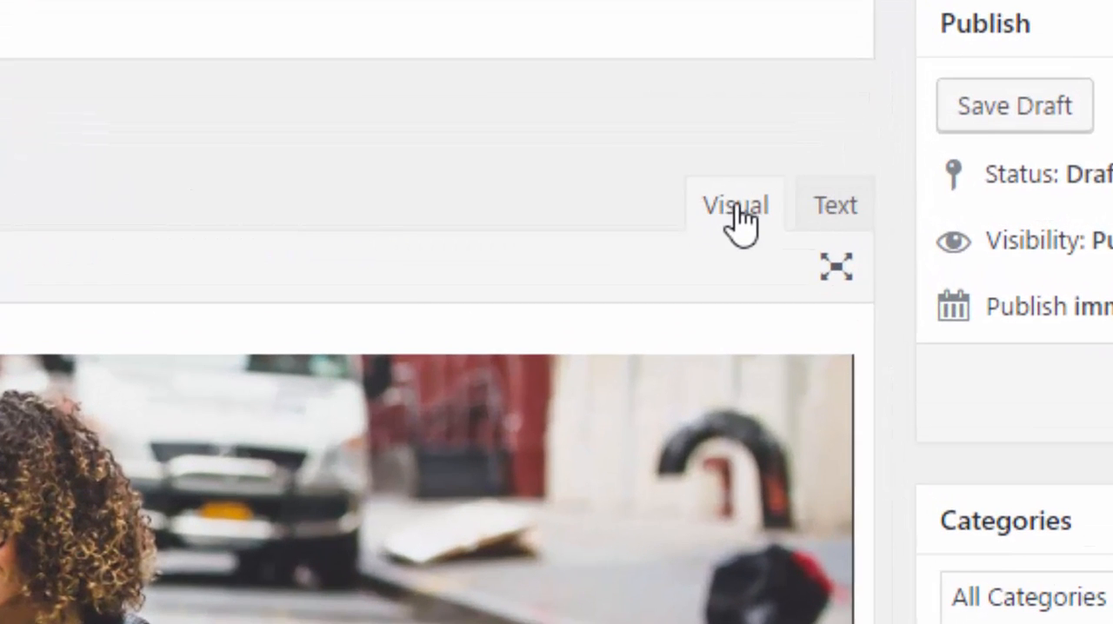
# - Copy the street photo's HTML image code from the post into the Front Page 5 Text widget's content and save the widget
pyautogui.click(844, 207)
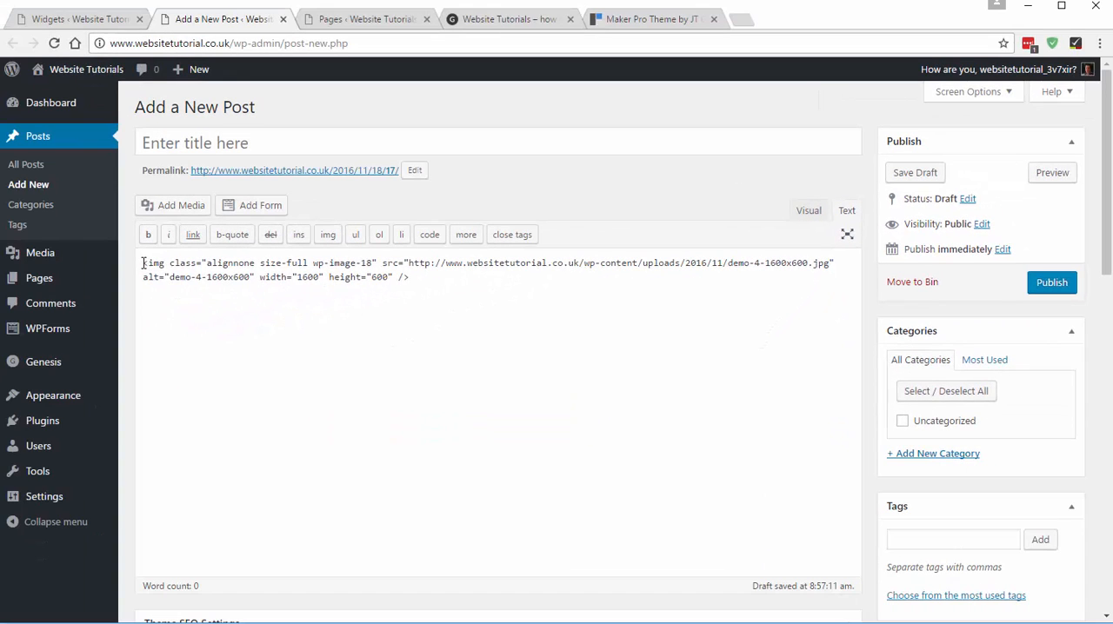
pyautogui.moveTo(143, 262); pyautogui.dragTo(420, 275)
pyautogui.hotkey('ctrl', 'c')
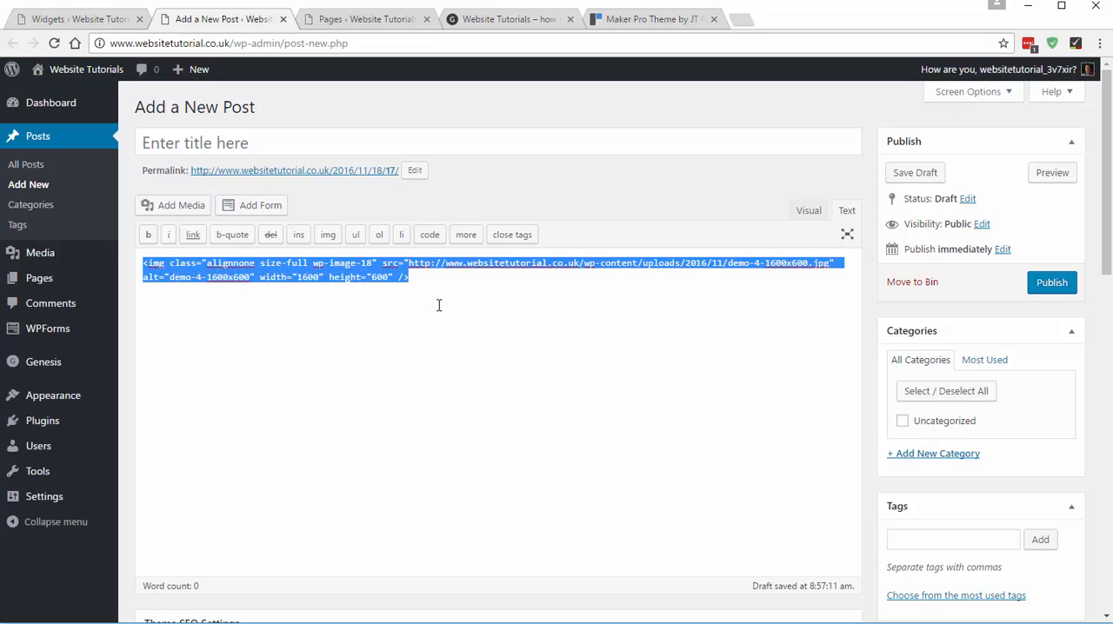
pyautogui.click(42, 18)
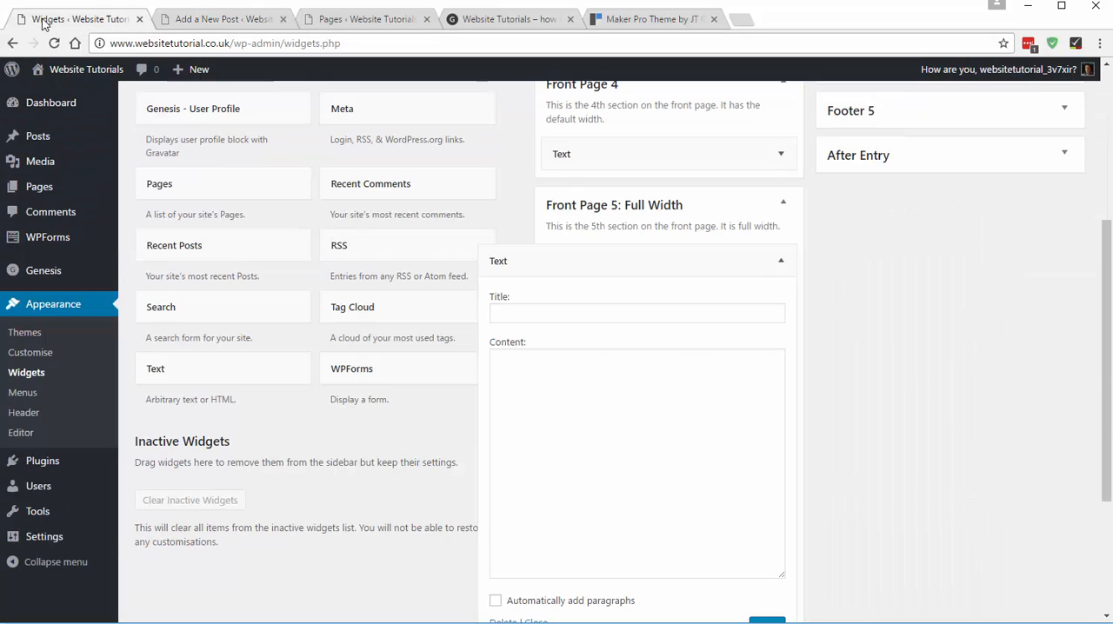
pyautogui.click(583, 386)
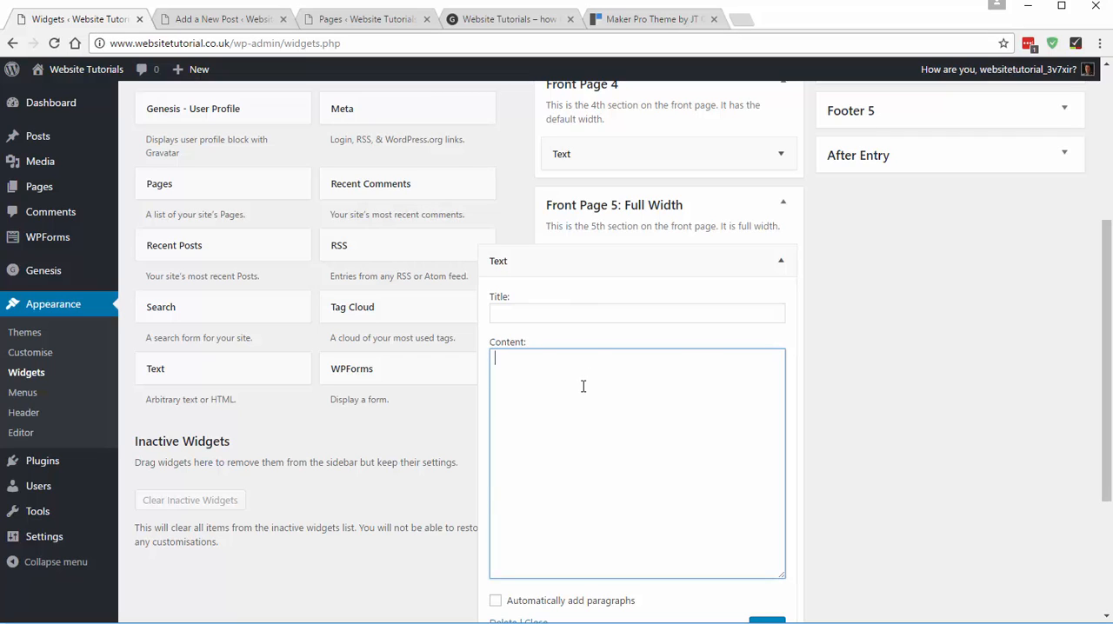
pyautogui.hotkey('ctrl', 'v')
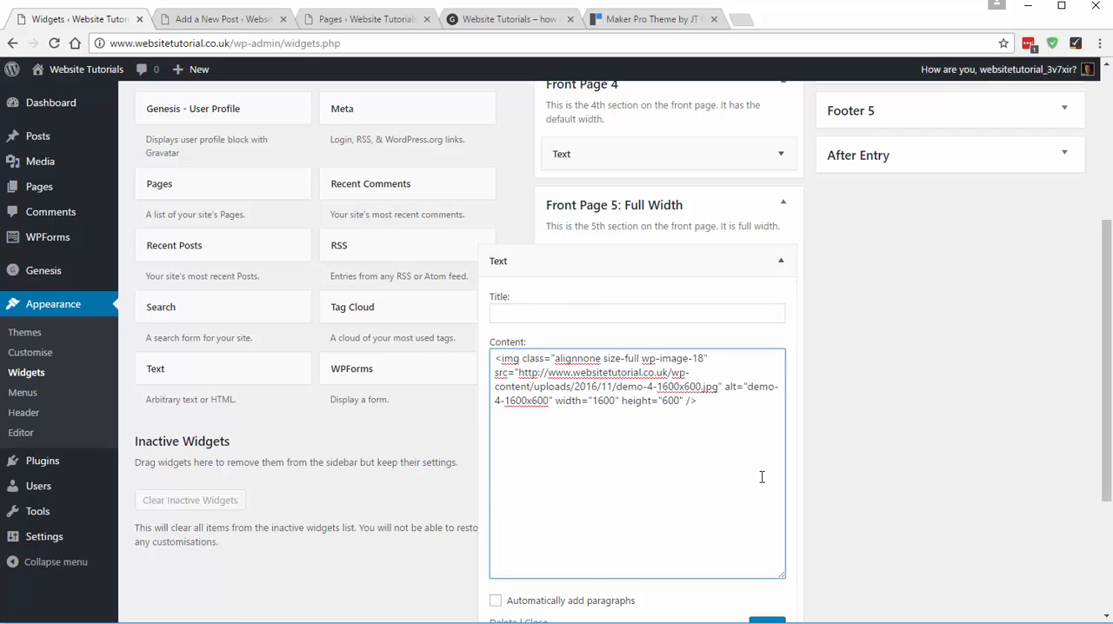
pyautogui.scroll(-2, 956, 493)
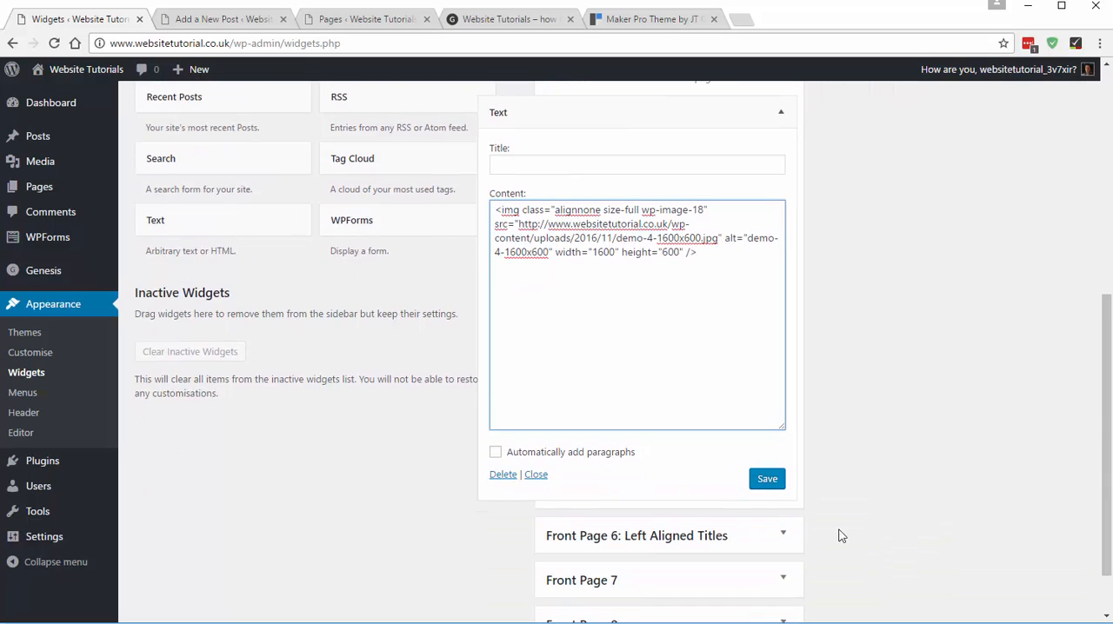
pyautogui.click(767, 480)
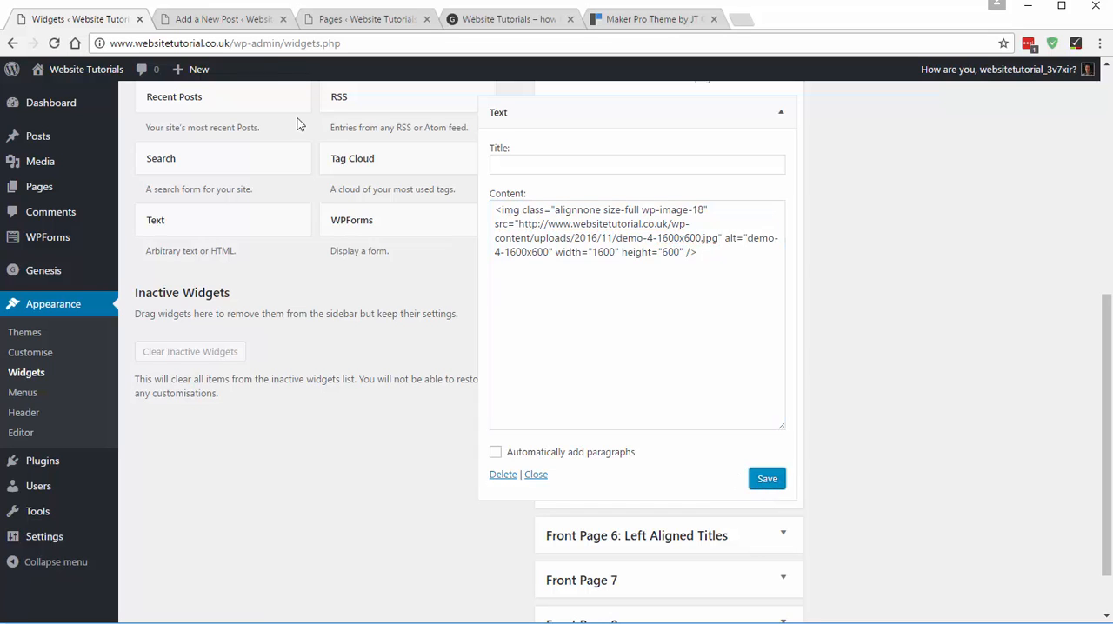
# - Reload the website's home page and check the full-width street photo below the quote section
pyautogui.click(472, 19)
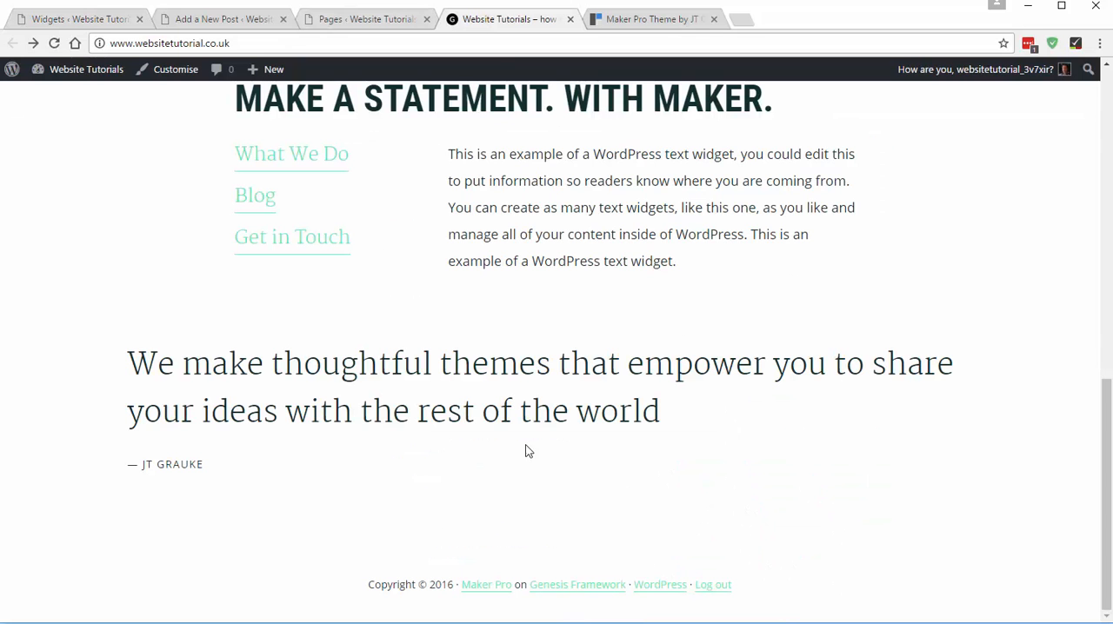
pyautogui.click(54, 43)
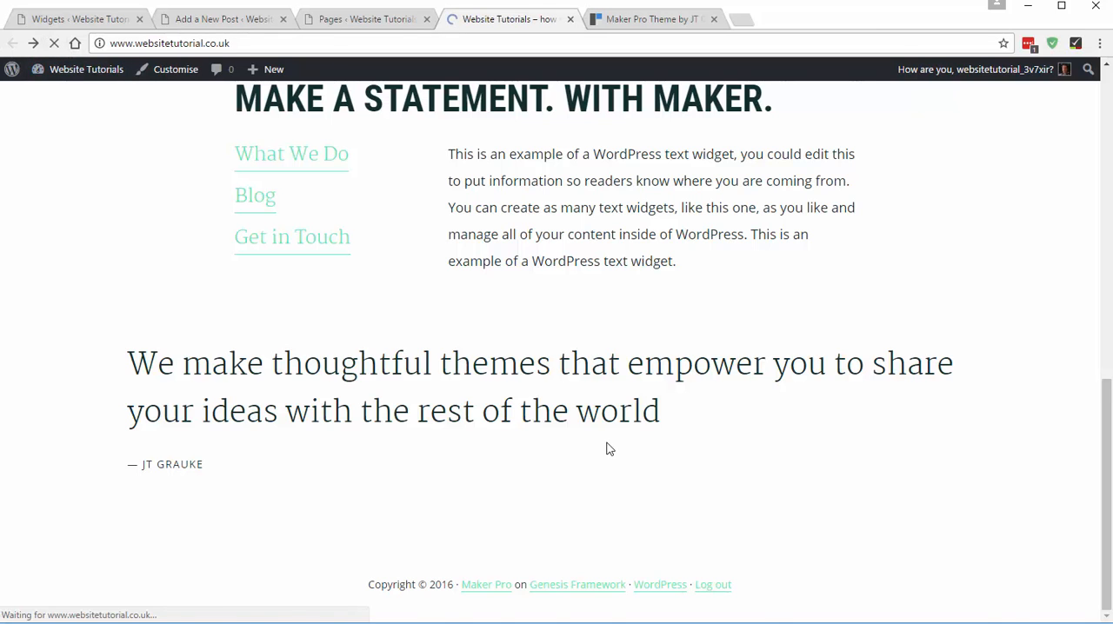
pyautogui.scroll(-4, 609, 449)
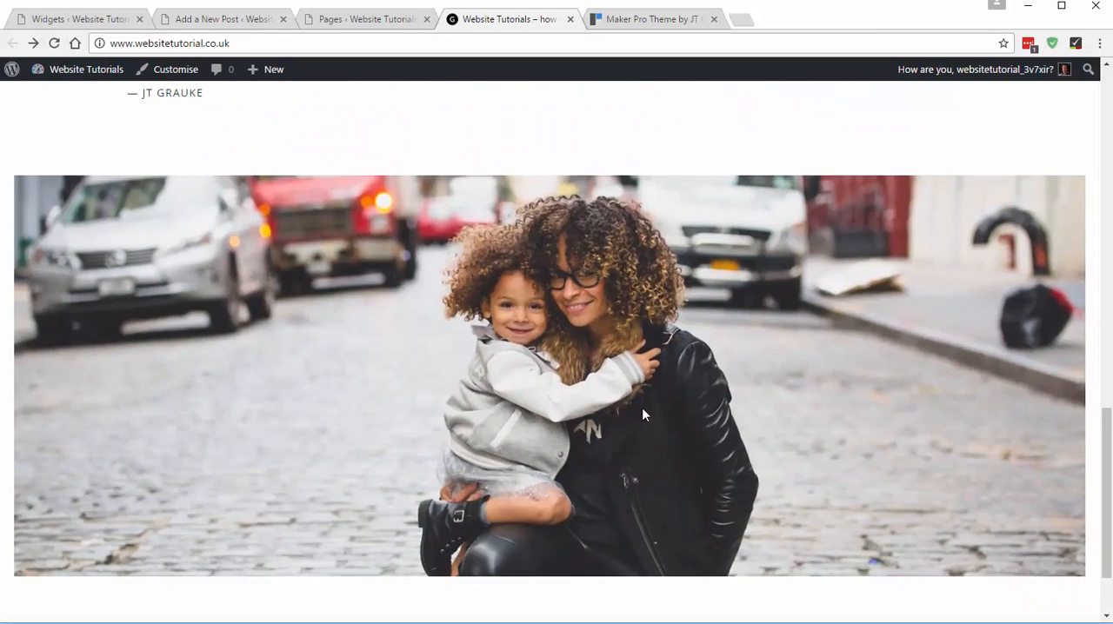
pyautogui.scroll(-1, 479, 347)
# - Switch to the Maker Pro demo and examine its full-width photo and the section that follows it
pyautogui.click(645, 18)
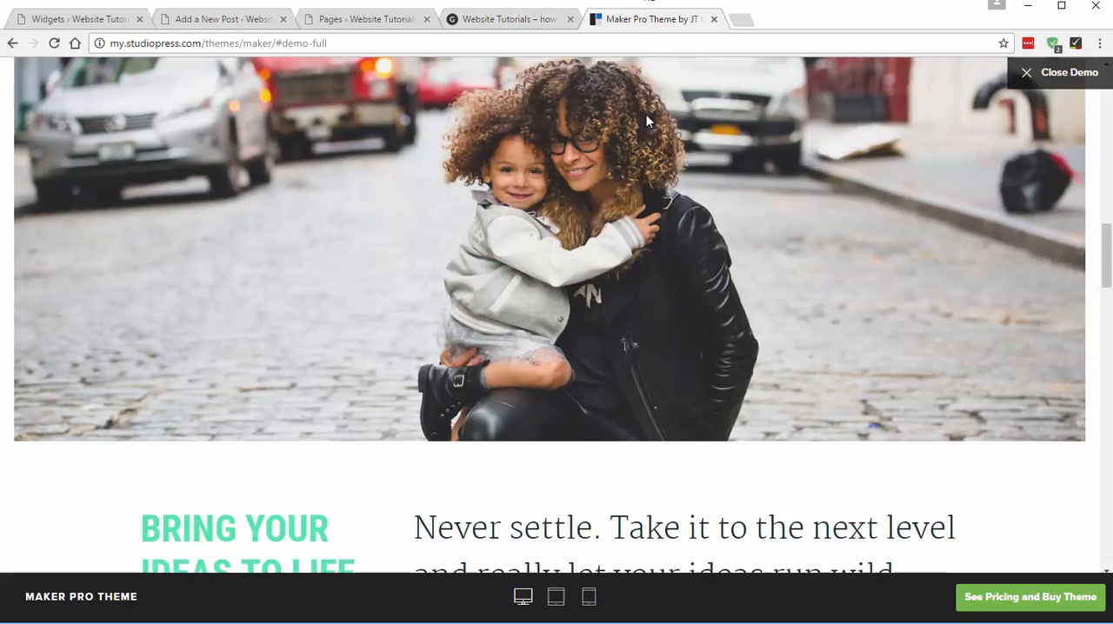
pyautogui.scroll(5, 531, 268)
pyautogui.scroll(-8, 532, 268)
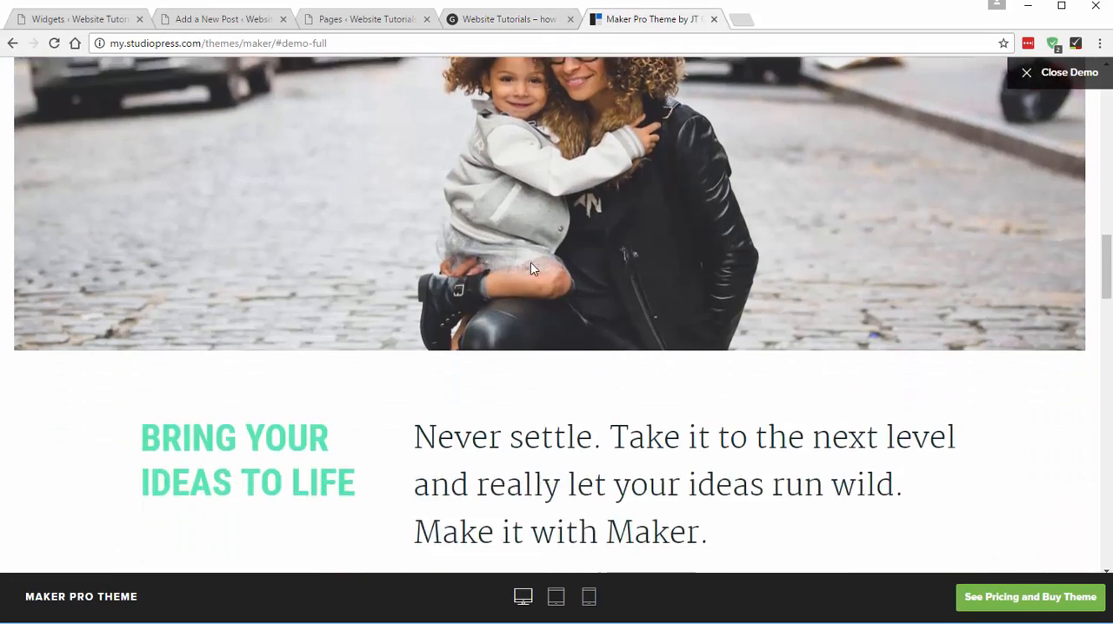
pyautogui.scroll(-2, 546, 276)
pyautogui.scroll(1, 546, 277)
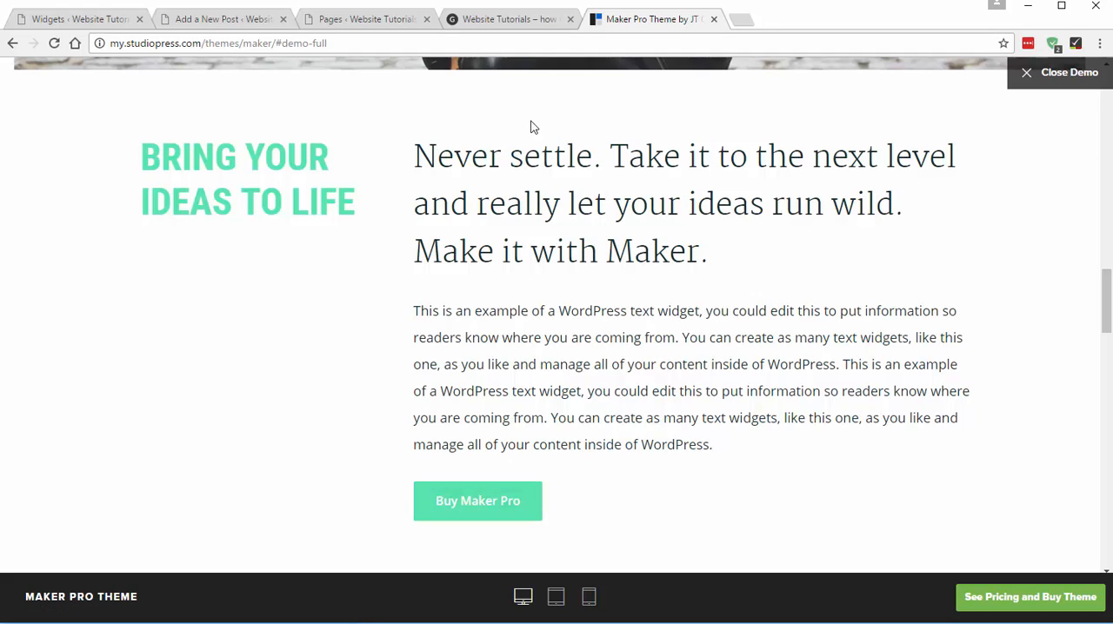
# - Copy the "BRING YOUR IDEAS TO LIFE" heading from the Maker Pro demo
pyautogui.moveTo(131, 151); pyautogui.dragTo(155, 155)
pyautogui.click(354, 322)
pyautogui.moveTo(147, 156); pyautogui.dragTo(350, 202)
pyautogui.hotkey('ctrl', 'c')
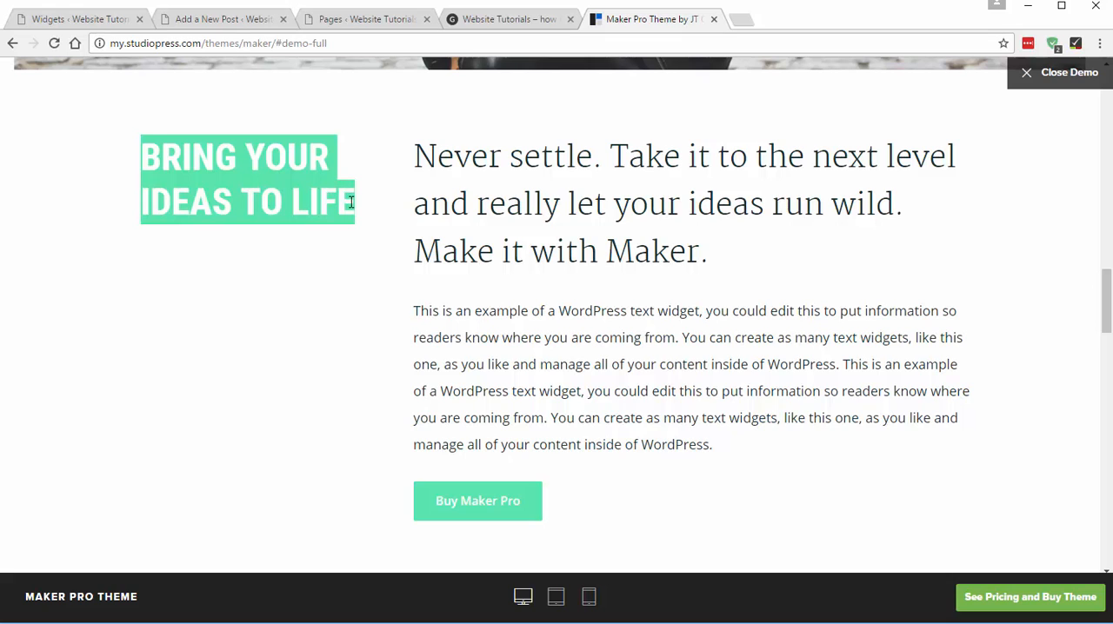
# - Switch to the Widgets page, collapse the Front Page 5 and Front Page 4 areas and expand Front Page 6: Left Aligned Titles
pyautogui.click(90, 25)
pyautogui.scroll(1, 720, 158)
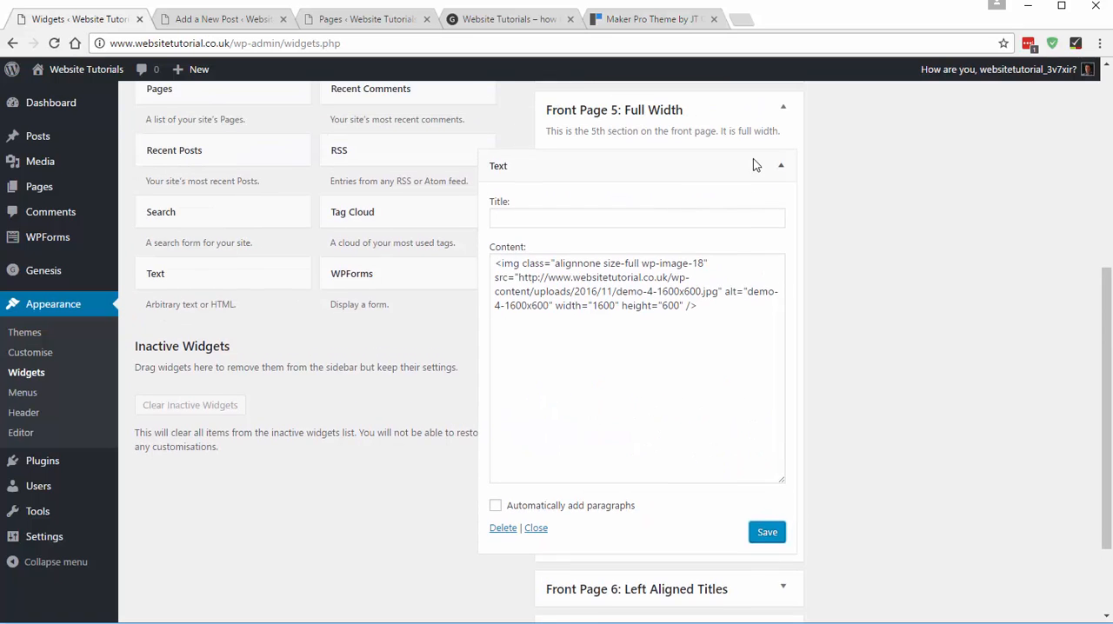
pyautogui.click(623, 131)
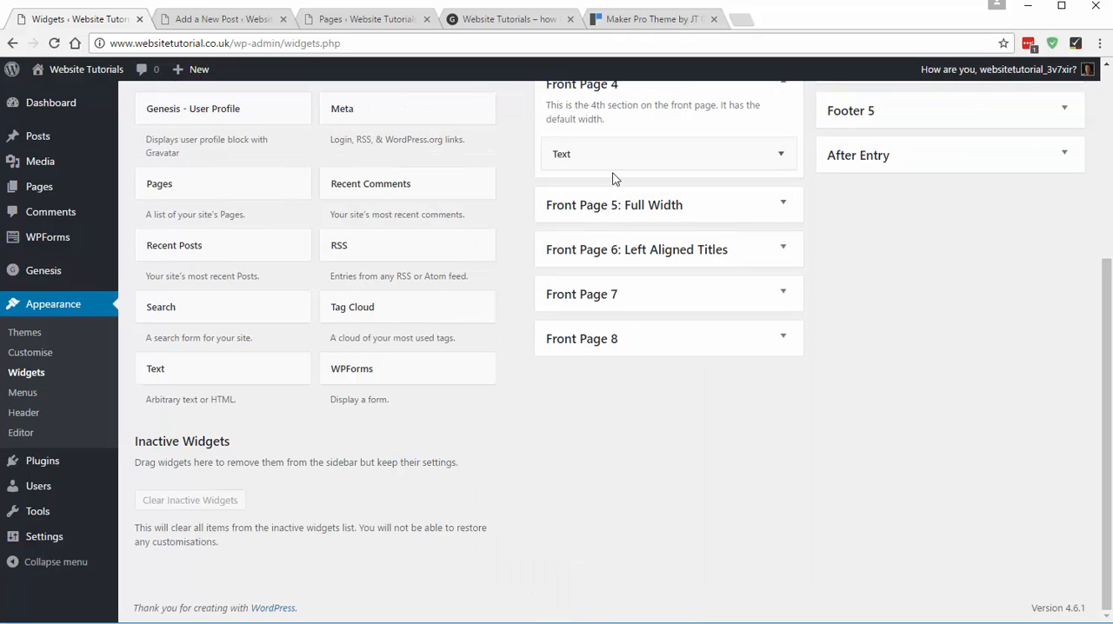
pyautogui.scroll(1, 674, 211)
pyautogui.scroll(1, 674, 210)
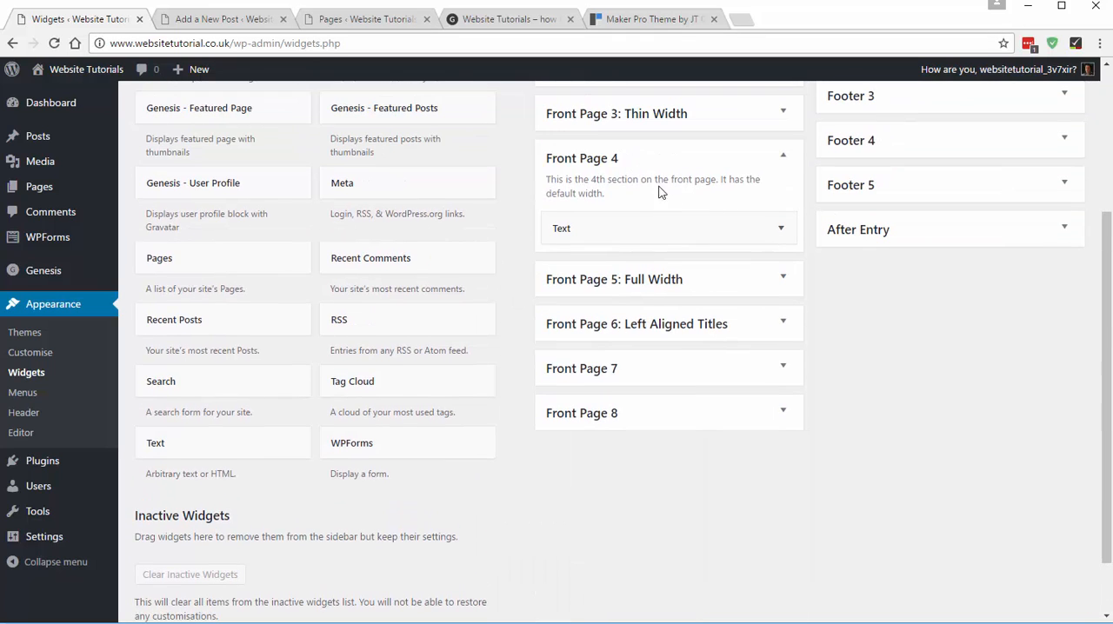
pyautogui.click(594, 164)
pyautogui.click(641, 248)
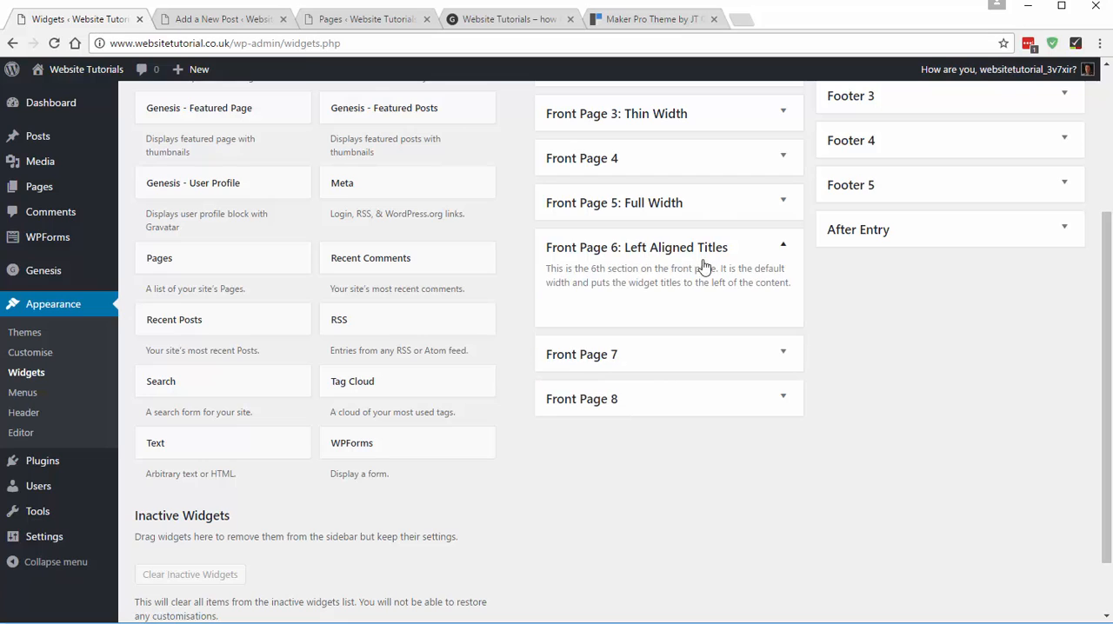
# - Add a Text widget to Front Page 6: Left Aligned Titles and paste "BRING YOUR IDEAS TO LIFE" as its title
pyautogui.moveTo(162, 449); pyautogui.dragTo(538, 401)
pyautogui.moveTo(575, 301)
pyautogui.mouseDown()
pyautogui.moveTo(577, 280)
pyautogui.moveTo(565, 318)
pyautogui.mouseUp()
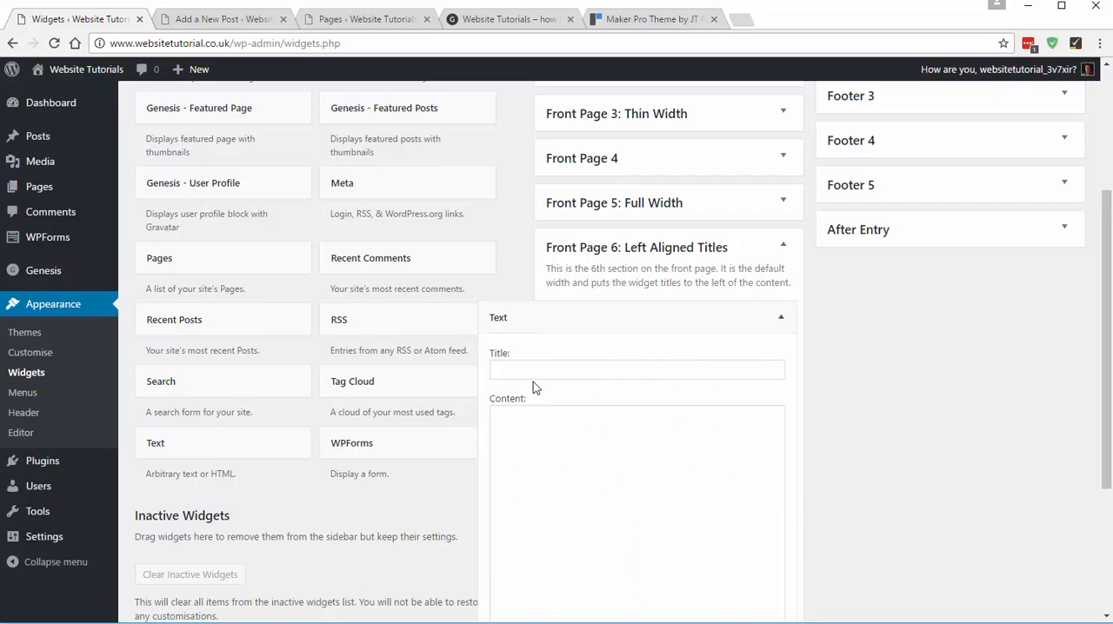
pyautogui.hotkey('ctrl', 'v')
# - Copy the demo's "Never settle. Take it to the next level…" statement into the Front Page 6 Text widget's content
pyautogui.click(574, 426)
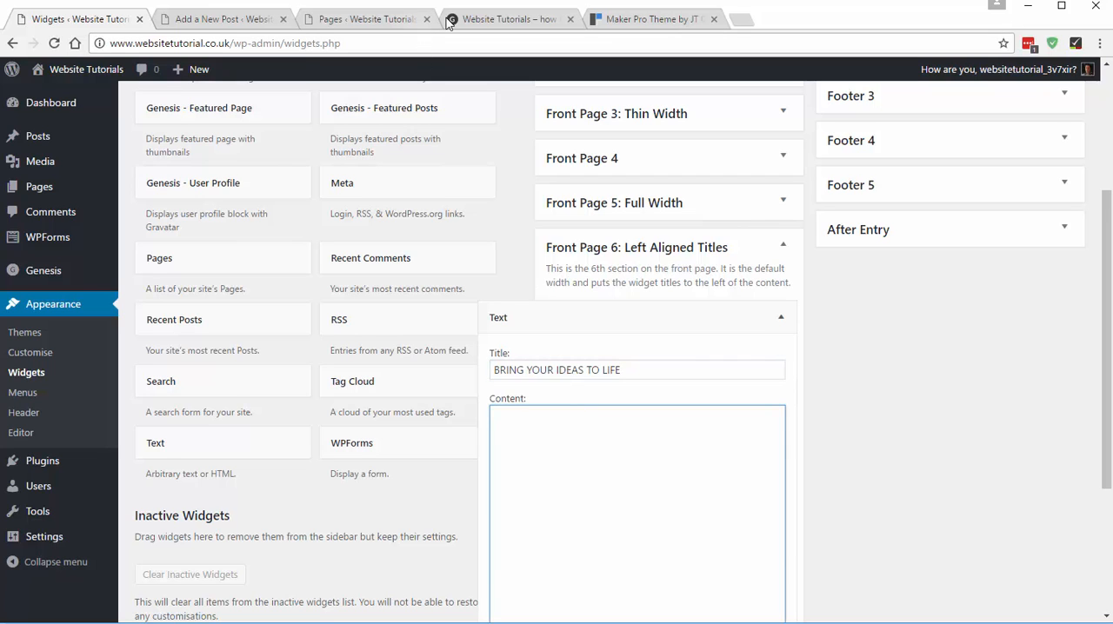
pyautogui.click(640, 21)
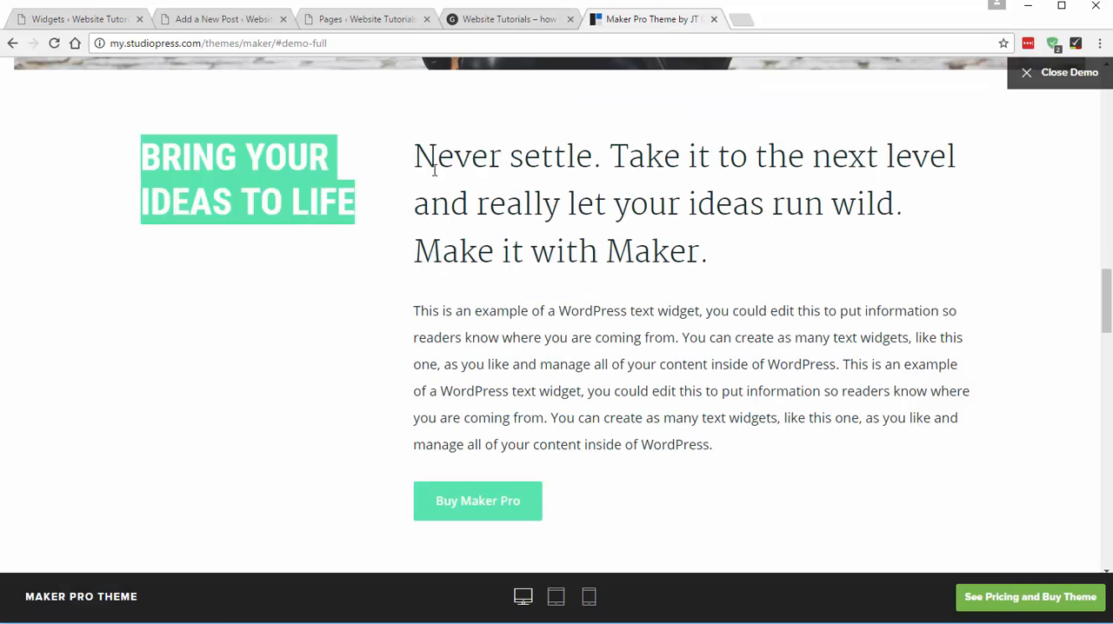
pyautogui.moveTo(418, 144); pyautogui.dragTo(735, 254)
pyautogui.hotkey('ctrl', 'c')
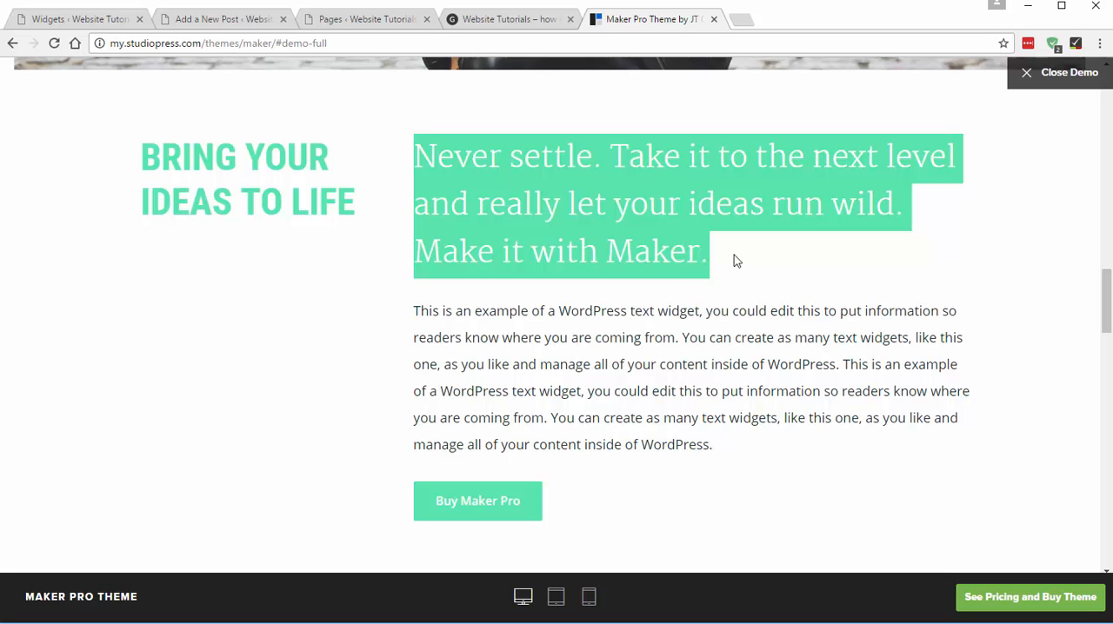
pyautogui.scroll(8, 498, 259)
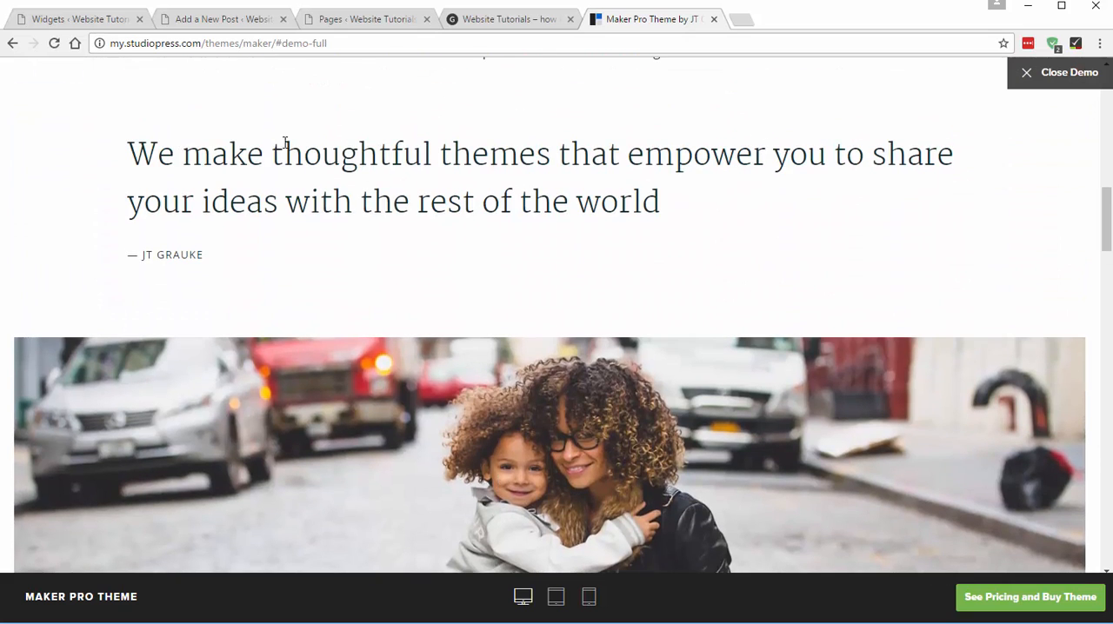
pyautogui.scroll(-8, 539, 194)
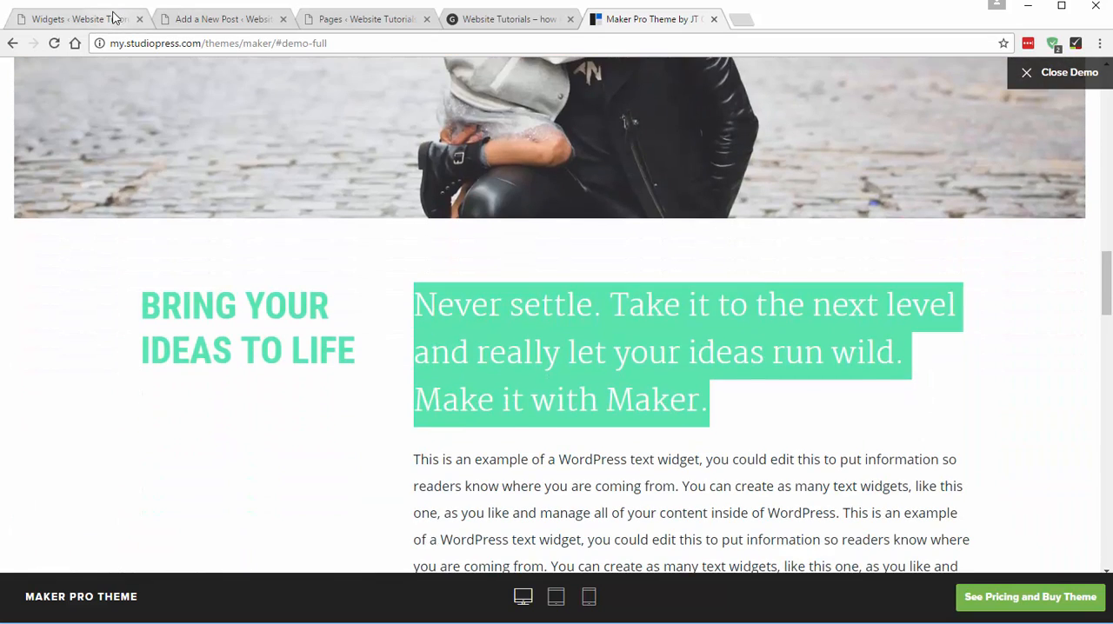
pyautogui.click(113, 17)
pyautogui.hotkey('ctrl', 'v')
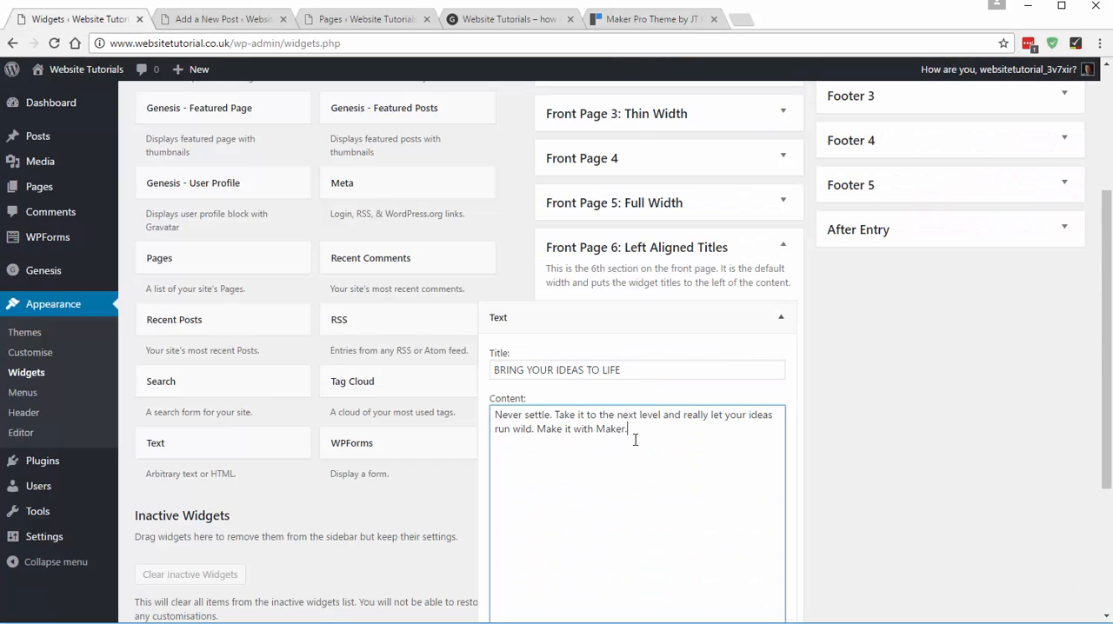
# - Wrap the "Never settle" statement in <h2> and </h2> tags
pyautogui.write('</h2>')
pyautogui.click(496, 420)
pyautogui.write('<h2>')
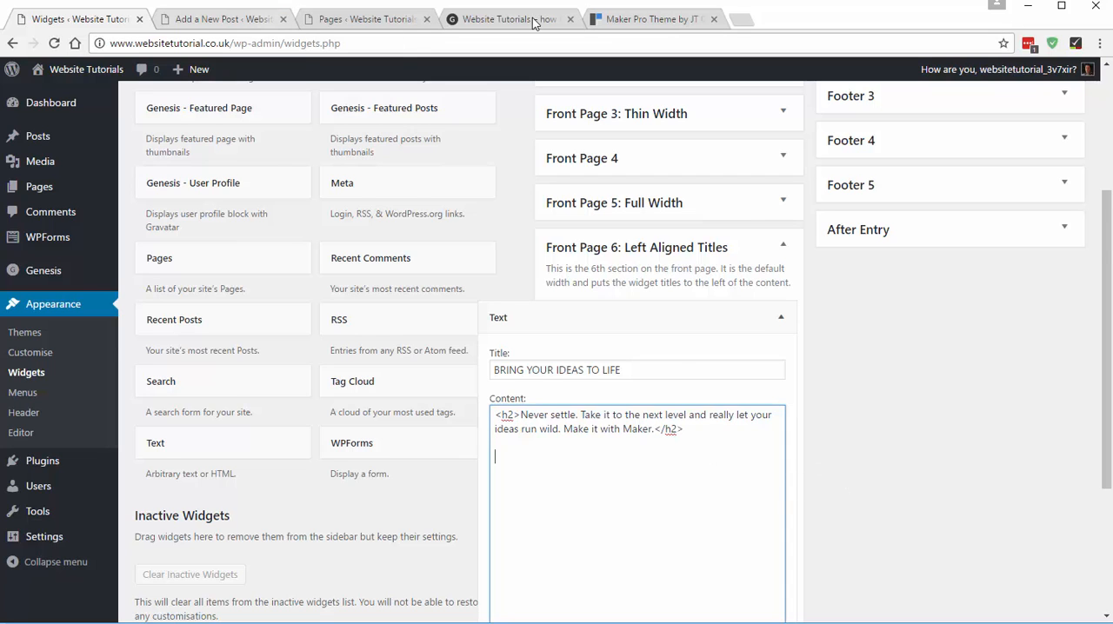
# - Copy the demo's "This is an example of a WordPress text widget" paragraph into the widget's content below the h2 heading
pyautogui.click(661, 18)
pyautogui.scroll(-1, 460, 383)
pyautogui.scroll(-2, 461, 383)
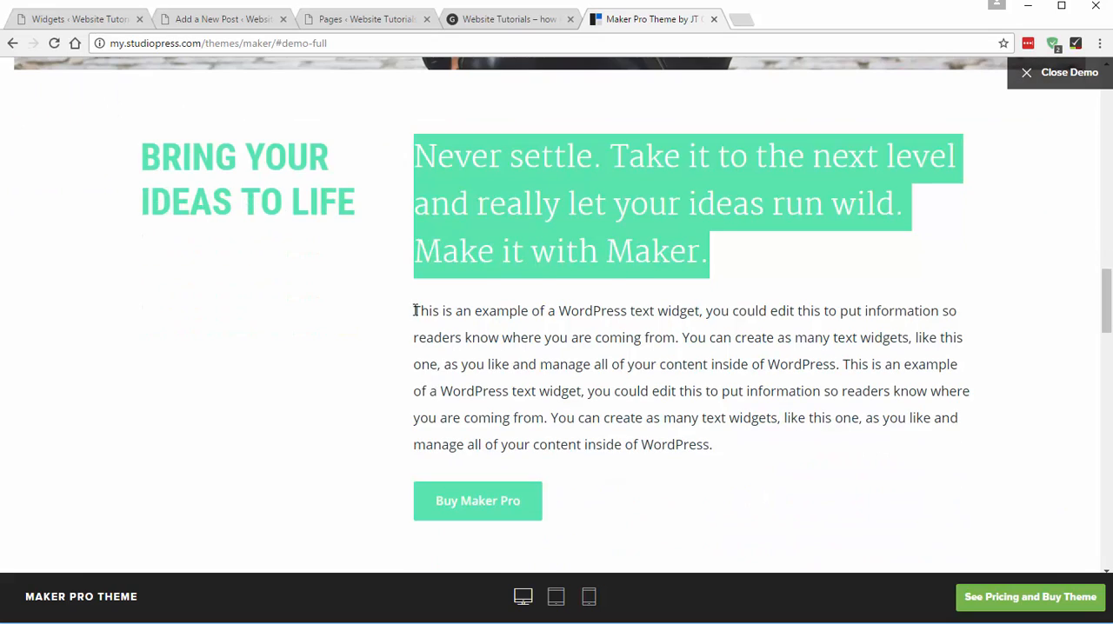
pyautogui.moveTo(415, 306); pyautogui.dragTo(803, 454)
pyautogui.hotkey('ctrl', 'c')
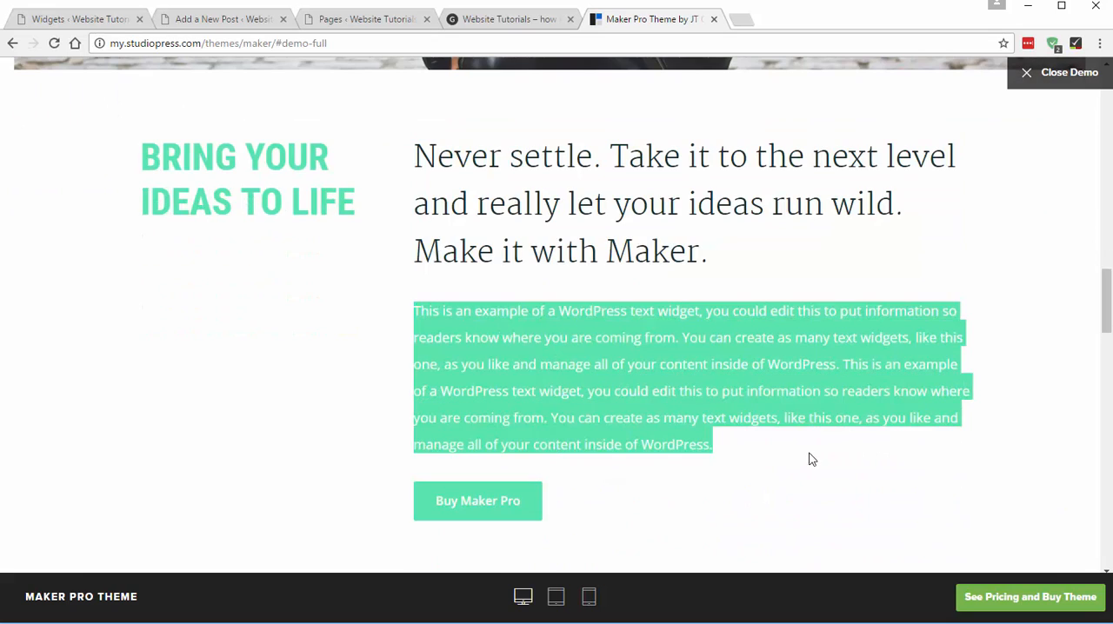
pyautogui.click(120, 18)
pyautogui.hotkey('ctrl', 'v')
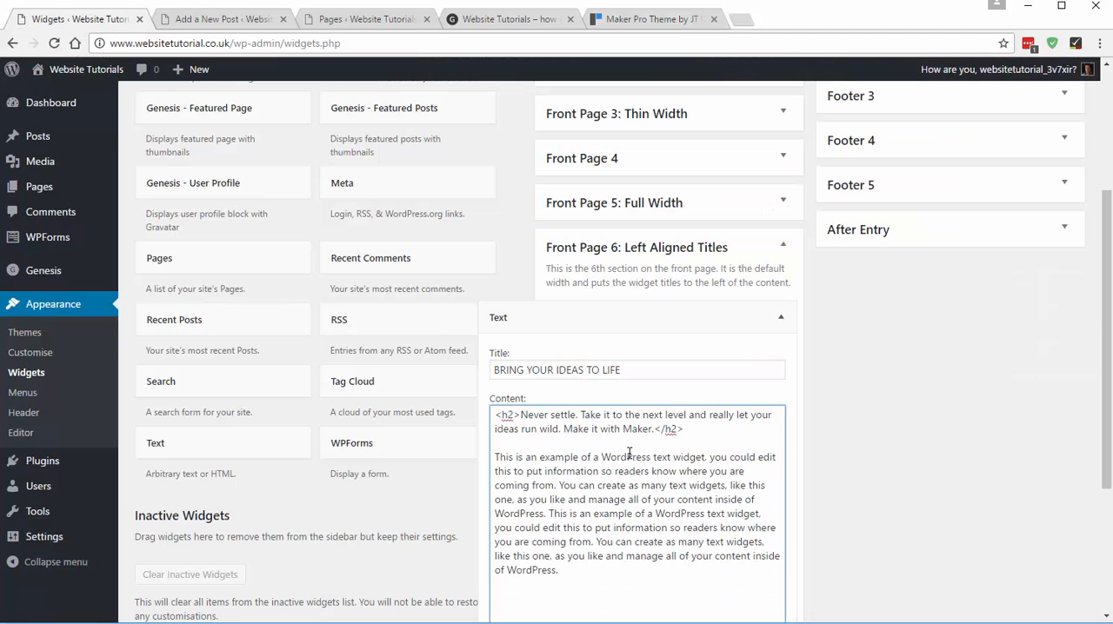
pyautogui.press('Return')
pyautogui.press('Return')
# - Check the demo's Buy Maker Pro button and begin a link with <a href=" below the widget's paragraph
pyautogui.click(590, 27)
pyautogui.scroll(-2, 651, 369)
pyautogui.click(648, 376)
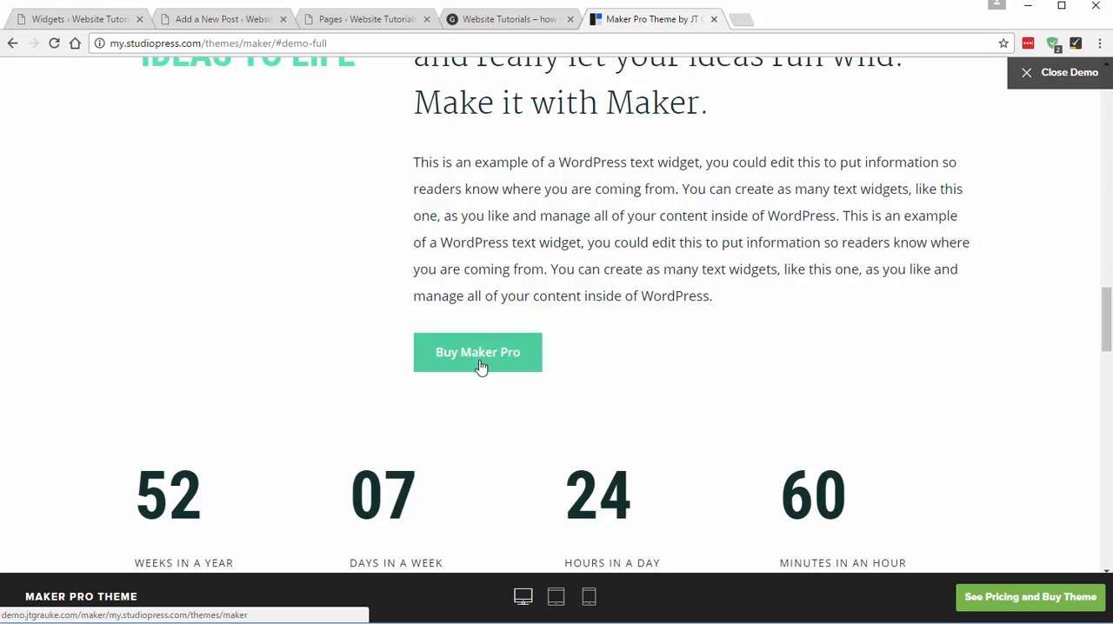
pyautogui.click(102, 23)
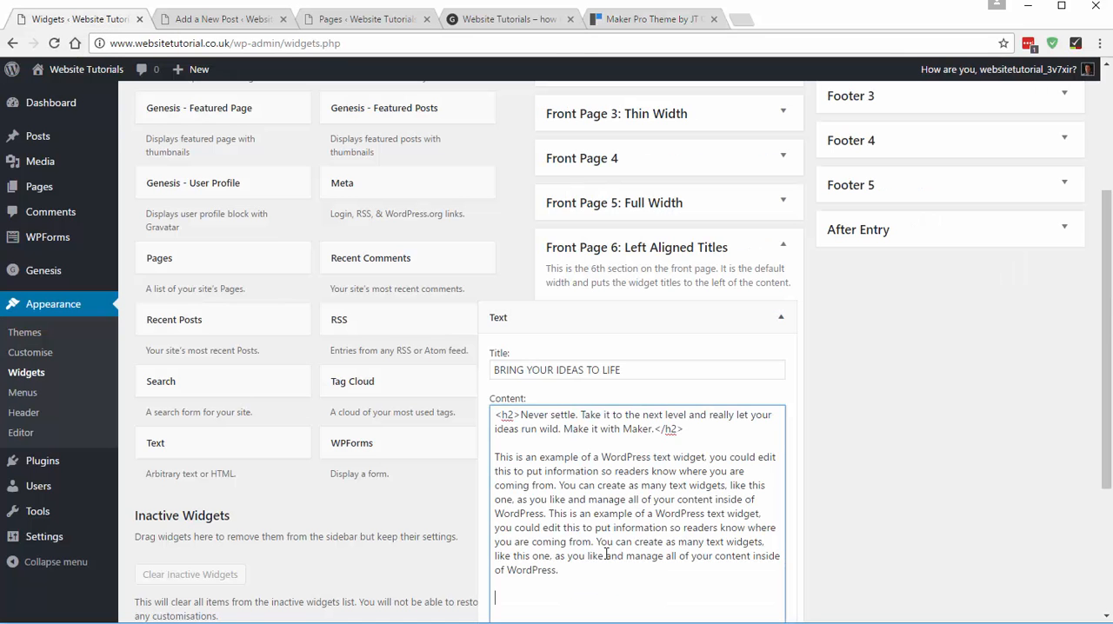
pyautogui.scroll(-3, 606, 510)
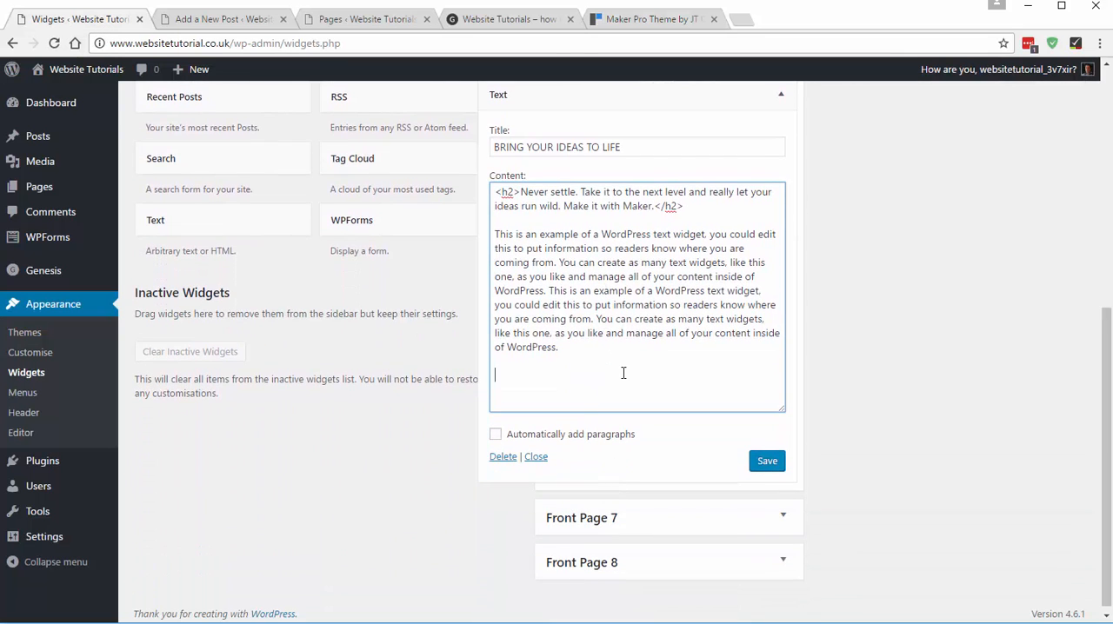
pyautogui.click(623, 373)
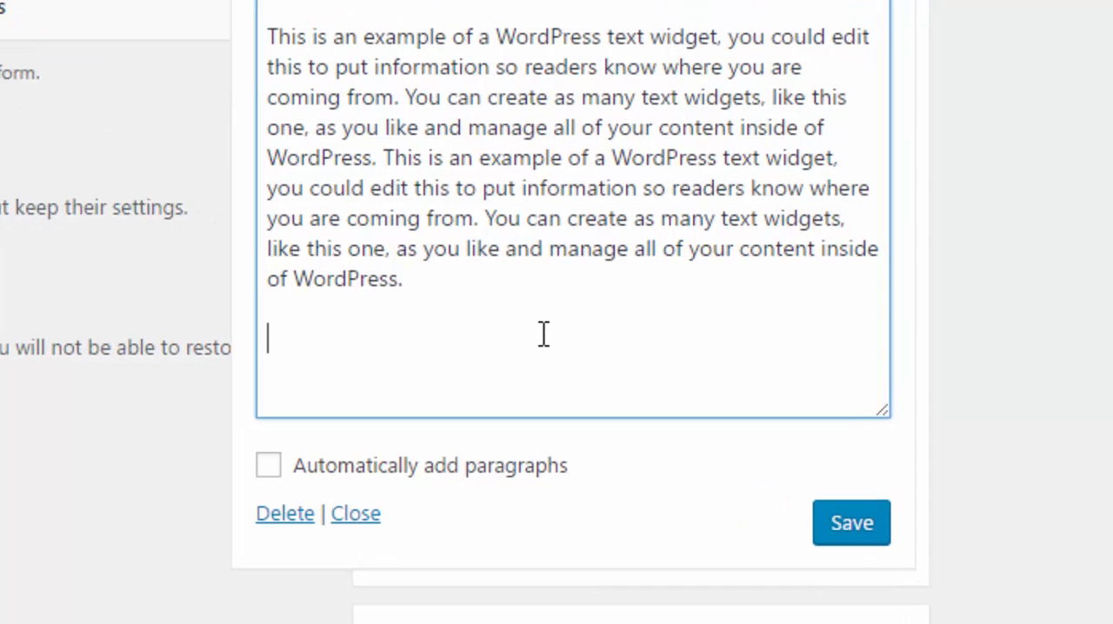
pyautogui.write('<a hred')
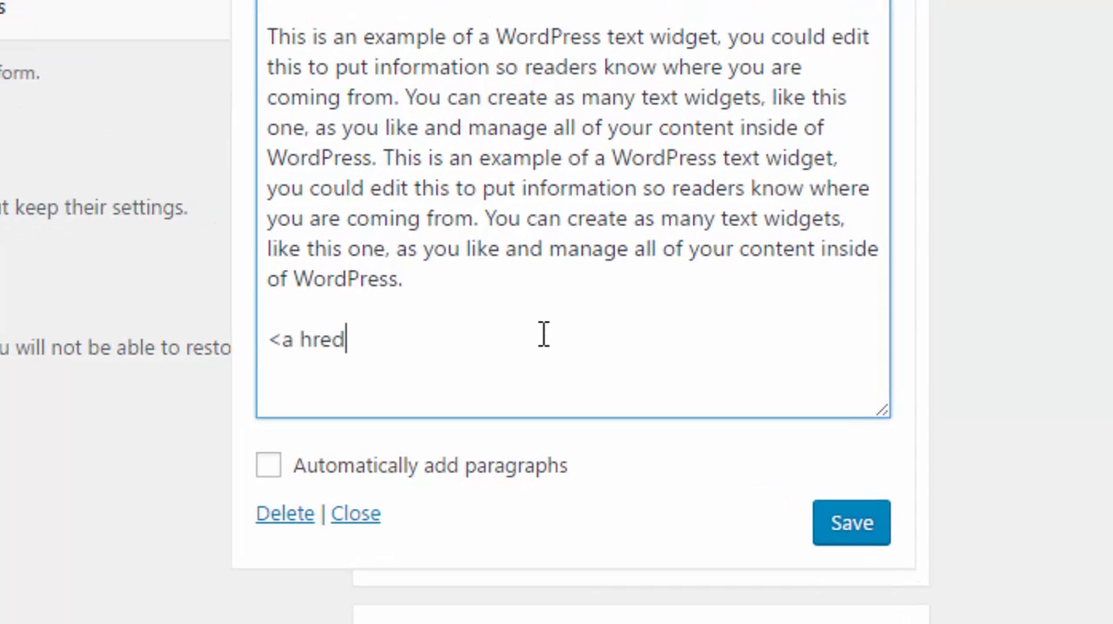
pyautogui.press('BackSpace')
pyautogui.write('f=')
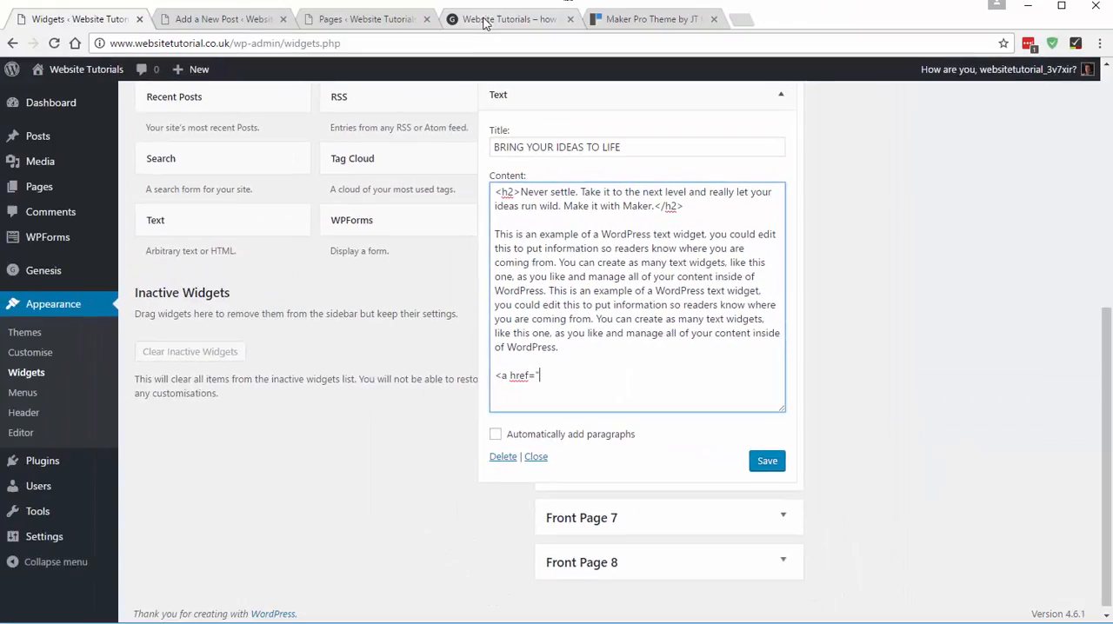
pyautogui.click(484, 19)
pyautogui.scroll(20, 449, 281)
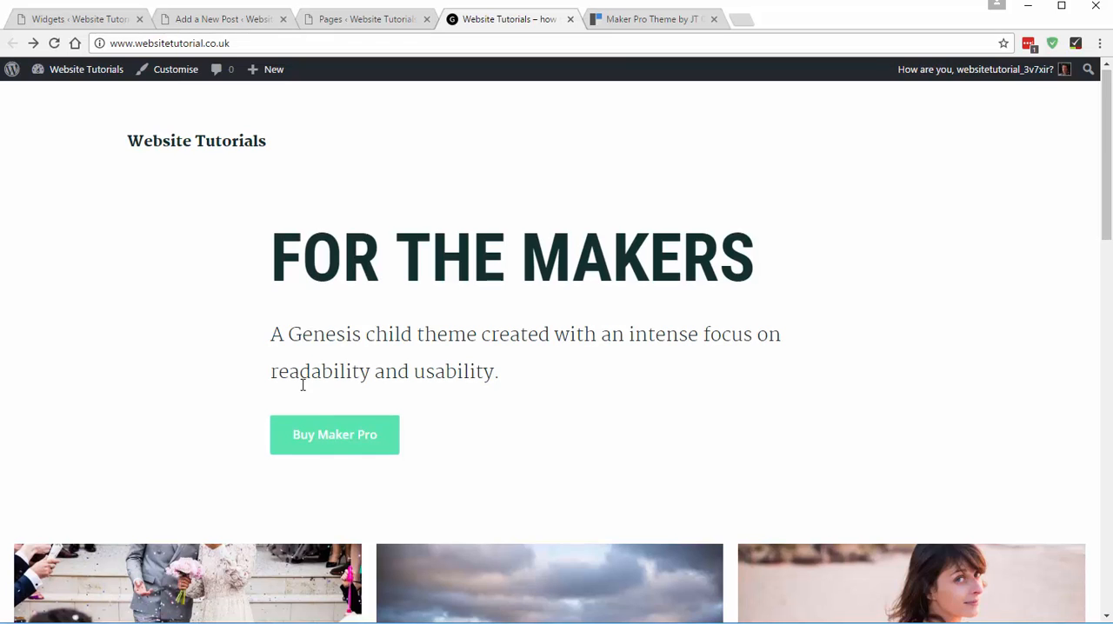
pyautogui.scroll(-3, 303, 382)
pyautogui.click(247, 349)
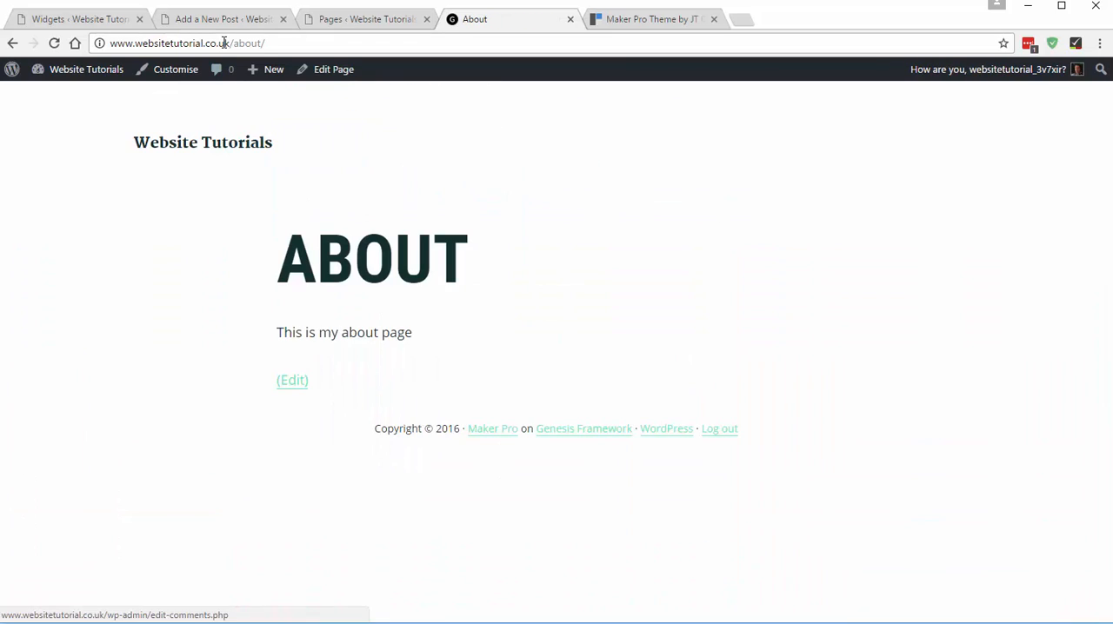
pyautogui.click(223, 41)
pyautogui.hotkey('ctrl', 'c')
pyautogui.click(73, 19)
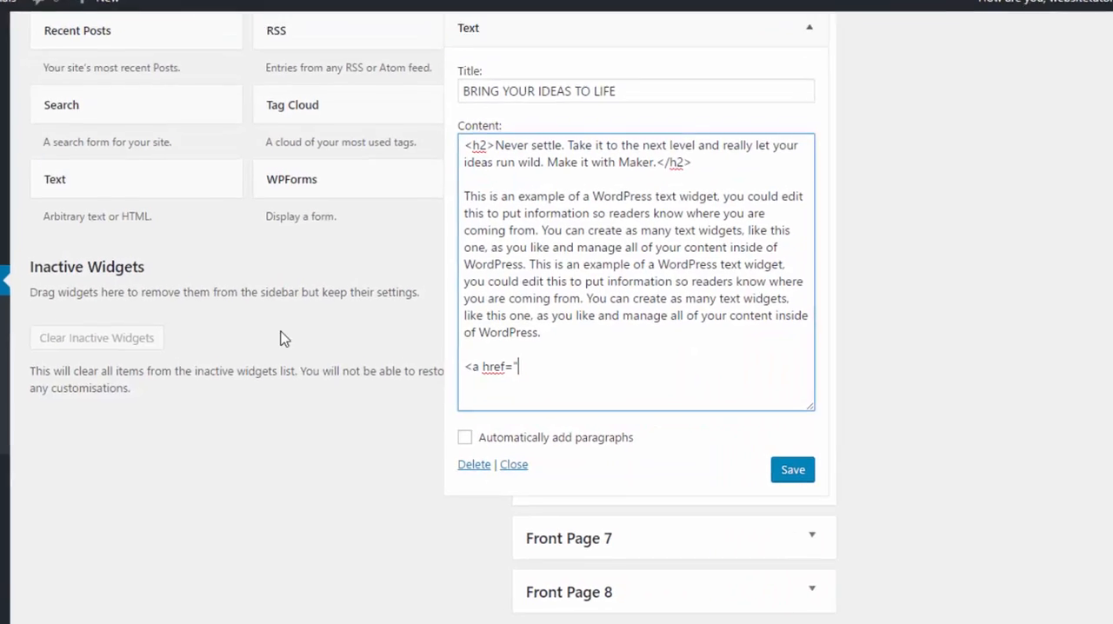
pyautogui.hotkey('ctrl', 'v')
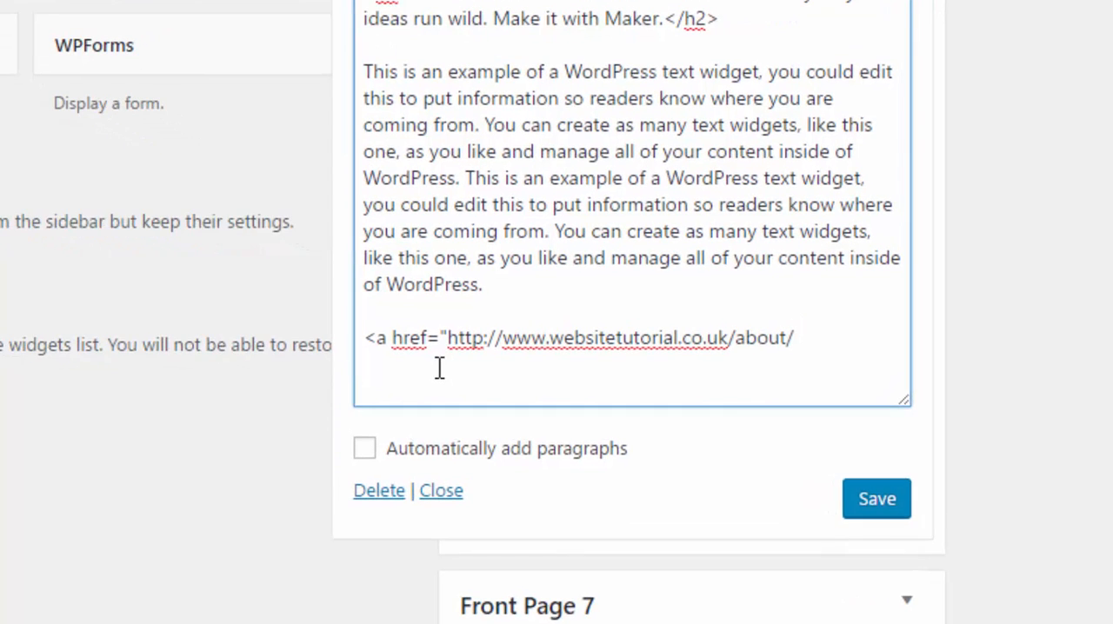
pyautogui.write('" class="bu')
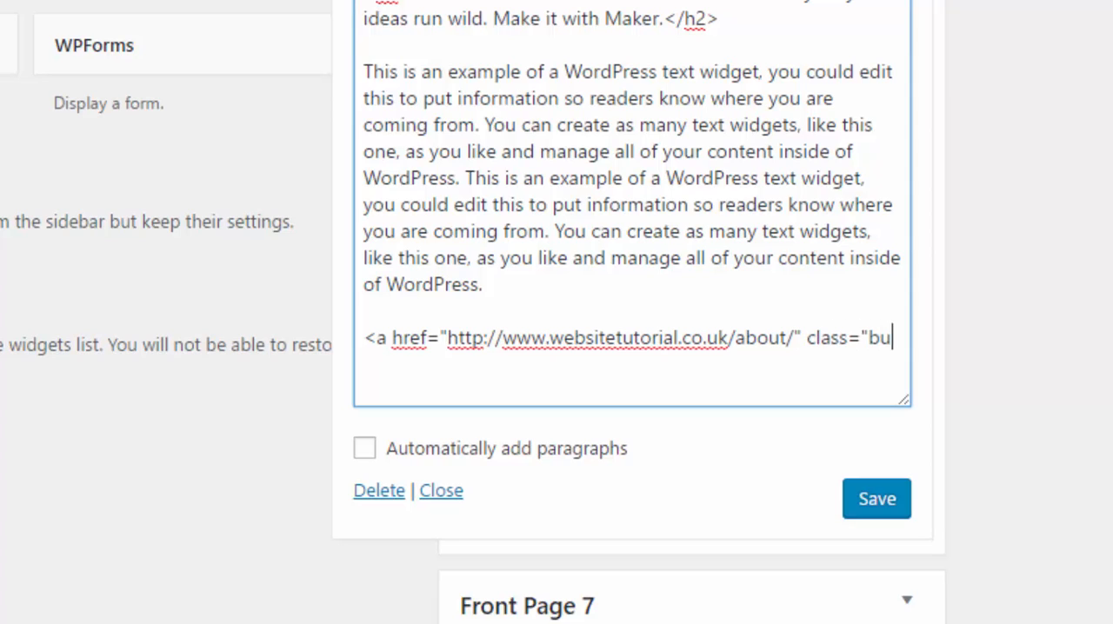
pyautogui.write('tton"')
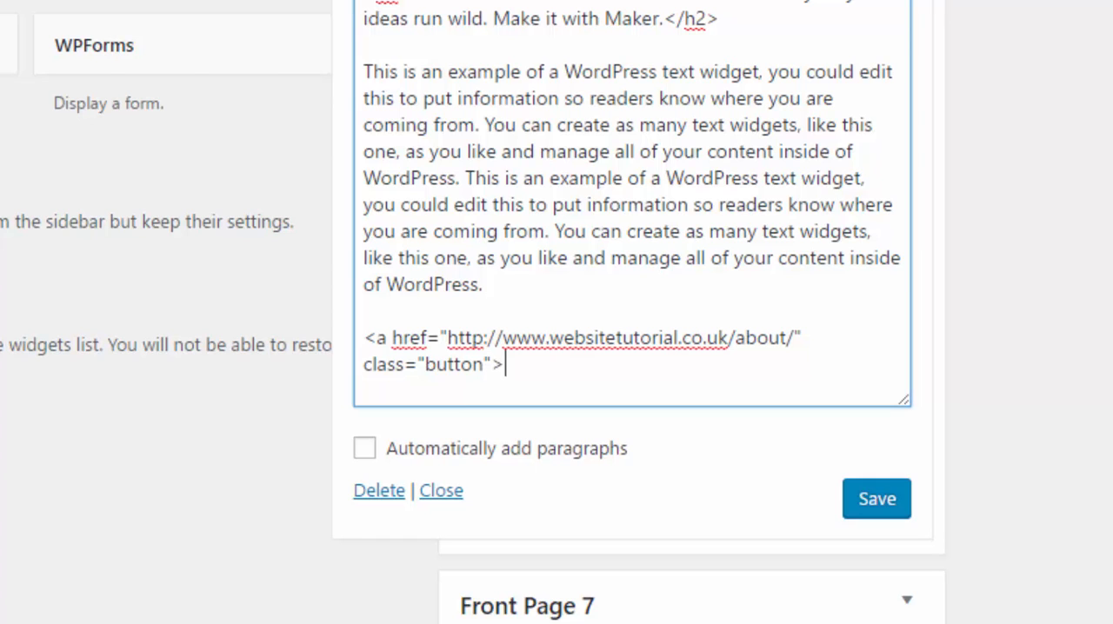
# - Complete the link with class="button", the text "About Me" and the closing </a> tag
pyautogui.write('>')
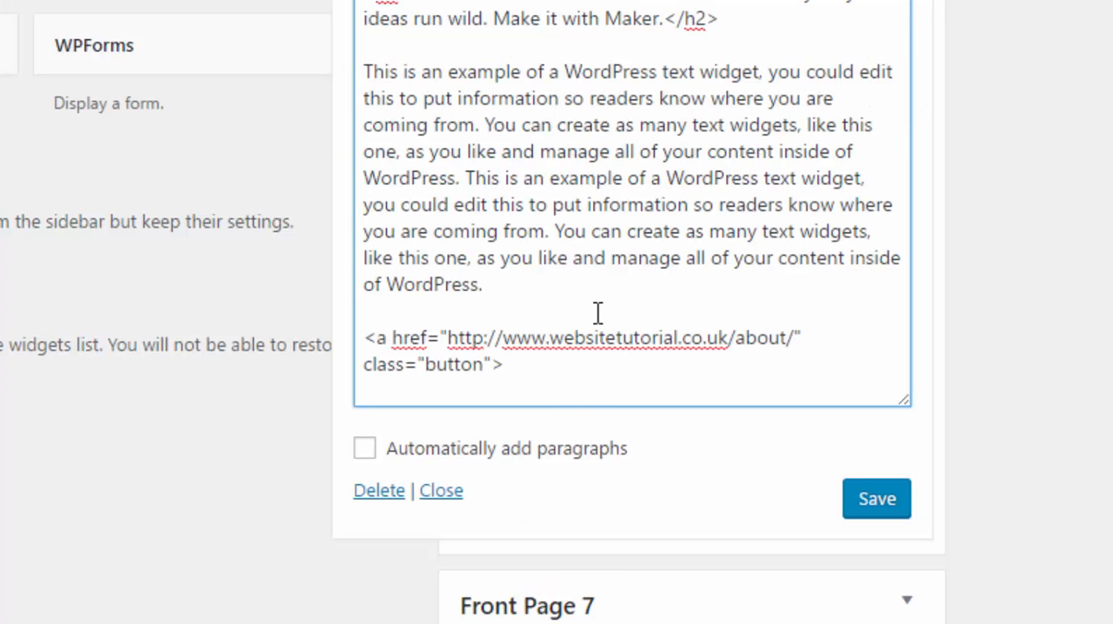
pyautogui.write('Ao')
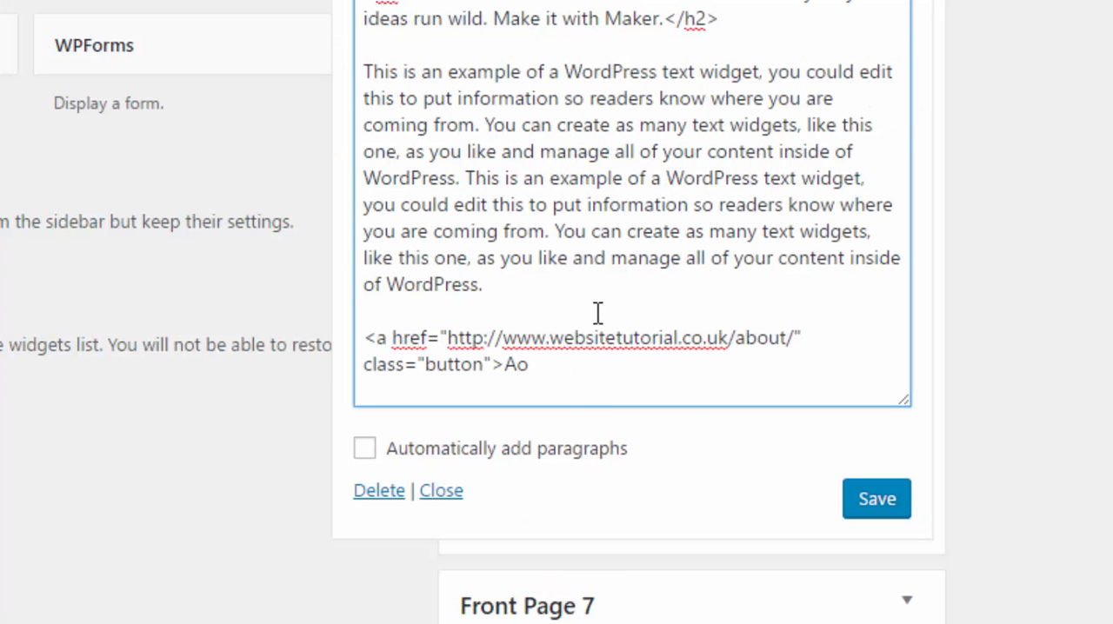
pyautogui.press('BackSpace')
pyautogui.write('bout Me')
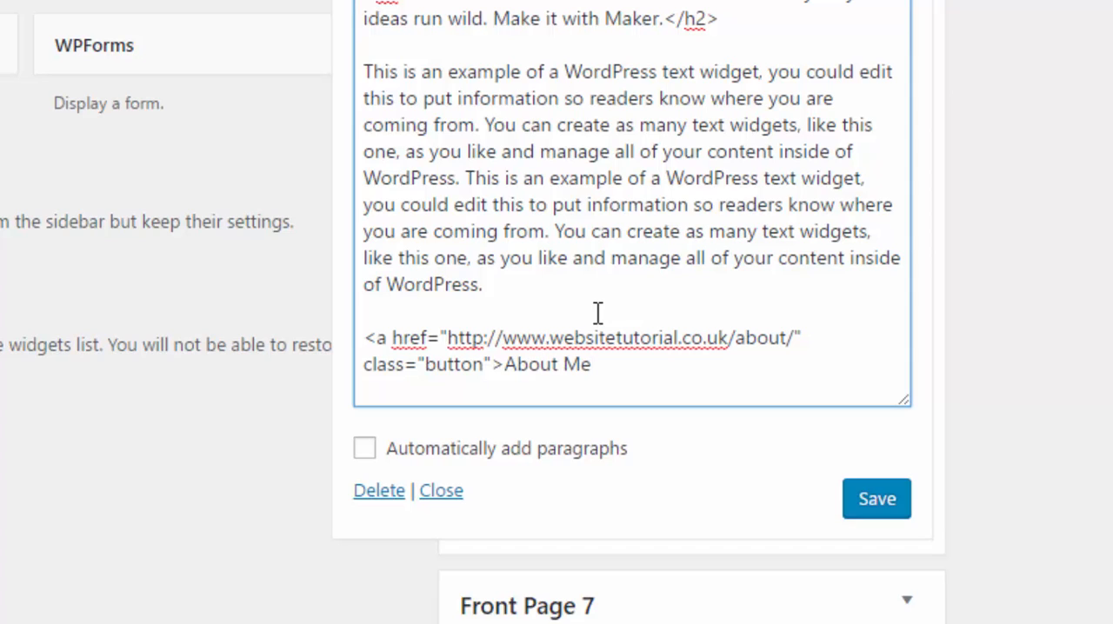
pyautogui.write('</a>')
# - Enable "Automatically add paragraphs" for the Front Page 6 Text widget
pyautogui.scroll(-1, 587, 360)
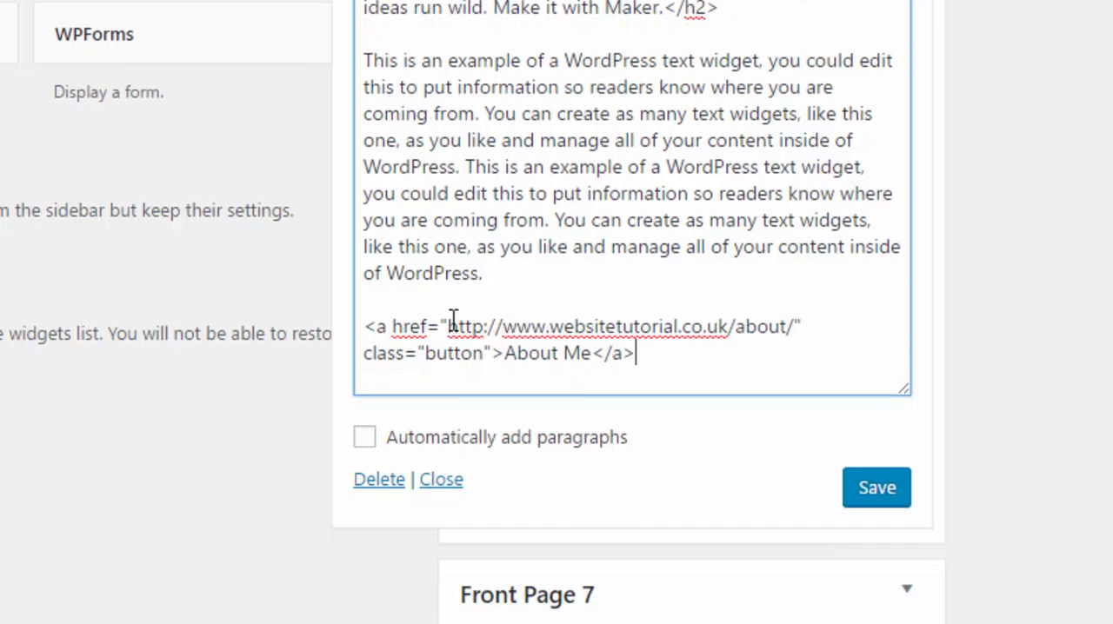
pyautogui.moveTo(365, 55); pyautogui.dragTo(514, 257)
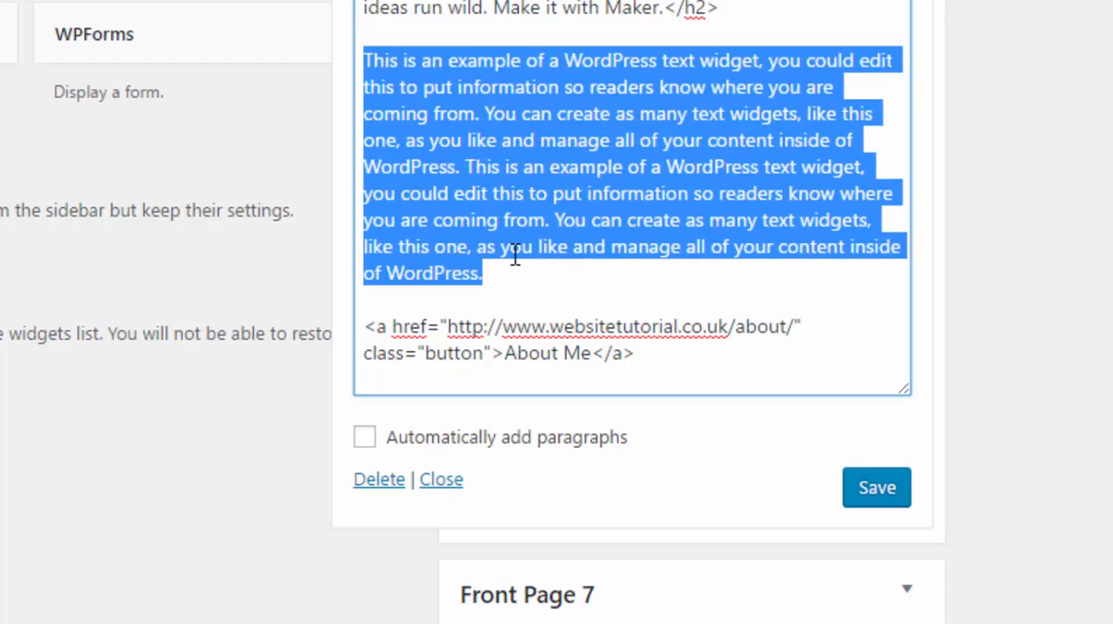
pyautogui.click(515, 257)
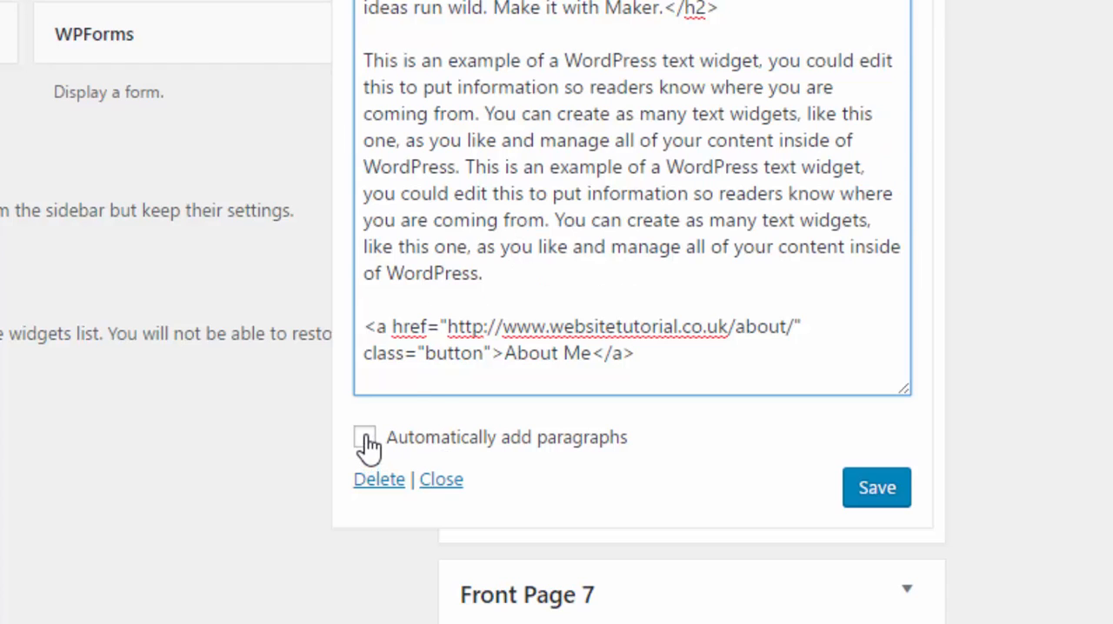
pyautogui.click(366, 60)
pyautogui.click(368, 440)
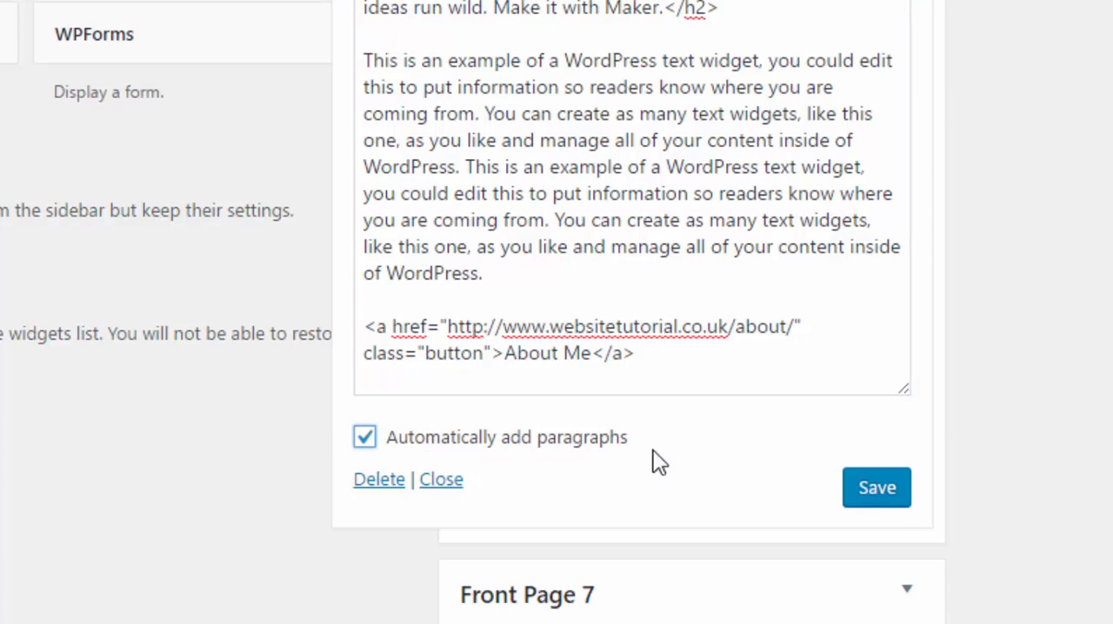
# - Save the Front Page 6 Text widget and reload the home page to check its section
pyautogui.click(891, 496)
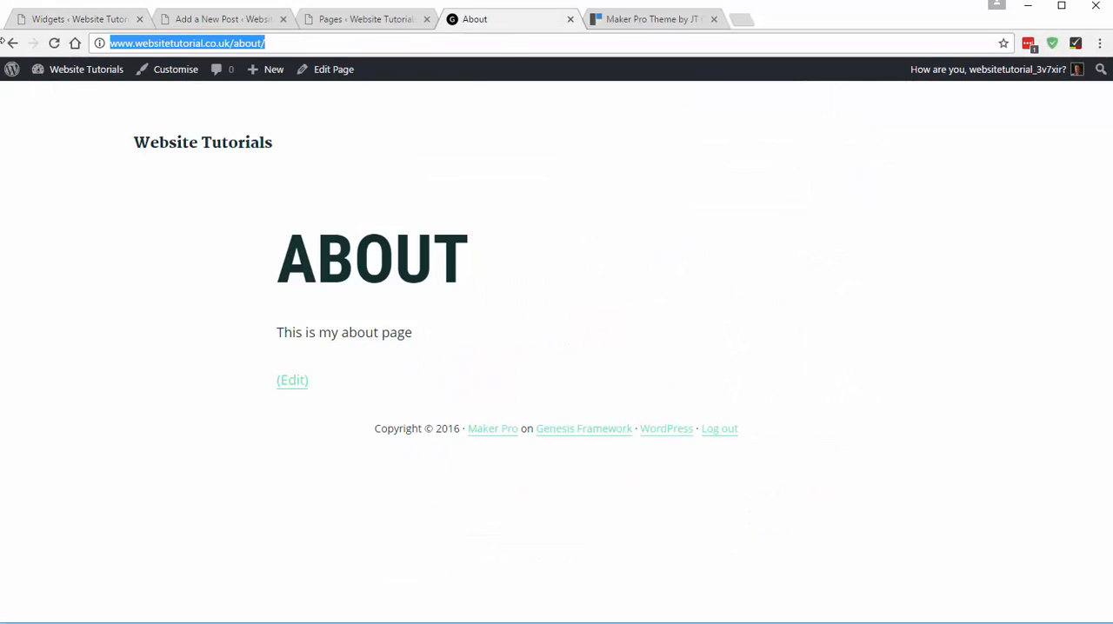
pyautogui.click(12, 42)
pyautogui.scroll(-15, 522, 261)
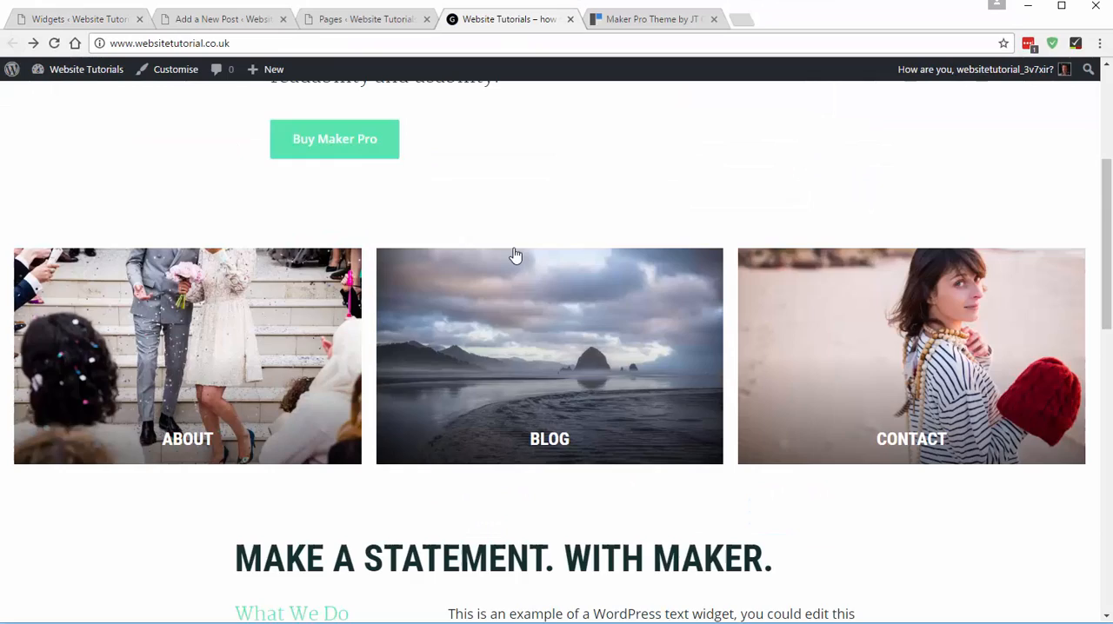
pyautogui.scroll(-2, 546, 273)
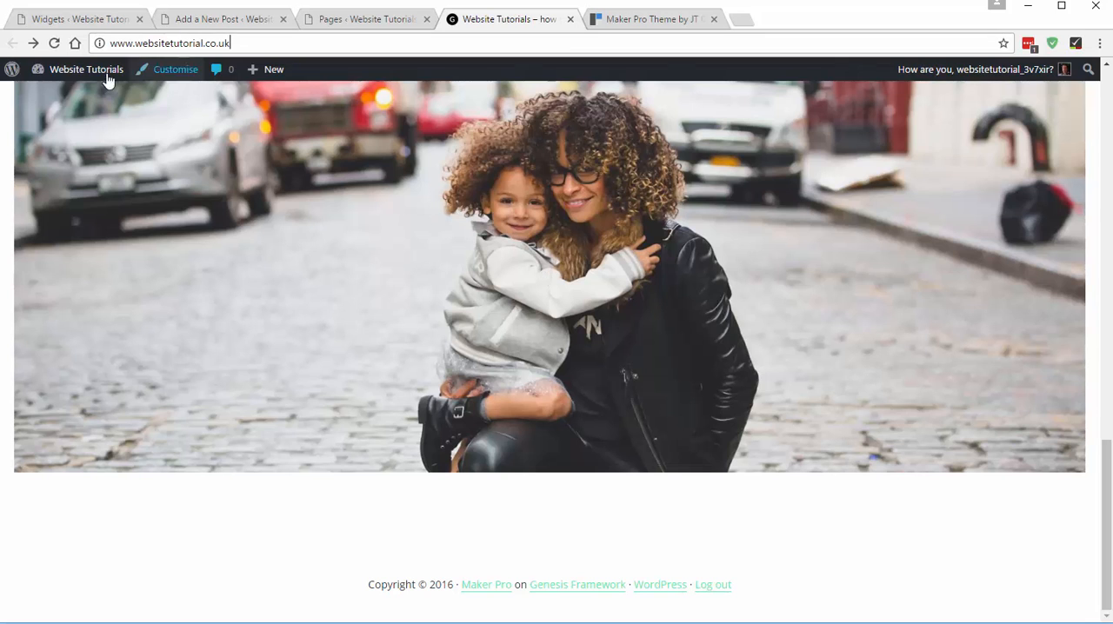
pyautogui.click(54, 43)
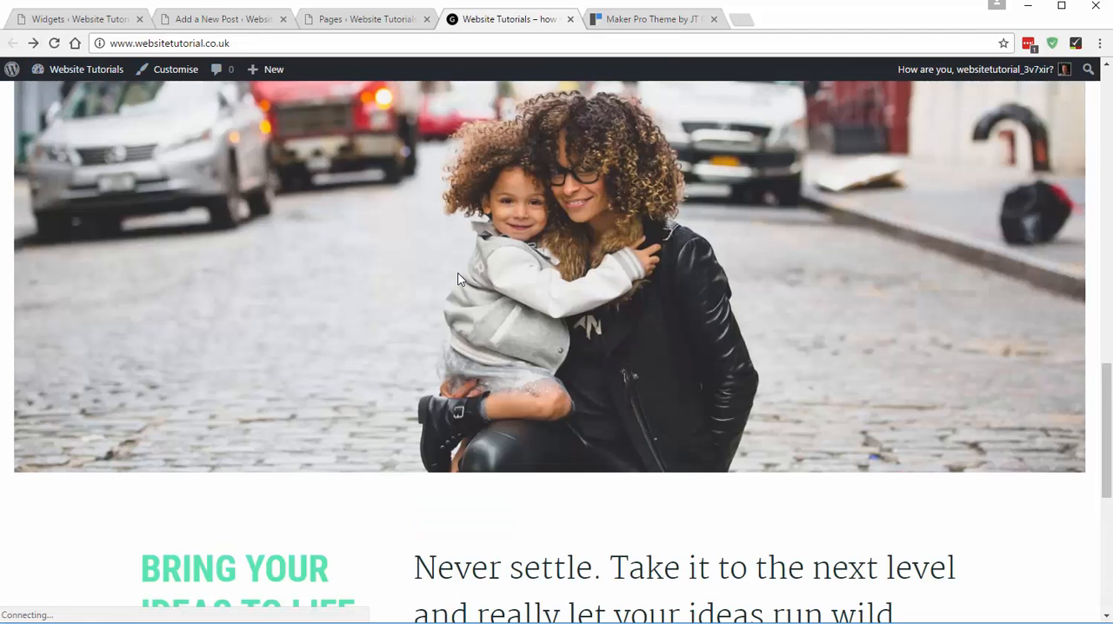
pyautogui.scroll(-3, 529, 343)
pyautogui.scroll(-2, 246, 228)
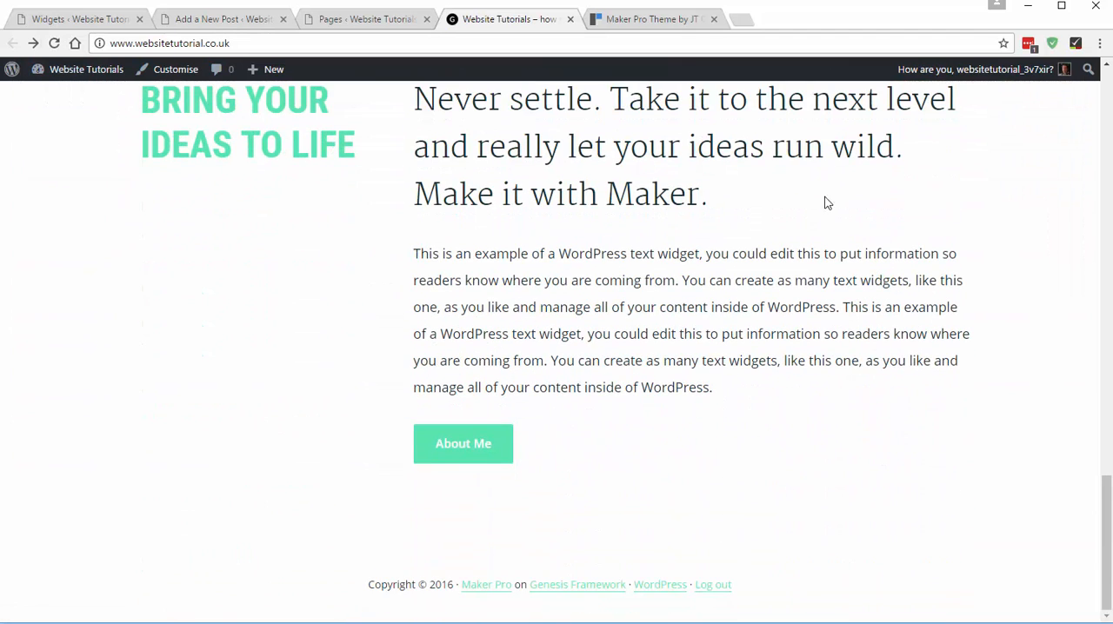
# - Compare the home page's "Bring Your Ideas to Life" section with the same section in the Maker Pro demo
pyautogui.scroll(2, 823, 206)
pyautogui.click(651, 20)
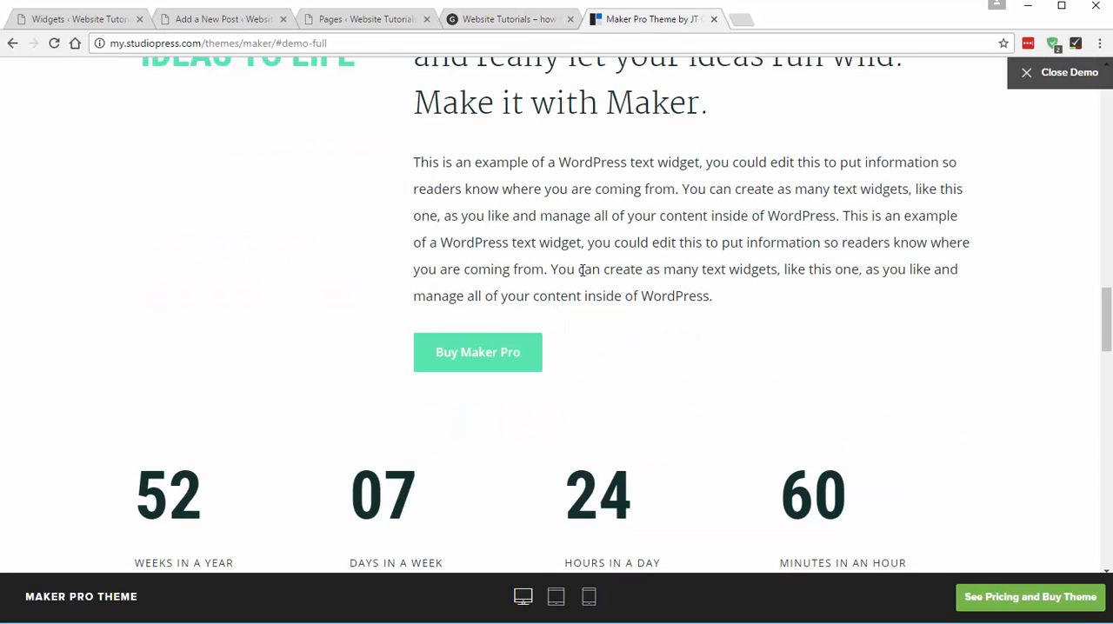
pyautogui.scroll(2, 582, 271)
pyautogui.scroll(-2, 561, 378)
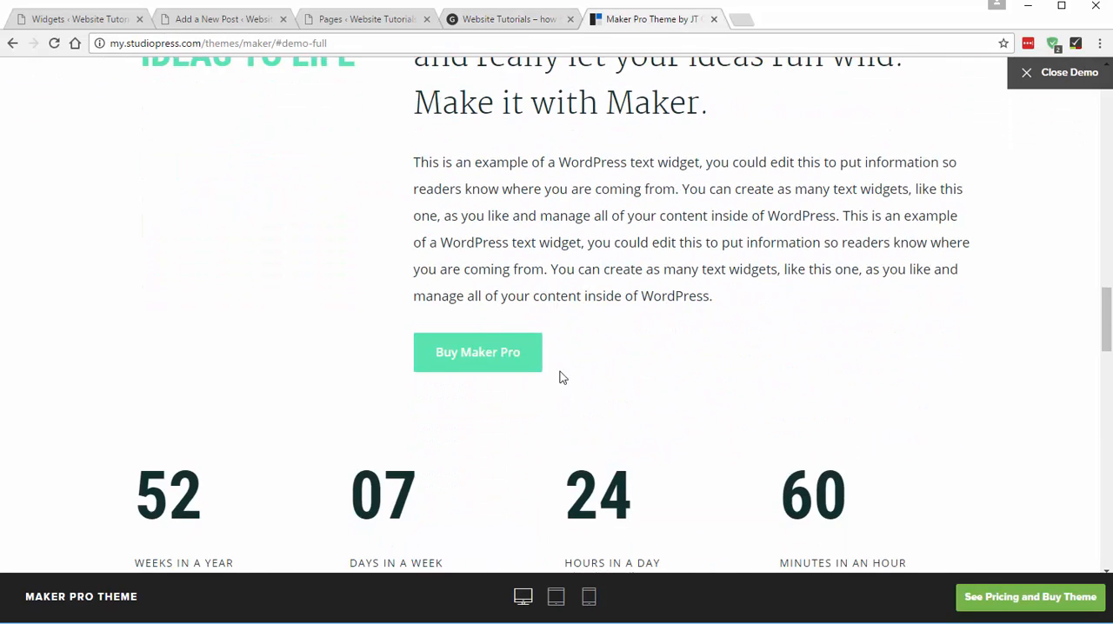
# - Test the About Me button on the home page and return to the home page
pyautogui.click(507, 21)
pyautogui.scroll(-2, 492, 528)
pyautogui.click(482, 452)
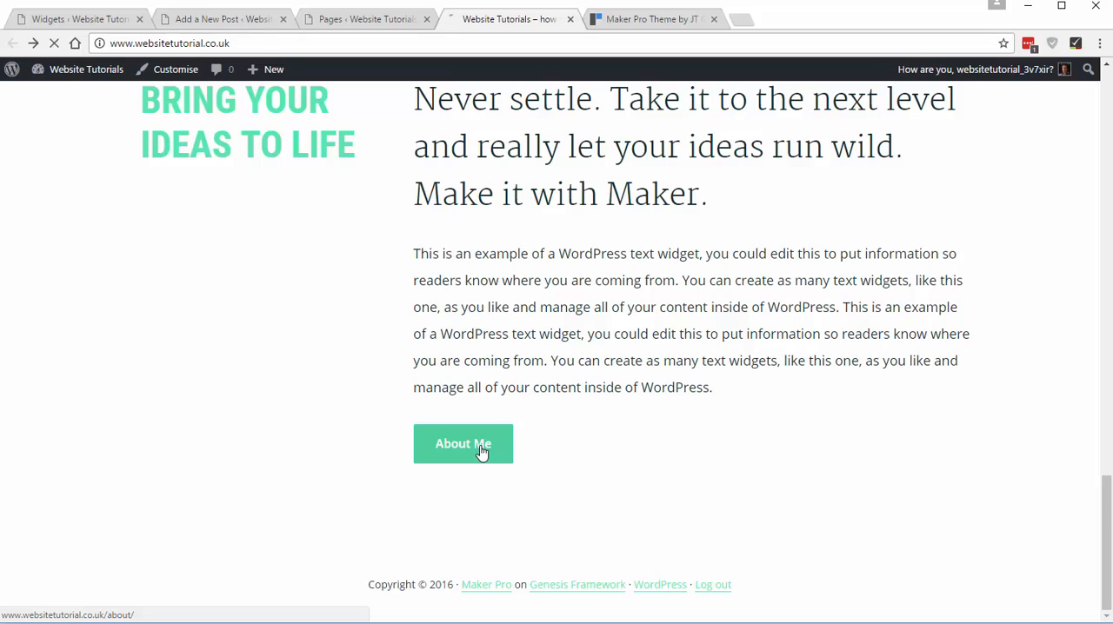
pyautogui.click(13, 43)
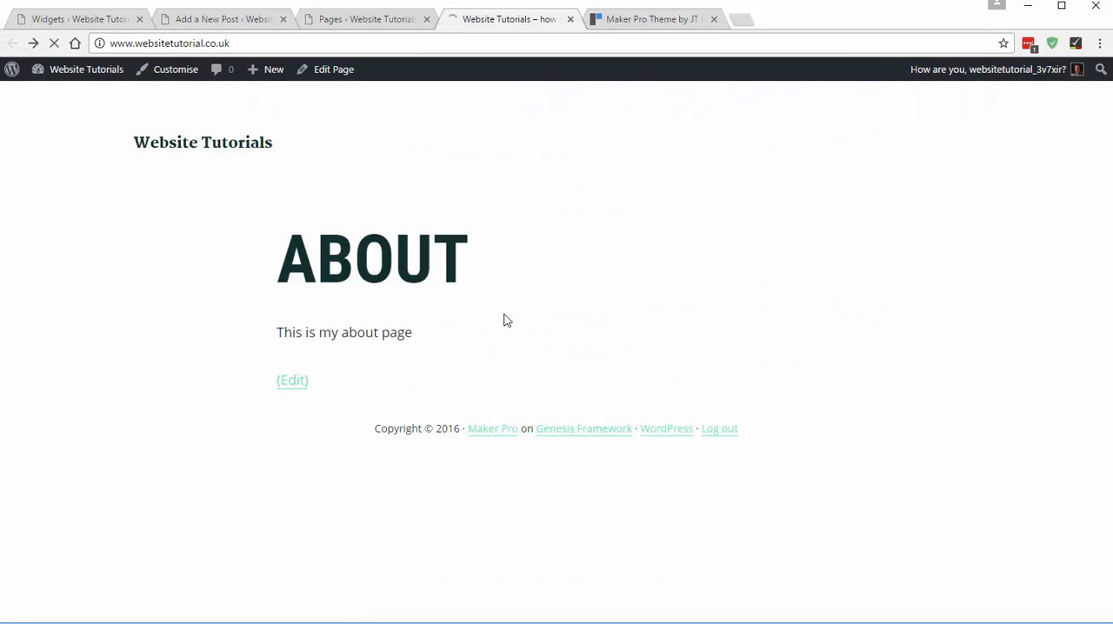
# - Examine the demo's row of numbers between the Buy Maker Pro button and the Services section
pyautogui.click(646, 19)
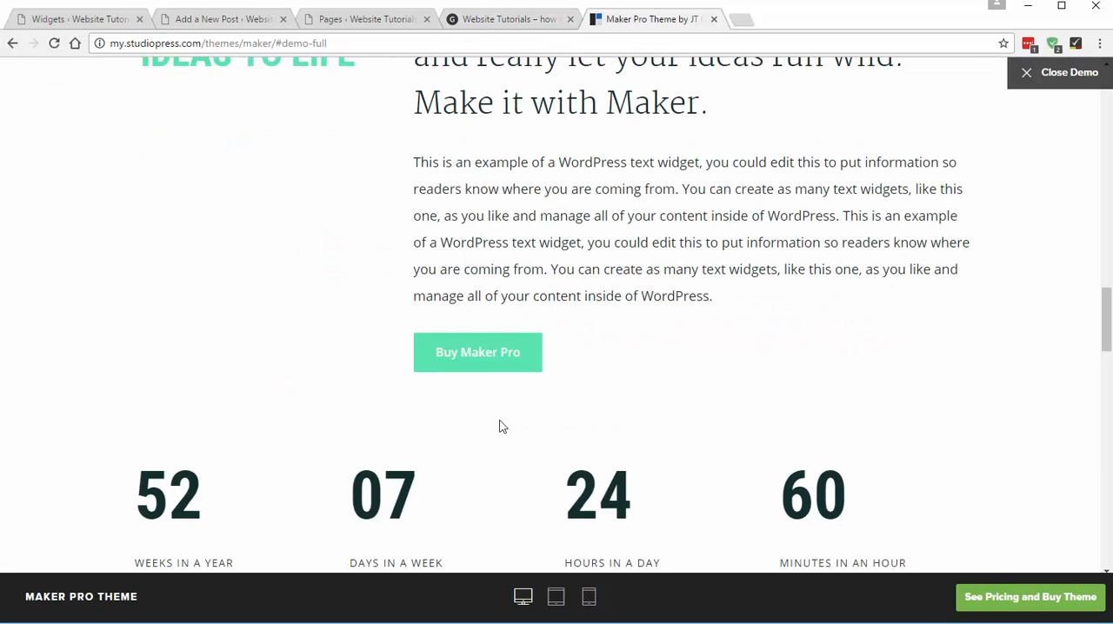
pyautogui.scroll(-3, 497, 408)
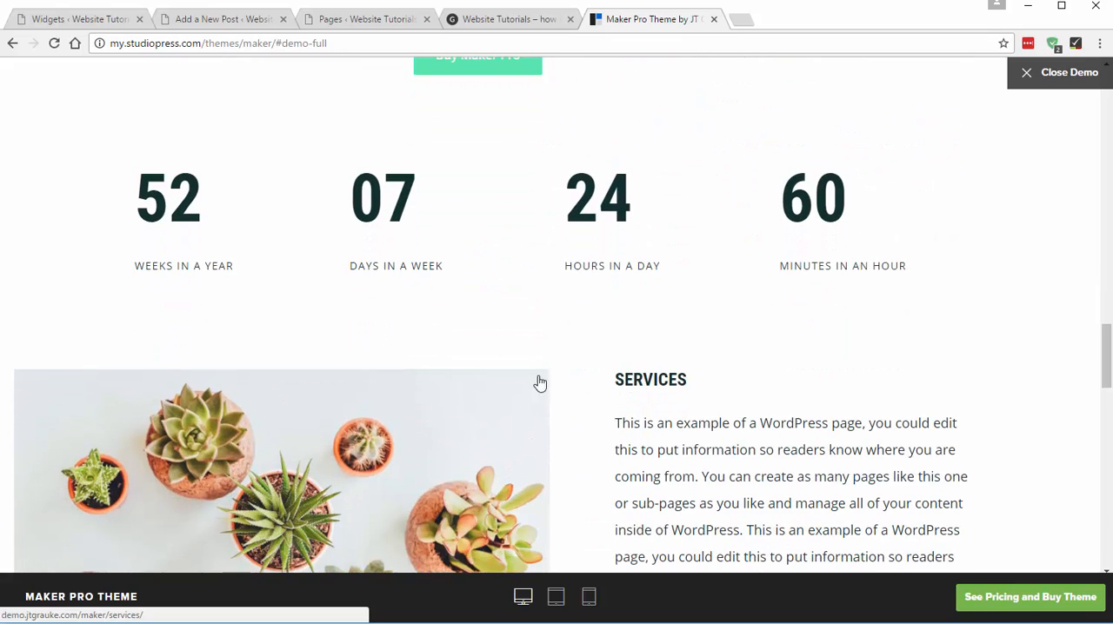
pyautogui.moveTo(1002, 272); pyautogui.dragTo(96, 238)
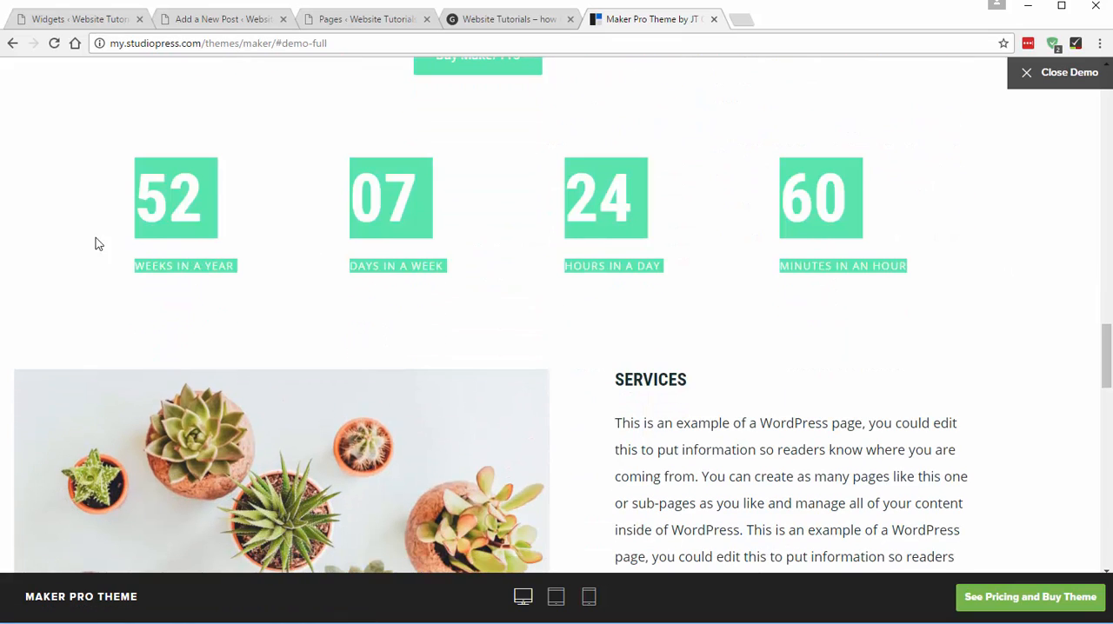
pyautogui.click(728, 262)
pyautogui.scroll(-5, 728, 261)
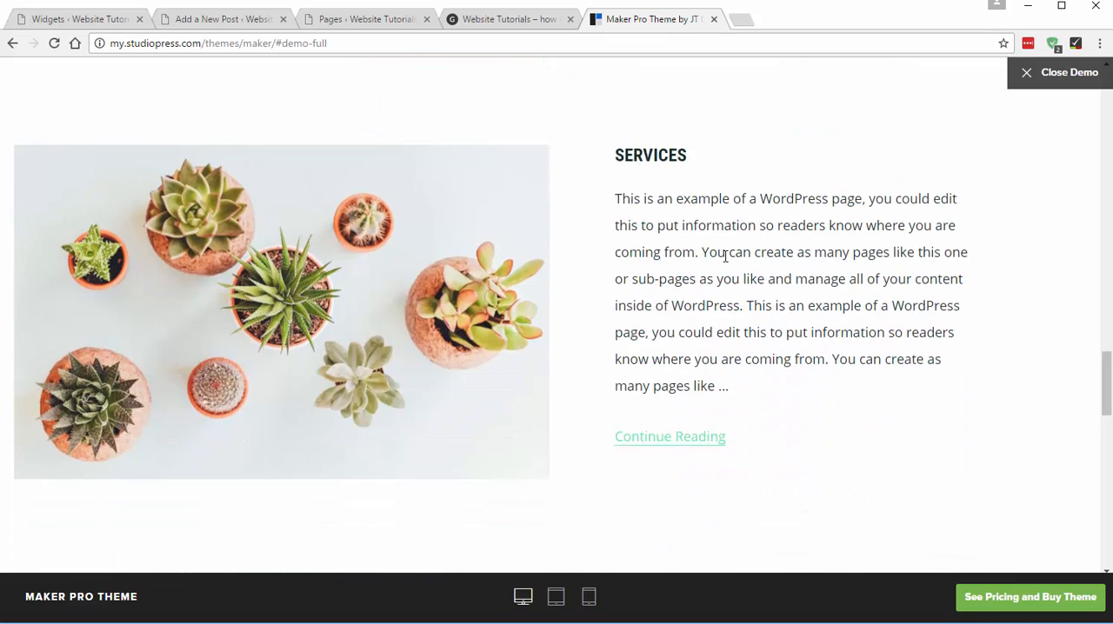
pyautogui.scroll(4, 733, 454)
pyautogui.scroll(2, 732, 454)
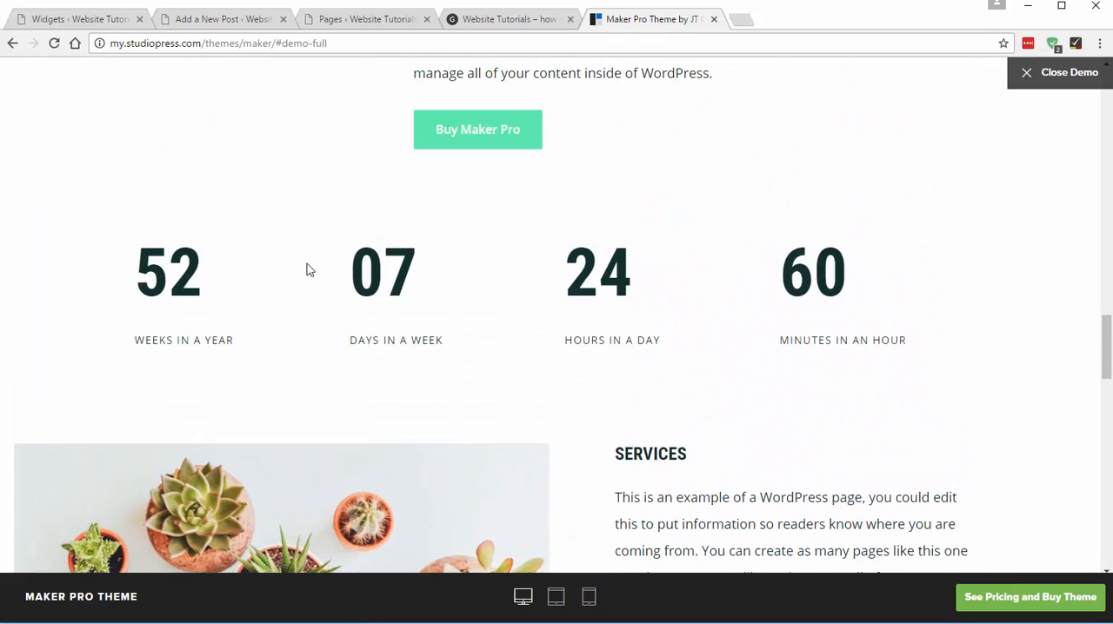
pyautogui.scroll(-2, 557, 252)
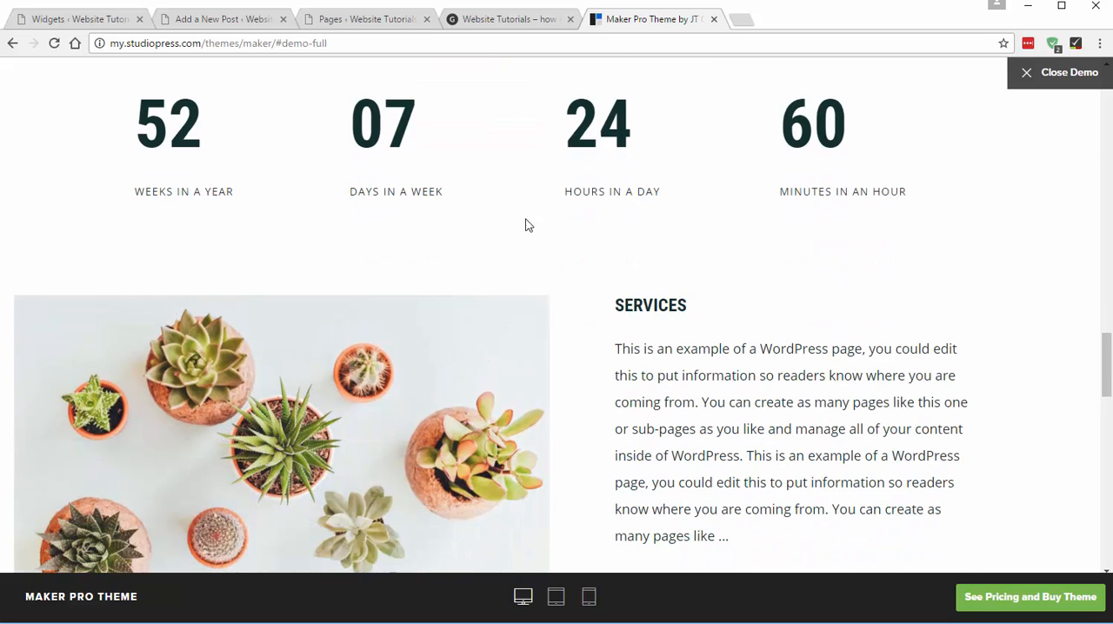
# - Collapse the Front Page 6 widget area, expand Front Page 7 and check the demo's number columns against it
pyautogui.click(481, 19)
pyautogui.click(70, 19)
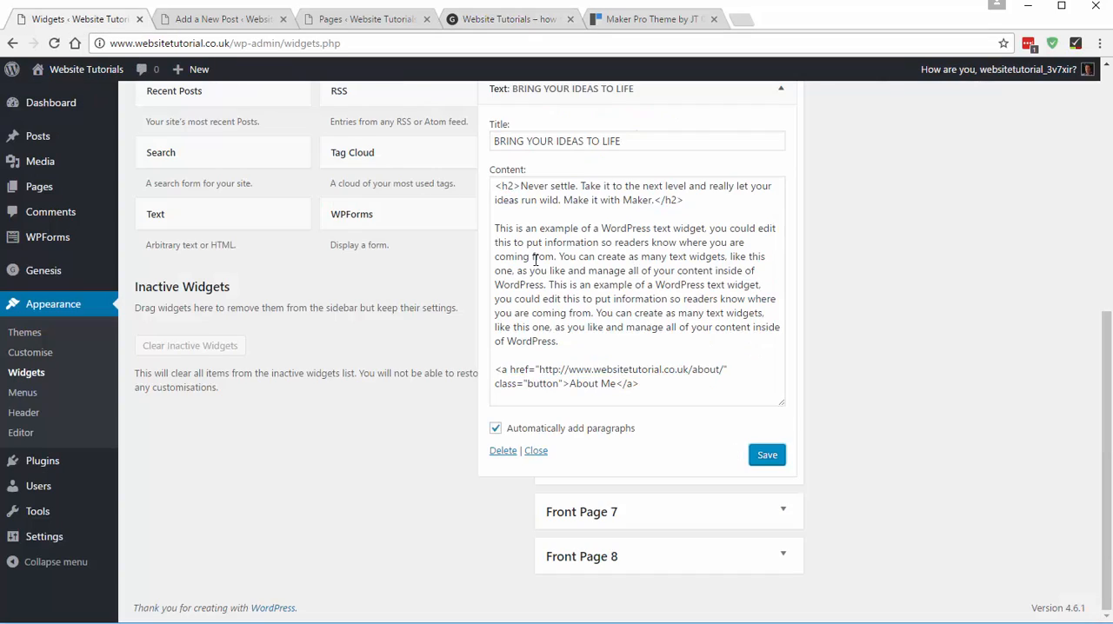
pyautogui.scroll(1, 656, 272)
pyautogui.click(631, 169)
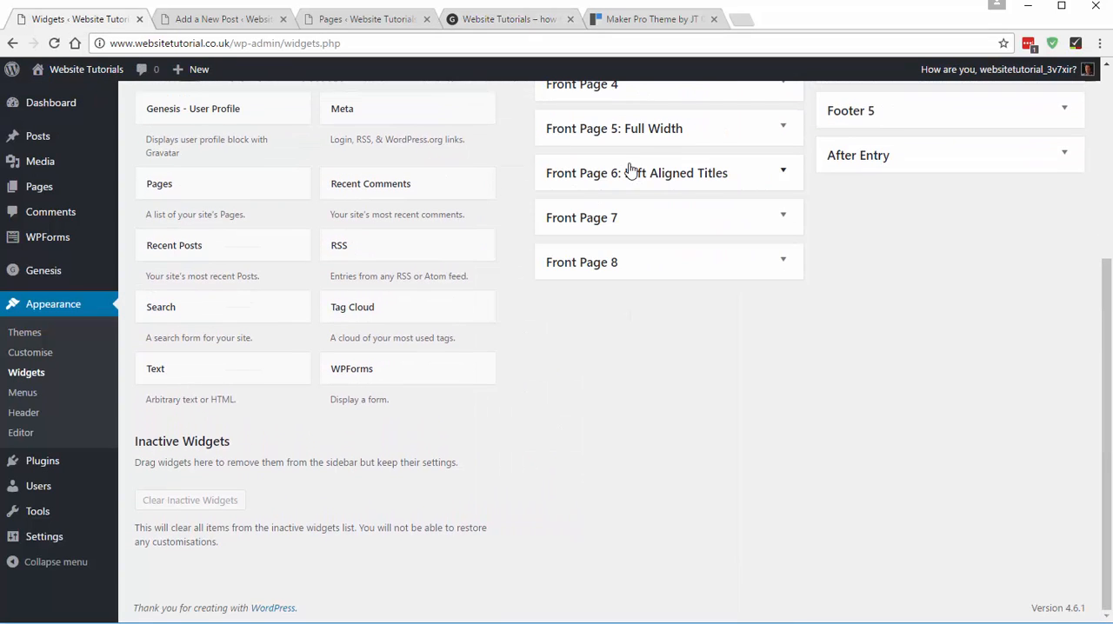
pyautogui.click(583, 225)
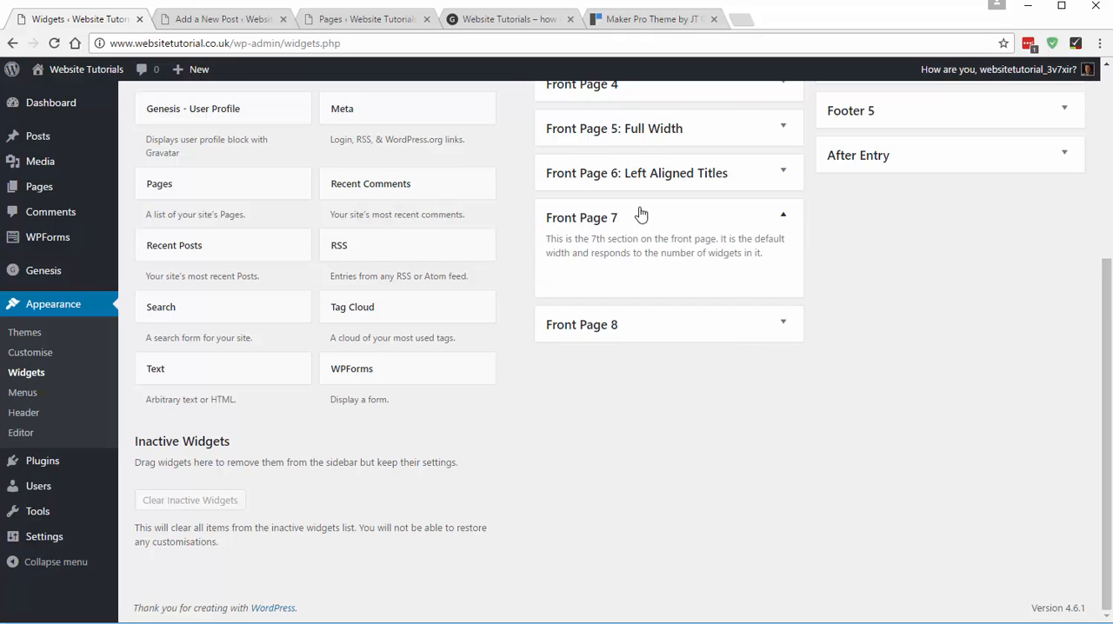
pyautogui.scroll(2, 633, 149)
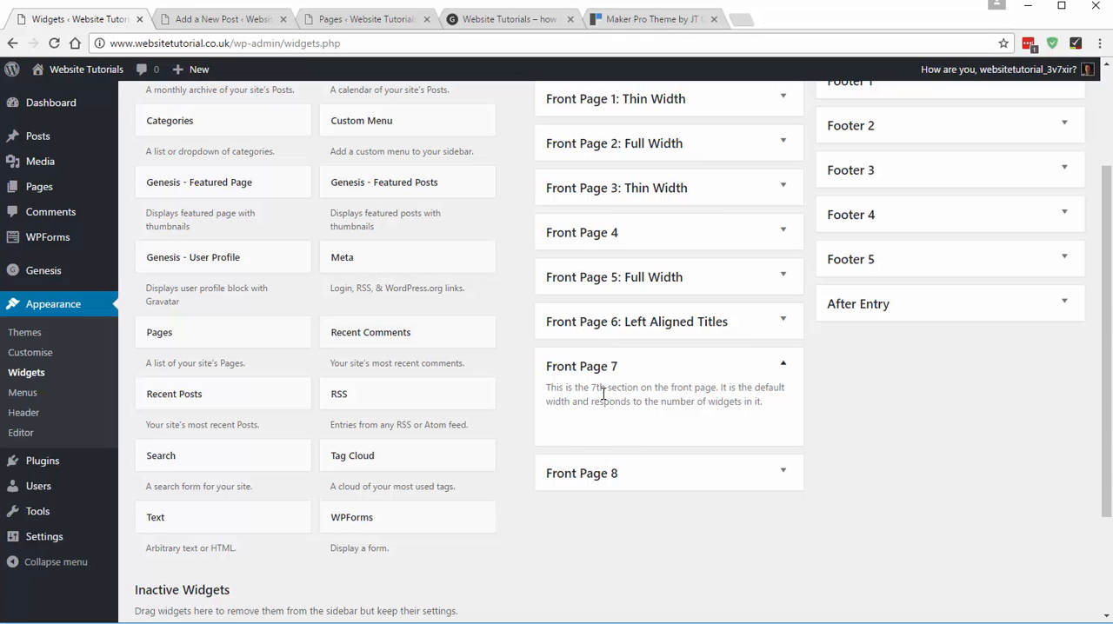
pyautogui.click(656, 19)
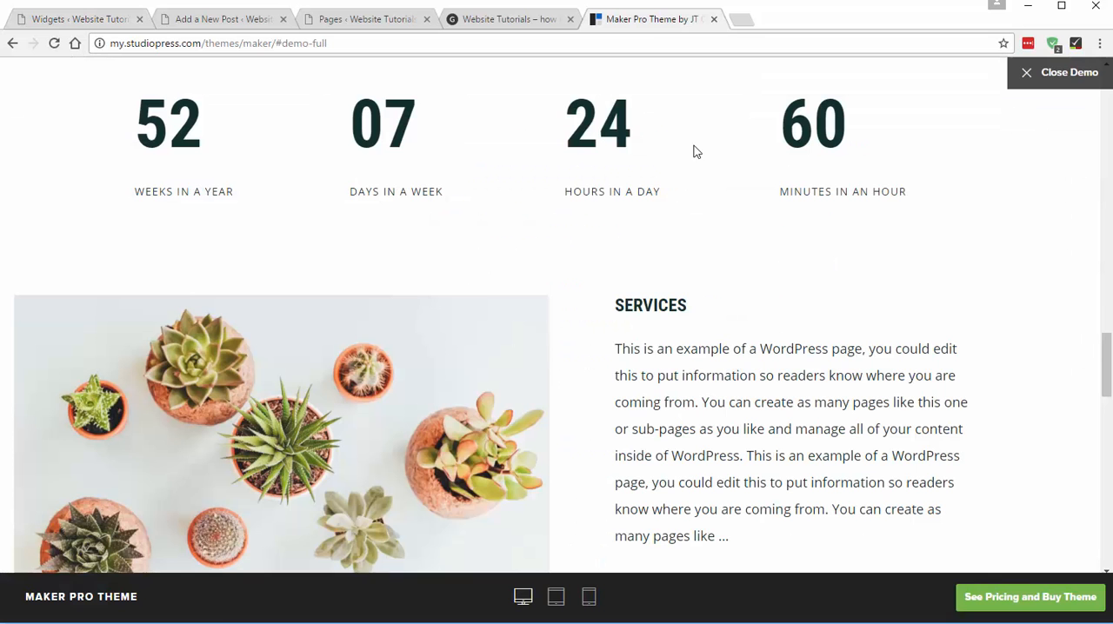
pyautogui.click(77, 20)
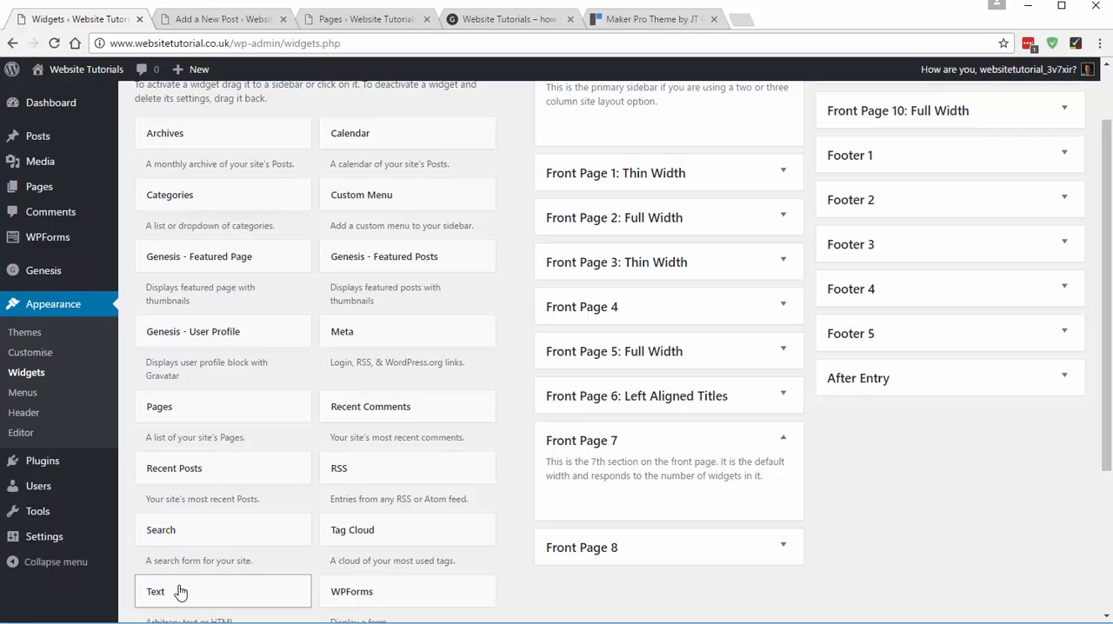
# - Add four Text widgets to the Front Page 7 widget area
pyautogui.moveTo(217, 592); pyautogui.dragTo(680, 478)
pyautogui.scroll(-2, 695, 474)
pyautogui.click(573, 366)
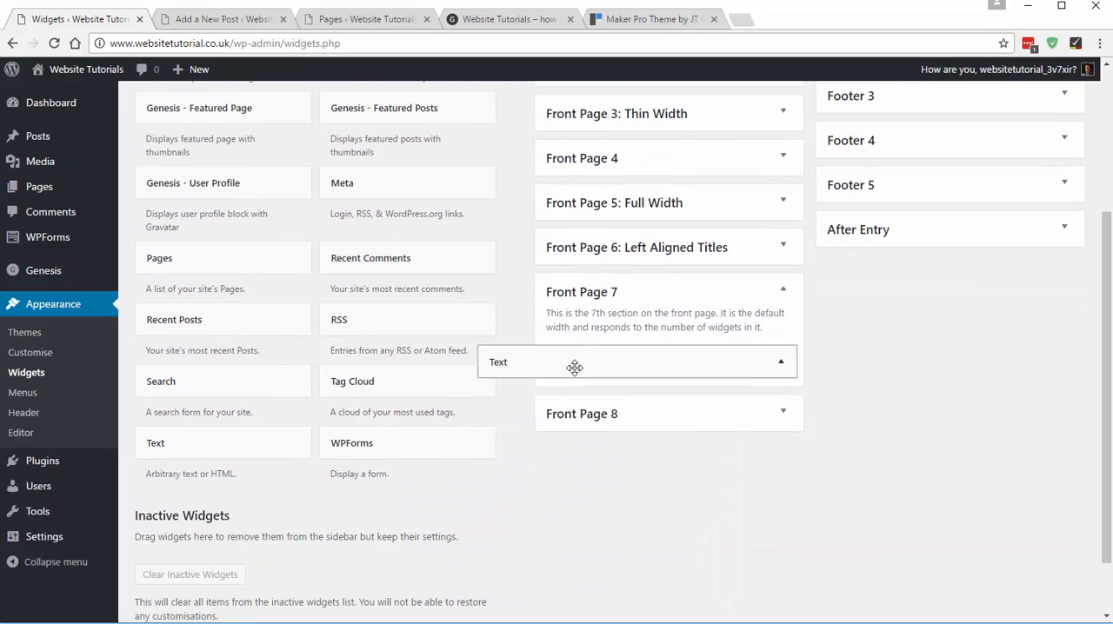
pyautogui.moveTo(252, 442); pyautogui.dragTo(619, 359)
pyautogui.click(599, 360)
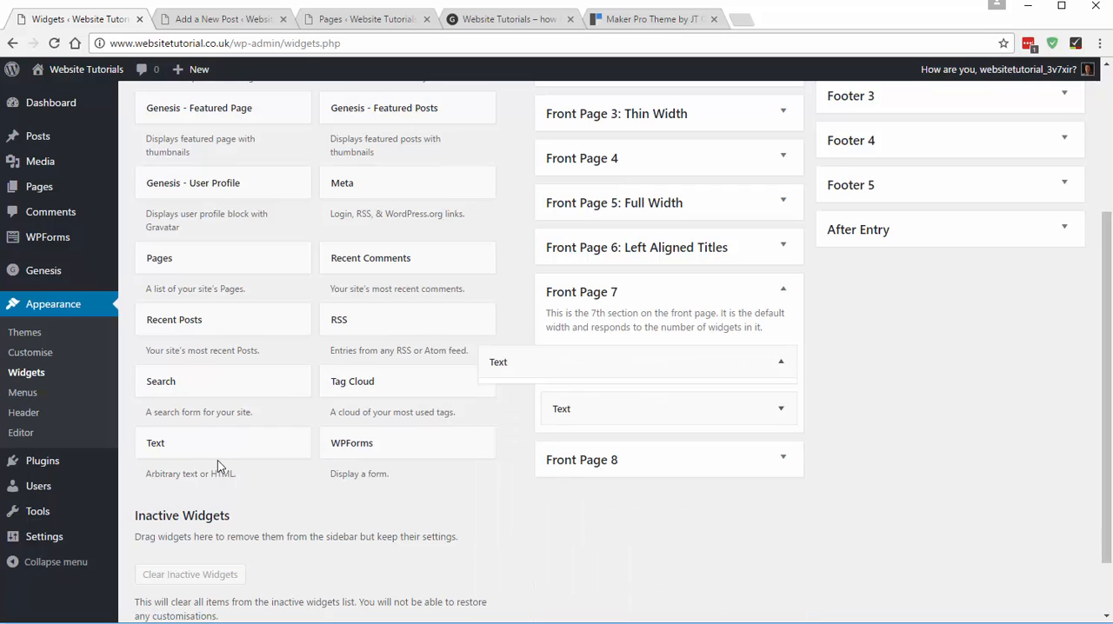
pyautogui.moveTo(176, 448); pyautogui.dragTo(609, 368)
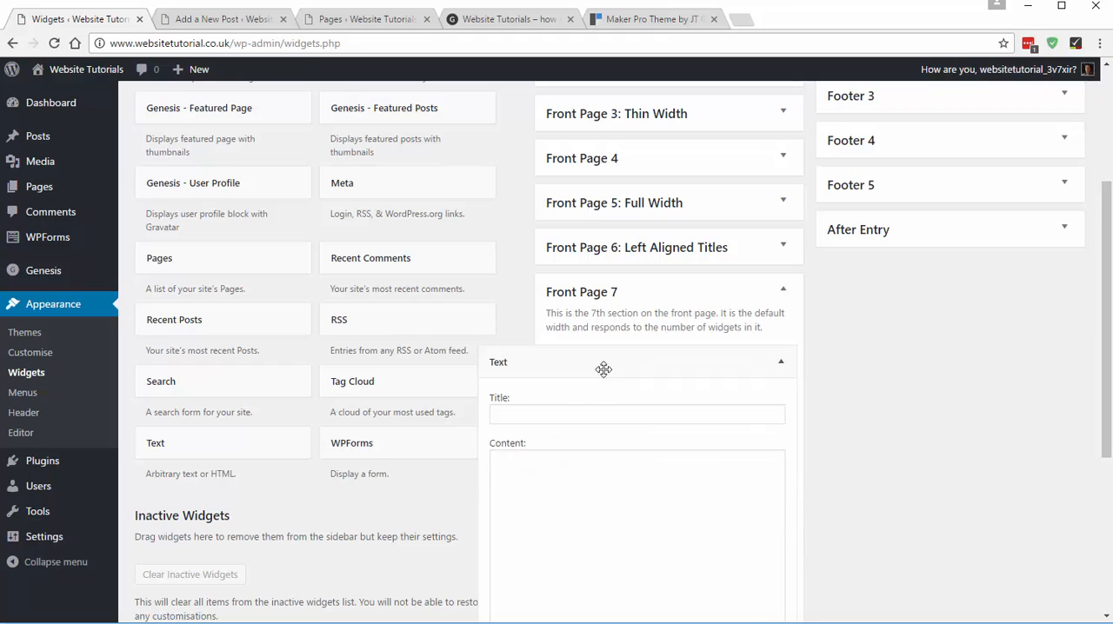
pyautogui.moveTo(165, 445); pyautogui.dragTo(591, 359)
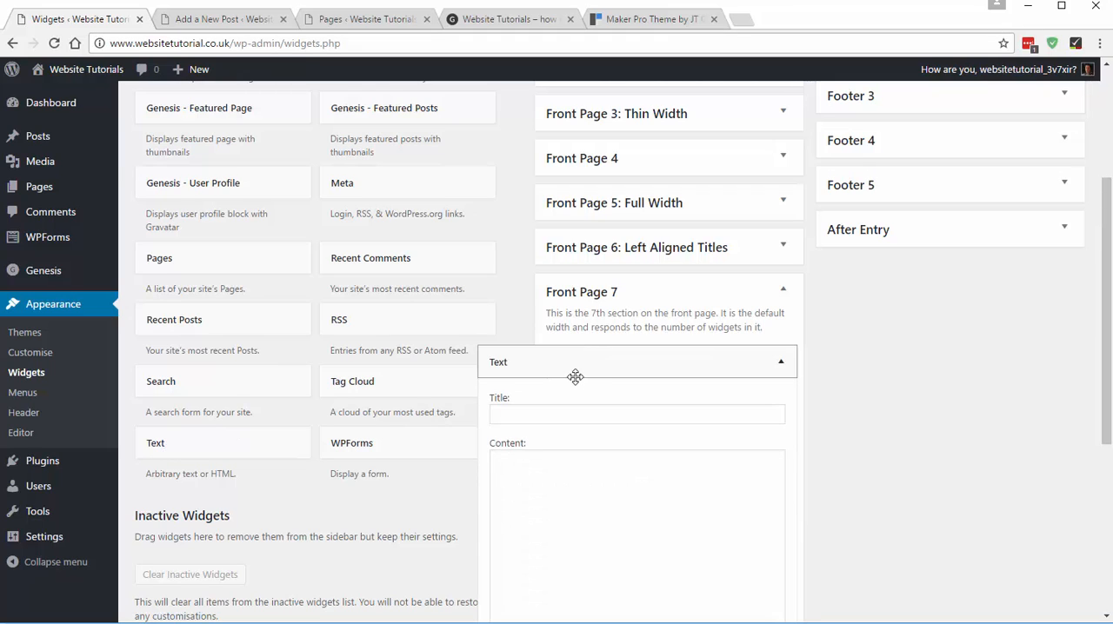
# - Examine how the number 52 and its caption "Weeks in a Year" are styled in the demo's first column
pyautogui.click(560, 497)
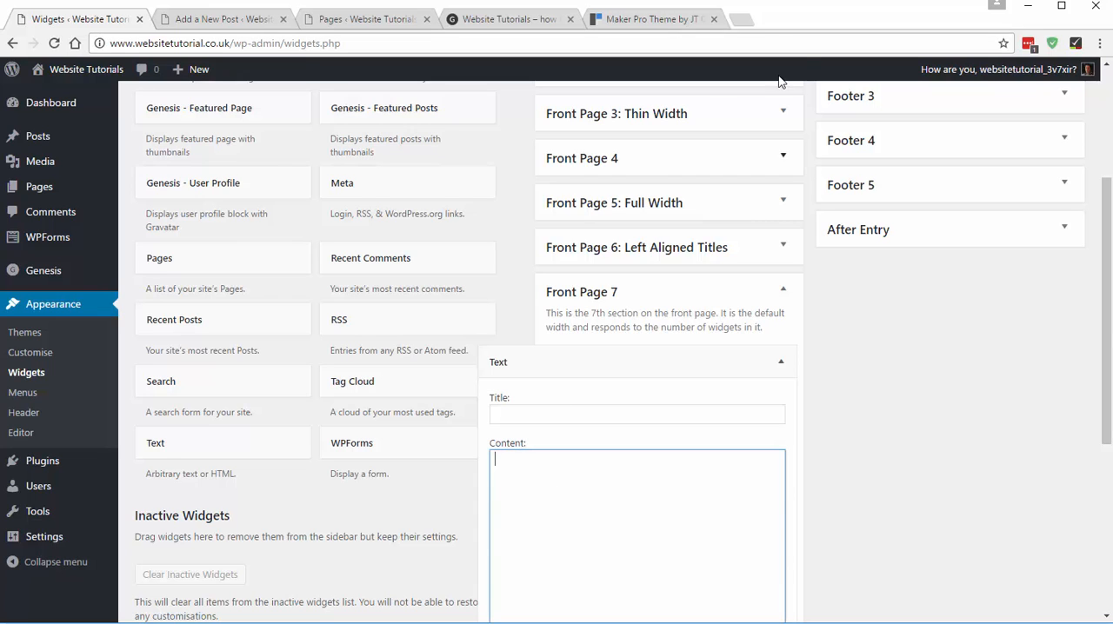
pyautogui.click(672, 20)
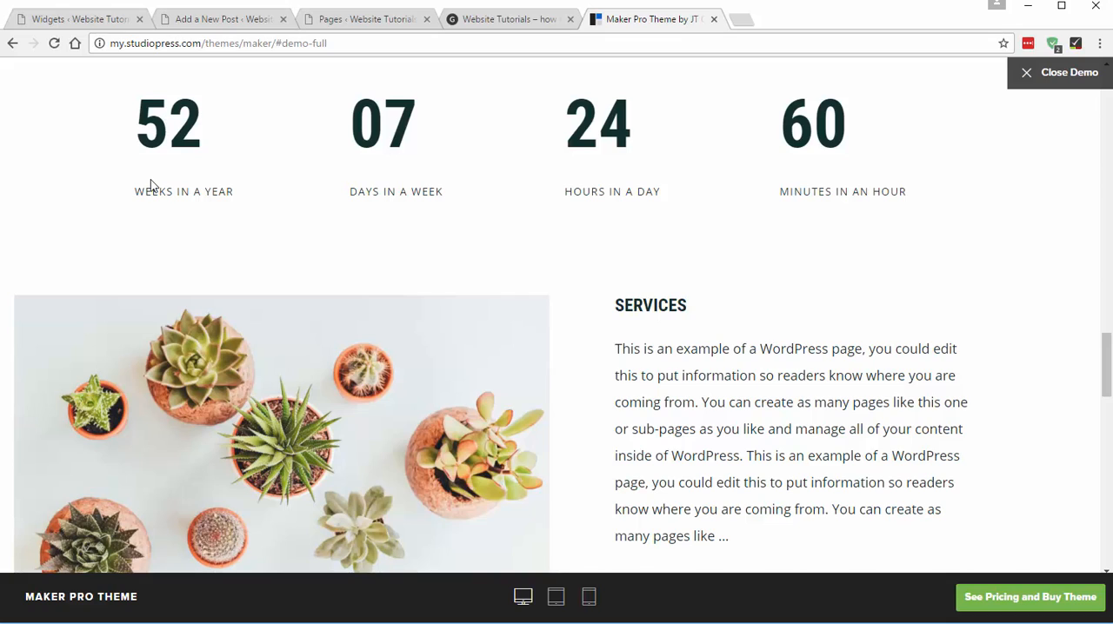
pyautogui.moveTo(135, 192); pyautogui.dragTo(237, 192)
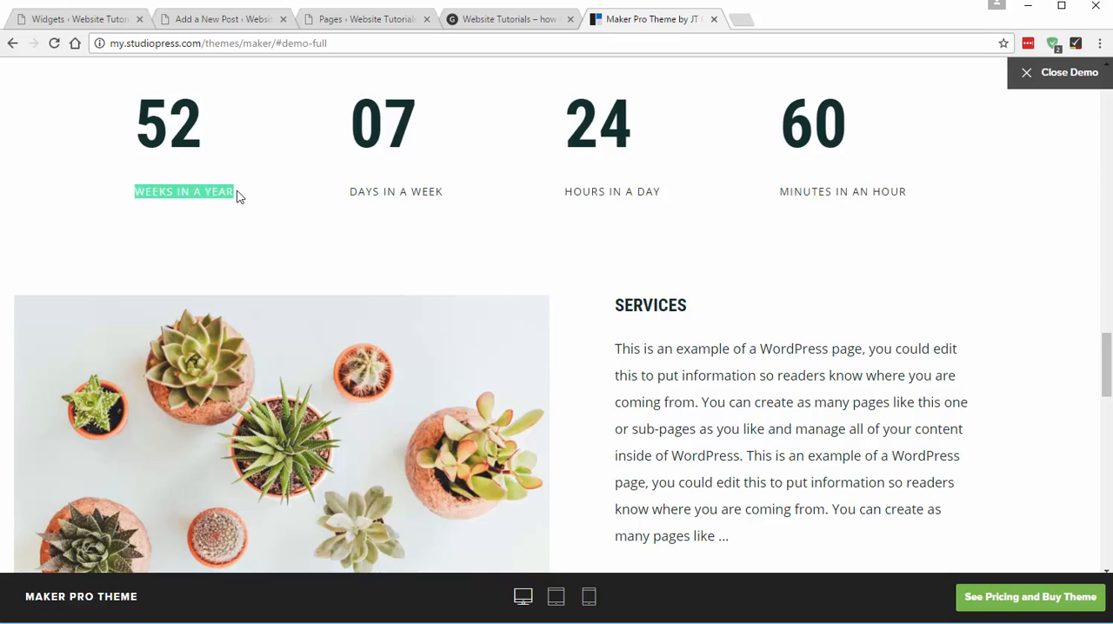
pyautogui.moveTo(145, 124); pyautogui.dragTo(203, 120)
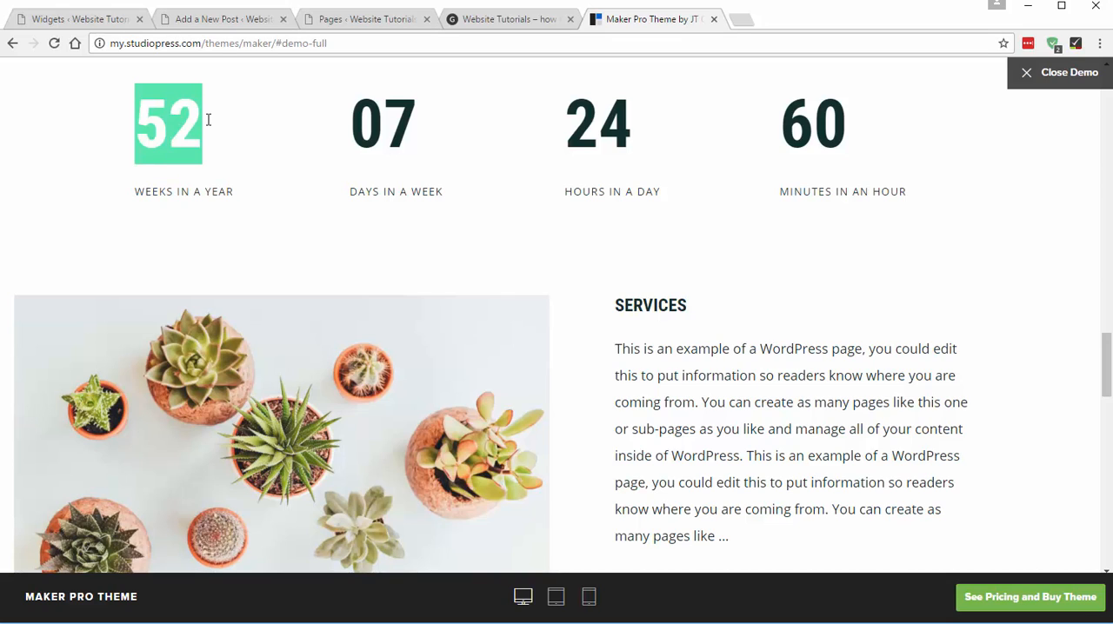
pyautogui.click(144, 132)
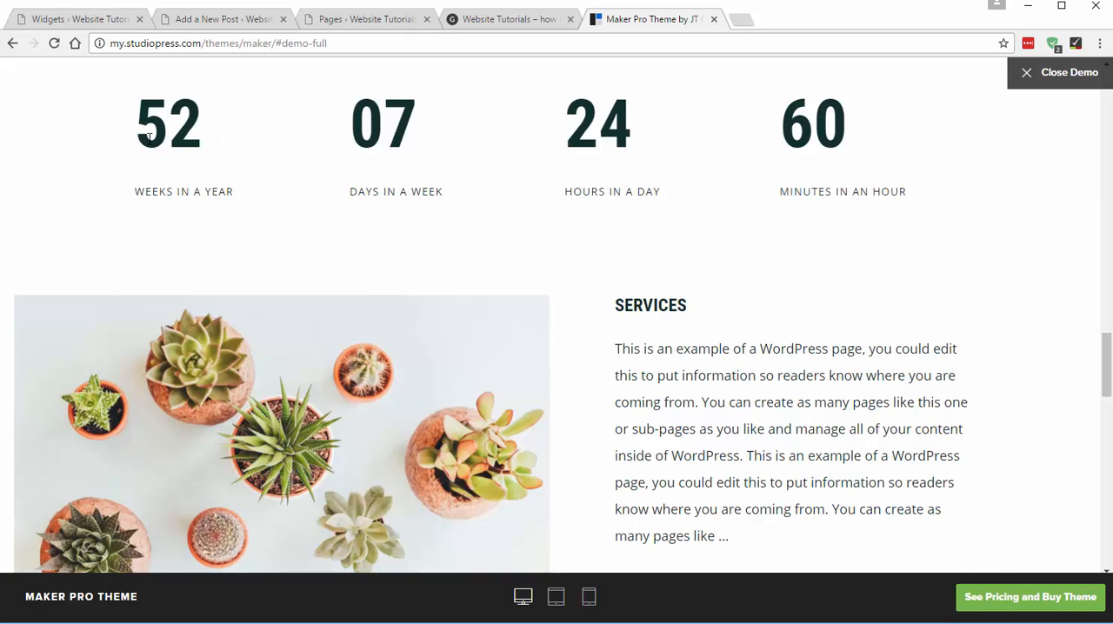
pyautogui.tripleClick(201, 192)
pyautogui.click(166, 189)
# - Fill the first Front Page 7 Text widget with <h1>52</h1> and <h6>Weeks in a Year</h6>, and save it
pyautogui.click(104, 21)
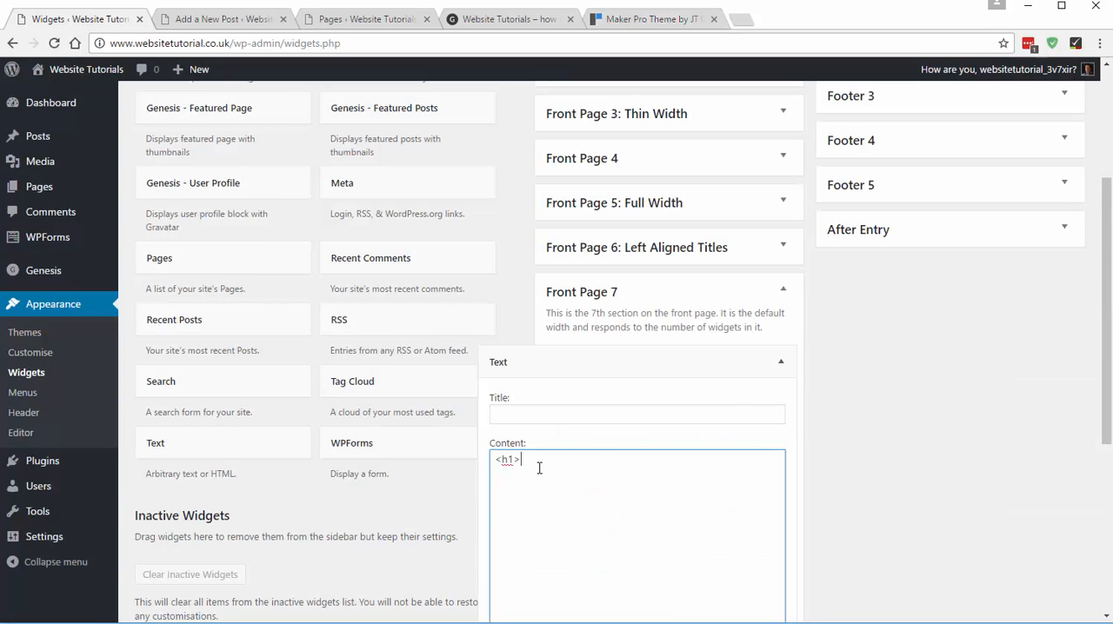
pyautogui.write('</h1> <h6>Weeks in a Year</h6>')
pyautogui.scroll(-2, 639, 472)
pyautogui.click(768, 580)
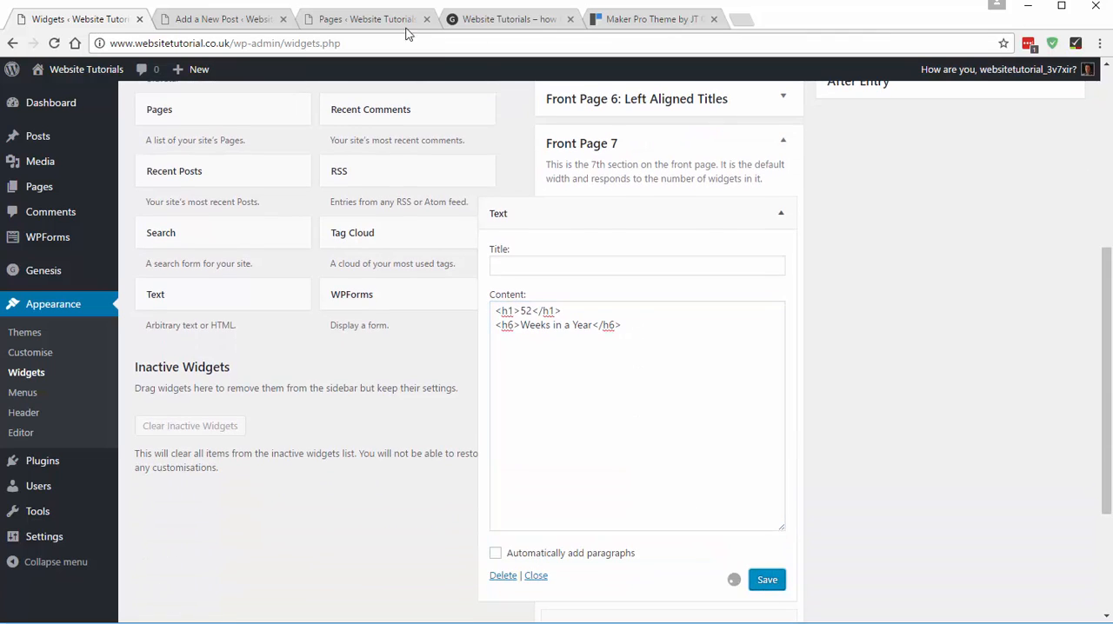
# - Reload the home page and check the number column below the About Me button
pyautogui.click(512, 19)
pyautogui.click(54, 42)
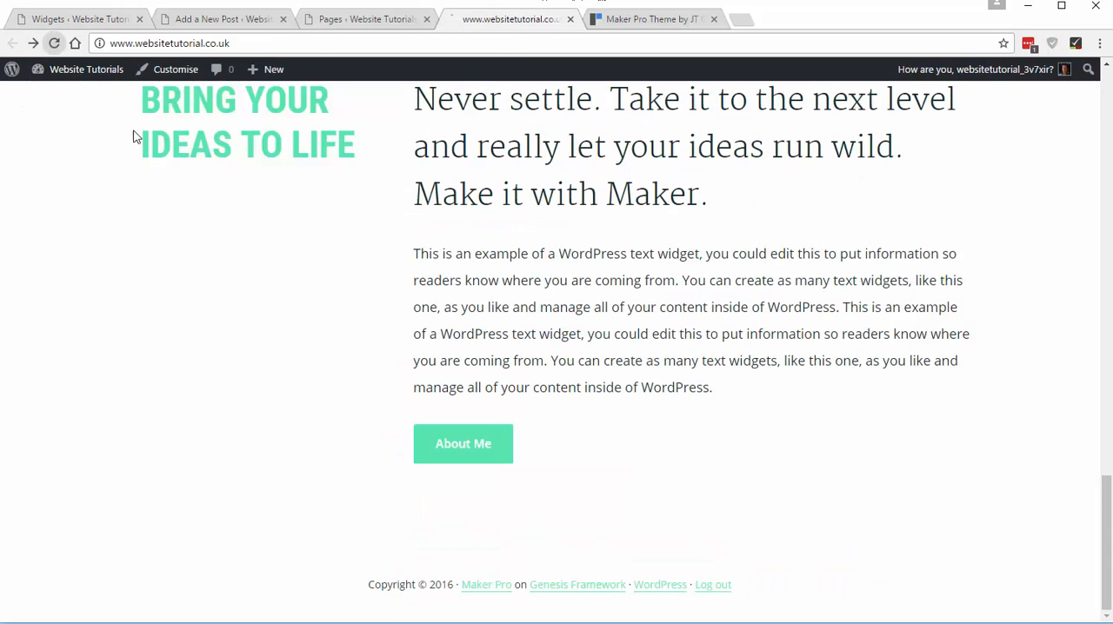
pyautogui.scroll(-2, 406, 339)
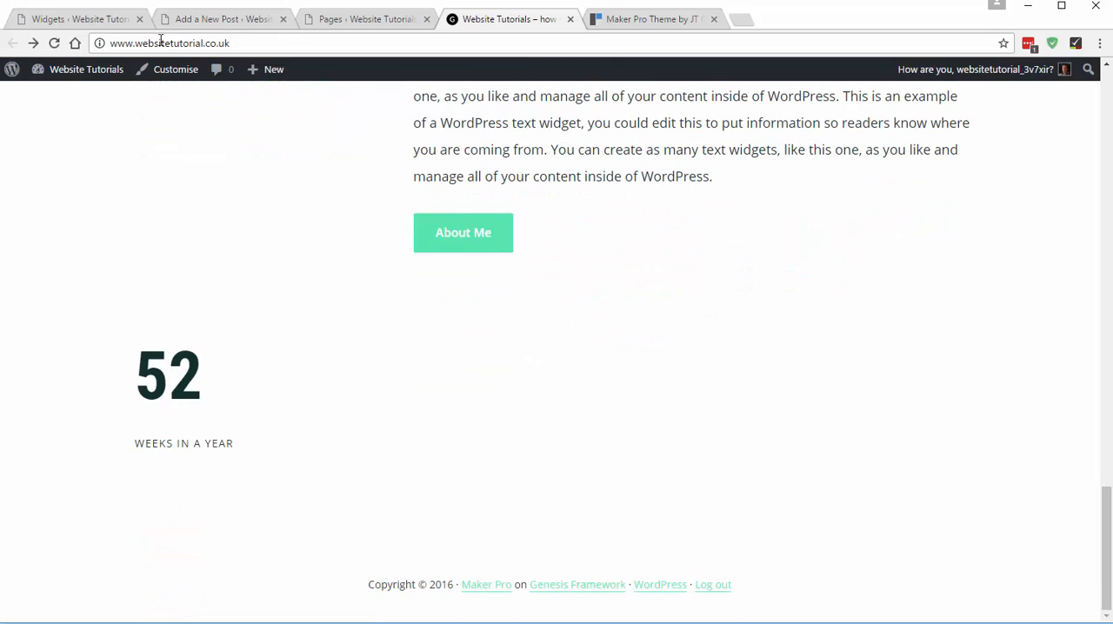
# - Copy the <h1>52</h1> and <h6>Weeks in a Year</h6> markup from the first Front Page 7 widget into the second Text widget and save it
pyautogui.click(83, 19)
pyautogui.moveTo(643, 328); pyautogui.dragTo(487, 306)
pyautogui.hotkey('ctrl', 'c')
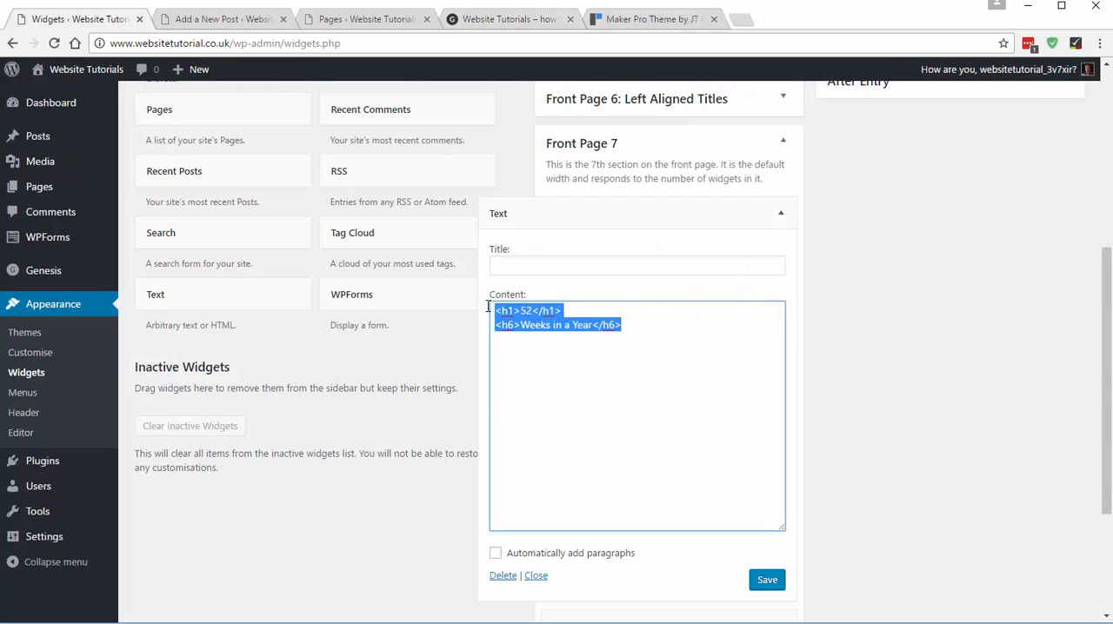
pyautogui.click(773, 214)
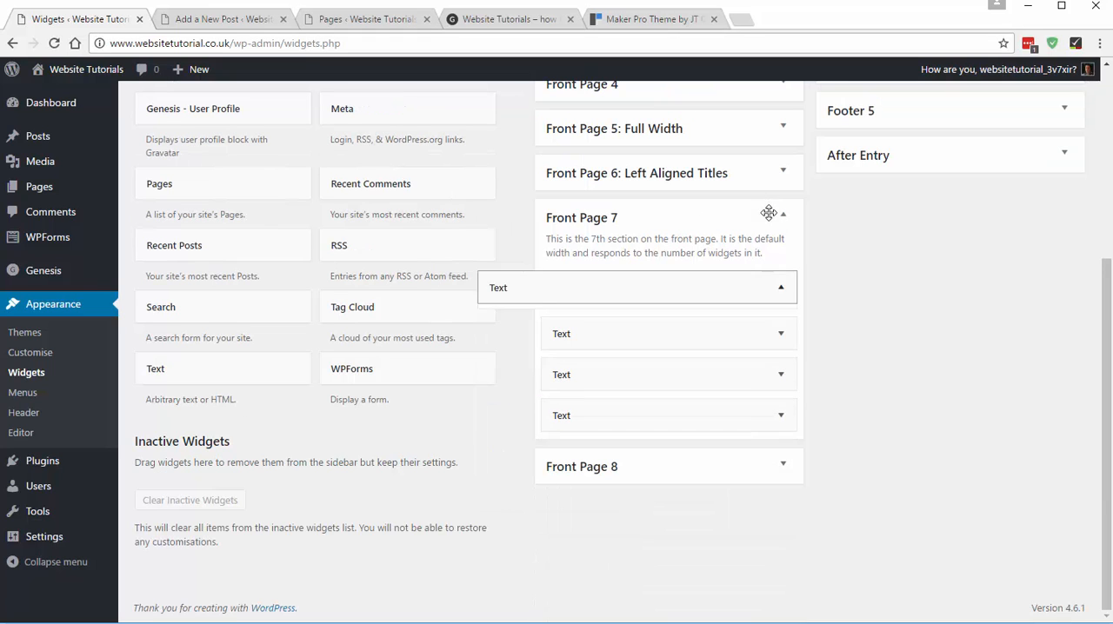
pyautogui.click(781, 327)
pyautogui.click(619, 433)
pyautogui.hotkey('ctrl', 'v')
pyautogui.scroll(-3, 808, 411)
pyautogui.click(771, 471)
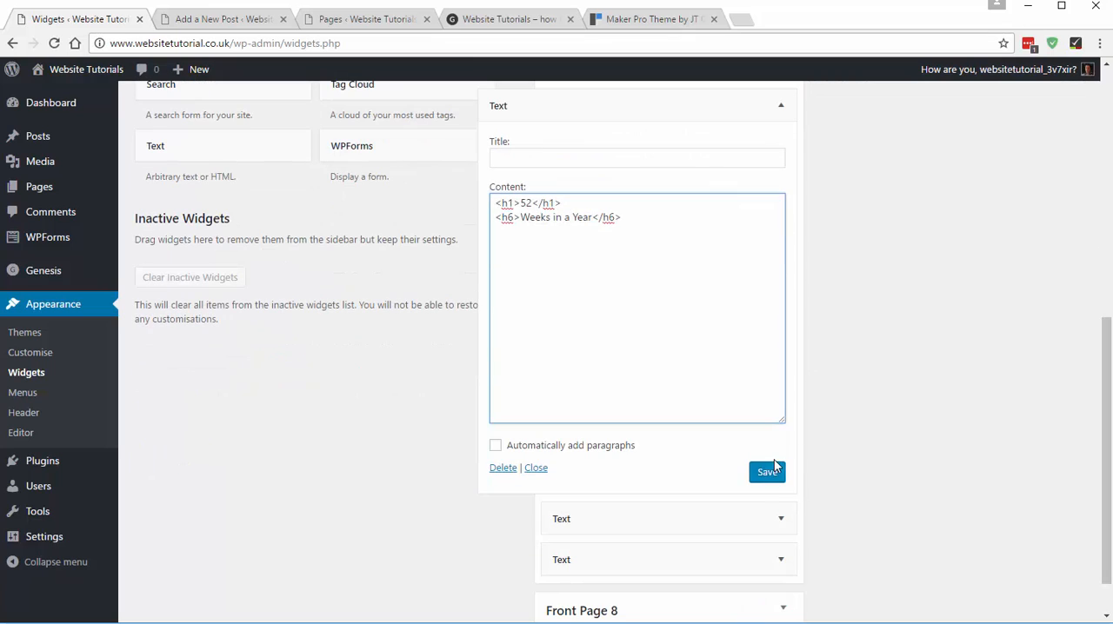
# - Paste the copied 52 / Weeks in a Year markup into the third Front Page 7 Text widget and save it
pyautogui.click(770, 519)
pyautogui.scroll(-3, 850, 441)
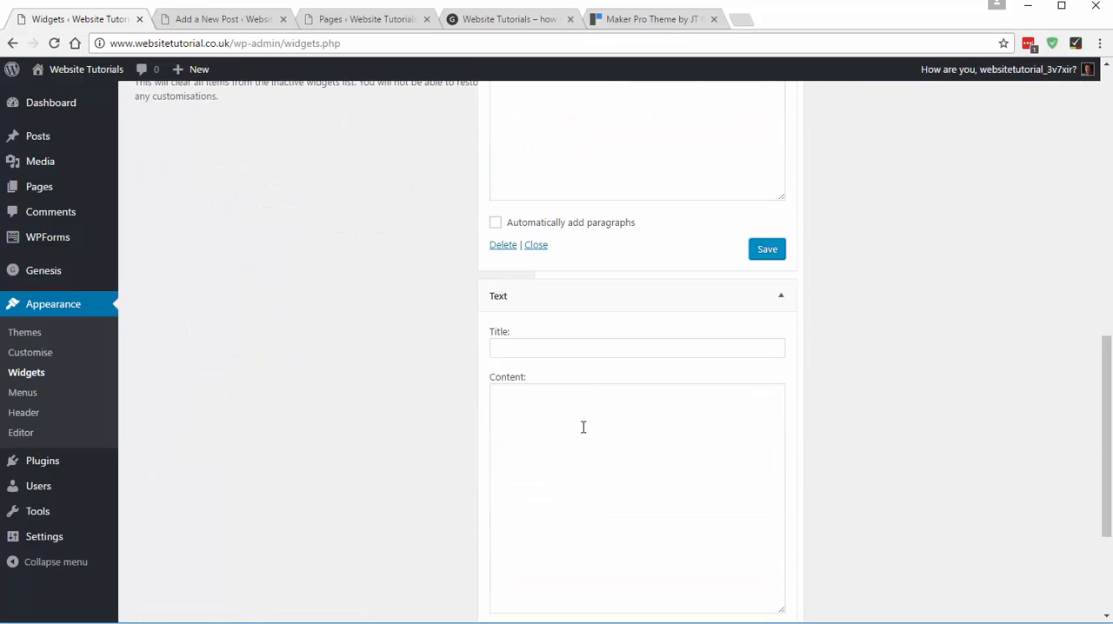
pyautogui.click(584, 427)
pyautogui.hotkey('ctrl', 'v')
pyautogui.scroll(-2, 808, 465)
pyautogui.click(764, 513)
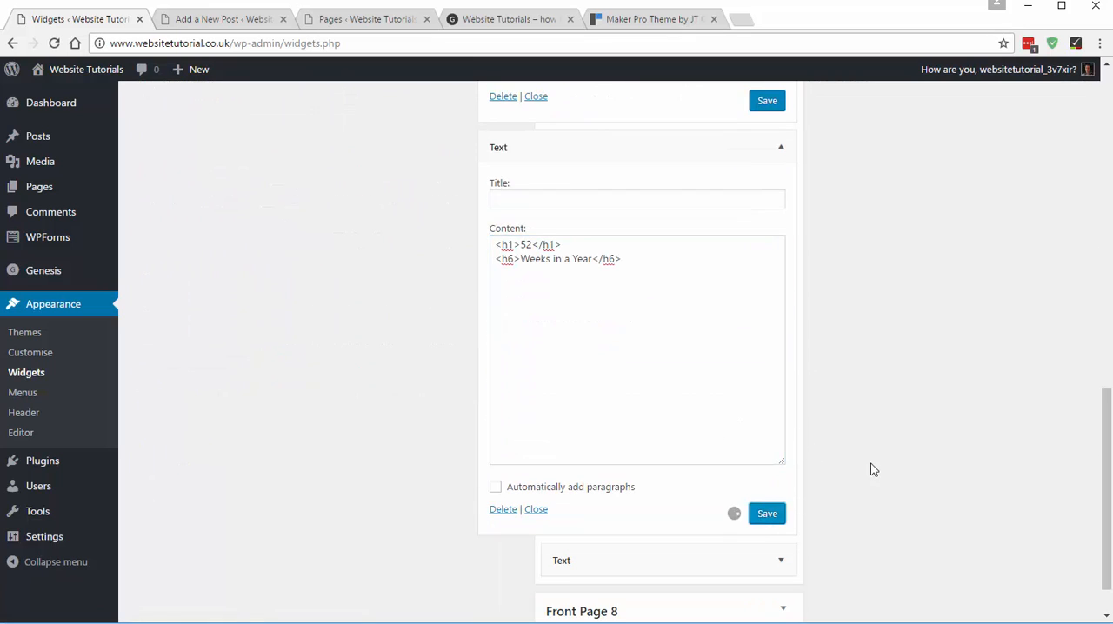
# - Paste the copied 52 / Weeks in a Year markup into the fourth Front Page 7 Text widget and save it
pyautogui.scroll(-1, 872, 467)
pyautogui.click(589, 505)
pyautogui.scroll(-3, 806, 415)
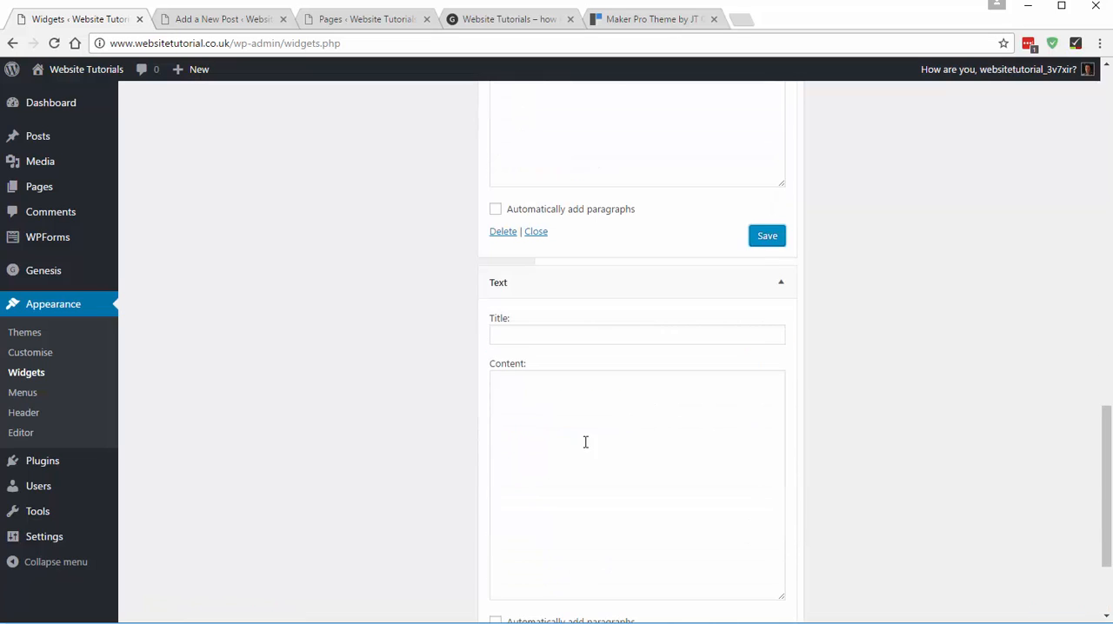
pyautogui.click(586, 442)
pyautogui.hotkey('ctrl', 'v')
pyautogui.scroll(-3, 783, 435)
pyautogui.click(767, 499)
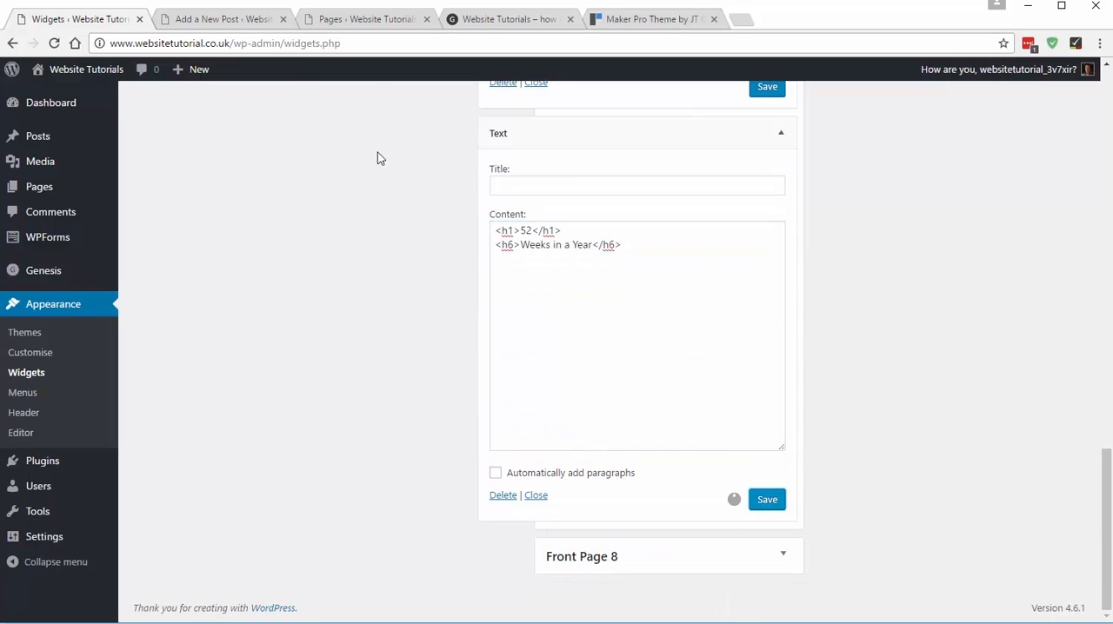
# - Reload the home page and check the layout of the four number columns
pyautogui.click(491, 21)
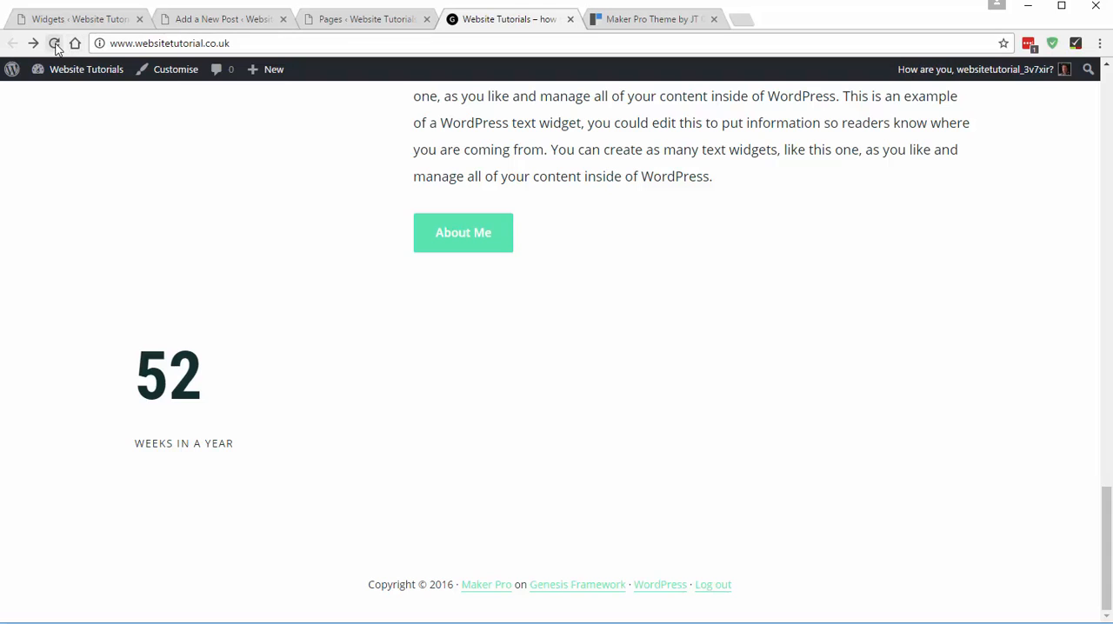
pyautogui.click(54, 43)
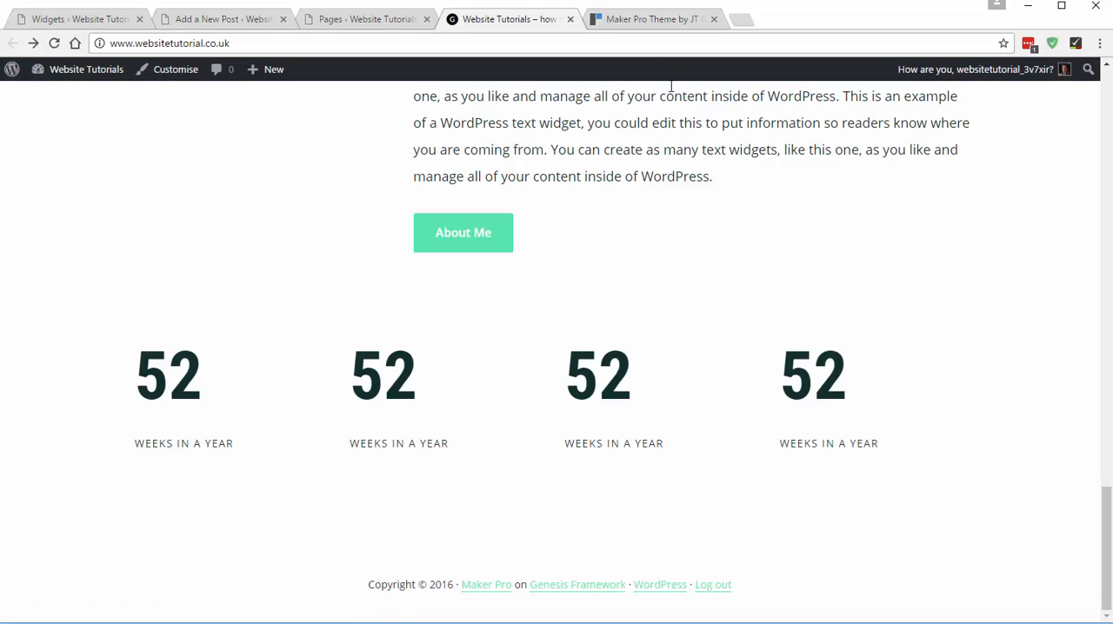
pyautogui.scroll(1, 616, 240)
# - Following the demo's second column, change the second Front Page 7 widget to 07 with the caption "Days in a Week" and save it
pyautogui.click(611, 20)
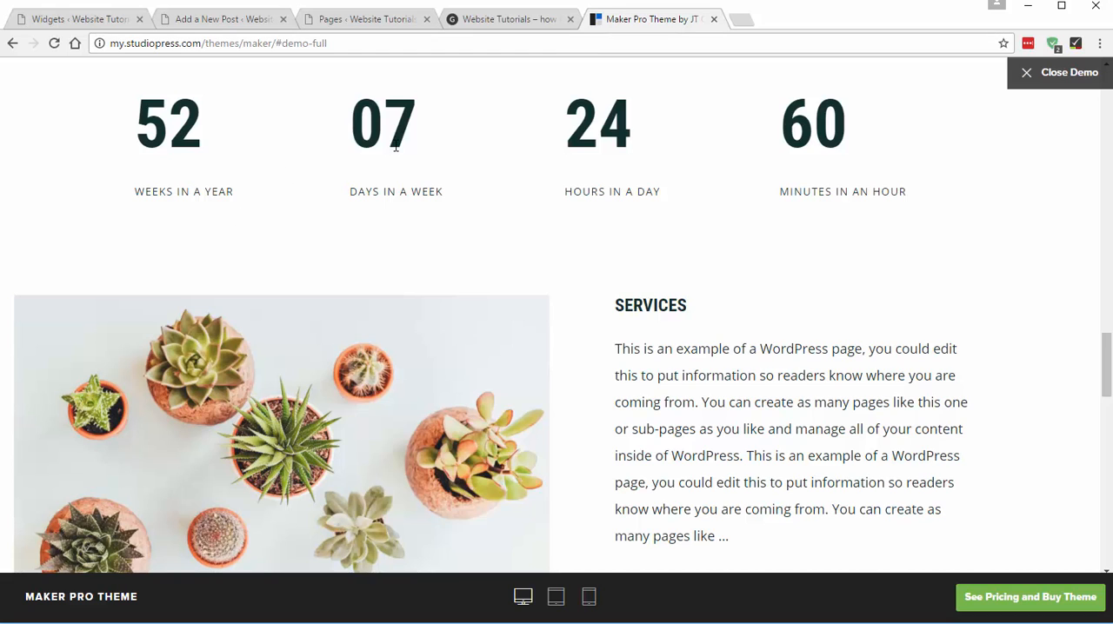
pyautogui.click(93, 24)
pyautogui.scroll(-4, 615, 330)
pyautogui.scroll(2, 556, 283)
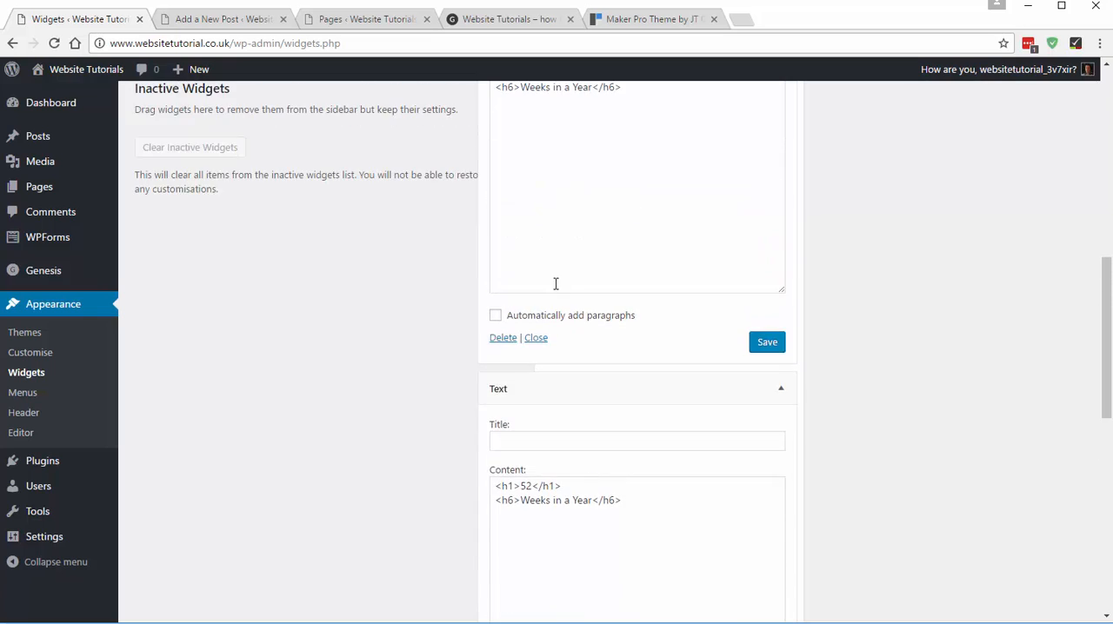
pyautogui.scroll(2, 555, 283)
pyautogui.doubleClick(526, 221)
pyautogui.write('07')
pyautogui.moveTo(521, 235); pyautogui.dragTo(596, 234)
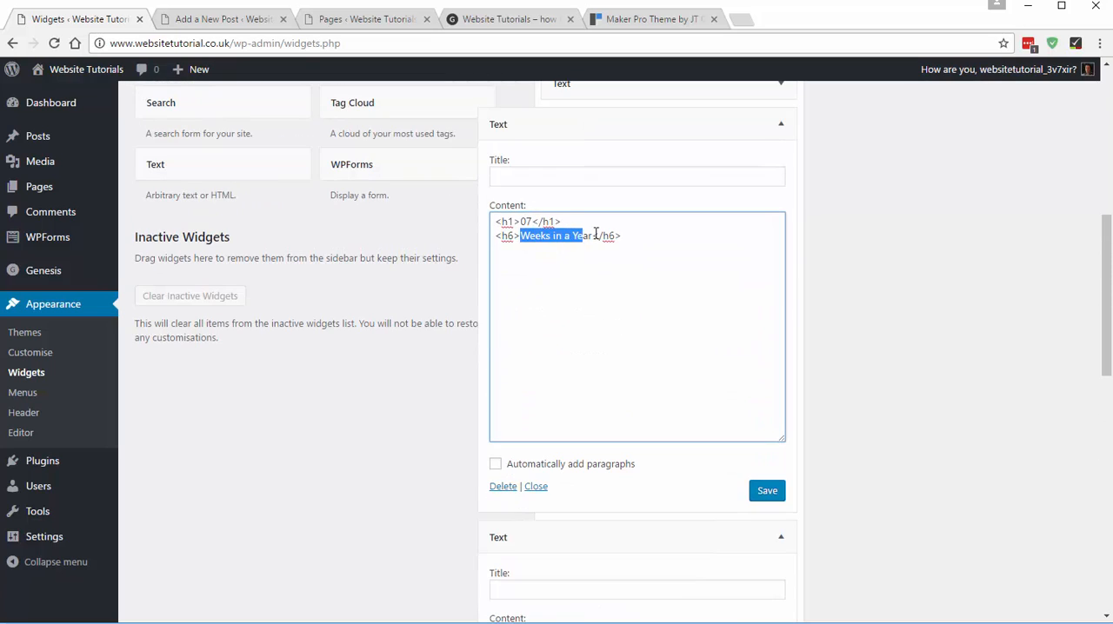
pyautogui.write('Days in a ')
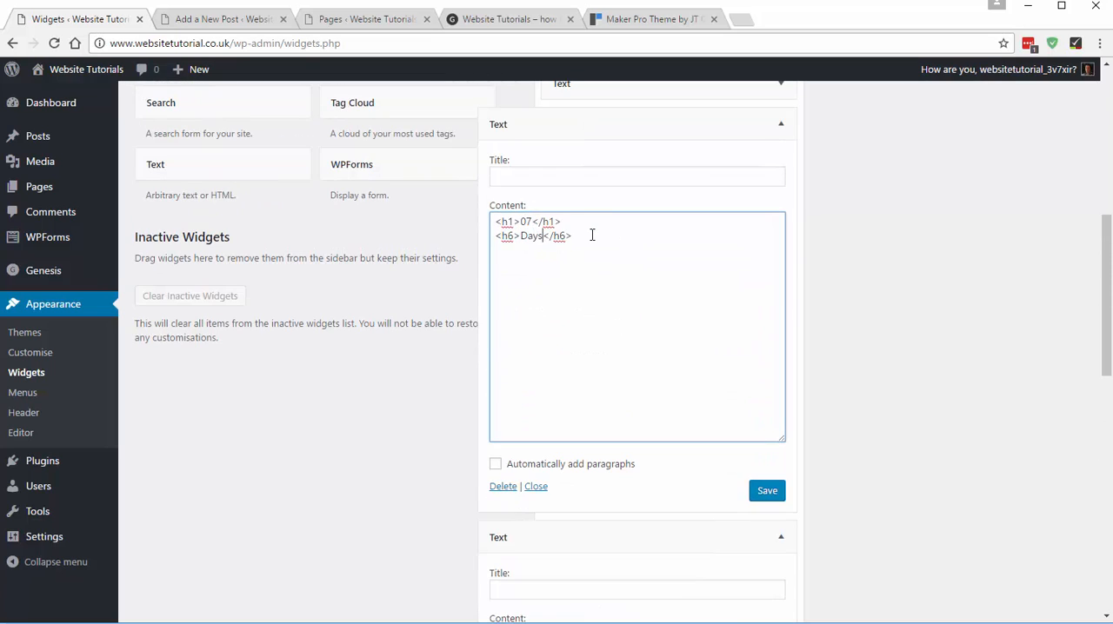
pyautogui.write('Week')
pyautogui.scroll(-1, 760, 469)
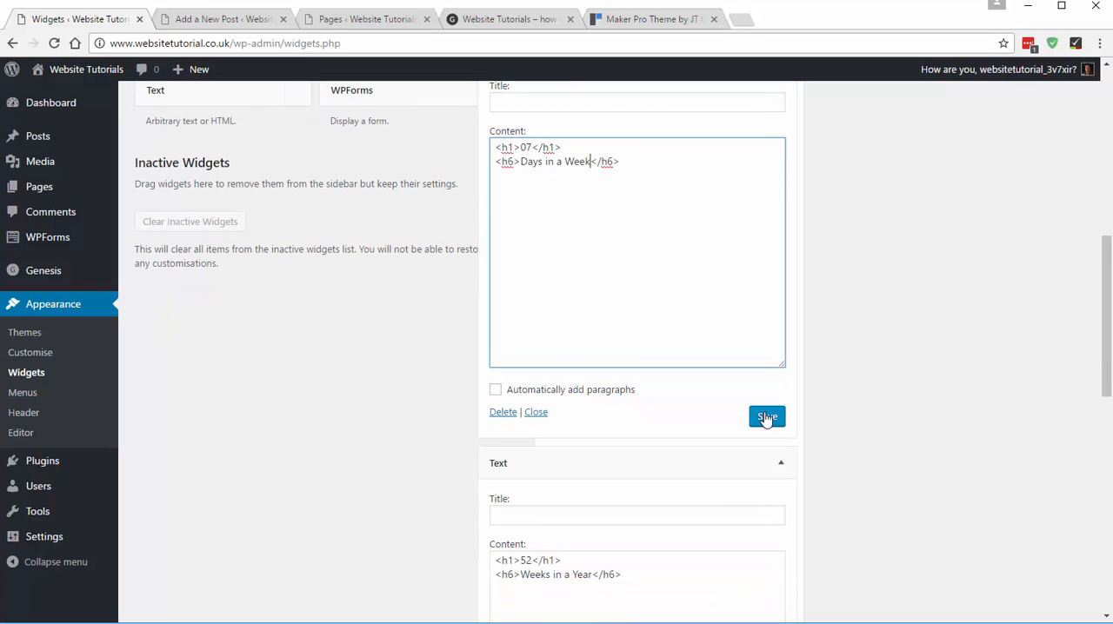
pyautogui.click(765, 417)
# - Following the demo's third column, change the third Front Page 7 widget to 24 with the caption "Hours in a Day" and save it
pyautogui.scroll(-1, 913, 412)
pyautogui.scroll(-1, 913, 411)
pyautogui.click(645, 18)
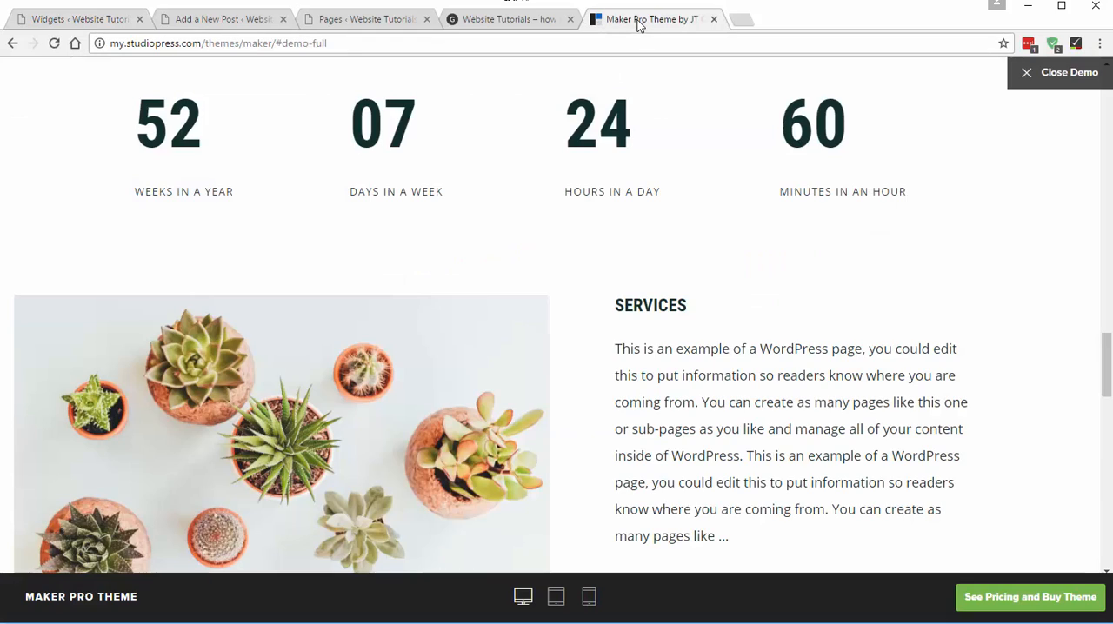
pyautogui.click(81, 19)
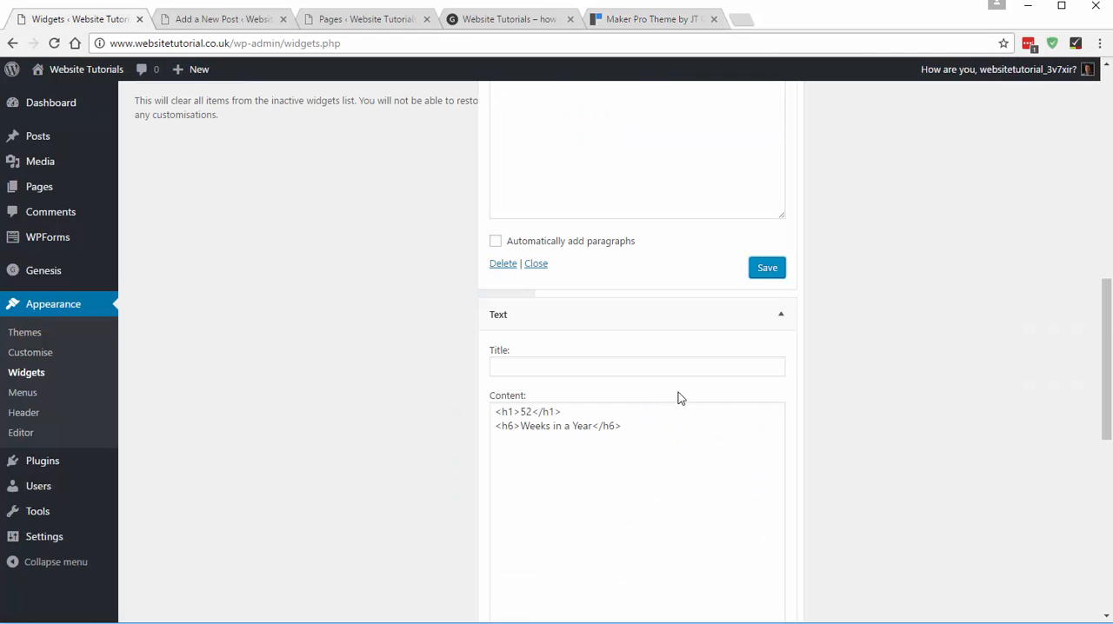
pyautogui.moveTo(524, 411); pyautogui.dragTo(597, 426)
pyautogui.write('24</h1> <h6>')
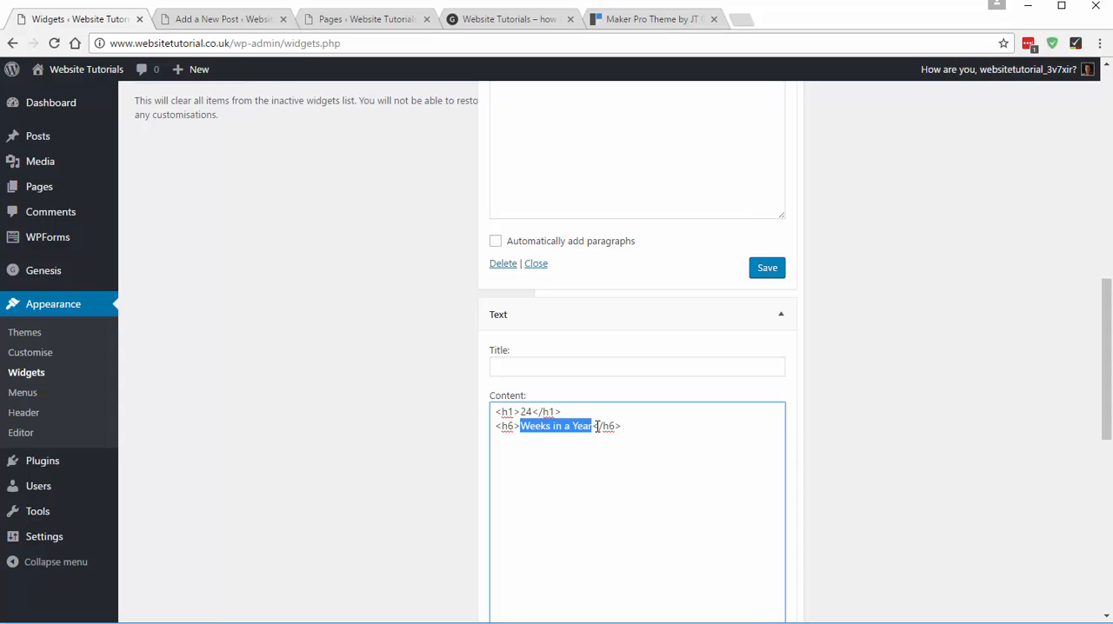
pyautogui.write('Hours in a')
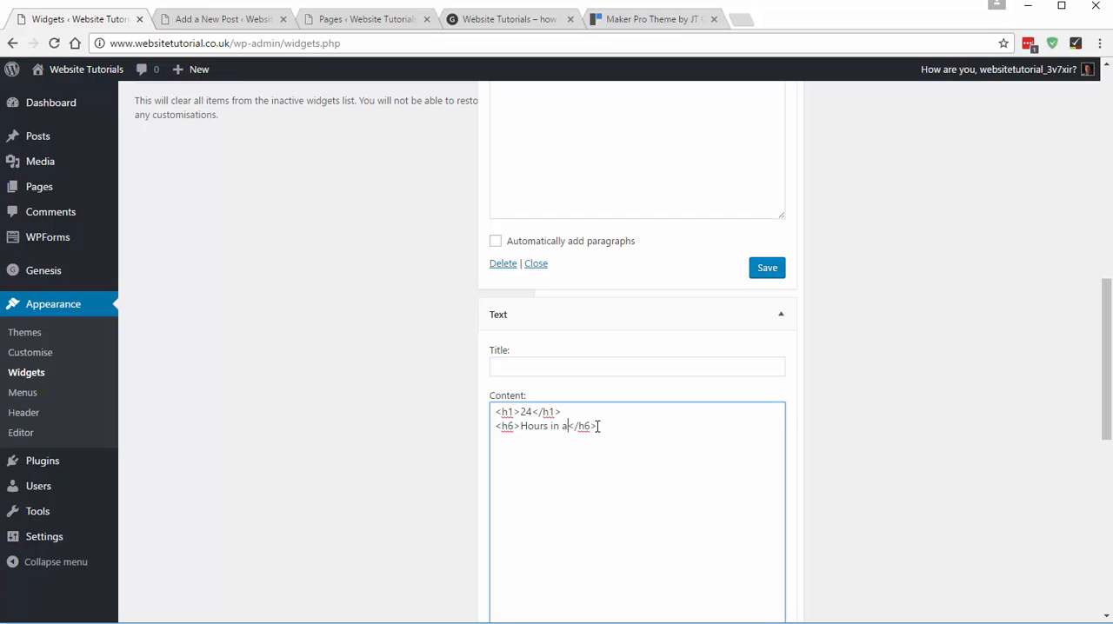
pyautogui.write(' Day')
pyautogui.scroll(-2, 644, 399)
pyautogui.click(766, 532)
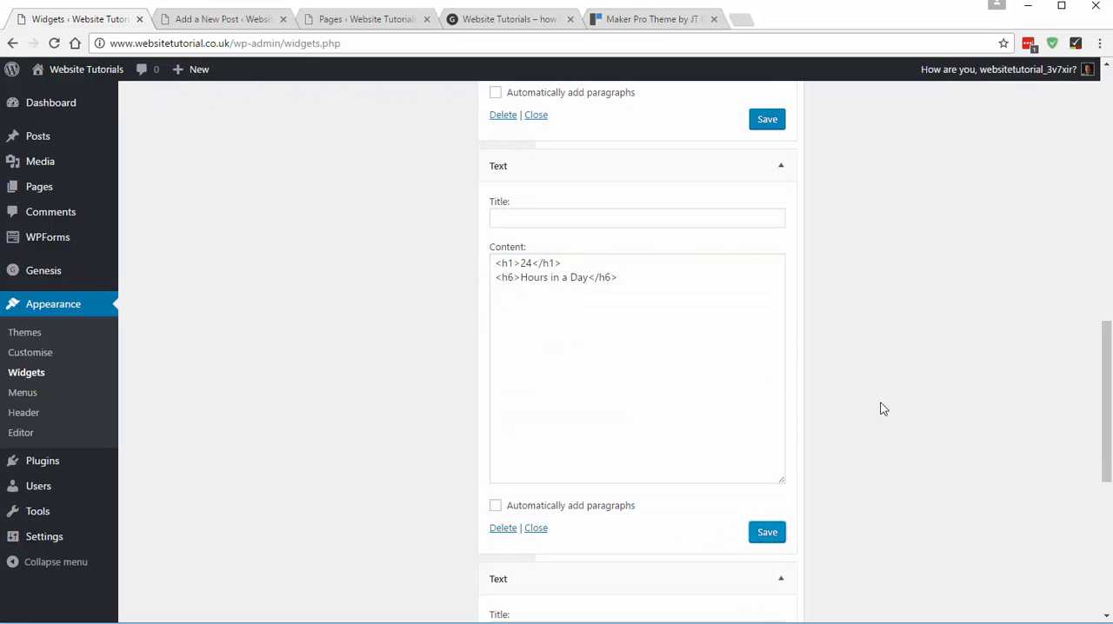
# - Following the demo's fourth column, change the fourth Front Page 7 widget to 60 with the caption "Minutes in an Hour" and save it
pyautogui.scroll(-4, 880, 404)
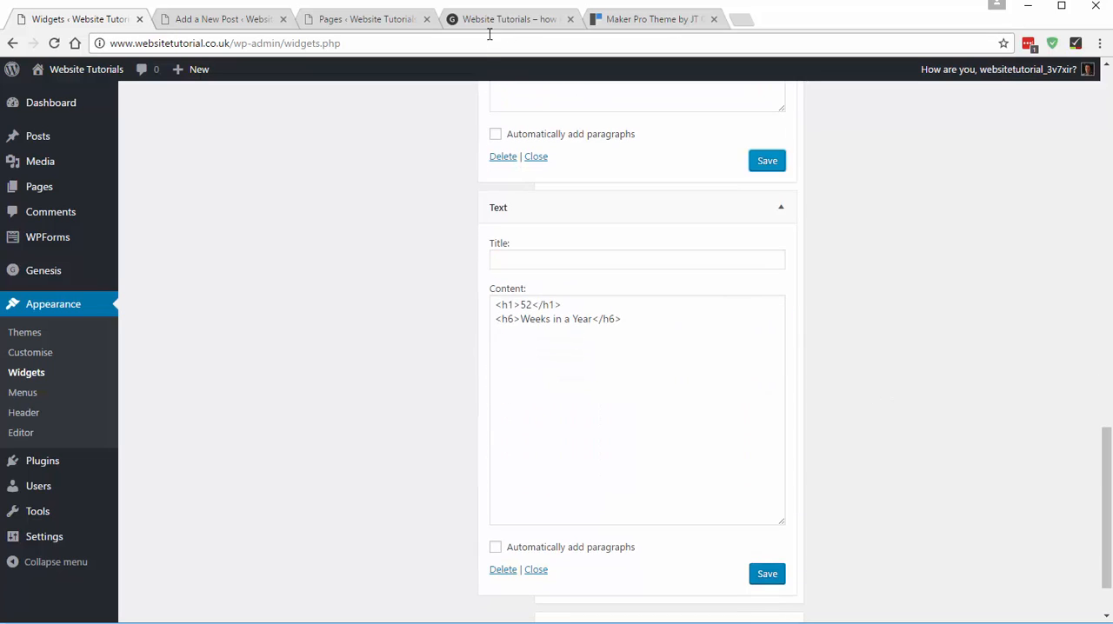
pyautogui.click(606, 17)
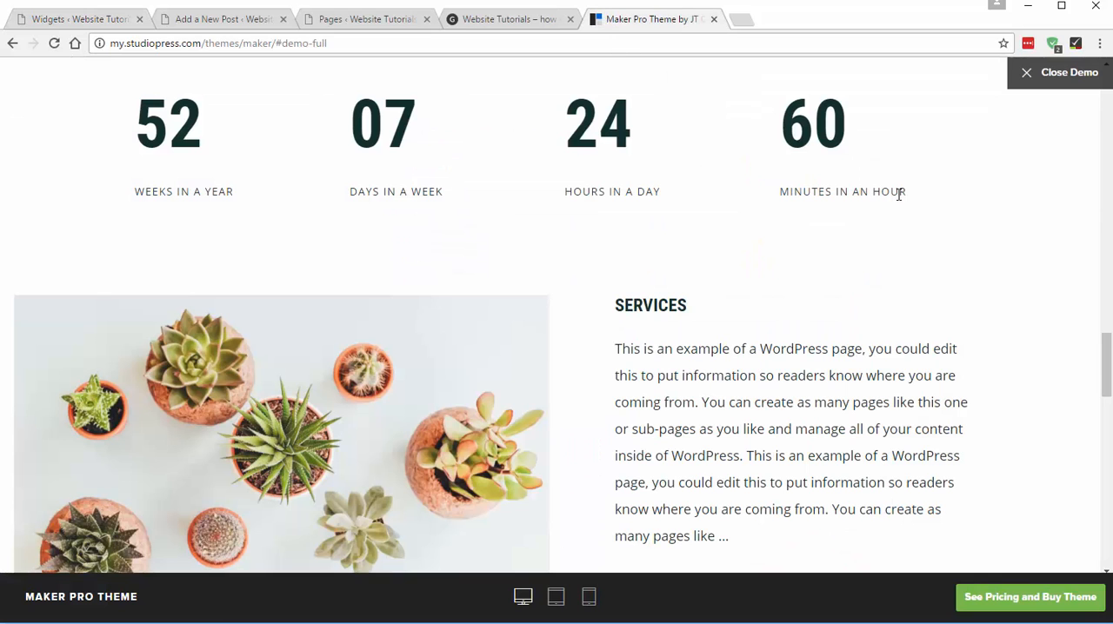
pyautogui.click(100, 17)
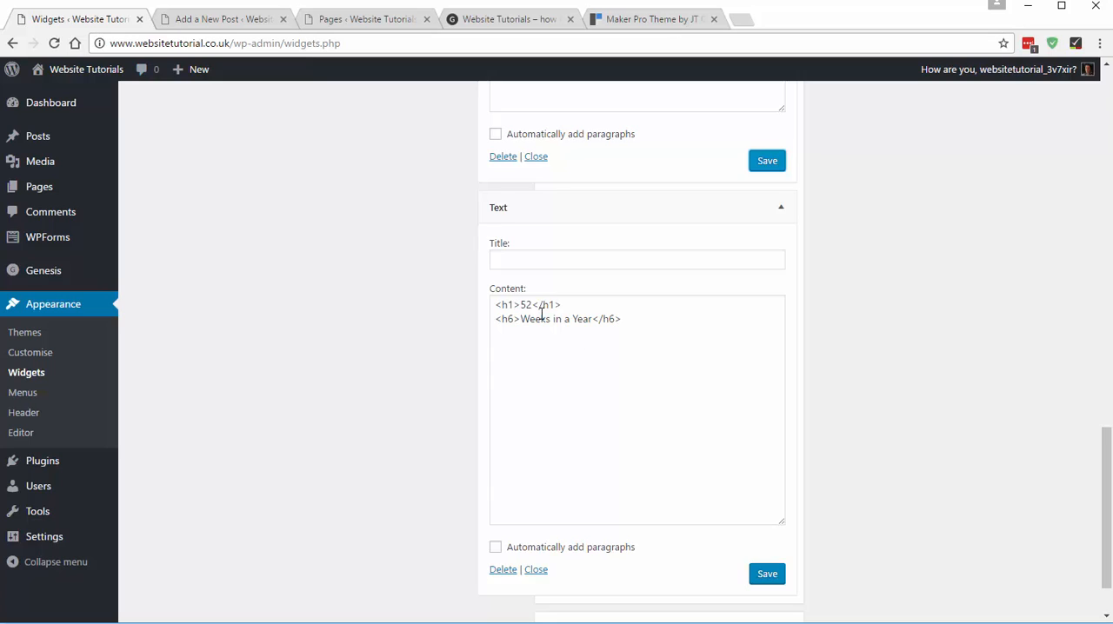
pyautogui.moveTo(533, 306); pyautogui.dragTo(590, 318)
pyautogui.write('60</h1> <h6>')
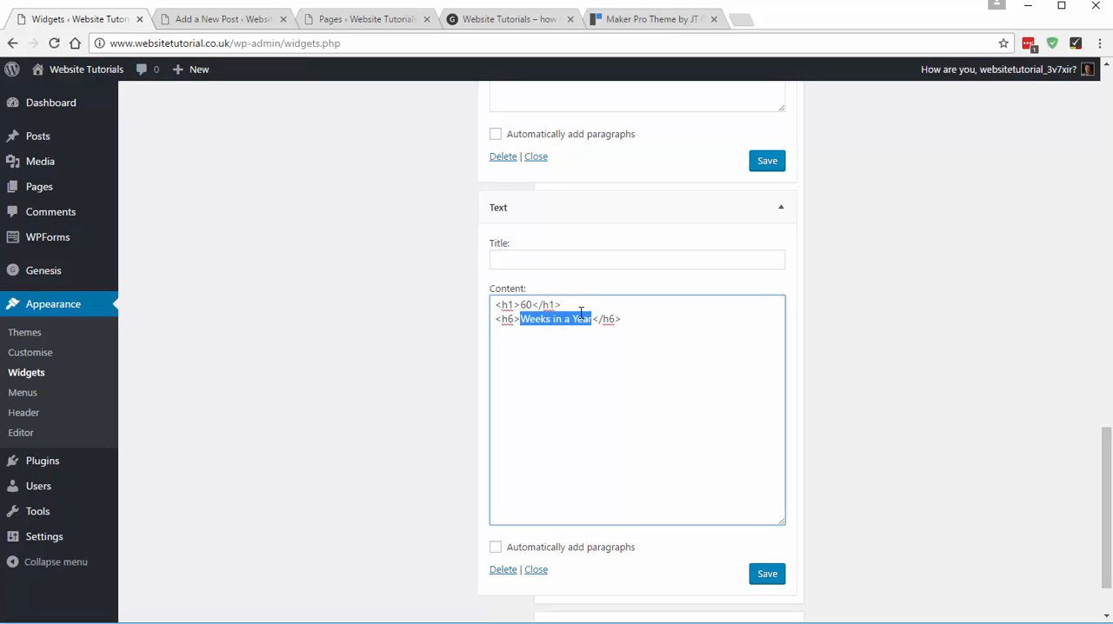
pyautogui.write('Minutes in an Hour')
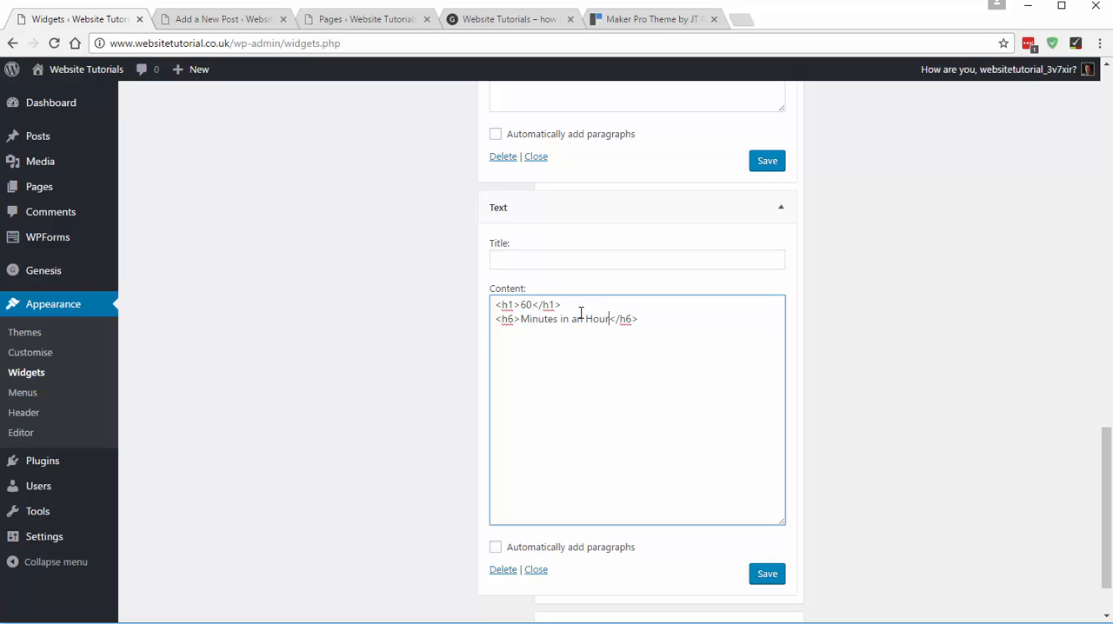
pyautogui.click(770, 576)
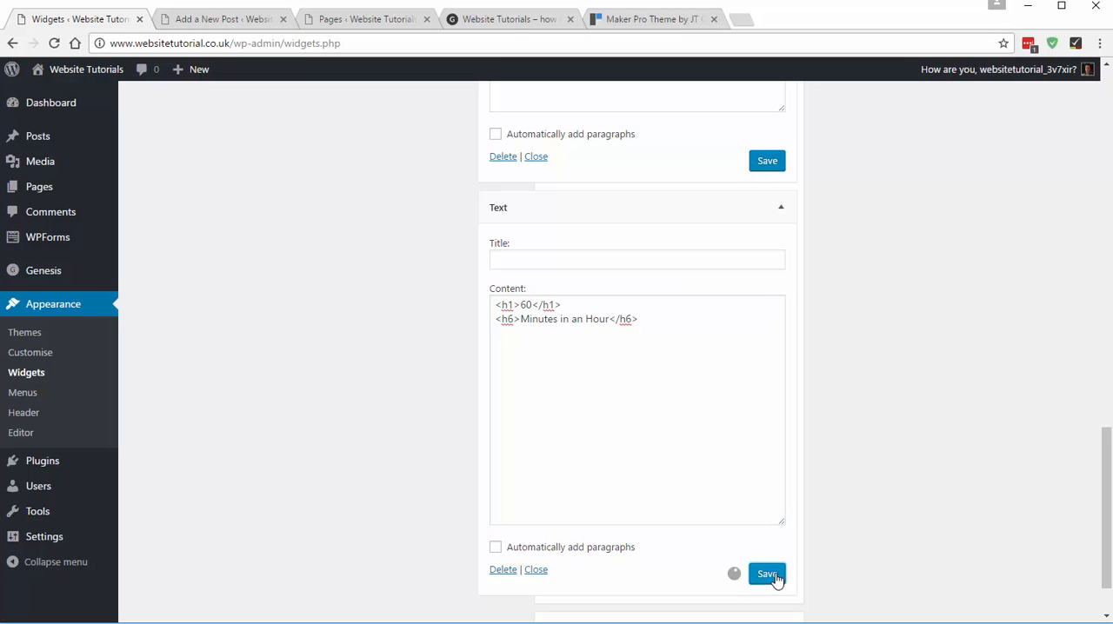
# - Reload the home page and compare its four number columns with the demo's
pyautogui.click(511, 26)
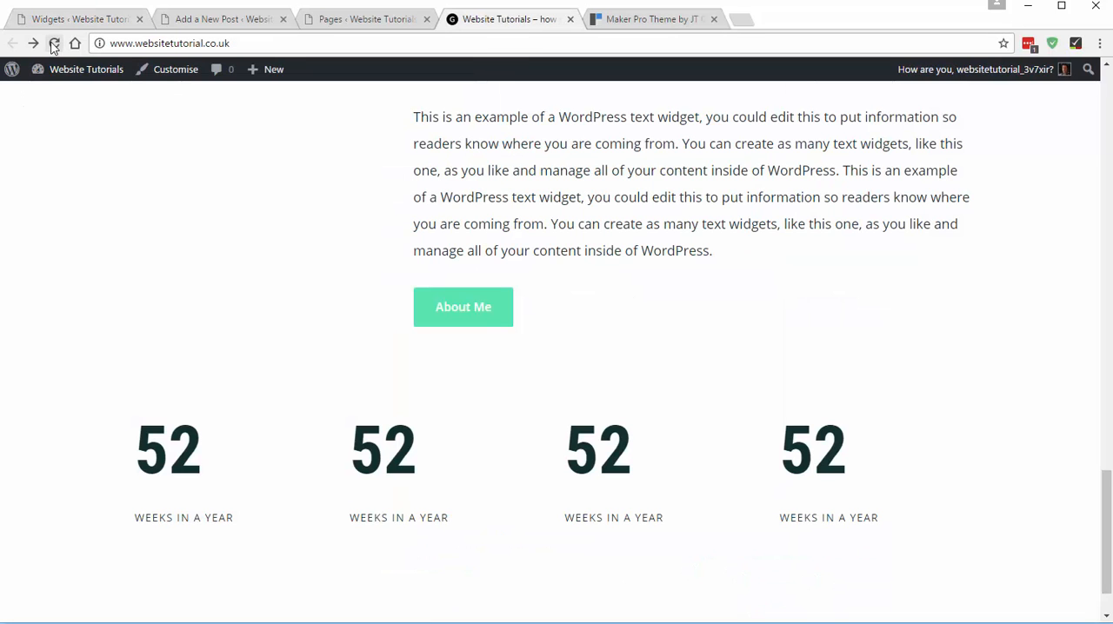
pyautogui.click(54, 43)
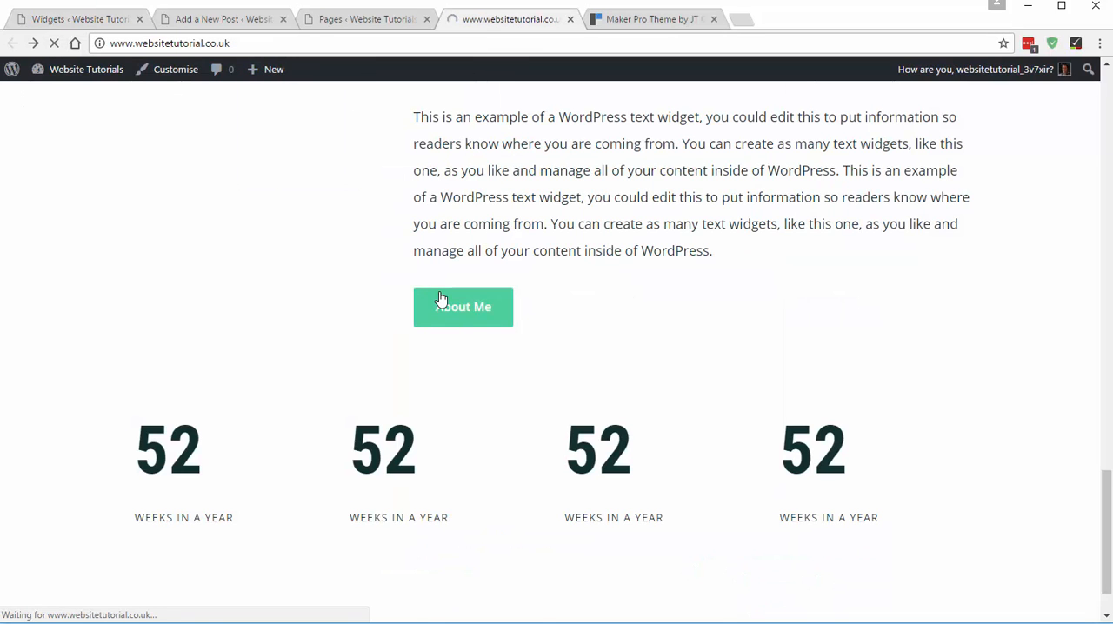
pyautogui.click(622, 21)
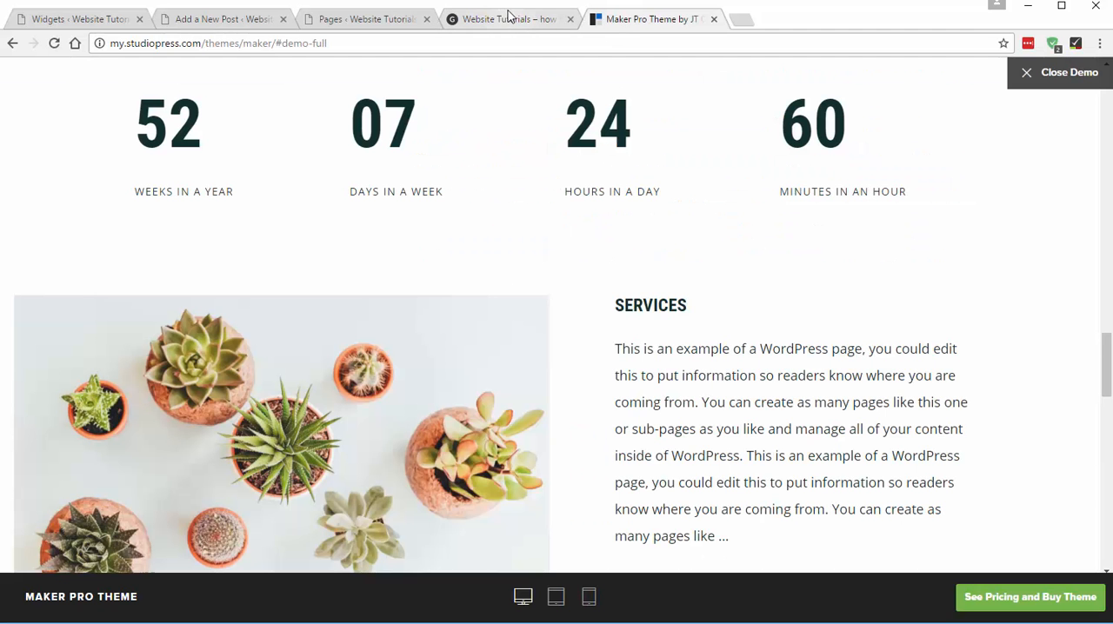
# - Examine the demo's Services section and the page it links to, and return to the demo's home page
pyautogui.scroll(-2, 558, 247)
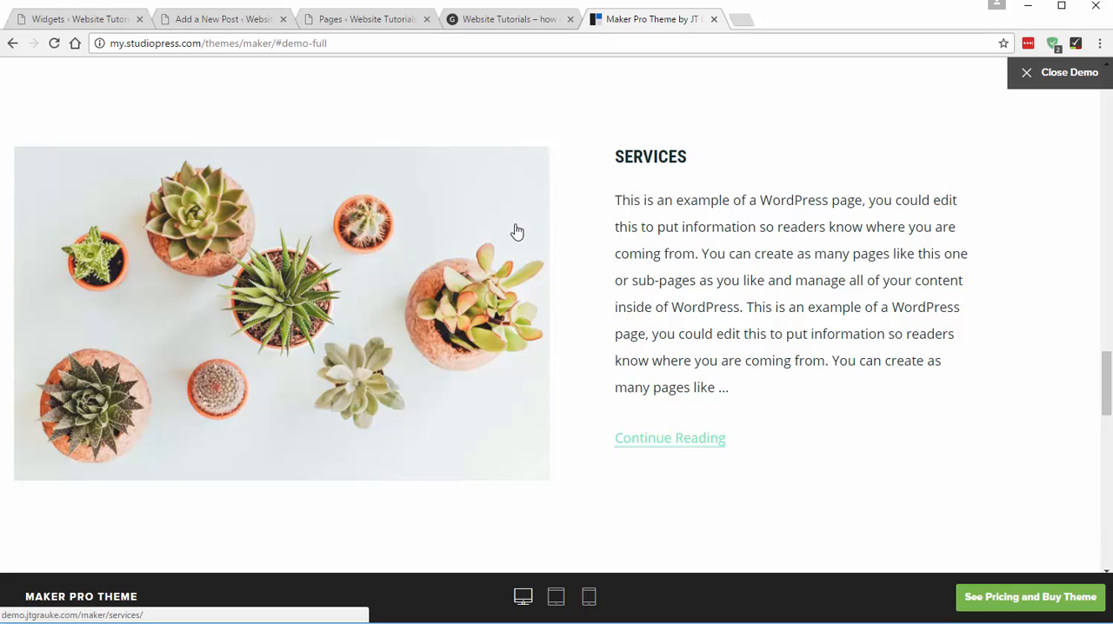
pyautogui.click(652, 162)
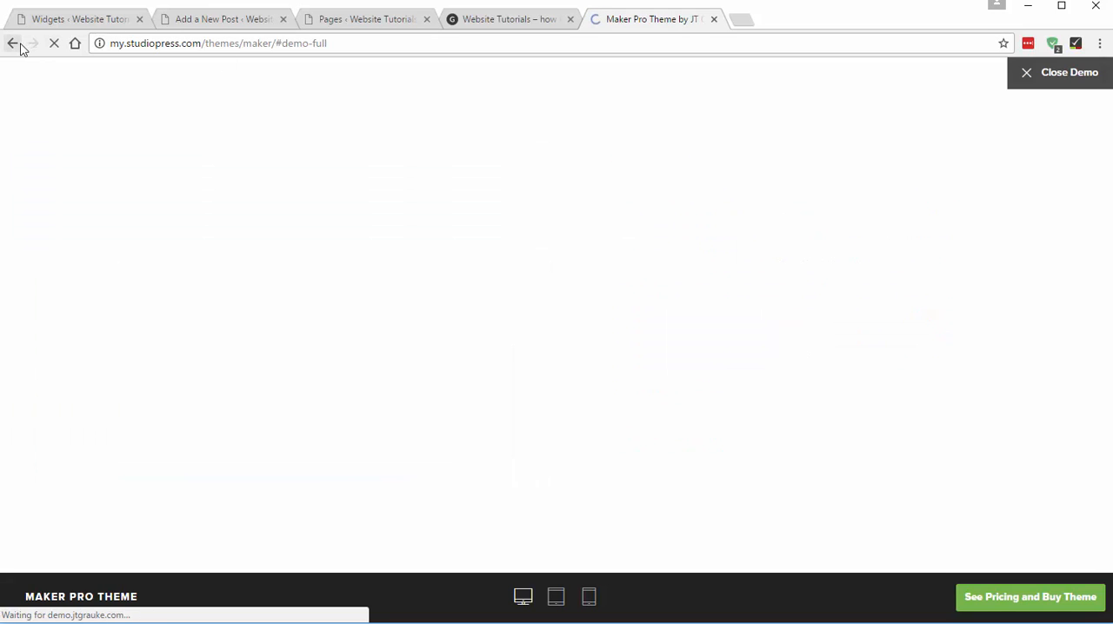
pyautogui.scroll(-3, 504, 343)
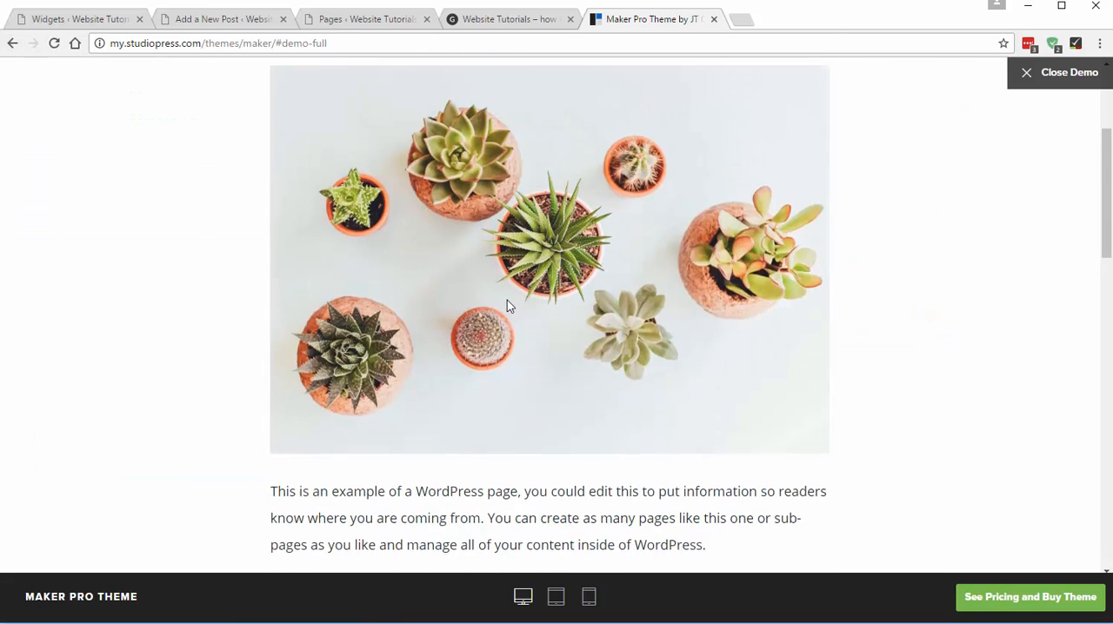
pyautogui.scroll(3, 507, 302)
pyautogui.click(12, 44)
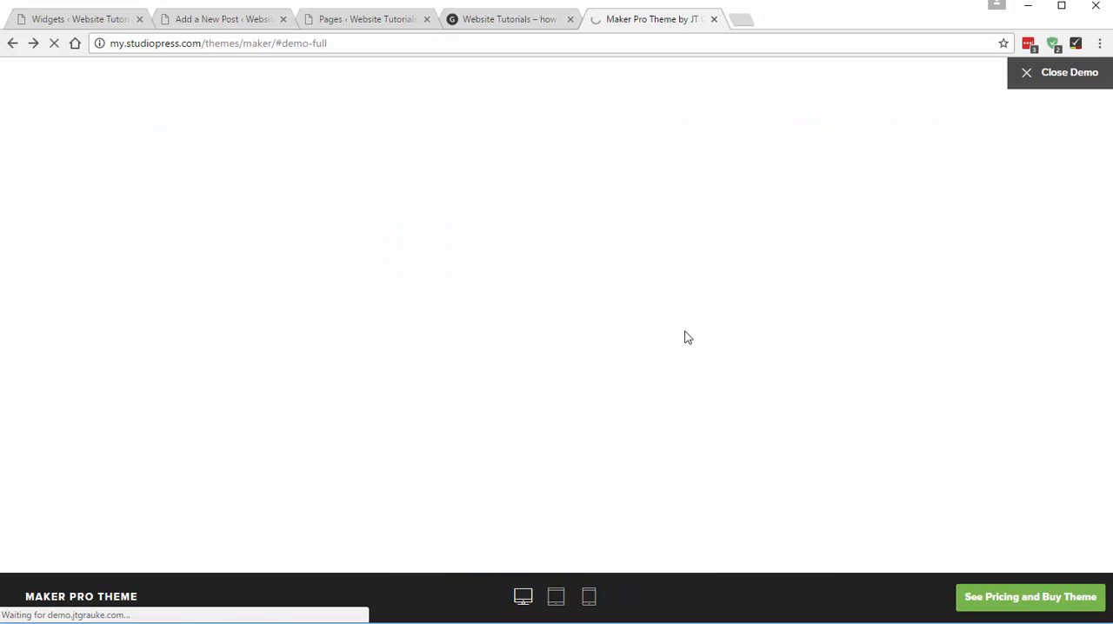
# - Add a new page titled "Services" and place the cursor in its content
pyautogui.click(524, 15)
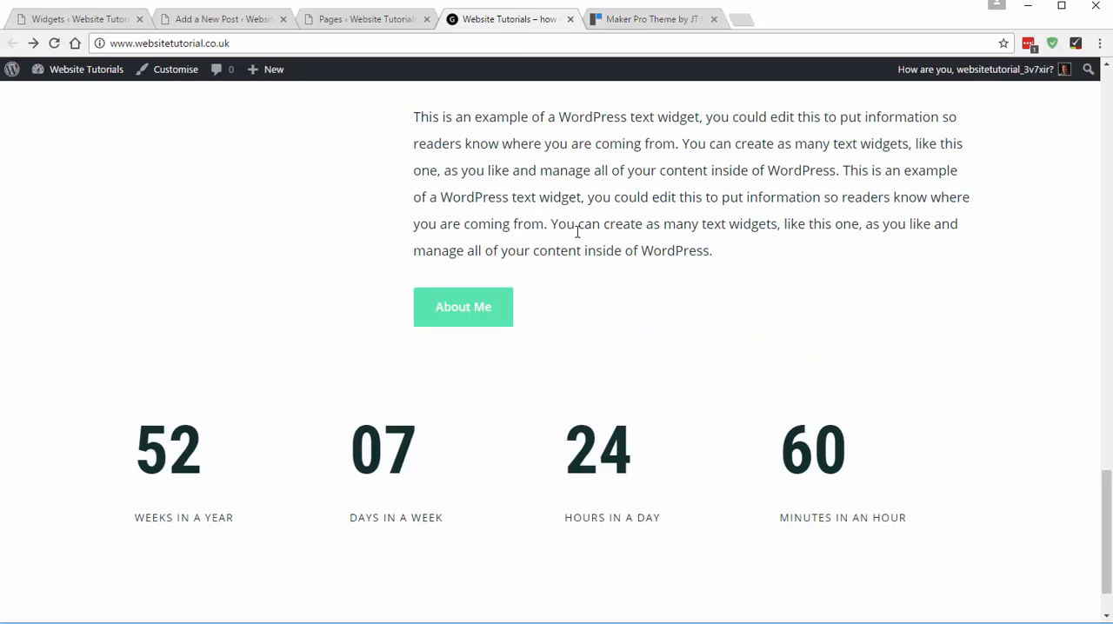
pyautogui.click(61, 21)
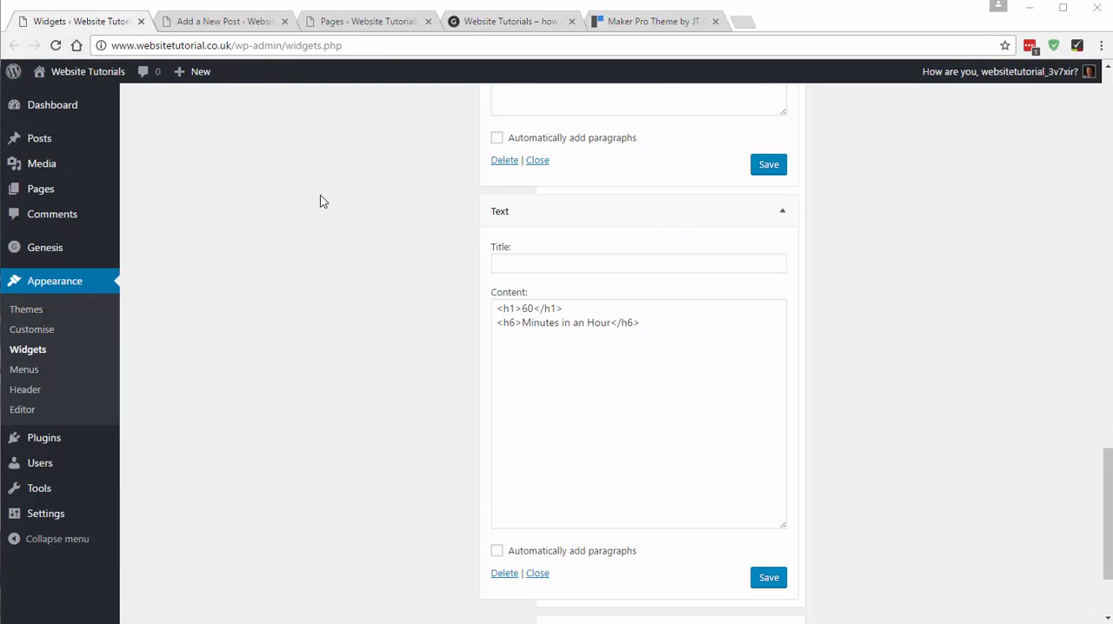
pyautogui.click(391, 19)
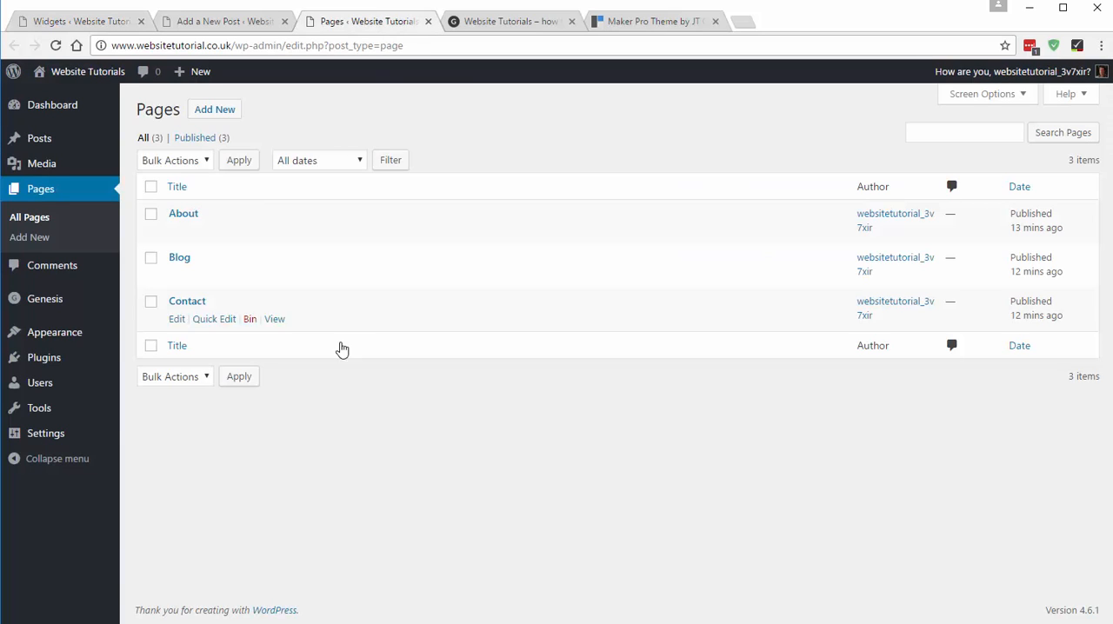
pyautogui.click(215, 111)
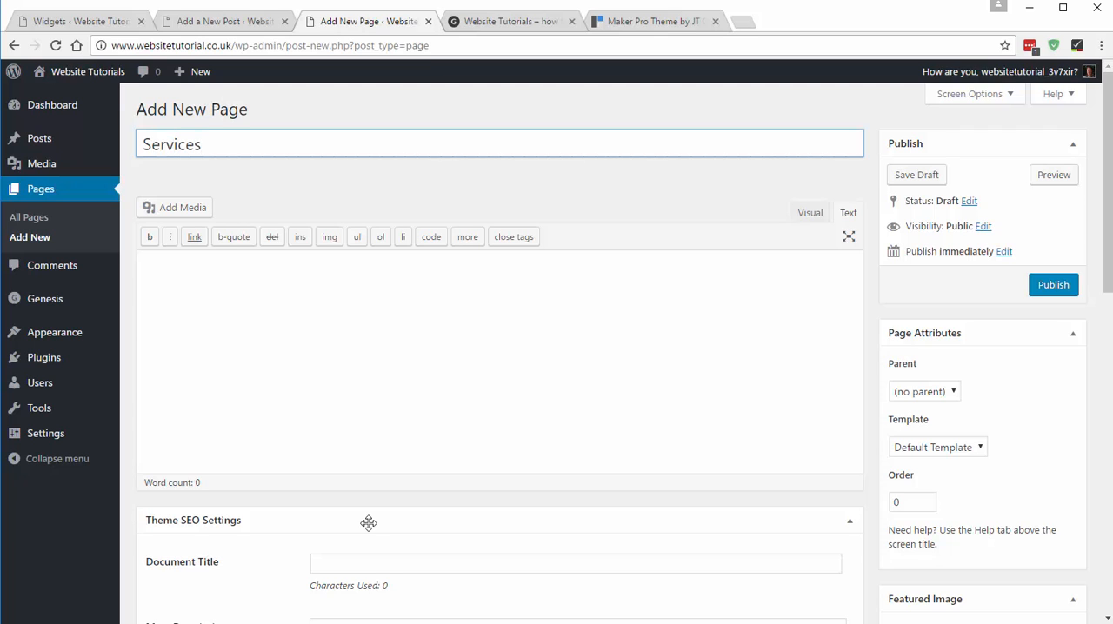
pyautogui.click(373, 410)
# - Copy the two example paragraphs above "Our Pricing" on the demo's Services page into the new Services page's content
pyautogui.click(645, 21)
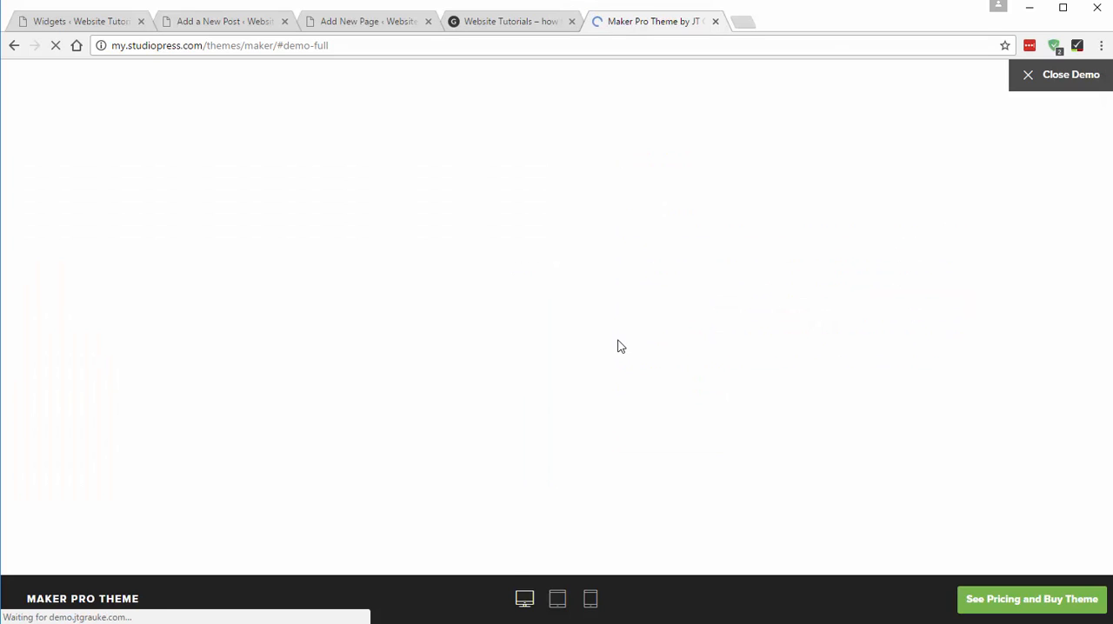
pyautogui.scroll(-4, 563, 322)
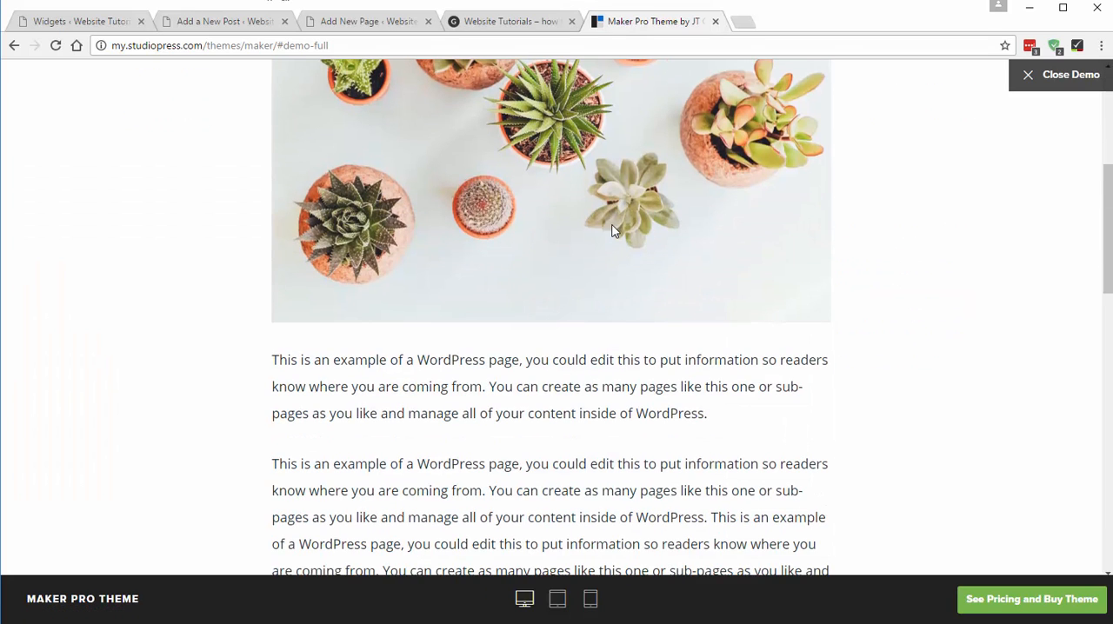
pyautogui.scroll(1, 614, 230)
pyautogui.scroll(-3, 489, 187)
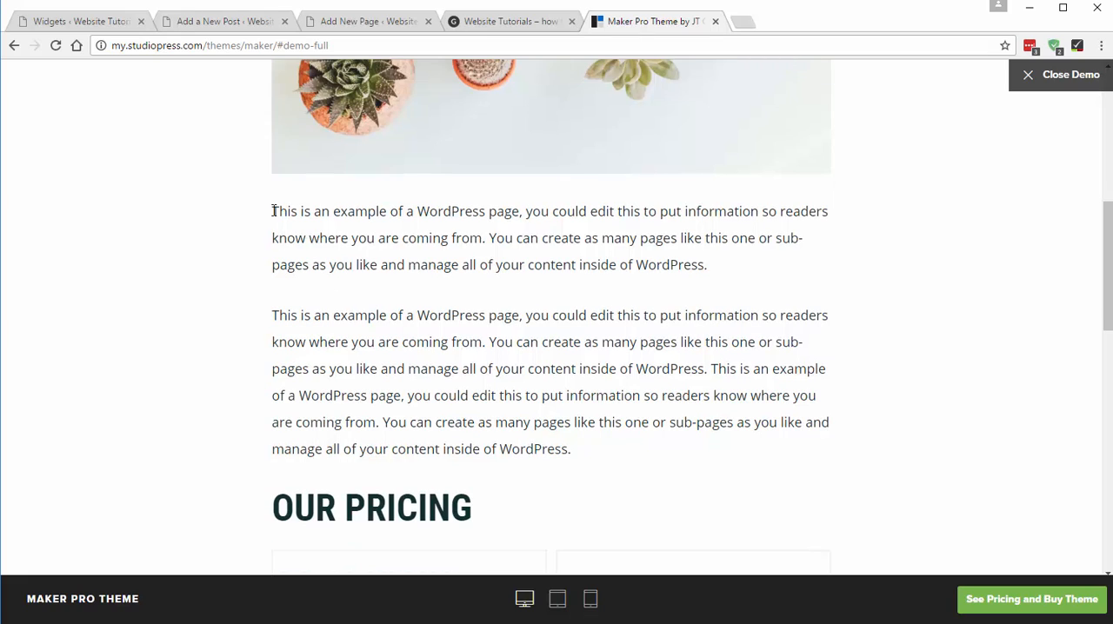
pyautogui.moveTo(274, 209); pyautogui.dragTo(603, 451)
pyautogui.hotkey('ctrl', 'c')
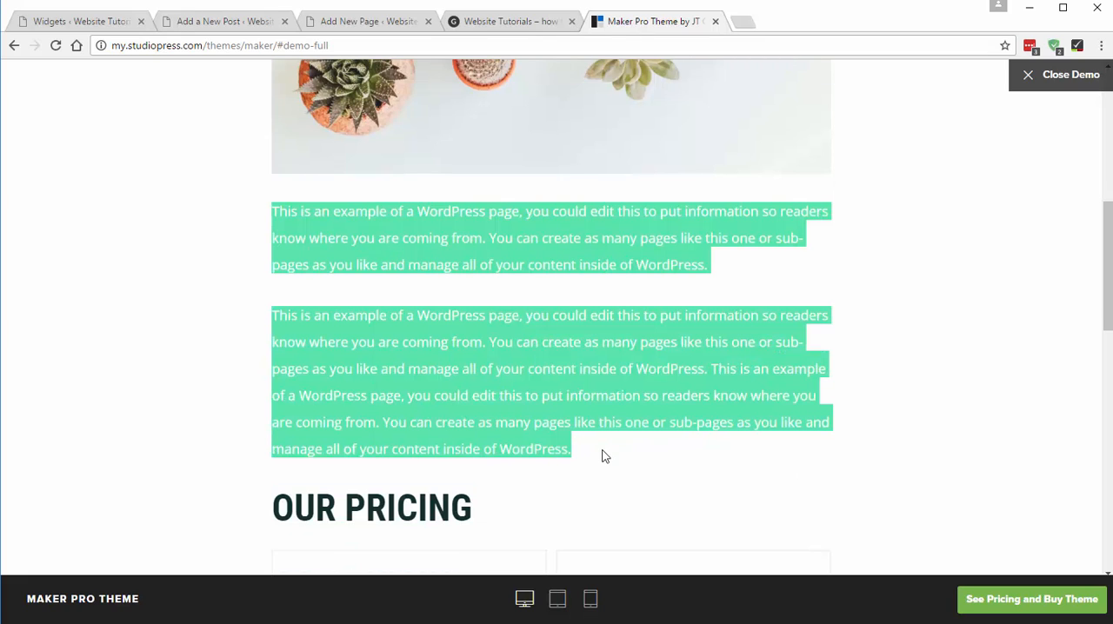
pyautogui.scroll(-8, 502, 387)
pyautogui.scroll(5, 494, 426)
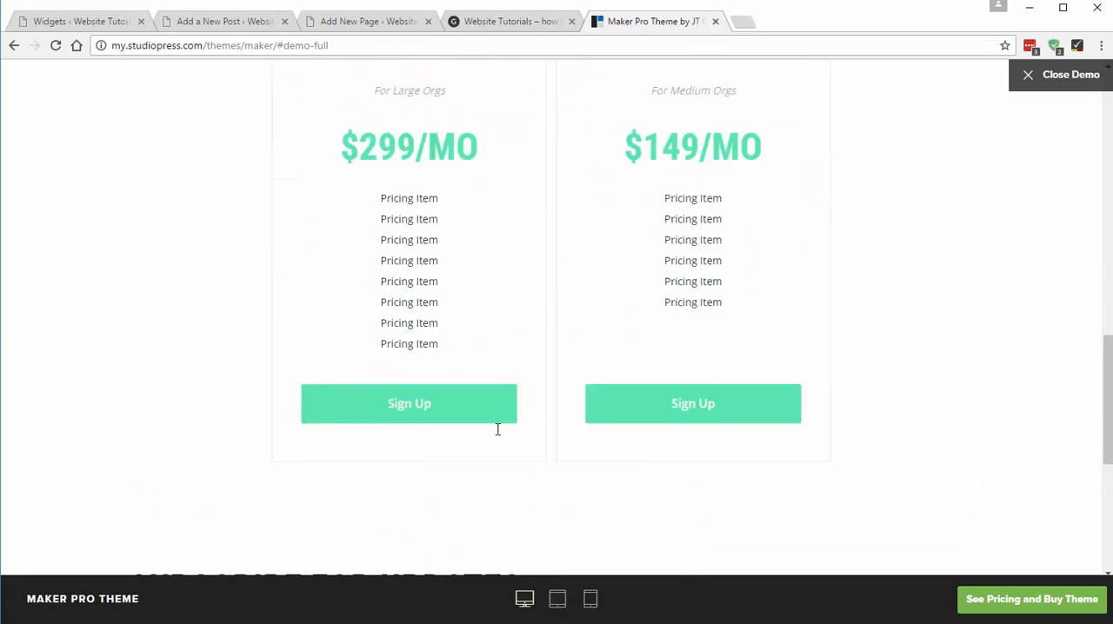
pyautogui.scroll(5, 362, 344)
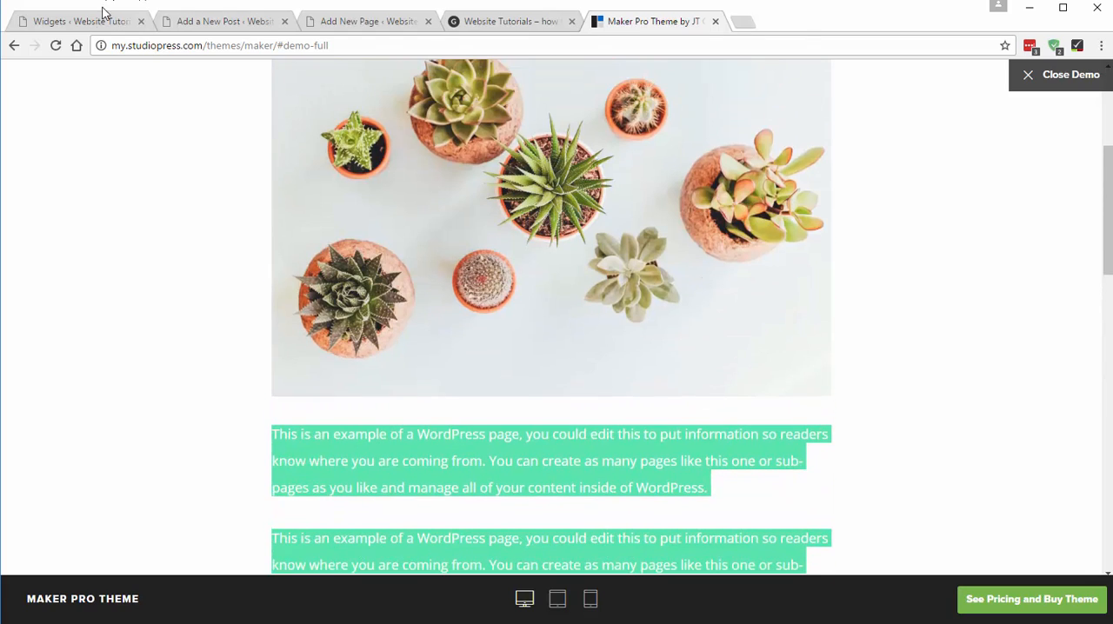
pyautogui.click(103, 20)
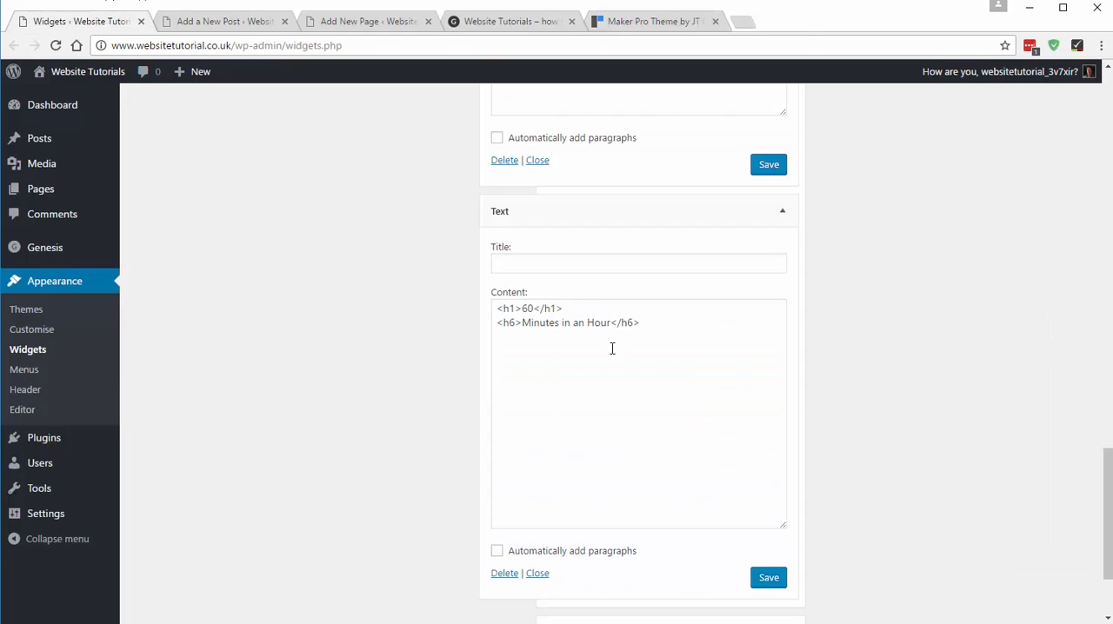
pyautogui.click(295, 21)
pyautogui.click(352, 22)
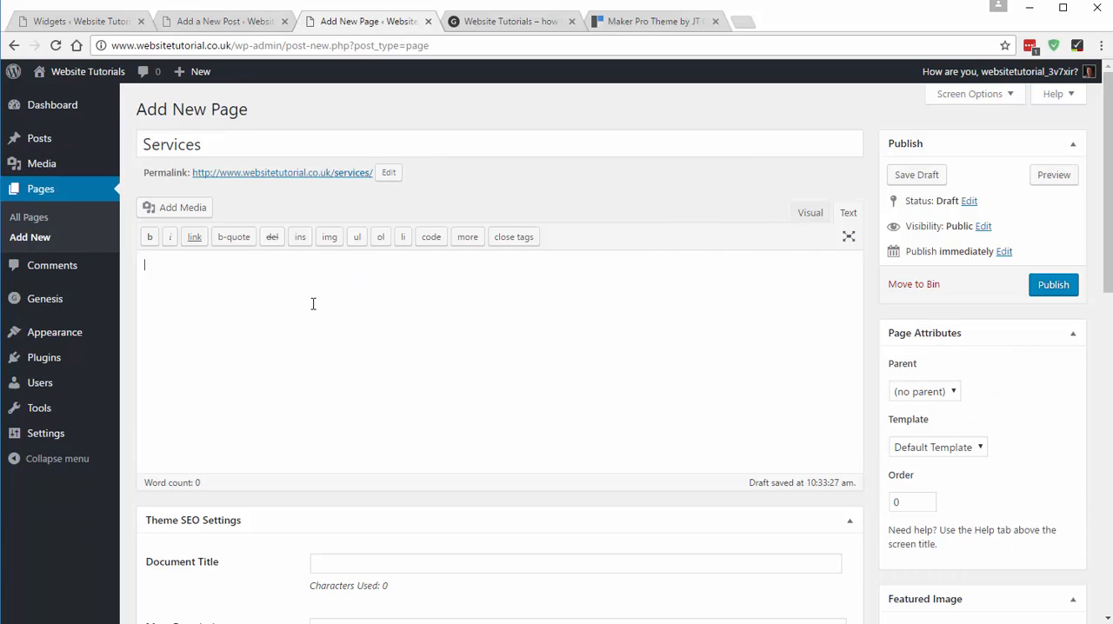
pyautogui.hotkey('ctrl', 'v')
# - Upload demo-12-800x500.jpg and insert it at full size on a new line above the Services page's text
pyautogui.click(145, 266)
pyautogui.press('Return')
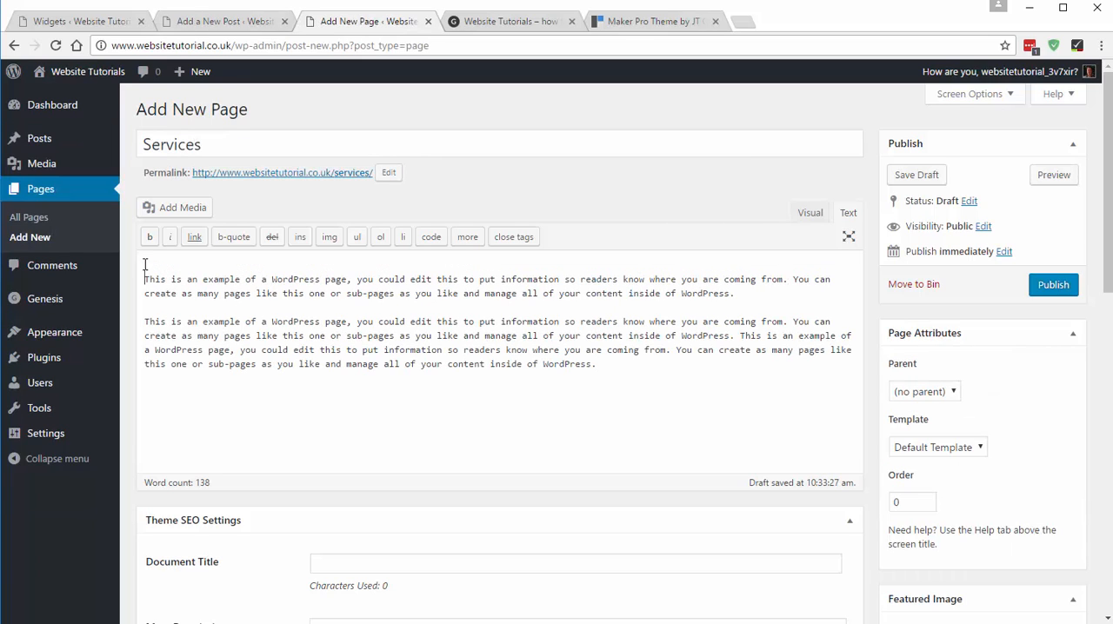
pyautogui.click(180, 211)
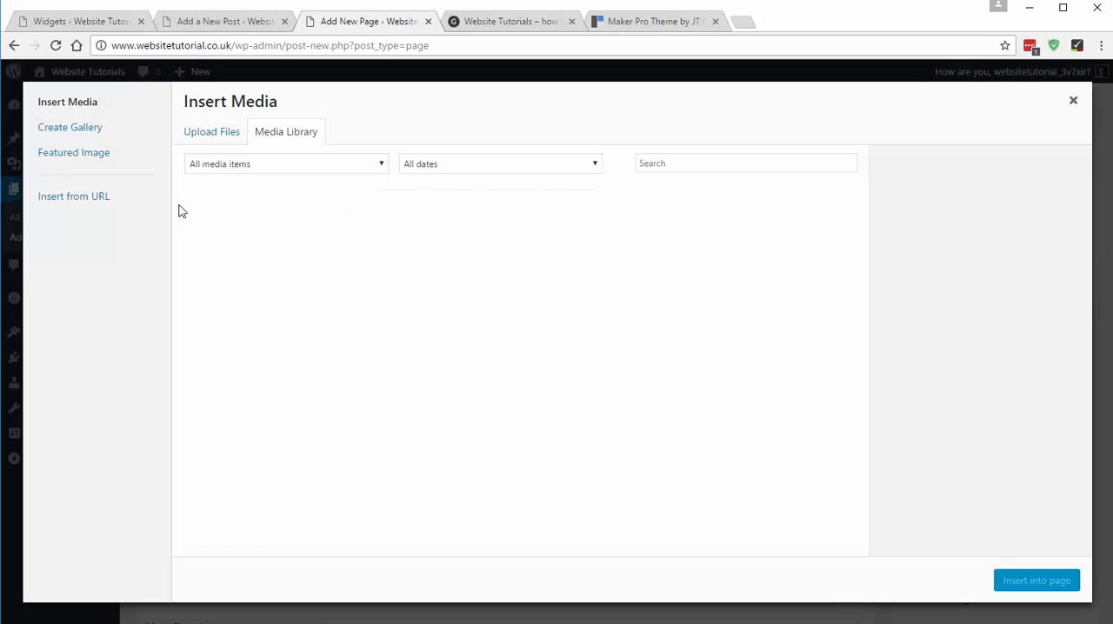
pyautogui.click(215, 136)
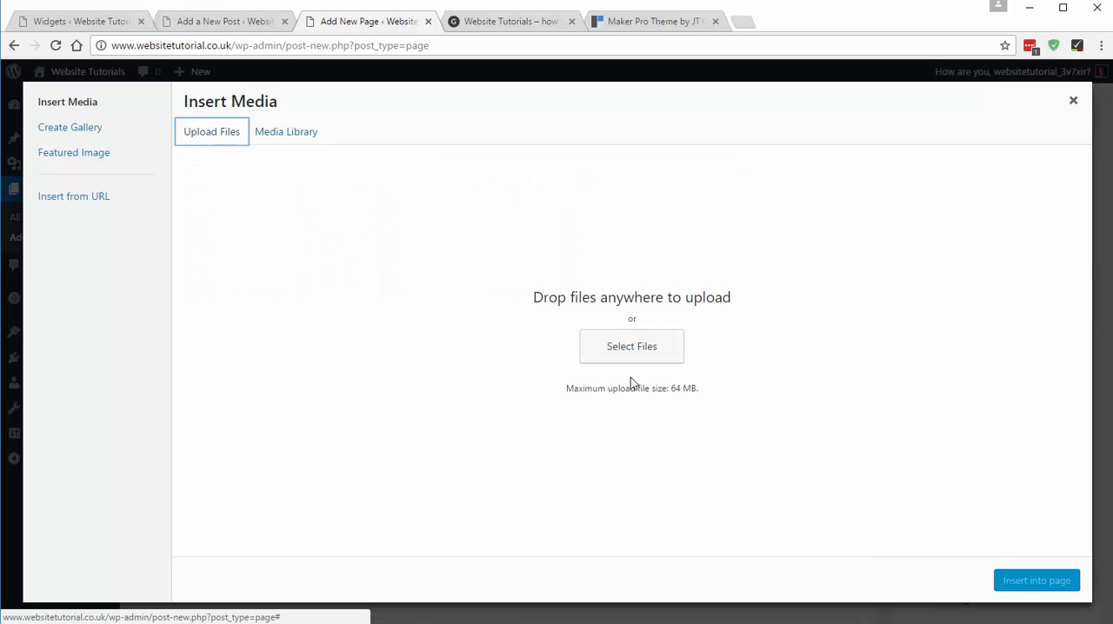
pyautogui.click(640, 353)
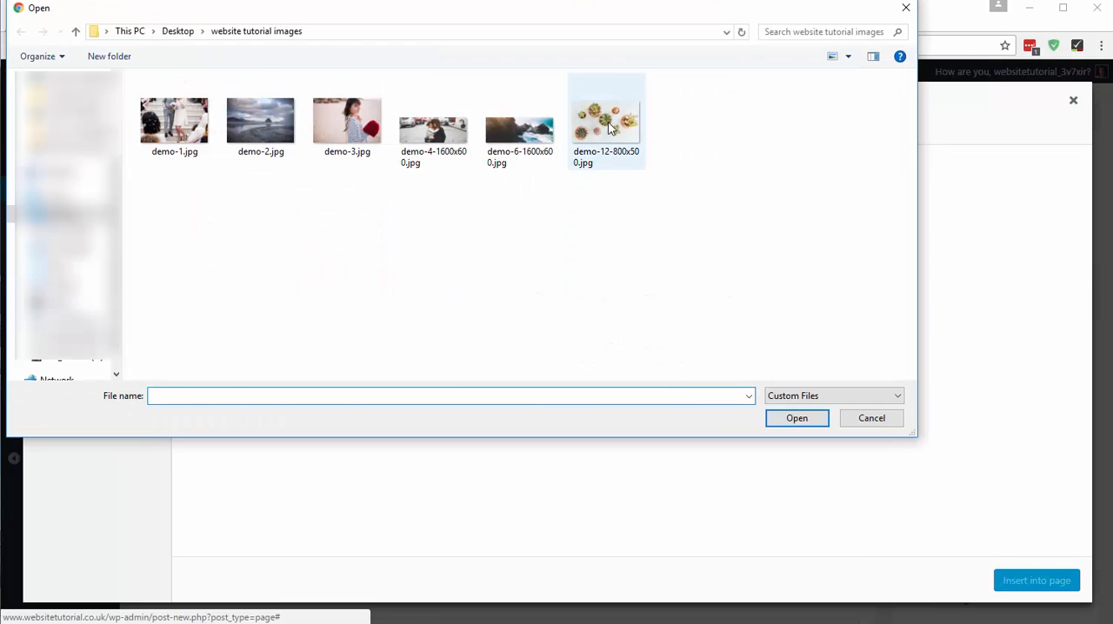
pyautogui.click(611, 129)
pyautogui.doubleClick(611, 129)
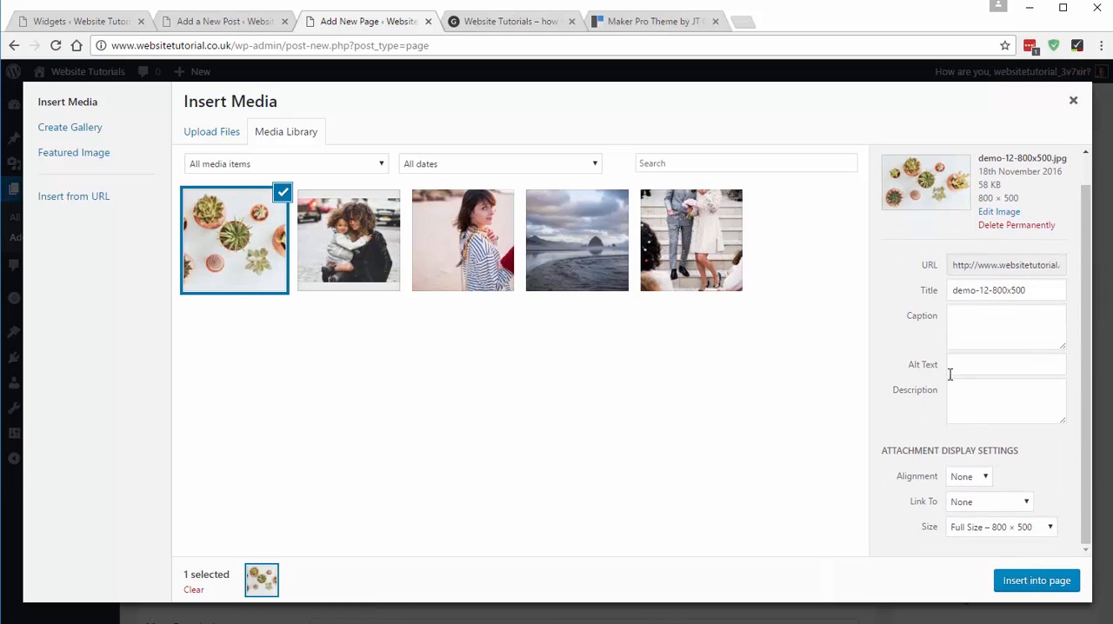
pyautogui.click(1031, 583)
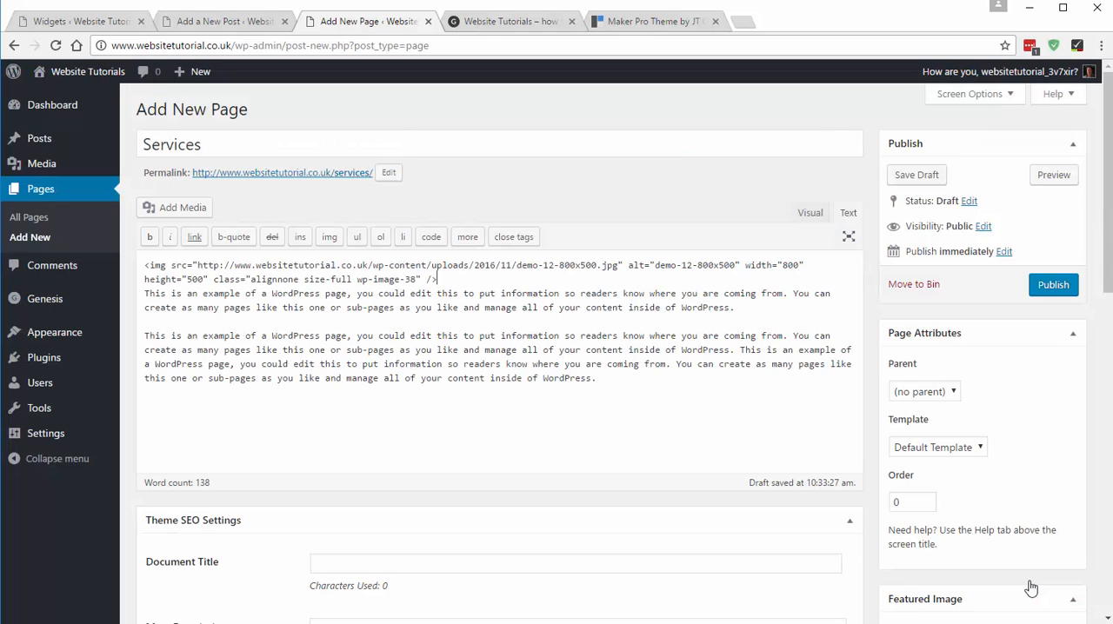
# - Set demo-12-800x500.jpg as the Services page's featured image and publish the page
pyautogui.scroll(-3, 982, 479)
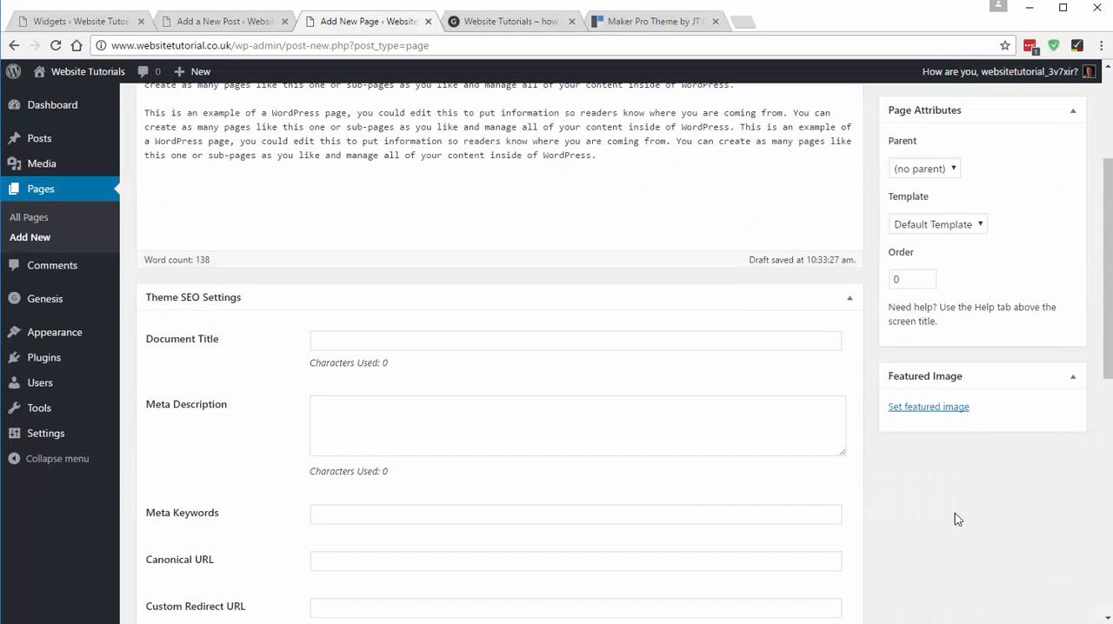
pyautogui.click(929, 409)
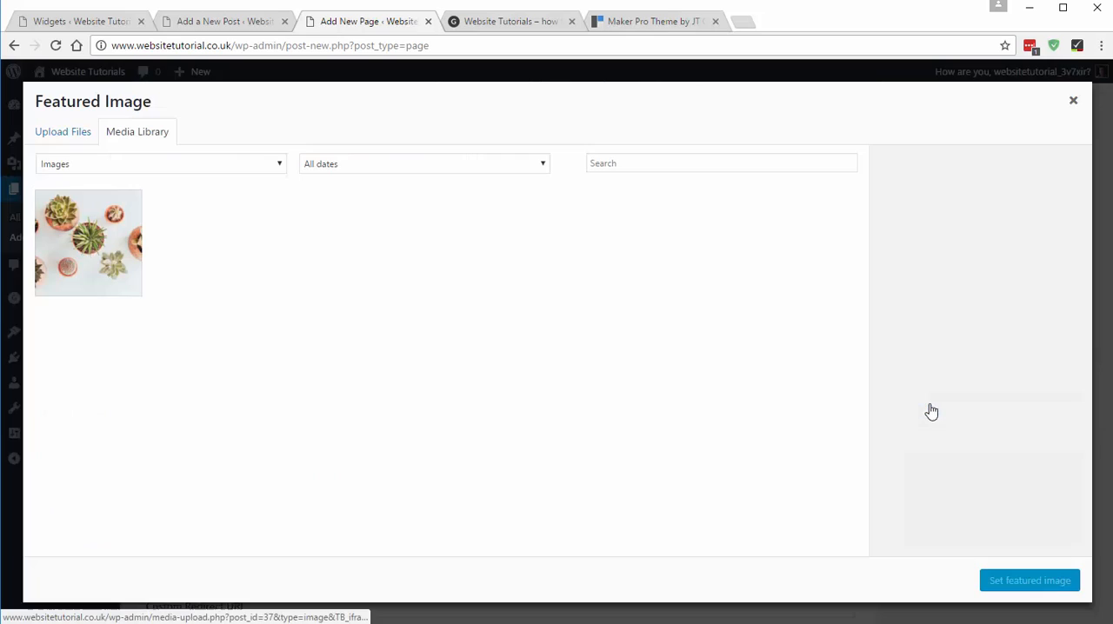
pyautogui.click(92, 258)
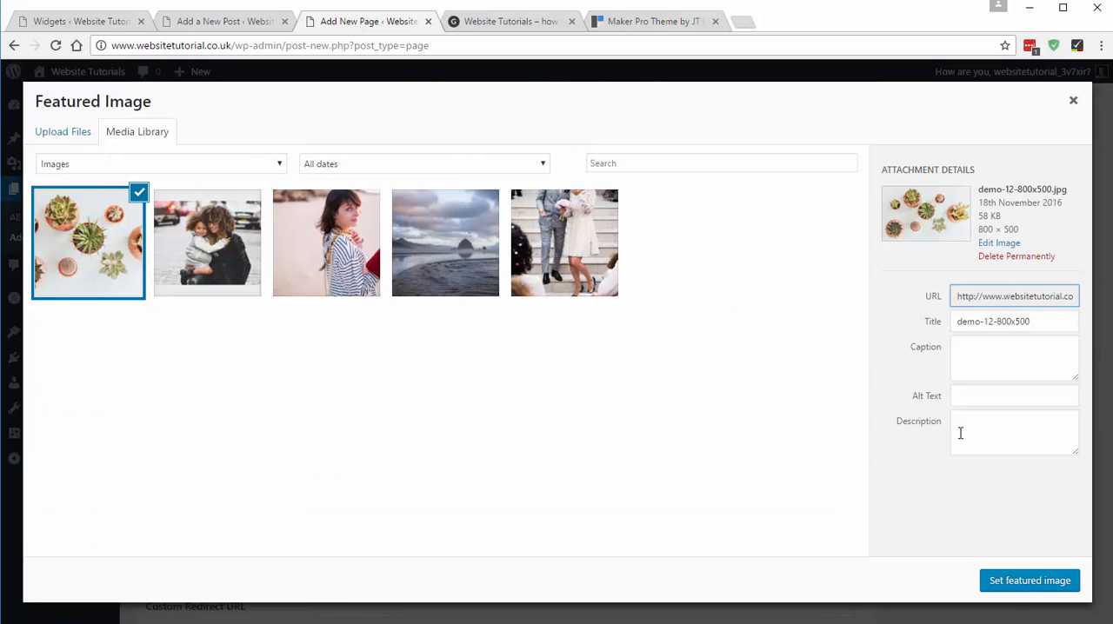
pyautogui.click(1022, 584)
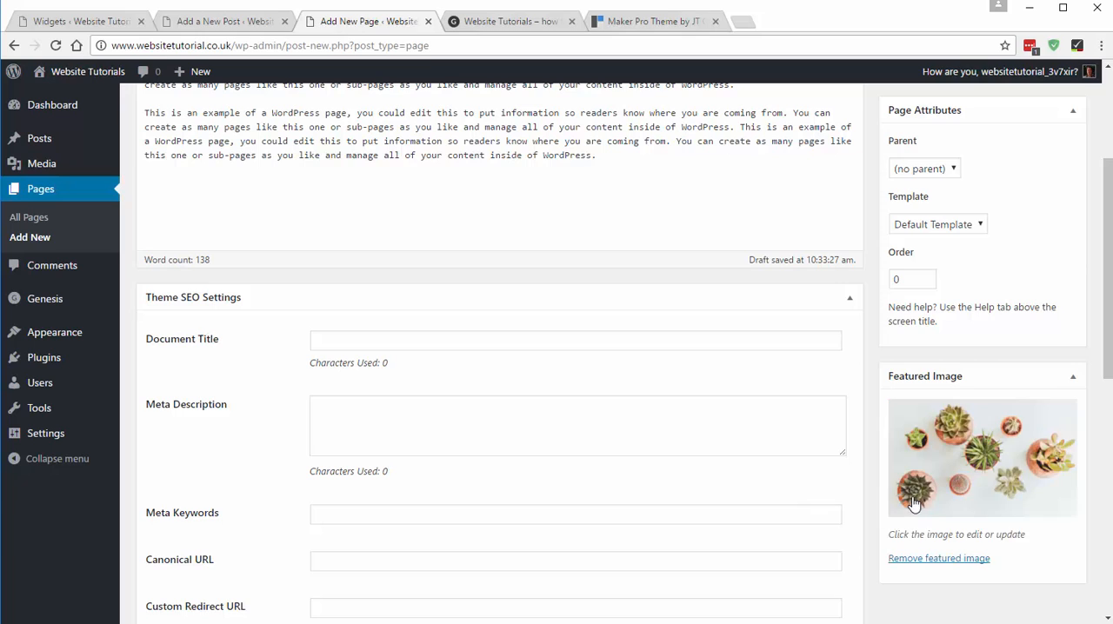
pyautogui.scroll(3, 912, 500)
pyautogui.click(1052, 287)
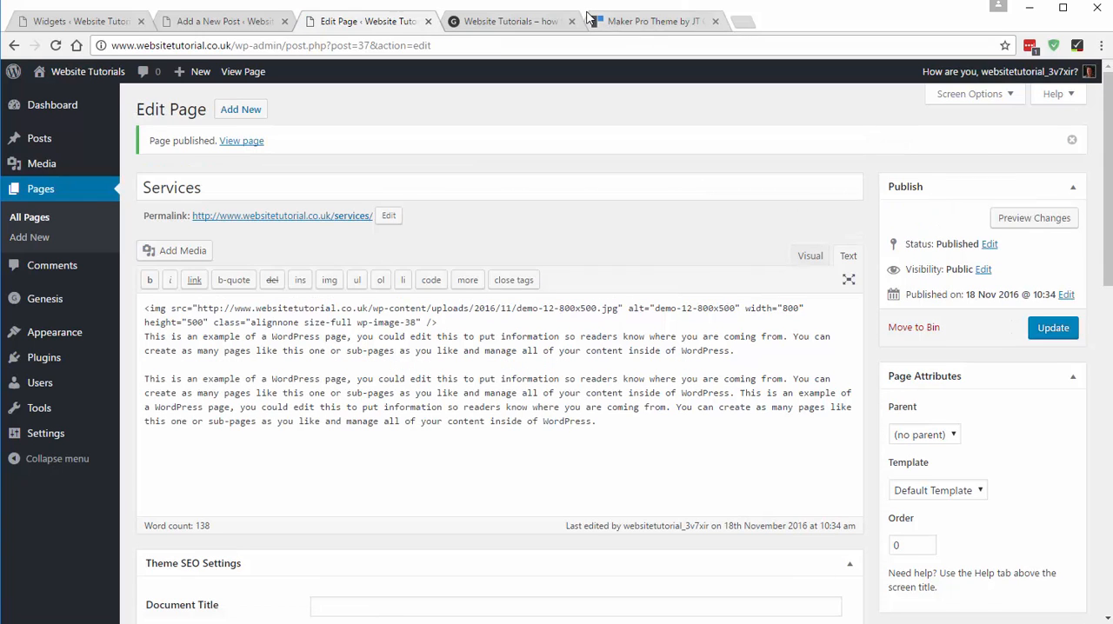
# - Reload the Widgets page and add a Genesis - Featured Page widget to the Front Page 8 area
pyautogui.click(98, 21)
pyautogui.scroll(1, 791, 330)
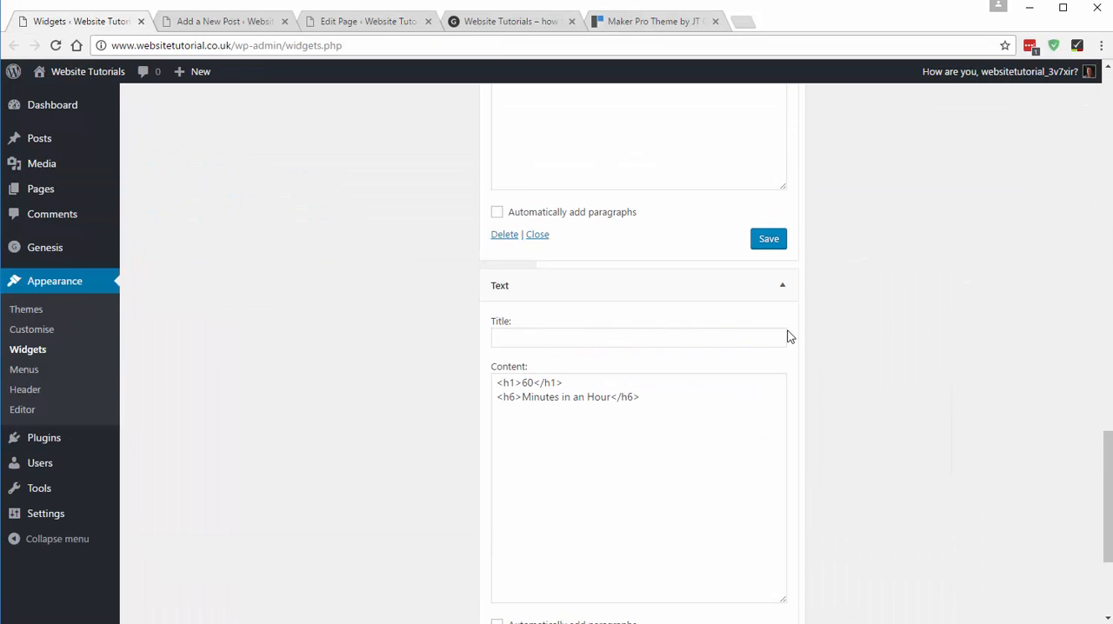
pyautogui.scroll(10, 687, 308)
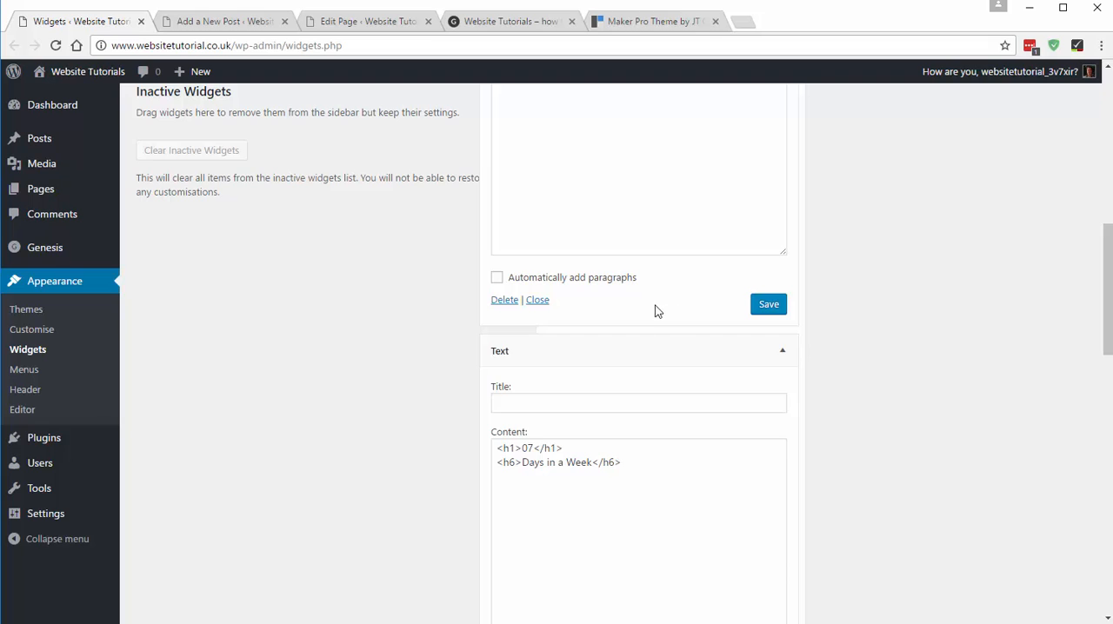
pyautogui.scroll(2, 652, 308)
pyautogui.click(578, 170)
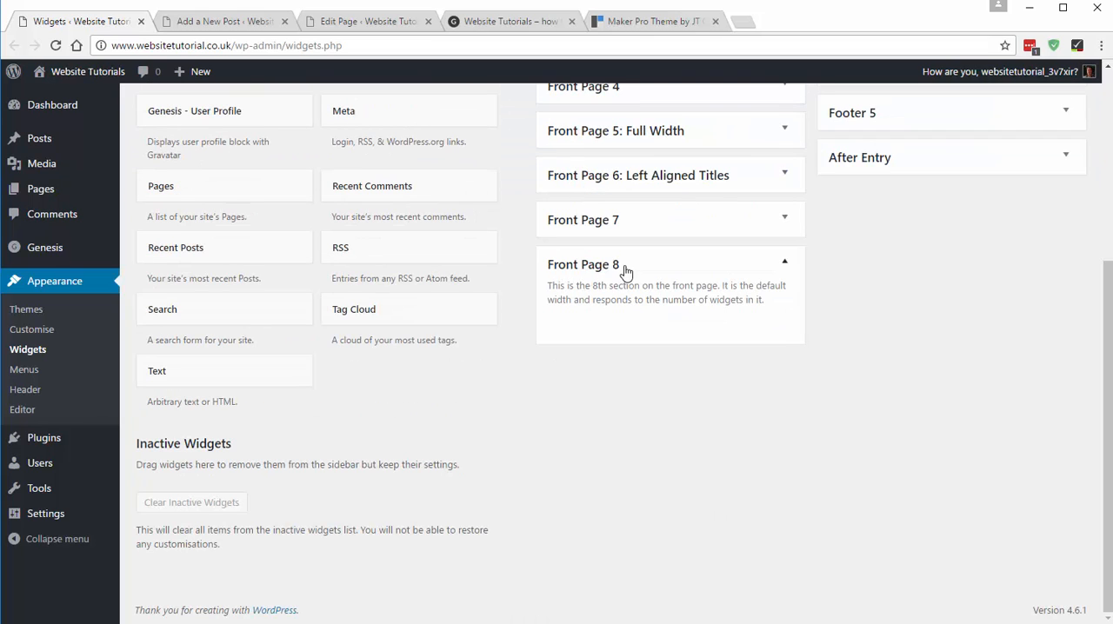
pyautogui.click(56, 45)
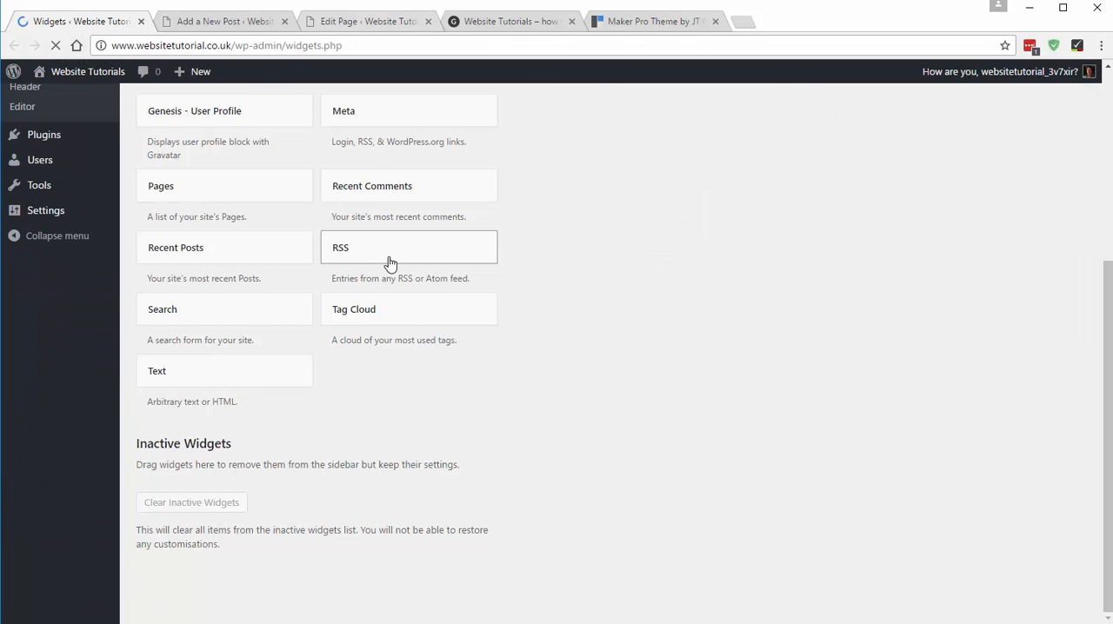
pyautogui.click(629, 272)
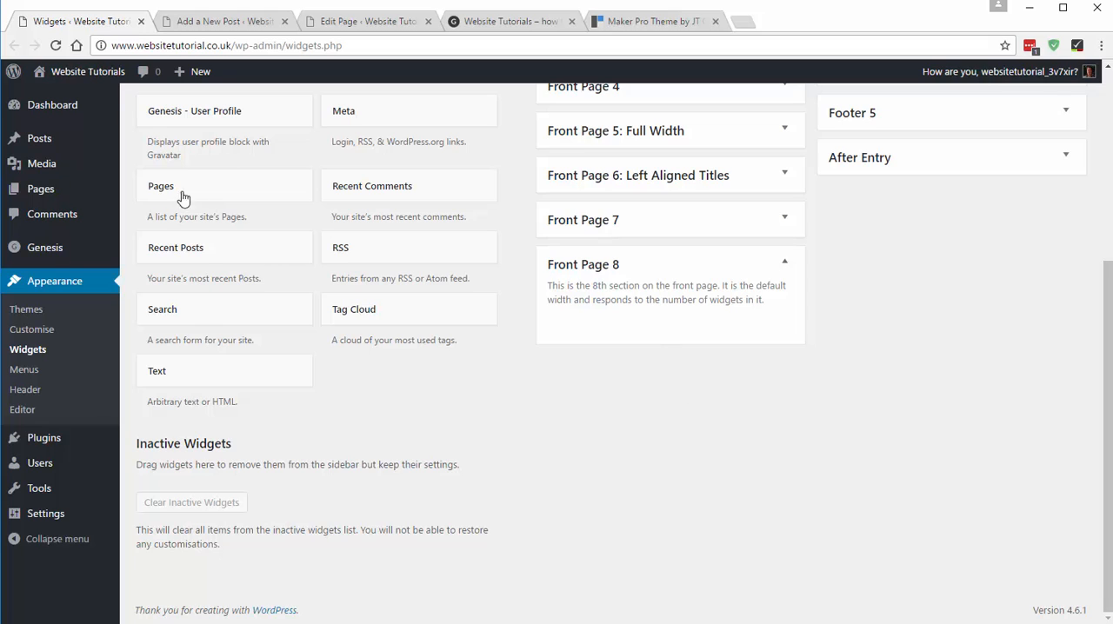
pyautogui.scroll(3, 183, 197)
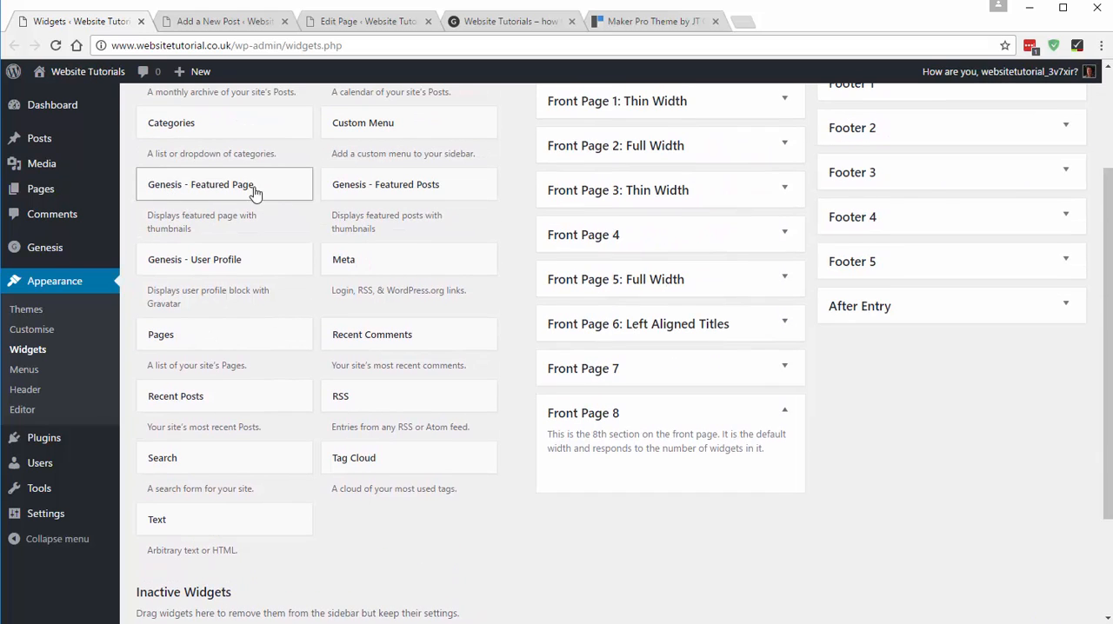
pyautogui.moveTo(255, 193); pyautogui.dragTo(620, 473)
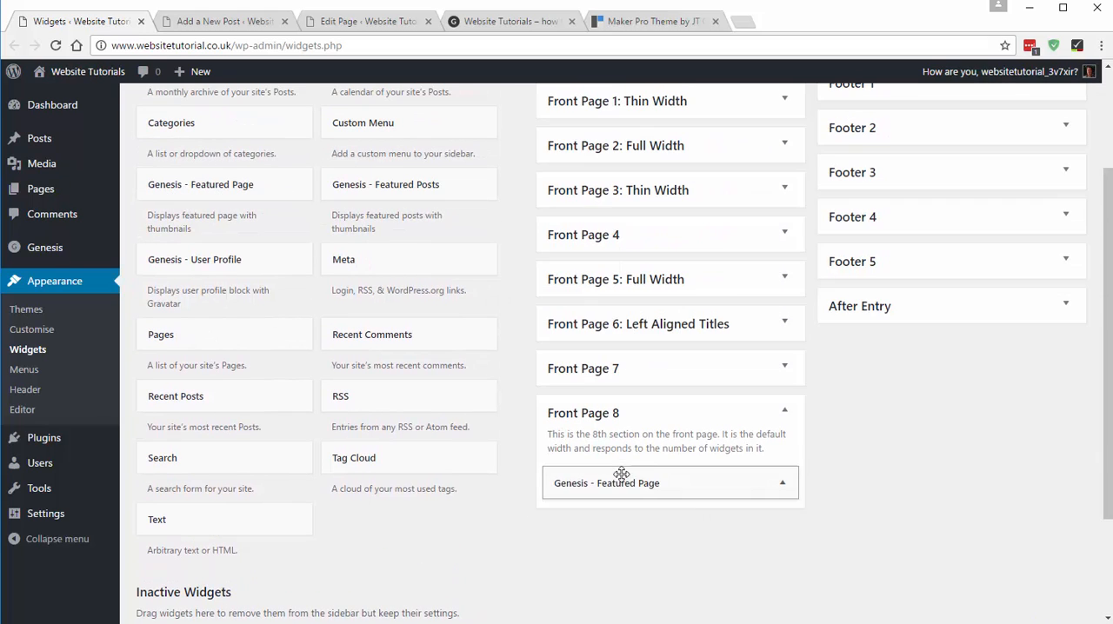
# - Set the Featured Page widget to the Services page, showing its featured image at maker_archive (800x500) with left alignment
pyautogui.scroll(-3, 713, 467)
pyautogui.click(623, 420)
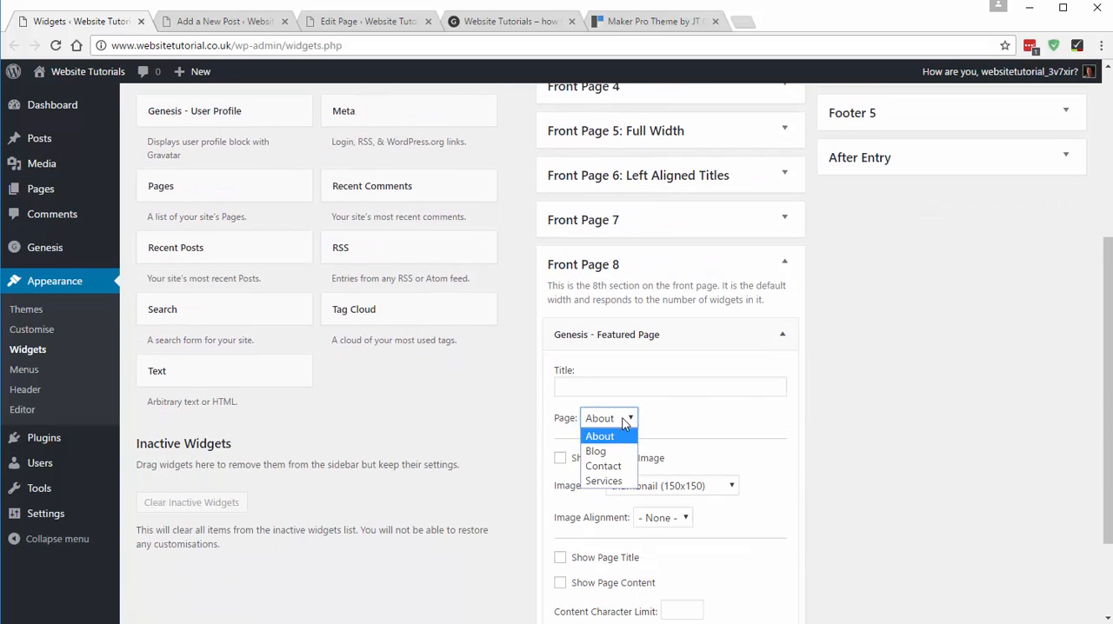
pyautogui.click(613, 482)
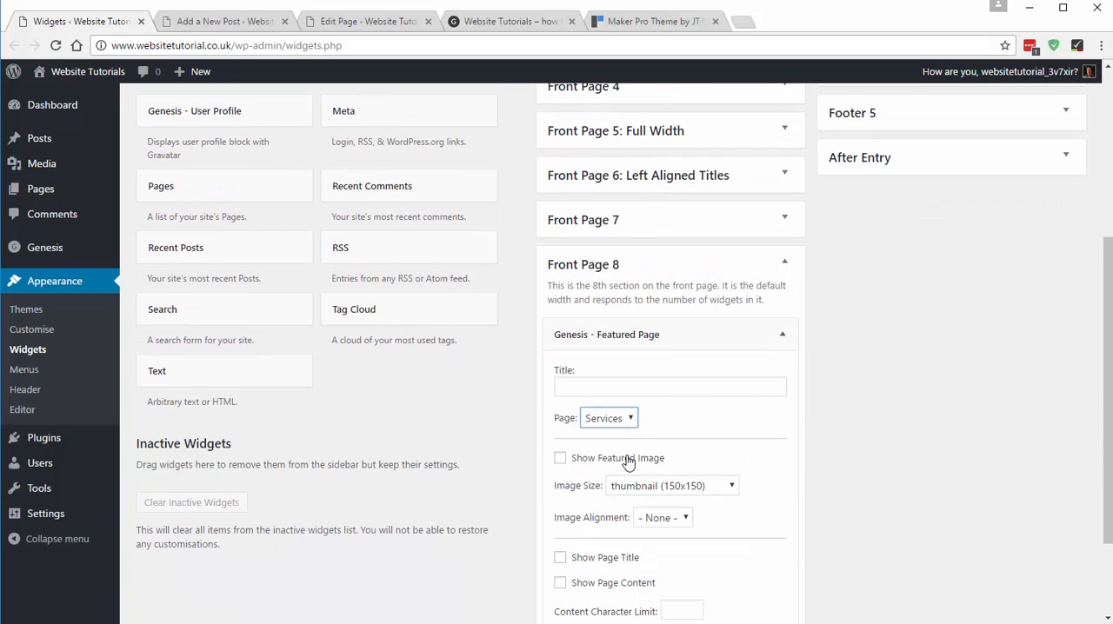
pyautogui.click(628, 460)
pyautogui.scroll(-1, 702, 443)
pyautogui.click(663, 414)
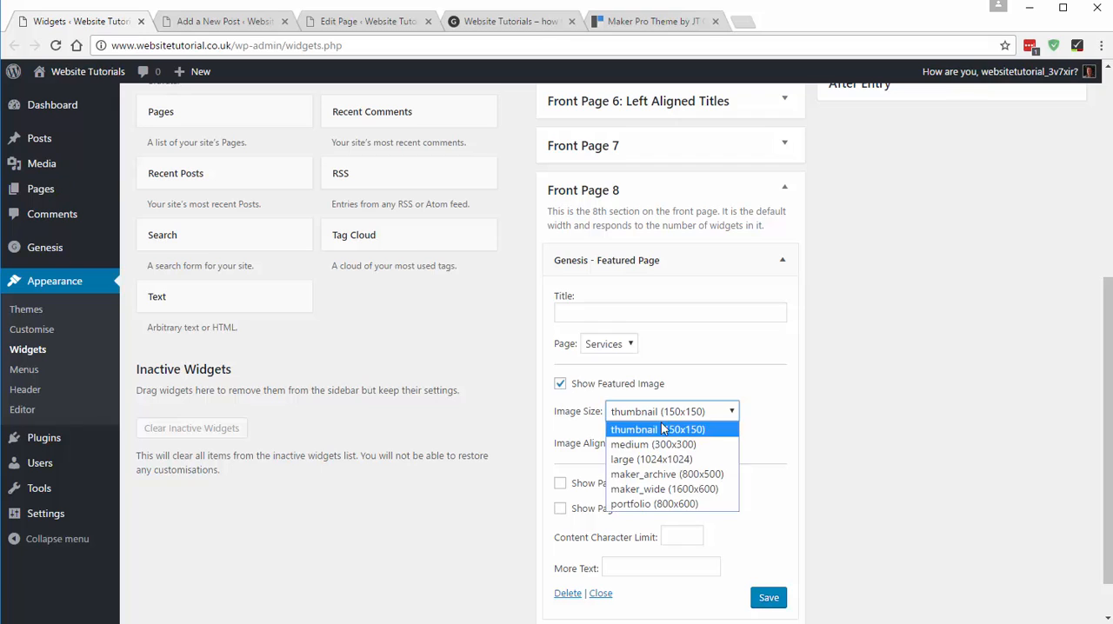
pyautogui.click(702, 474)
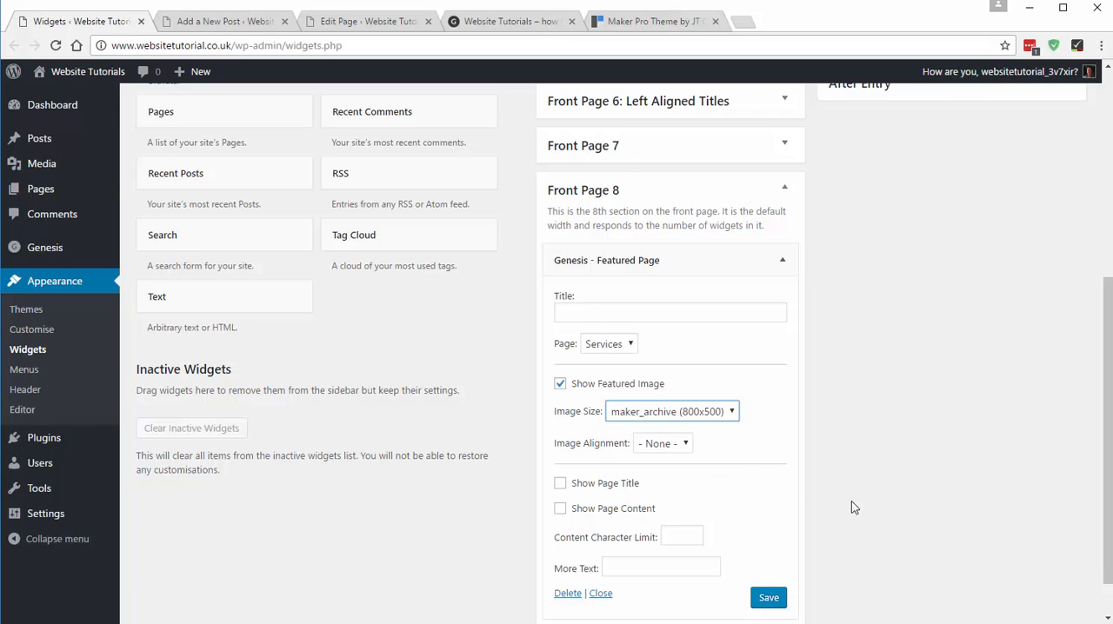
pyautogui.scroll(-1, 794, 460)
pyautogui.click(666, 393)
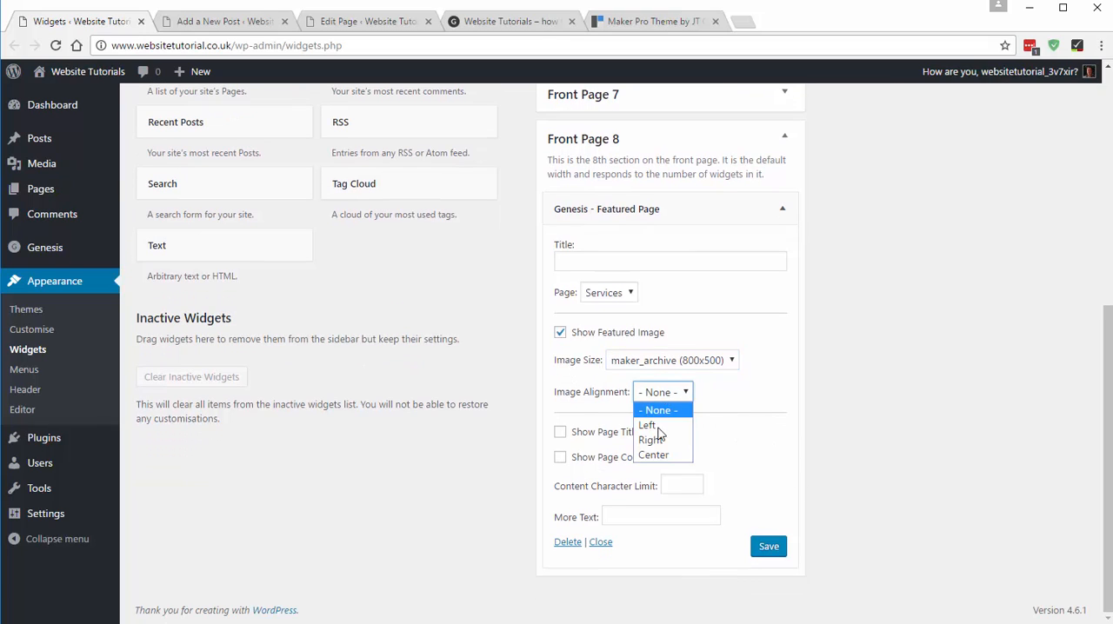
pyautogui.click(659, 426)
# - Check the Services section on the demo home page and enable the page title and page content in the Featured Page widget
pyautogui.click(633, 22)
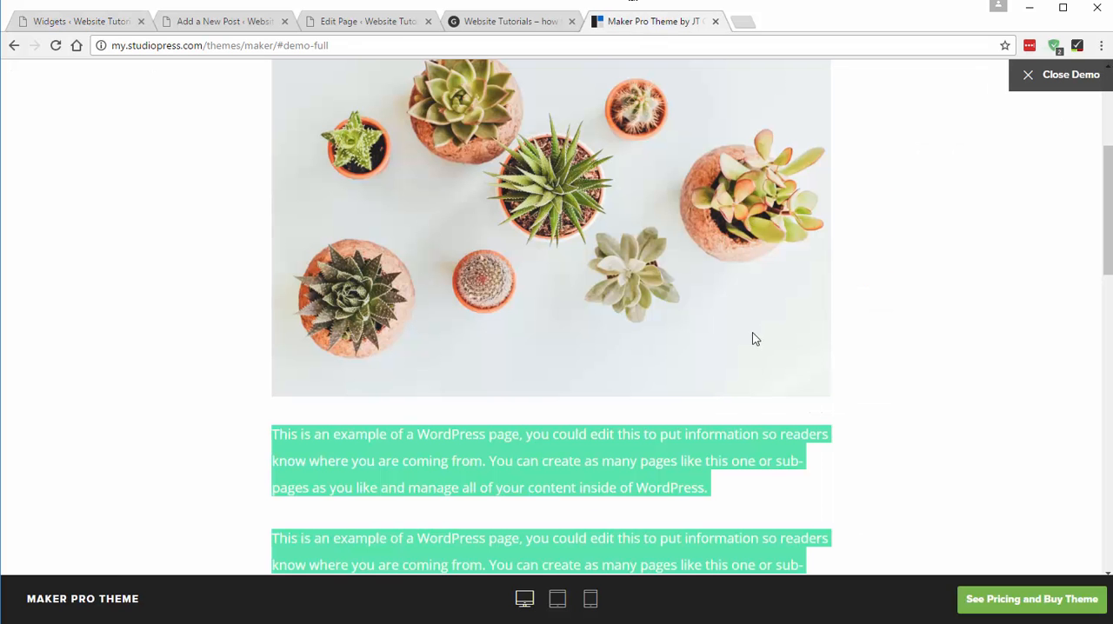
pyautogui.click(14, 45)
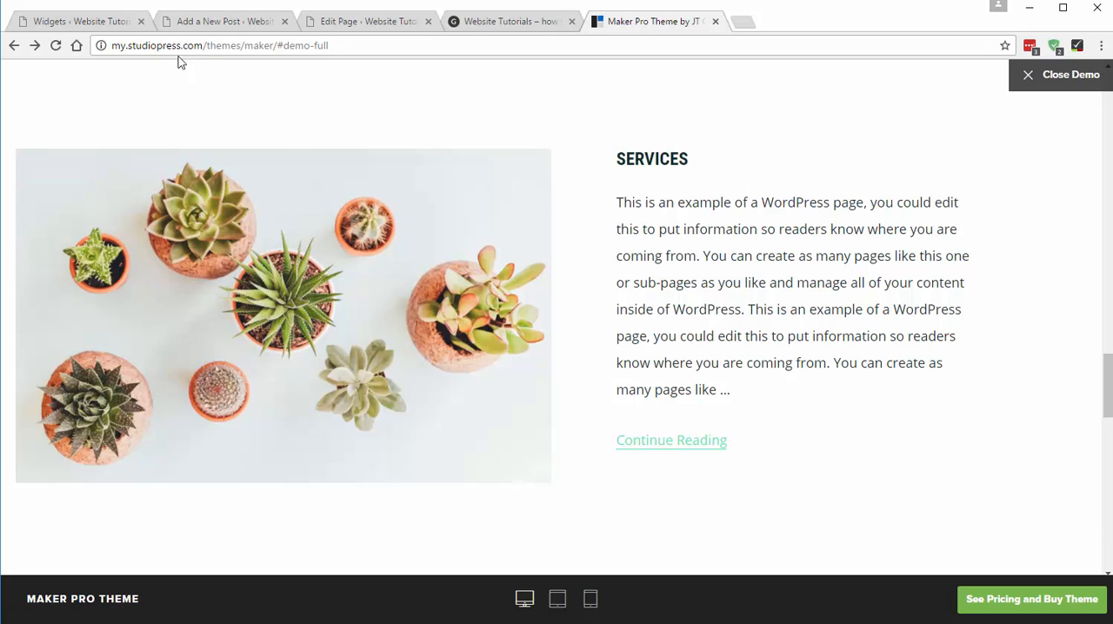
pyautogui.click(93, 24)
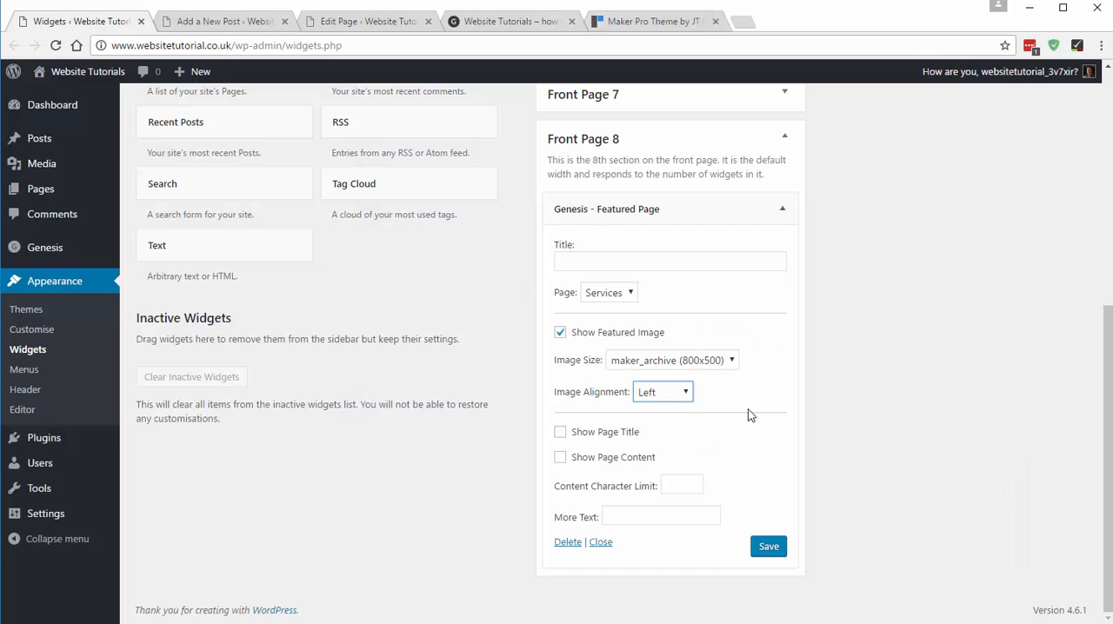
pyautogui.click(616, 439)
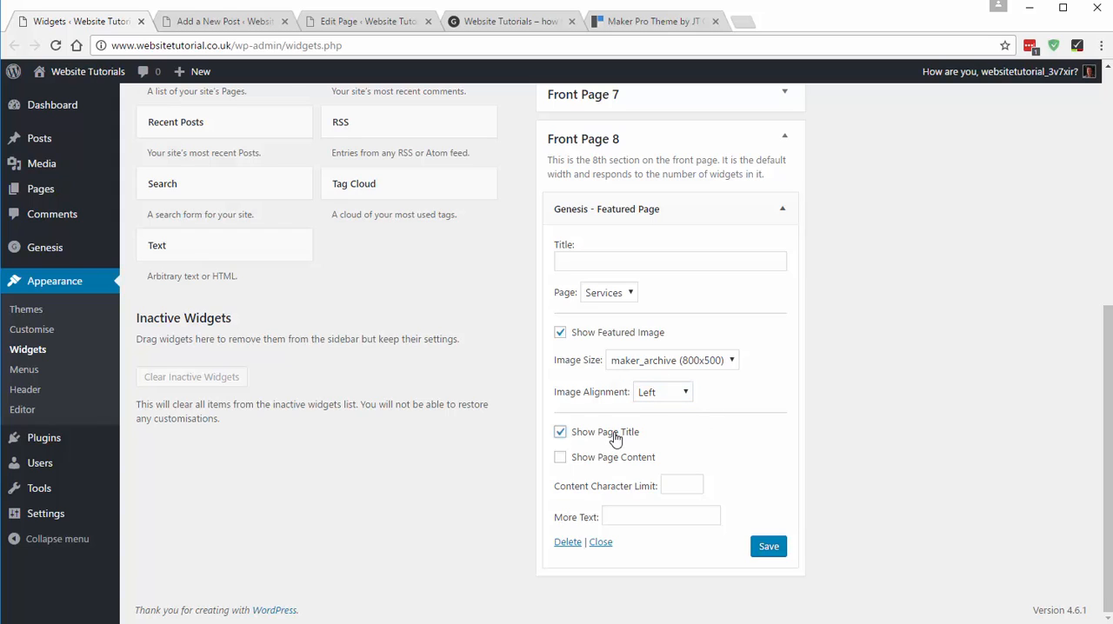
pyautogui.click(632, 463)
# - Set the widget's content character limit to 400 and its more text to "Continue Reading" as on the demo, and save it
pyautogui.click(653, 21)
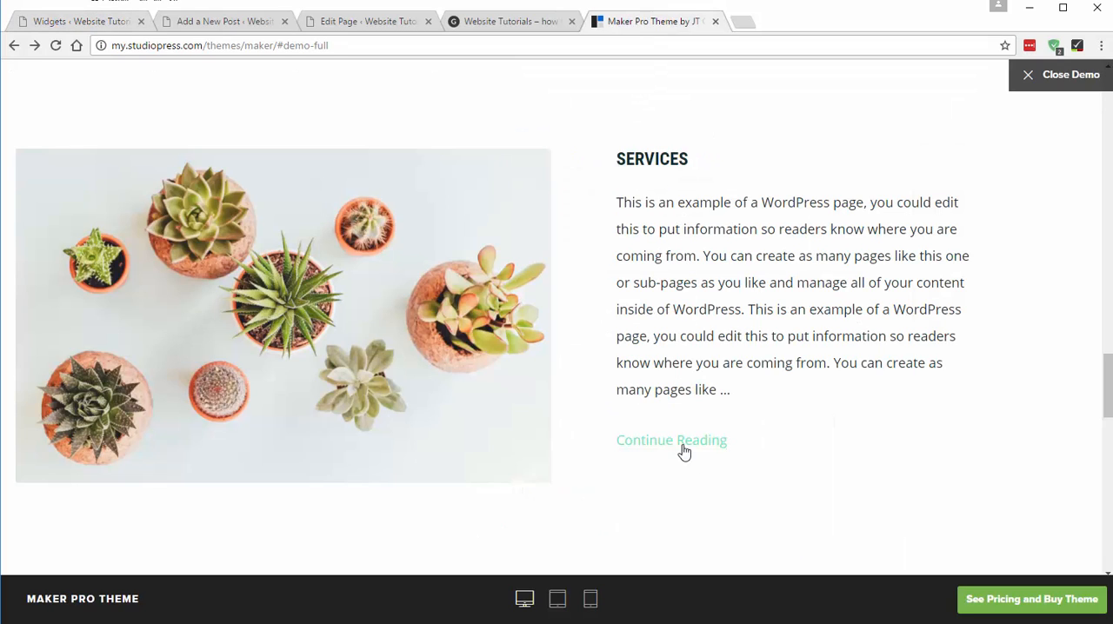
pyautogui.click(56, 21)
pyautogui.click(682, 484)
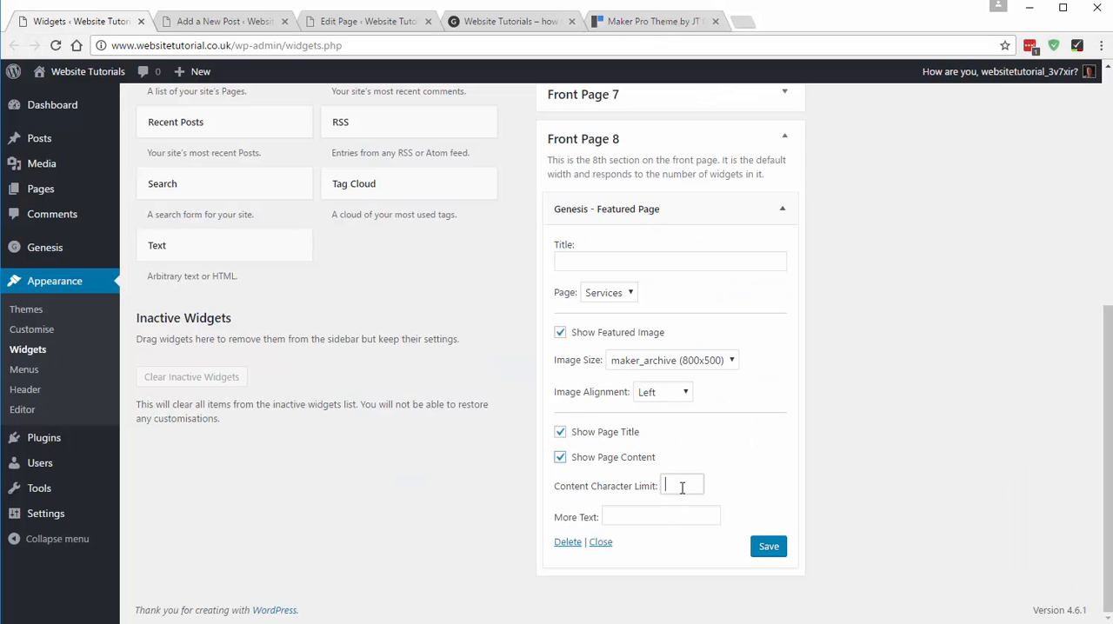
pyautogui.write('400')
pyautogui.click(680, 516)
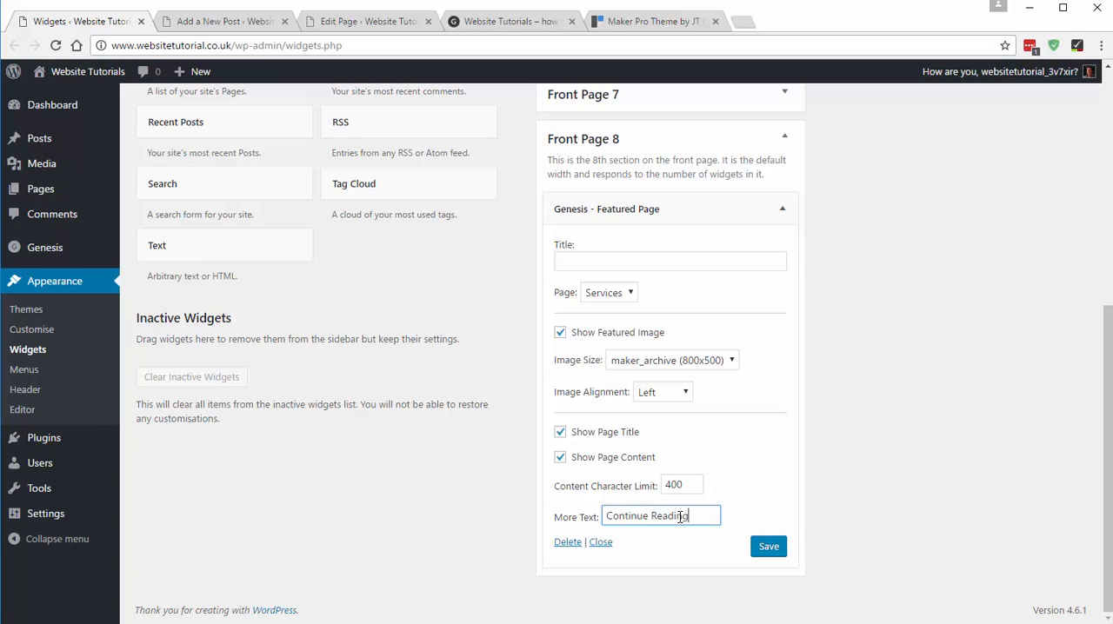
pyautogui.click(765, 550)
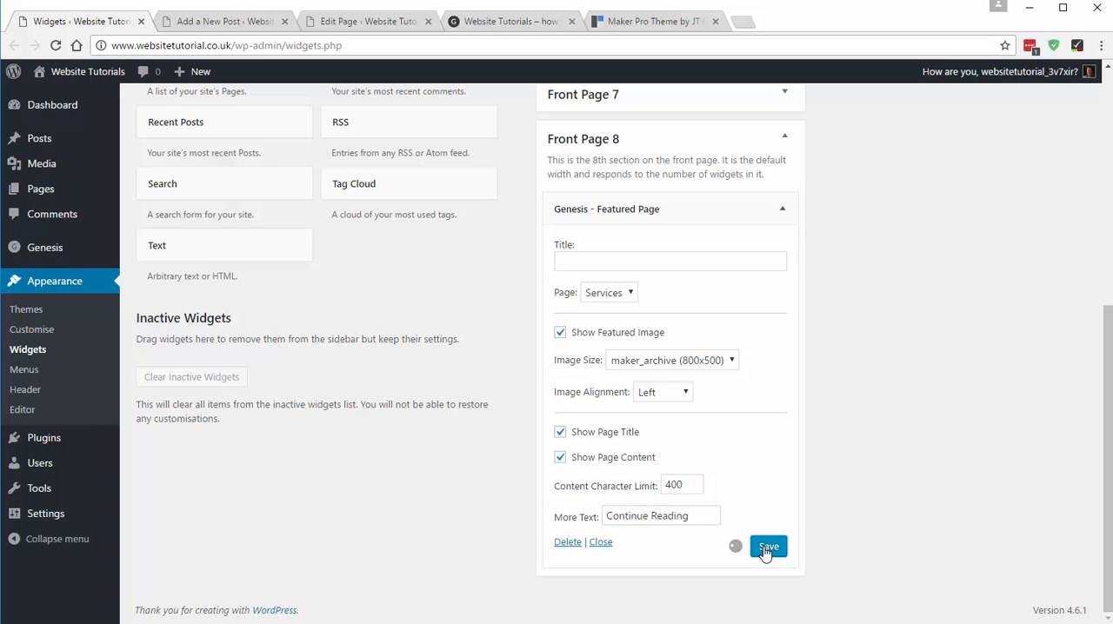
# - Reload the site's home page, check the new Services section, and test that its title links to the Services page
pyautogui.click(487, 20)
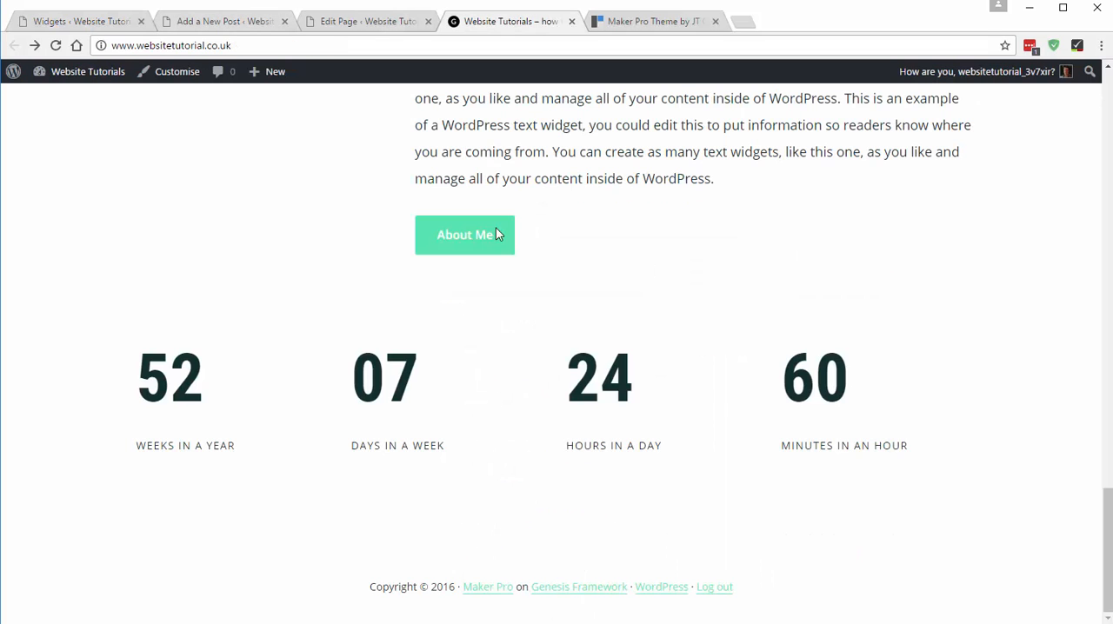
pyautogui.click(53, 46)
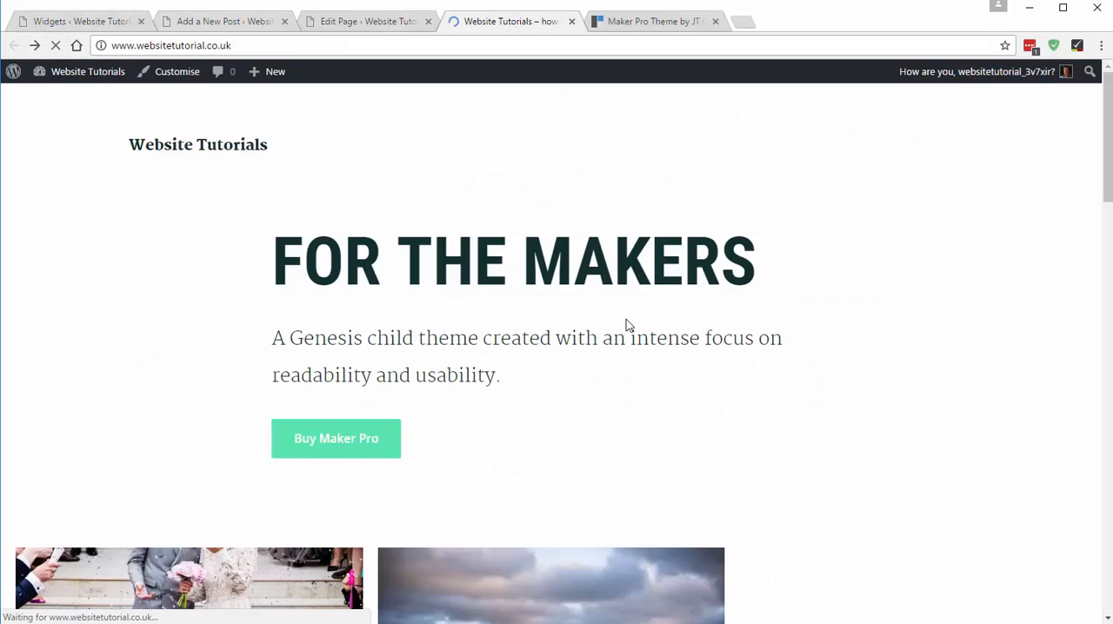
pyautogui.scroll(-3, 588, 339)
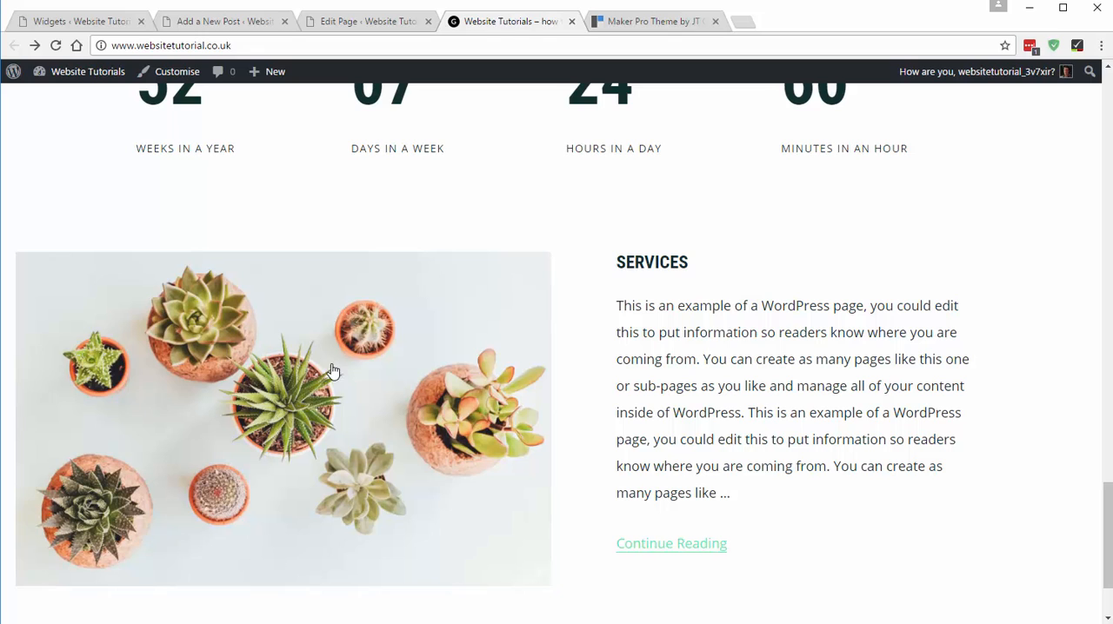
pyautogui.click(630, 271)
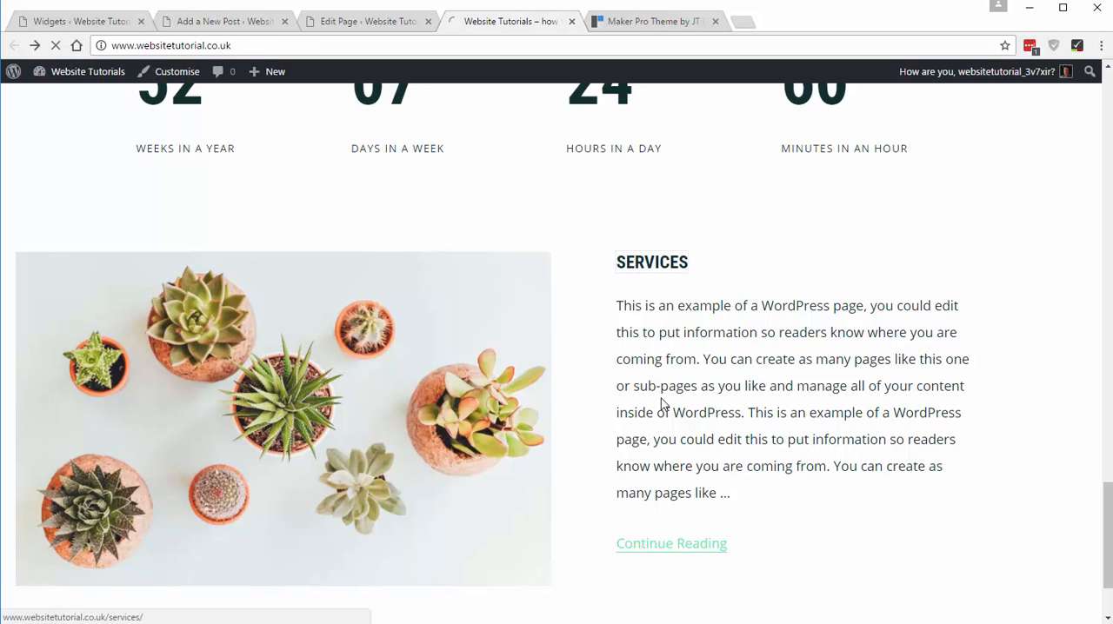
pyautogui.scroll(-4, 550, 322)
pyautogui.scroll(4, 548, 365)
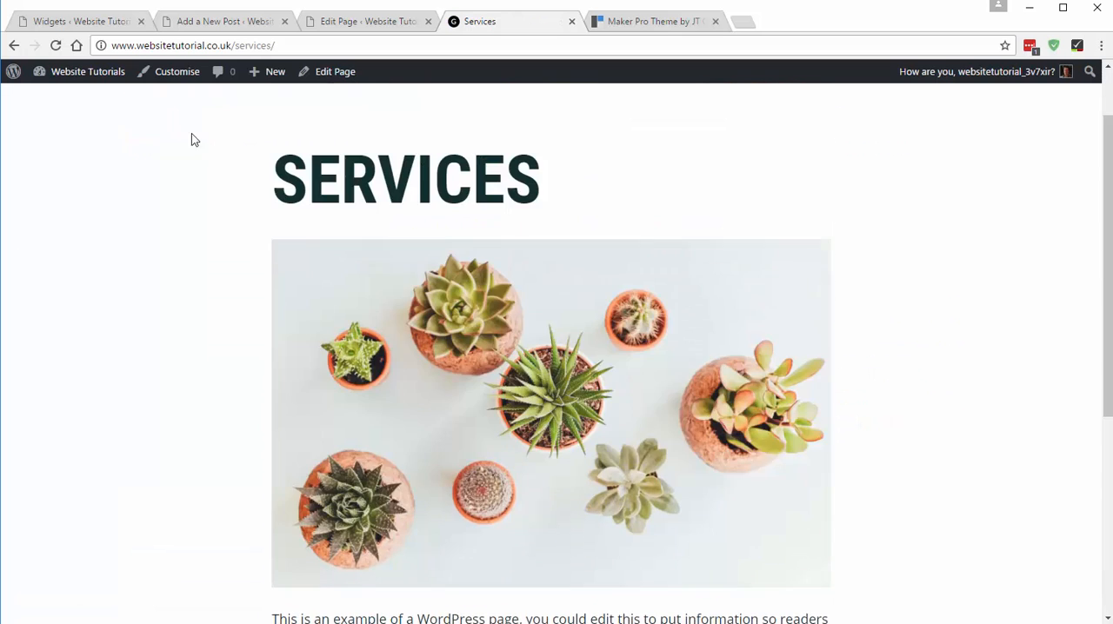
pyautogui.click(14, 45)
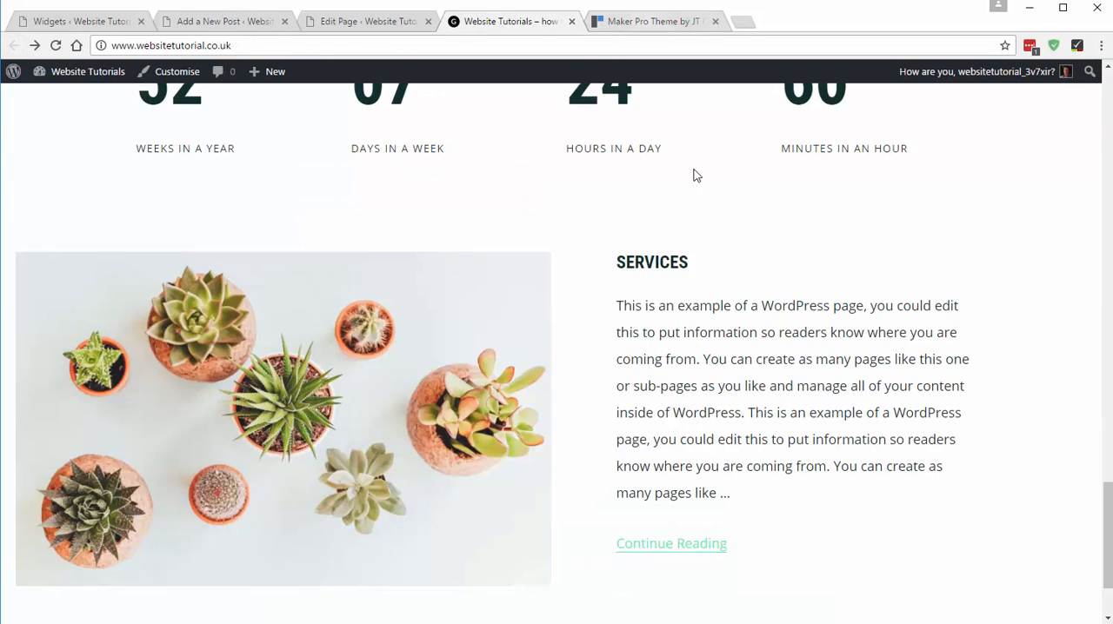
# - Check the demo section that follows Services, then collapse Front Page 8 and expand Front Page 9: Thin Width on the Widgets page
pyautogui.hotkey('ctrl', 'Tab')
pyautogui.scroll(-4, 640, 276)
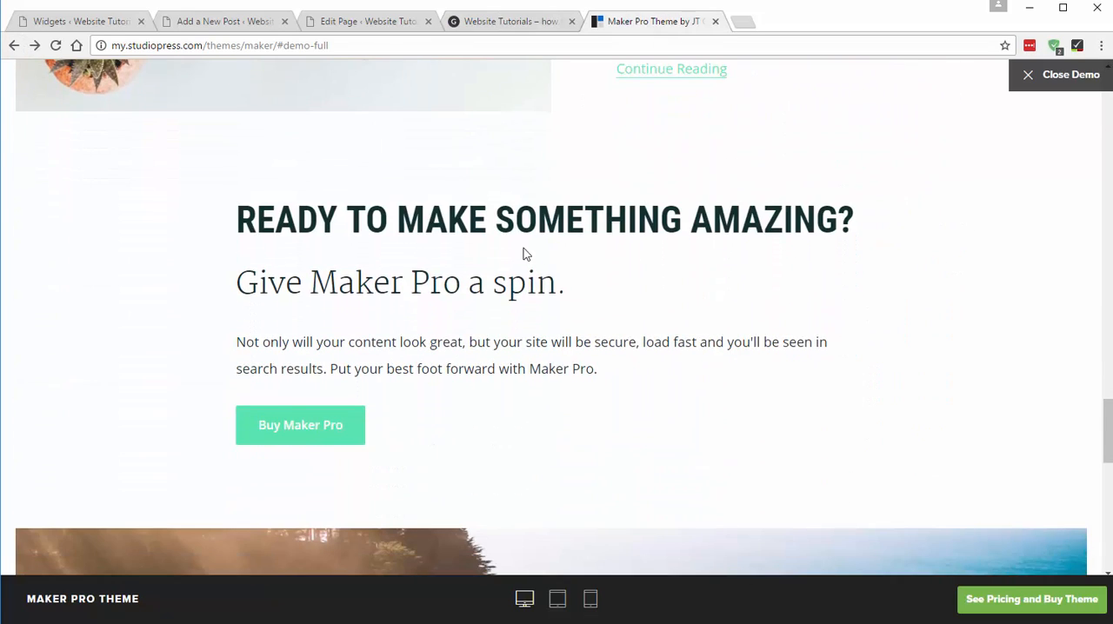
pyautogui.scroll(-1, 524, 253)
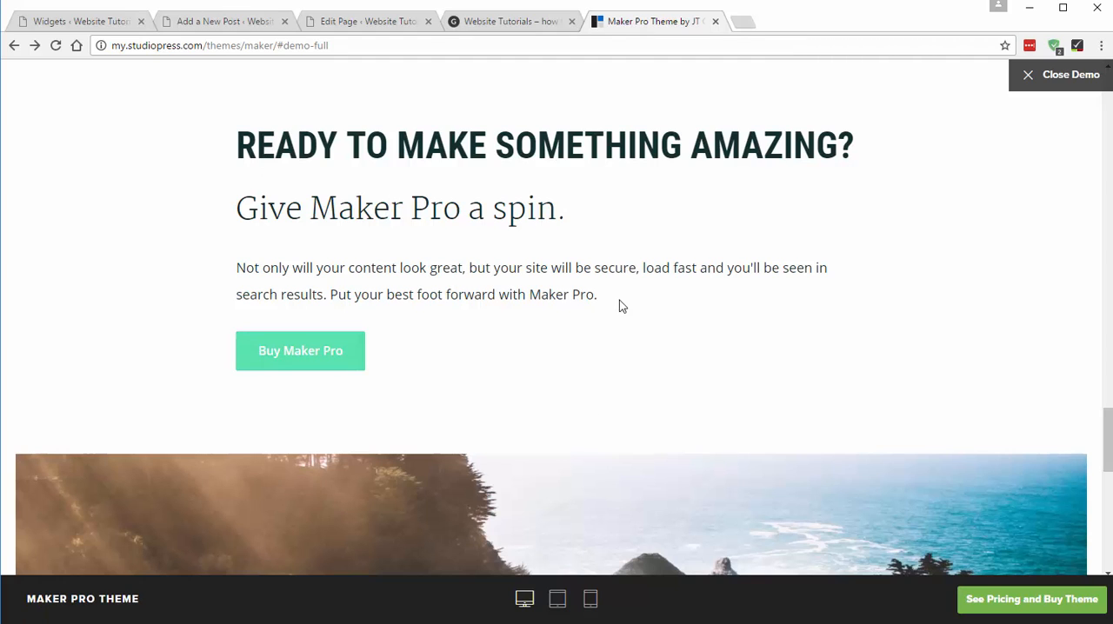
pyautogui.click(97, 23)
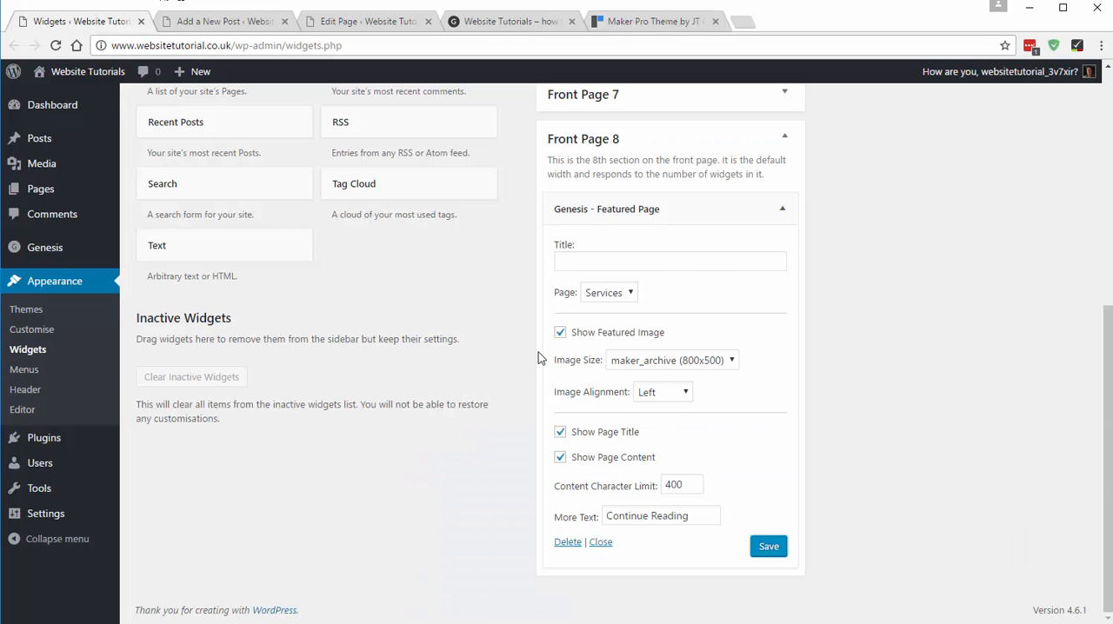
pyautogui.scroll(3, 609, 295)
pyautogui.click(596, 288)
pyautogui.scroll(3, 884, 313)
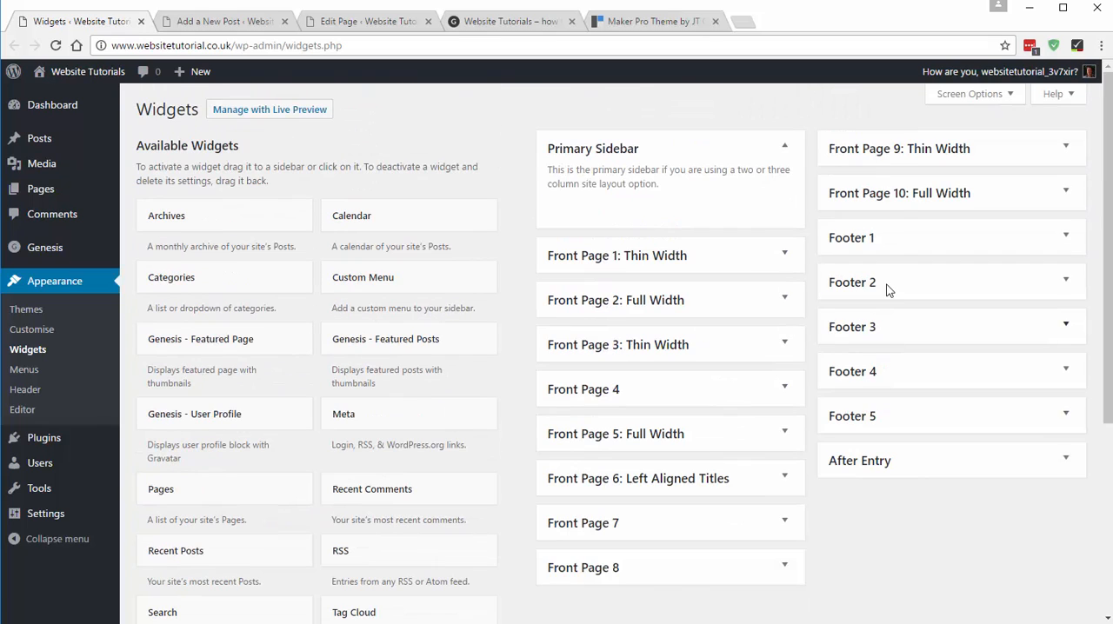
pyautogui.click(896, 152)
# - Add a Text widget to the Front Page 9: Thin Width area
pyautogui.scroll(-3, 395, 369)
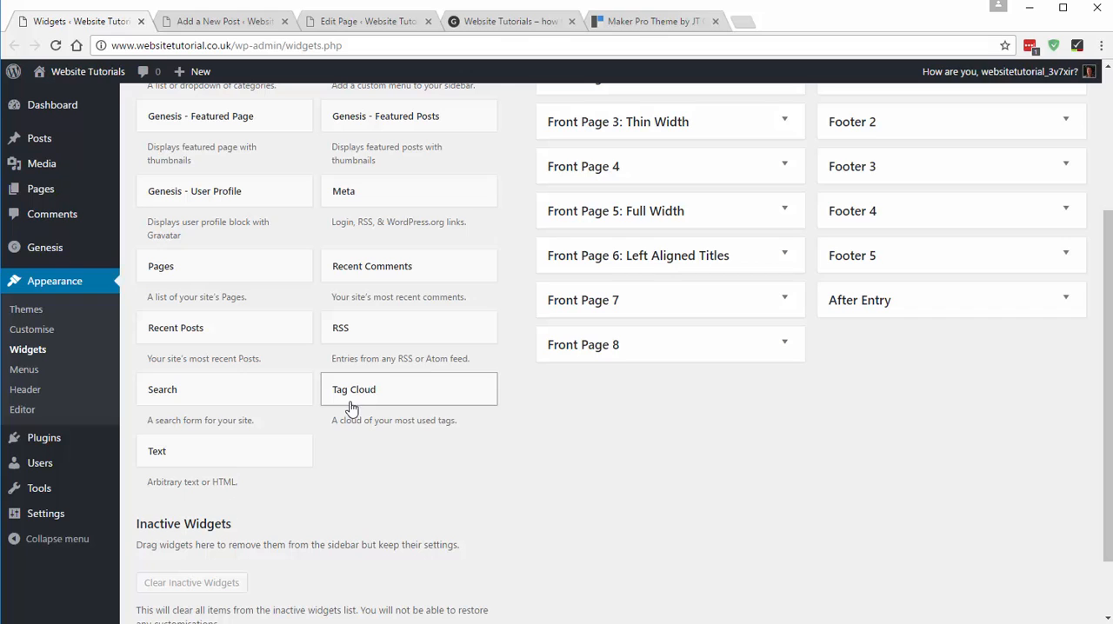
pyautogui.click(189, 455)
pyautogui.scroll(-3, 472, 519)
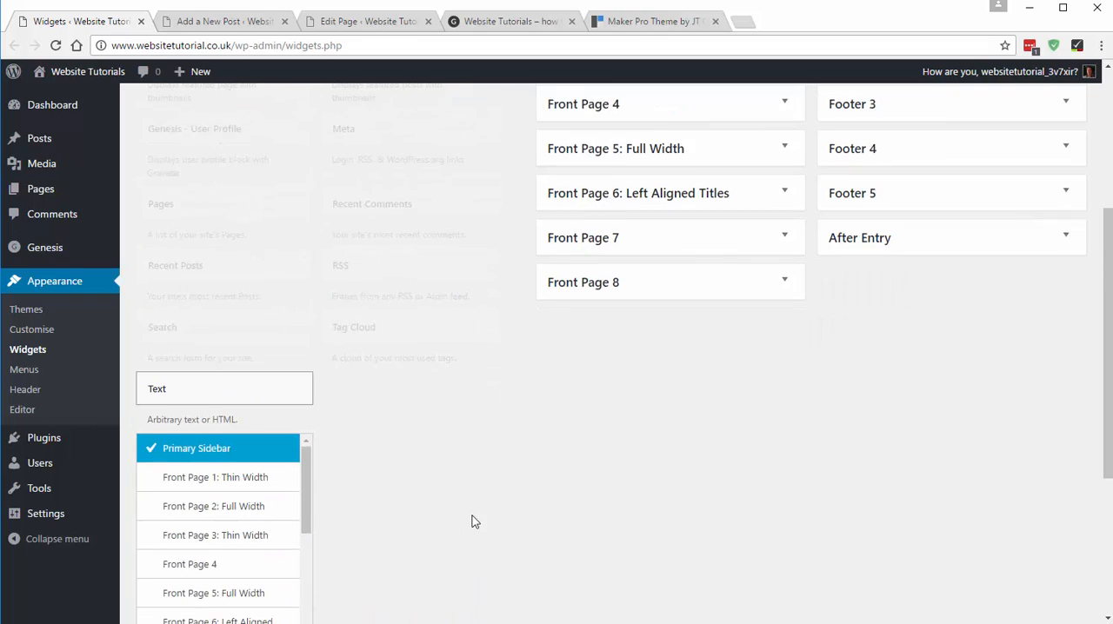
pyautogui.moveTo(303, 360); pyautogui.dragTo(304, 430)
pyautogui.click(217, 366)
pyautogui.click(247, 514)
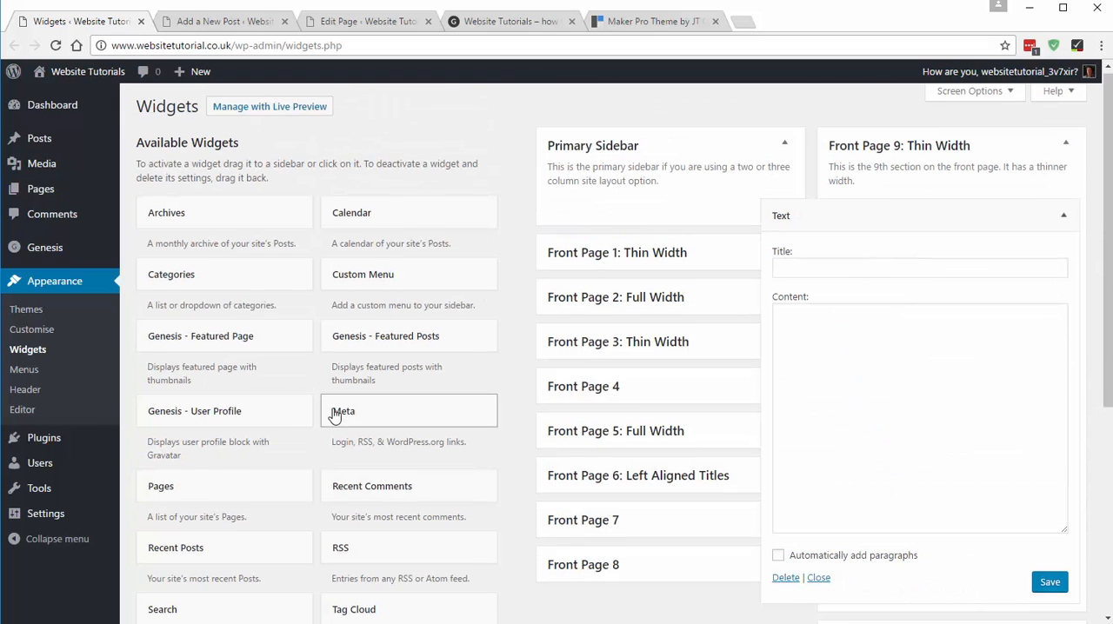
pyautogui.scroll(-1, 679, 440)
pyautogui.scroll(1, 827, 380)
# - Copy the demo heading "READY TO MAKE SOMETHING AMAZING?" into the Text widget's title
pyautogui.click(827, 380)
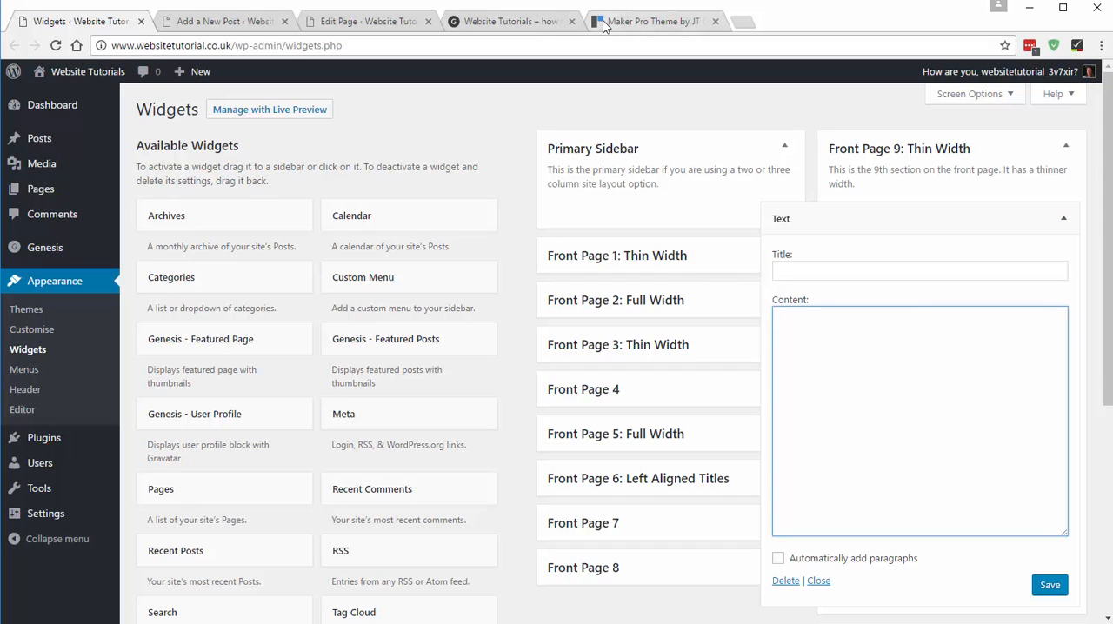
pyautogui.click(647, 21)
pyautogui.moveTo(860, 144); pyautogui.dragTo(237, 151)
pyautogui.hotkey('ctrl', 'c')
pyautogui.click(85, 21)
pyautogui.click(795, 272)
pyautogui.hotkey('ctrl', 'v')
# - Copy "Give Maker Pro a spin." from the demo into the Text widget's content and wrap it in h2 tags
pyautogui.click(809, 341)
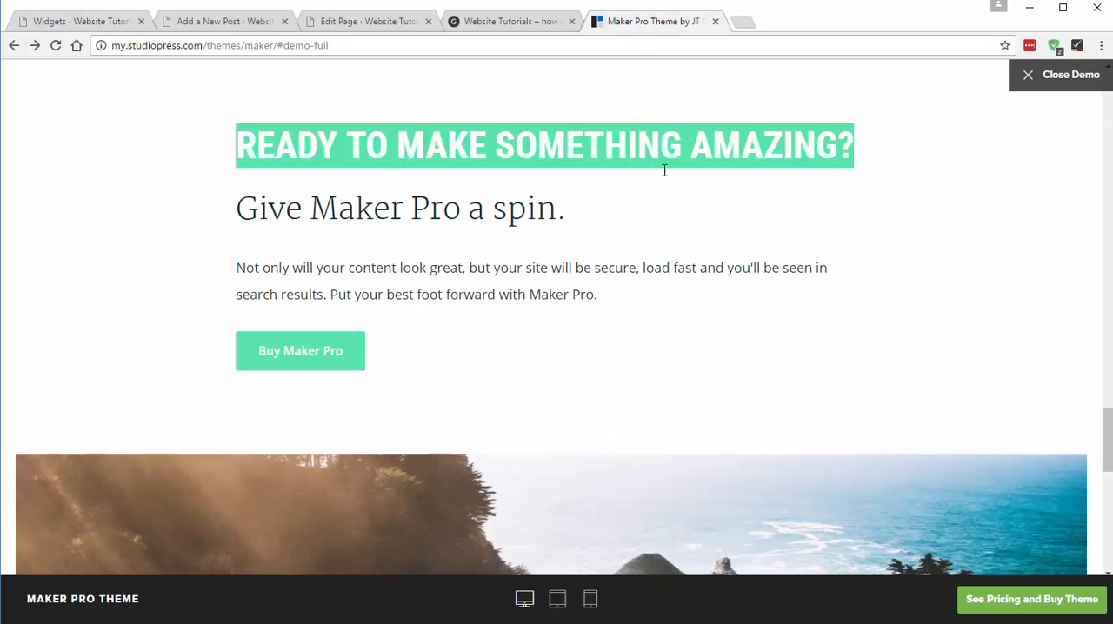
pyautogui.click(619, 23)
pyautogui.moveTo(242, 210); pyautogui.dragTo(569, 210)
pyautogui.hotkey('ctrl', 'c')
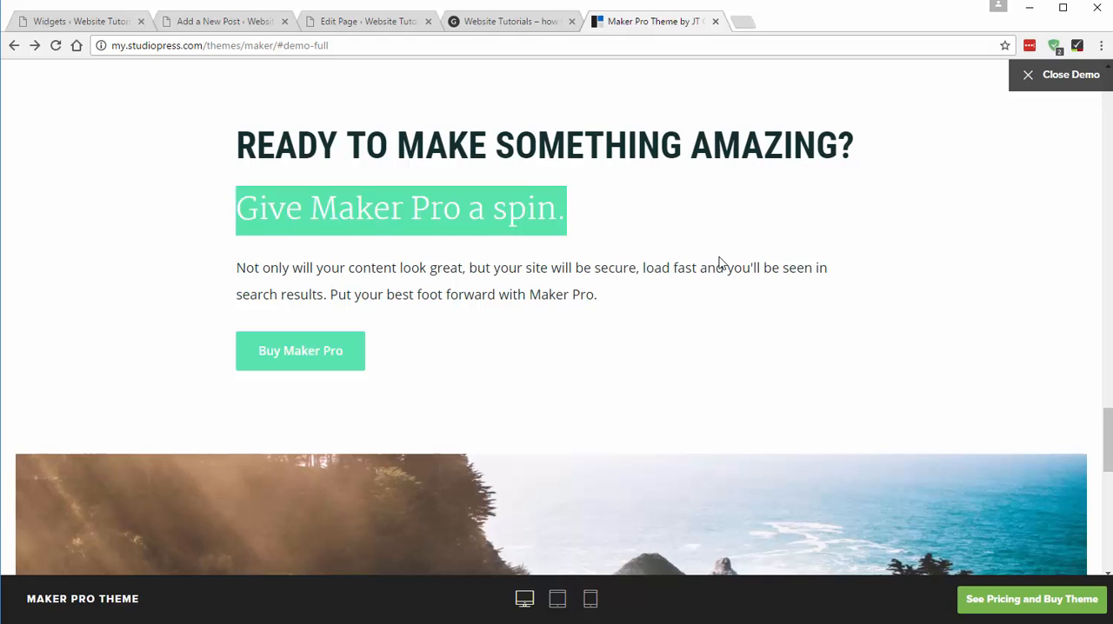
pyautogui.click(84, 21)
pyautogui.hotkey('ctrl', 'v')
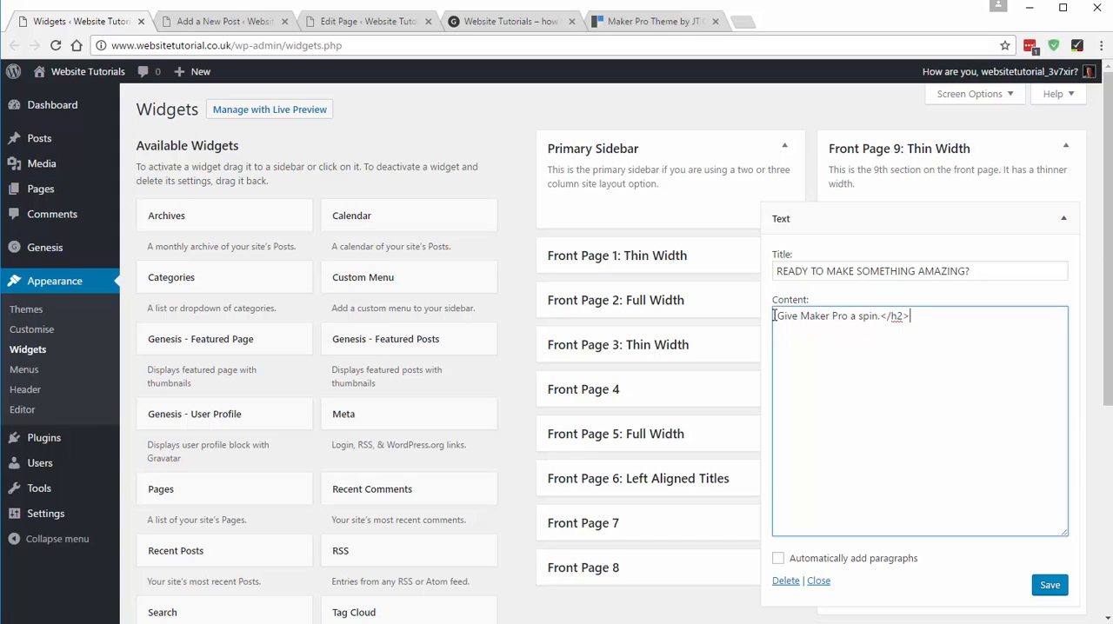
pyautogui.write('<h2>')
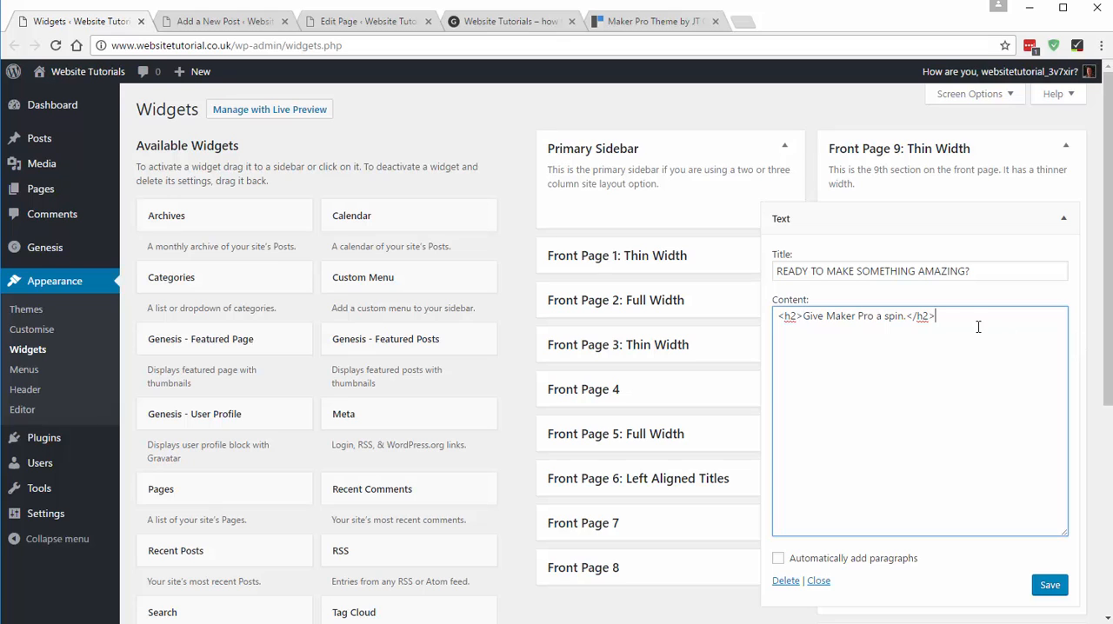
# - Copy the demo paragraph beginning "Not only will your content look great" into the Text widget's content below the h2 line
pyautogui.click(639, 21)
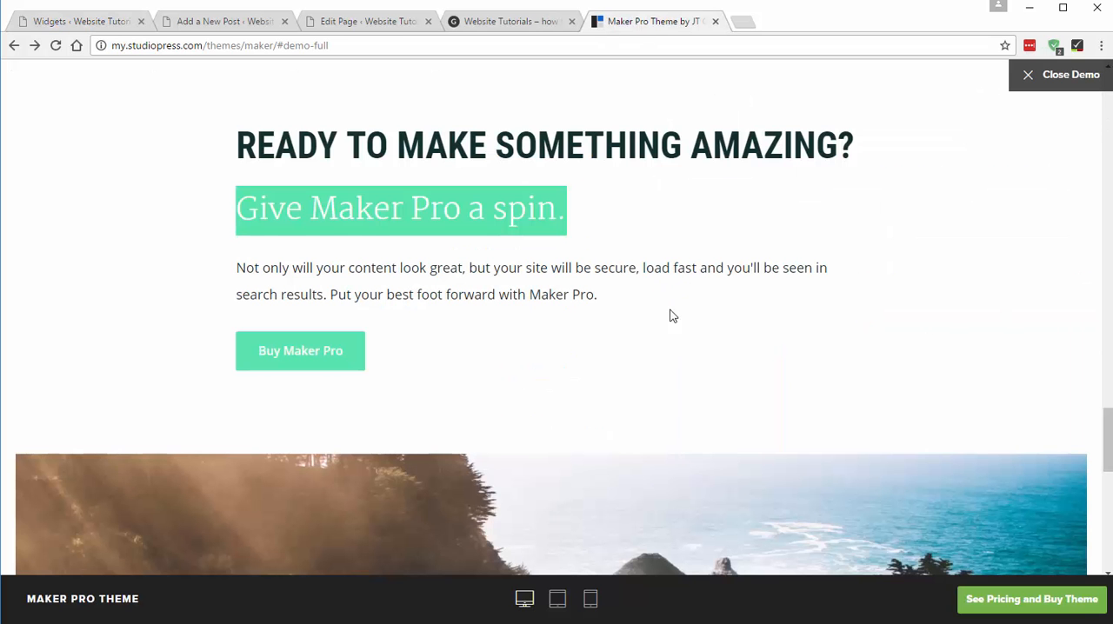
pyautogui.moveTo(628, 296); pyautogui.dragTo(191, 258)
pyautogui.hotkey('ctrl', 'c')
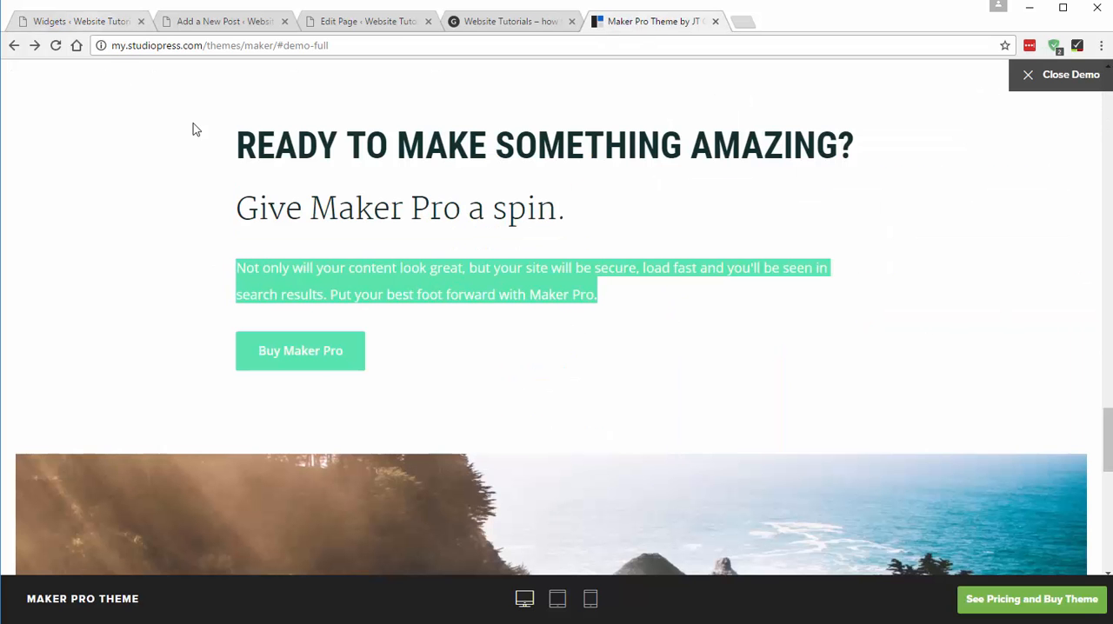
pyautogui.hotkey('ctrl', '1')
pyautogui.hotkey('ctrl', 'v')
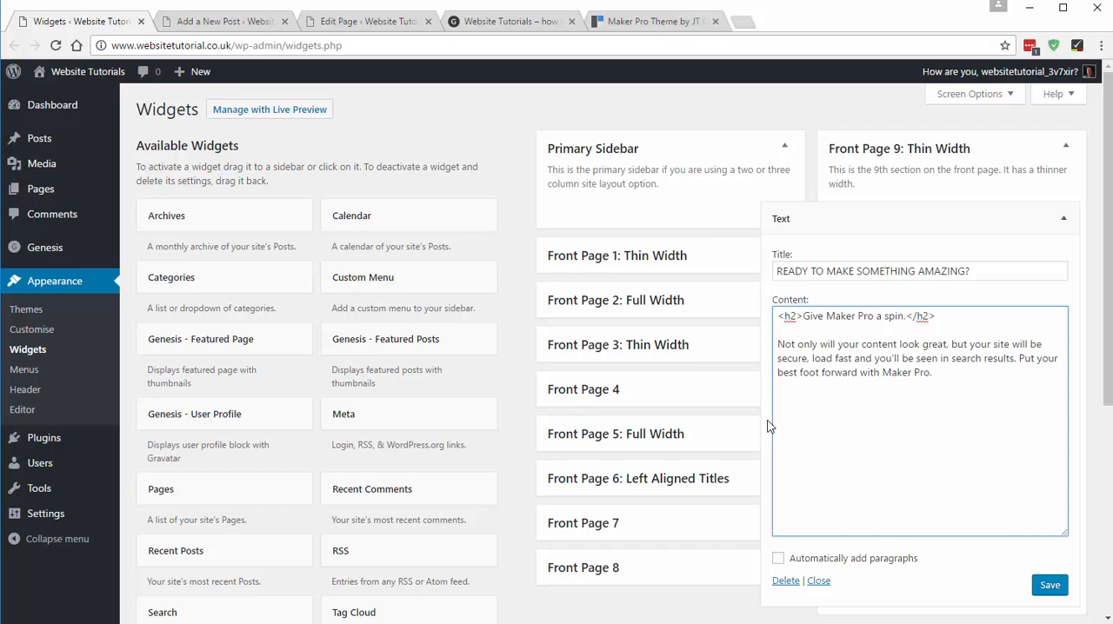
pyautogui.click(620, 19)
pyautogui.click(486, 357)
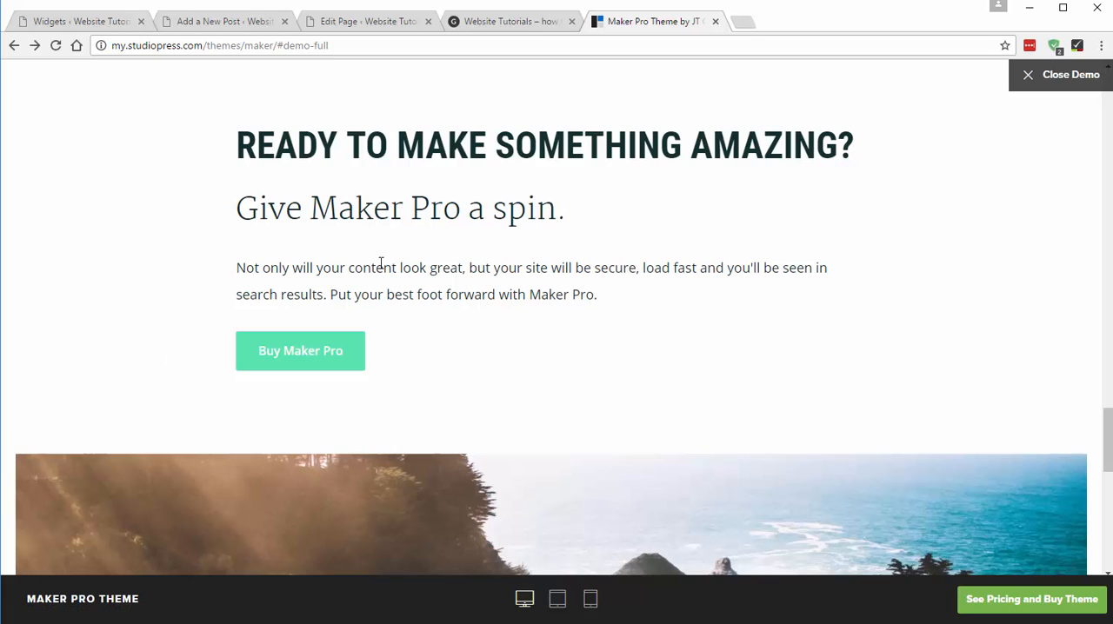
pyautogui.click(85, 22)
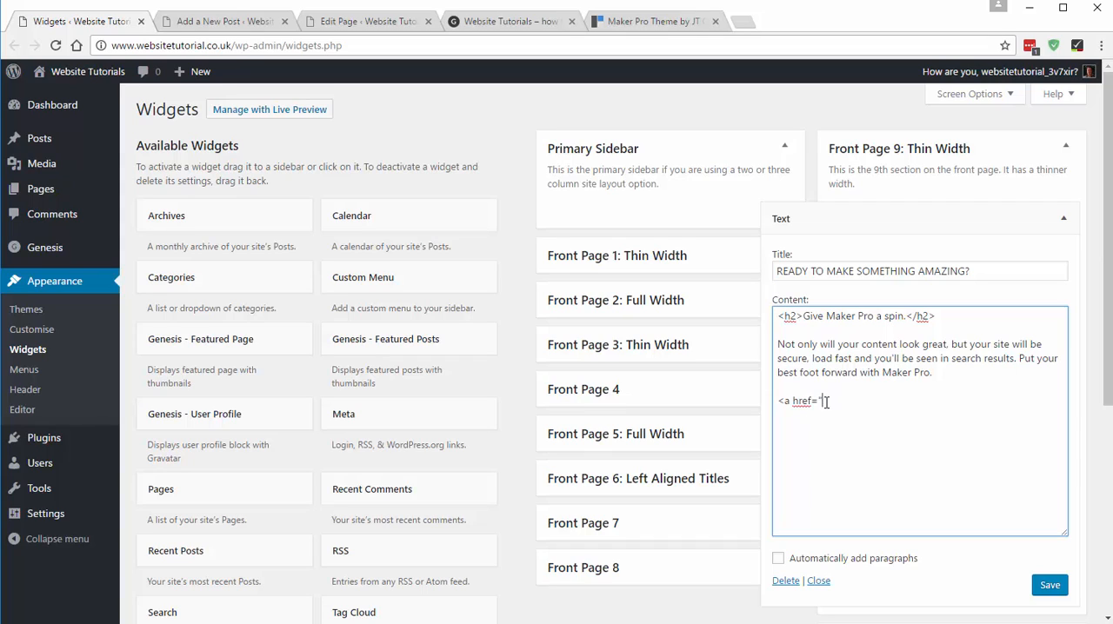
pyautogui.click(489, 27)
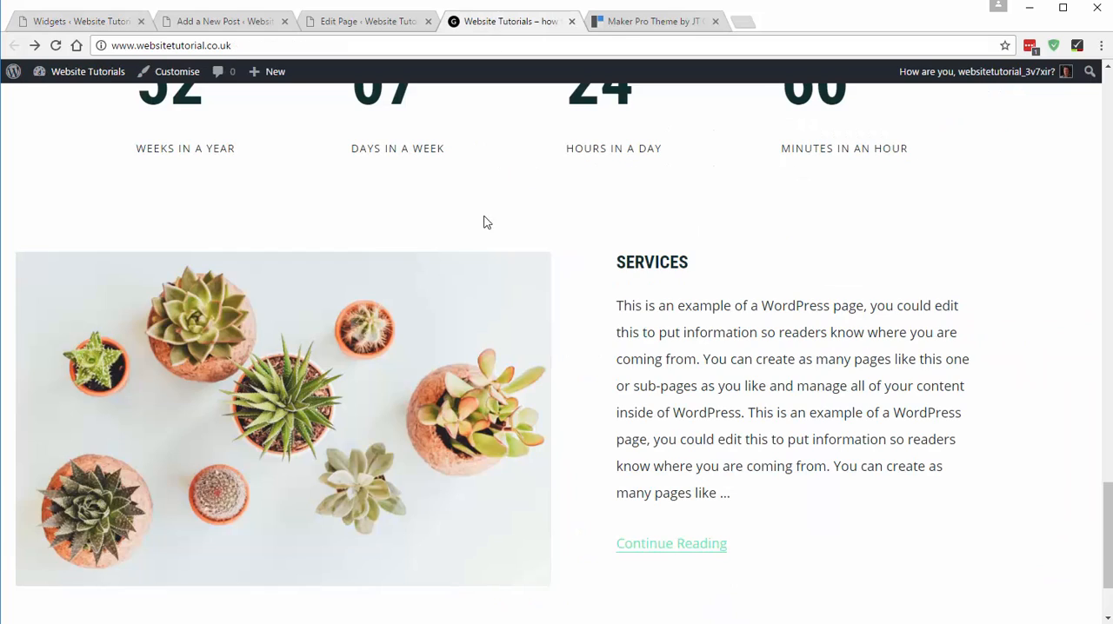
pyautogui.click(394, 356)
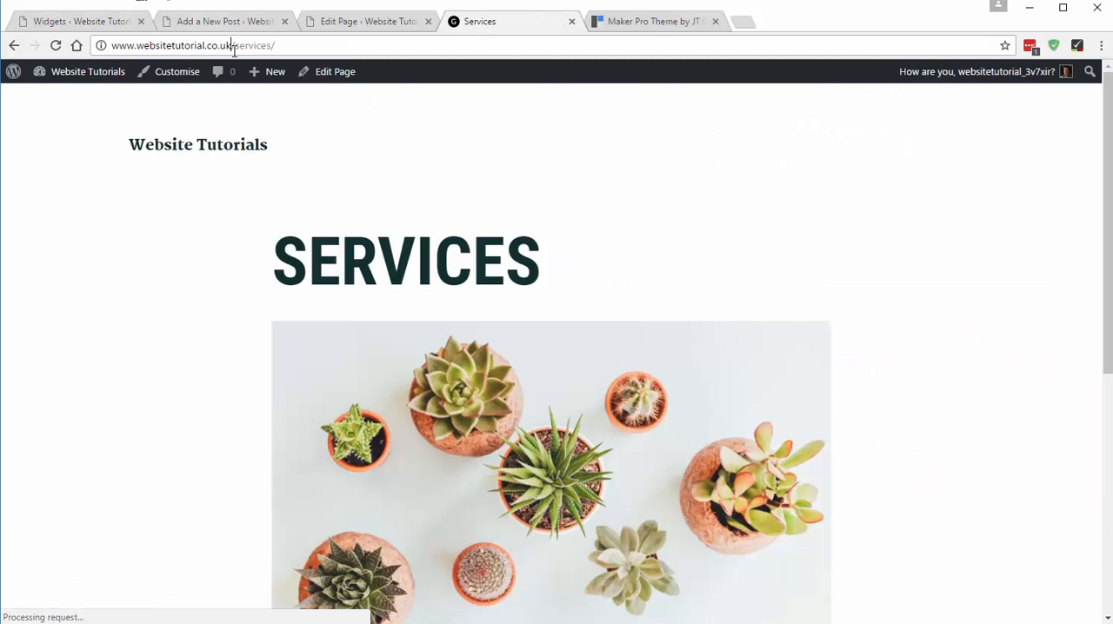
pyautogui.click(235, 45)
pyautogui.click(15, 46)
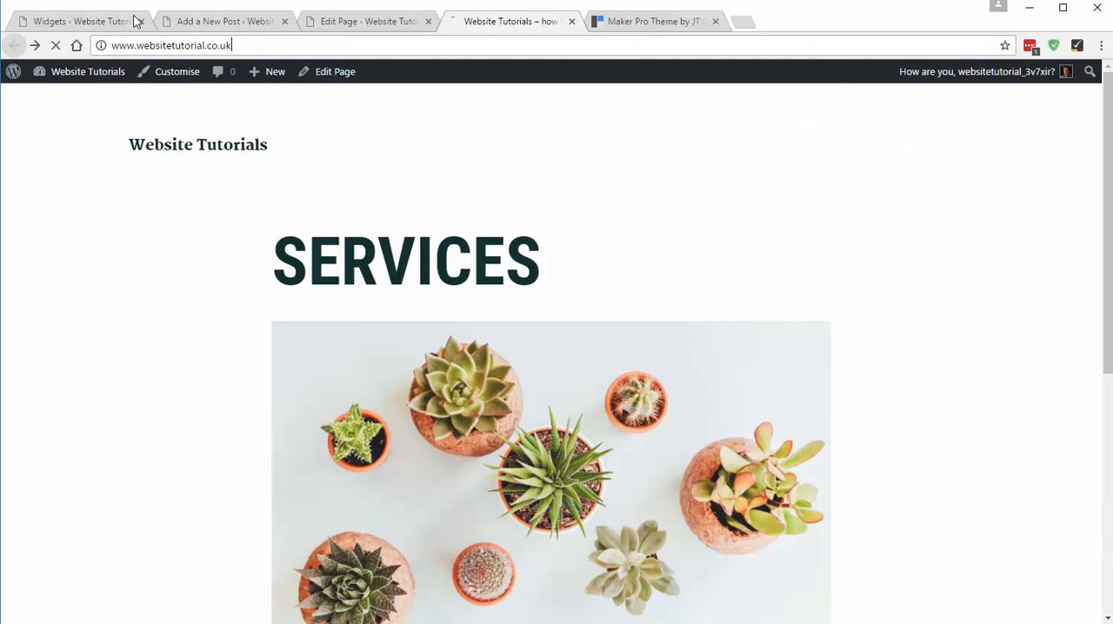
pyautogui.click(95, 22)
pyautogui.hotkey('ctrl', 'v')
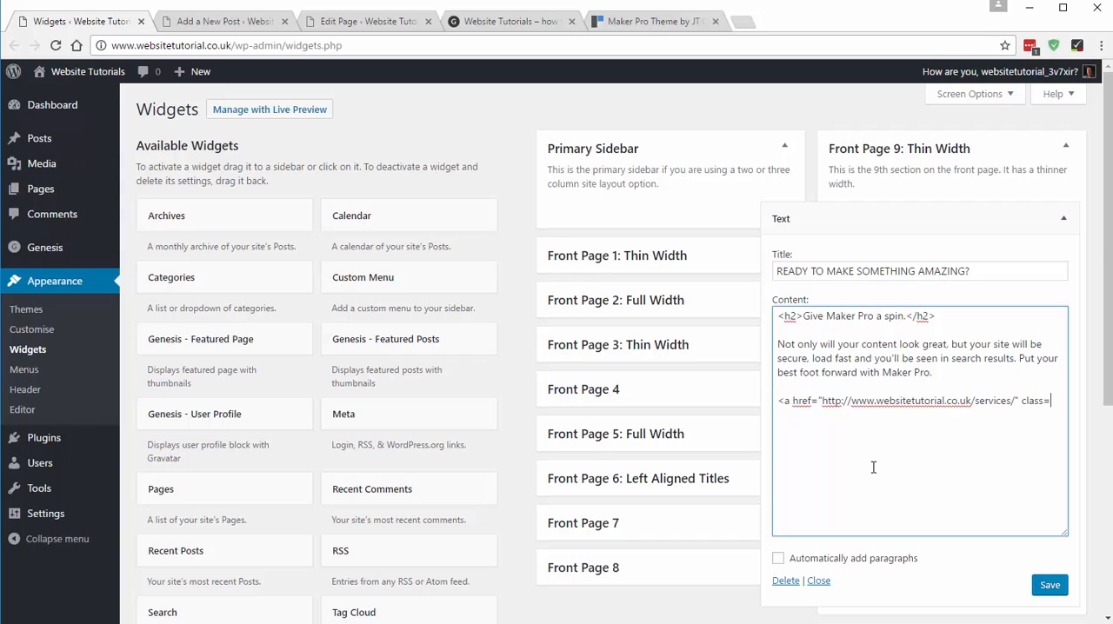
# - Give the link the class "button" and the text "My Services", close the tag, and save the widget
pyautogui.write('" class="but')
pyautogui.write('ton">My Services</a>')
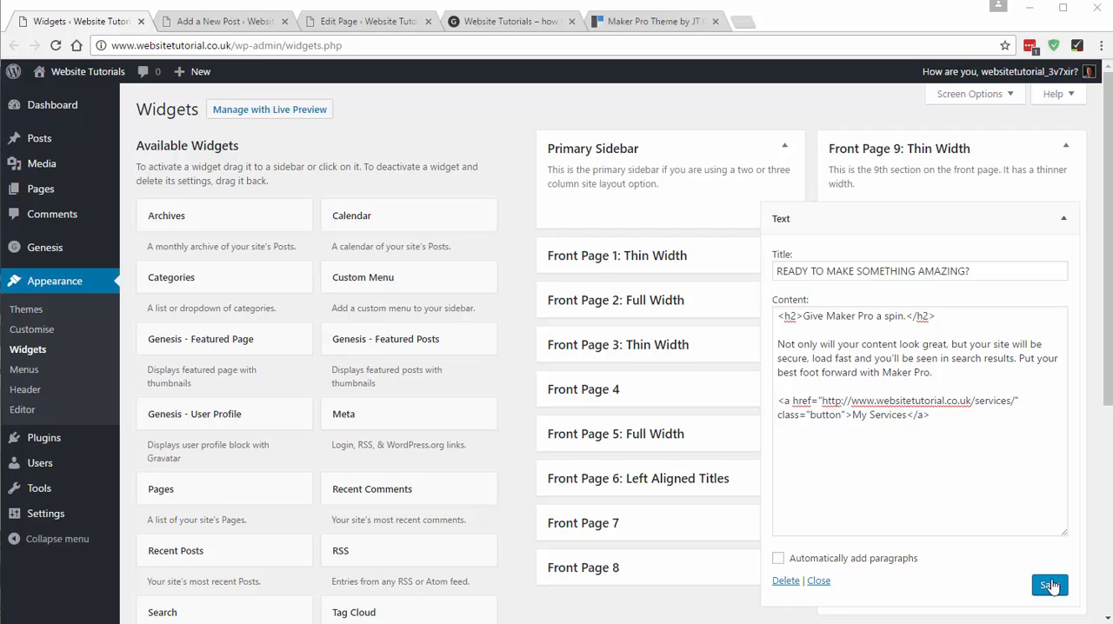
pyautogui.click(1050, 586)
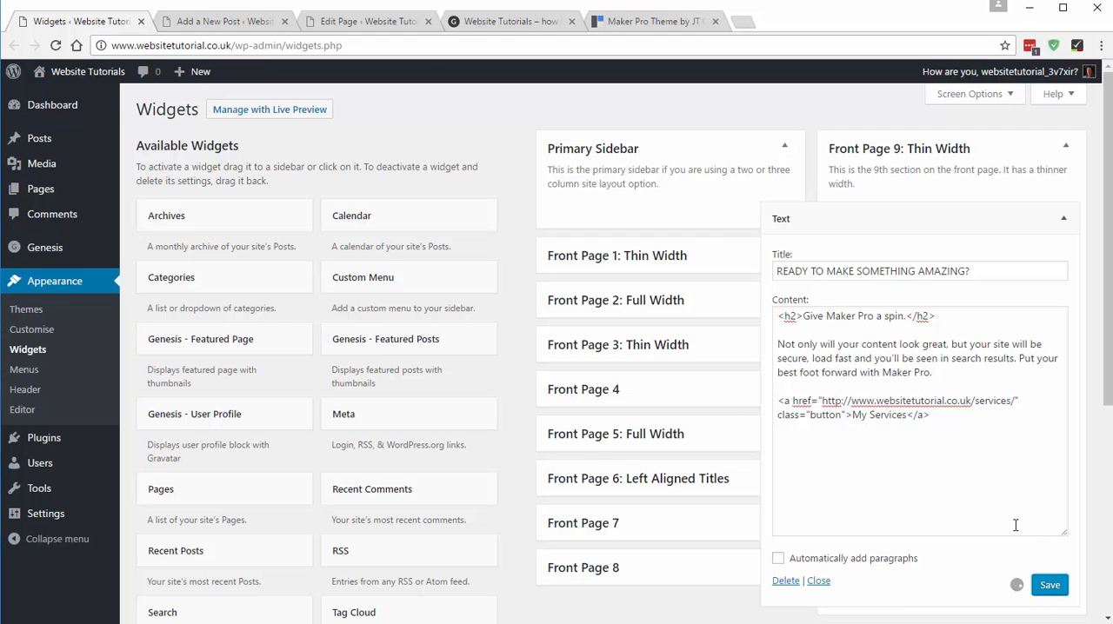
# - Reload the site's home page and check the placement of the call-to-action text and its My Services button
pyautogui.click(481, 26)
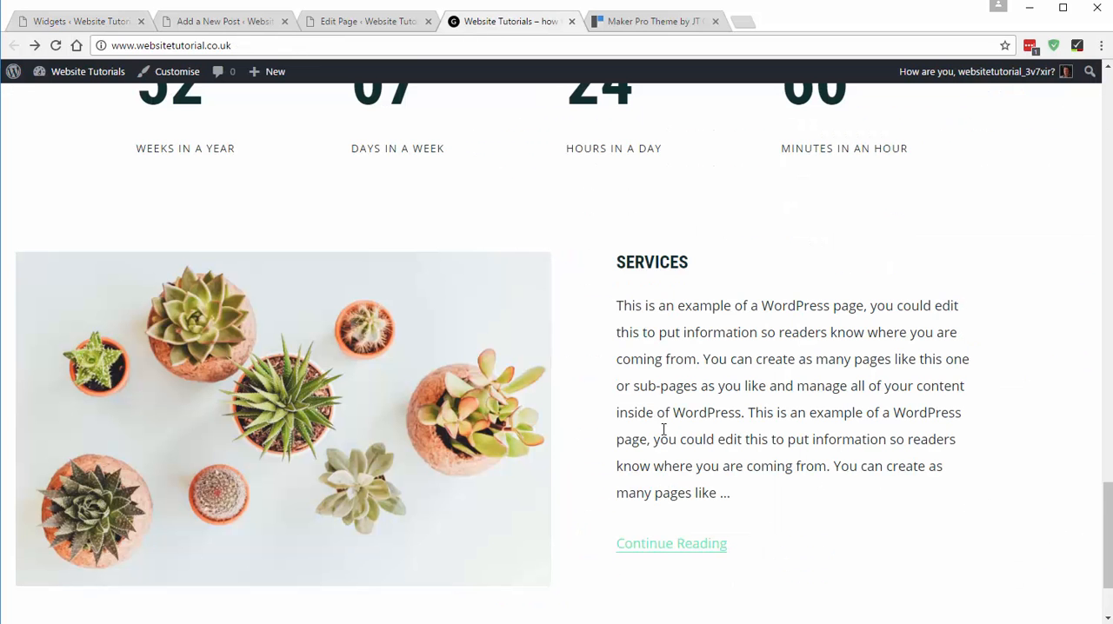
pyautogui.scroll(-3, 664, 429)
pyautogui.click(55, 45)
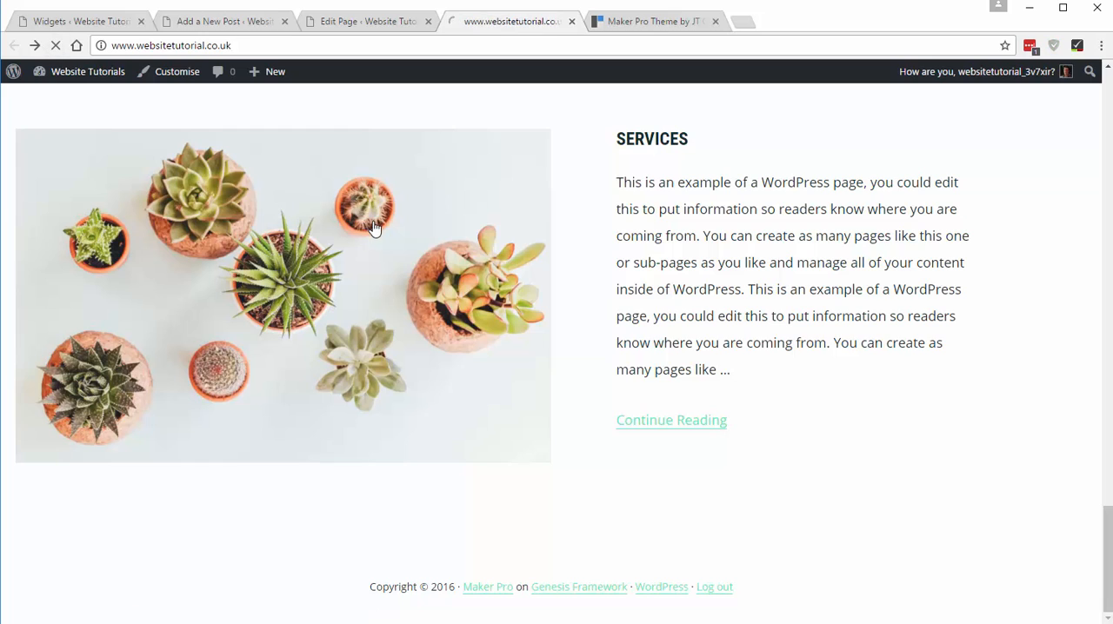
pyautogui.scroll(-3, 307, 398)
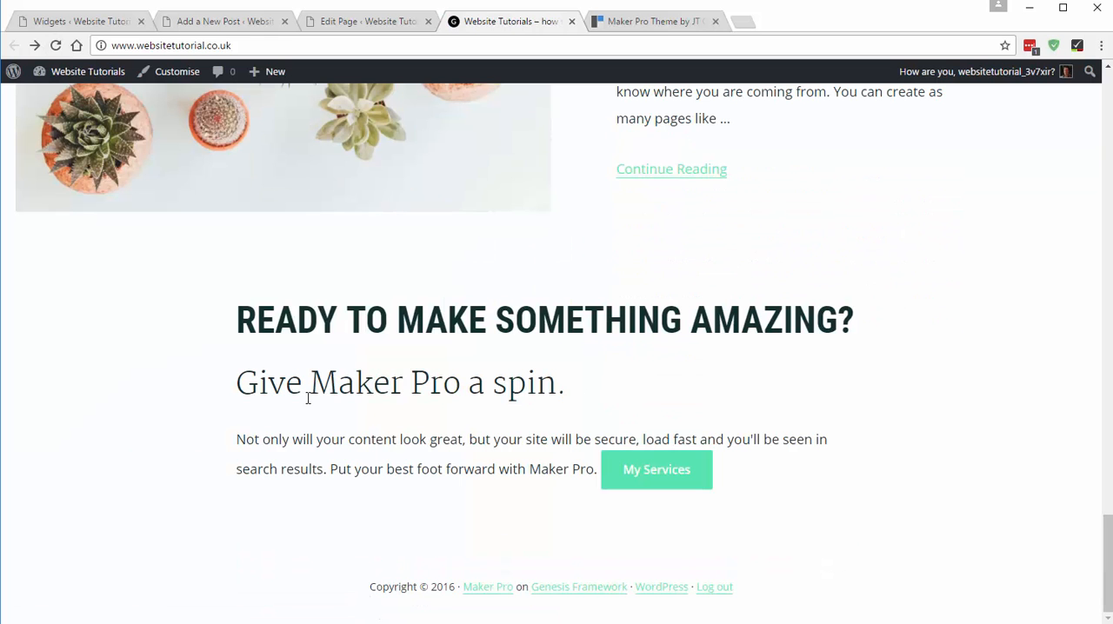
pyautogui.click(647, 478)
# - Turn on automatic paragraphs for the Front Page 9 Text widget and save it
pyautogui.click(61, 19)
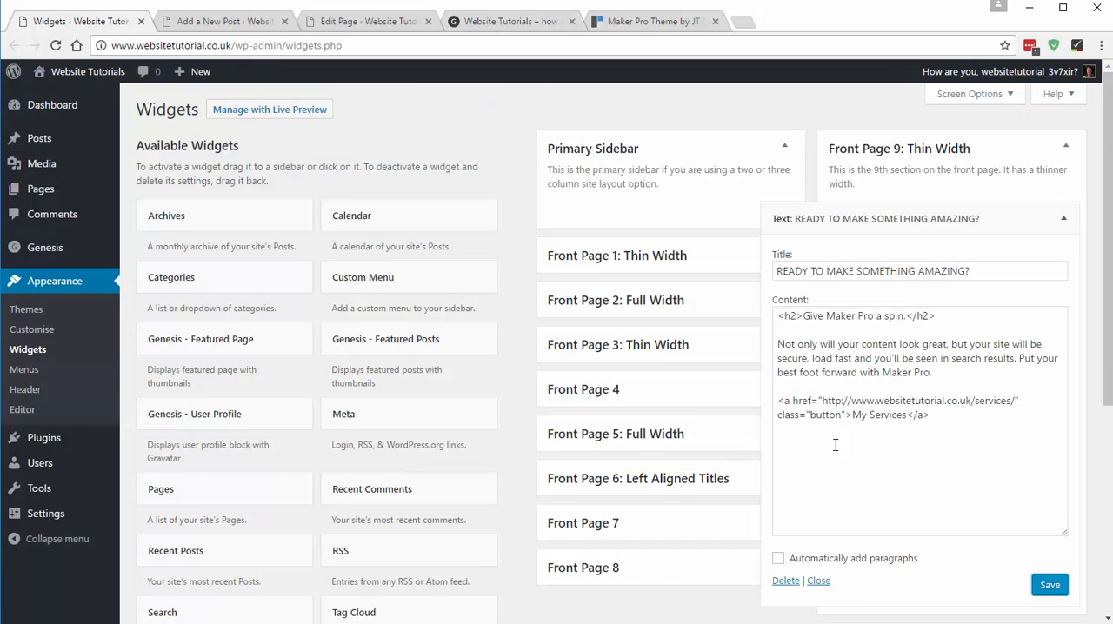
pyautogui.click(778, 558)
pyautogui.click(1050, 586)
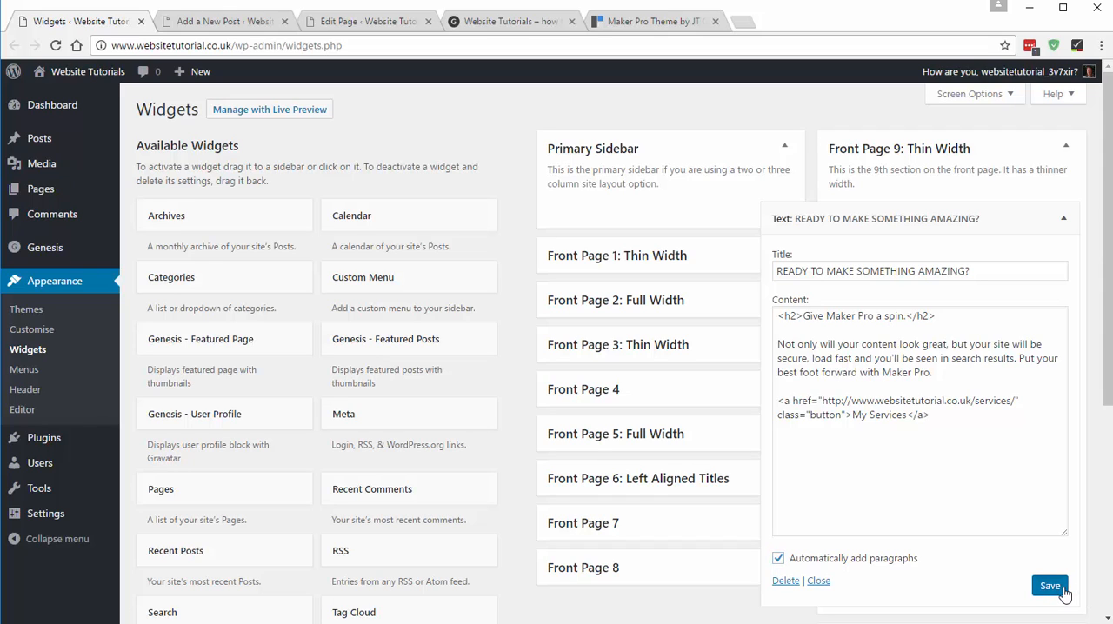
# - Reload the home page to check the button's spacing, and view the section below the call-to-action in the demo
pyautogui.click(492, 23)
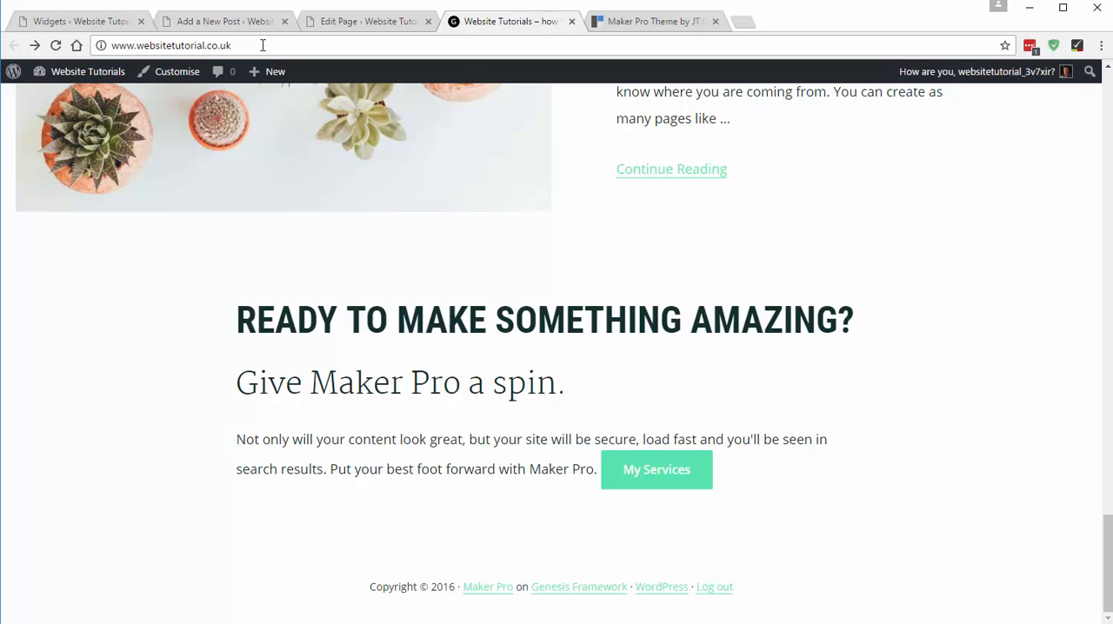
pyautogui.click(54, 45)
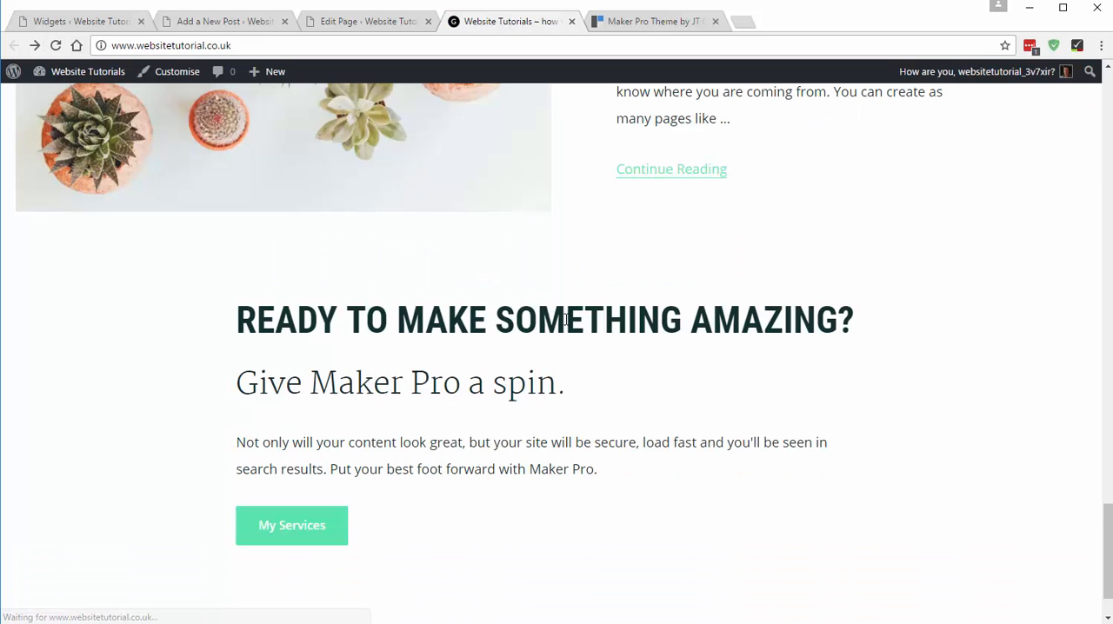
pyautogui.scroll(-1, 566, 320)
pyautogui.click(648, 21)
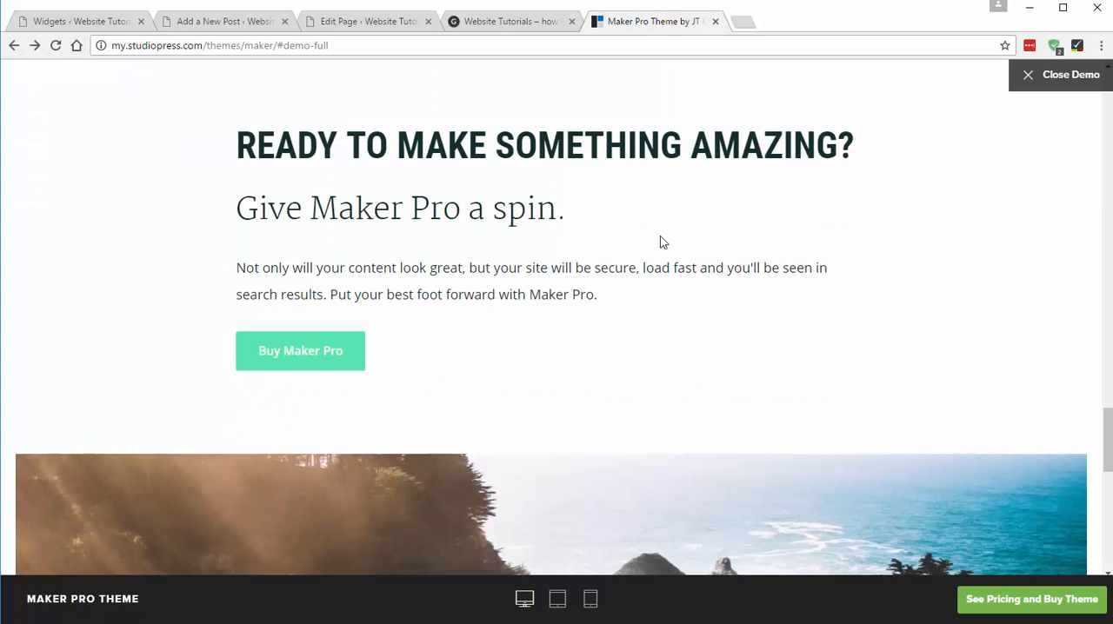
pyautogui.scroll(-5, 661, 239)
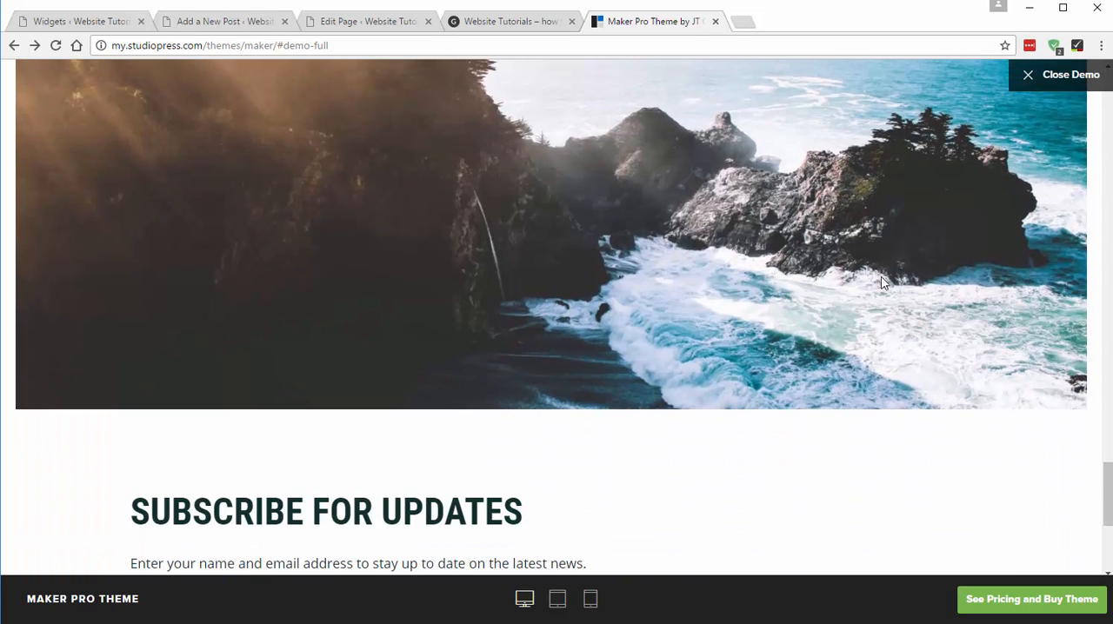
# - Add a Text widget to the Front Page 10: Full Width area
pyautogui.click(78, 22)
pyautogui.click(852, 155)
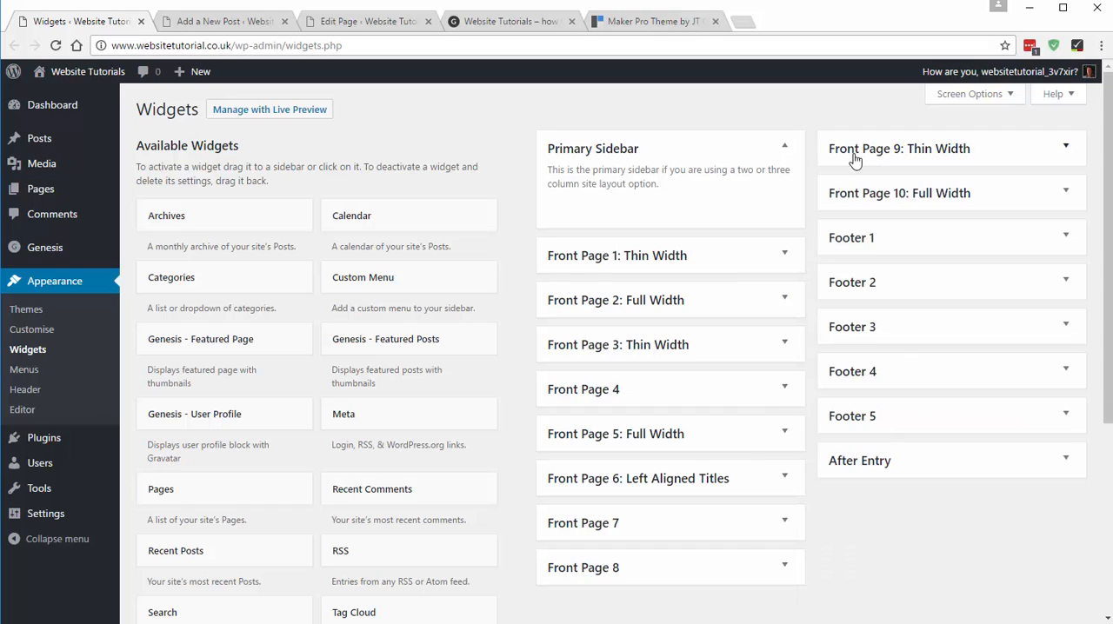
pyautogui.click(866, 198)
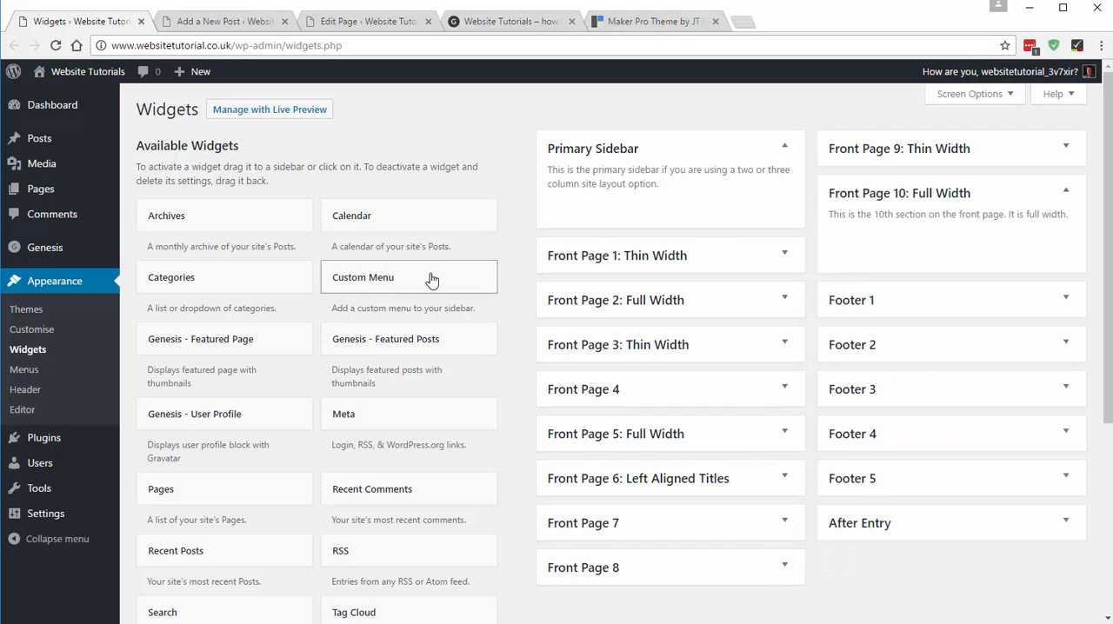
pyautogui.scroll(-2, 418, 346)
pyautogui.moveTo(166, 613); pyautogui.dragTo(827, 280)
pyautogui.click(826, 300)
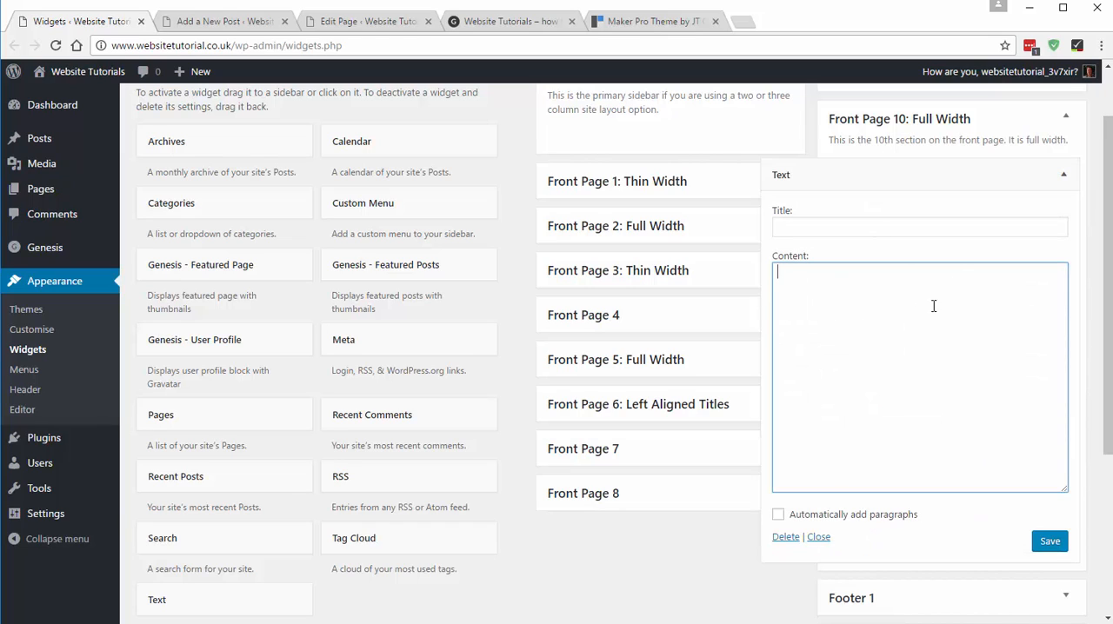
# - Clear the old code from the draft post, upload demo-6-1600x600.jpg, and insert it there at full size with no alignment or link
pyautogui.click(252, 24)
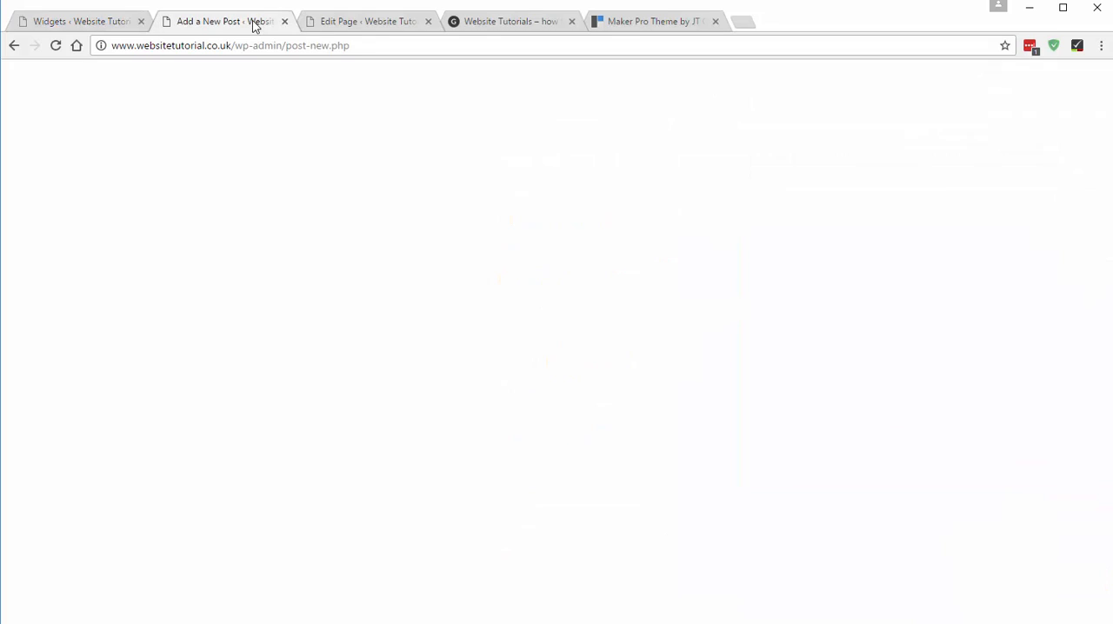
pyautogui.moveTo(486, 282); pyautogui.dragTo(43, 255)
pyautogui.press('BackSpace')
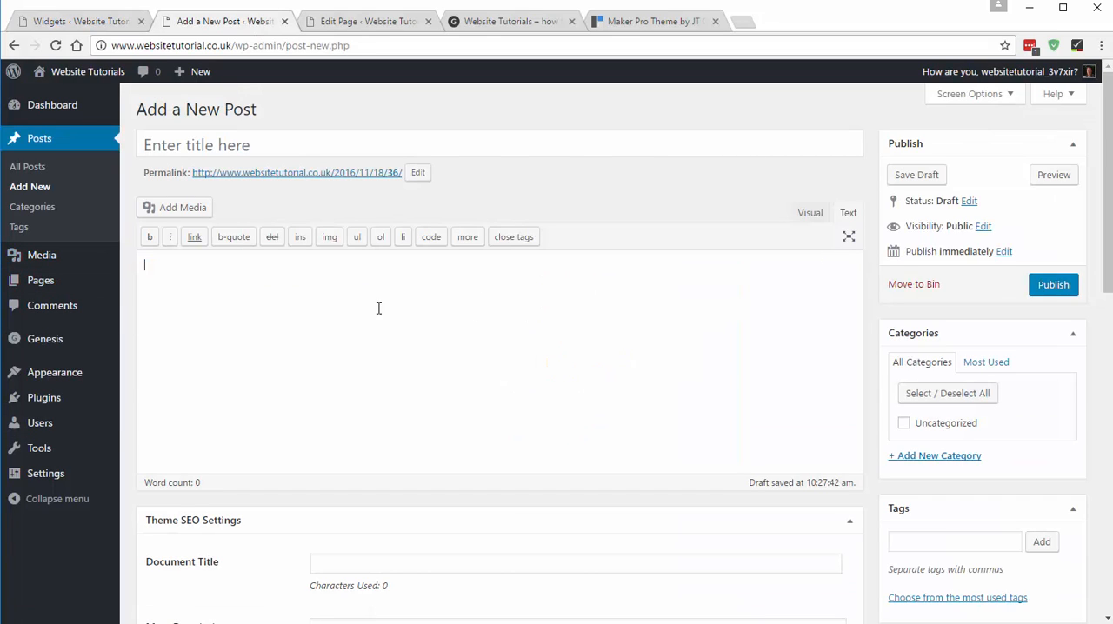
pyautogui.click(186, 212)
pyautogui.click(214, 137)
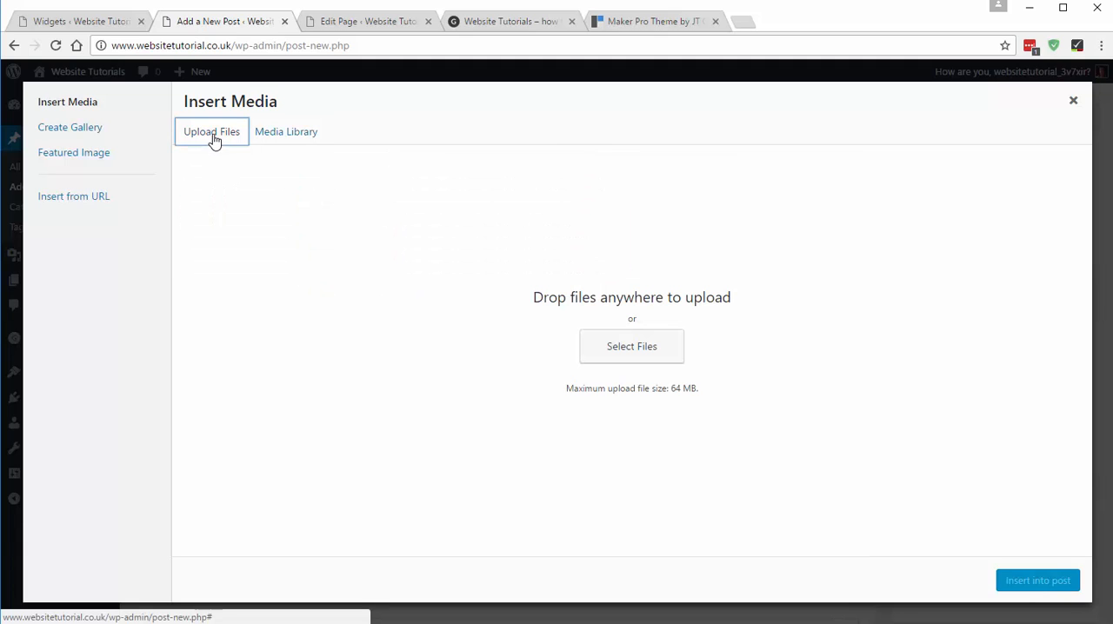
pyautogui.click(643, 351)
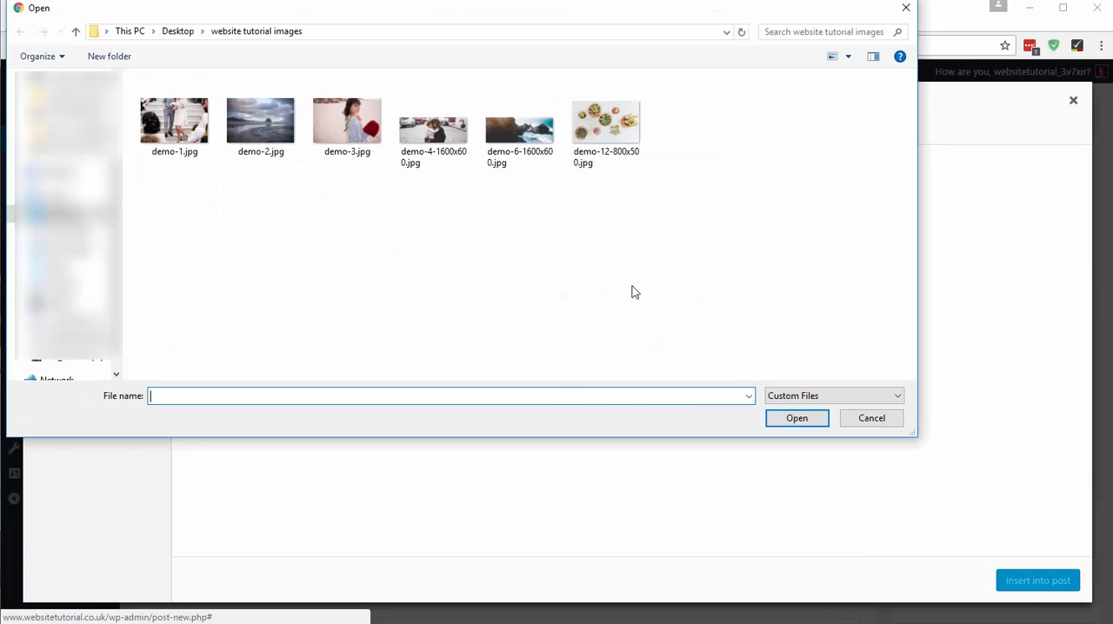
pyautogui.doubleClick(519, 132)
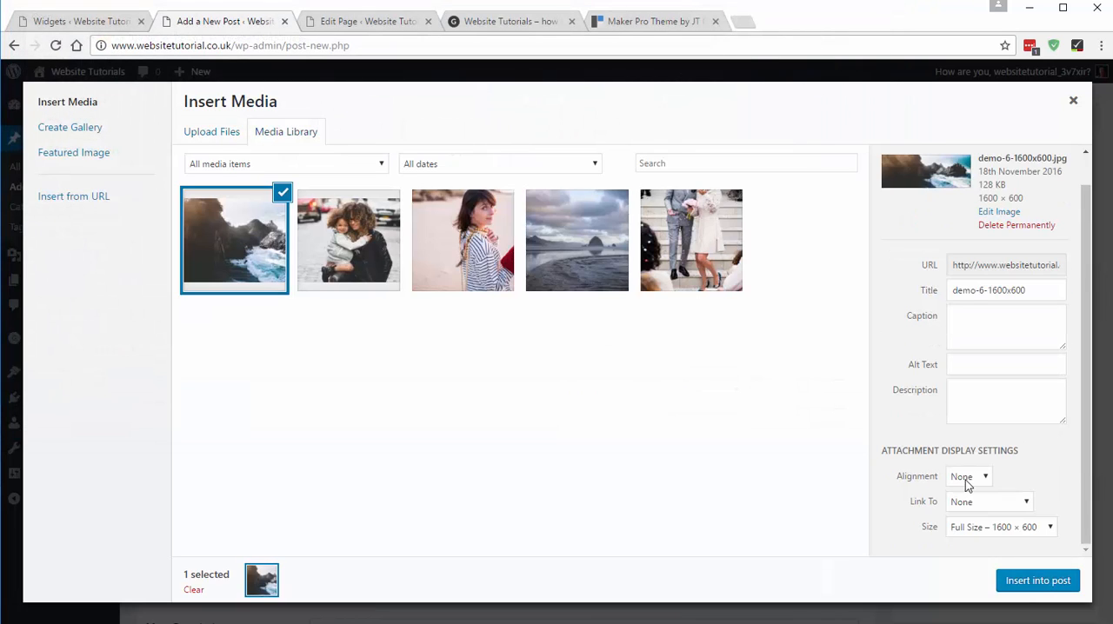
pyautogui.click(1037, 581)
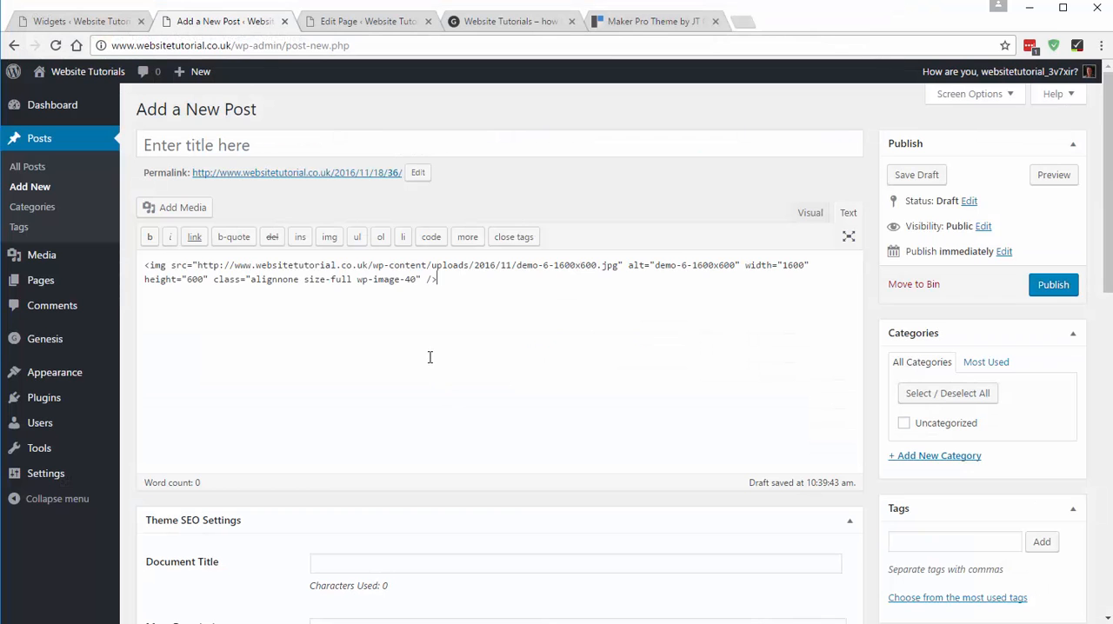
# - Copy the demo-6-1600x600.jpg image code from the draft post into the Front Page 10 Text widget's content and save the widget
pyautogui.moveTo(454, 279); pyautogui.dragTo(146, 263)
pyautogui.hotkey('ctrl', 'c')
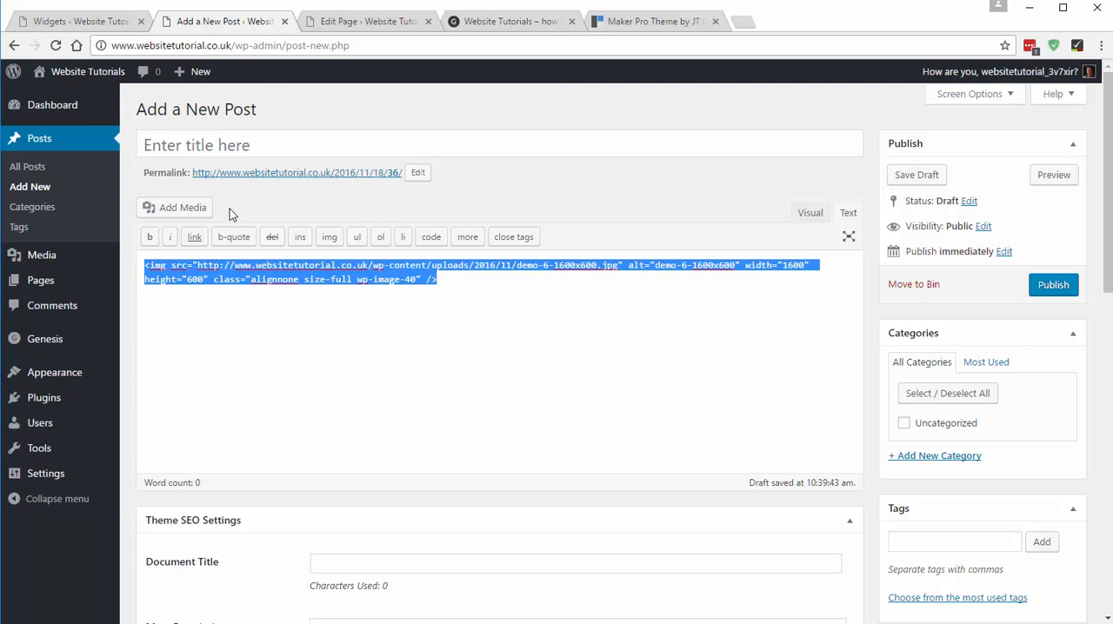
pyautogui.click(70, 19)
pyautogui.hotkey('ctrl', 'v')
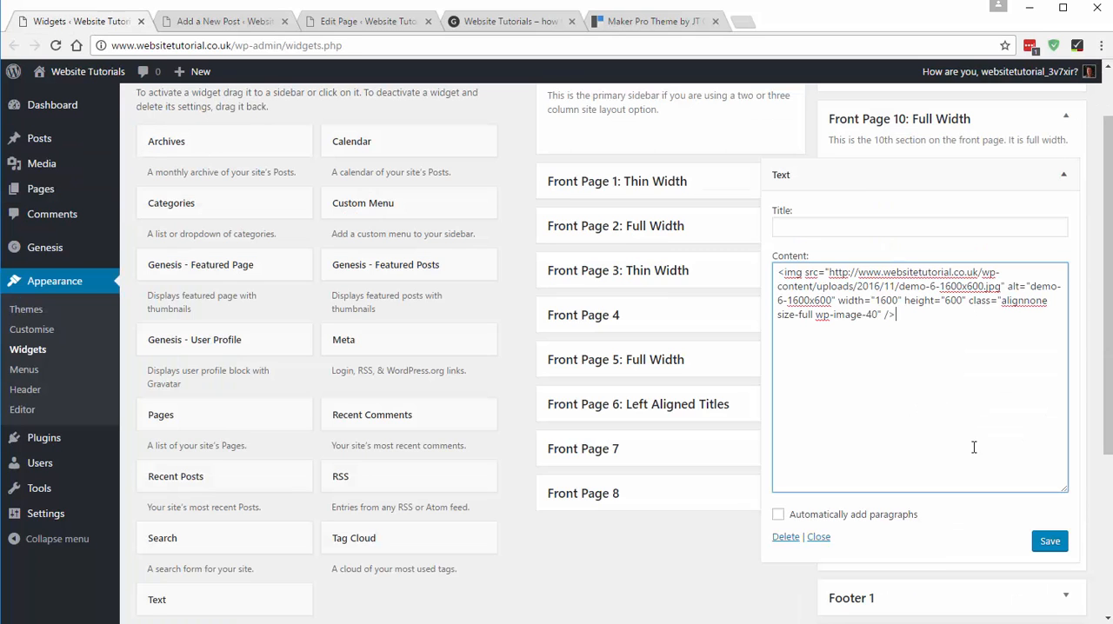
pyautogui.click(1049, 541)
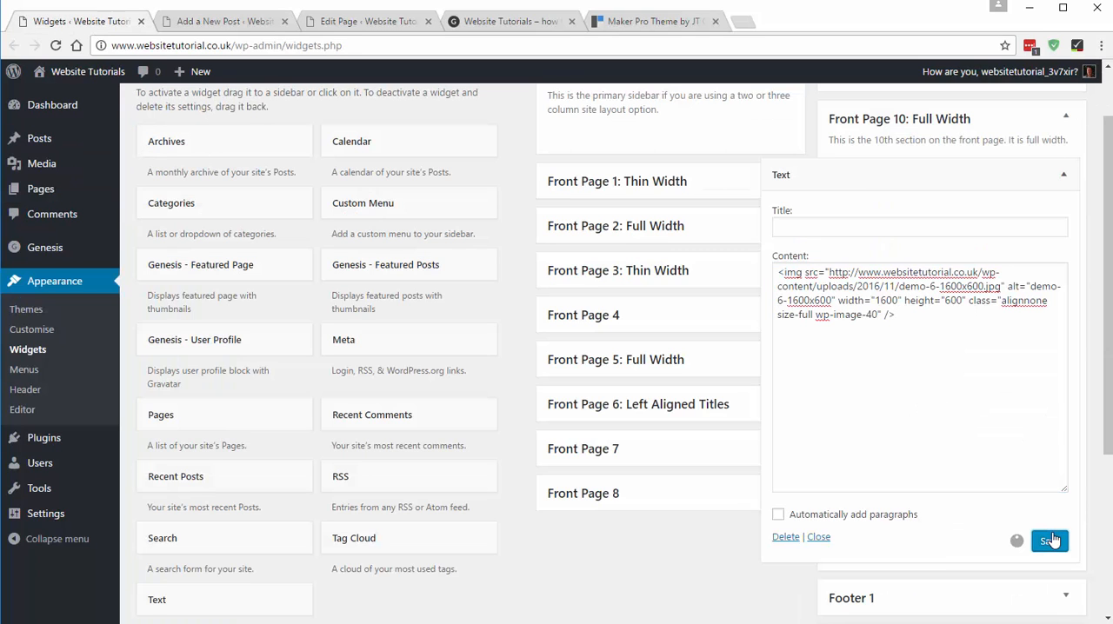
# - Reload the home page to check the full-width coast image, and view the demo's Subscribe for Updates section
pyautogui.click(511, 21)
pyautogui.click(54, 46)
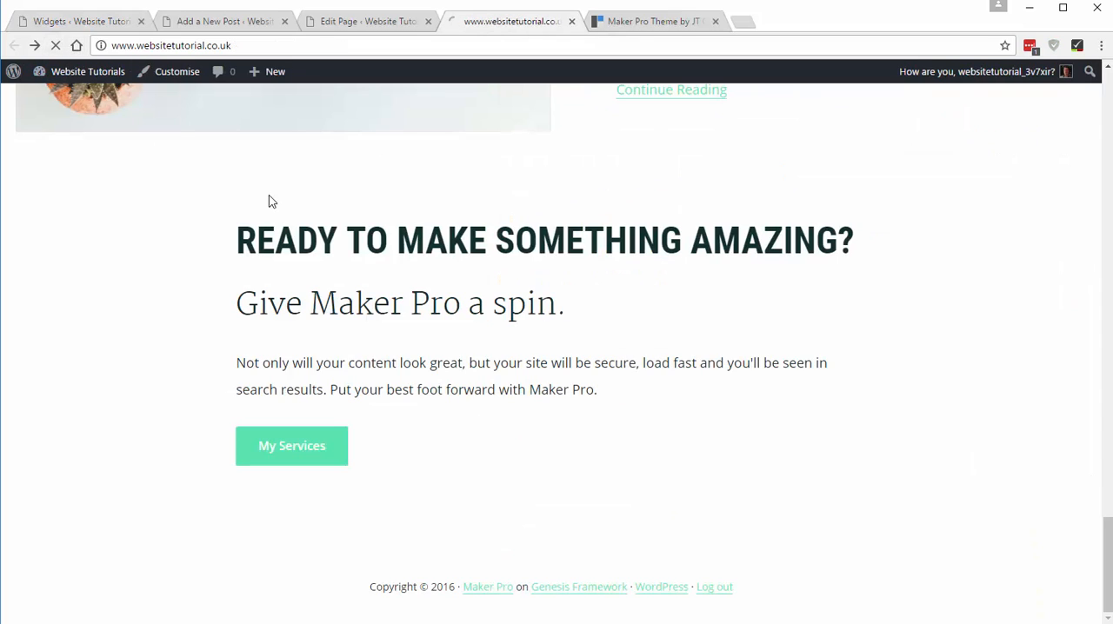
pyautogui.scroll(-4, 303, 219)
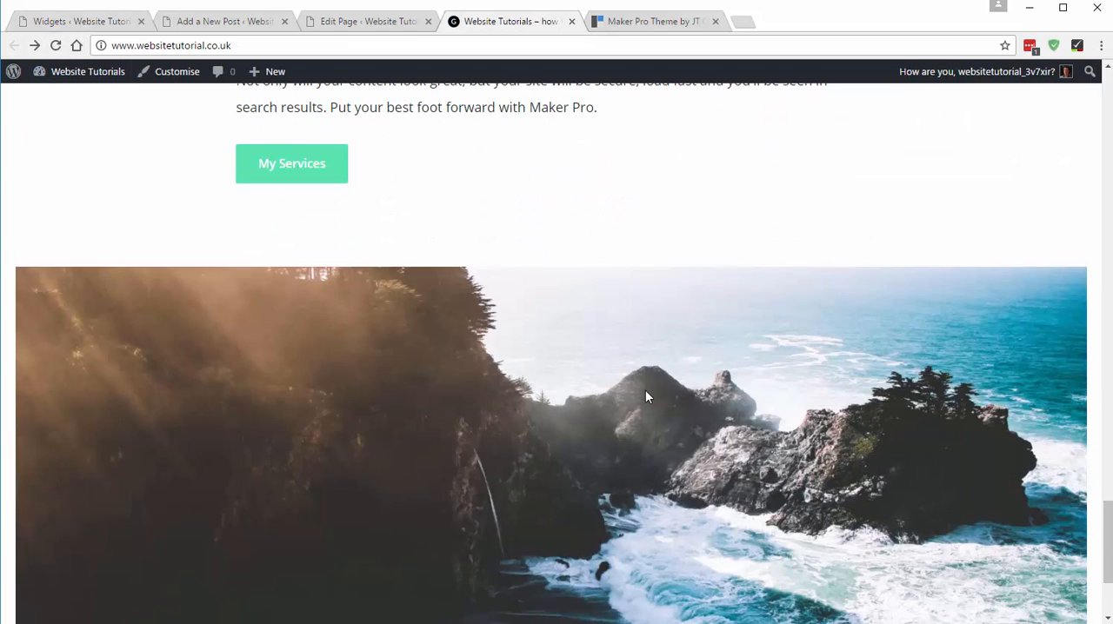
pyautogui.scroll(-3, 645, 391)
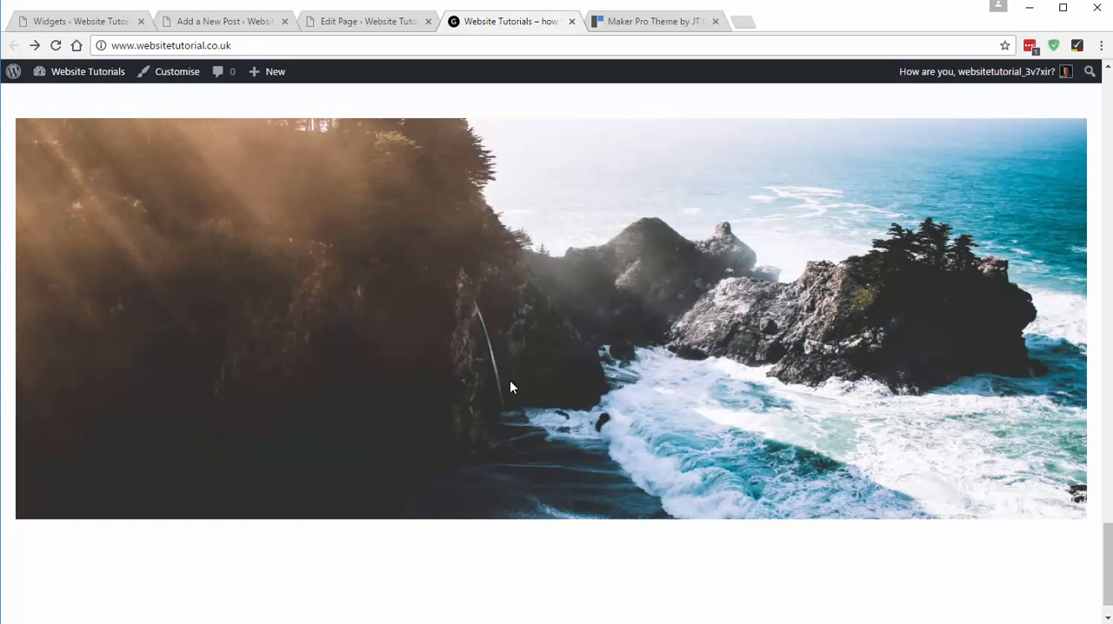
pyautogui.scroll(4, 509, 303)
pyautogui.scroll(-3, 509, 298)
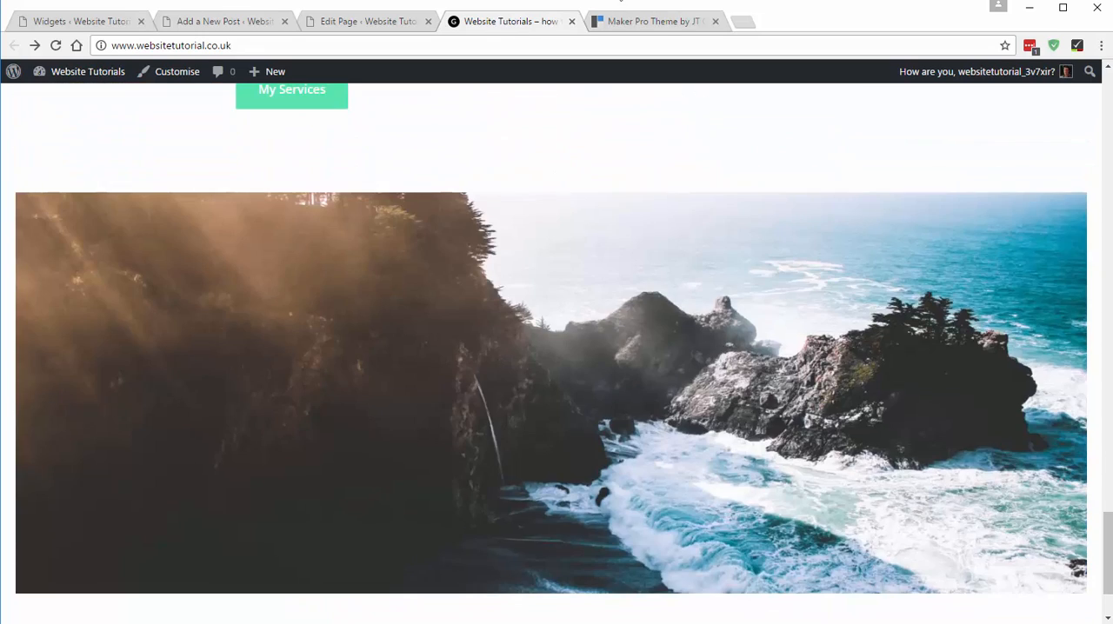
pyautogui.click(618, 23)
pyautogui.scroll(-3, 536, 275)
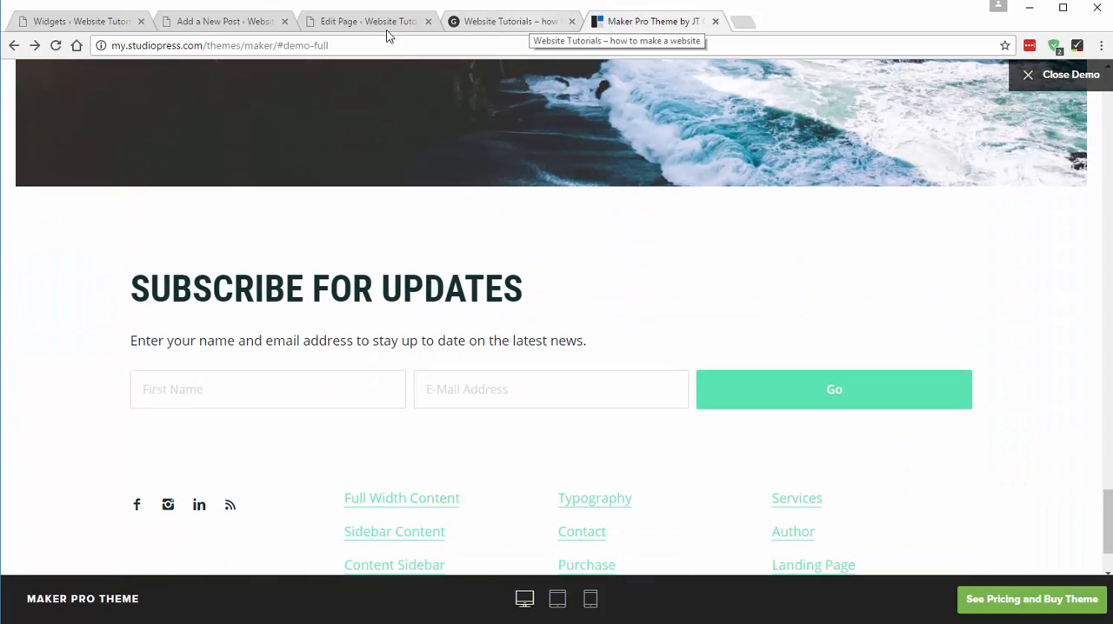
# - Return to the Widgets page and collapse the Front Page 10: Full Width area
pyautogui.click(156, 22)
pyautogui.scroll(1, 863, 185)
pyautogui.scroll(1, 863, 185)
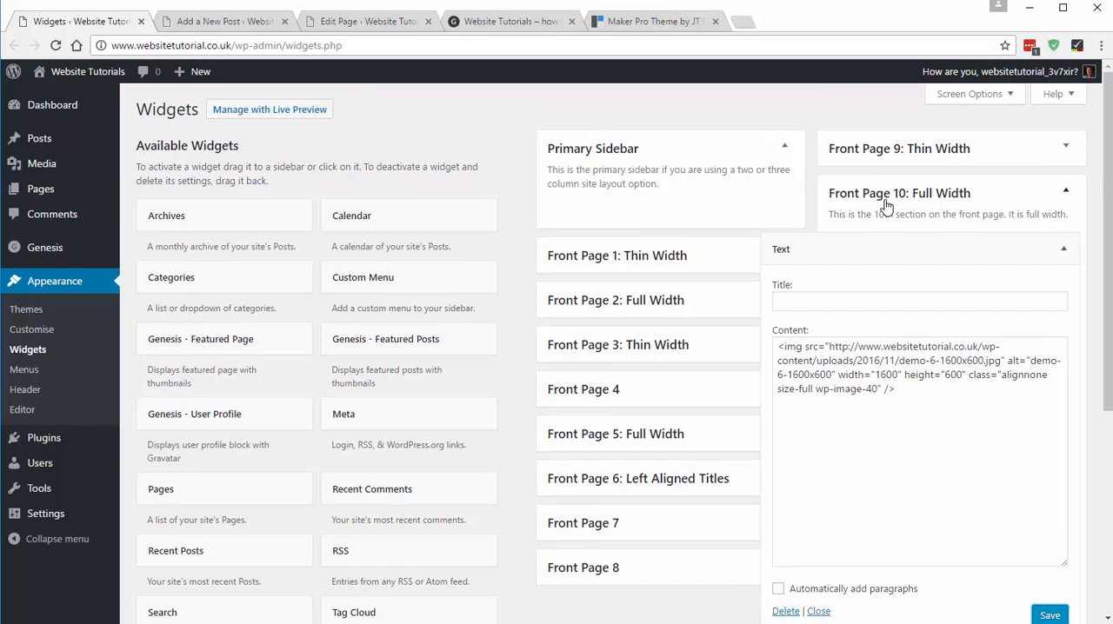
pyautogui.click(884, 203)
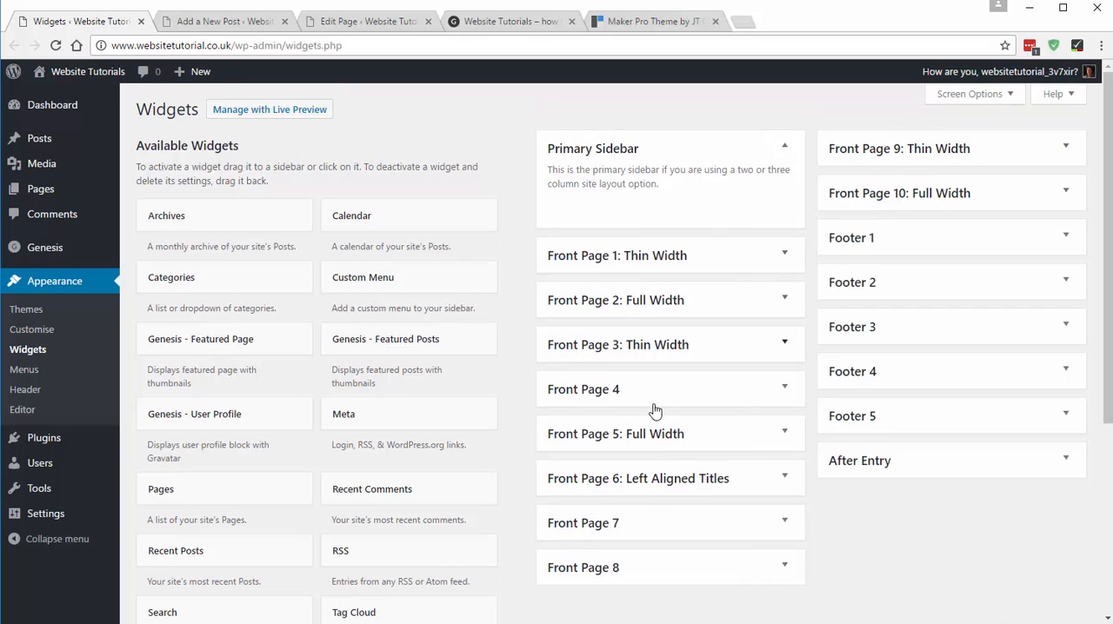
# - Compare the bottom of the site's home page with the demo's subscribe and footer sections, and check the footer widget areas
pyautogui.click(550, 22)
pyautogui.scroll(6, 567, 207)
pyautogui.scroll(-4, 567, 366)
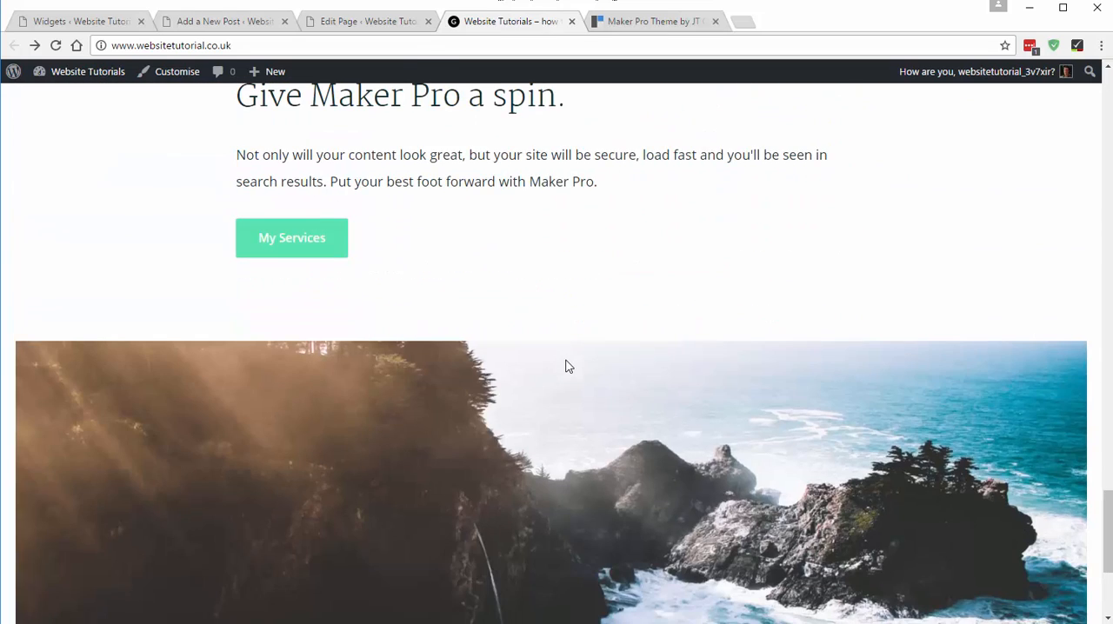
pyautogui.scroll(-3, 565, 366)
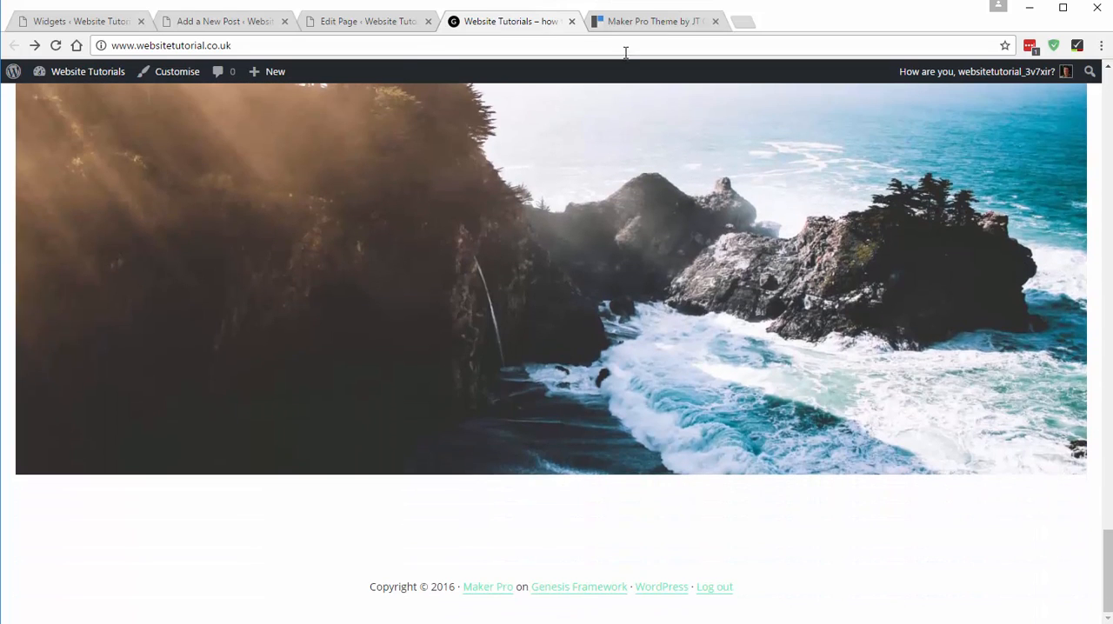
pyautogui.click(629, 21)
pyautogui.scroll(-2, 609, 209)
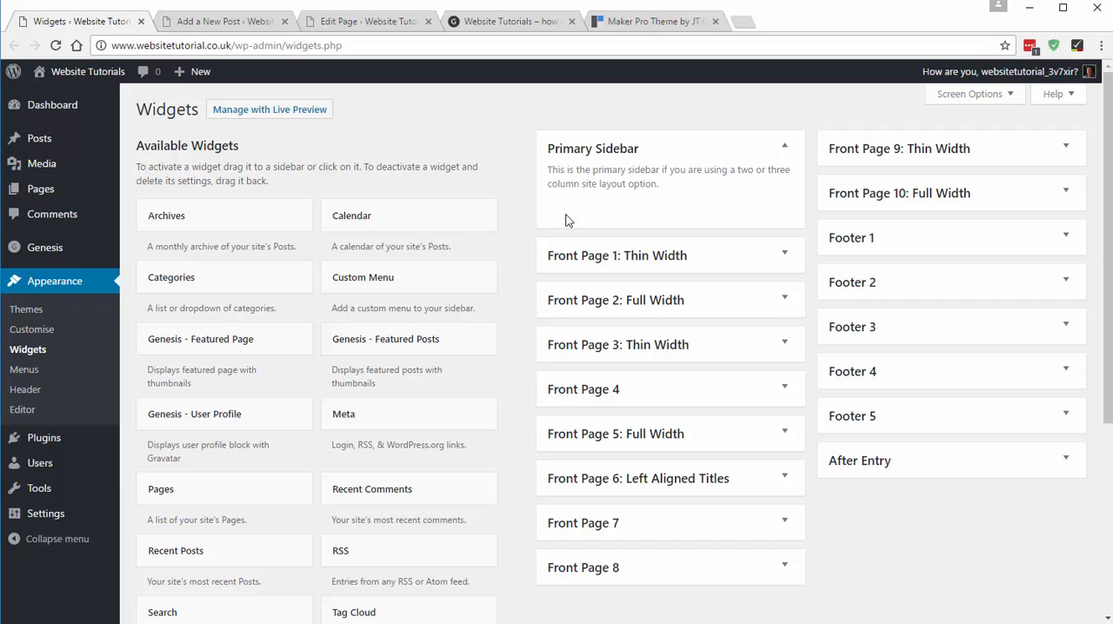
pyautogui.click(52, 22)
pyautogui.click(619, 22)
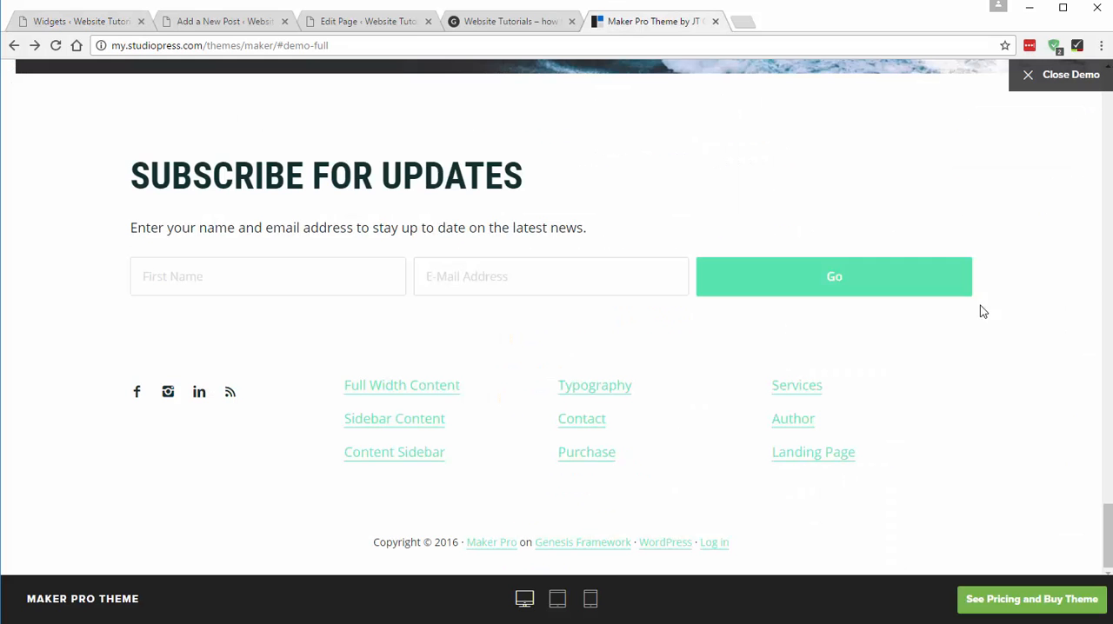
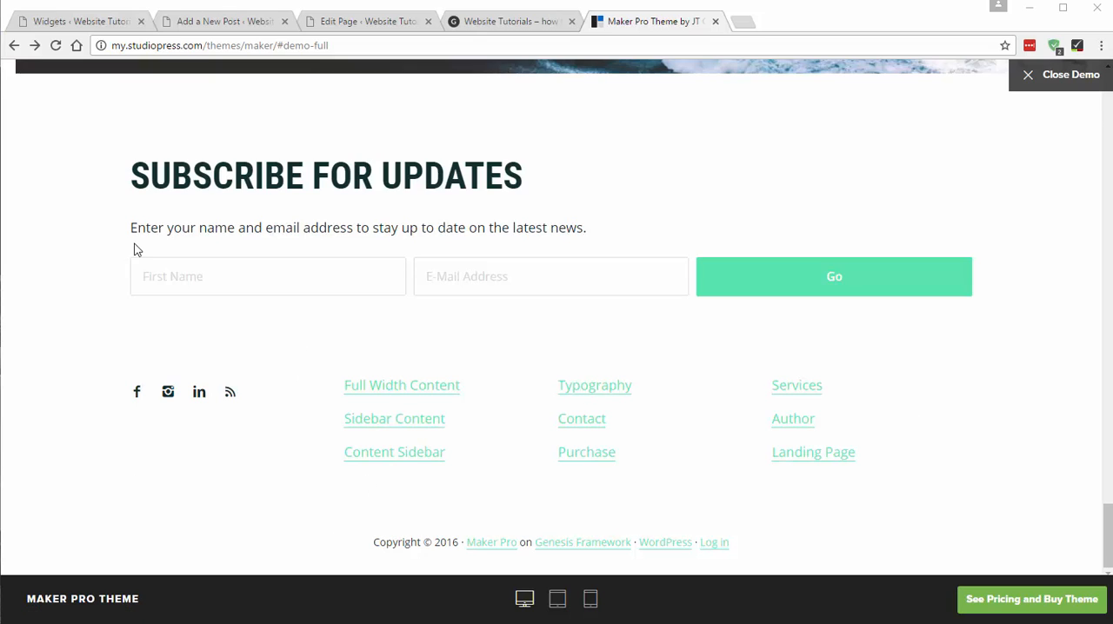
# - Examine the demo's Subscribe for Updates section, including its heading, intro text, First Name and E-Mail Address fields
pyautogui.moveTo(139, 172); pyautogui.dragTo(861, 233)
pyautogui.click(340, 129)
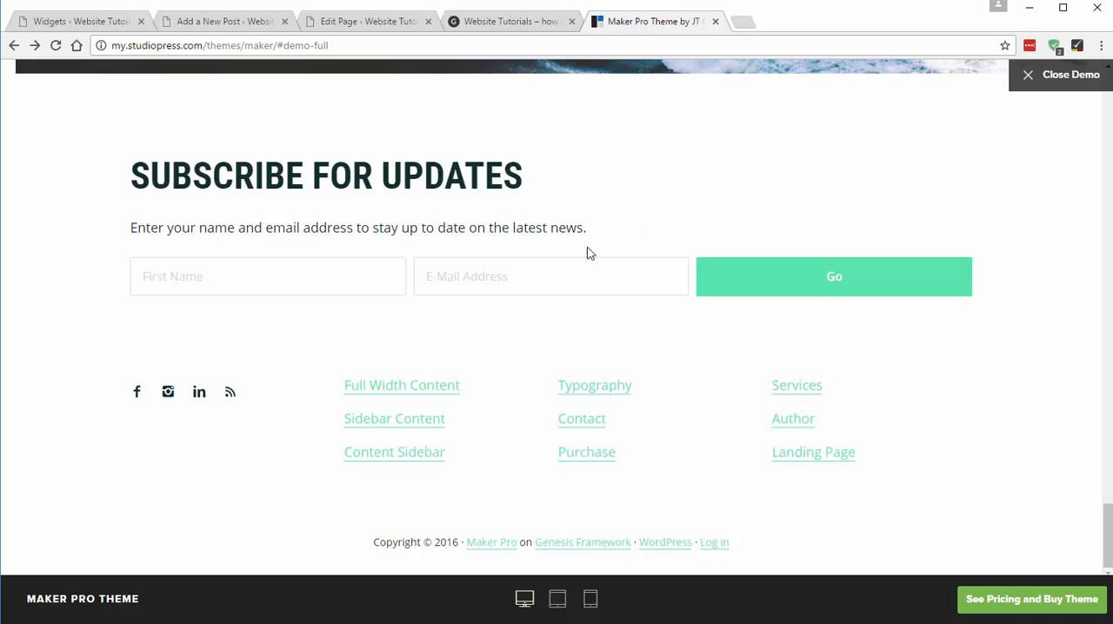
pyautogui.click(335, 285)
pyautogui.press('Tab')
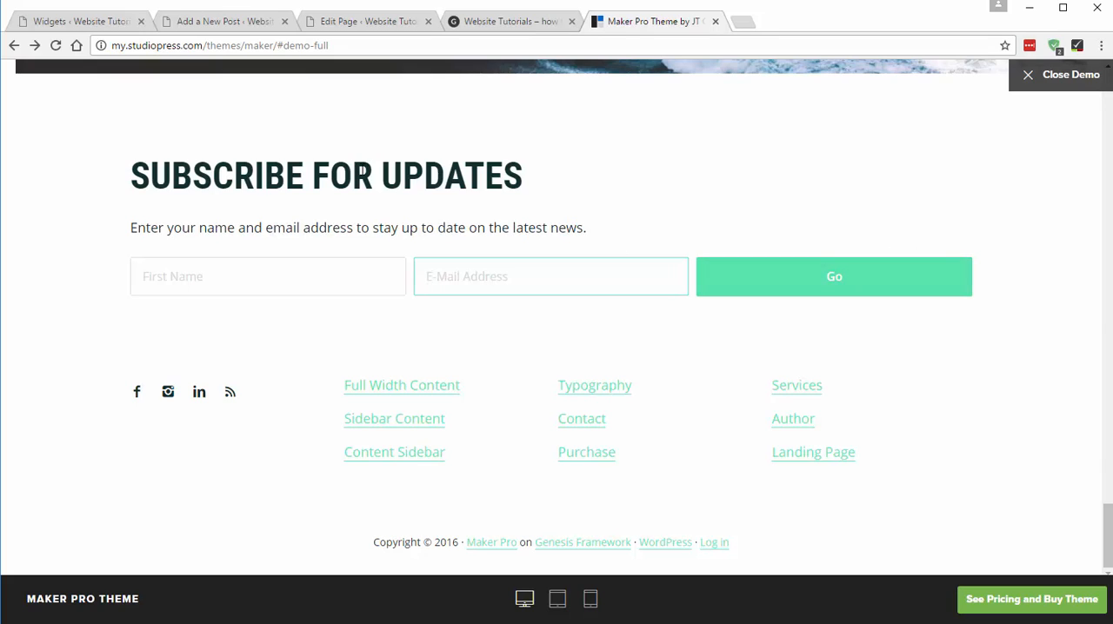
pyautogui.doubleClick(325, 183)
pyautogui.click(325, 184)
pyautogui.click(325, 184)
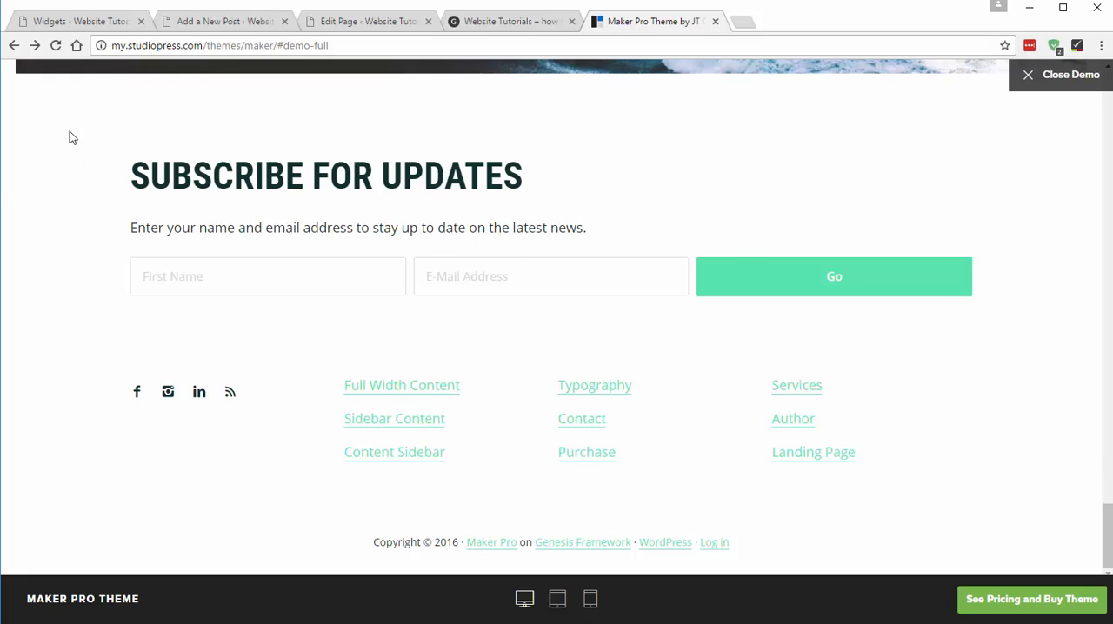
# - Search the WordPress plugin directory for "genesis enews", then install and activate Genesis eNews Extended
pyautogui.click(104, 20)
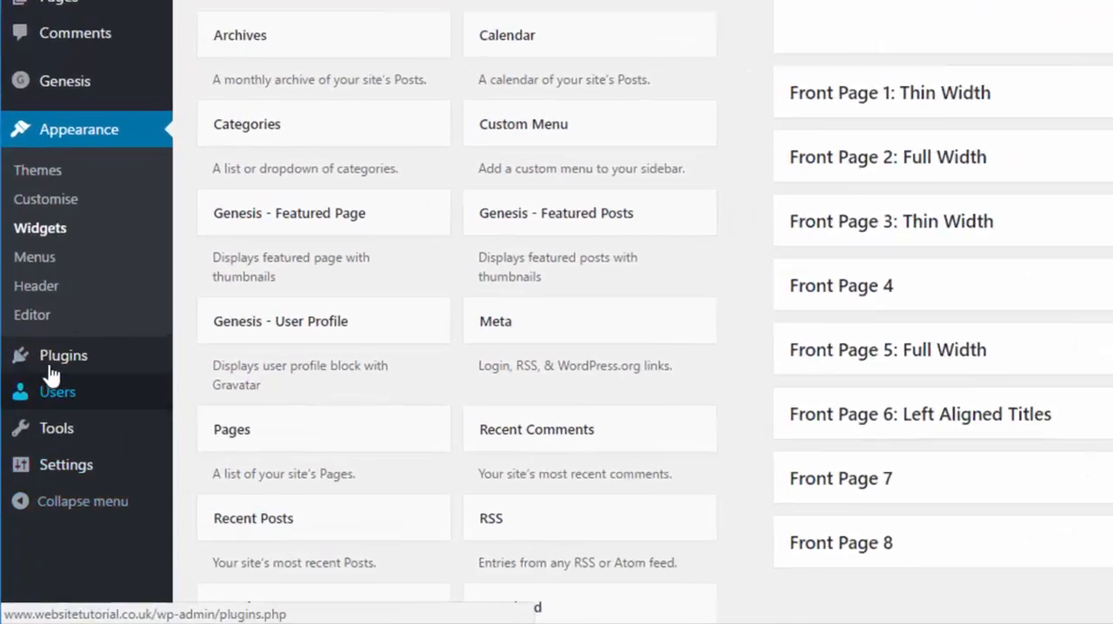
pyautogui.moveTo(58, 445)
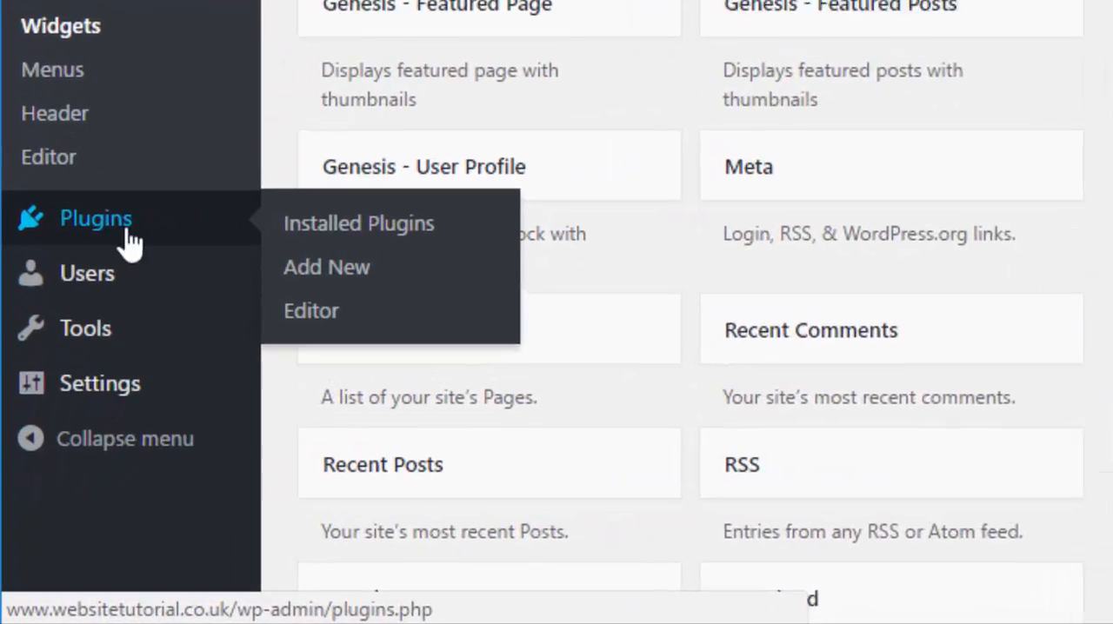
pyautogui.click(108, 223)
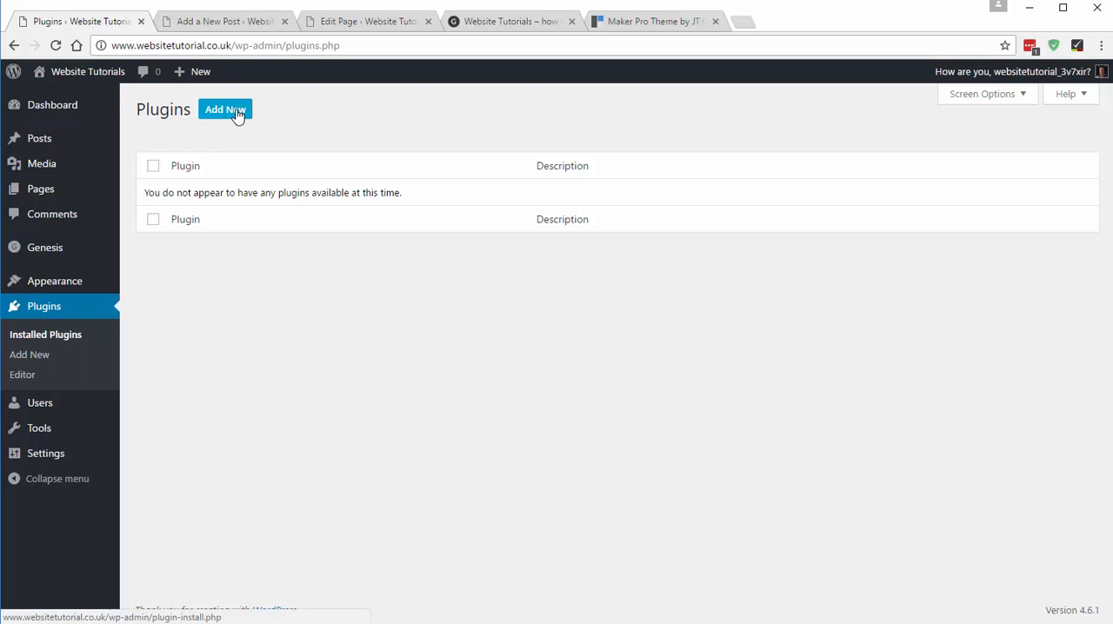
pyautogui.click(237, 113)
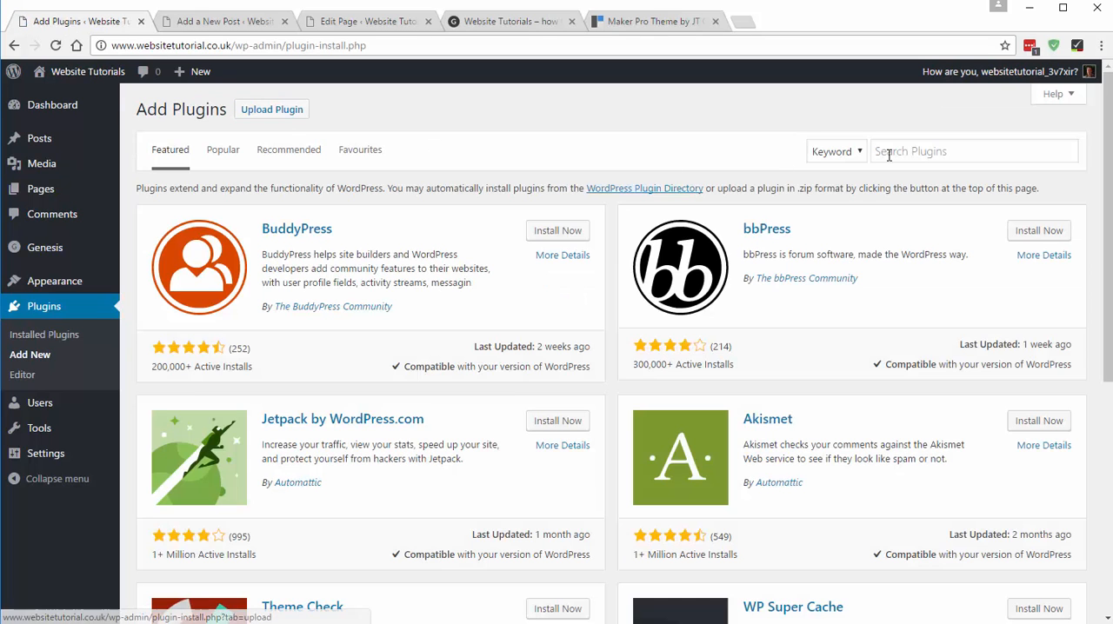
pyautogui.click(919, 150)
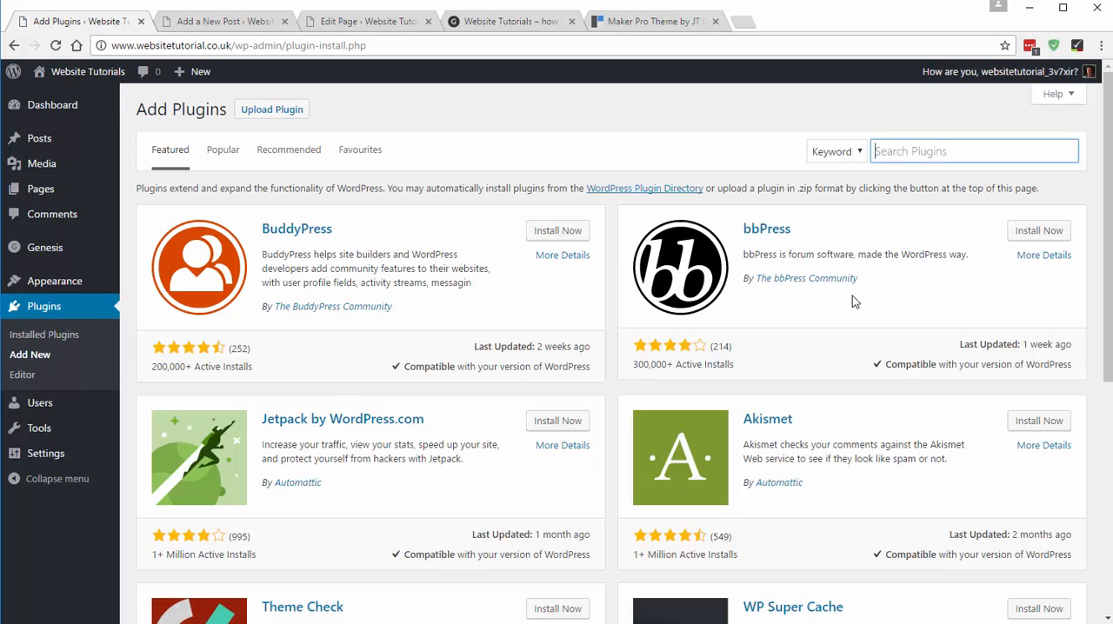
pyautogui.write('genesis enews')
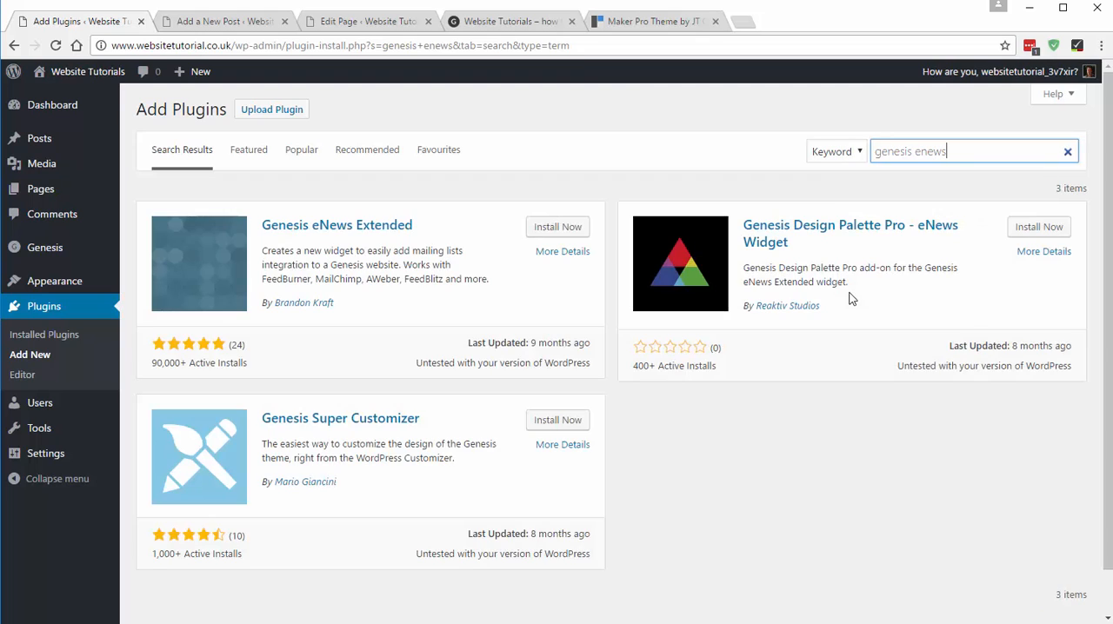
pyautogui.click(556, 229)
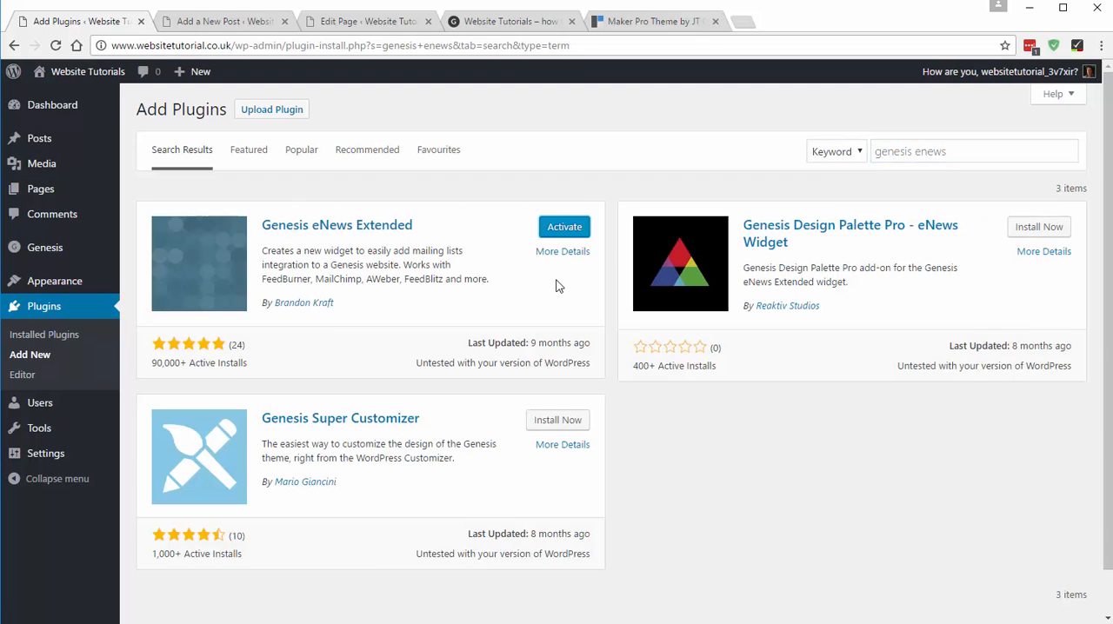
pyautogui.click(567, 229)
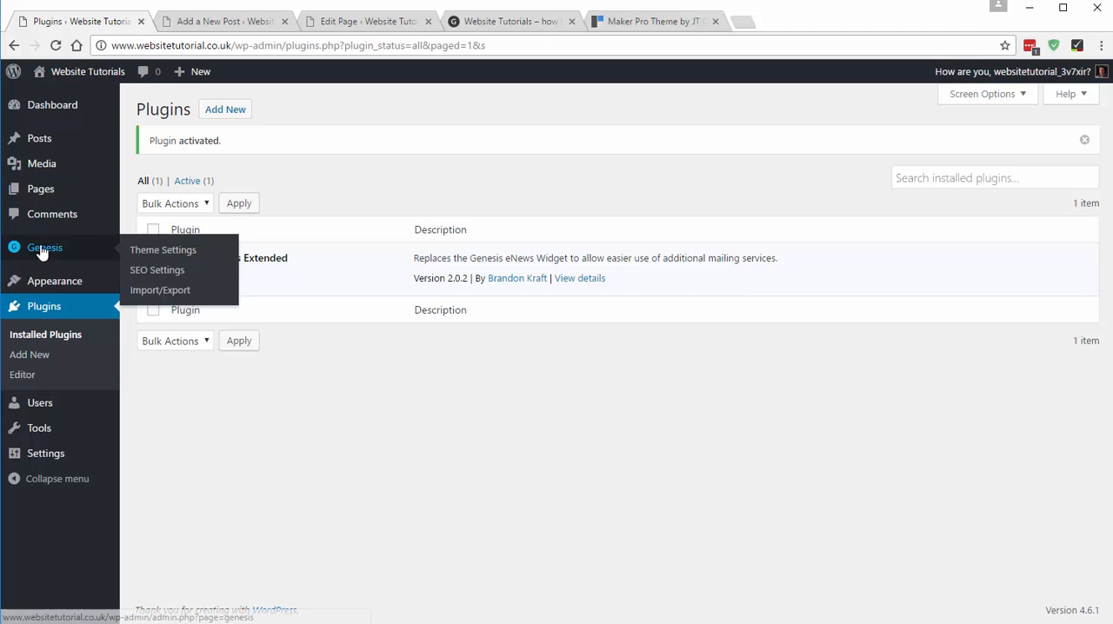
# - Add a Genesis - eNews Extended widget to the Footer 1 widget area
pyautogui.moveTo(52, 281)
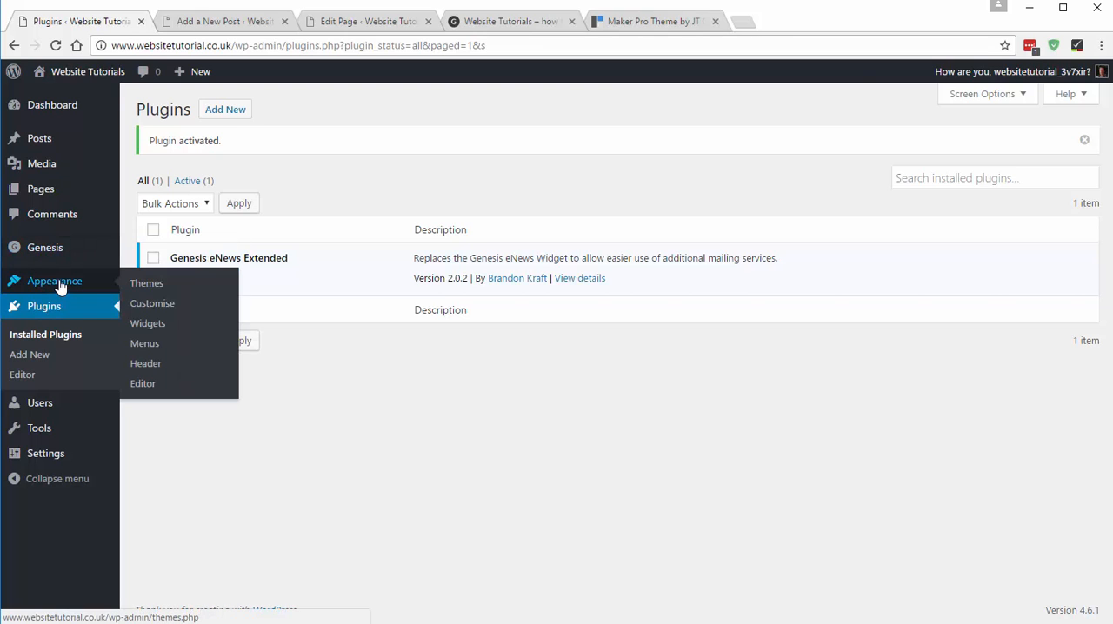
pyautogui.click(152, 324)
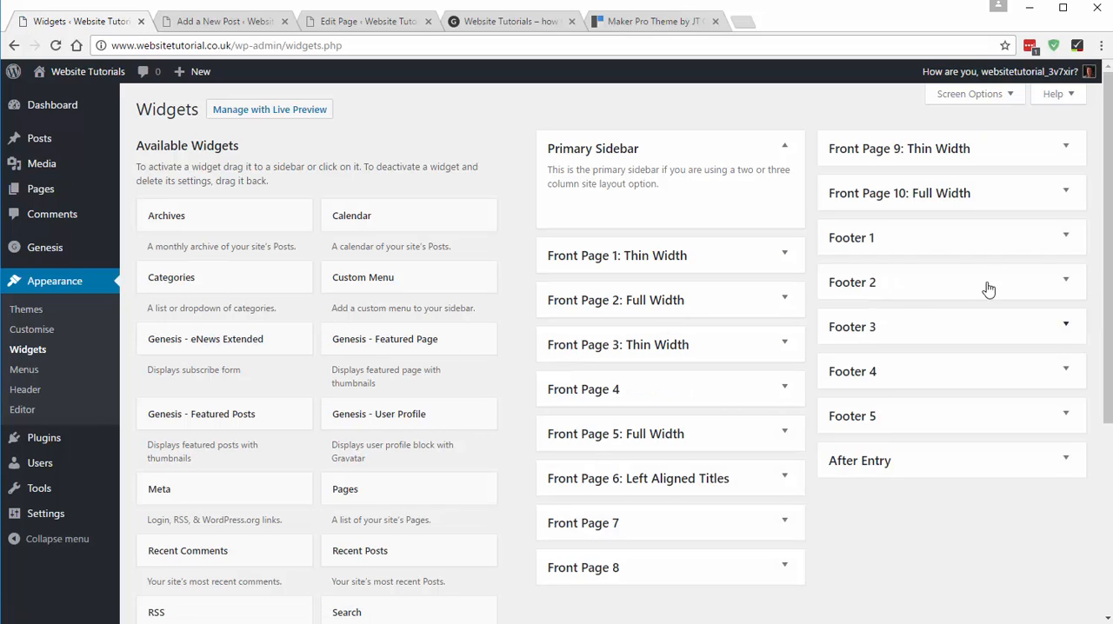
pyautogui.click(965, 240)
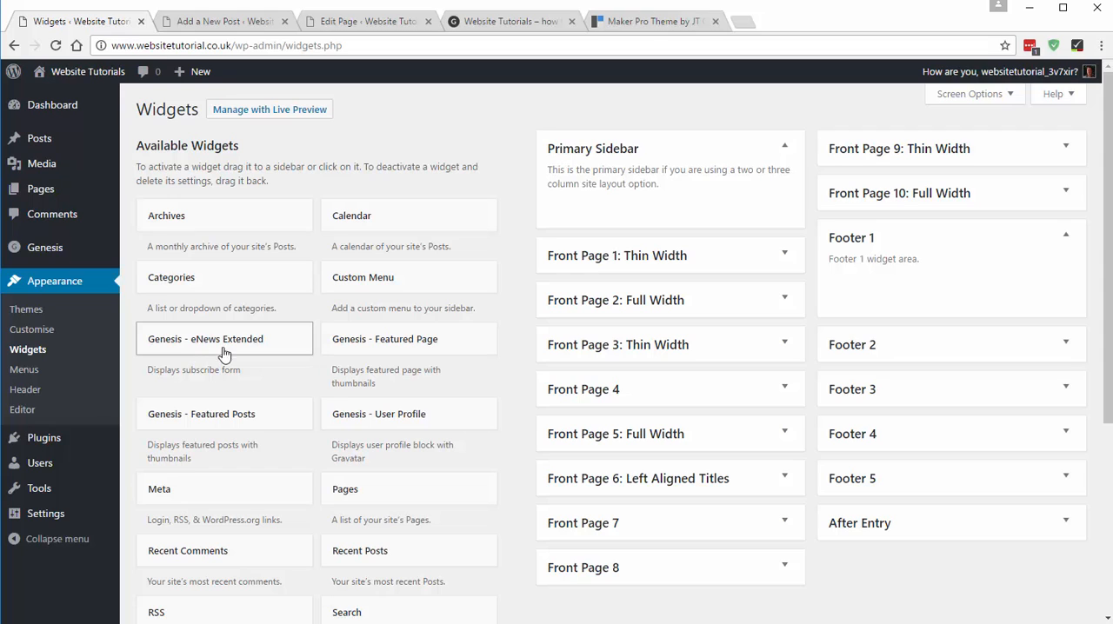
pyautogui.moveTo(223, 353); pyautogui.dragTo(902, 292)
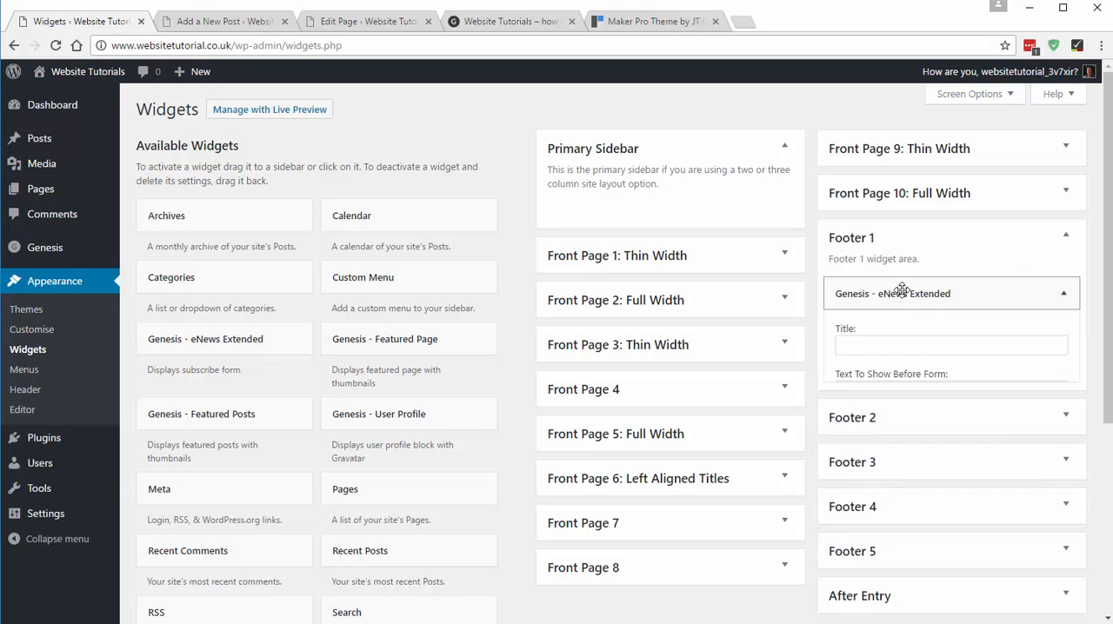
pyautogui.scroll(-3, 957, 407)
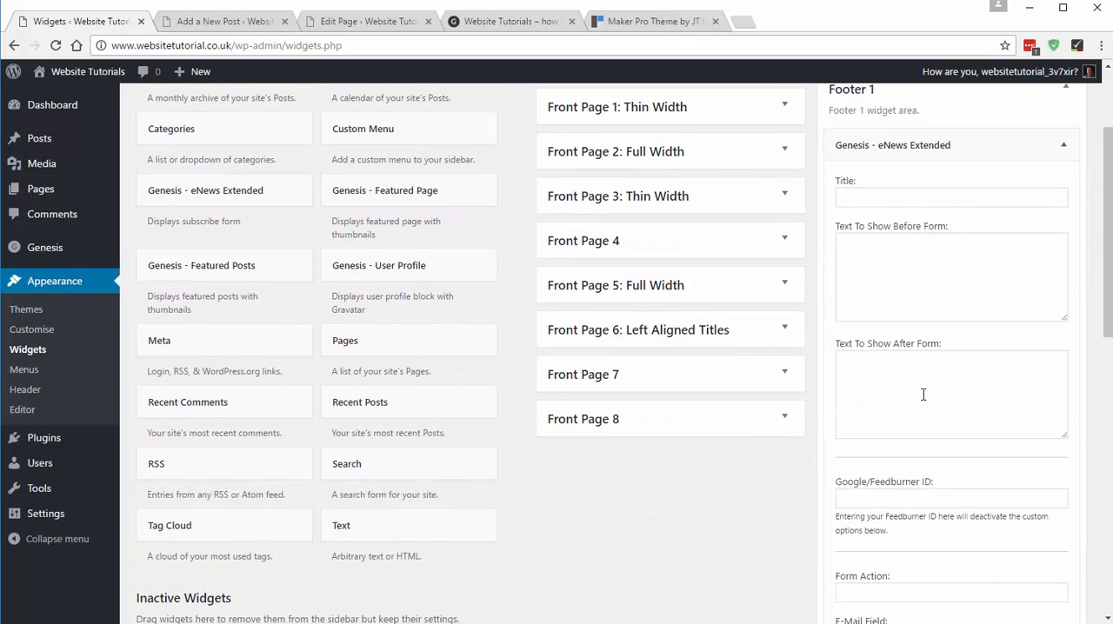
# - Copy the demo's "SUBSCRIBE FOR UPDATES" heading into the Footer 1 eNews widget's title
pyautogui.click(885, 267)
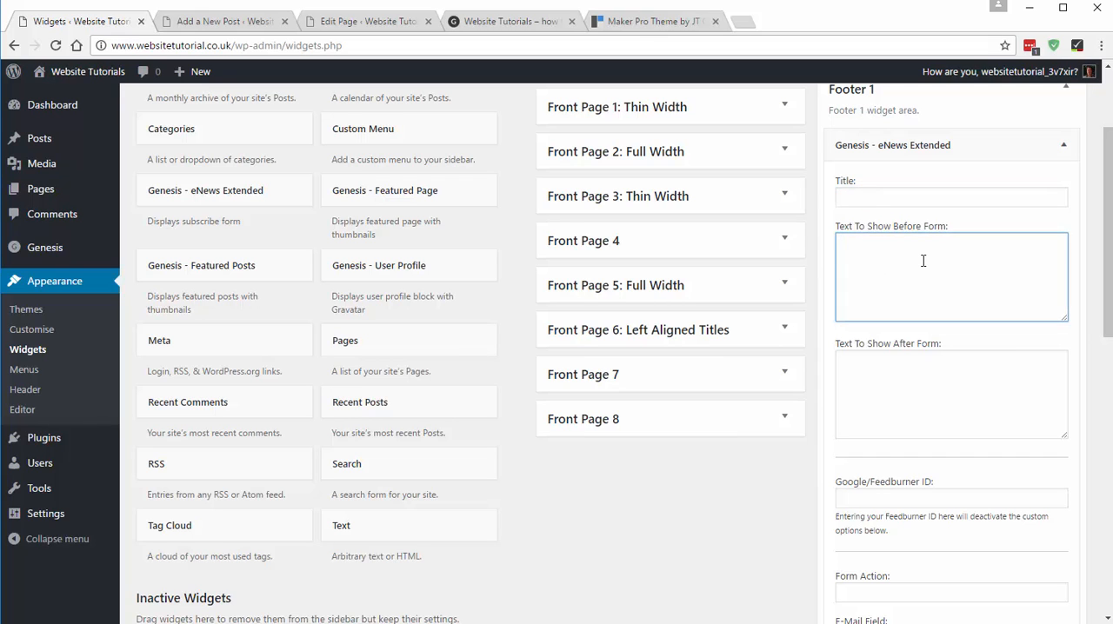
pyautogui.click(902, 419)
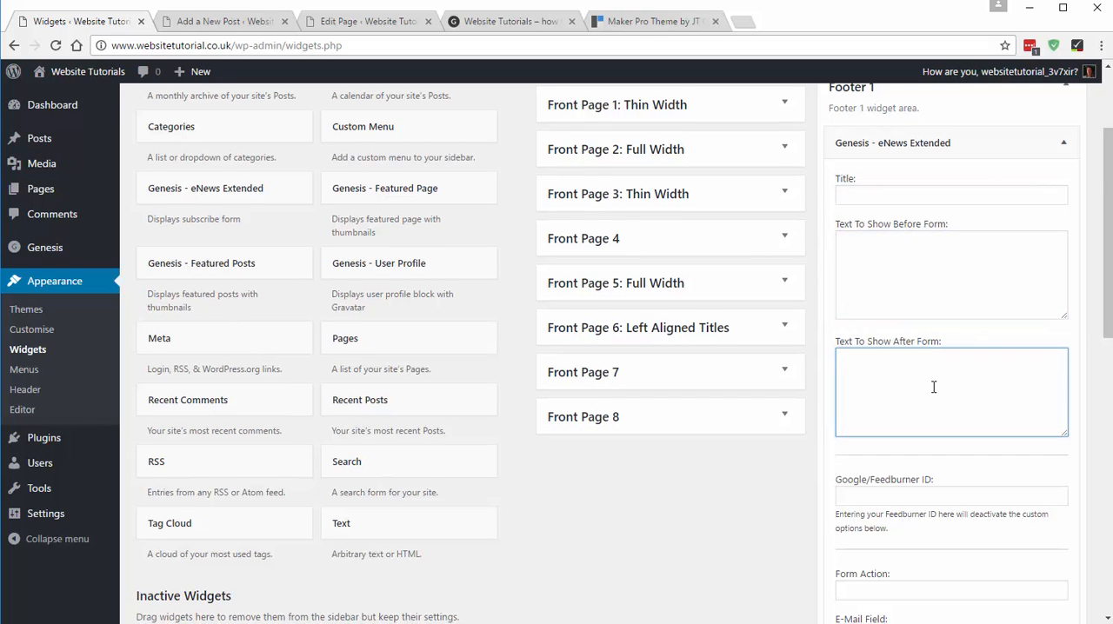
pyautogui.scroll(-5, 931, 388)
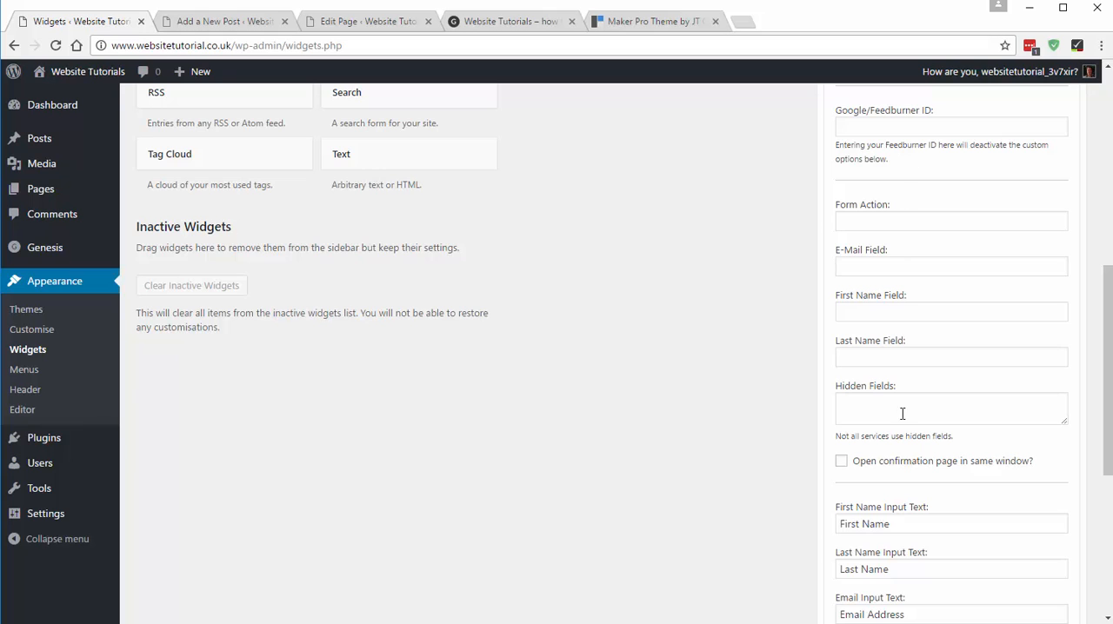
pyautogui.scroll(6, 913, 301)
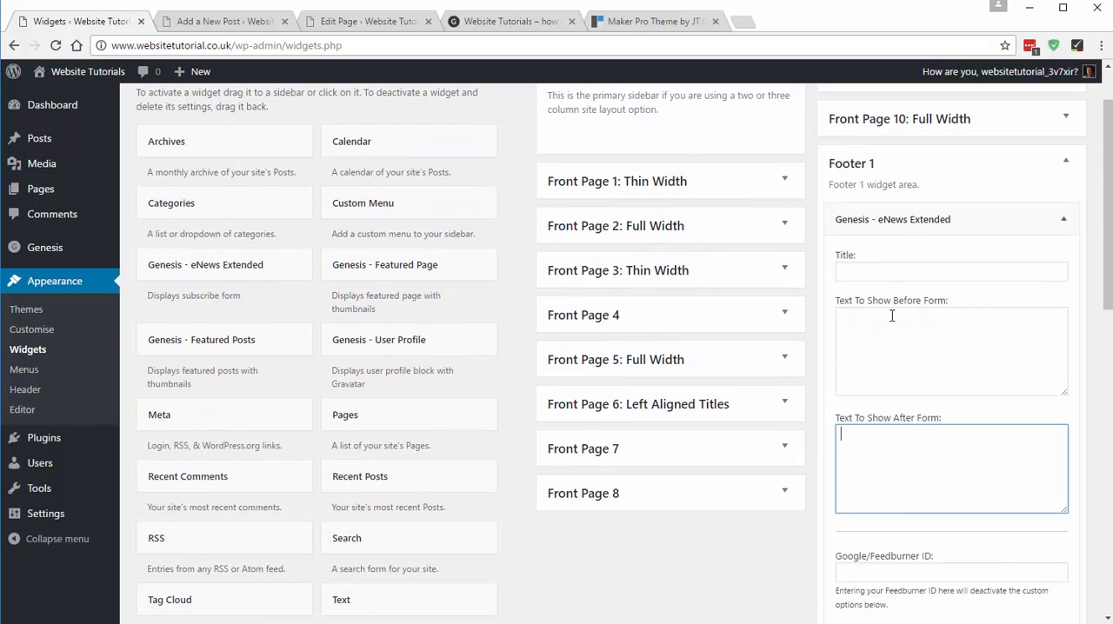
pyautogui.click(888, 273)
pyautogui.click(646, 21)
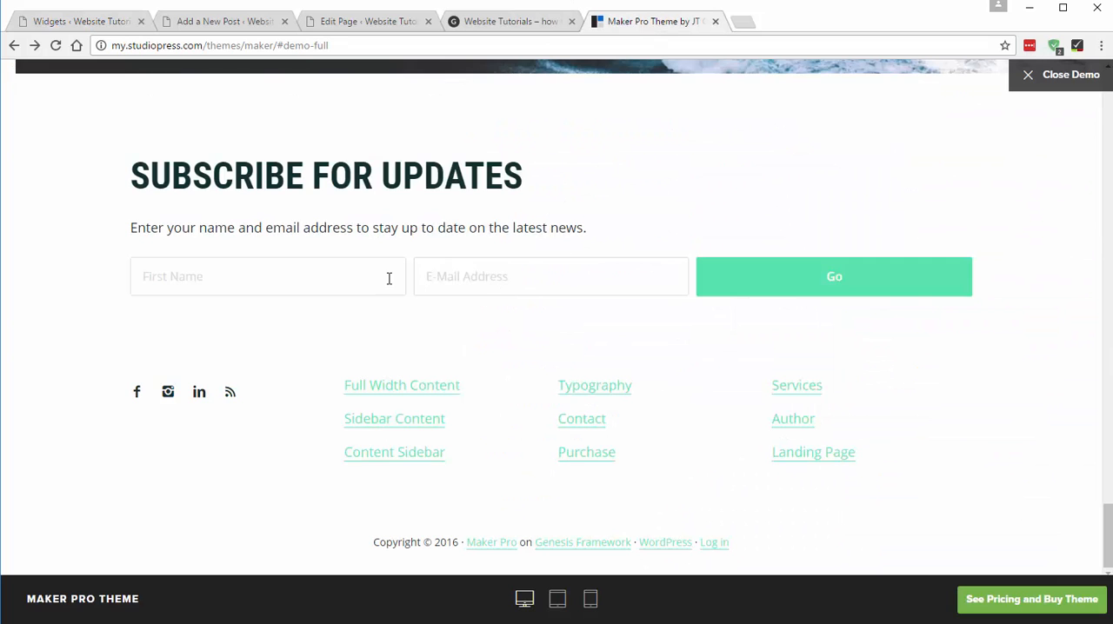
pyautogui.moveTo(122, 174); pyautogui.dragTo(522, 146)
pyautogui.hotkey('ctrl', 'c')
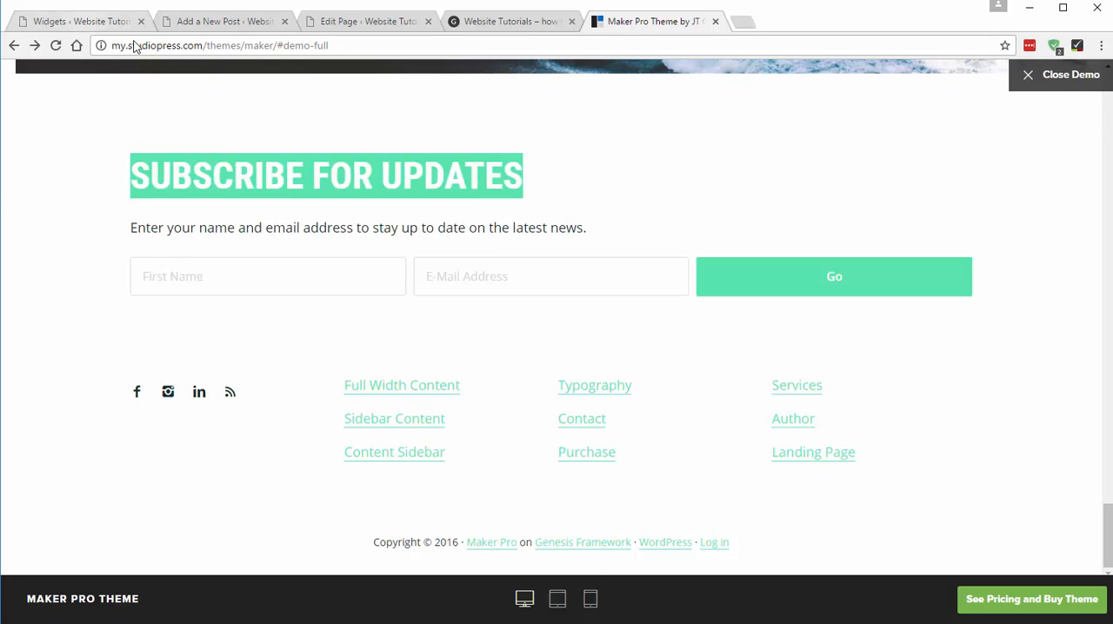
pyautogui.click(78, 21)
pyautogui.hotkey('ctrl', 'v')
# - Copy the demo's sentence "Enter your name and email address to stay up to date on the latest news." into the widget's text before the form
pyautogui.click(1008, 348)
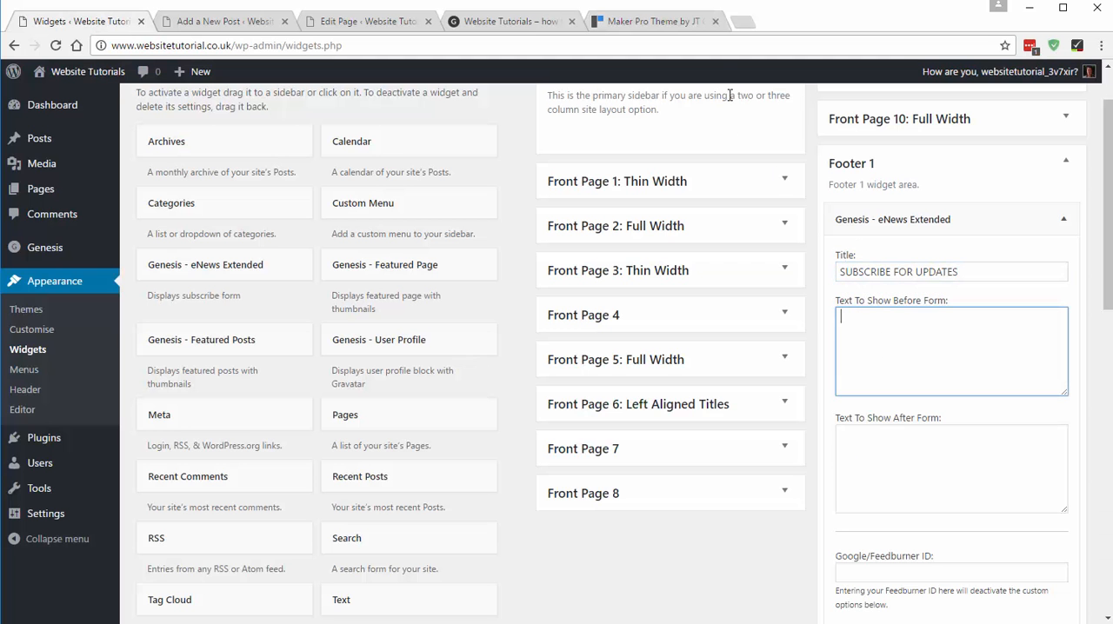
pyautogui.click(674, 20)
pyautogui.moveTo(121, 237); pyautogui.dragTo(608, 223)
pyautogui.hotkey('ctrl', 'c')
pyautogui.click(77, 24)
pyautogui.hotkey('ctrl', 'v')
# - Check the First Name and E-Mail Address fields in the demo's subscribe form against the eNews widget
pyautogui.scroll(-3, 979, 343)
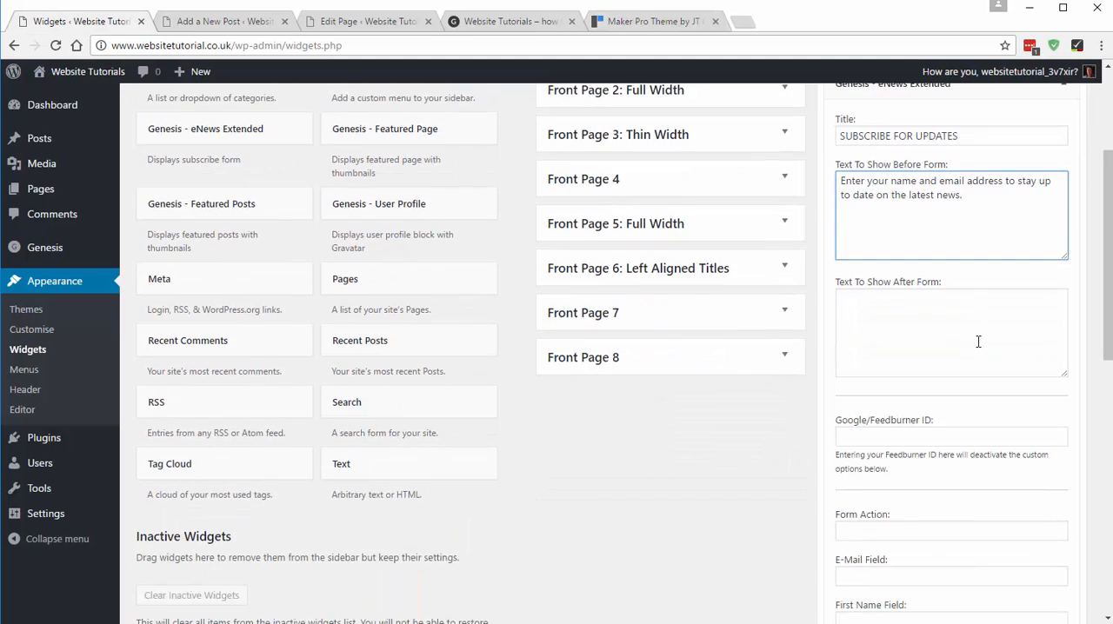
pyautogui.click(652, 21)
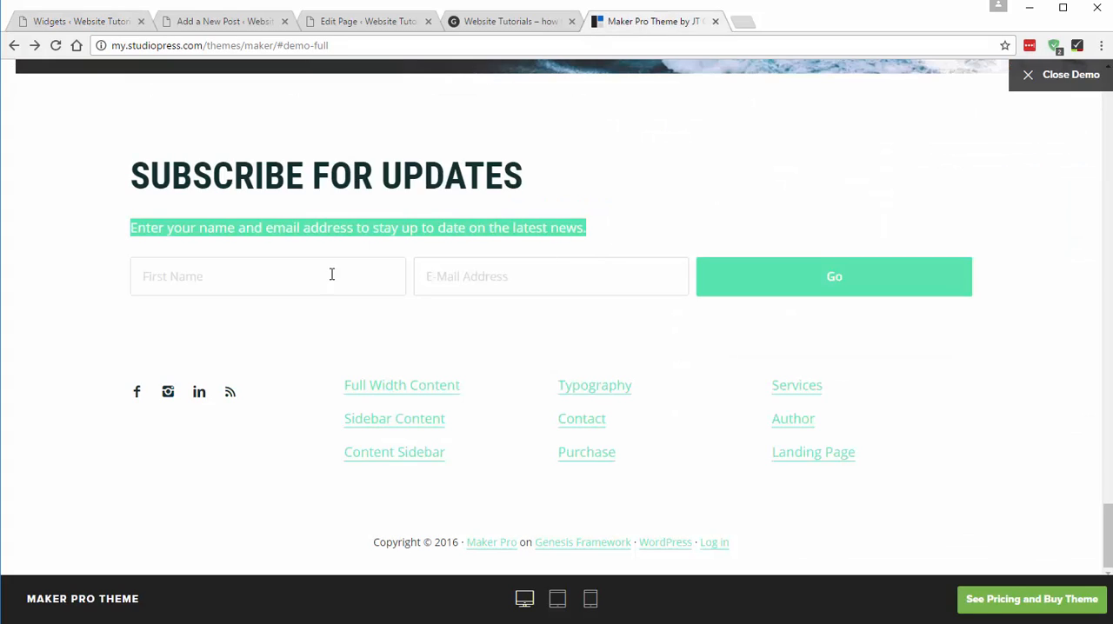
pyautogui.click(252, 283)
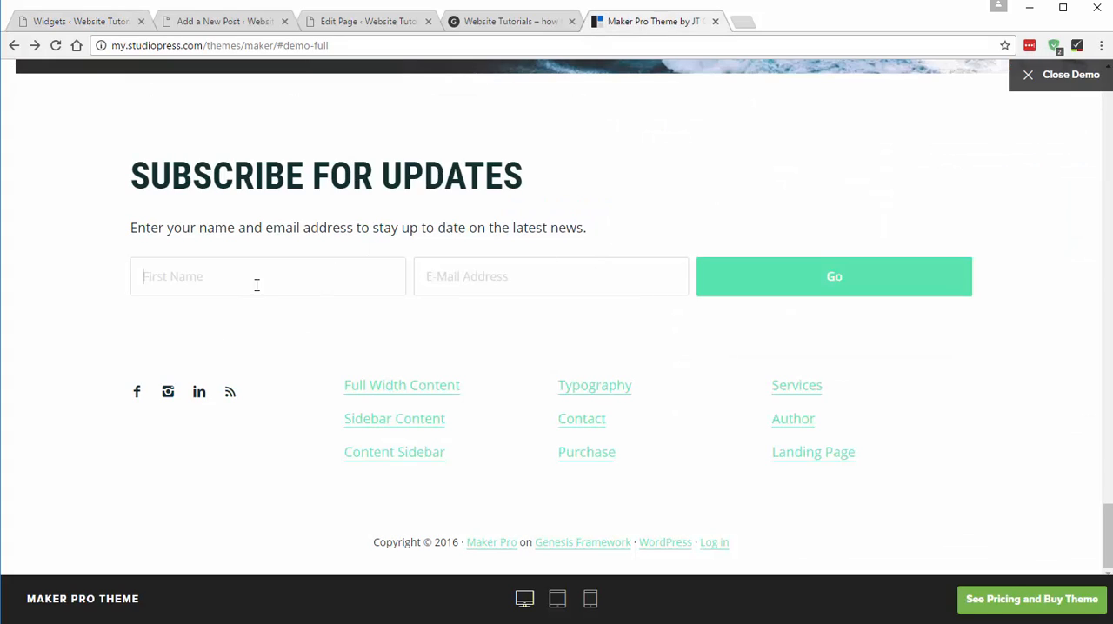
pyautogui.click(631, 283)
pyautogui.click(85, 25)
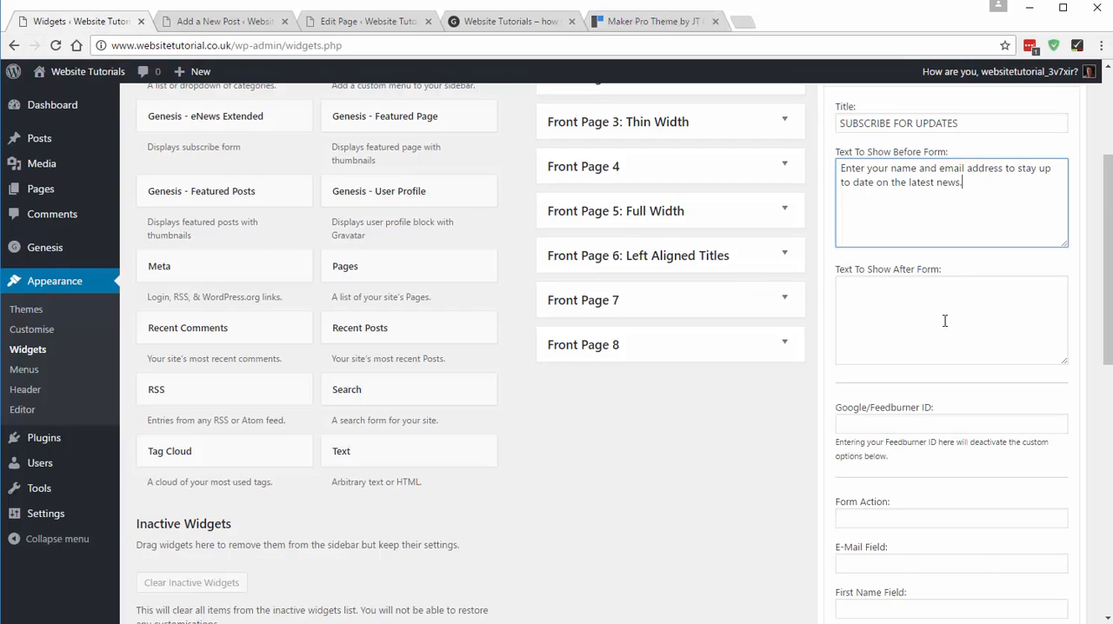
# - Review the eNews widget's form action, e-mail, first name, last name and hidden field settings, plus its input and button texts
pyautogui.scroll(-3, 930, 334)
pyautogui.scroll(-2, 887, 217)
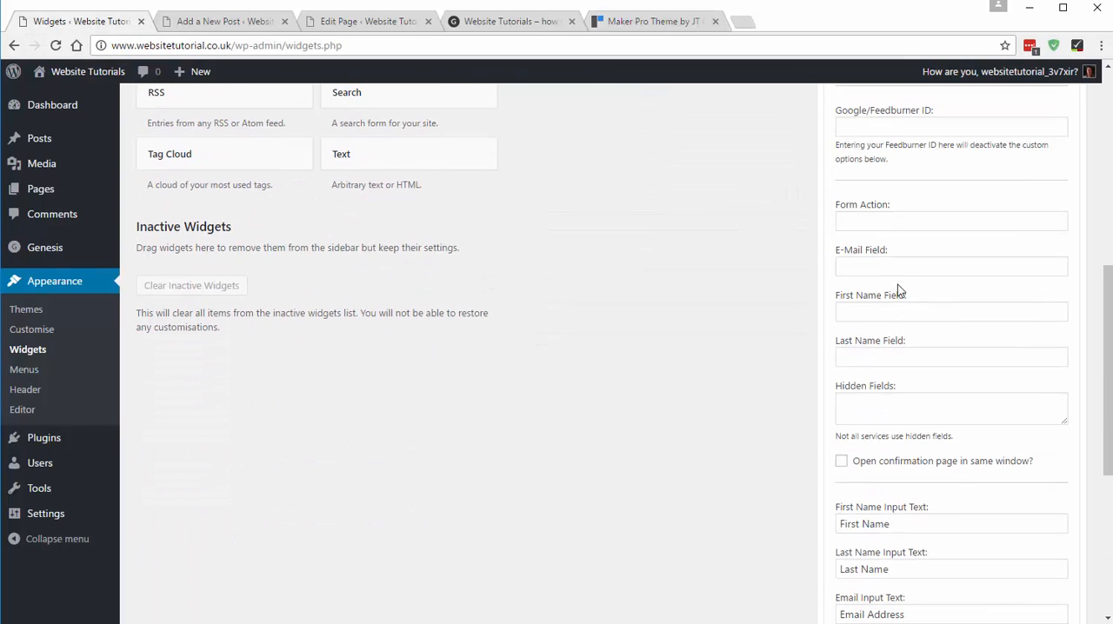
pyautogui.click(878, 223)
pyautogui.click(883, 265)
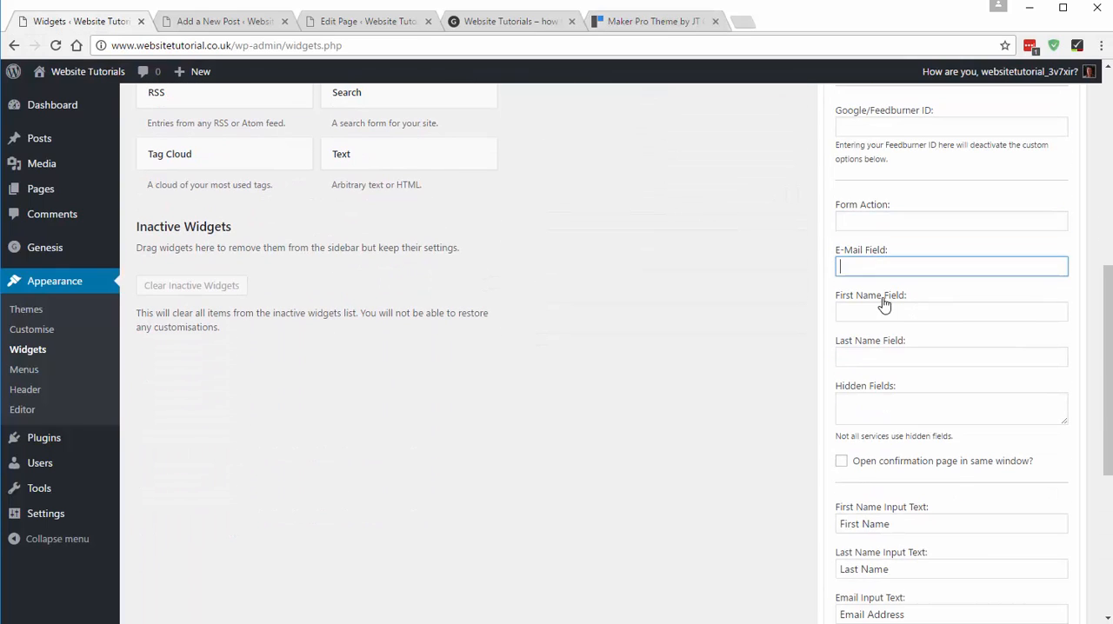
pyautogui.click(877, 310)
pyautogui.click(875, 358)
pyautogui.click(874, 405)
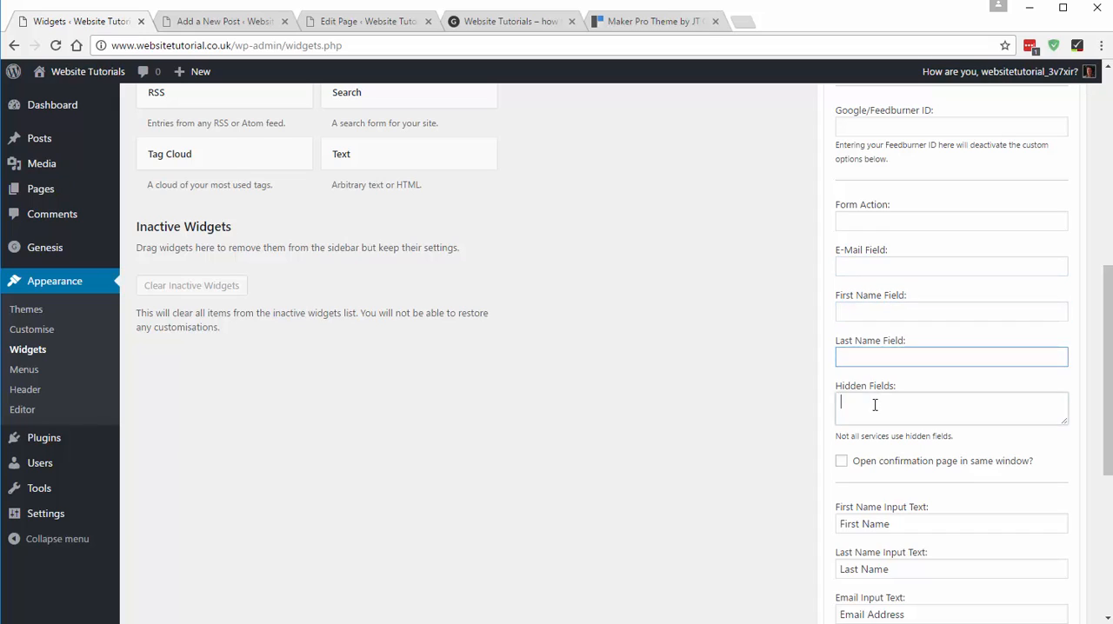
pyautogui.click(876, 358)
pyautogui.click(865, 267)
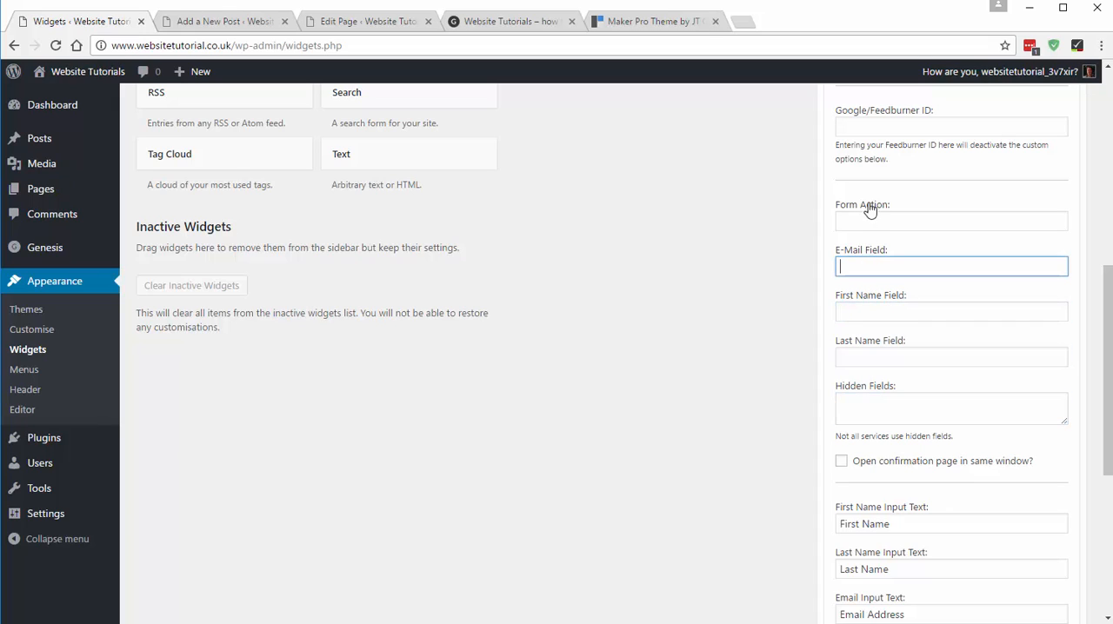
pyautogui.click(873, 308)
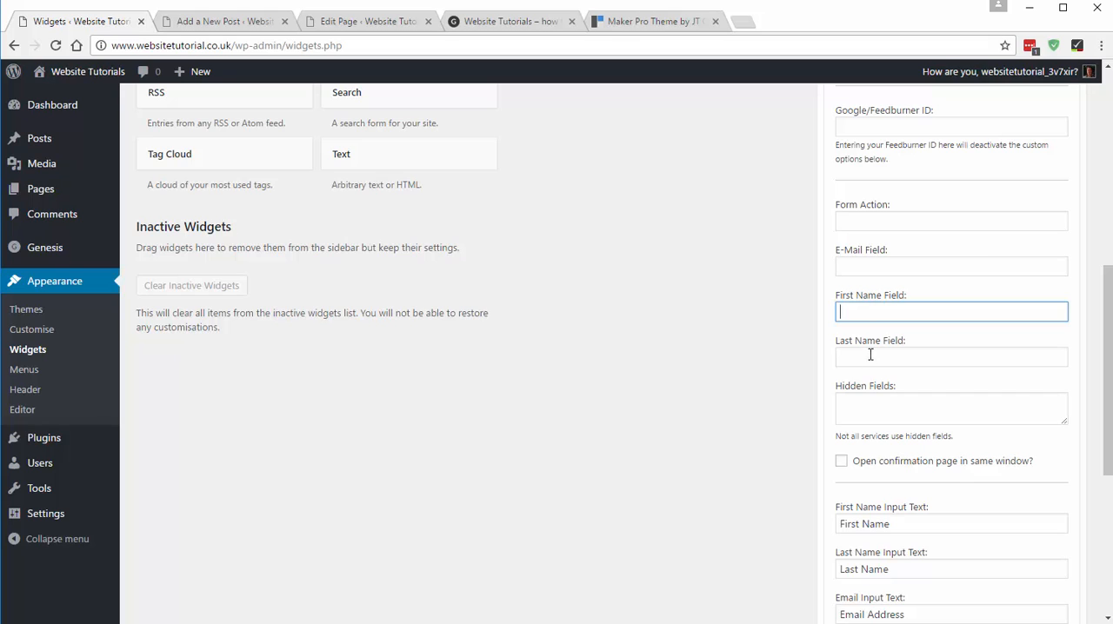
pyautogui.scroll(-3, 871, 355)
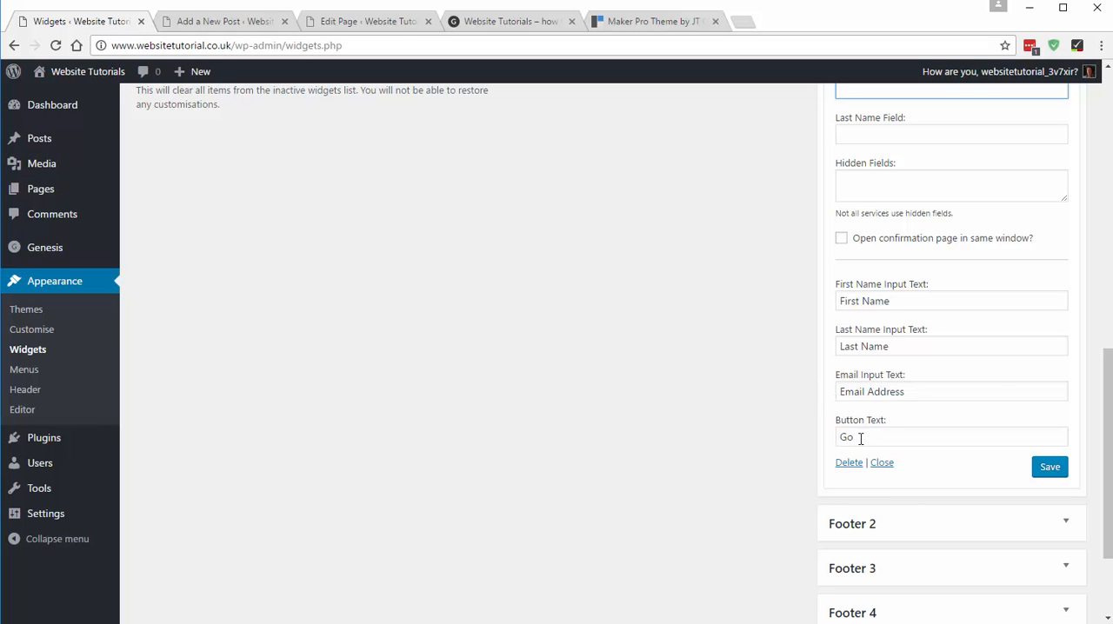
pyautogui.scroll(4, 905, 391)
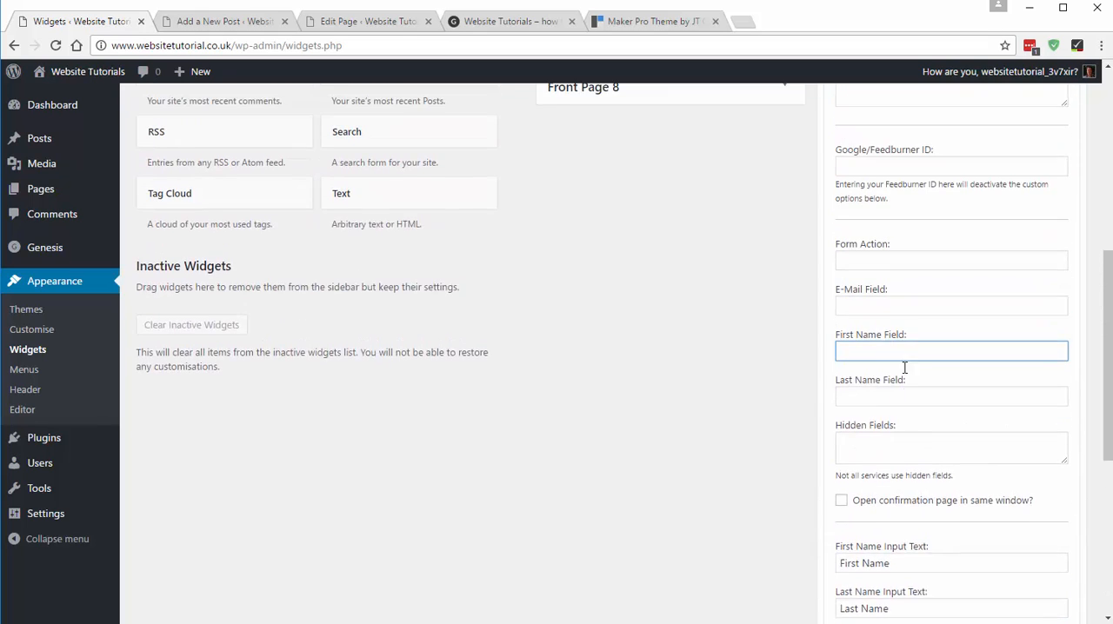
pyautogui.scroll(-1, 860, 346)
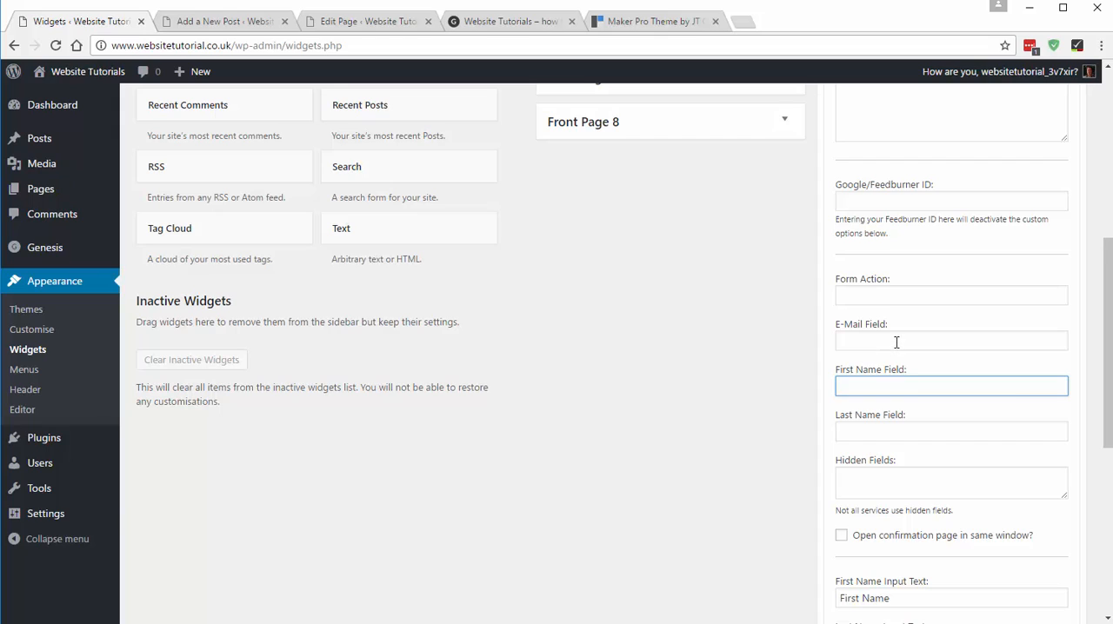
pyautogui.click(896, 343)
pyautogui.click(877, 384)
pyautogui.click(876, 341)
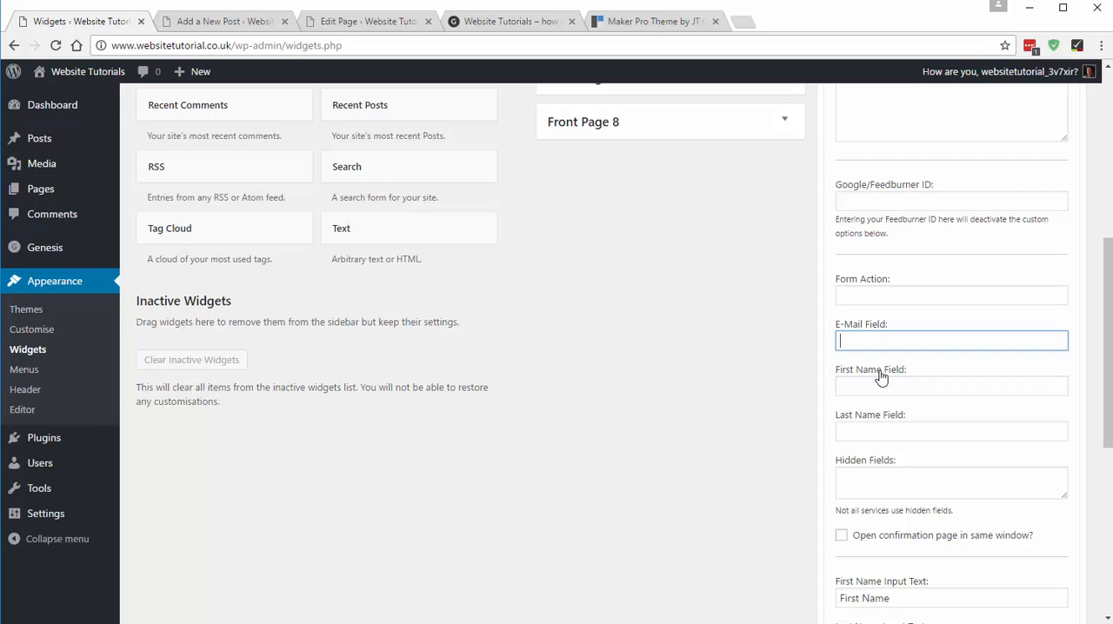
pyautogui.click(880, 374)
pyautogui.click(880, 336)
pyautogui.click(869, 342)
pyautogui.click(871, 390)
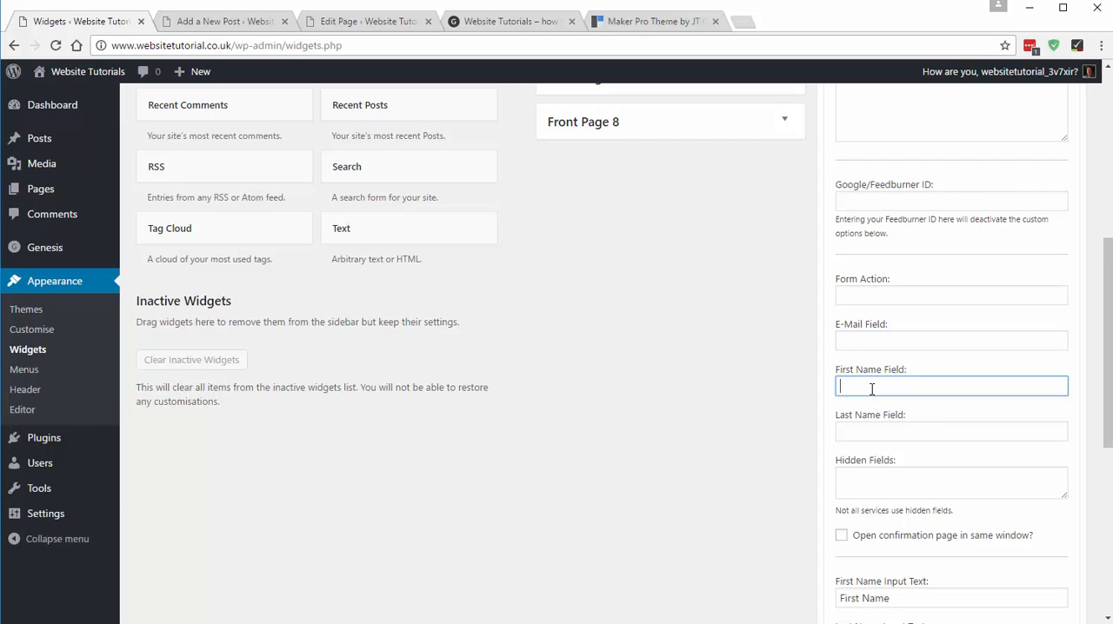
pyautogui.click(877, 341)
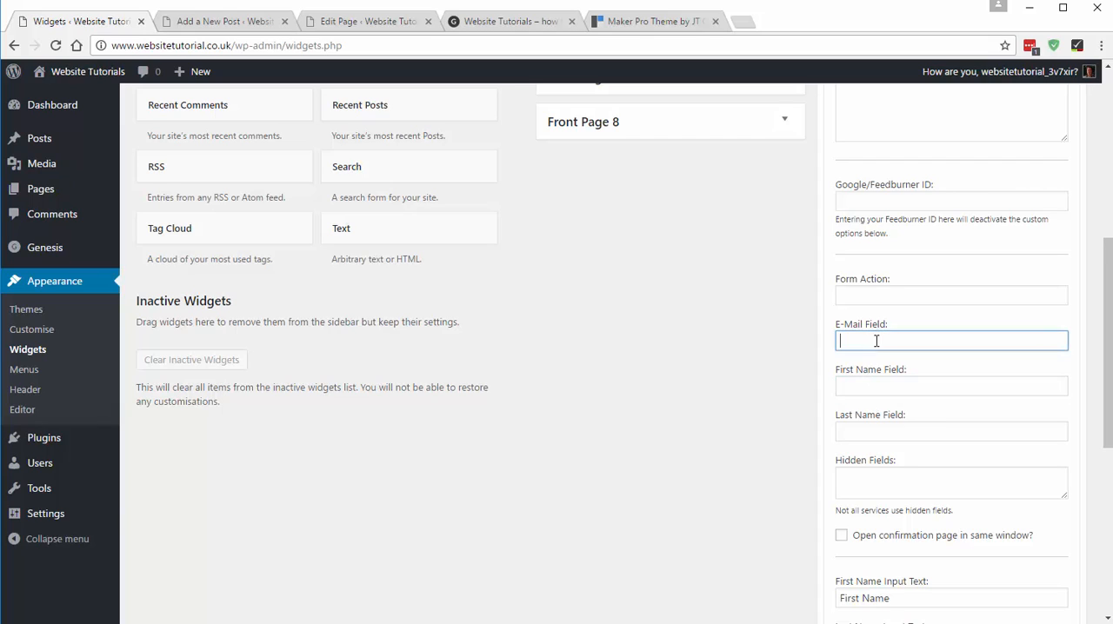
pyautogui.click(868, 296)
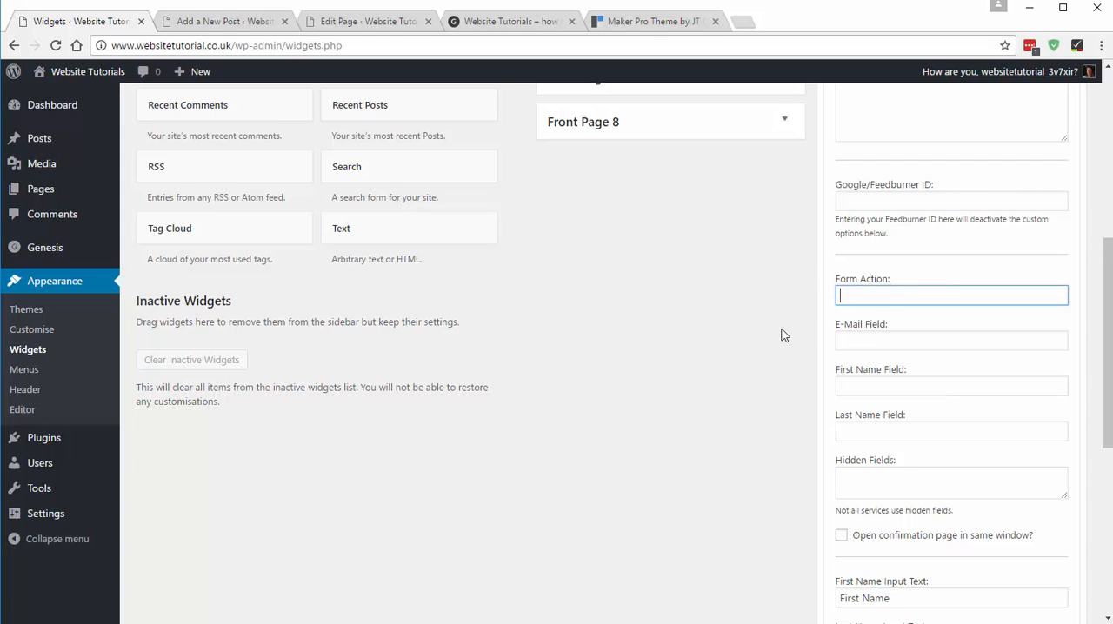
# - Close the Add a New Post and Edit Page tabs without saving, and open MailChimp in a new tab
pyautogui.click(285, 22)
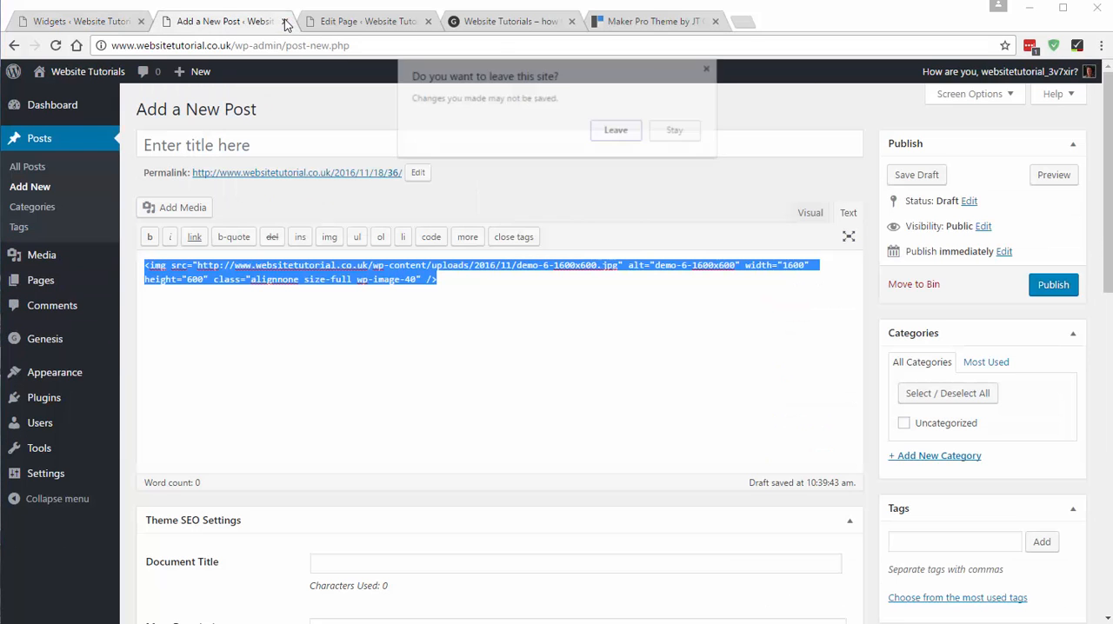
pyautogui.click(615, 132)
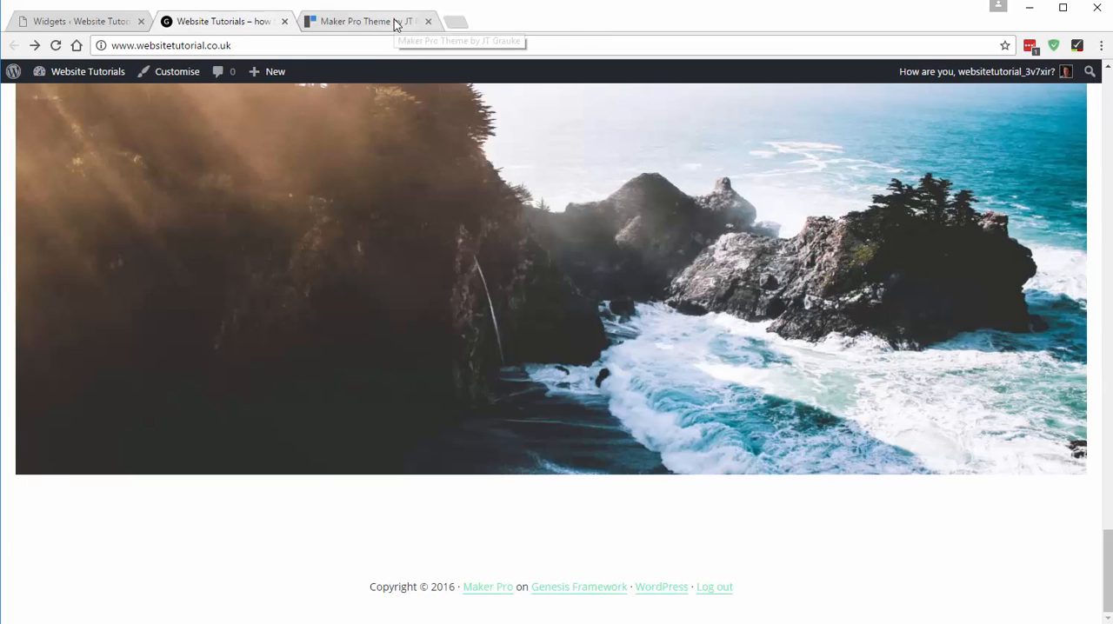
pyautogui.click(457, 21)
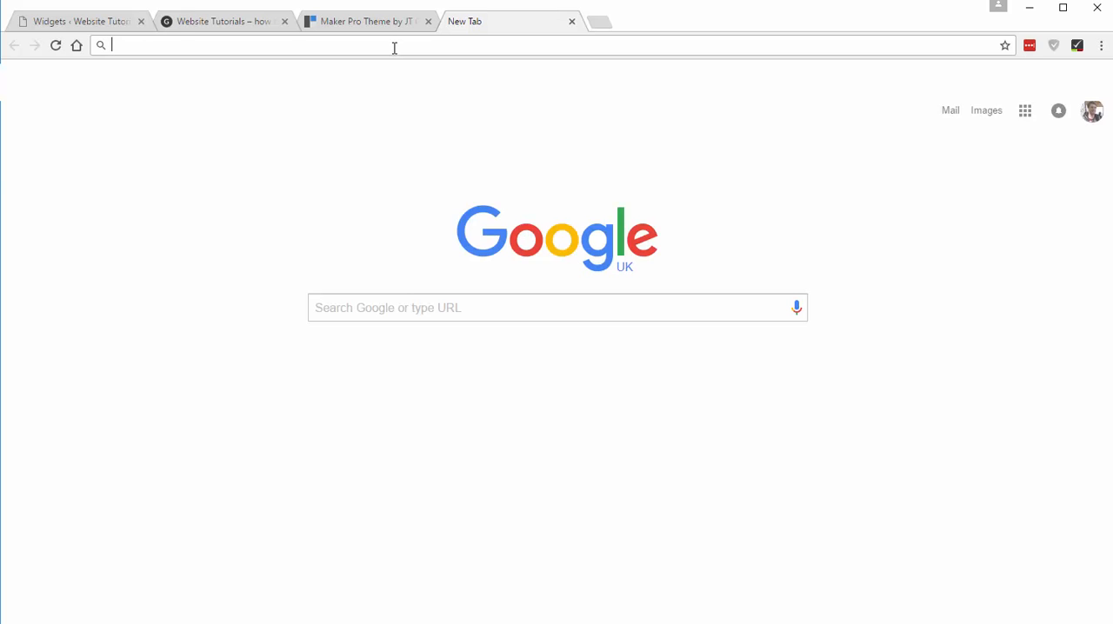
pyautogui.write('mailchimp.com')
pyautogui.press('Return')
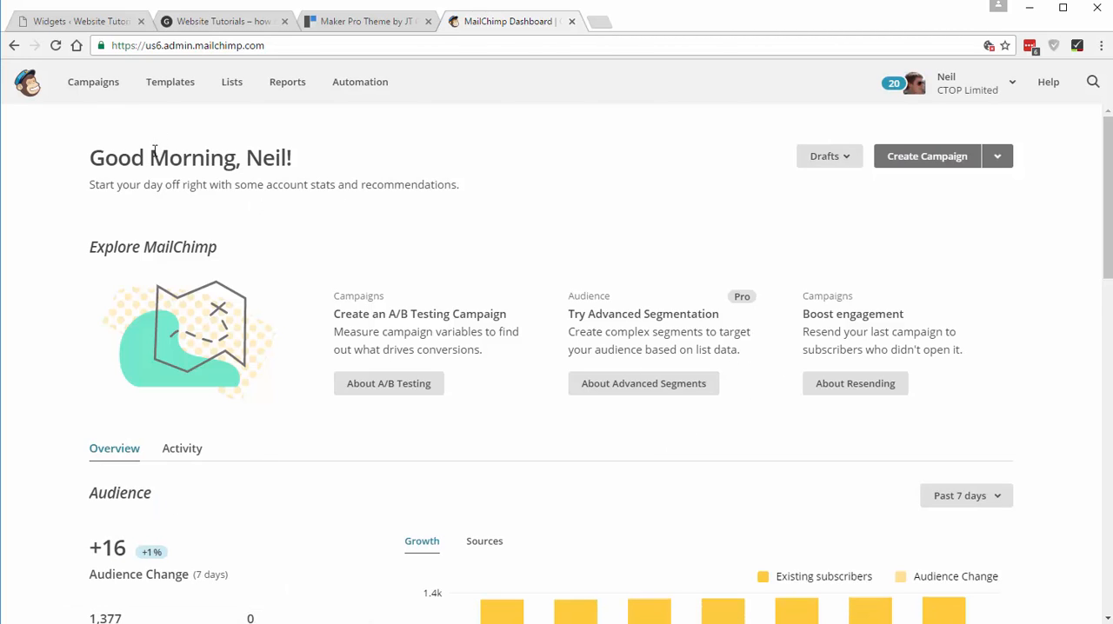
# - Show 25 mailing lists per page in MailChimp and open the subscriber list of the owner's personal website
pyautogui.click(231, 85)
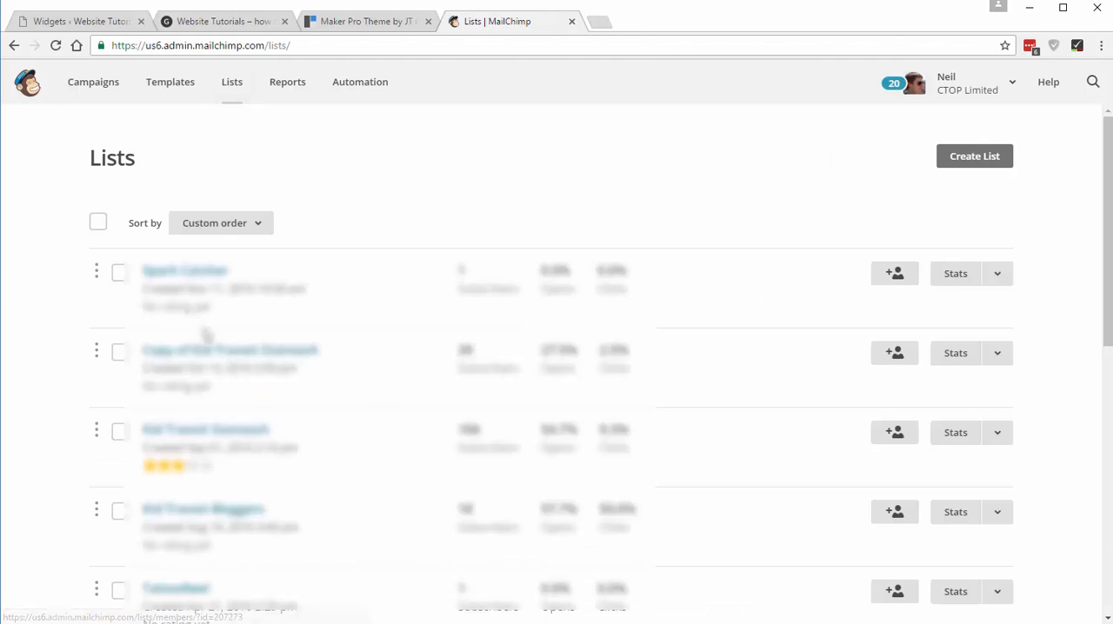
pyautogui.scroll(-5, 202, 341)
pyautogui.scroll(-2, 203, 342)
pyautogui.click(147, 467)
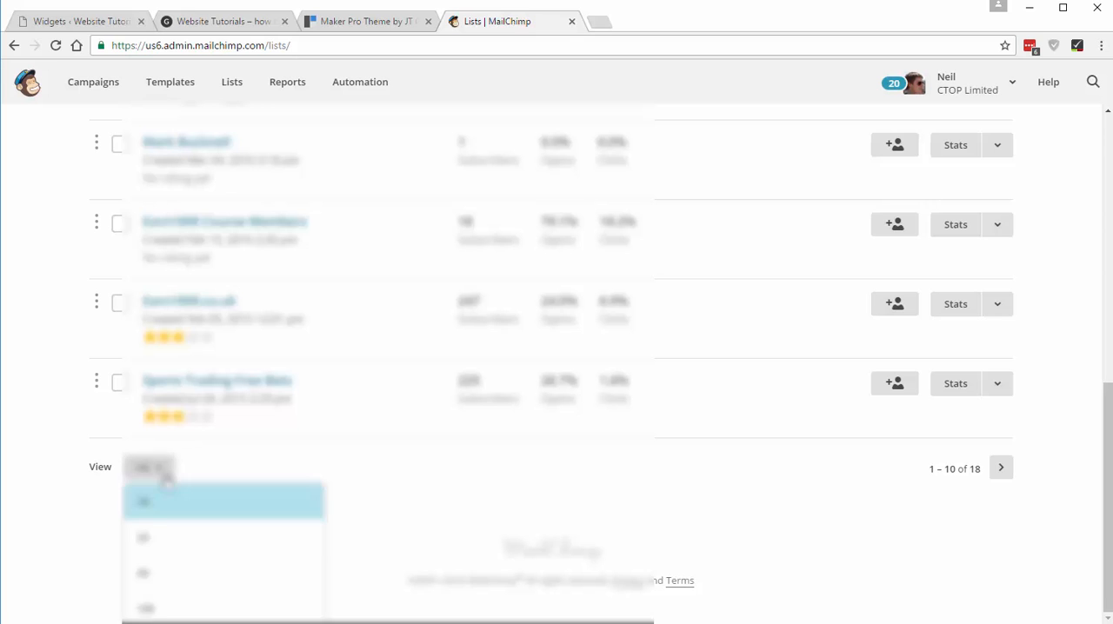
pyautogui.click(150, 546)
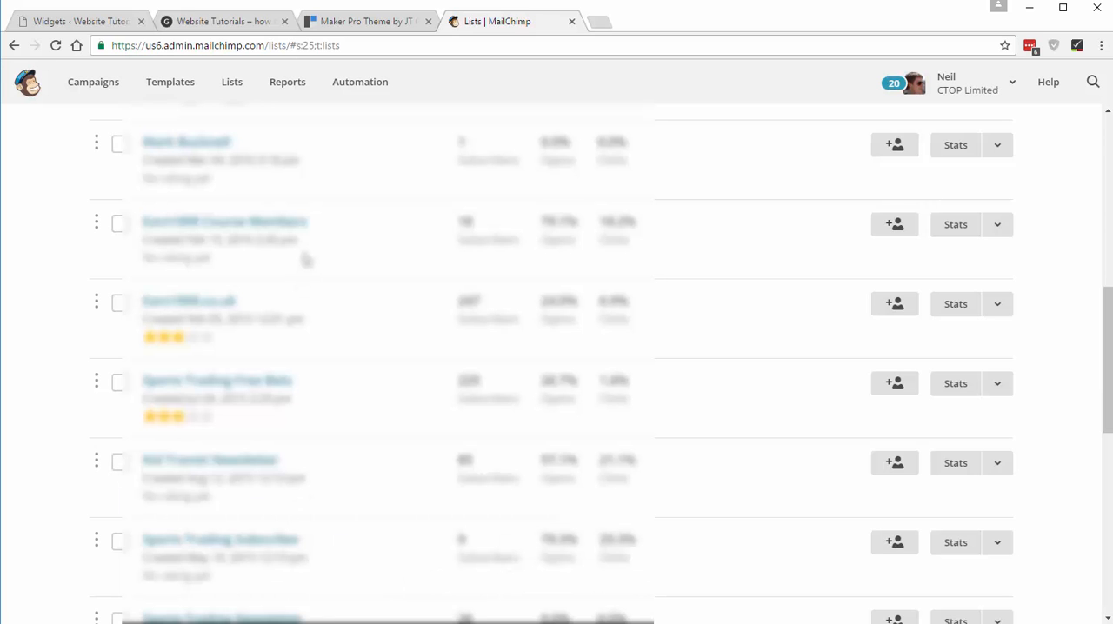
pyautogui.scroll(-3, 290, 355)
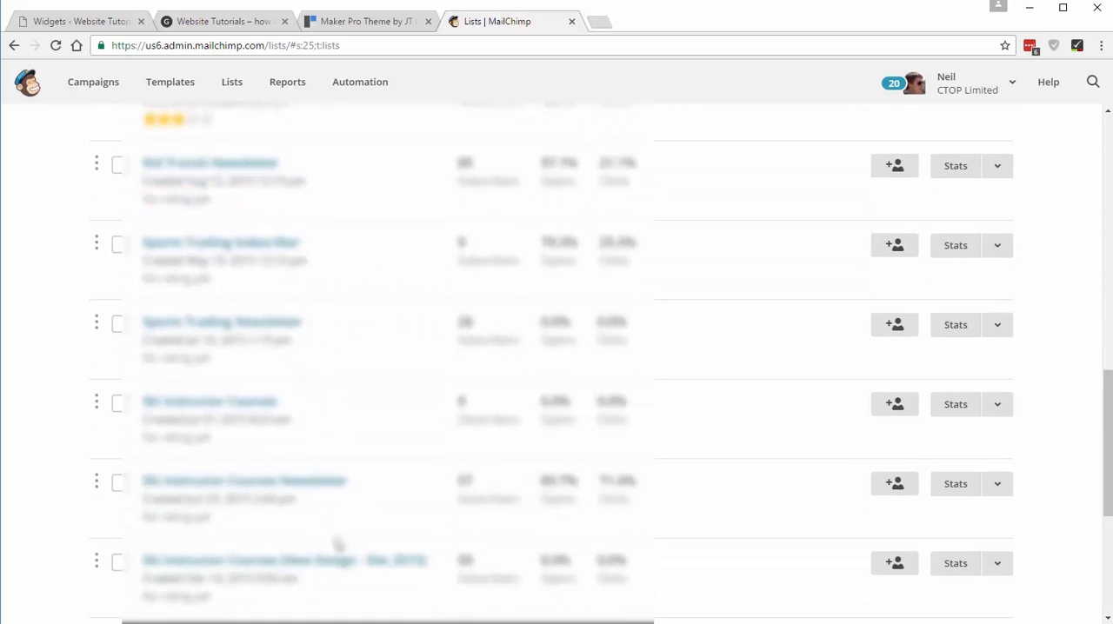
pyautogui.scroll(-3, 213, 381)
pyautogui.click(181, 345)
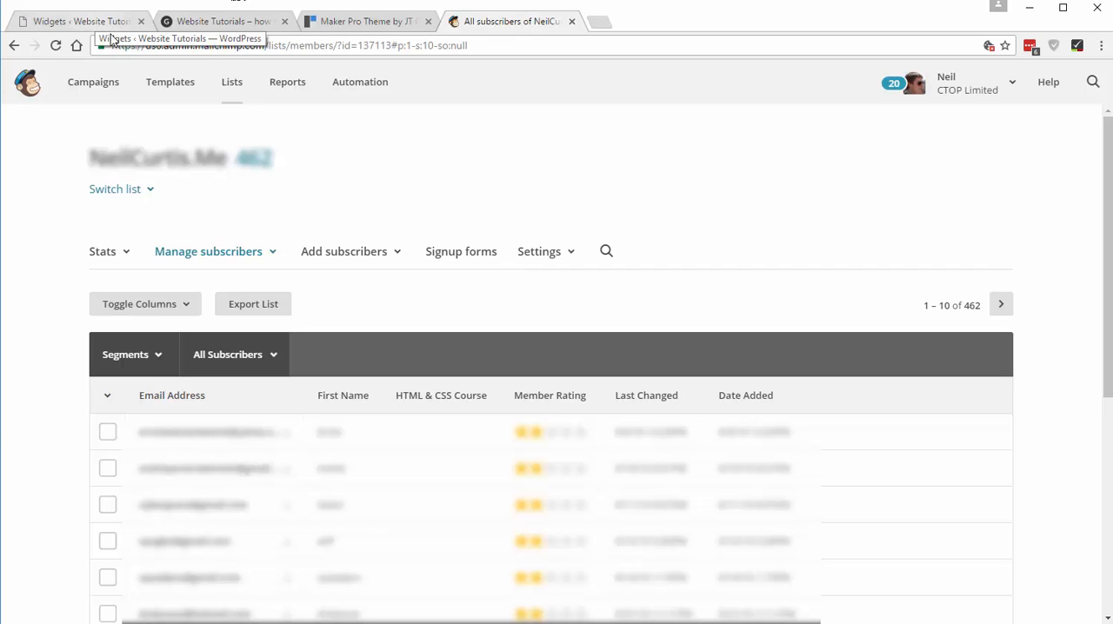
# - Open the list's general signup form and look up the Email Address field's tag in its settings
pyautogui.click(462, 254)
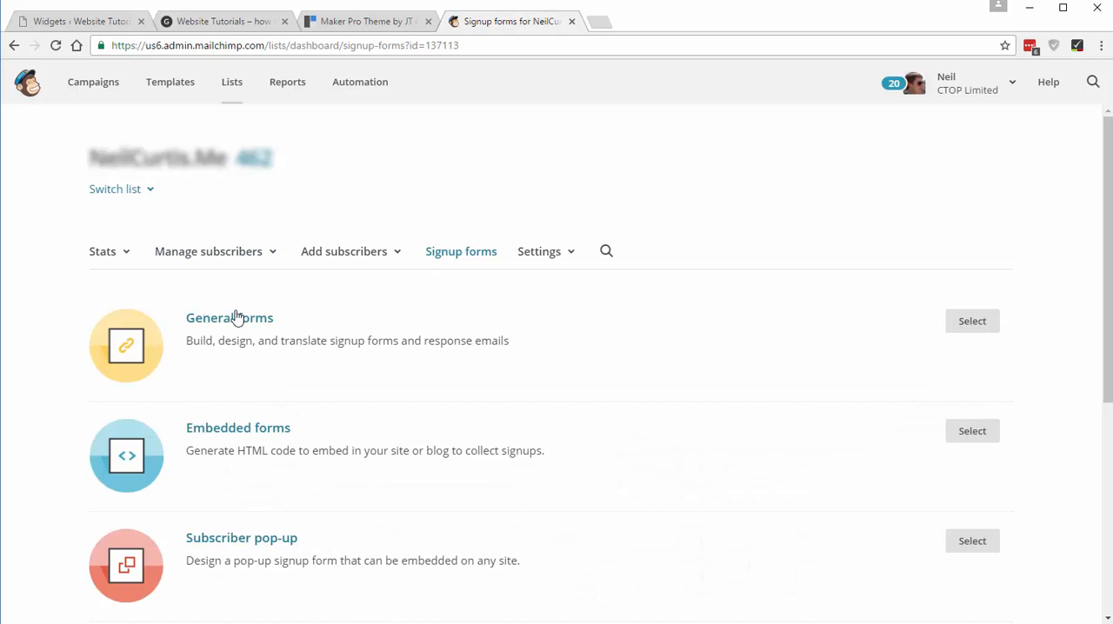
pyautogui.click(974, 324)
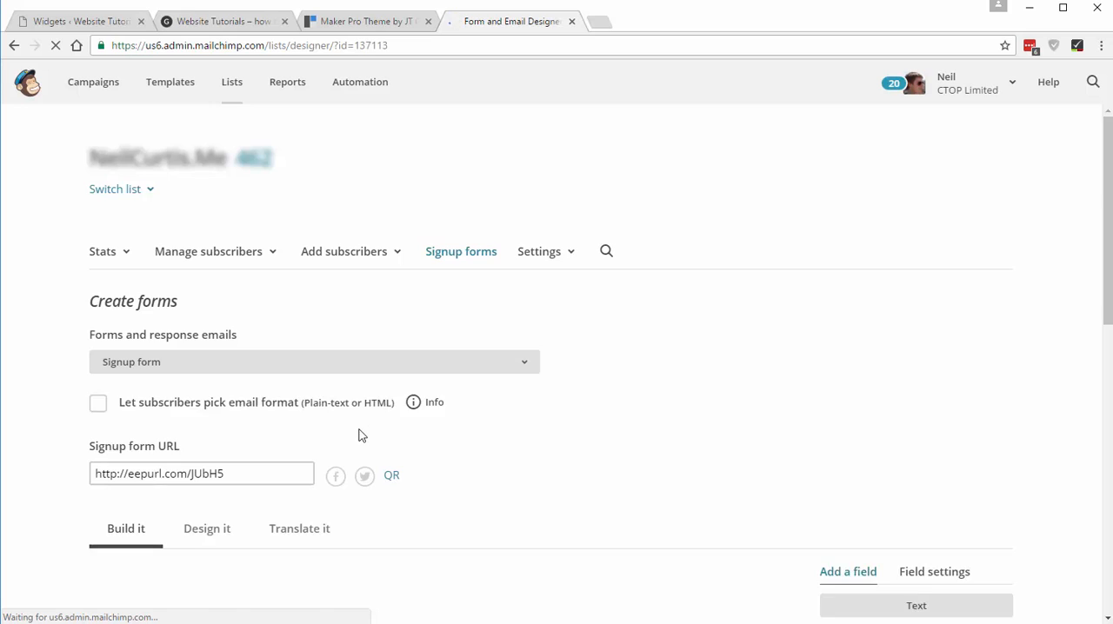
pyautogui.scroll(-3, 359, 430)
pyautogui.scroll(-2, 736, 477)
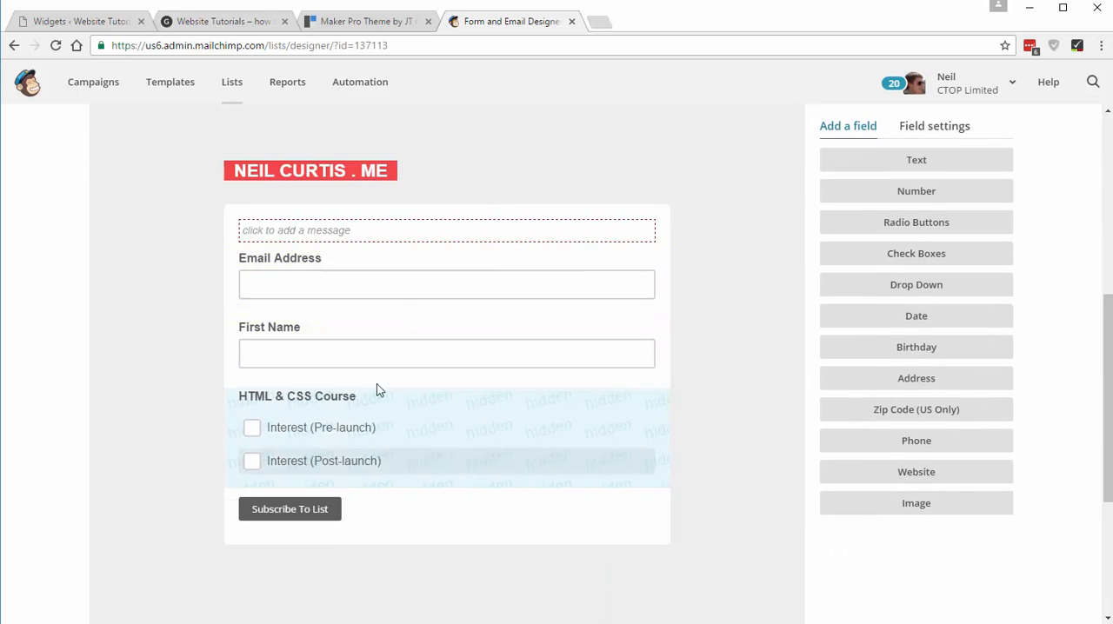
pyautogui.click(341, 266)
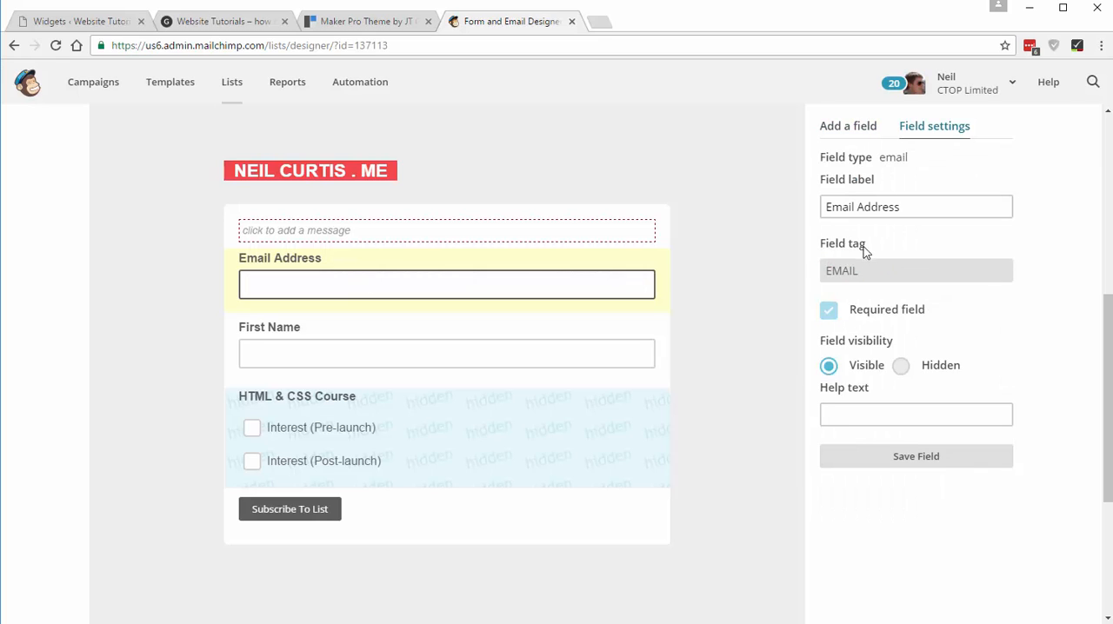
# - Set the eNews widget's E-Mail Field to EMAIL
pyautogui.click(76, 22)
pyautogui.click(868, 338)
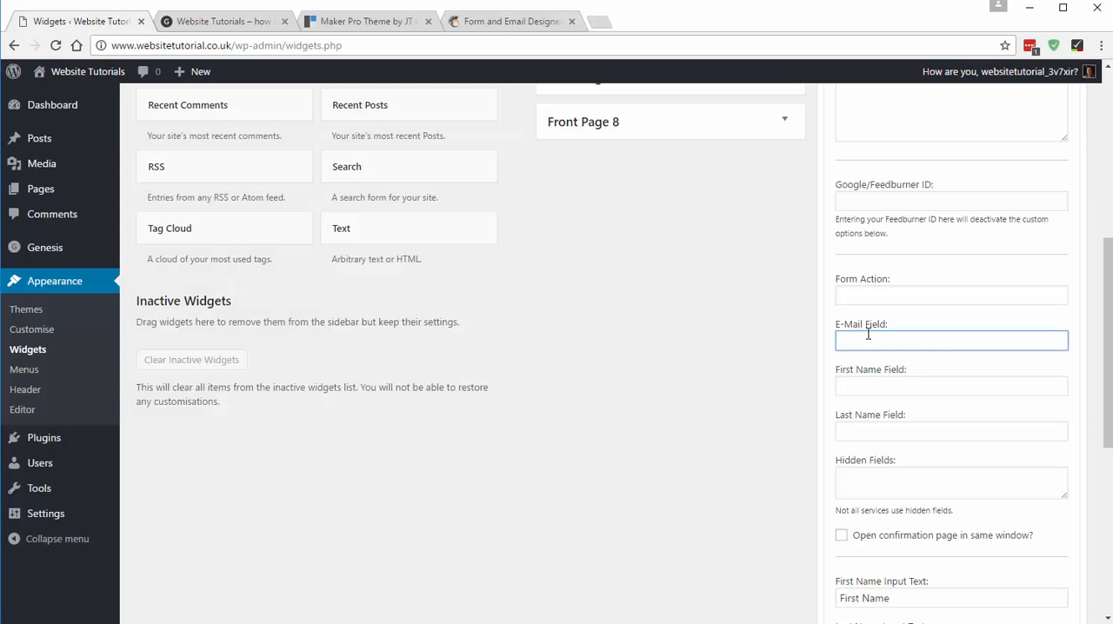
pyautogui.write('EMAIL')
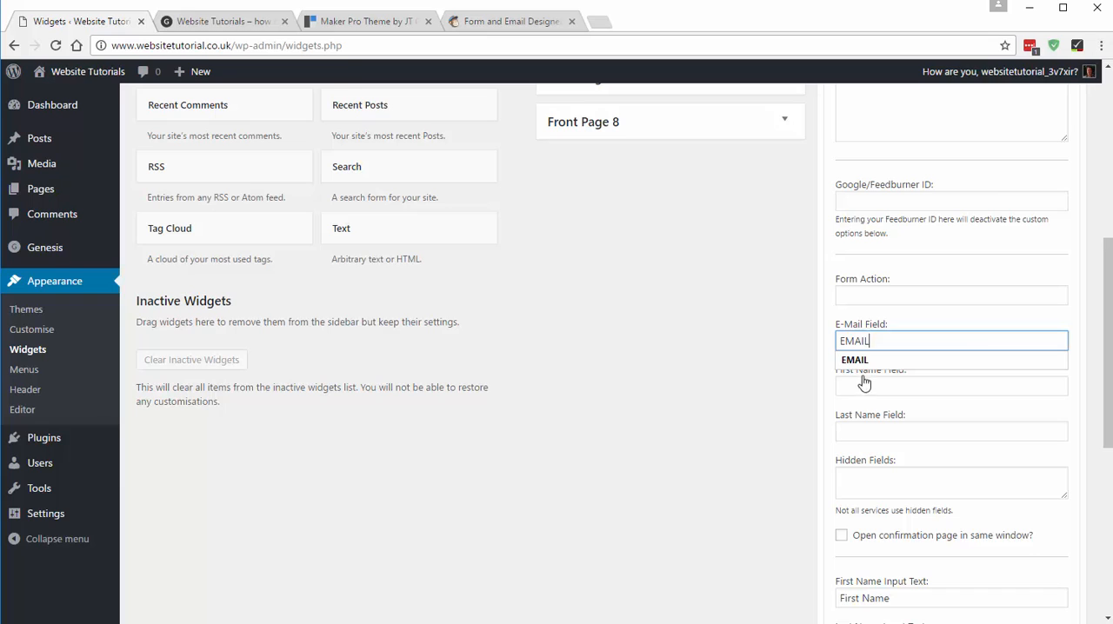
pyautogui.click(860, 360)
# - Copy the FNAME field tag of MailChimp's First Name field into the eNews widget's First Name Field
pyautogui.click(862, 386)
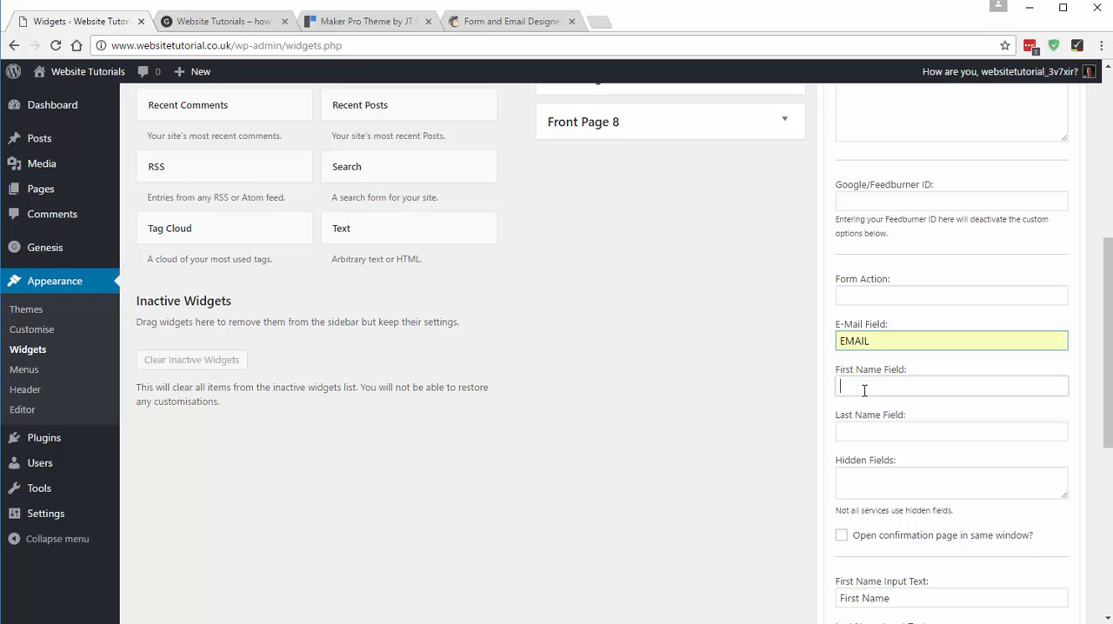
pyautogui.click(504, 21)
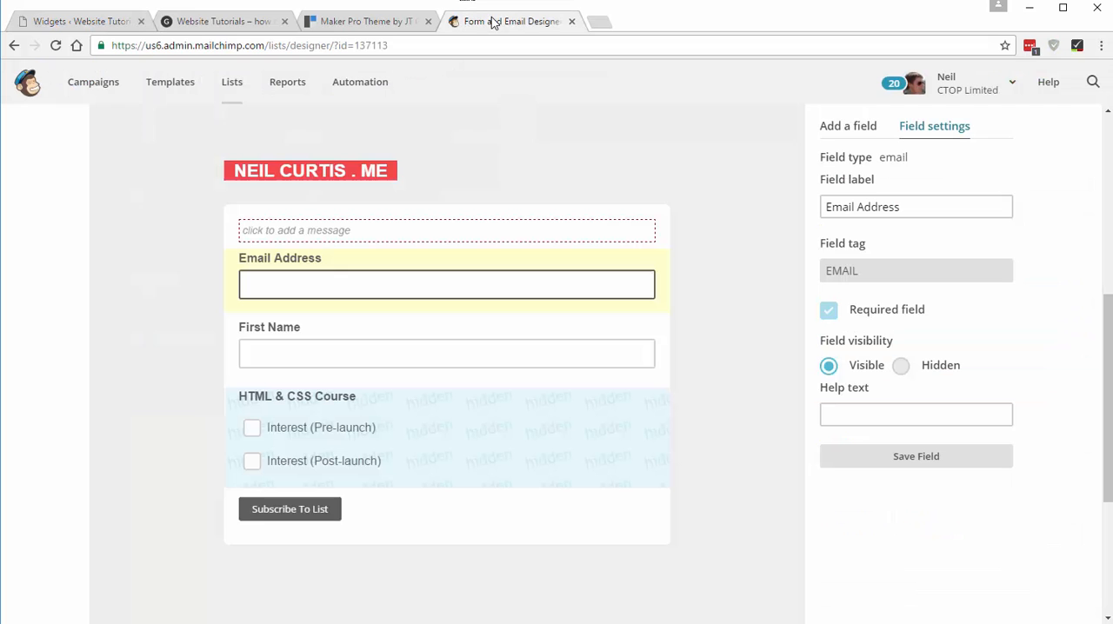
pyautogui.click(269, 333)
pyautogui.click(845, 270)
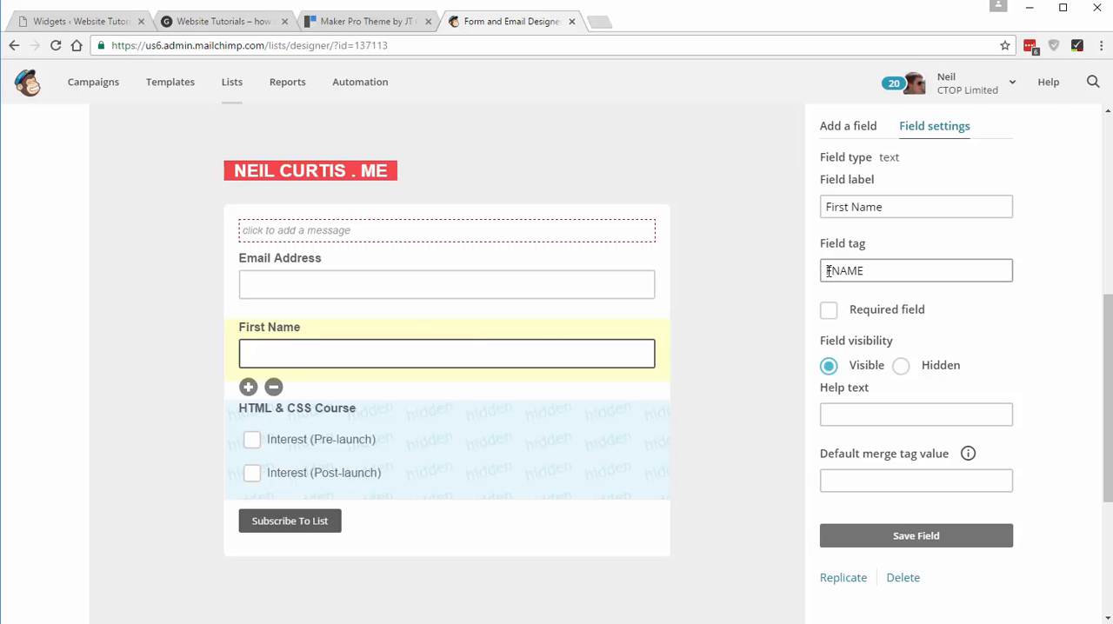
pyautogui.moveTo(827, 271); pyautogui.dragTo(878, 269)
pyautogui.hotkey('ctrl', 'c')
pyautogui.click(878, 269)
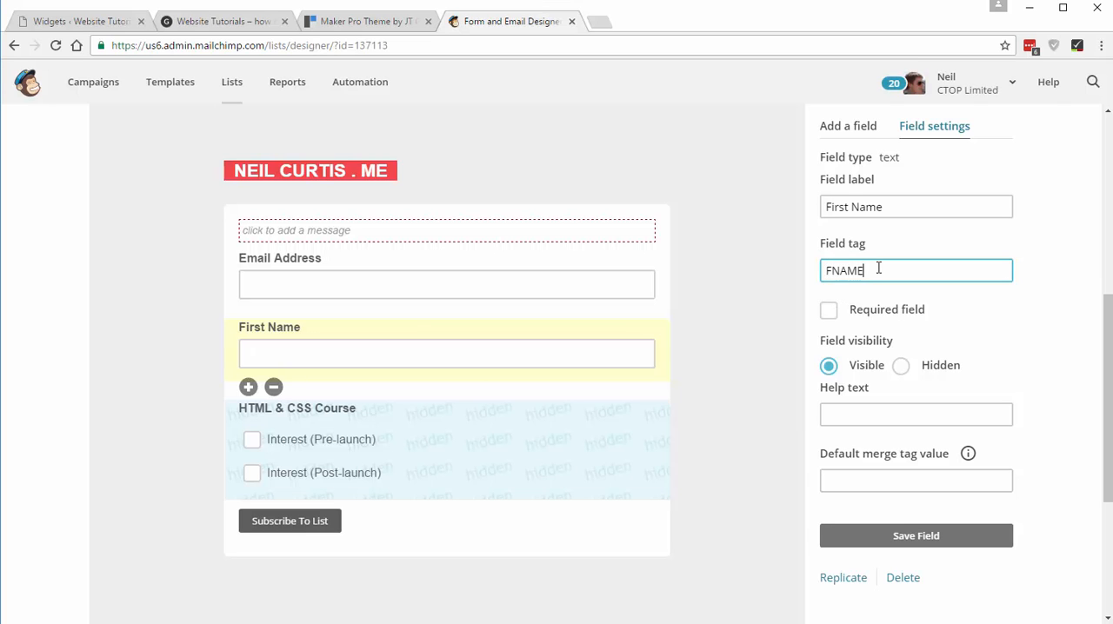
pyautogui.click(82, 21)
pyautogui.hotkey('ctrl', 'v')
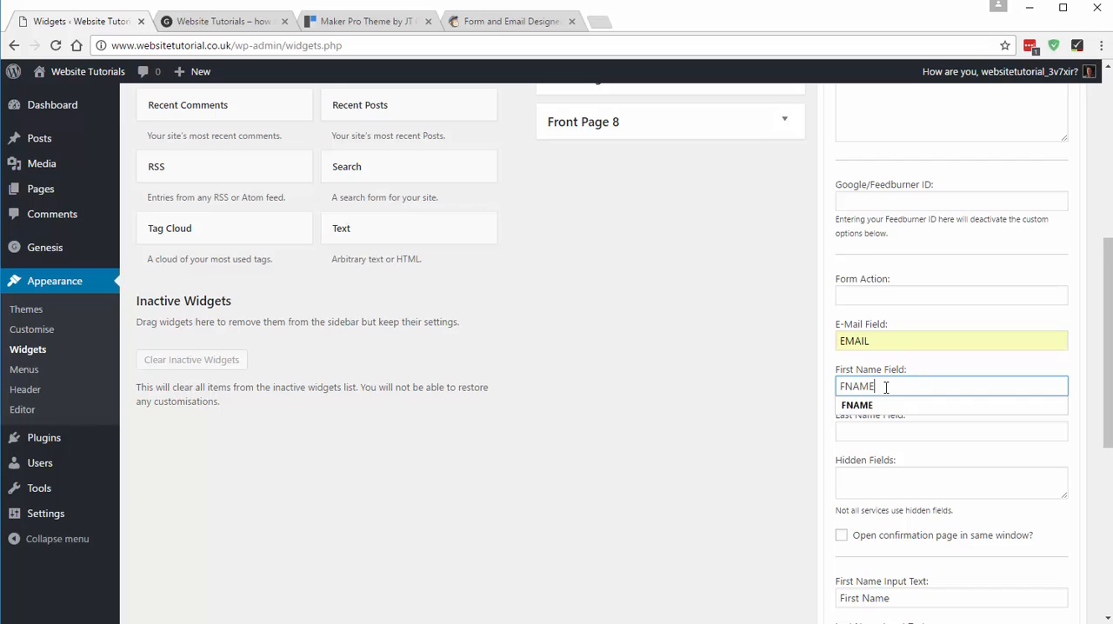
pyautogui.click(868, 408)
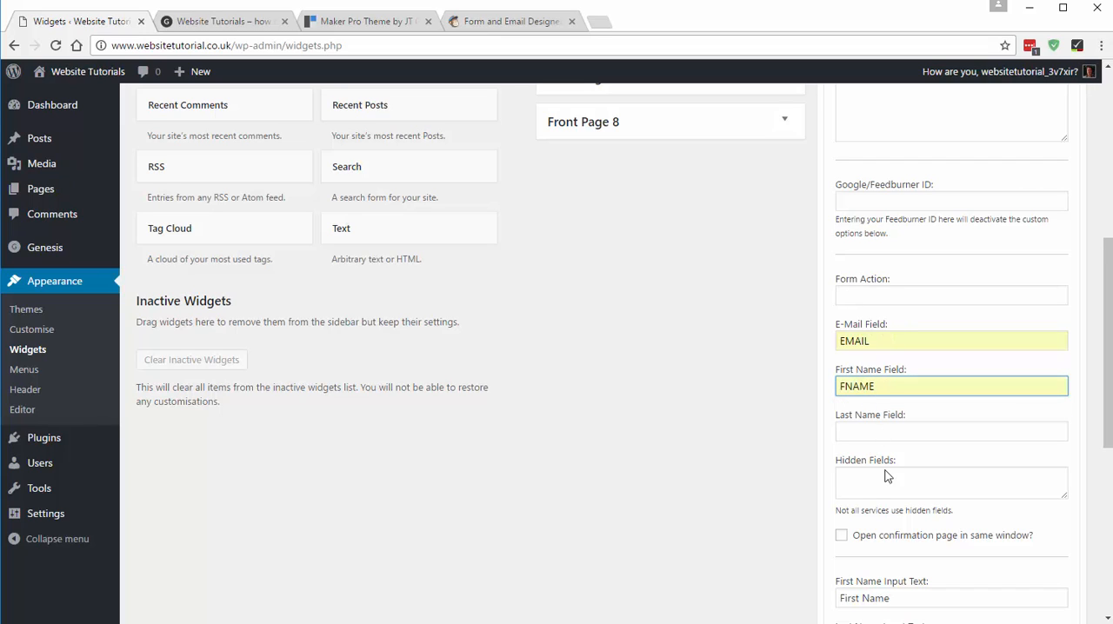
# - Open the embedded forms page of the MailChimp list to get the address for the widget's Form Action
pyautogui.scroll(-2, 887, 475)
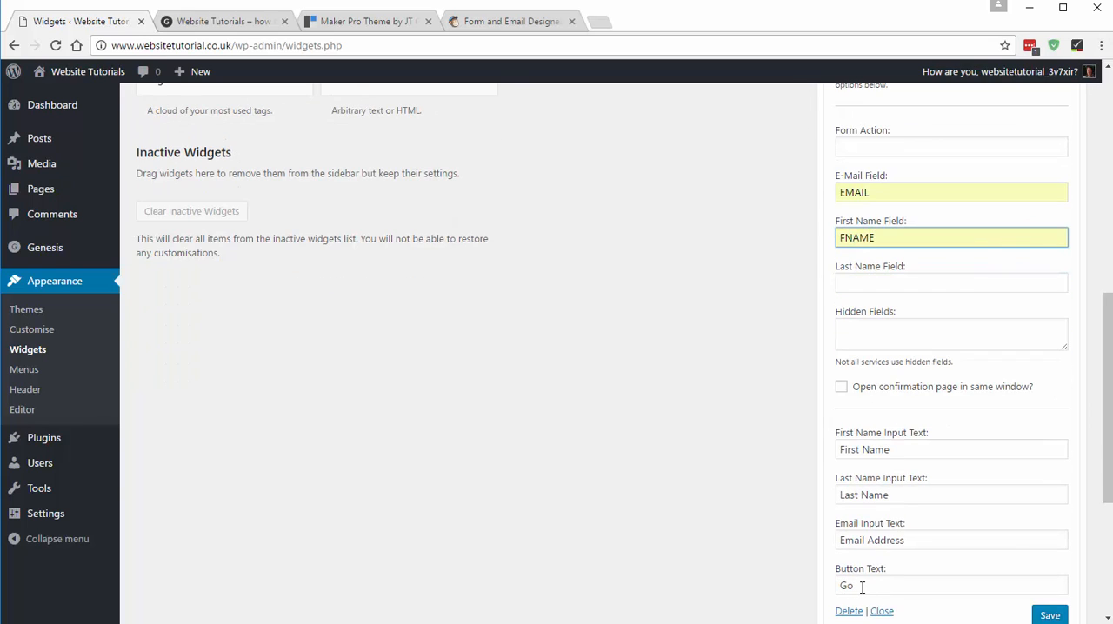
pyautogui.scroll(3, 861, 522)
pyautogui.click(853, 366)
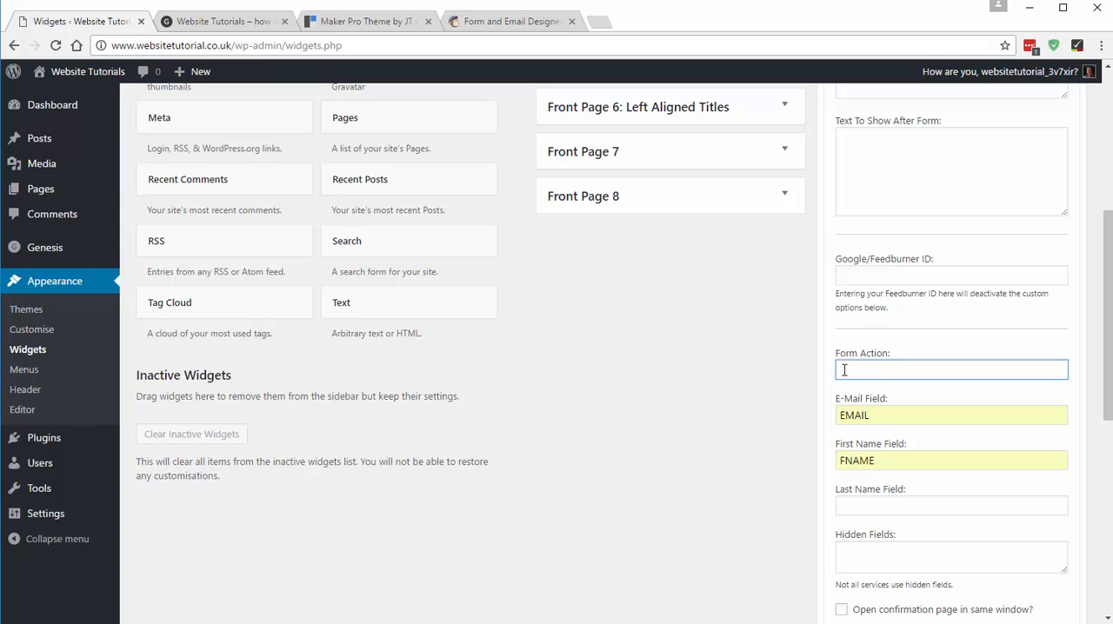
pyautogui.click(508, 19)
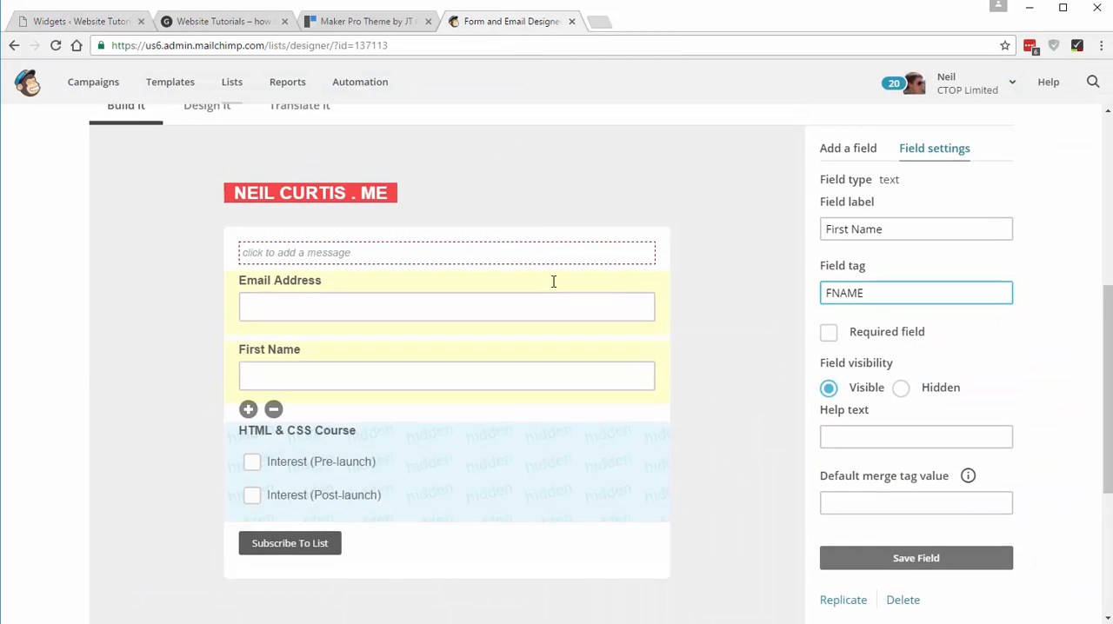
pyautogui.scroll(5, 553, 282)
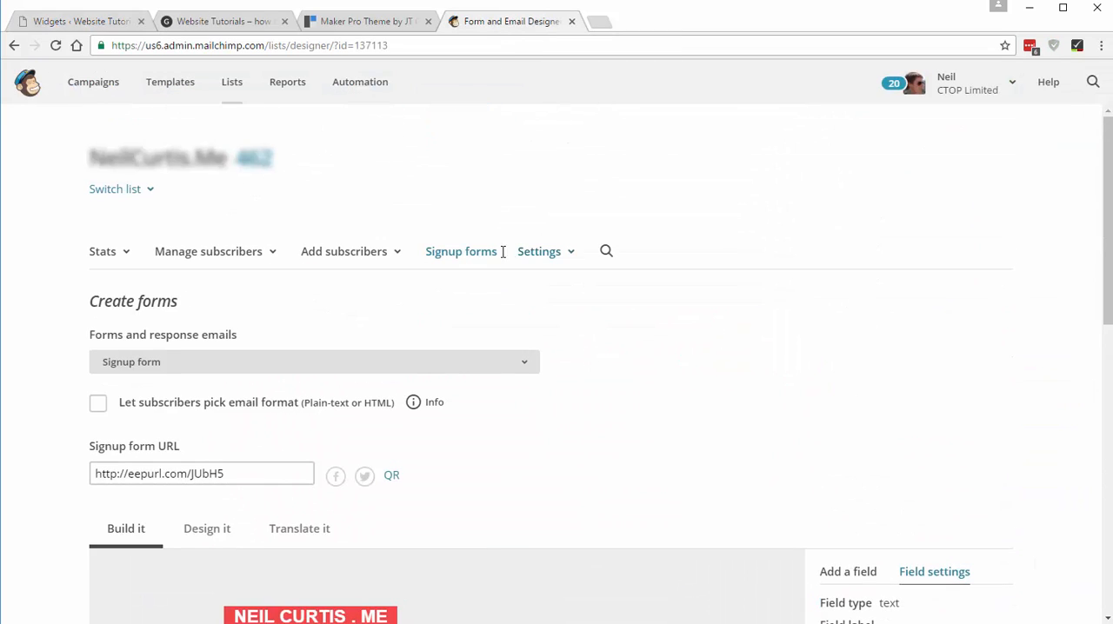
pyautogui.click(452, 254)
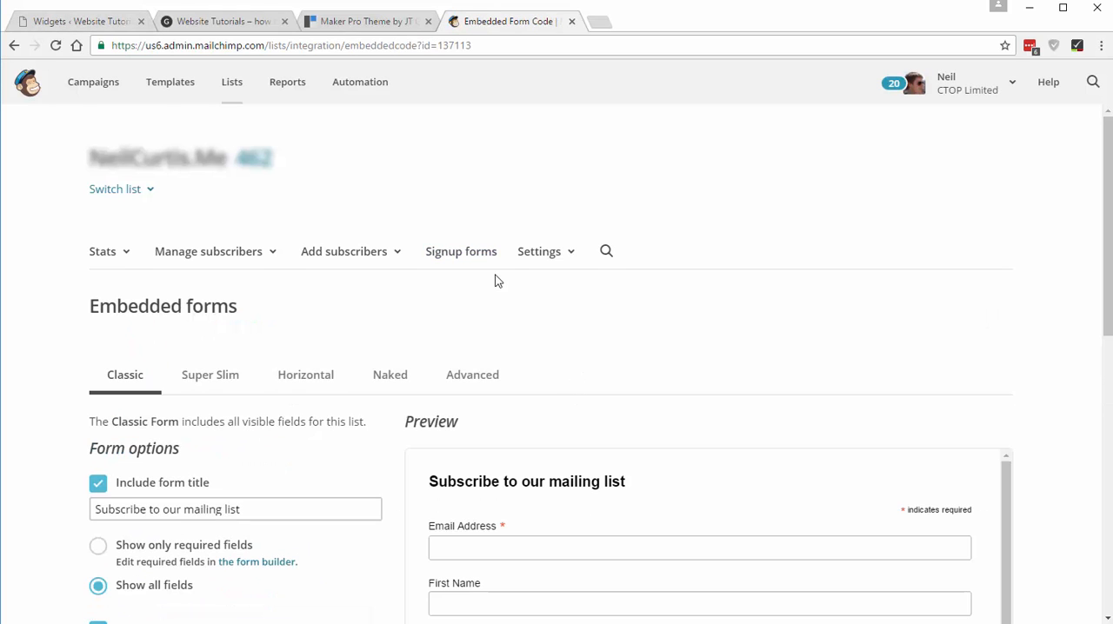
# - Copy the form action address from the MailChimp embed code, without its surrounding quotation marks
pyautogui.scroll(-3, 646, 385)
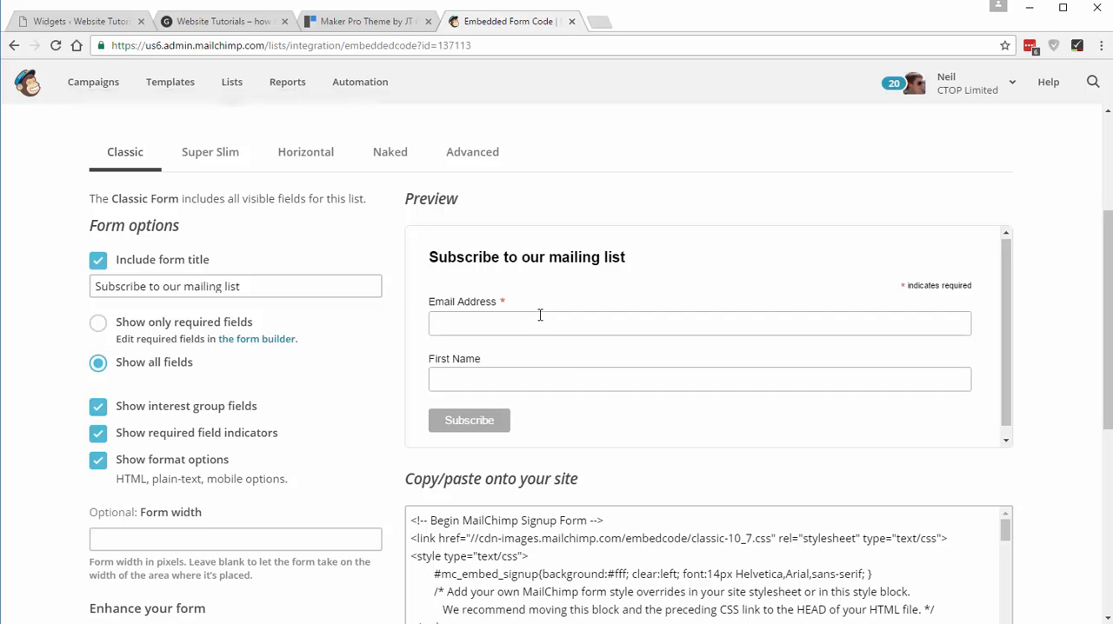
pyautogui.scroll(-3, 1043, 462)
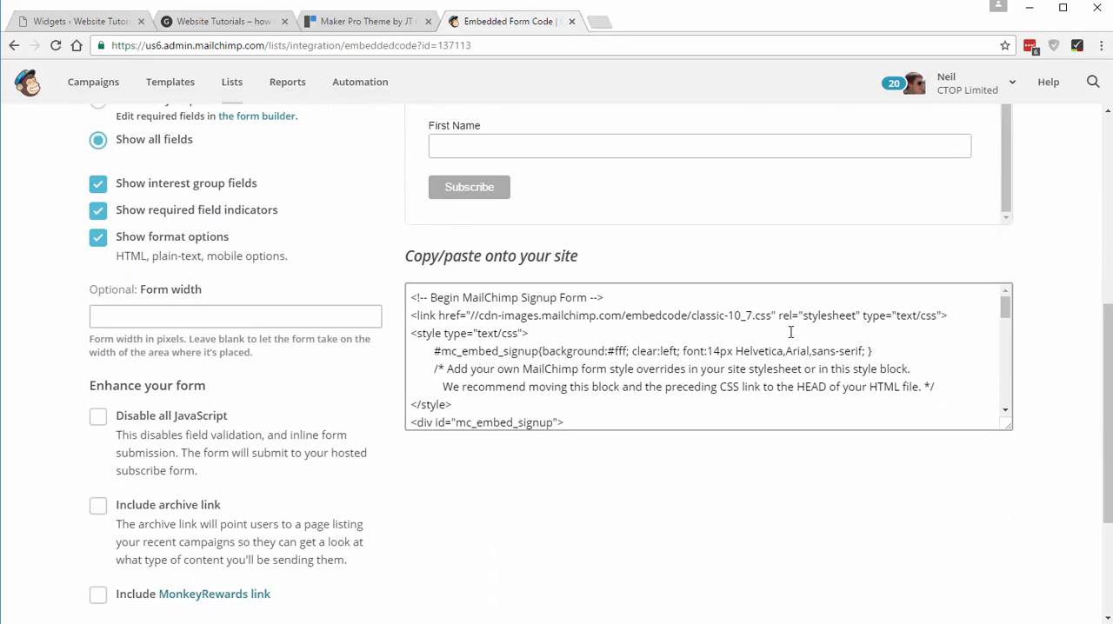
pyautogui.scroll(-3, 1006, 314)
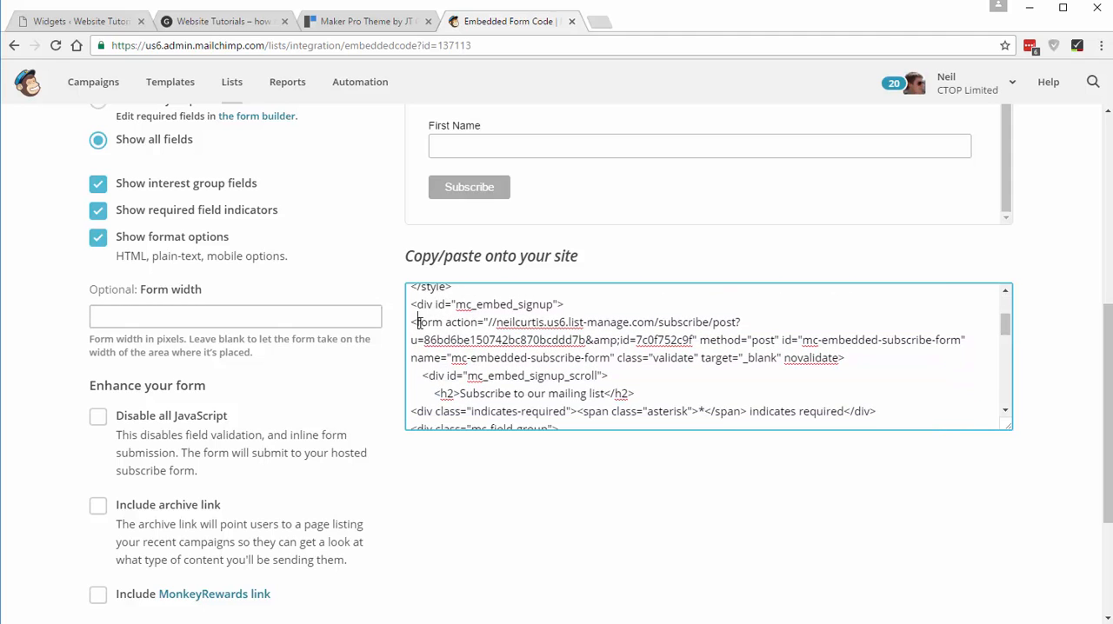
pyautogui.moveTo(418, 323); pyautogui.dragTo(477, 322)
pyautogui.click(61, 19)
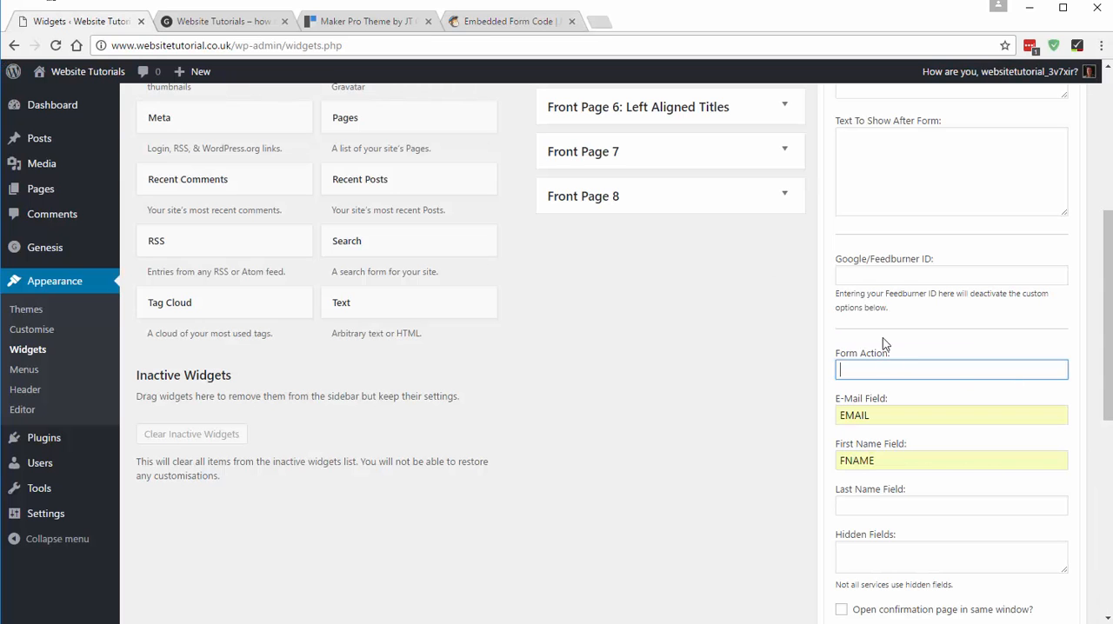
pyautogui.click(506, 21)
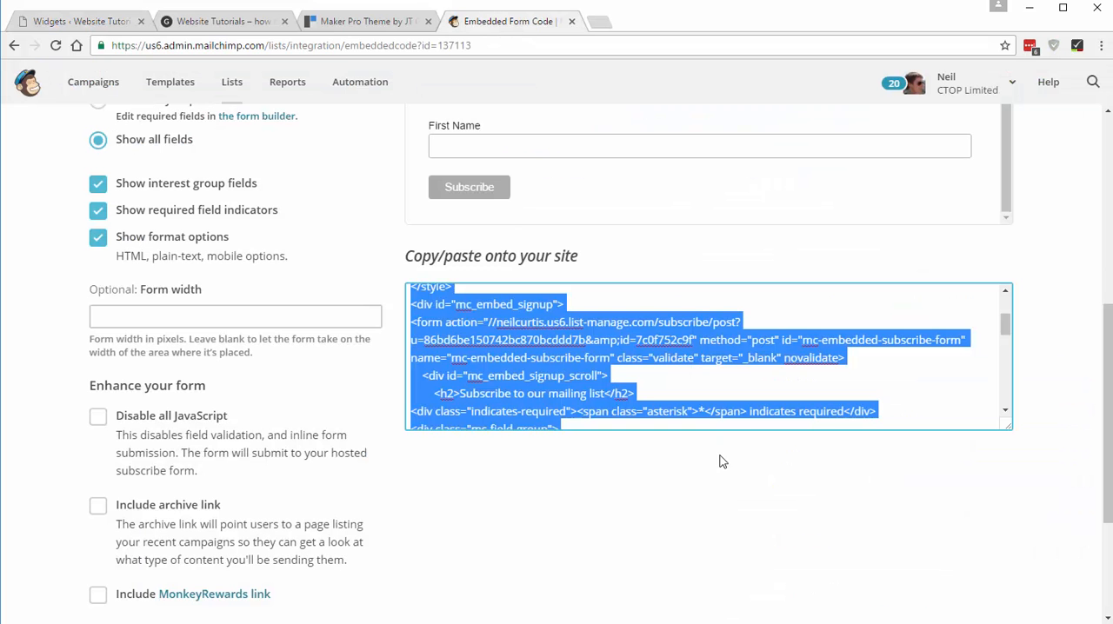
pyautogui.click(509, 321)
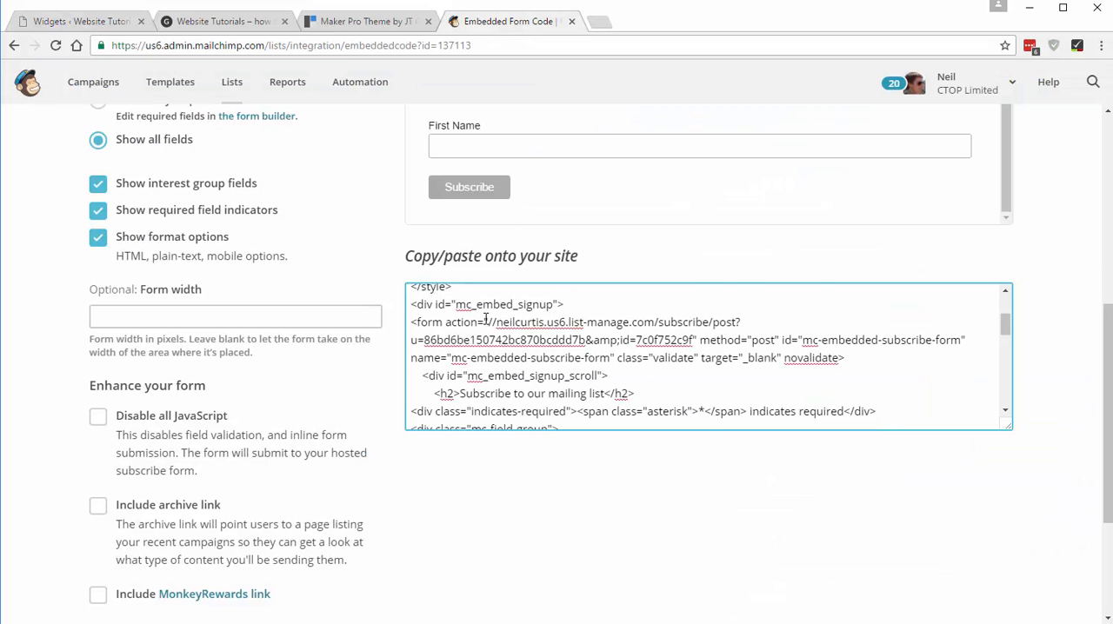
pyautogui.click(488, 322)
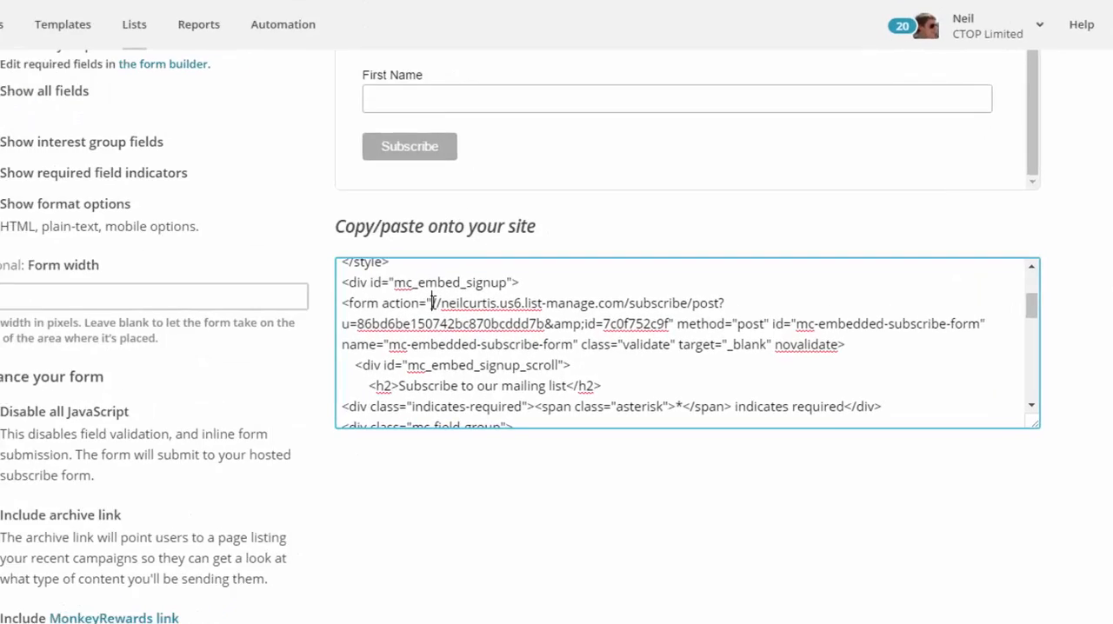
pyautogui.click(485, 322)
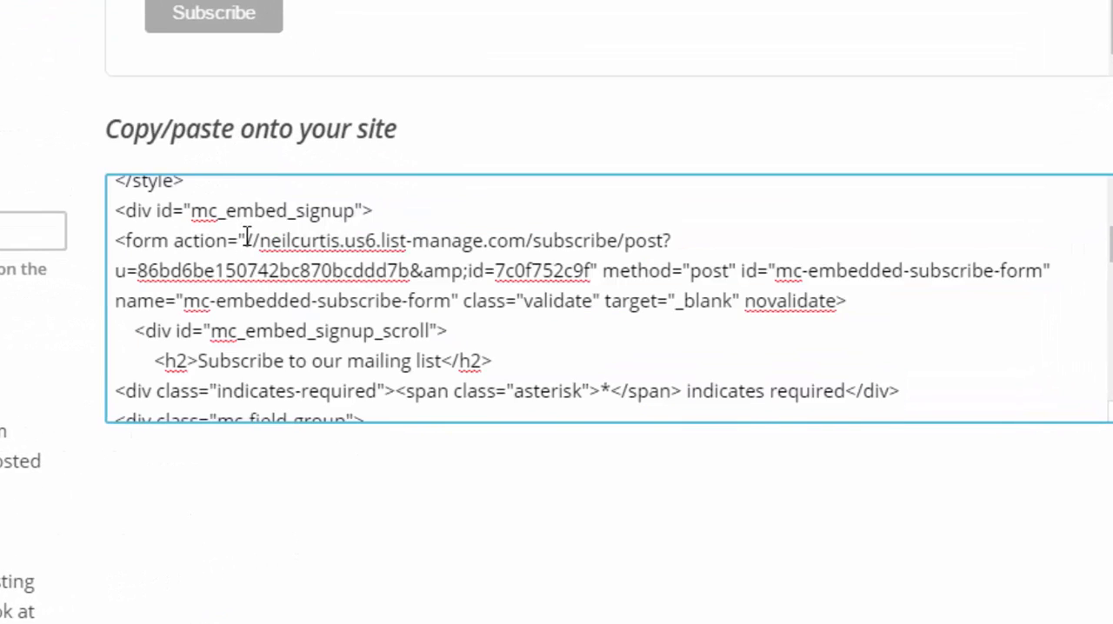
pyautogui.moveTo(245, 240); pyautogui.dragTo(600, 259)
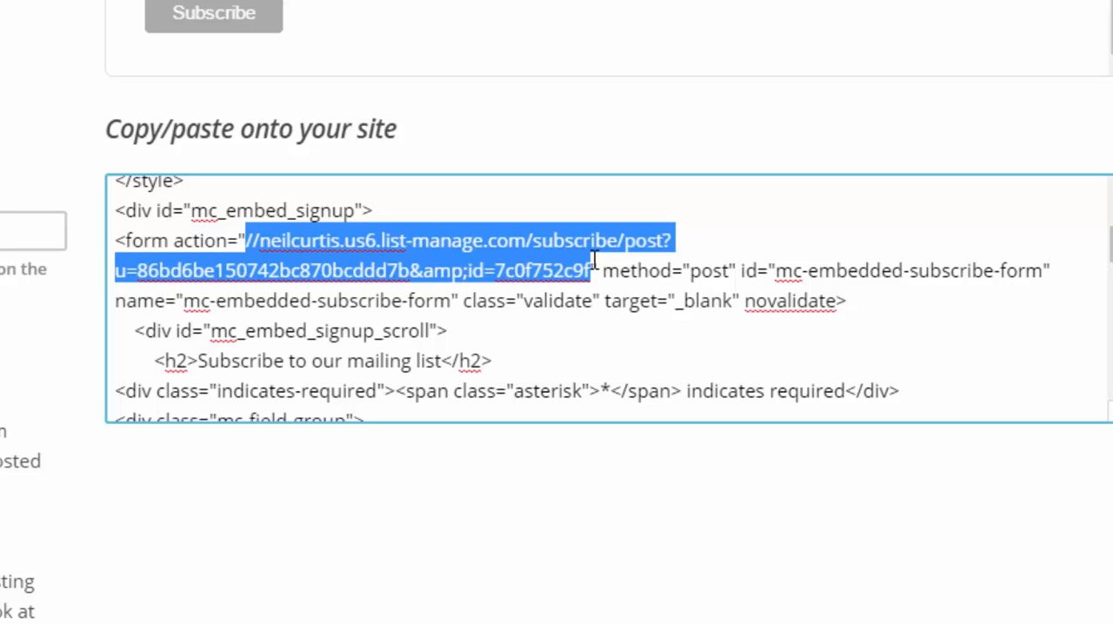
pyautogui.rightClick(594, 259)
pyautogui.click(666, 309)
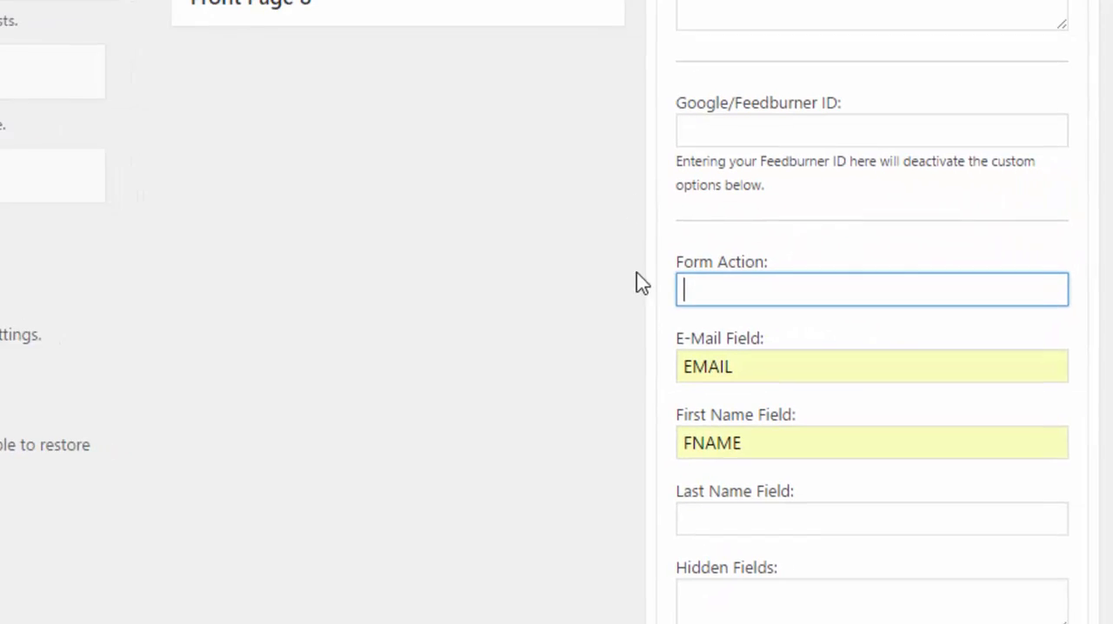
# - Set the eNews widget's Form Action to "http:" followed by the copied MailChimp address, and save the widget
pyautogui.click(718, 284)
pyautogui.write('h')
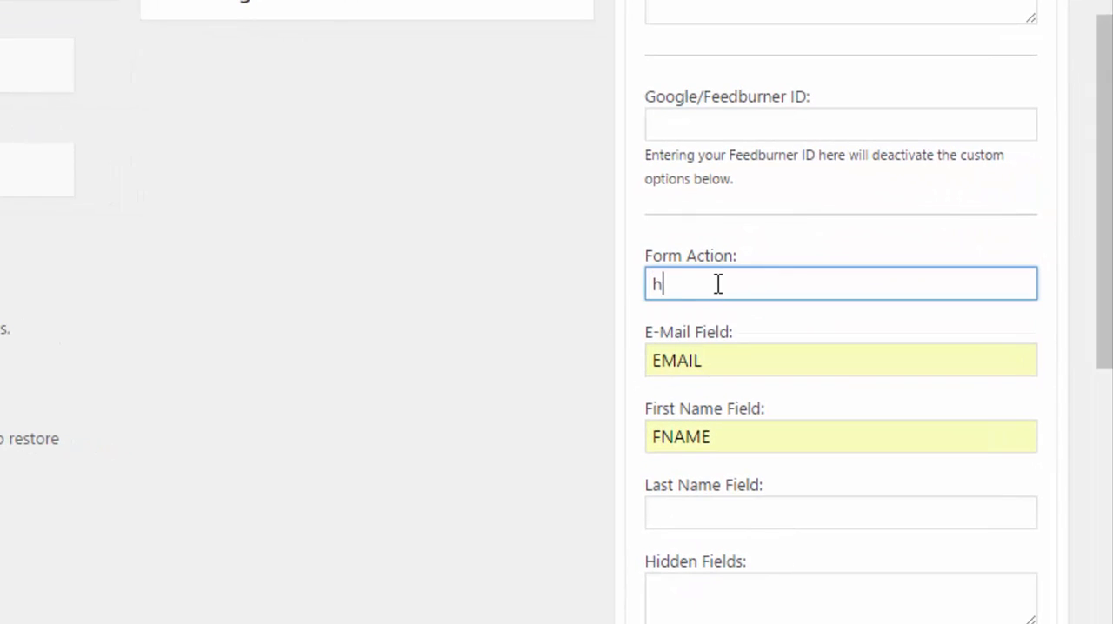
pyautogui.write('ttp:')
pyautogui.hotkey('ctrl', 'v')
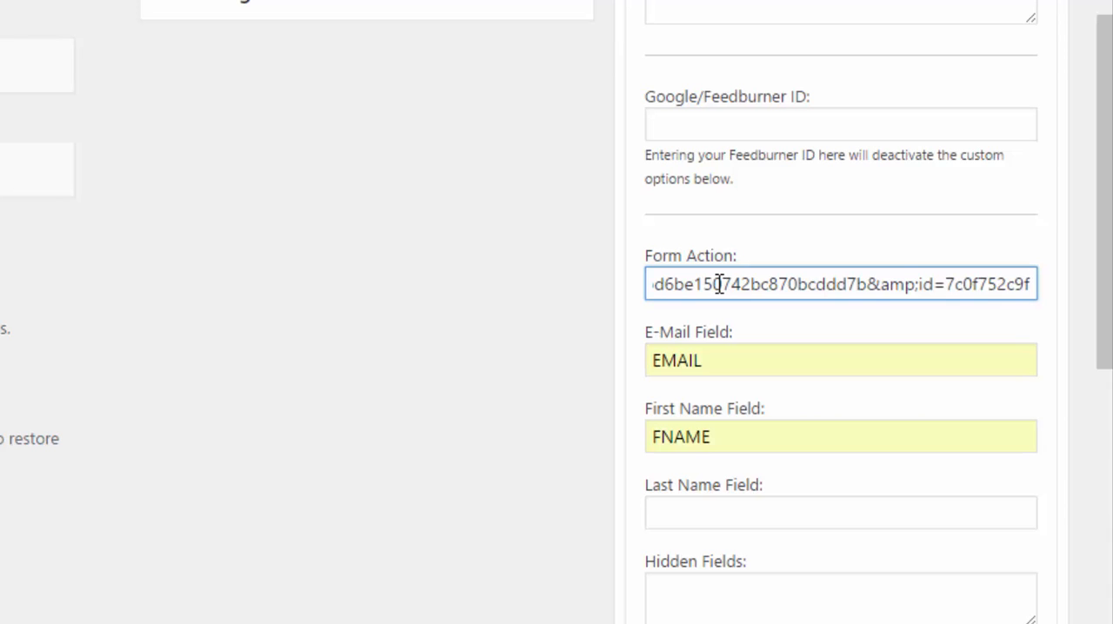
pyautogui.moveTo(1002, 293); pyautogui.dragTo(602, 298)
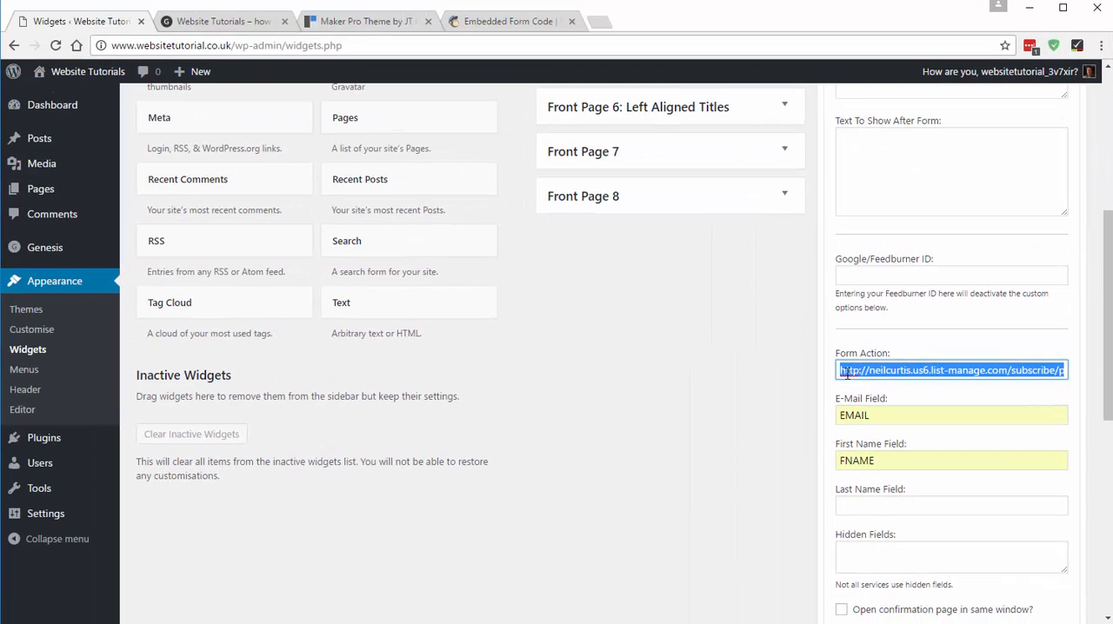
pyautogui.click(913, 351)
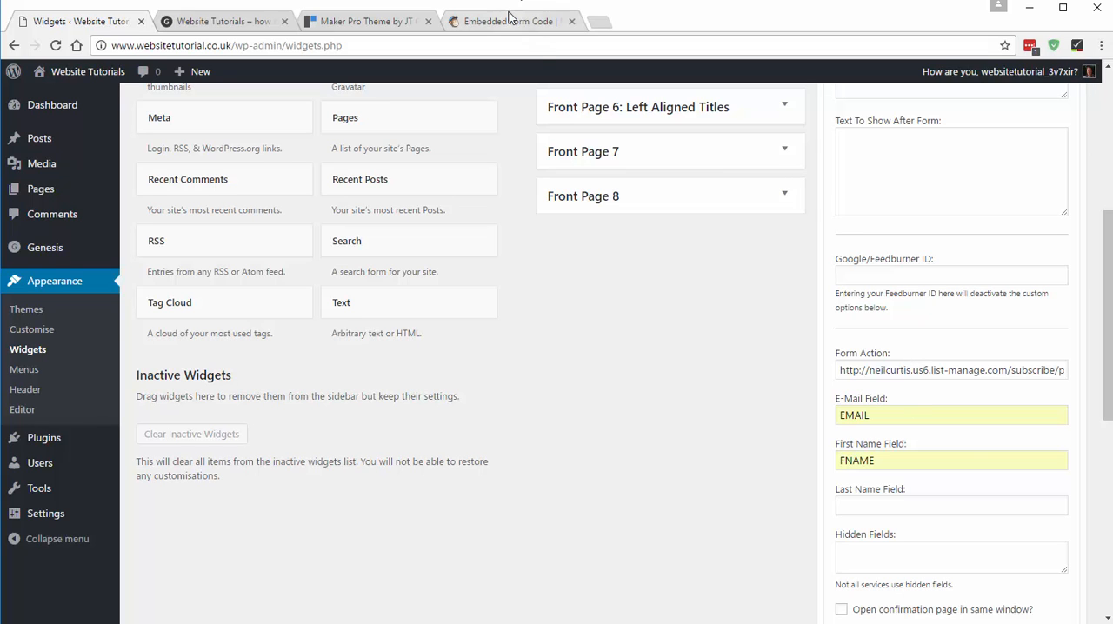
pyautogui.scroll(-2, 913, 452)
pyautogui.scroll(-4, 924, 482)
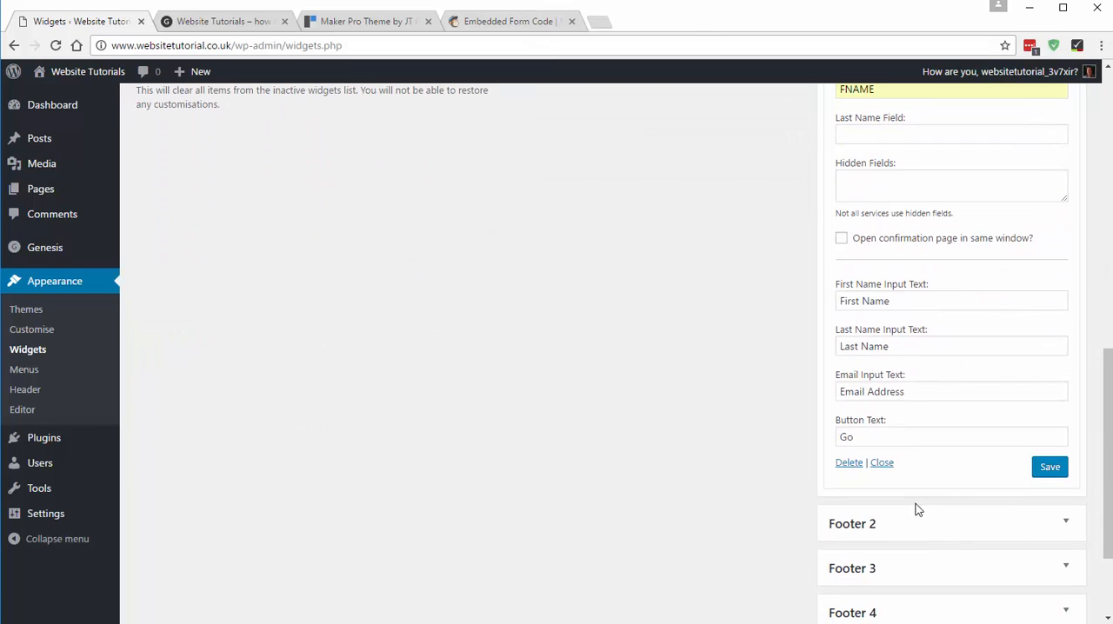
pyautogui.click(1051, 473)
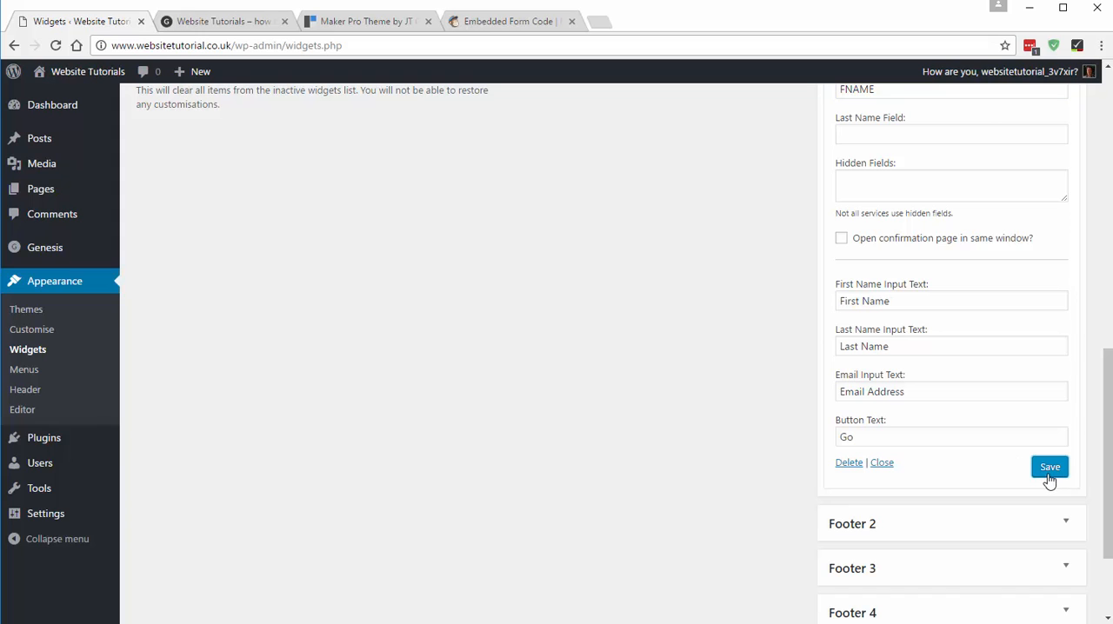
# - Check the subscribe form's First Name and Email Address fields on the reloaded home page, and close the MailChimp page
pyautogui.click(224, 21)
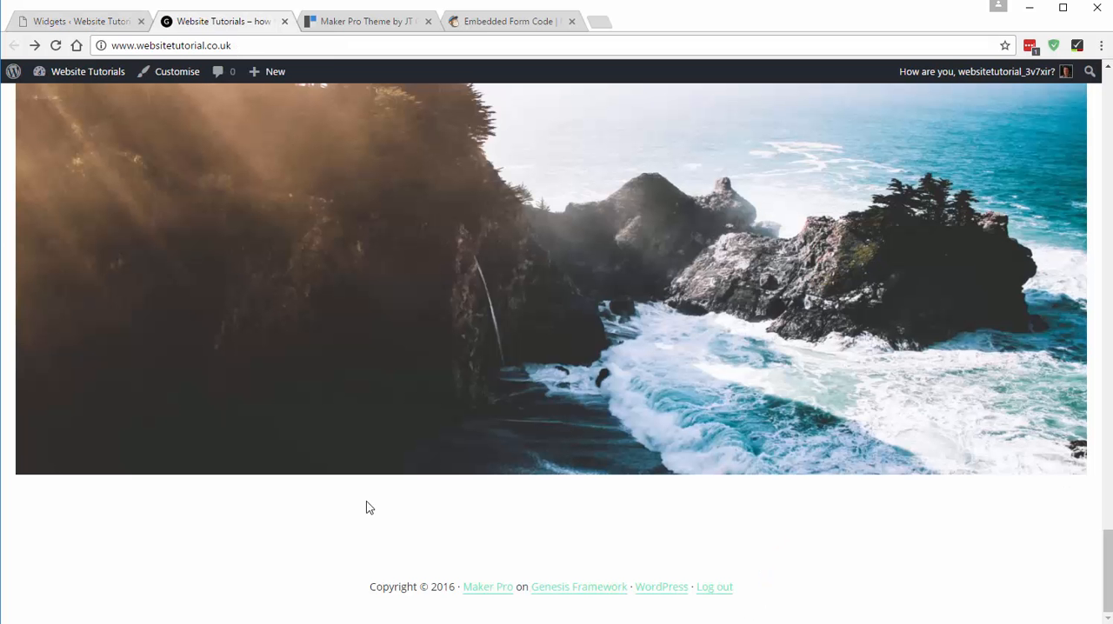
pyautogui.click(100, 73)
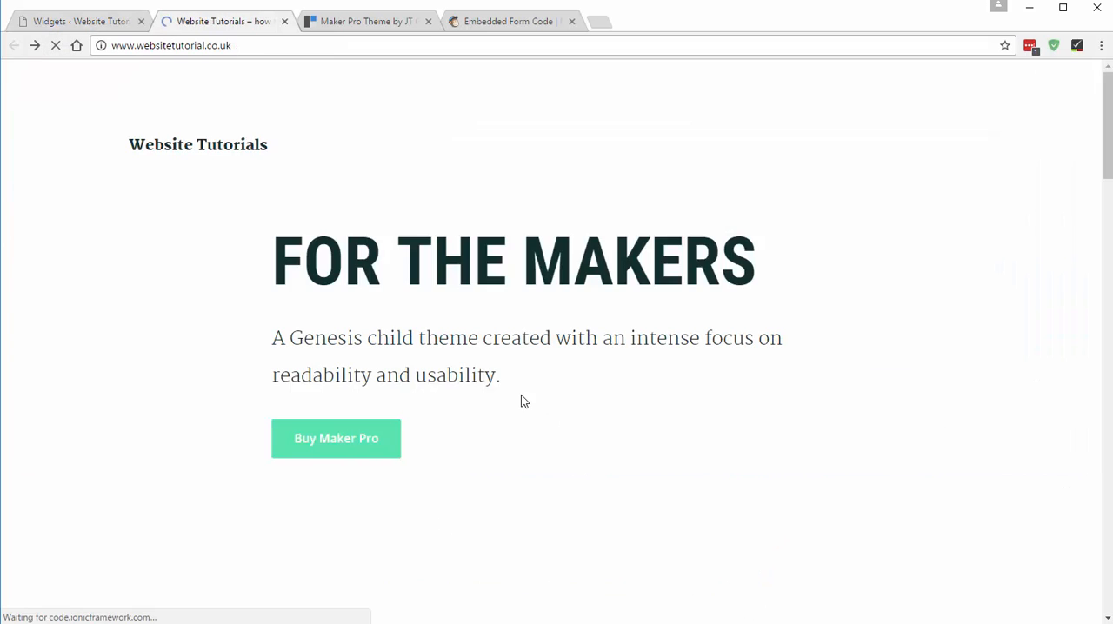
pyautogui.scroll(-10, 522, 400)
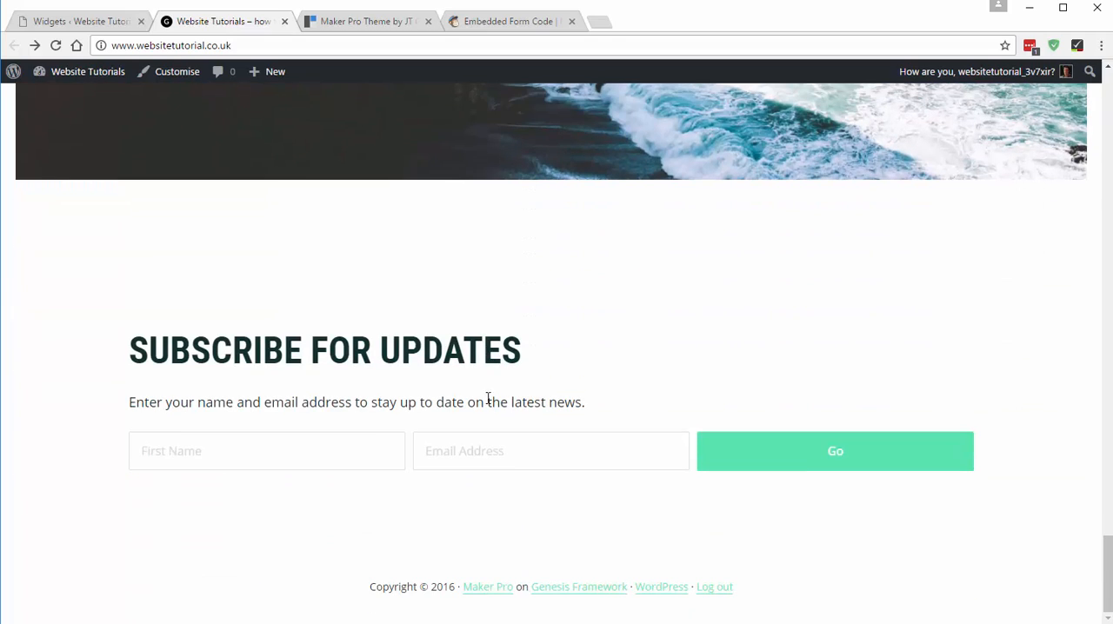
pyautogui.click(238, 447)
pyautogui.click(574, 442)
pyautogui.click(239, 461)
pyautogui.click(541, 444)
pyautogui.click(304, 450)
pyautogui.click(552, 455)
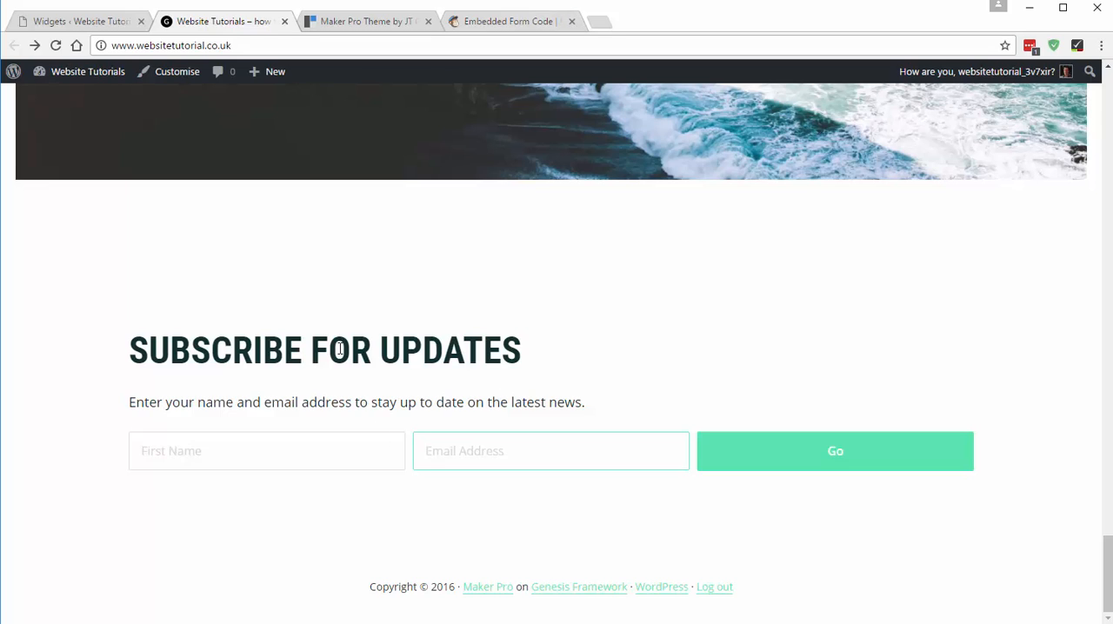
pyautogui.click(572, 20)
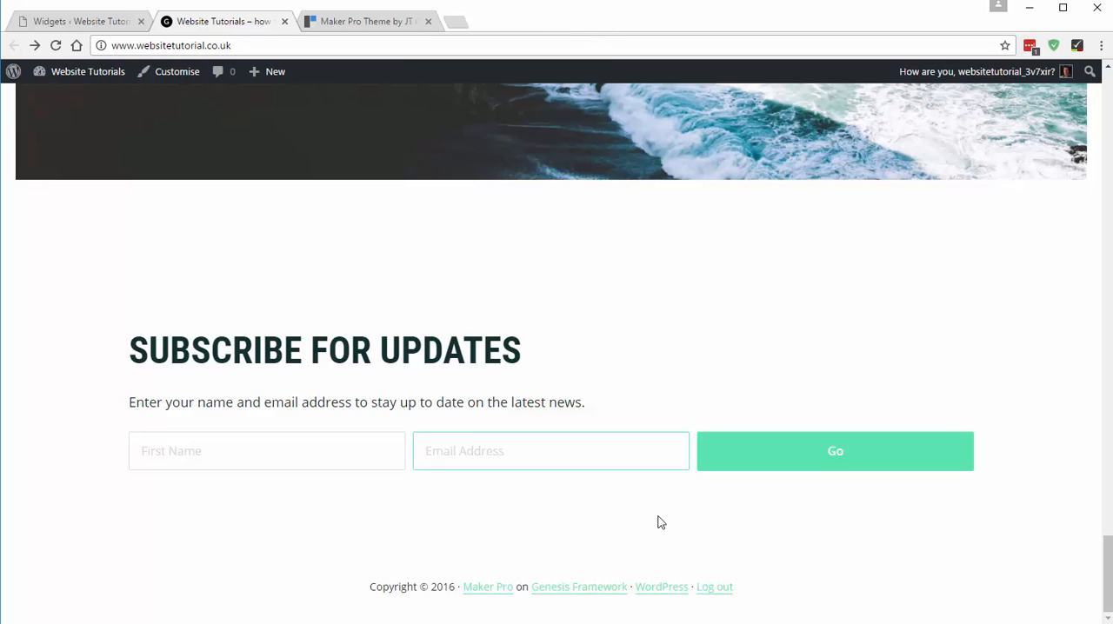
# - Search the WordPress plugin directory for "Simple Social icons", and install and activate the Simple Social Icons plugin
pyautogui.click(379, 21)
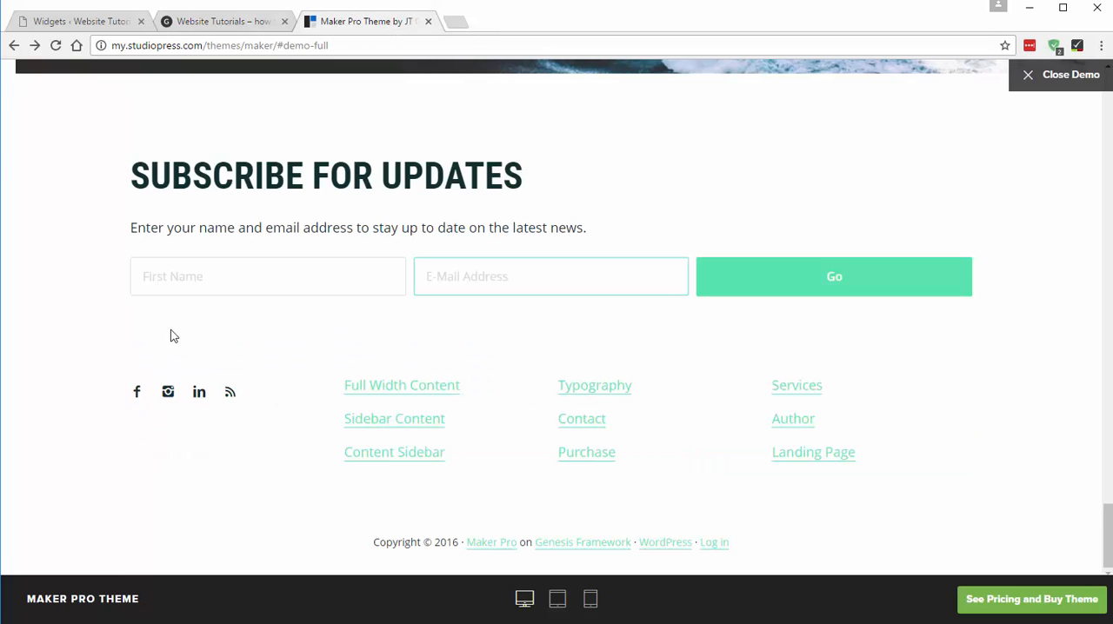
pyautogui.click(95, 18)
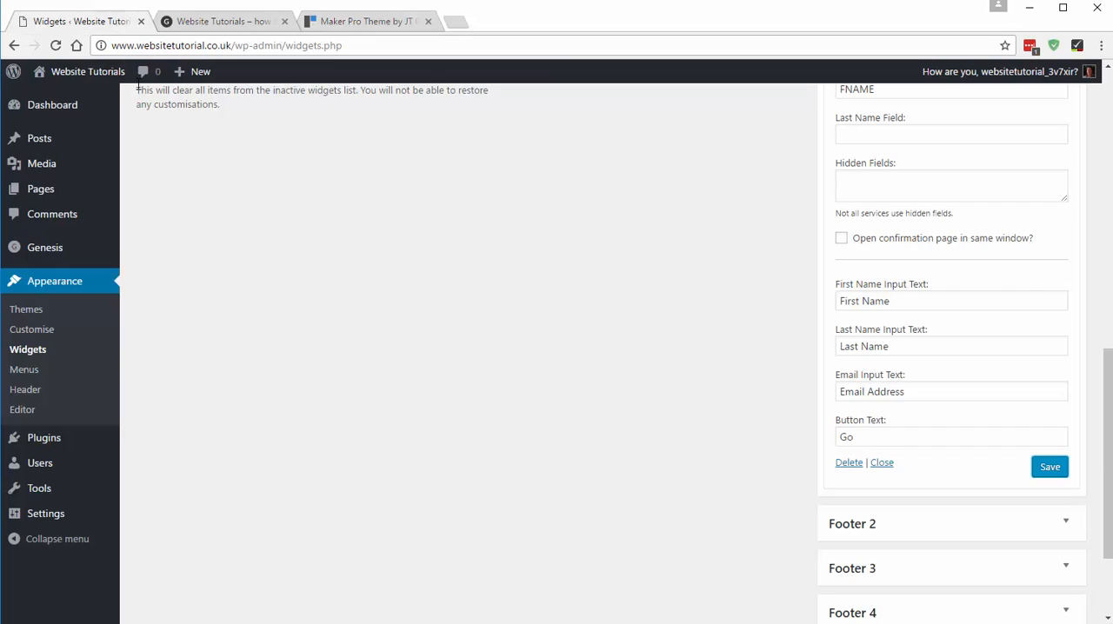
pyautogui.click(51, 444)
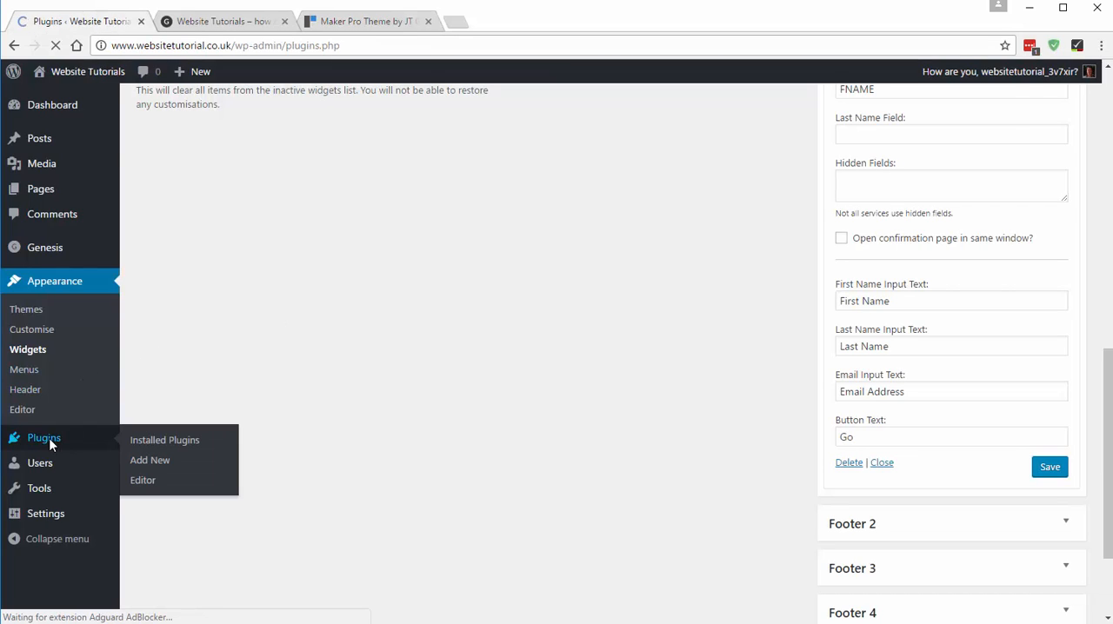
pyautogui.click(228, 108)
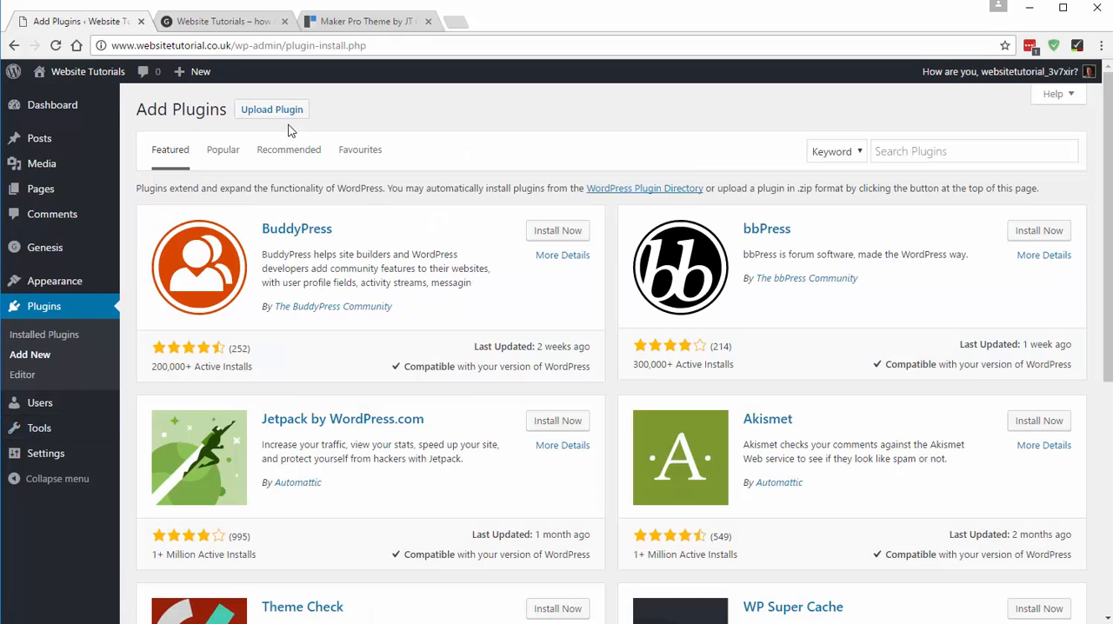
pyautogui.click(912, 153)
pyautogui.write('Simple')
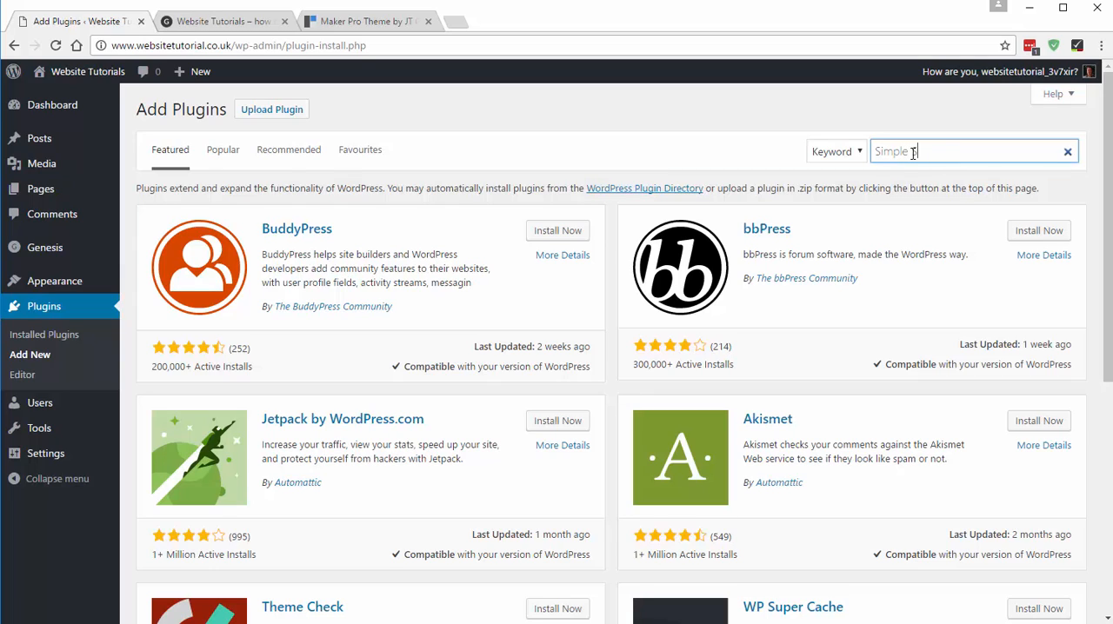
pyautogui.write(' Social icons')
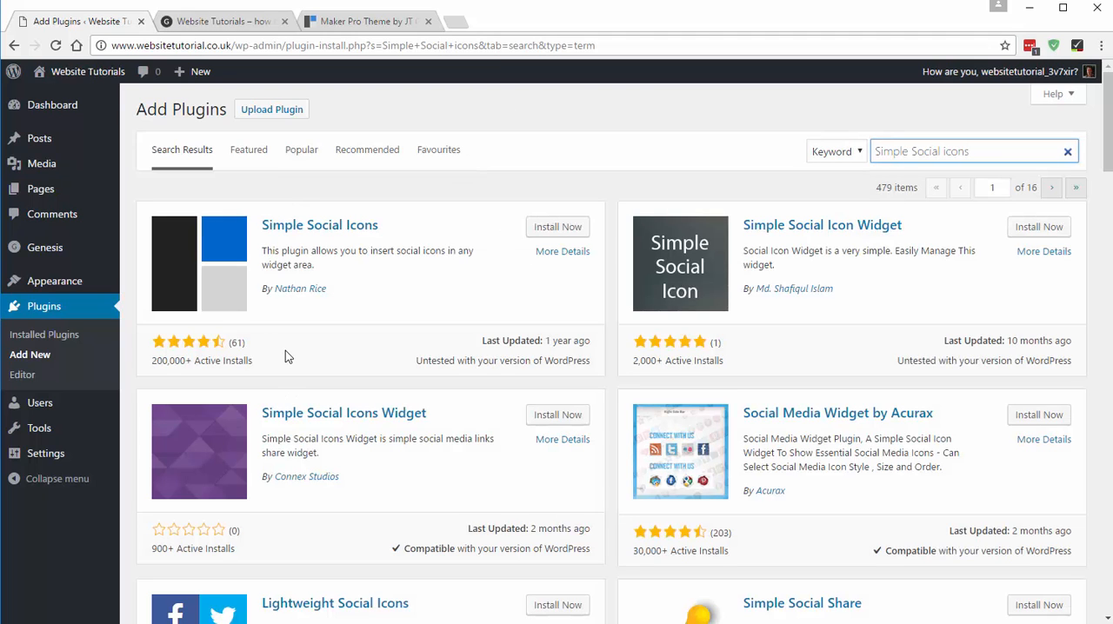
pyautogui.click(557, 230)
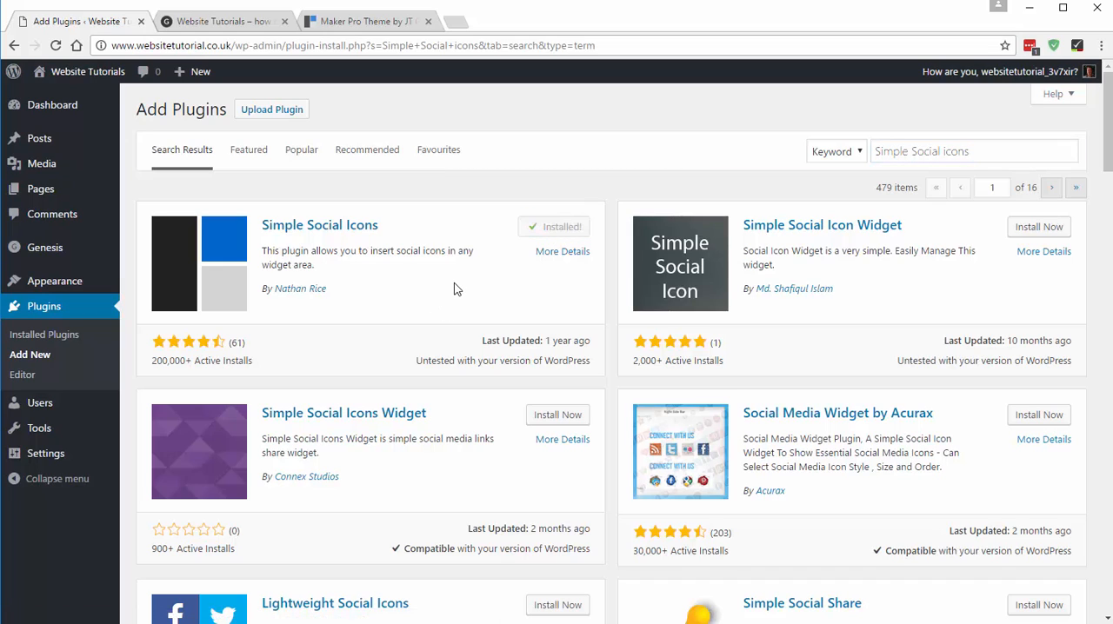
pyautogui.click(564, 227)
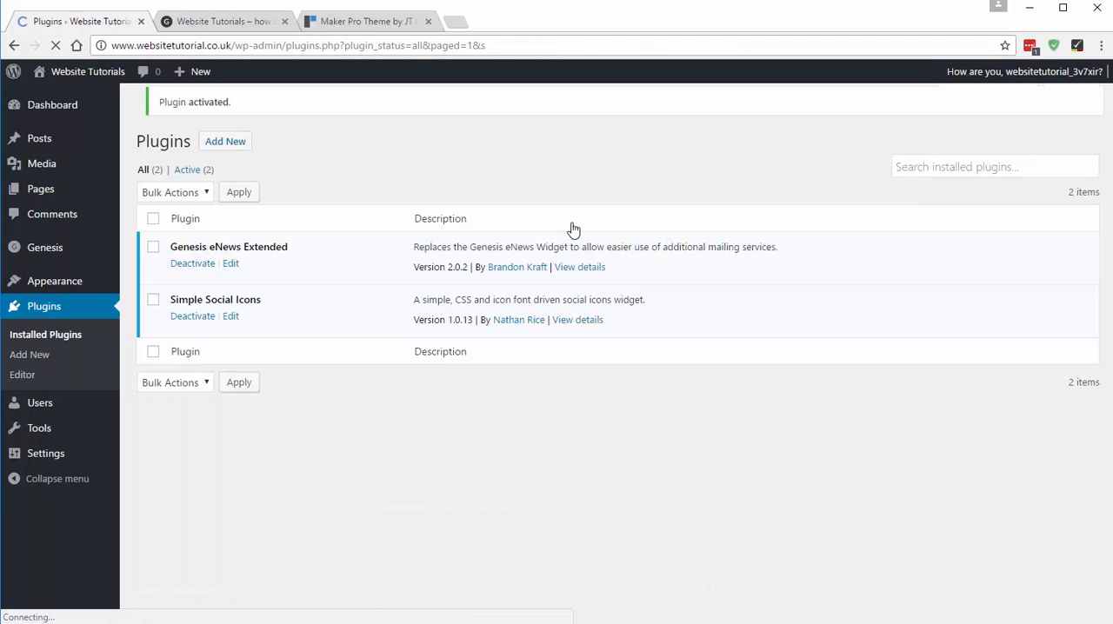
# - Add a Simple Social Icons widget to the Footer 2 widget area and go through its options
pyautogui.moveTo(57, 283)
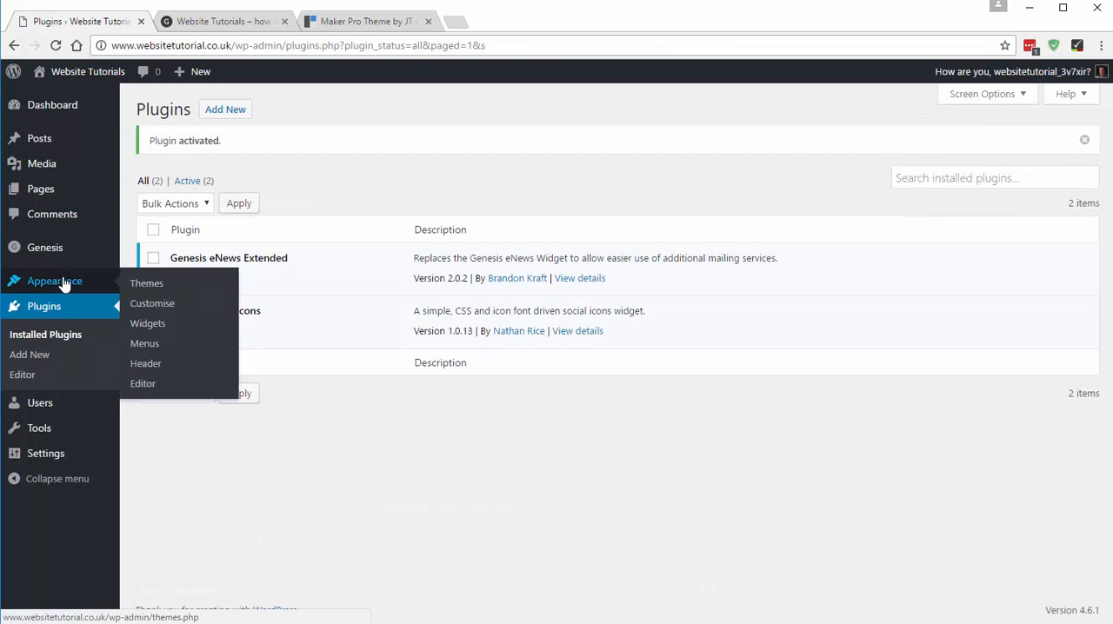
pyautogui.click(150, 325)
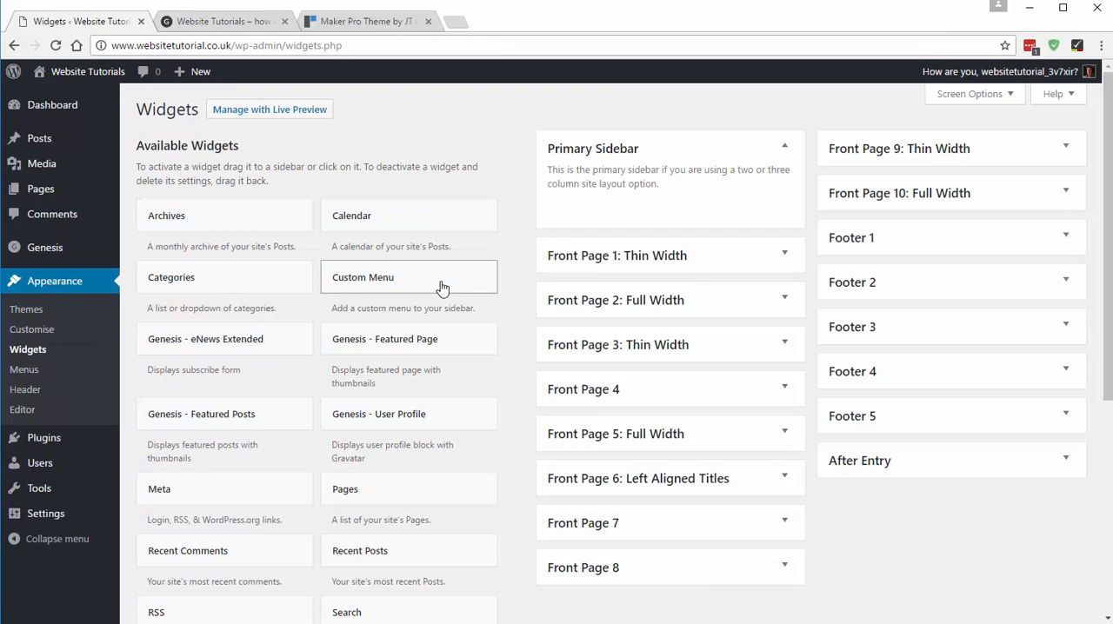
pyautogui.click(862, 285)
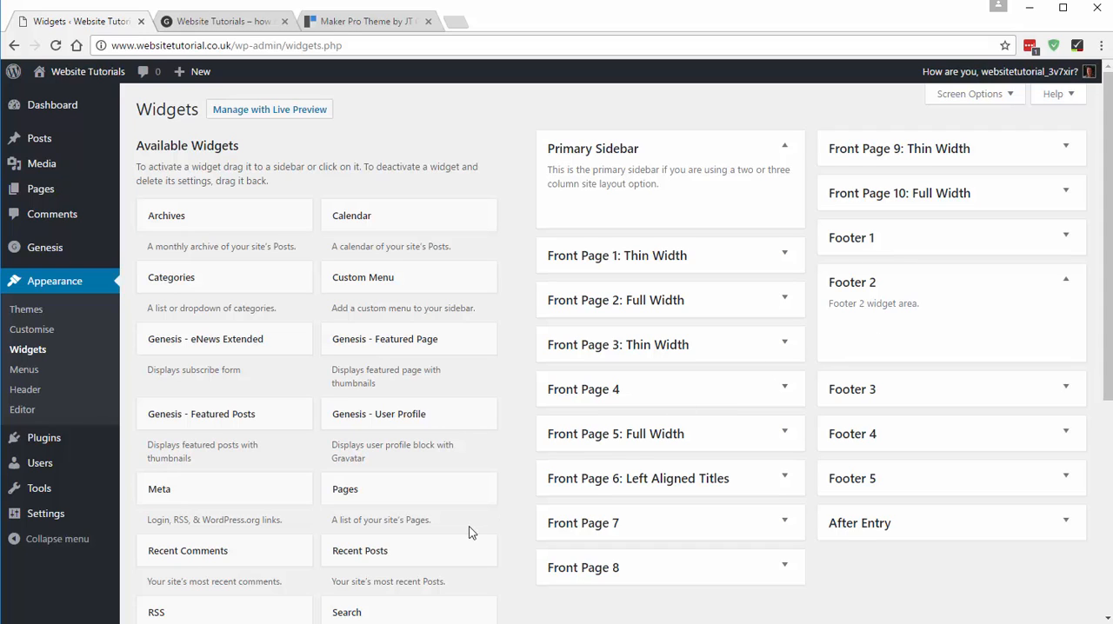
pyautogui.scroll(-3, 464, 447)
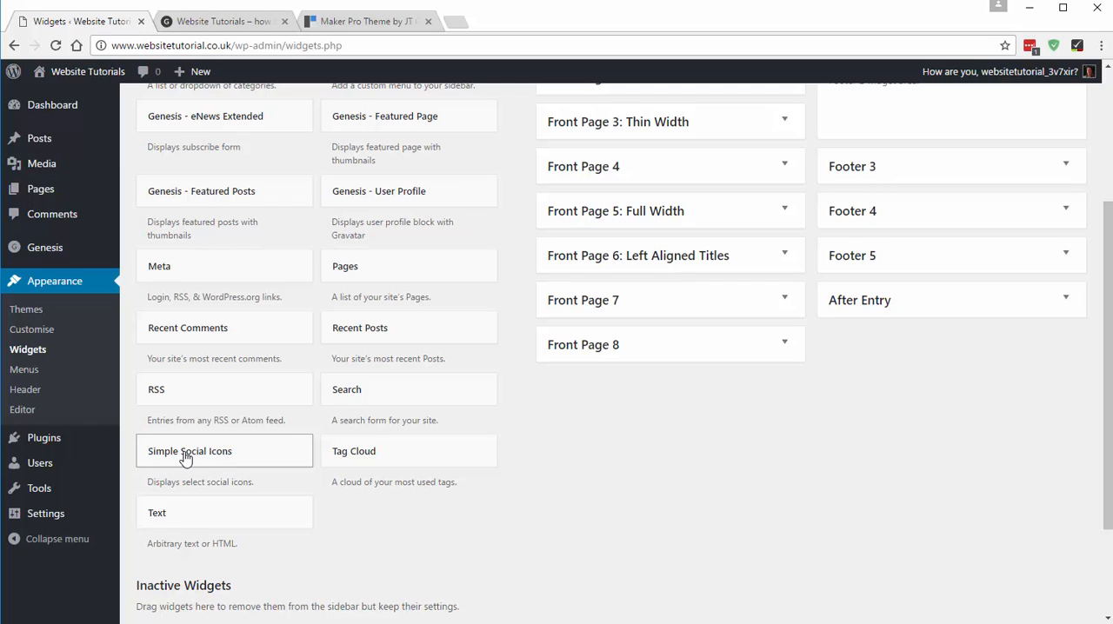
pyautogui.moveTo(185, 459); pyautogui.dragTo(907, 147)
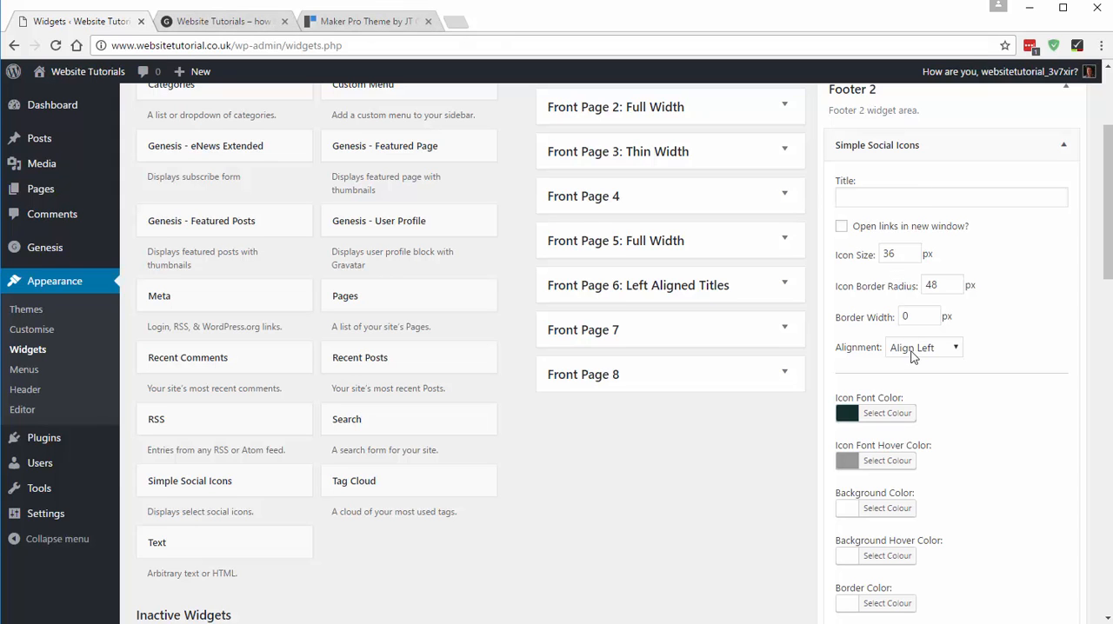
pyautogui.scroll(-3, 911, 356)
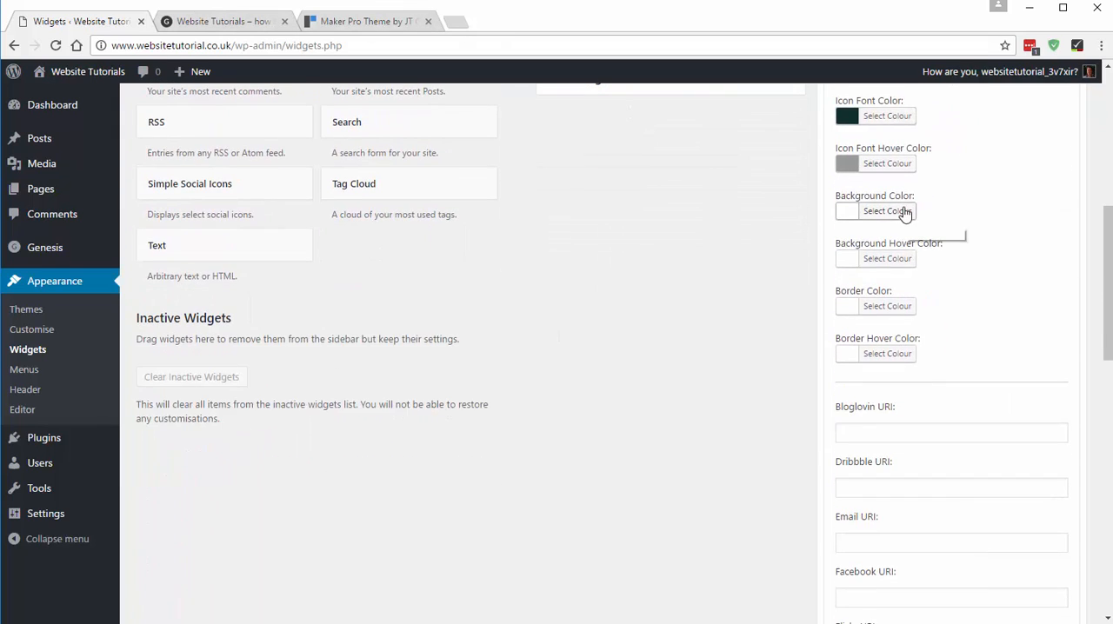
# - Look over the widget's social network fields and compare them with the social icons in the demo's footer
pyautogui.scroll(-5, 904, 213)
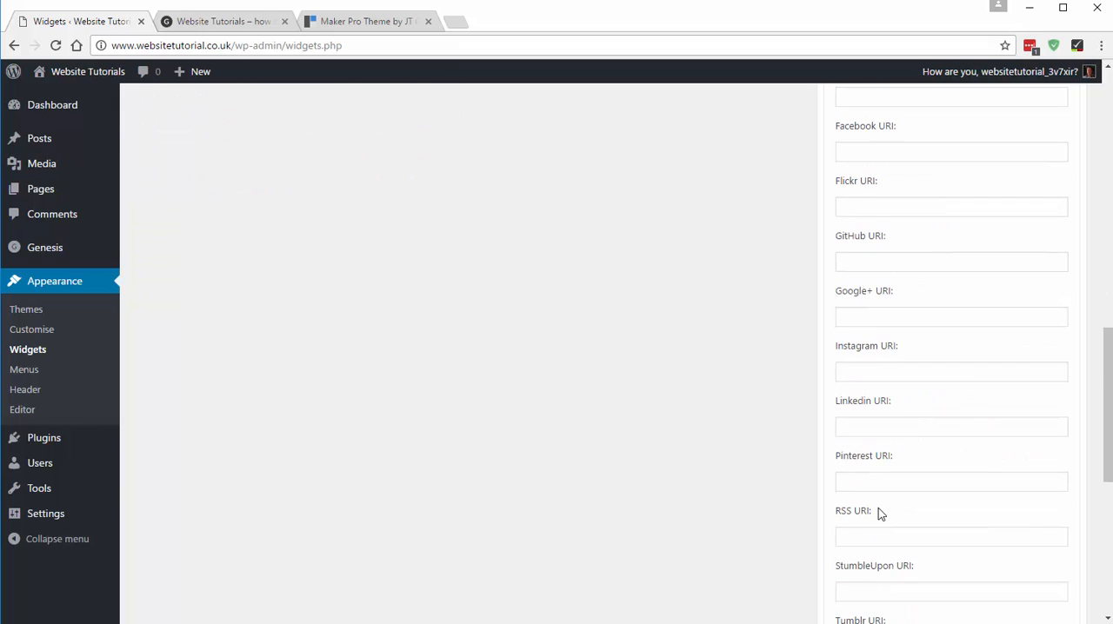
pyautogui.scroll(-2, 878, 511)
pyautogui.scroll(6, 879, 511)
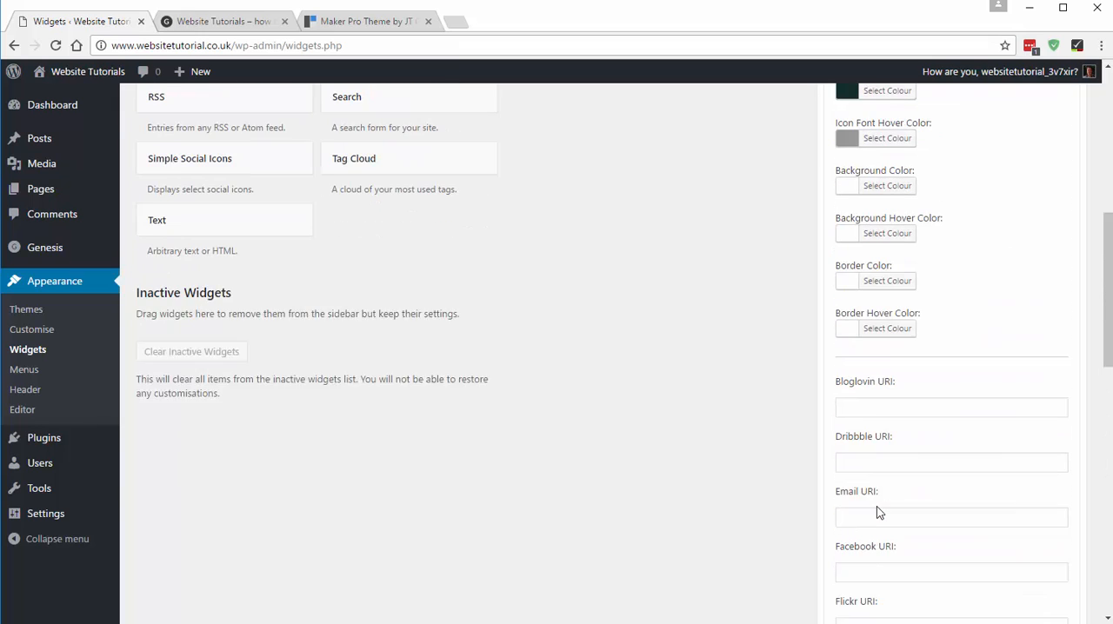
pyautogui.click(360, 21)
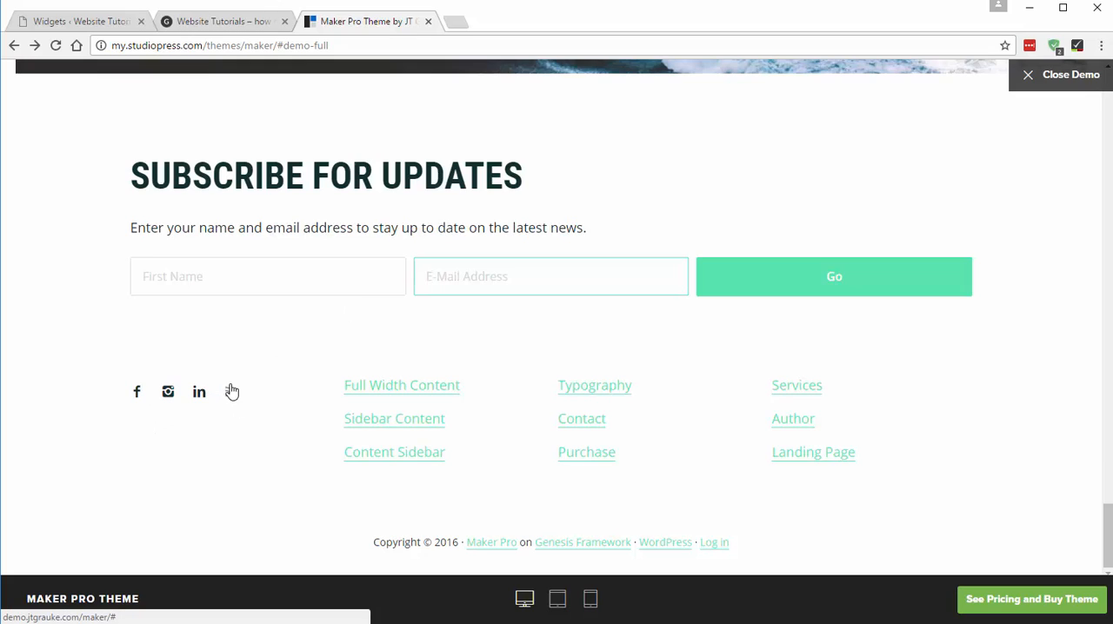
pyautogui.click(119, 21)
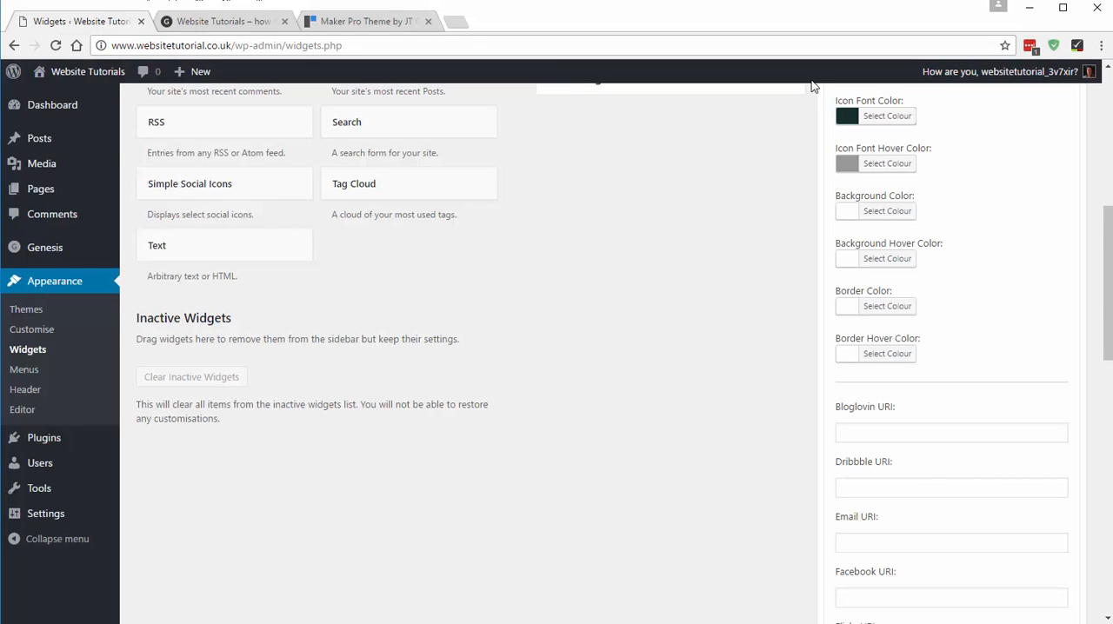
# - Set the Simple Social Icons widget's Facebook URI to "facebook.com" and its Dribbble URI to "dribbble.com"
pyautogui.scroll(-2, 879, 432)
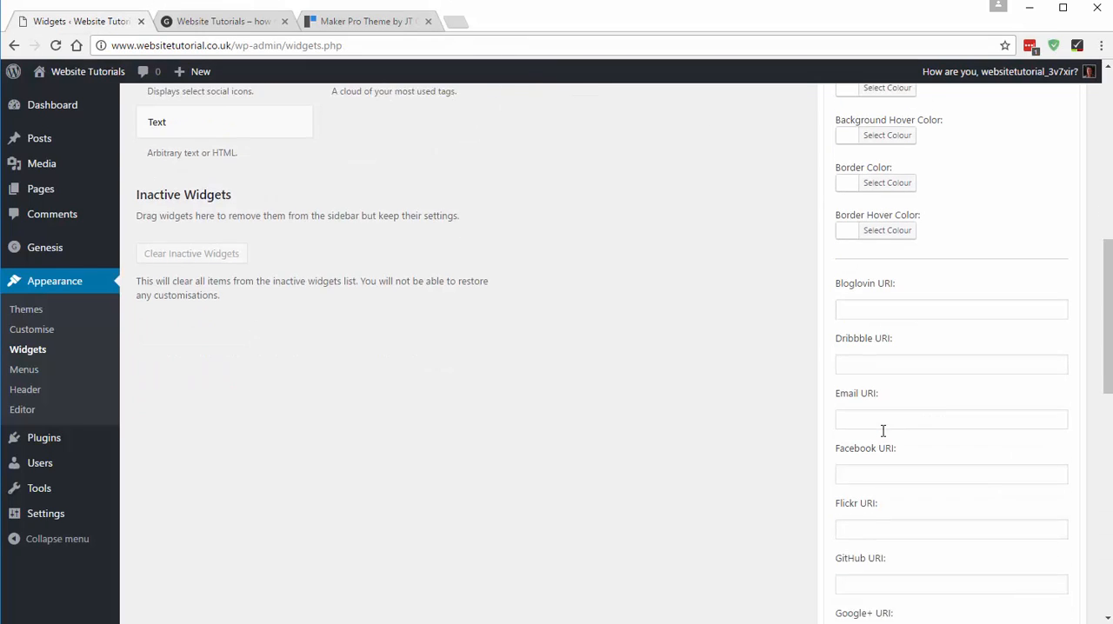
pyautogui.scroll(-1, 882, 432)
pyautogui.click(881, 450)
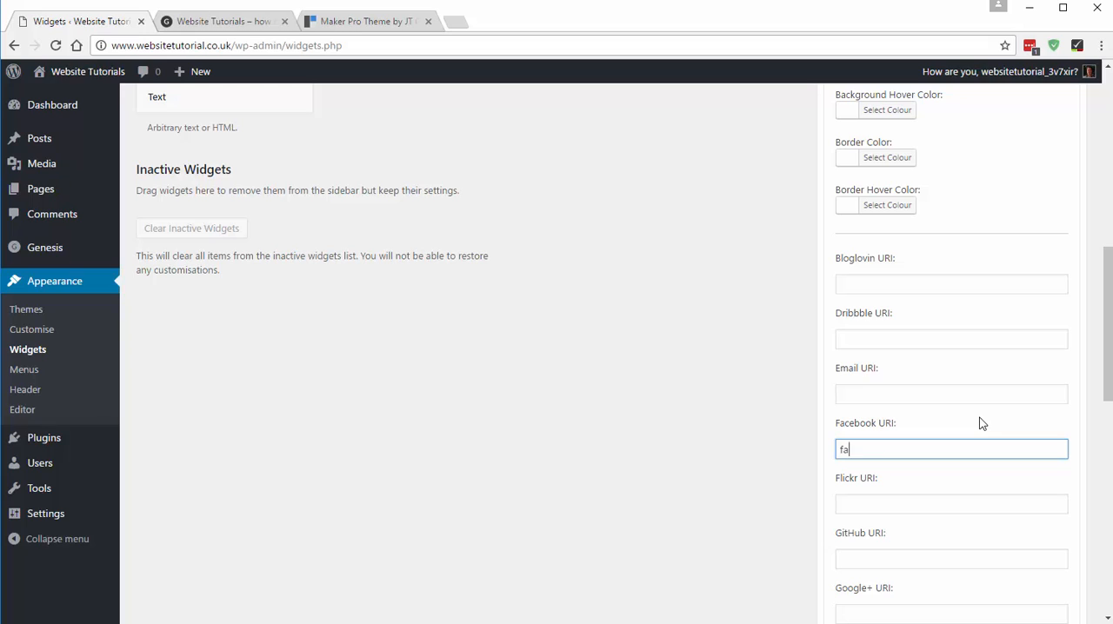
pyautogui.write('facebook.com')
pyautogui.scroll(-1, 887, 497)
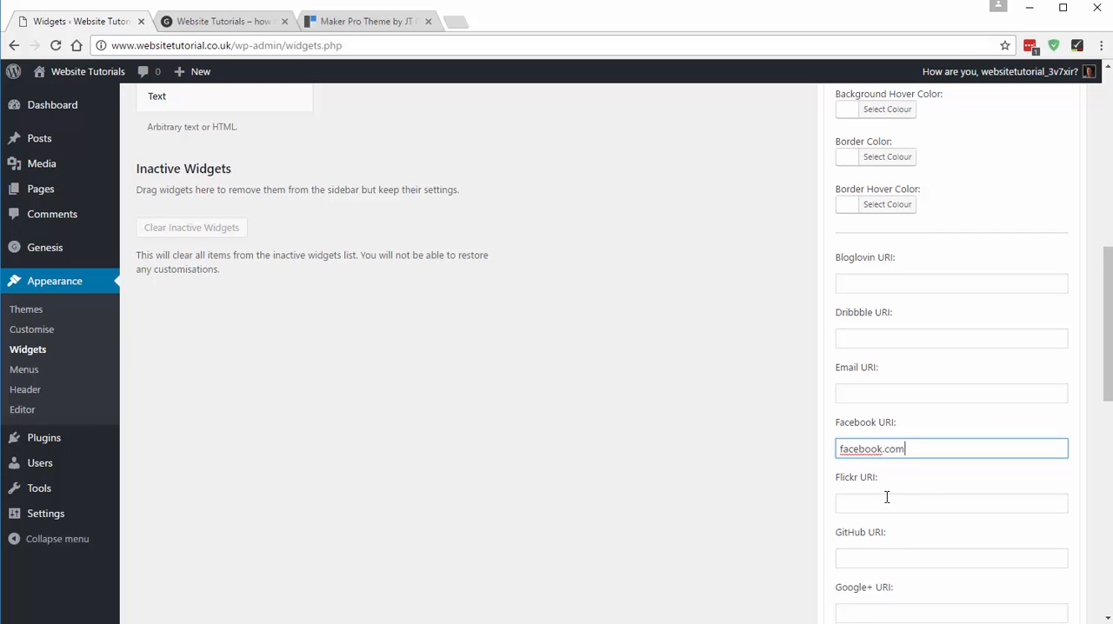
pyautogui.click(857, 267)
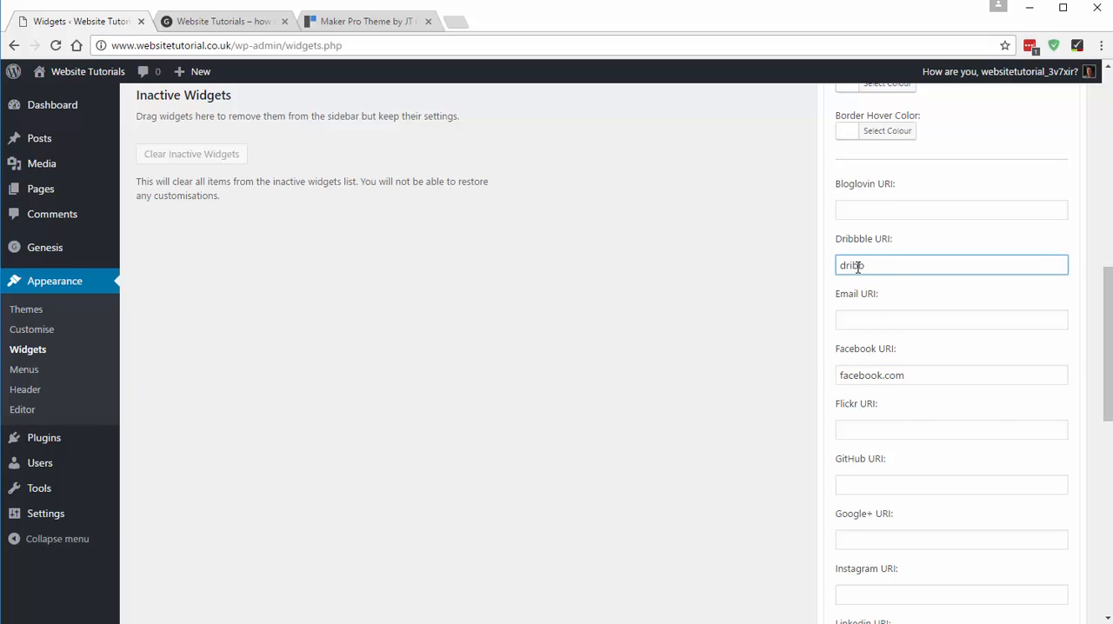
pyautogui.write('dribbble.com')
# - Set the widget's Linkedin URI to "linkedin.com" and Pinterest URI to "pinterest.com", and save the widget
pyautogui.scroll(-1, 857, 267)
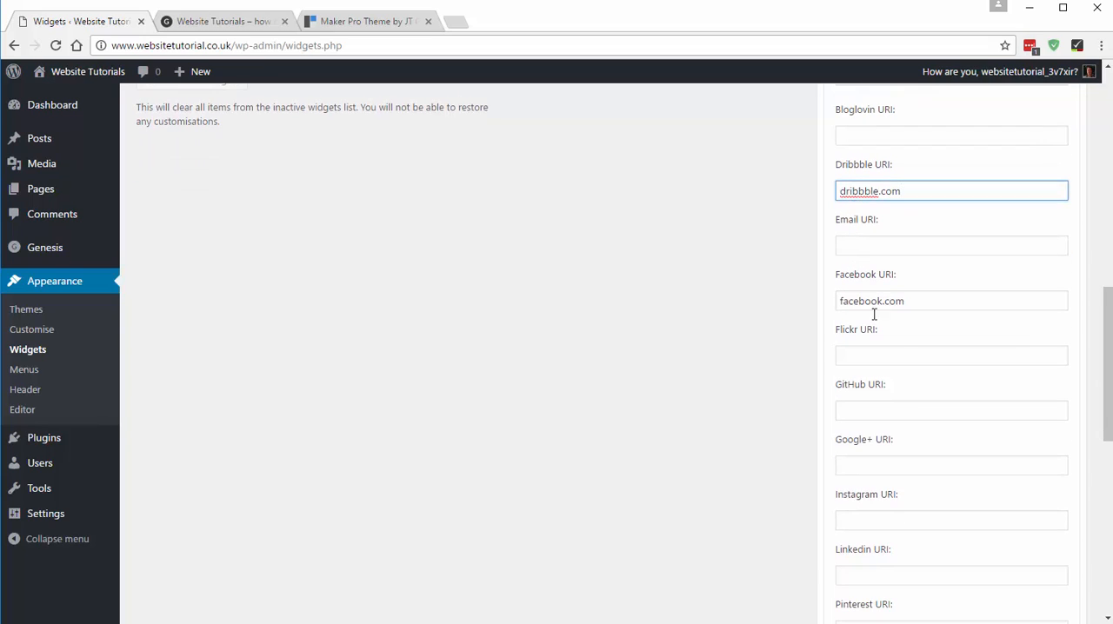
pyautogui.scroll(-1, 904, 411)
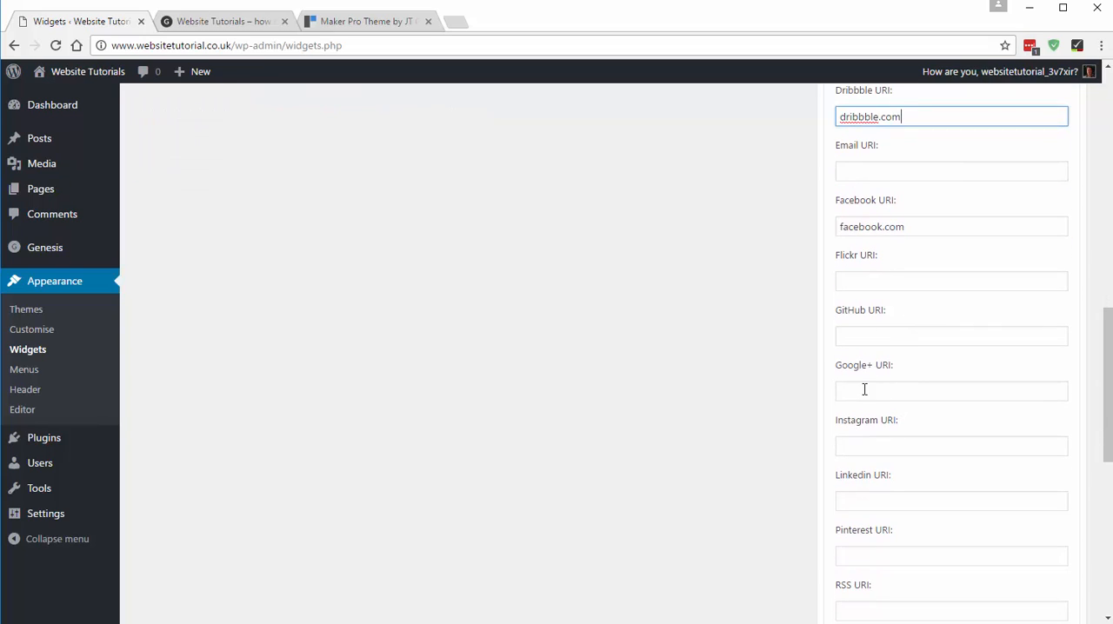
pyautogui.scroll(-1, 870, 422)
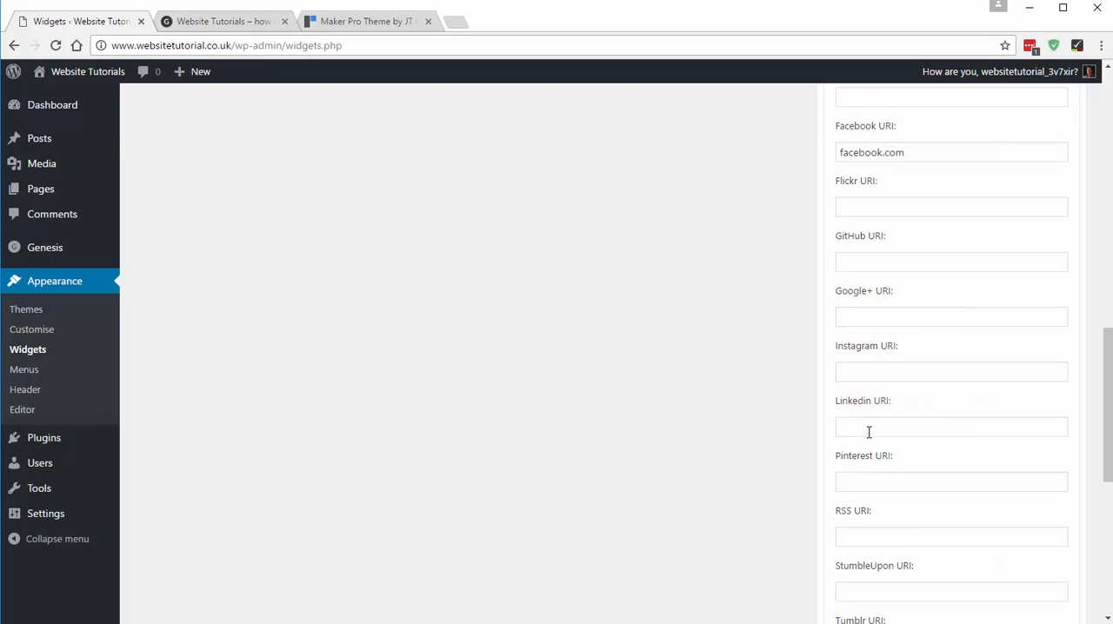
pyautogui.click(869, 433)
pyautogui.write('linke')
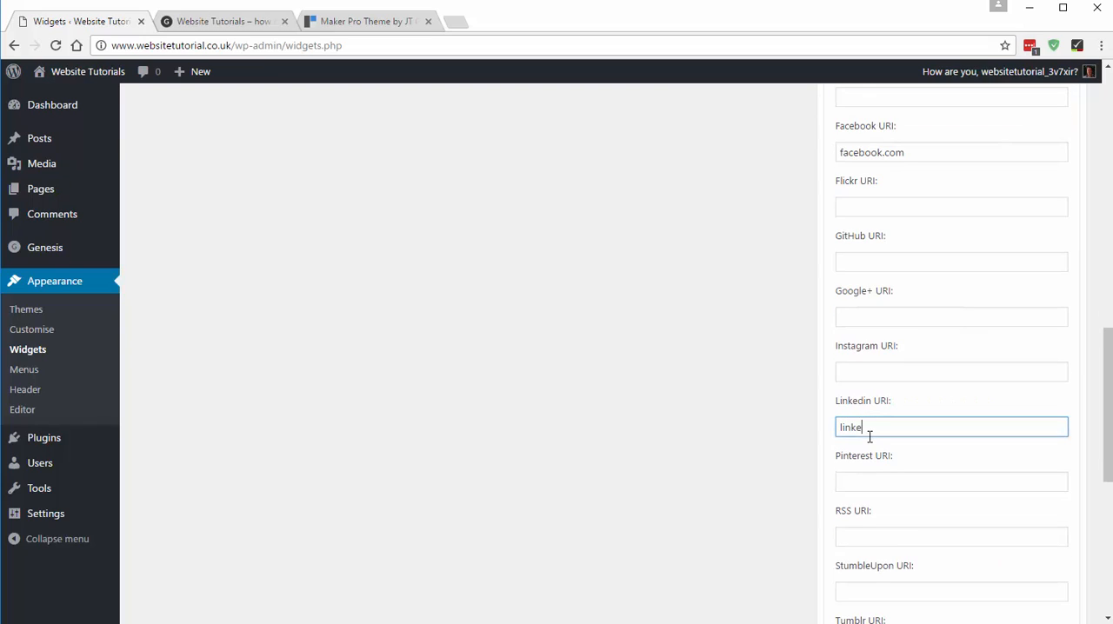
pyautogui.write('din.com')
pyautogui.moveTo(839, 428); pyautogui.dragTo(907, 428)
pyautogui.click(929, 431)
pyautogui.click(890, 482)
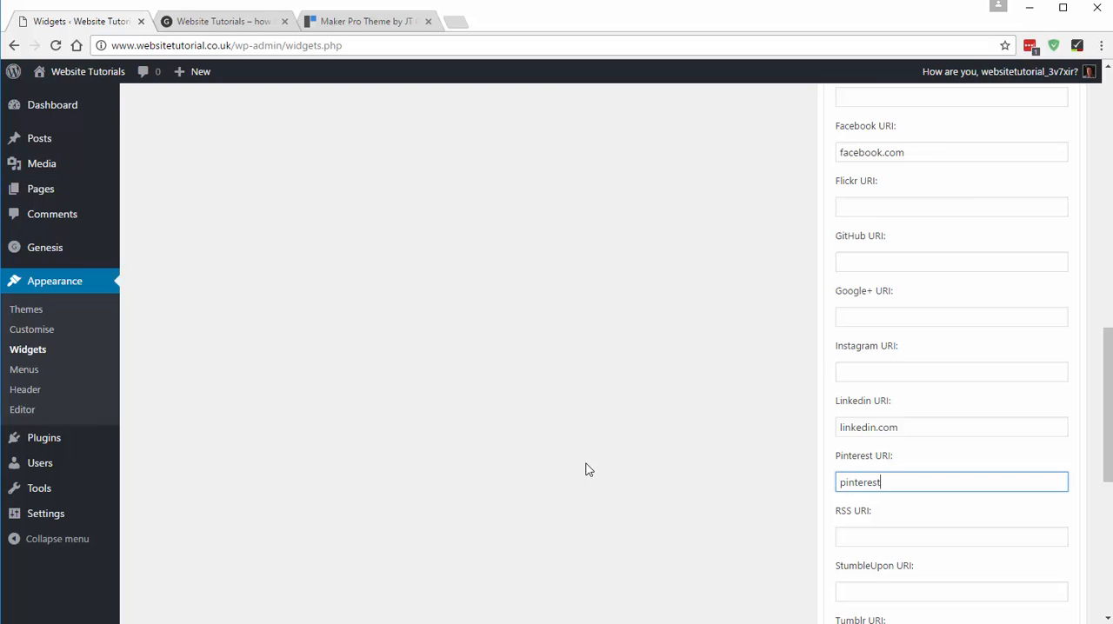
pyautogui.write('pinterest.com')
pyautogui.scroll(-5, 987, 440)
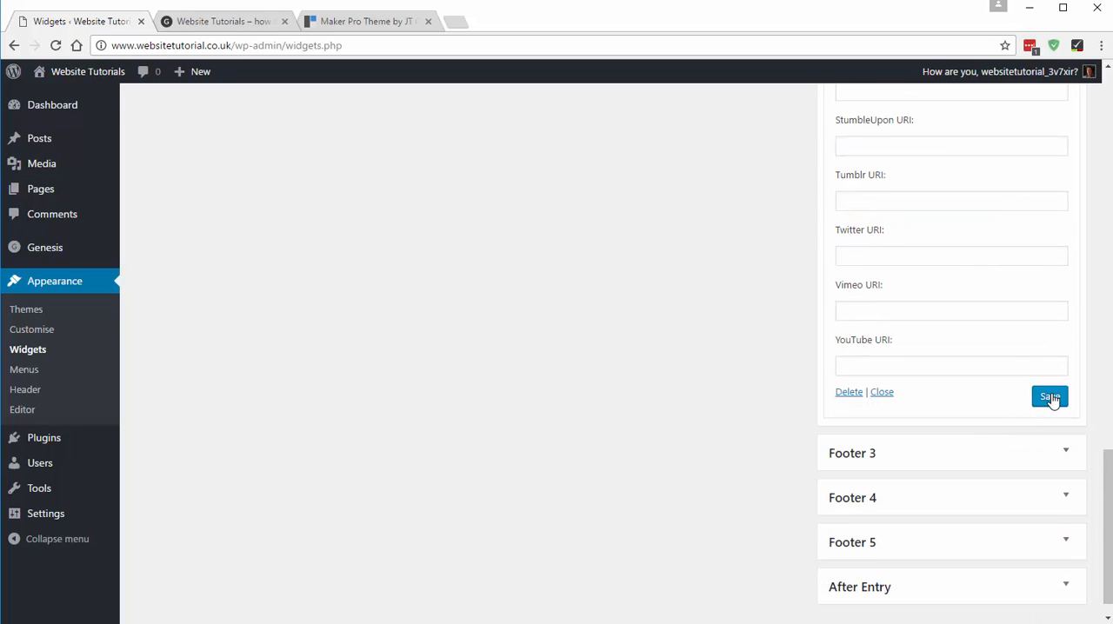
pyautogui.click(1051, 398)
# - Reload the site's home page and compare its footer social icons with the demo's footer
pyautogui.click(201, 20)
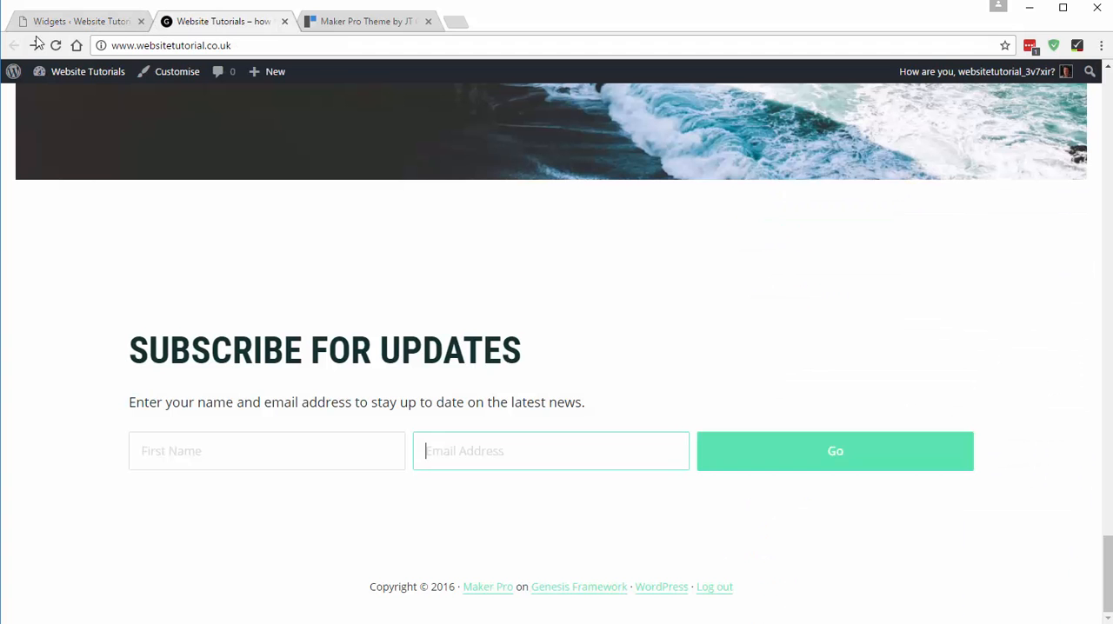
pyautogui.click(55, 45)
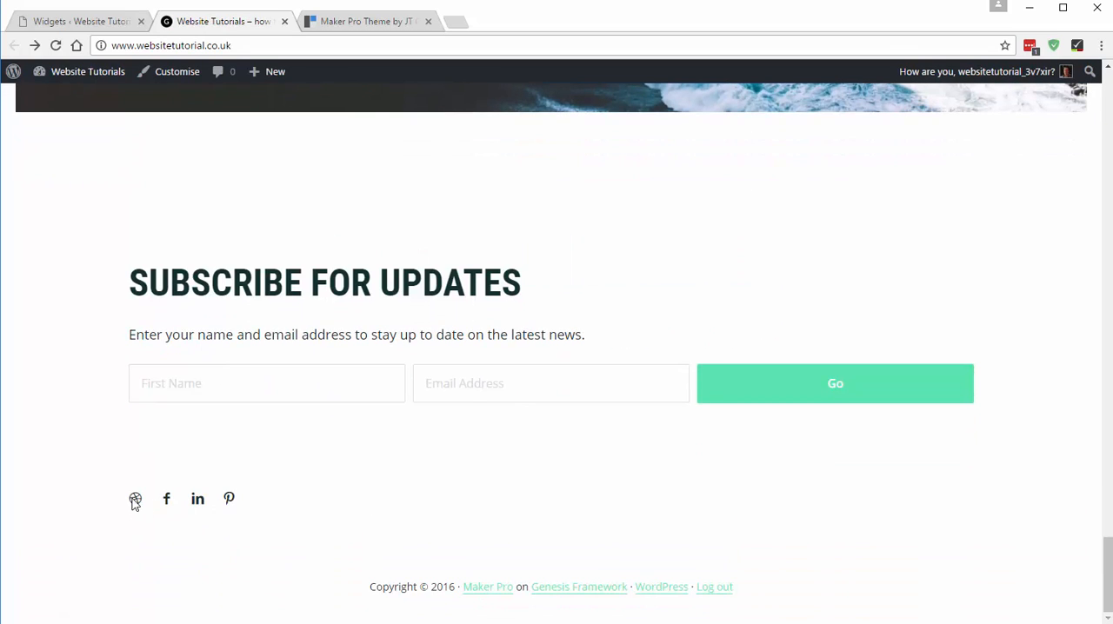
pyautogui.click(360, 19)
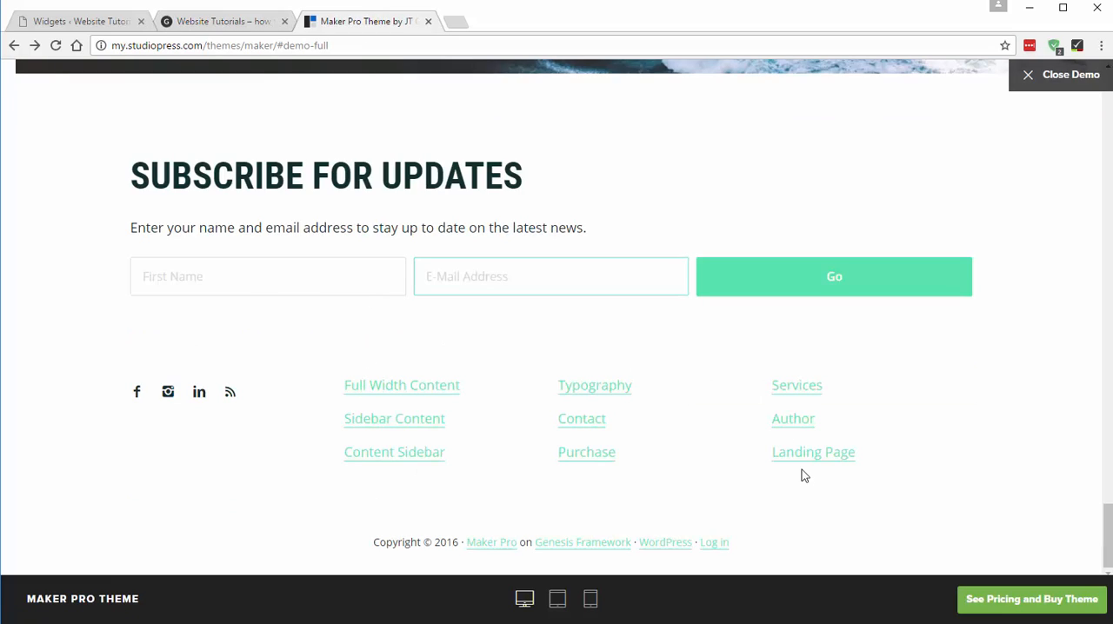
# - Return to the widgets page and collapse the Footer 2 widget area
pyautogui.scroll(-1, 875, 288)
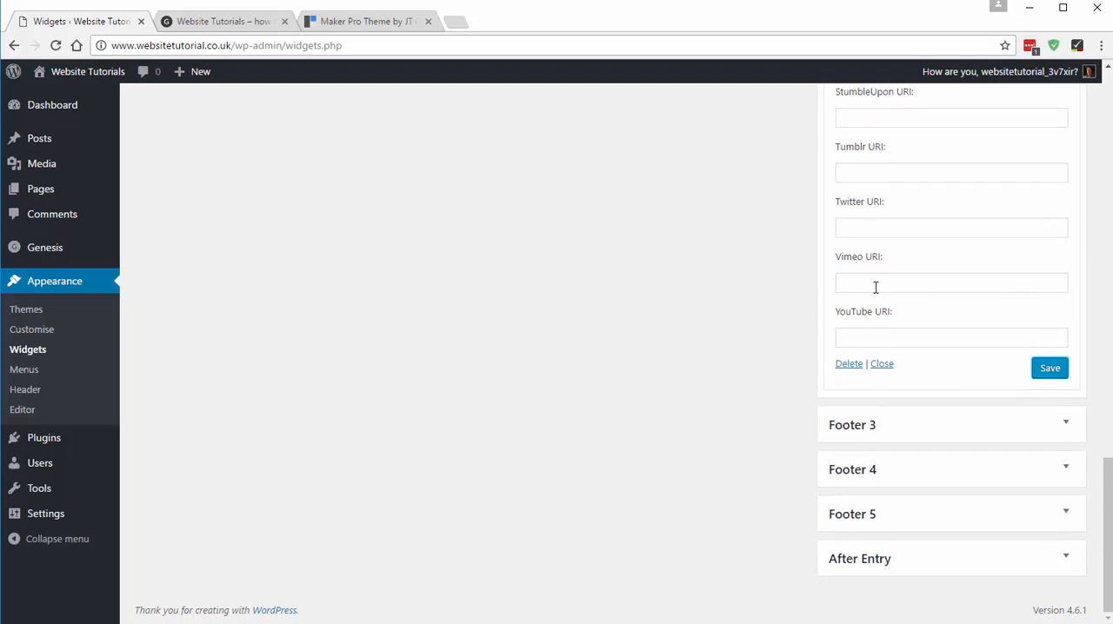
pyautogui.scroll(8, 922, 270)
pyautogui.scroll(10, 909, 248)
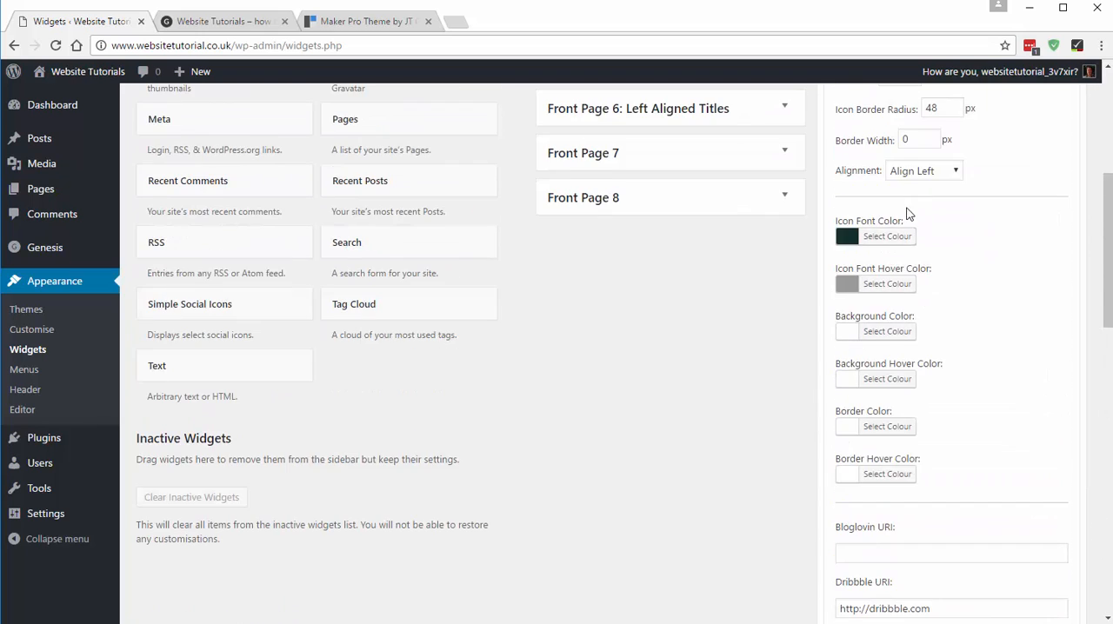
pyautogui.click(865, 292)
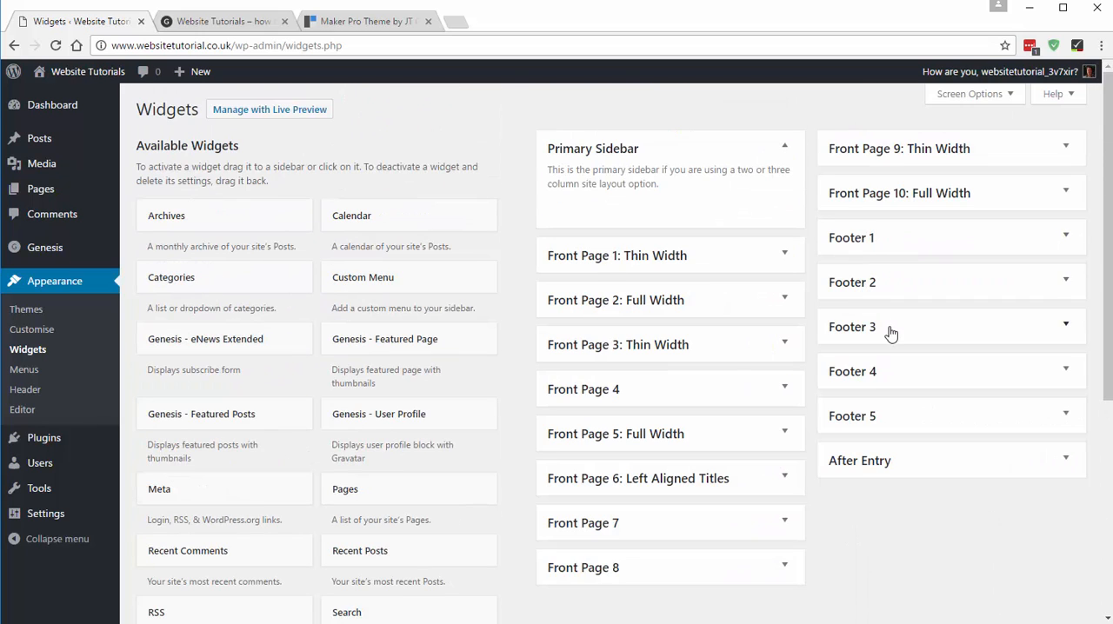
# - Compare the home page's footer with the demo's link columns, and add a Text widget to the Footer 3 widget area
pyautogui.click(236, 26)
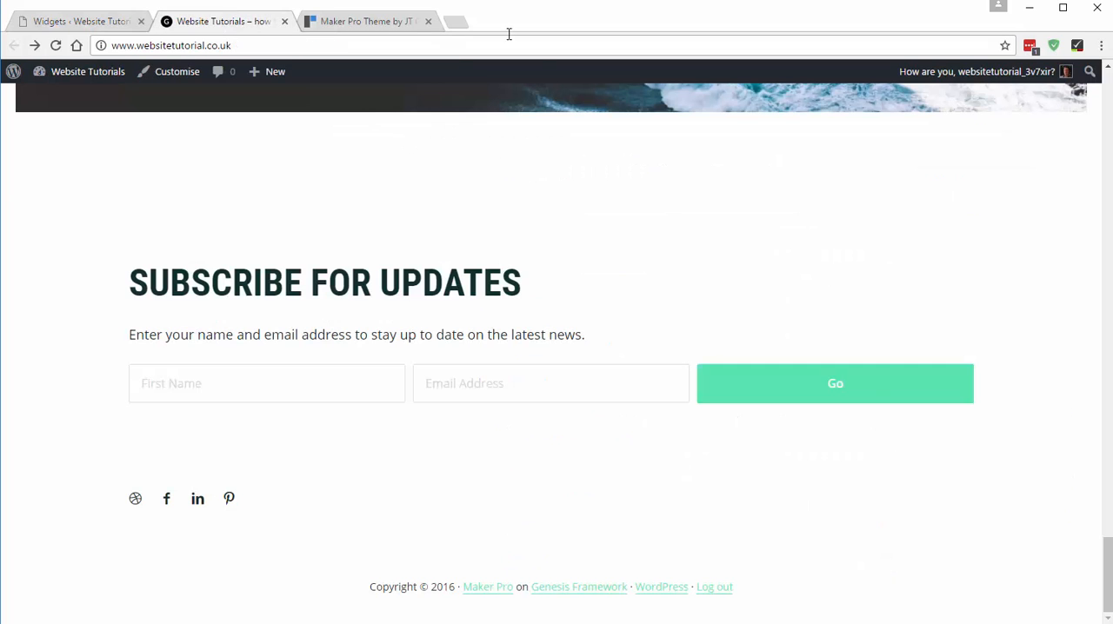
pyautogui.click(409, 23)
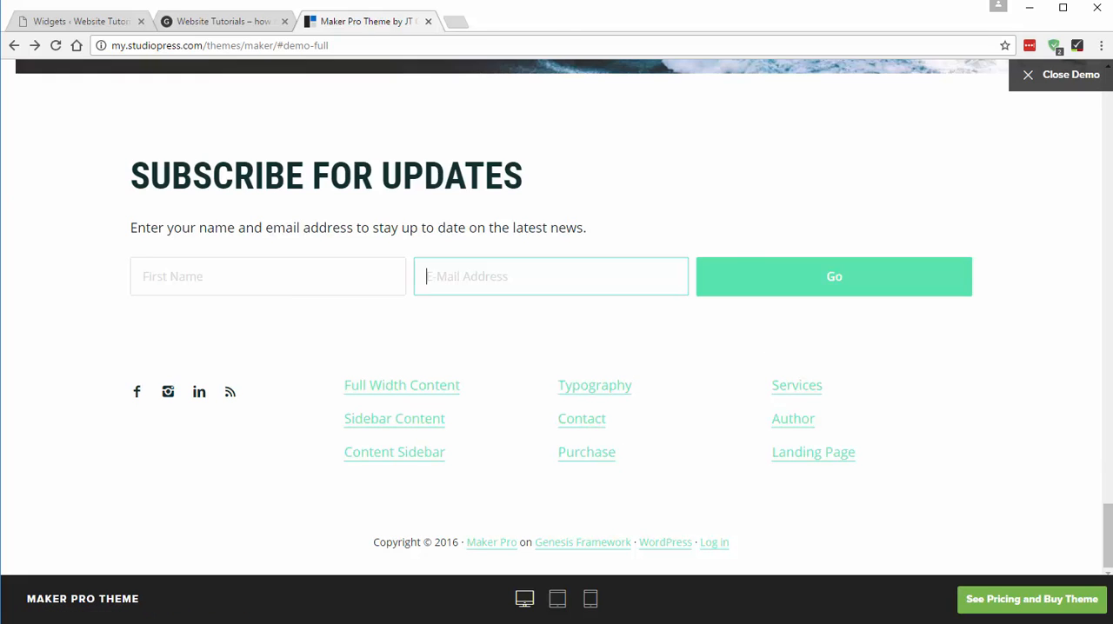
pyautogui.click(84, 22)
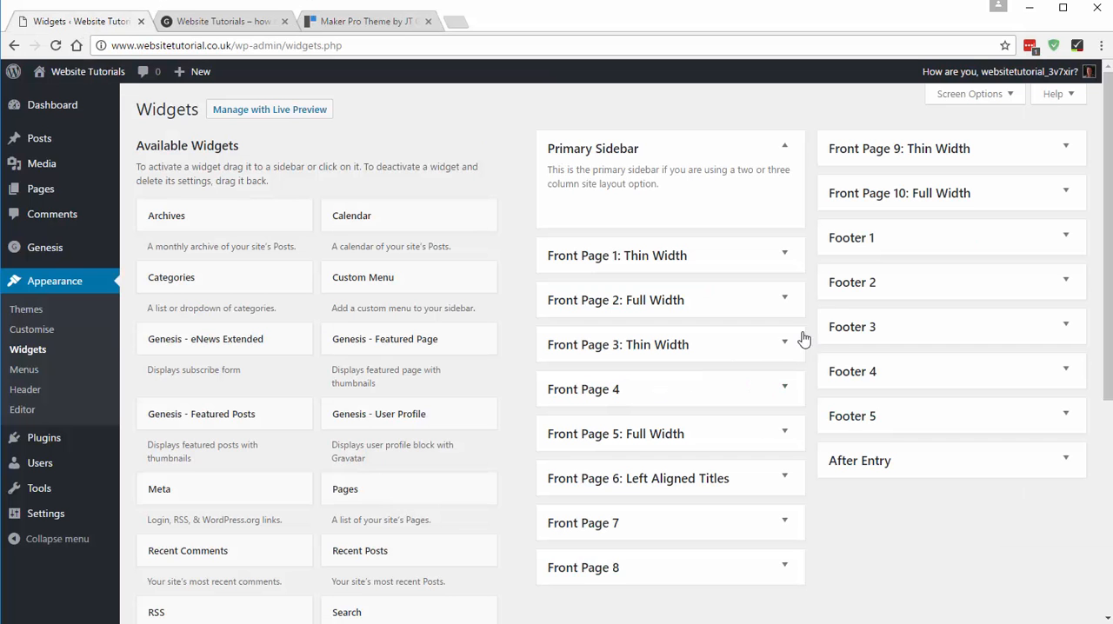
pyautogui.click(877, 329)
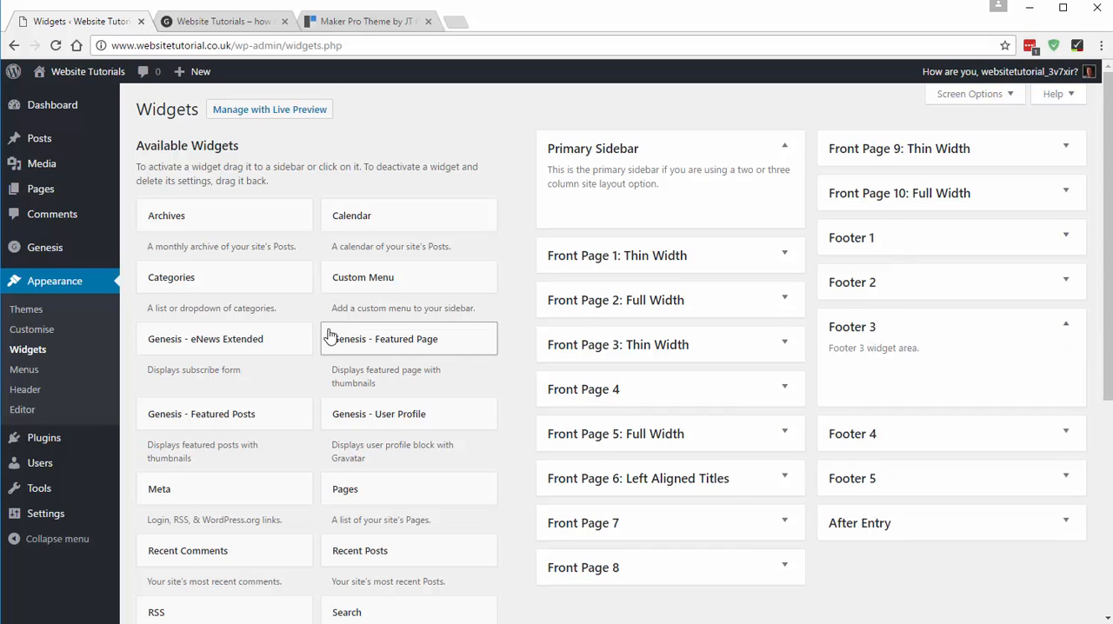
pyautogui.scroll(-3, 305, 409)
pyautogui.moveTo(195, 594); pyautogui.dragTo(902, 229)
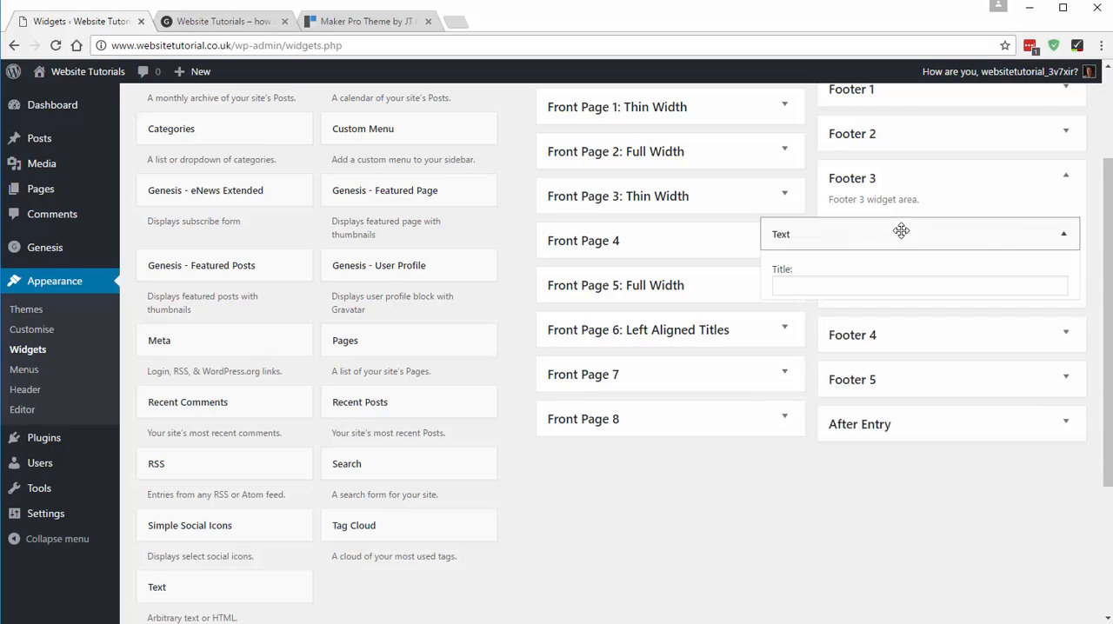
# - Check the demo's footer links, and begin the Footer 3 Text widget's content with `<a href="`
pyautogui.click(359, 20)
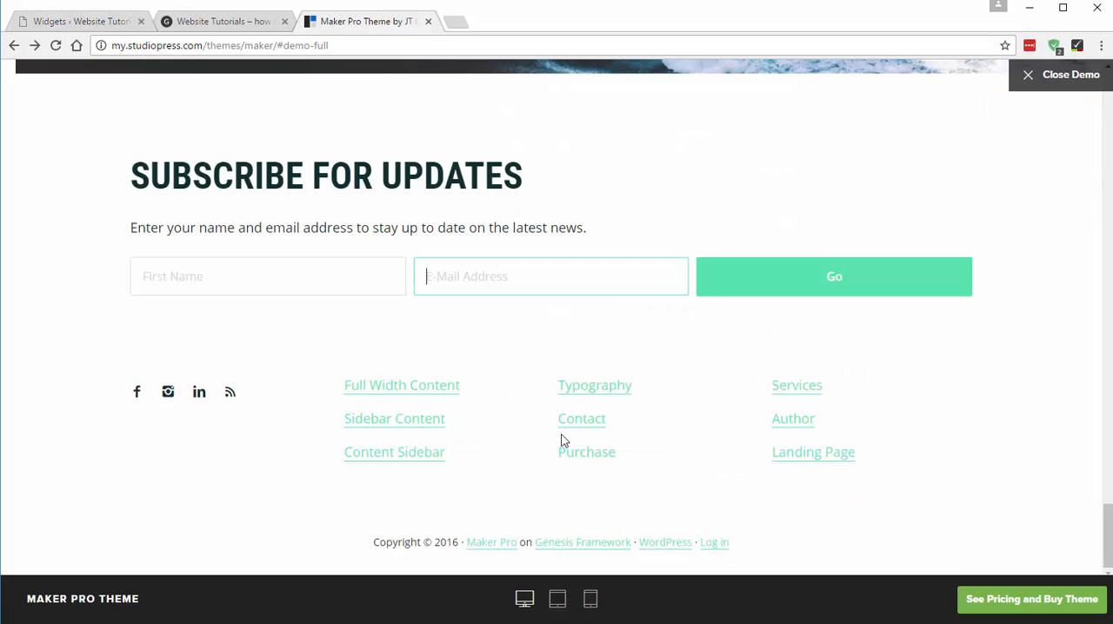
pyautogui.click(91, 22)
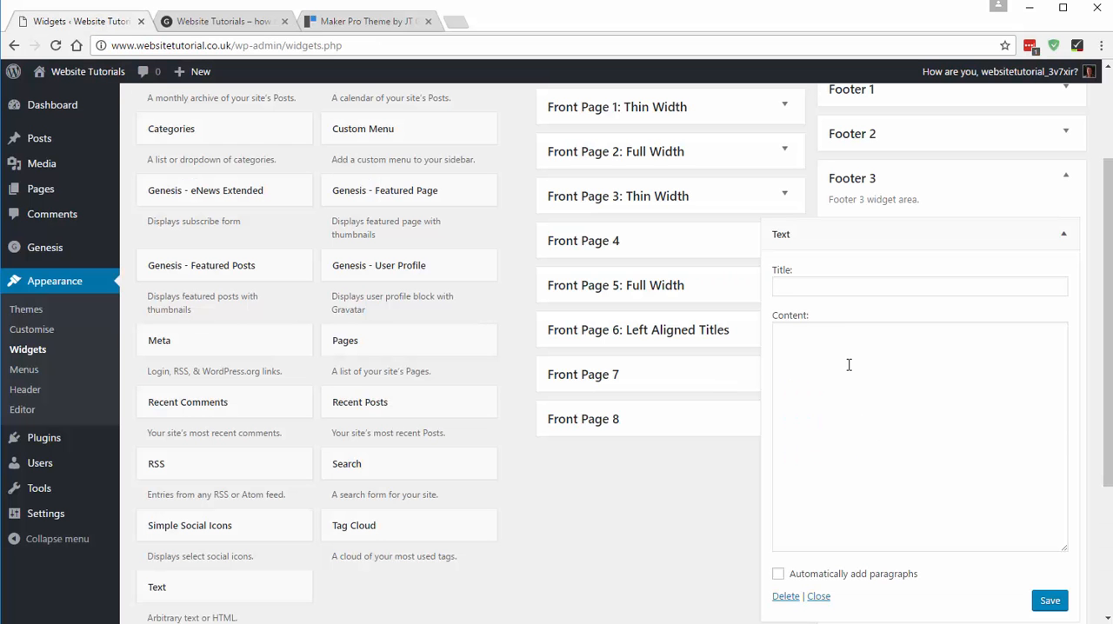
pyautogui.click(846, 361)
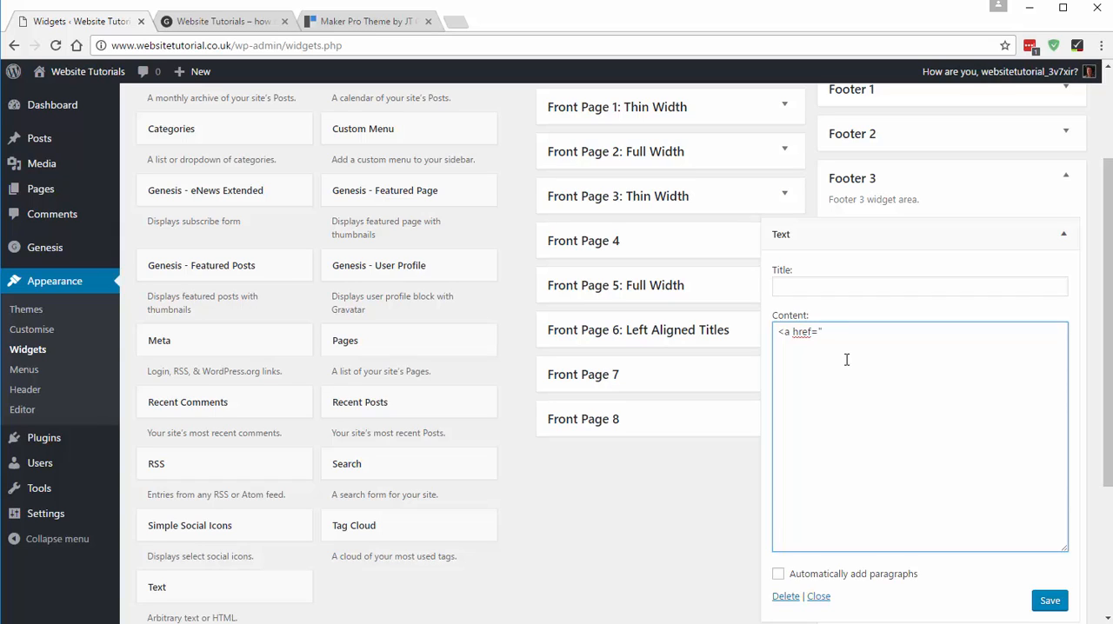
# - Open the Services page from the site's home page, copy its address, and return to the widgets page
pyautogui.click(223, 15)
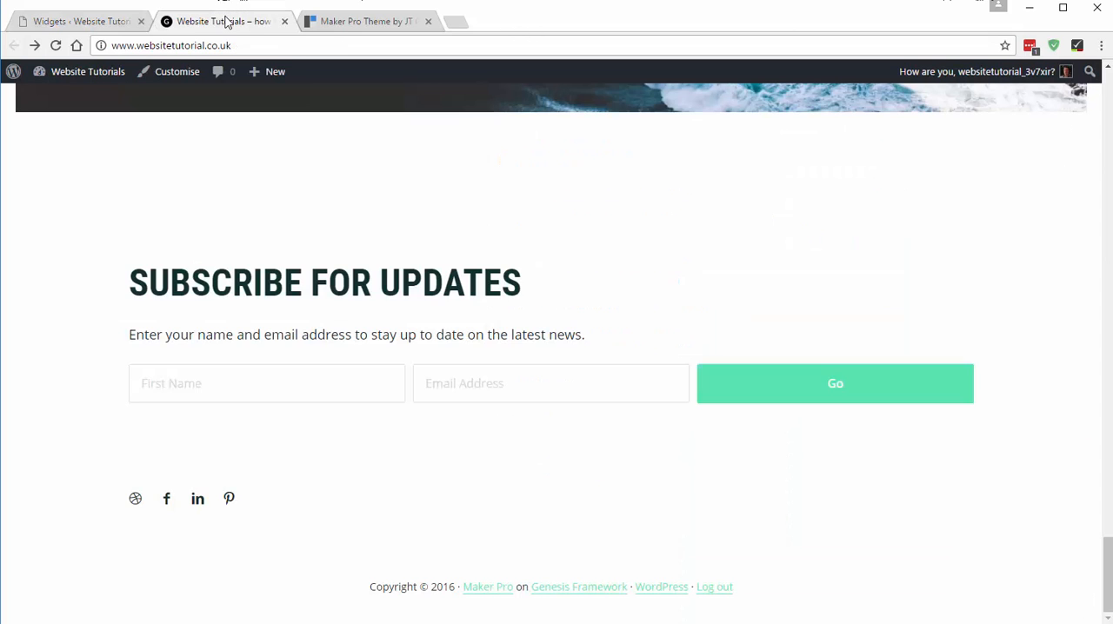
pyautogui.scroll(10, 464, 322)
pyautogui.scroll(3, 408, 324)
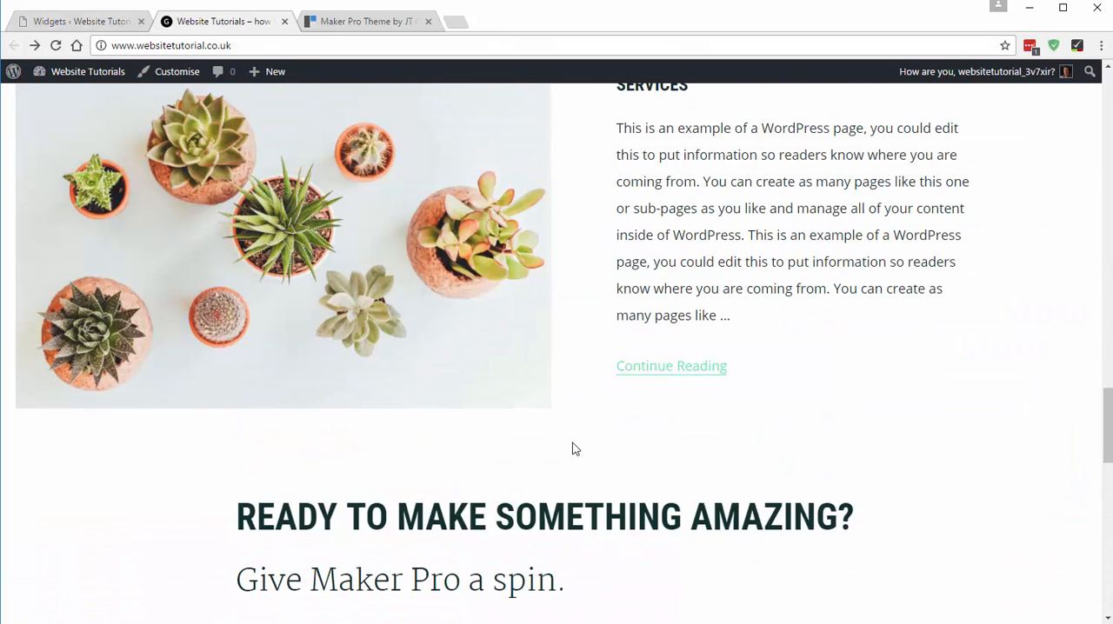
pyautogui.press('F5')
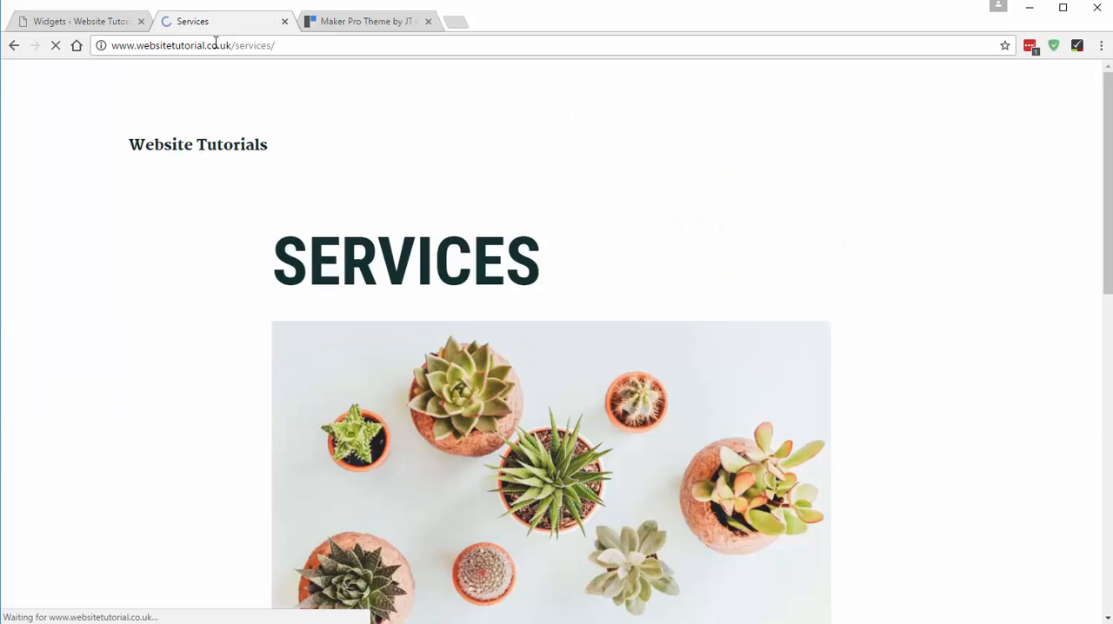
pyautogui.click(214, 43)
pyautogui.hotkey('ctrl', 'c')
pyautogui.click(75, 21)
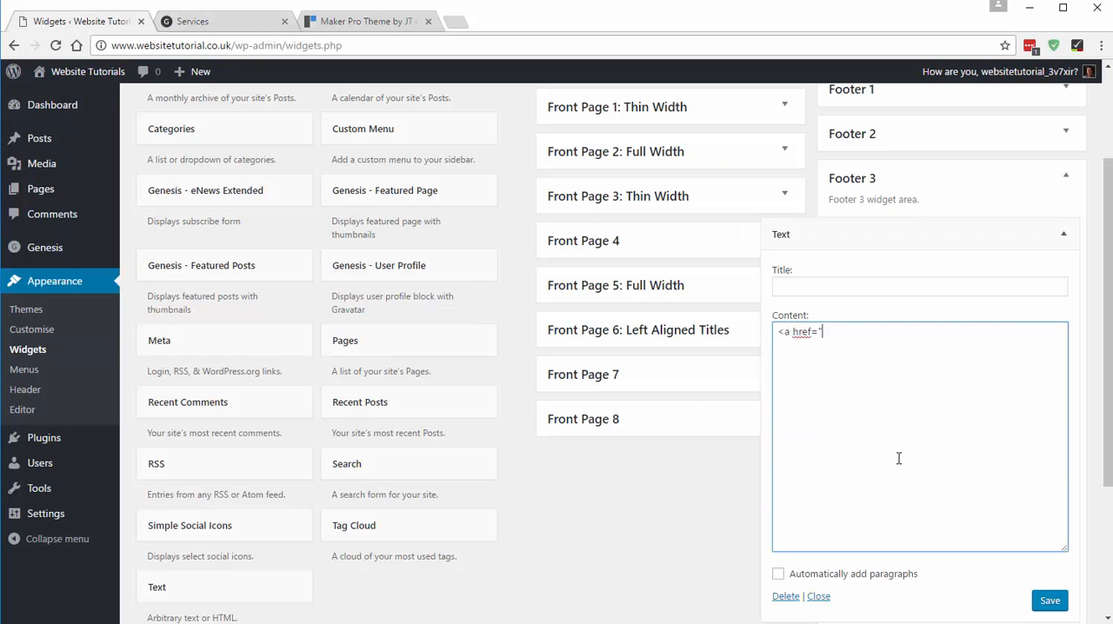
# - Paste the Services page address into the link, finish it with `">Services</a>`, and select the whole link code
pyautogui.hotkey('ctrl', 'v')
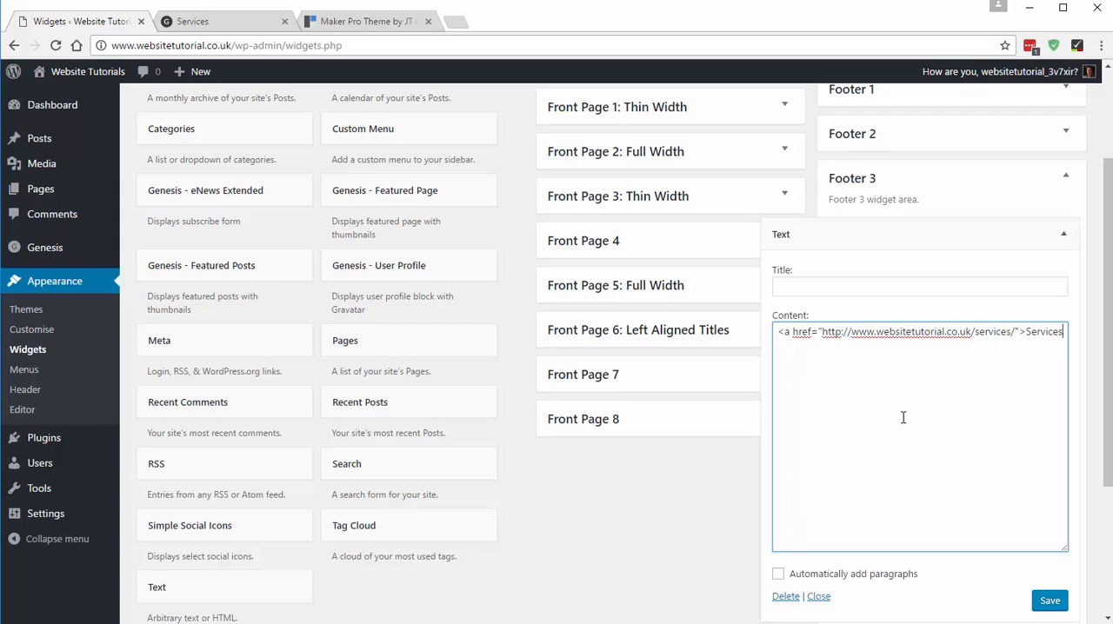
pyautogui.write('">Services</a>')
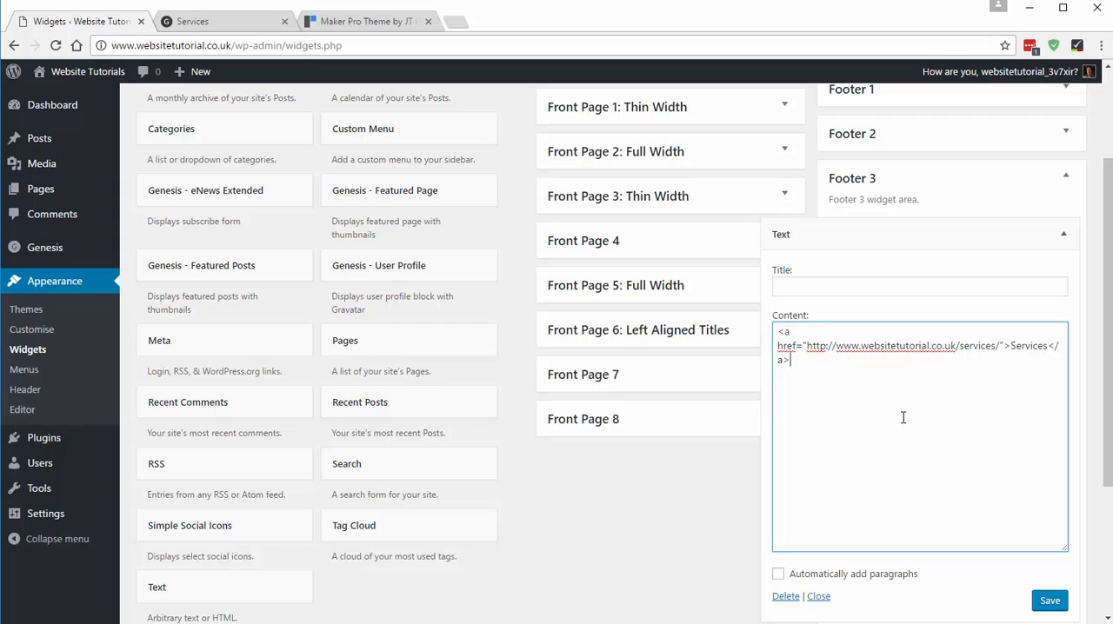
pyautogui.hotkey('ctrl', 'a')
pyautogui.hotkey('ctrl', 'c')
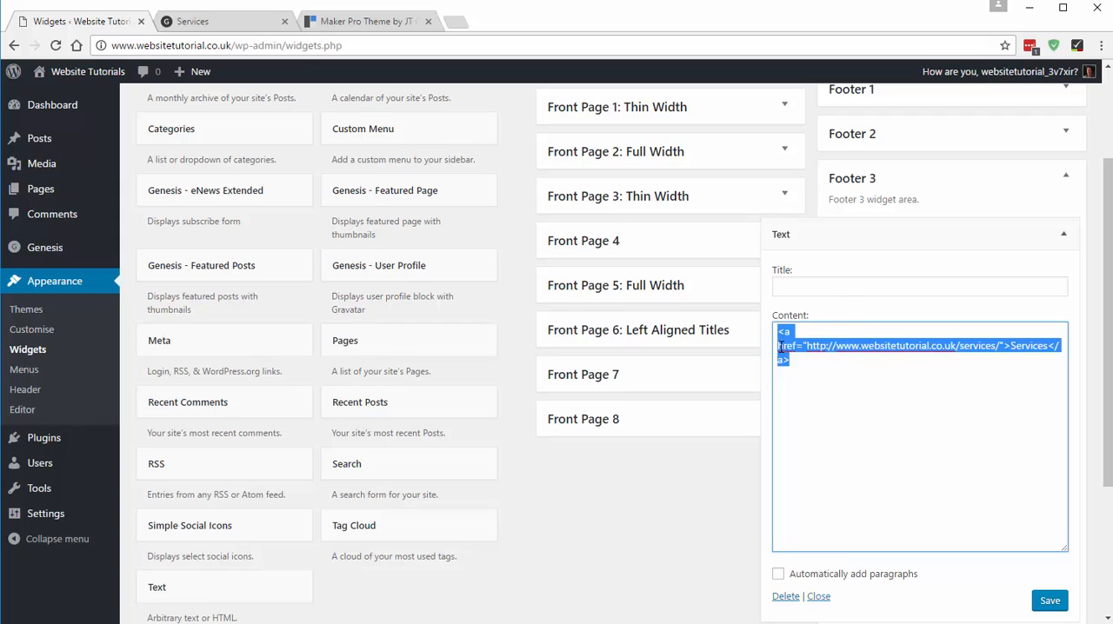
# - Add two more copies of the Services link to the Footer 3 Text widget, separated by blank lines, and enable automatic paragraphs
pyautogui.click(795, 360)
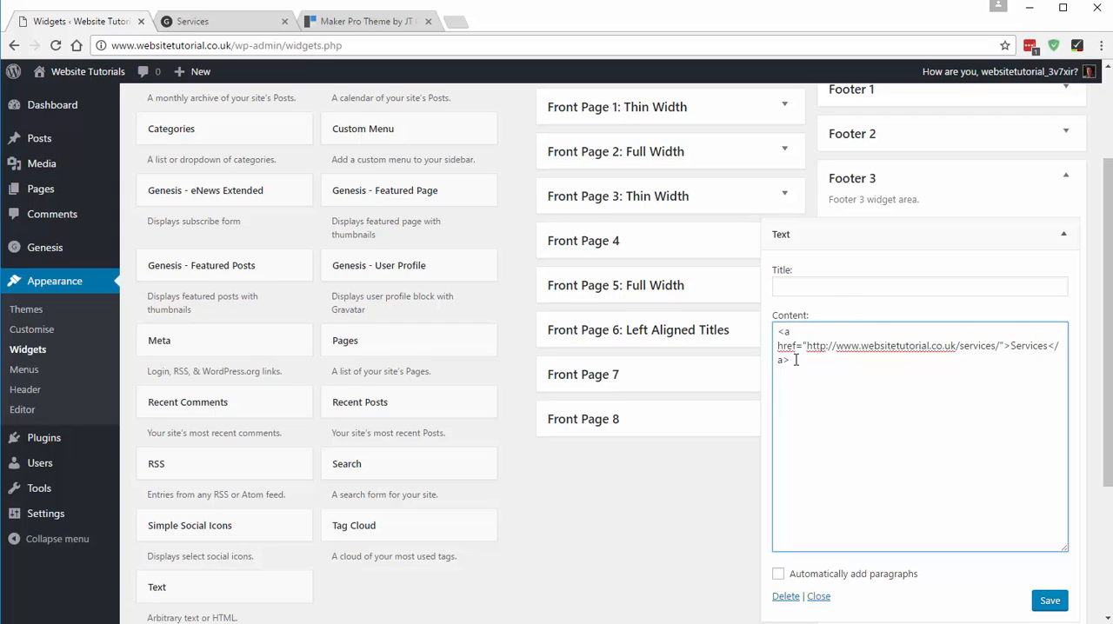
pyautogui.press('Return')
pyautogui.press('Return')
pyautogui.hotkey('ctrl', 'v')
pyautogui.hotkey('ctrl', 'v')
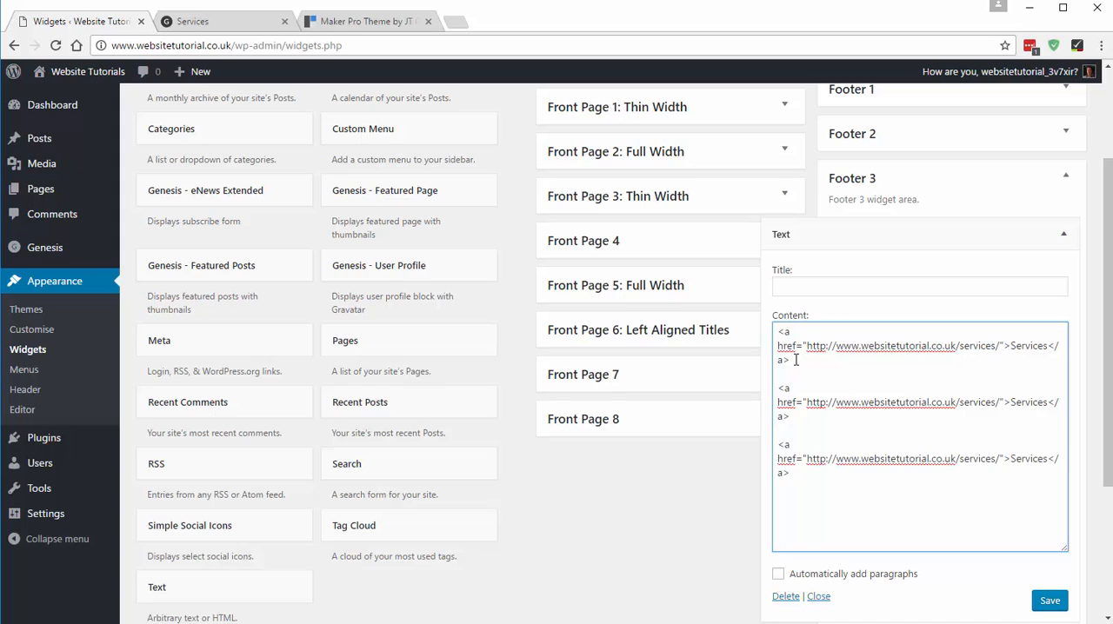
pyautogui.click(777, 575)
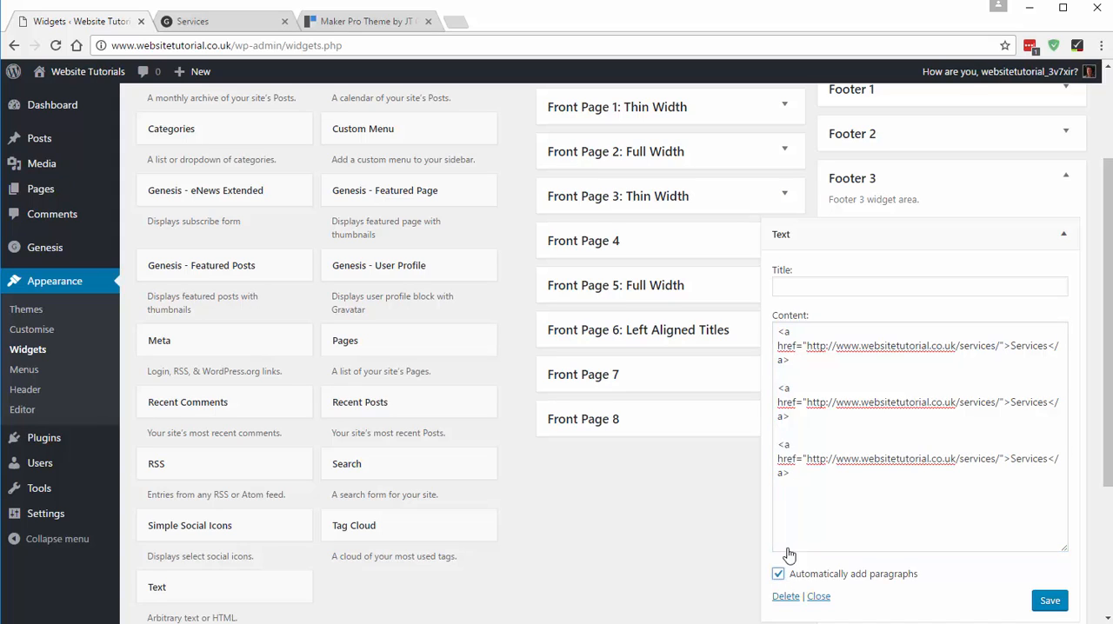
# - Turn the second link into About with address ending `/about/` and the third into Contact ending `/contact/`, and save the widget
pyautogui.doubleClick(1016, 402)
pyautogui.write('About')
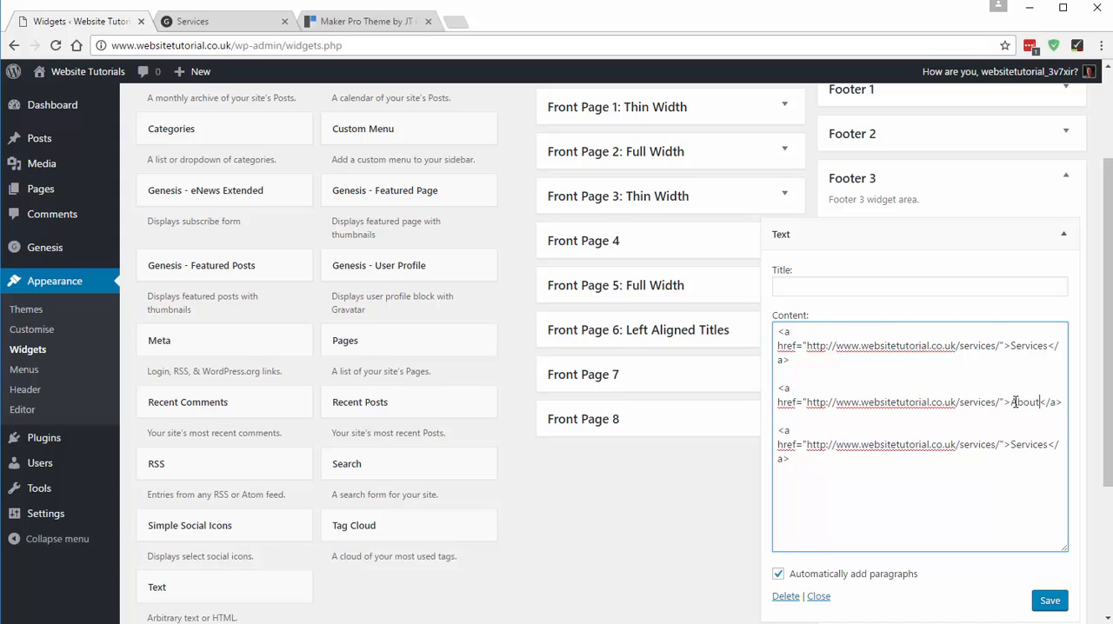
pyautogui.doubleClick(1025, 444)
pyautogui.write('Contact')
pyautogui.doubleClick(982, 403)
pyautogui.write('about')
pyautogui.doubleClick(977, 447)
pyautogui.write('contact')
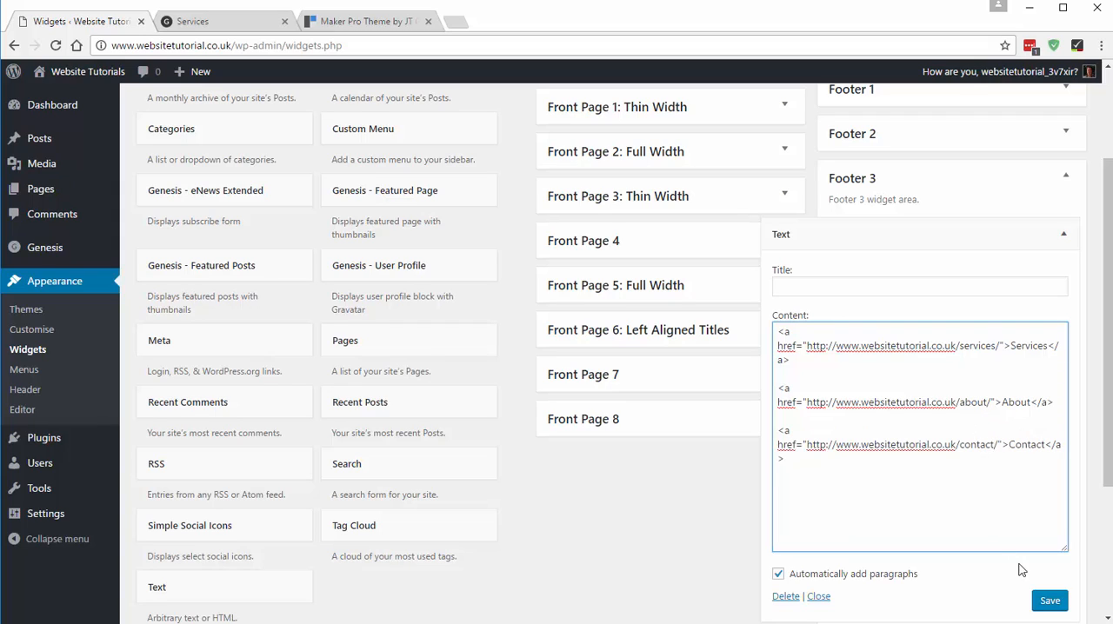
pyautogui.click(1050, 601)
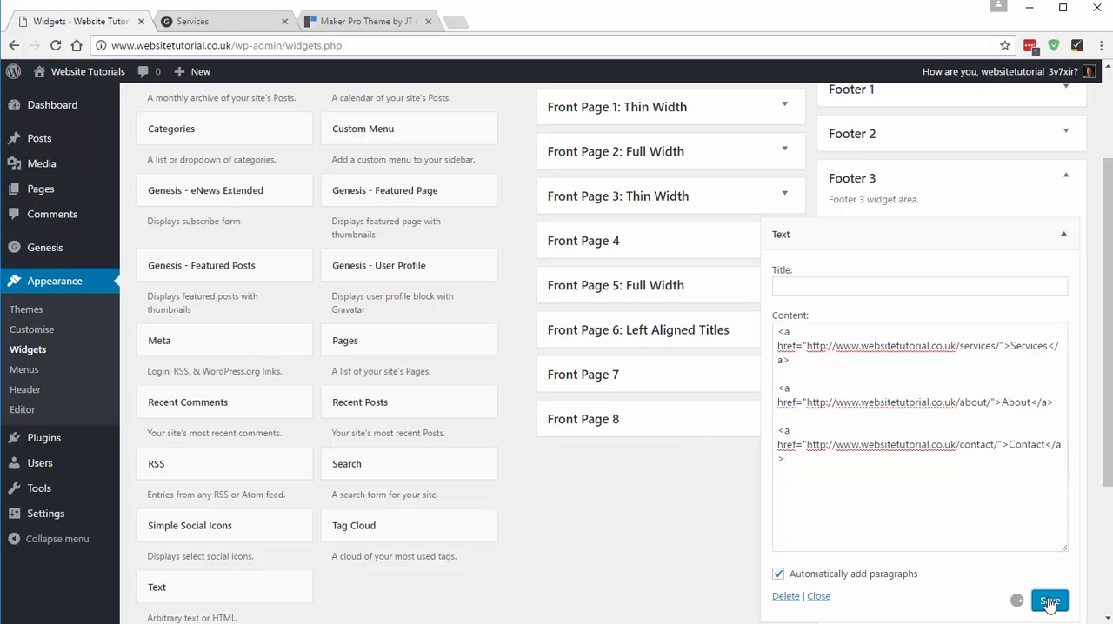
# - Reload the site's home page and compare its footer link column with the demo's footer
pyautogui.click(224, 23)
pyautogui.click(13, 47)
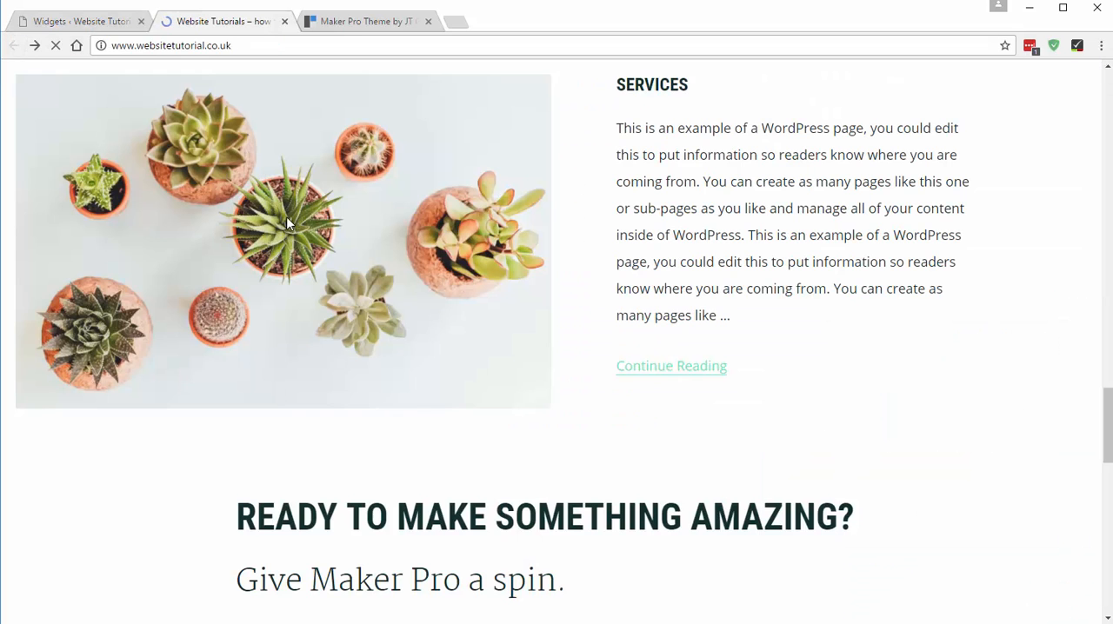
pyautogui.scroll(-3, 475, 265)
pyautogui.scroll(-10, 447, 296)
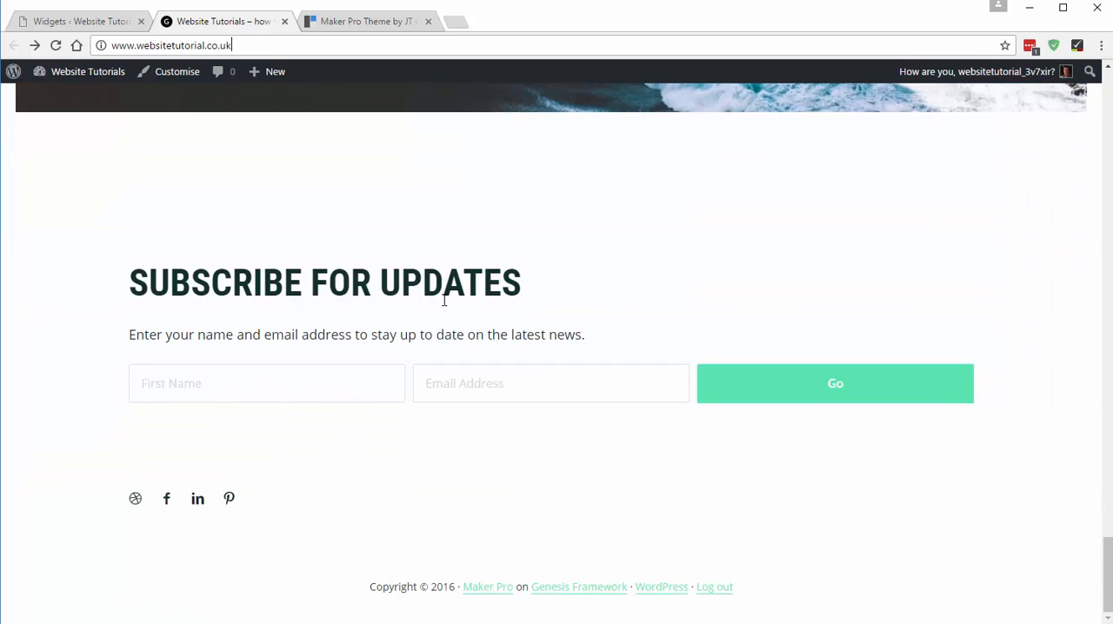
pyautogui.click(55, 47)
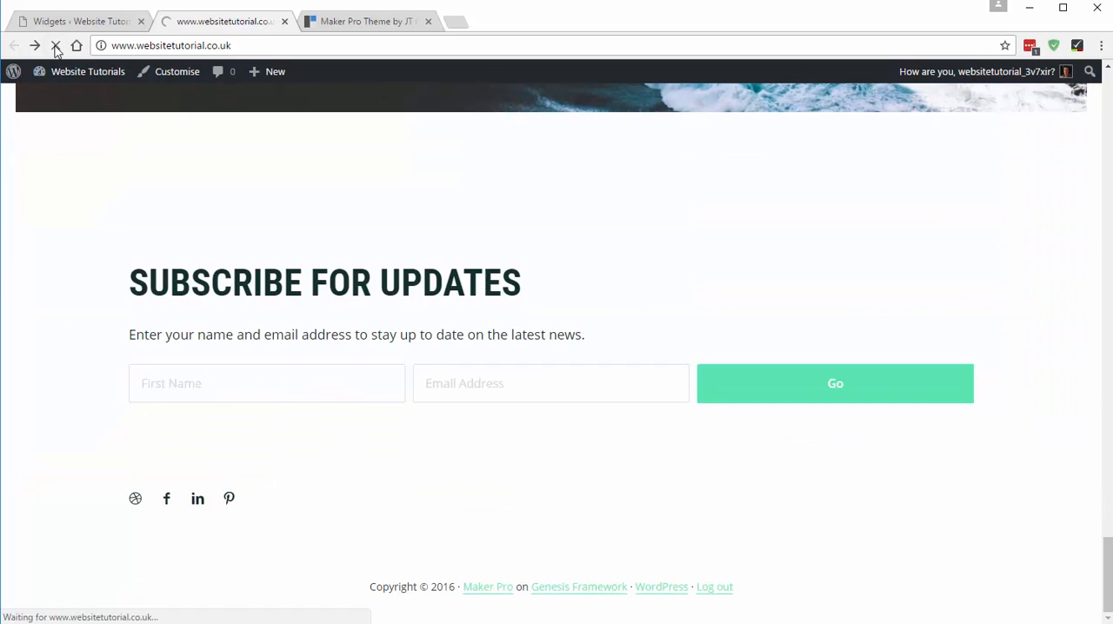
pyautogui.scroll(-2, 516, 421)
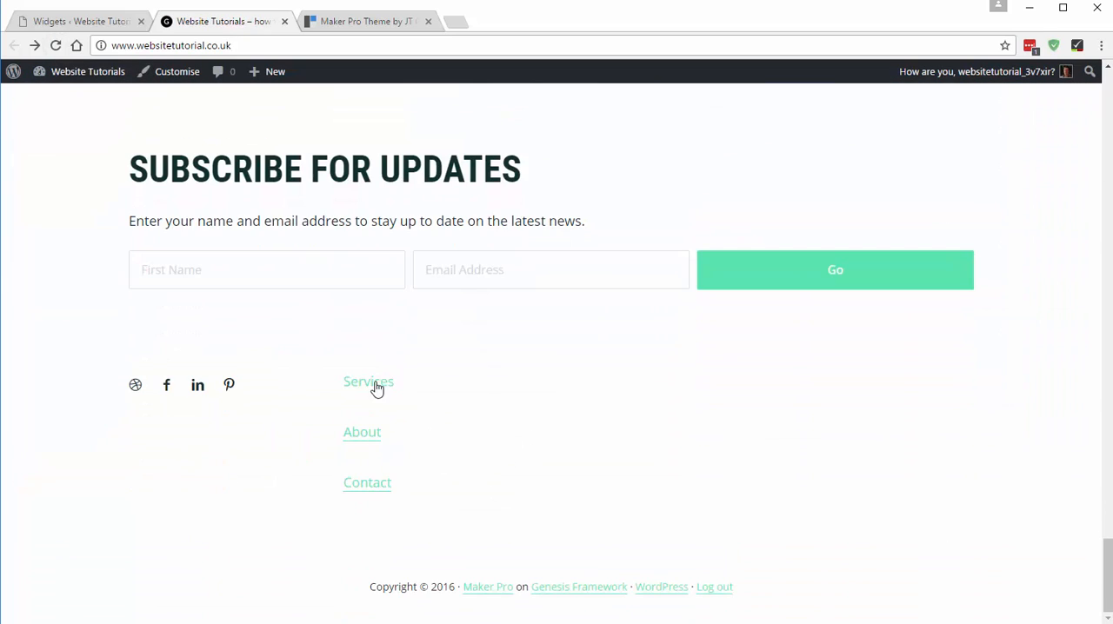
pyautogui.click(369, 22)
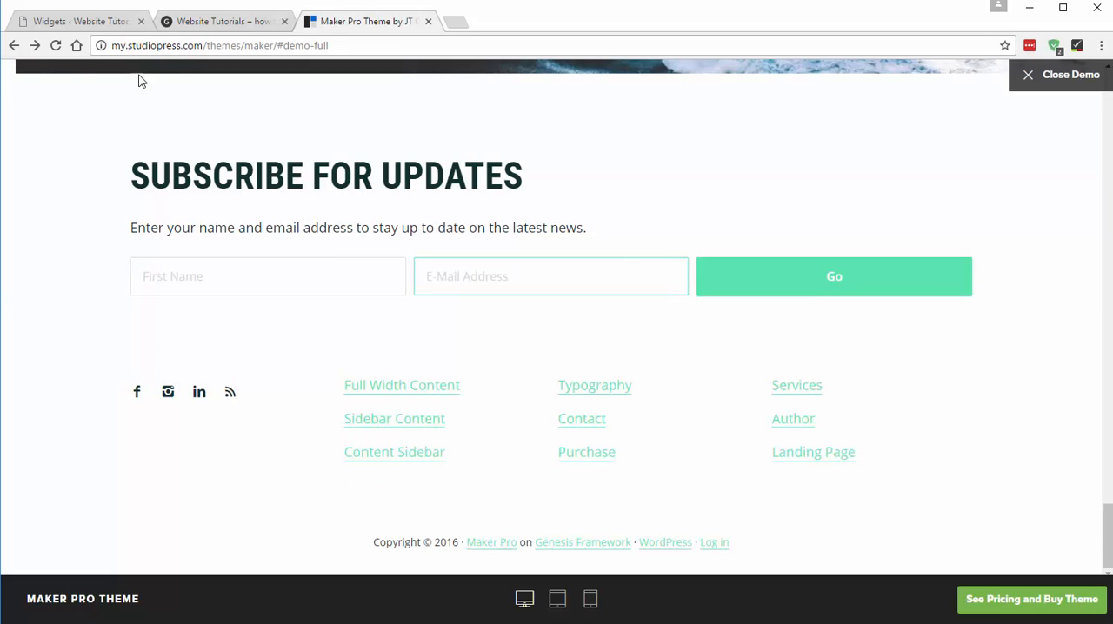
# - Remove the blank lines between the three links in the Footer 3 Text widget and copy all of its link code
pyautogui.click(103, 21)
pyautogui.click(811, 369)
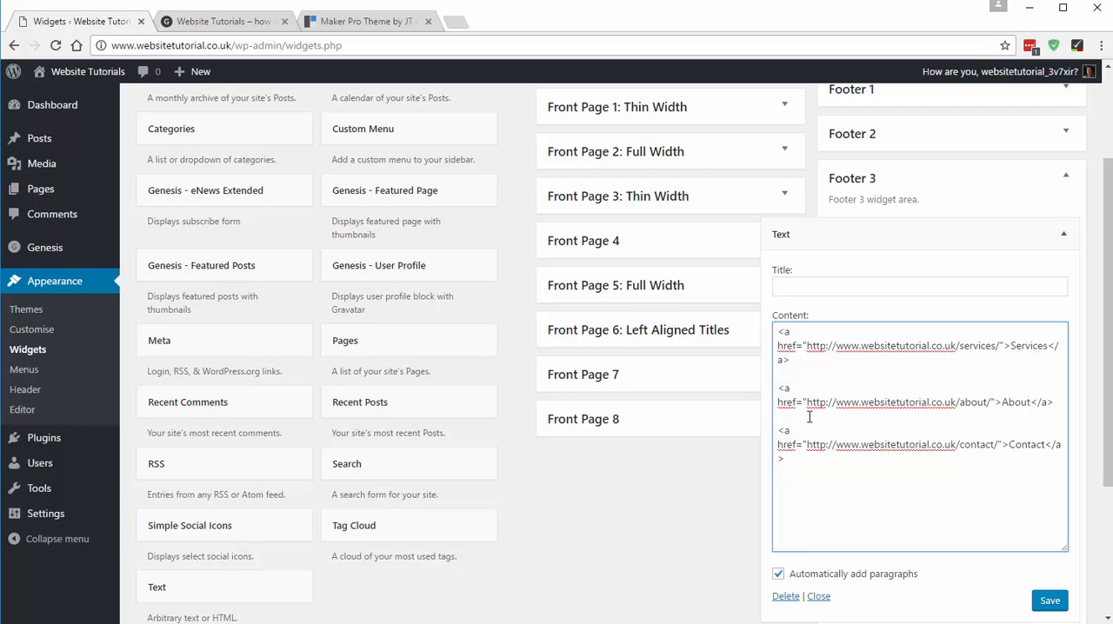
pyautogui.press('Delete')
pyautogui.click(793, 405)
pyautogui.press('Delete')
pyautogui.hotkey('ctrl', 'a')
pyautogui.hotkey('ctrl', 'c')
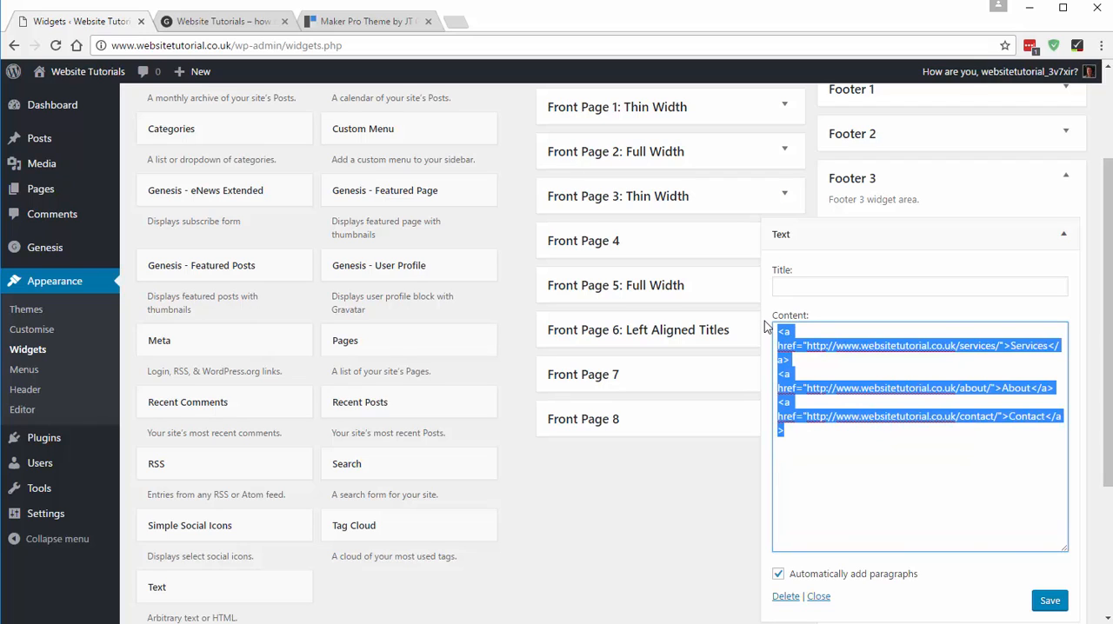
# - Add a second Text widget to Footer 3 containing the copied link code, with automatic paragraphs enabled, and save it
pyautogui.click(1057, 236)
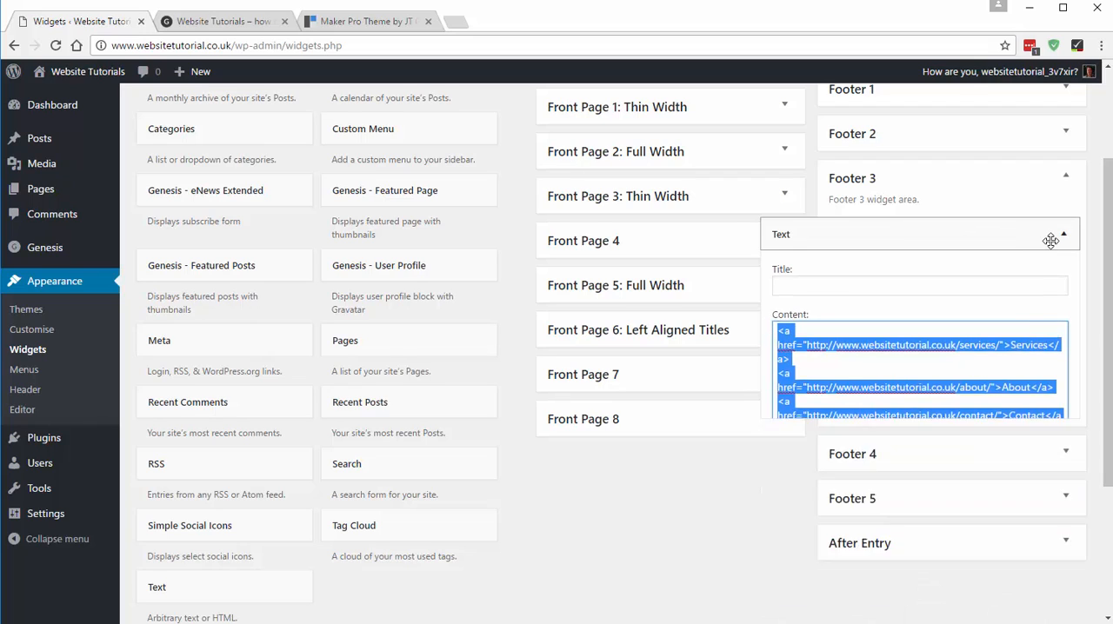
pyautogui.moveTo(164, 588); pyautogui.dragTo(875, 287)
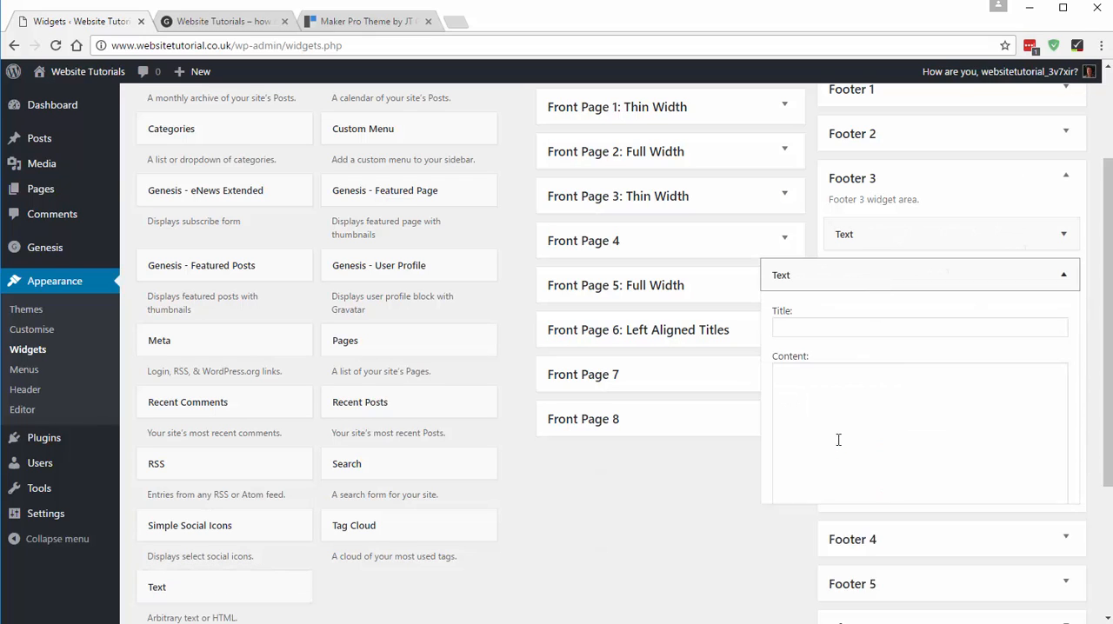
pyautogui.click(827, 402)
pyautogui.hotkey('ctrl', 'v')
pyautogui.scroll(-2, 869, 530)
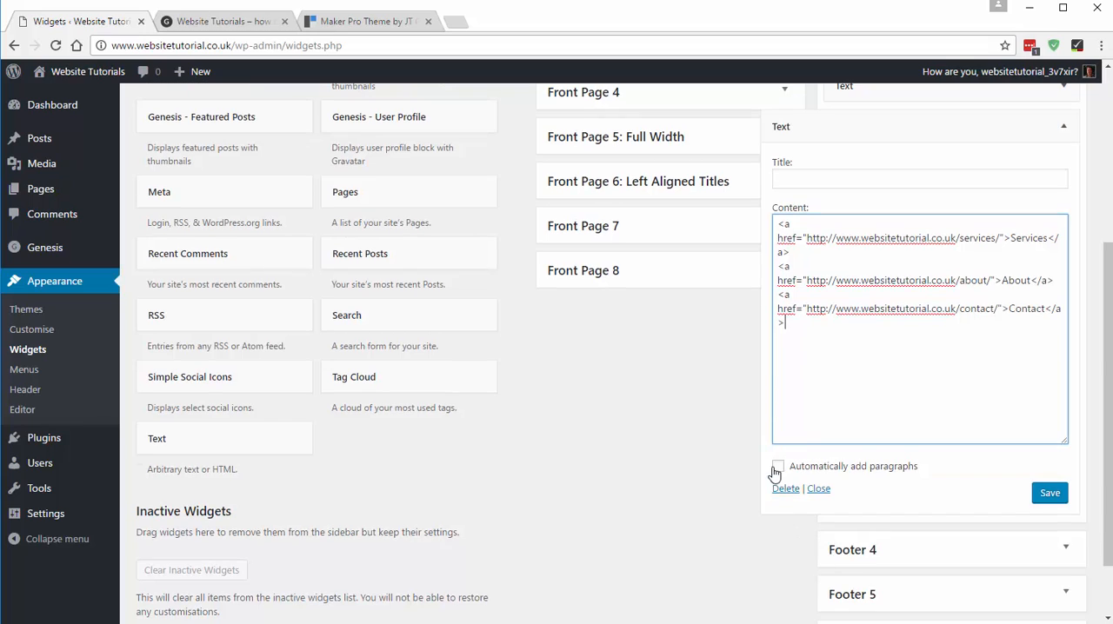
pyautogui.click(778, 466)
pyautogui.click(1051, 493)
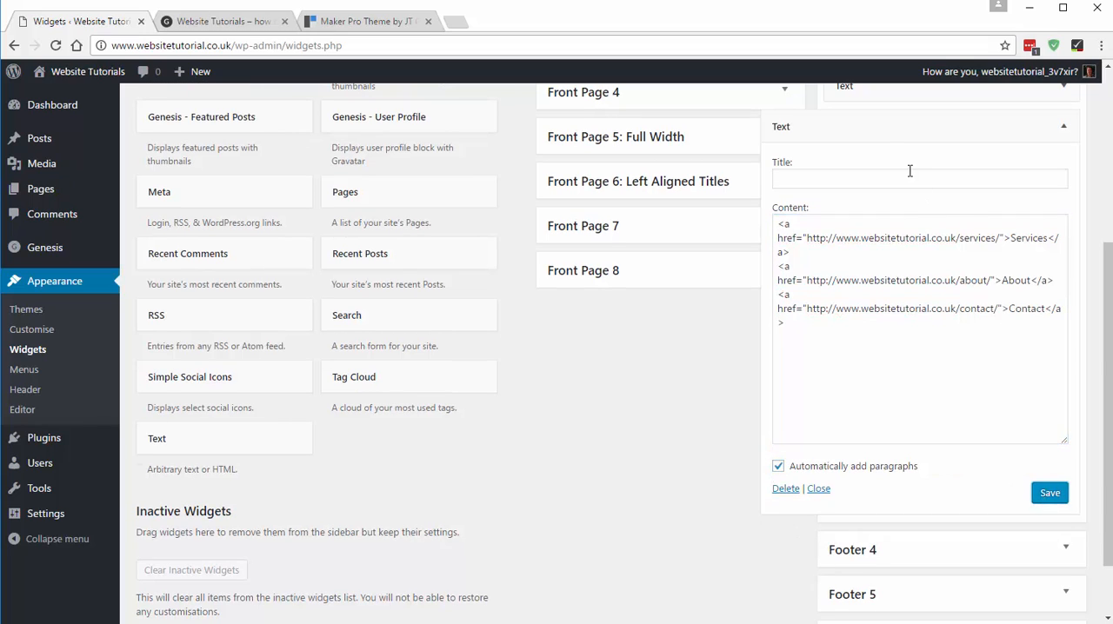
# - Collapse the second Text widget and move it from Footer 3 into the Footer 4 widget area
pyautogui.click(889, 129)
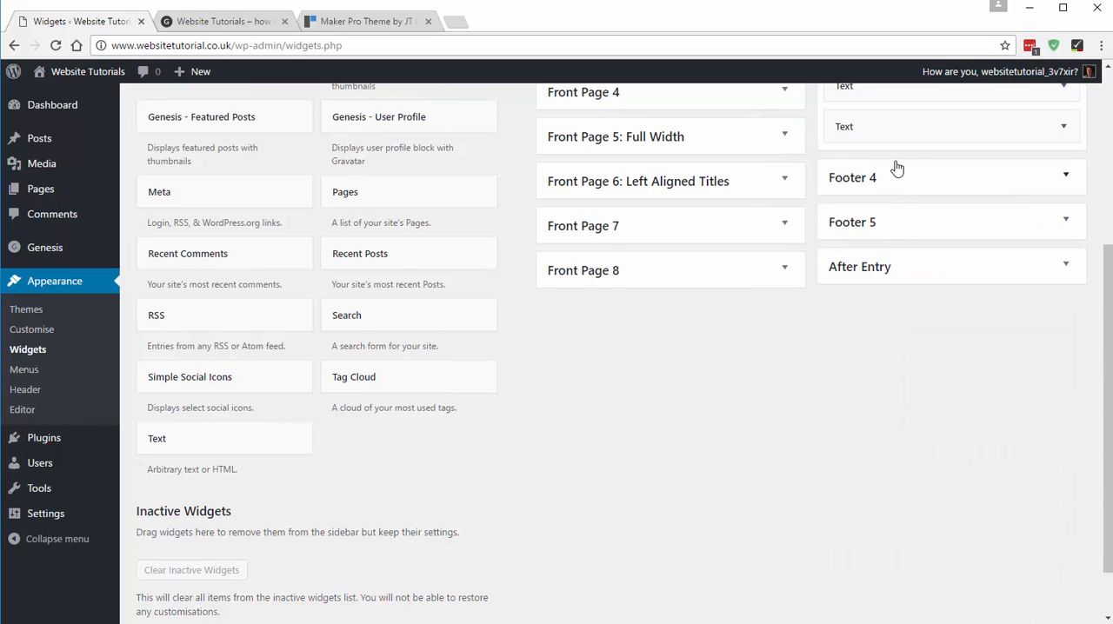
pyautogui.click(895, 186)
pyautogui.scroll(2, 778, 284)
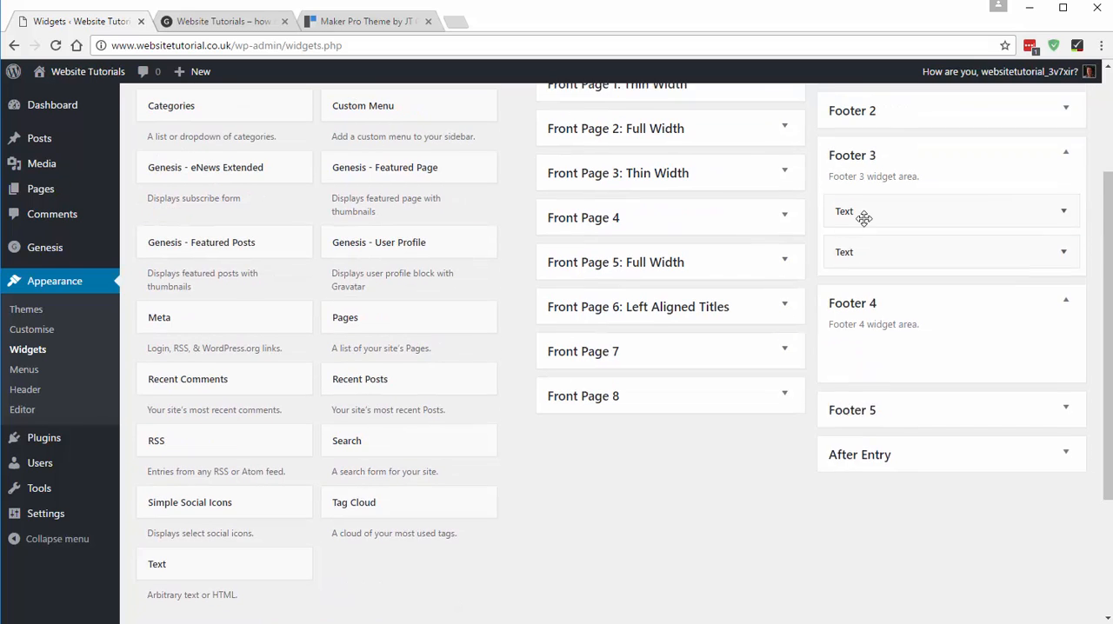
pyautogui.moveTo(861, 267); pyautogui.dragTo(869, 360)
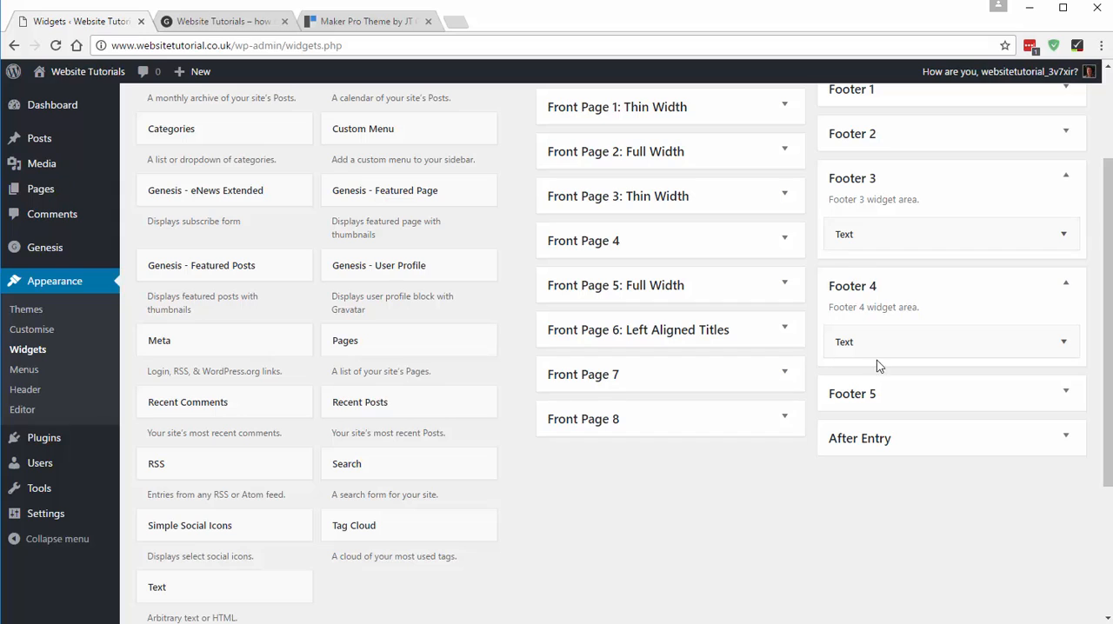
# - Add a Text widget to Footer 5 with the same link code, enable automatic paragraphs, and save it
pyautogui.click(881, 394)
pyautogui.moveTo(217, 589); pyautogui.dragTo(899, 440)
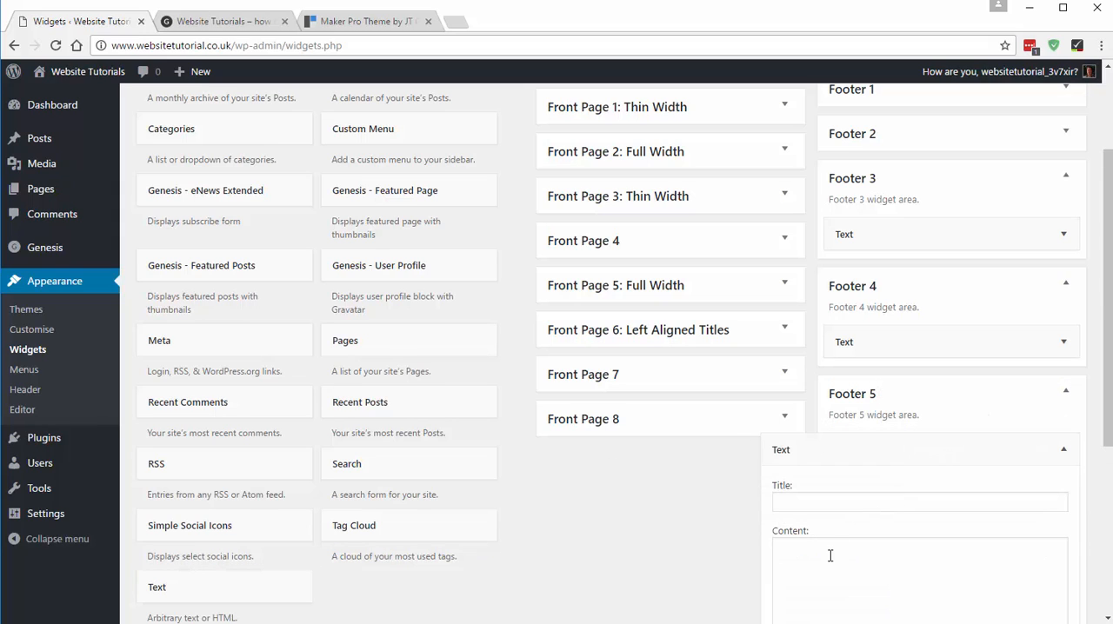
pyautogui.click(830, 556)
pyautogui.hotkey('ctrl', 'v')
pyautogui.scroll(-4, 909, 469)
pyautogui.click(777, 475)
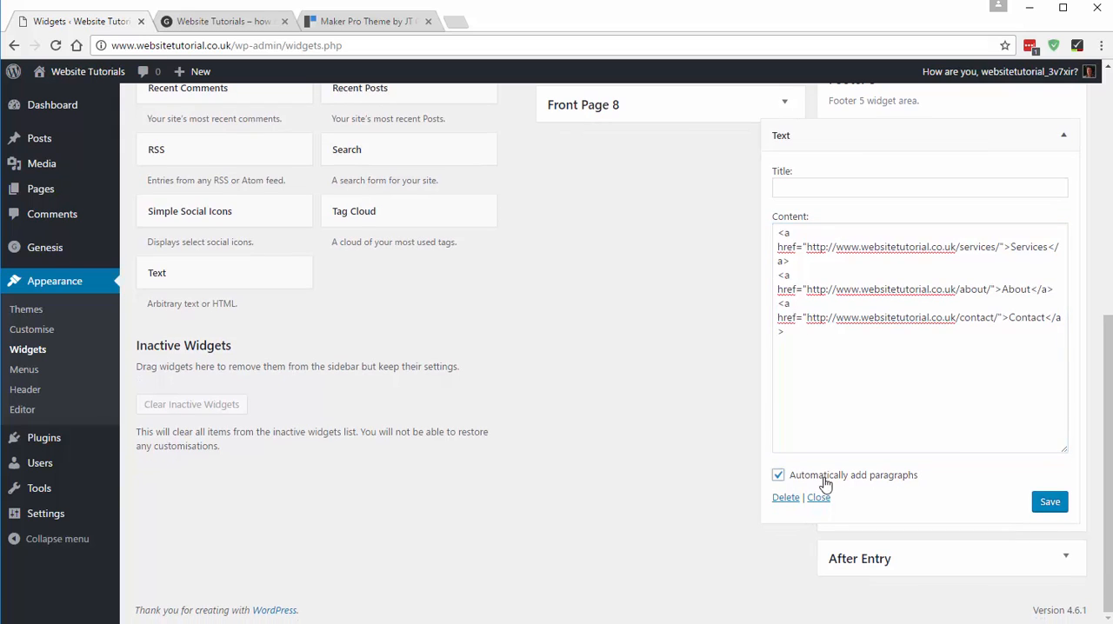
pyautogui.click(1052, 502)
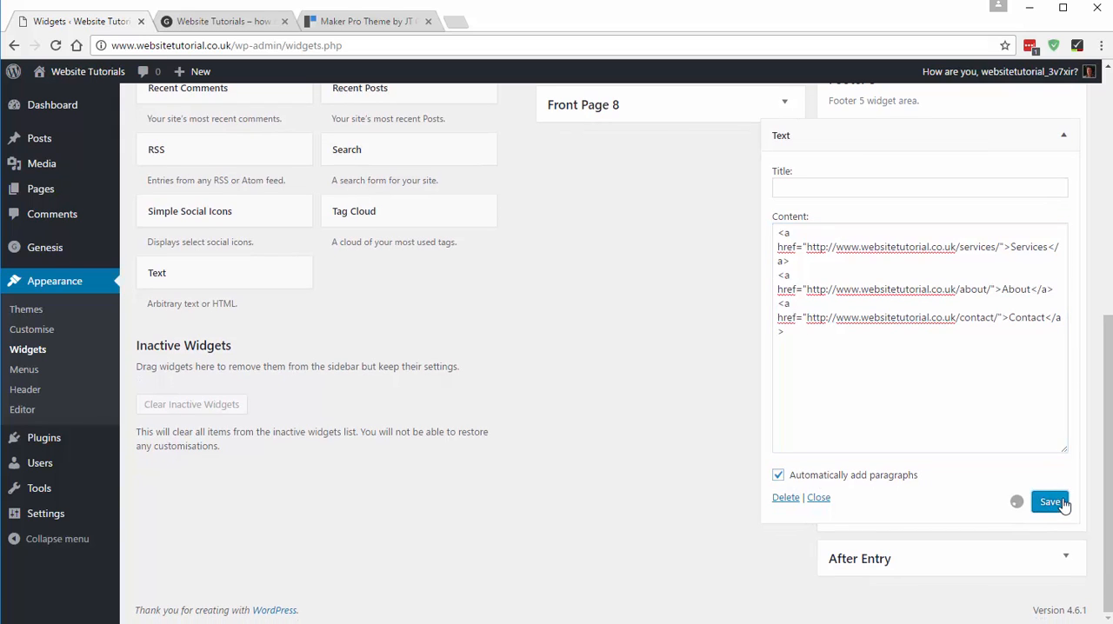
# - Reload the home page to check the spacing of the footer's three link columns, and return to the widgets page
pyautogui.click(241, 24)
pyautogui.click(55, 45)
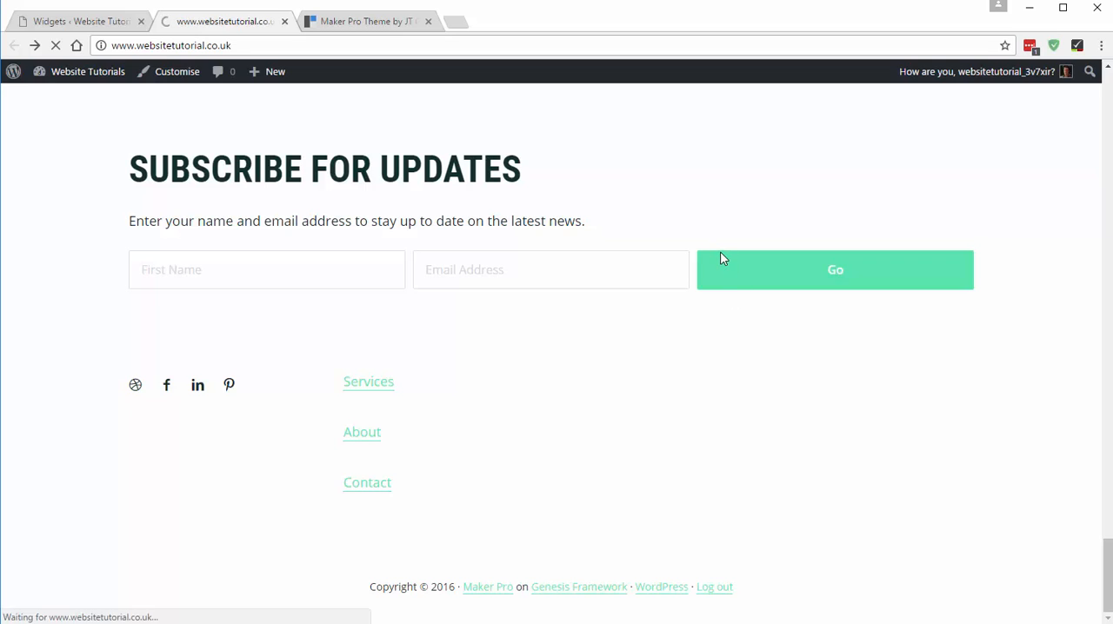
pyautogui.click(82, 22)
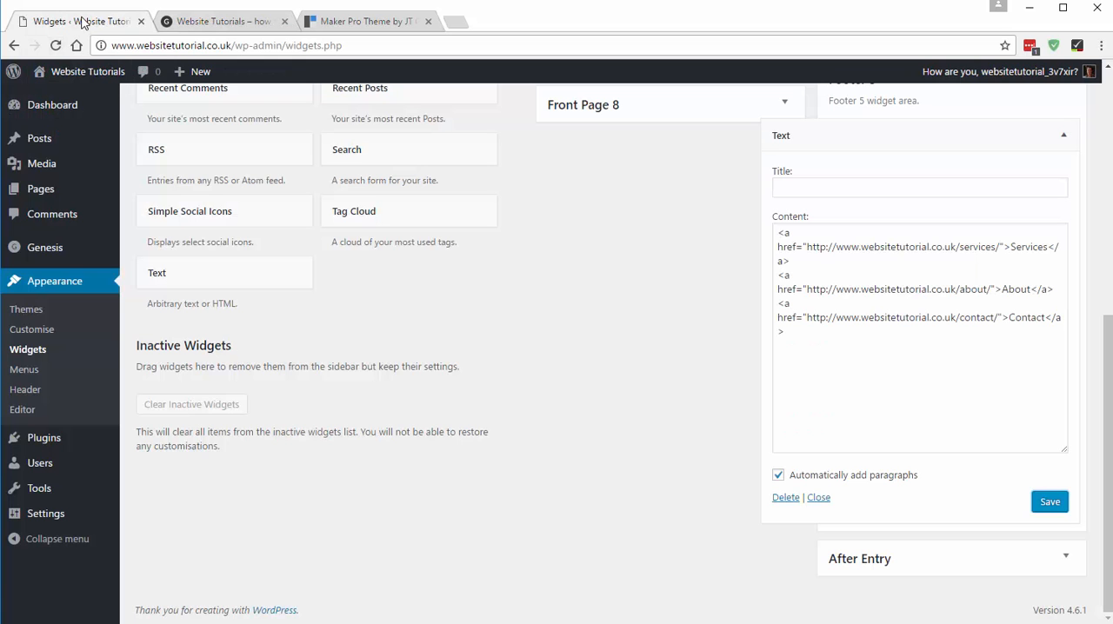
# - Insert a blank line between each of the three links in the Footer 5 Text widget and save it
pyautogui.click(808, 267)
pyautogui.press('Return')
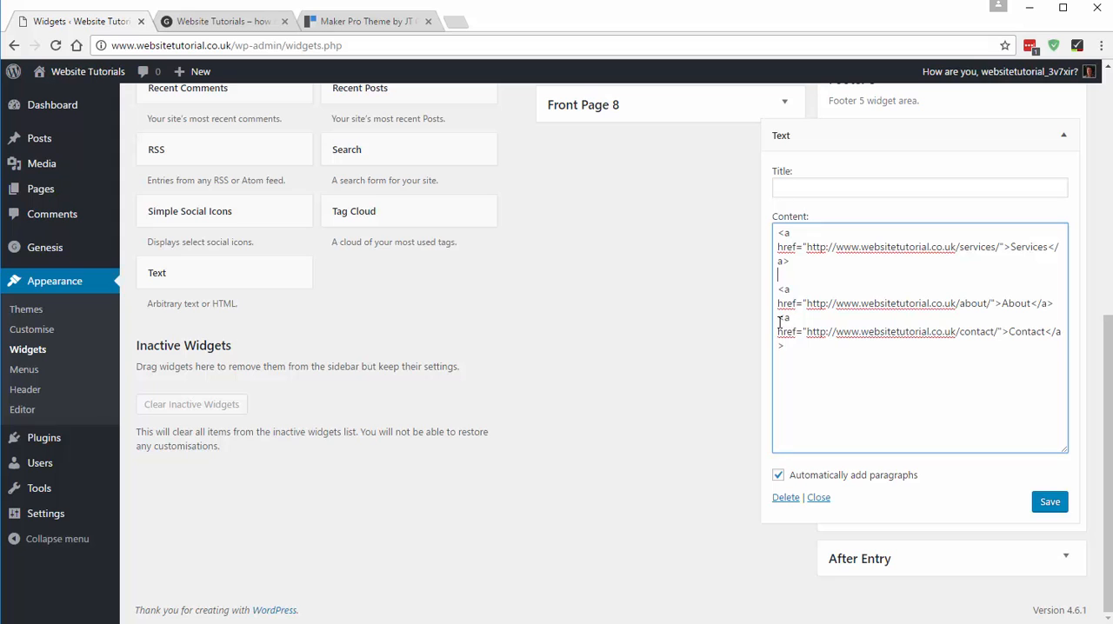
pyautogui.click(780, 320)
pyautogui.press('Return')
pyautogui.click(1049, 501)
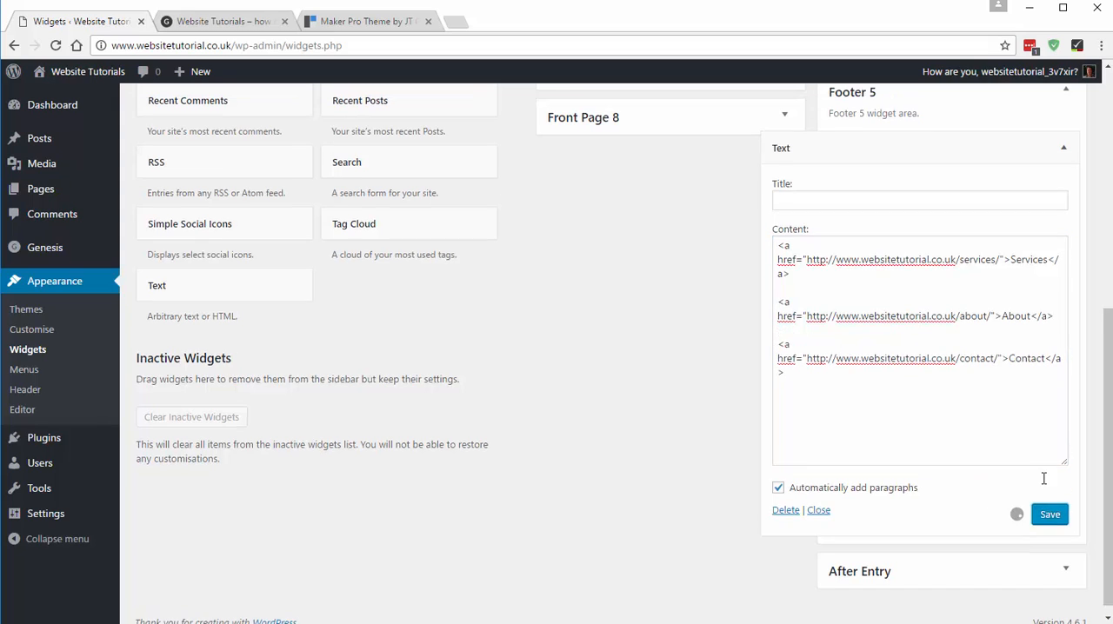
# - Open the Footer 4 Text widget and insert a blank line between each of its three links
pyautogui.scroll(5, 957, 392)
pyautogui.moveTo(895, 250); pyautogui.dragTo(881, 241)
pyautogui.click(803, 380)
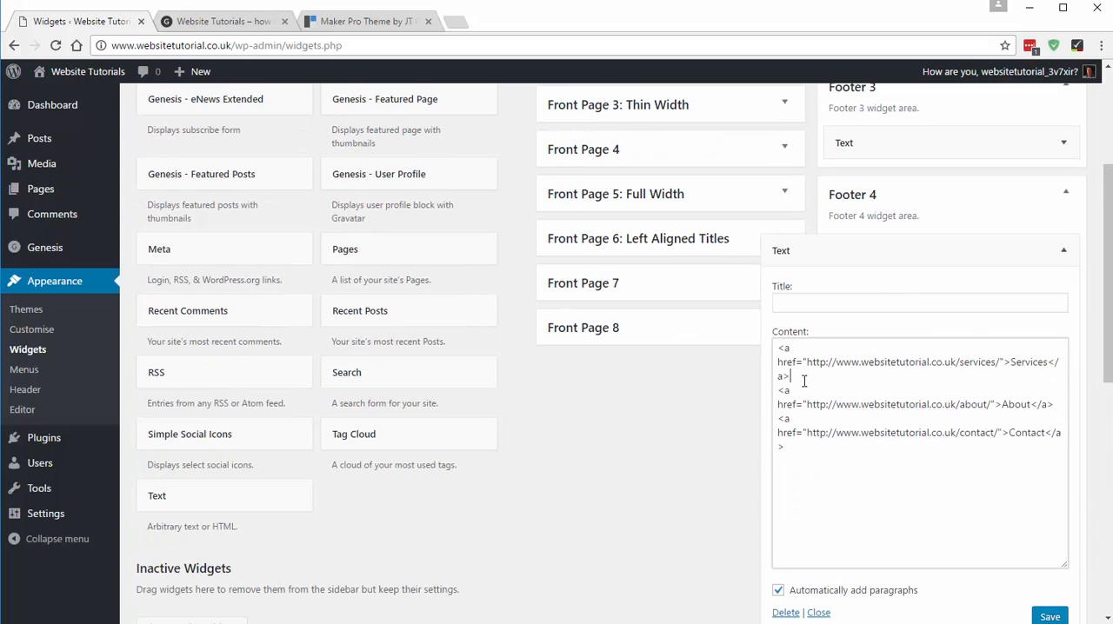
pyautogui.press('Return')
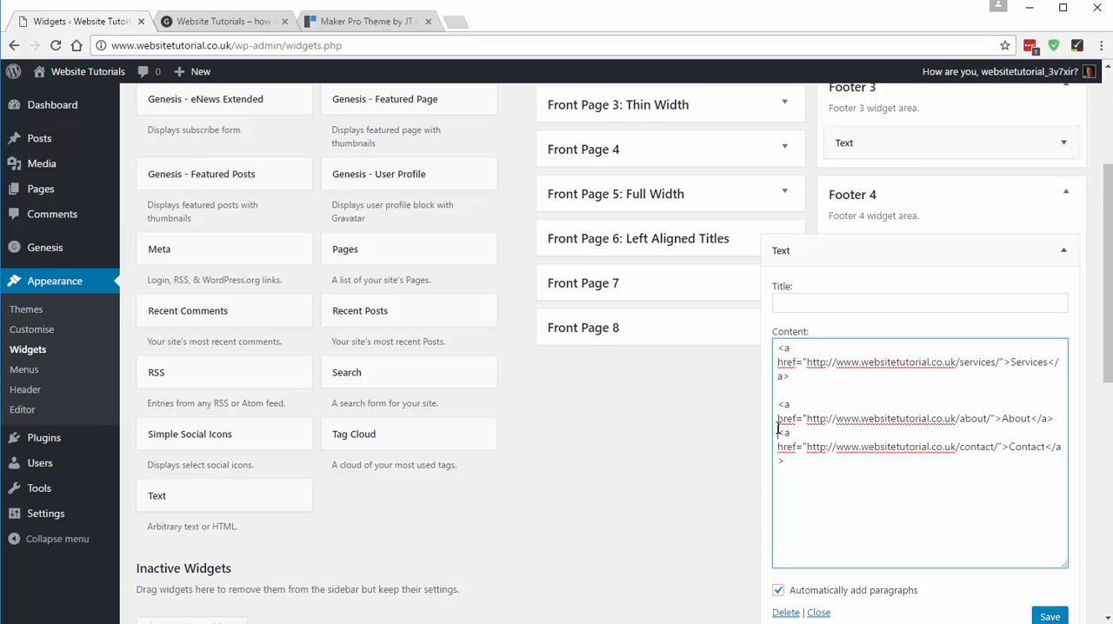
pyautogui.click(780, 428)
pyautogui.press('Return')
# - Insert blank lines between the links in the Footer 3 Text widget, and save both the Footer 3 and Footer 4 widgets
pyautogui.click(860, 143)
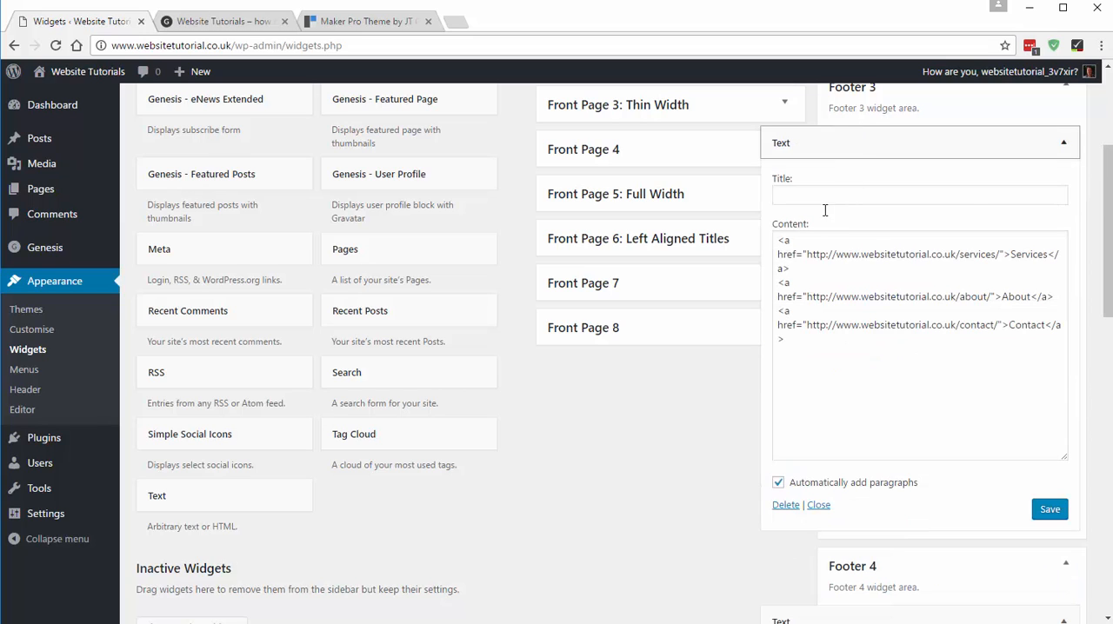
pyautogui.click(783, 270)
pyautogui.press('Return')
pyautogui.click(779, 325)
pyautogui.press('Return')
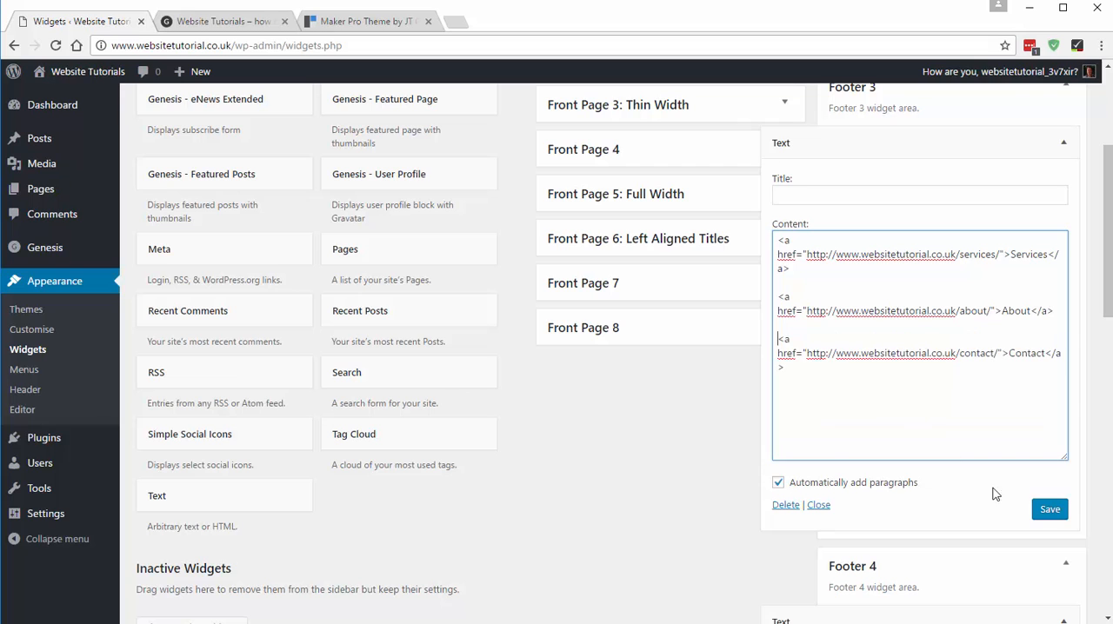
pyautogui.click(1049, 509)
pyautogui.scroll(-4, 1052, 484)
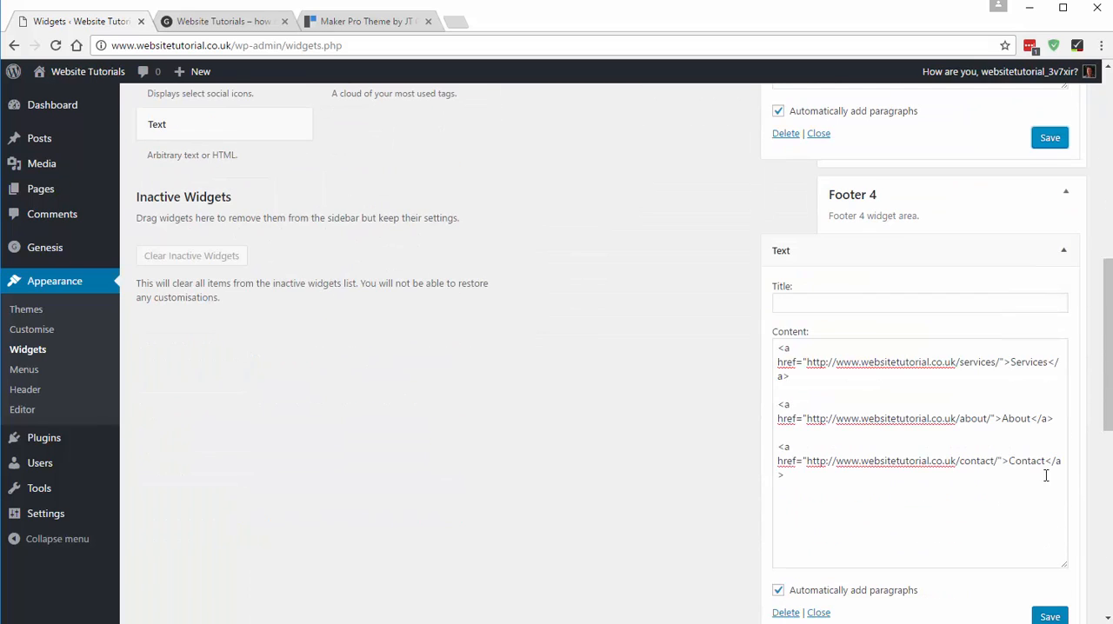
pyautogui.click(1048, 613)
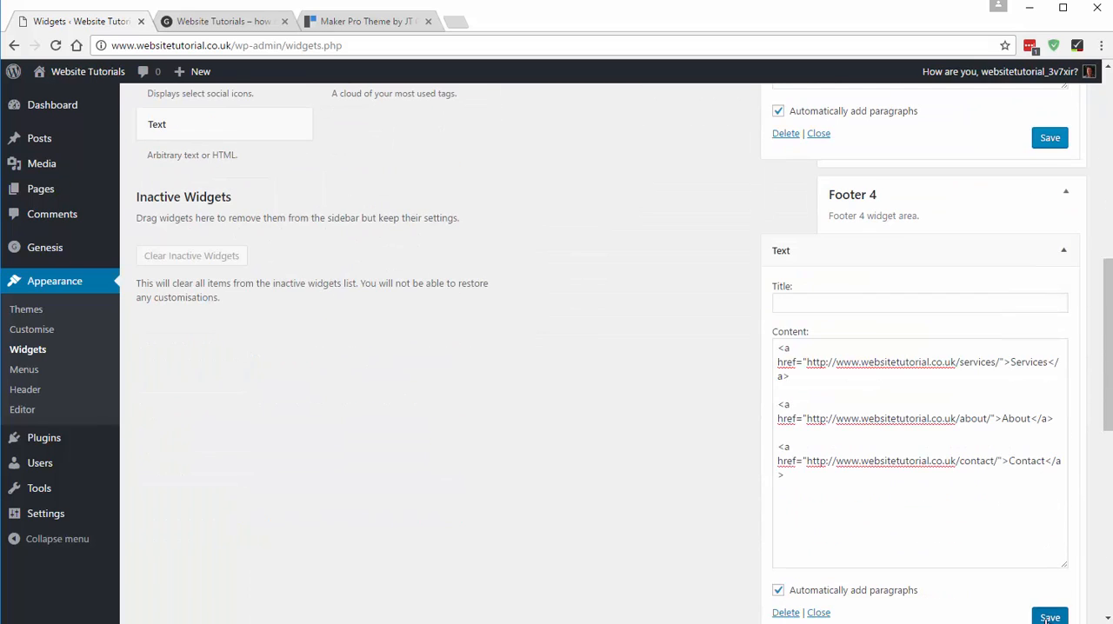
# - Reload the site's home page and compare its three footer link columns with those of the Maker Pro demo
pyautogui.click(226, 21)
pyautogui.click(77, 45)
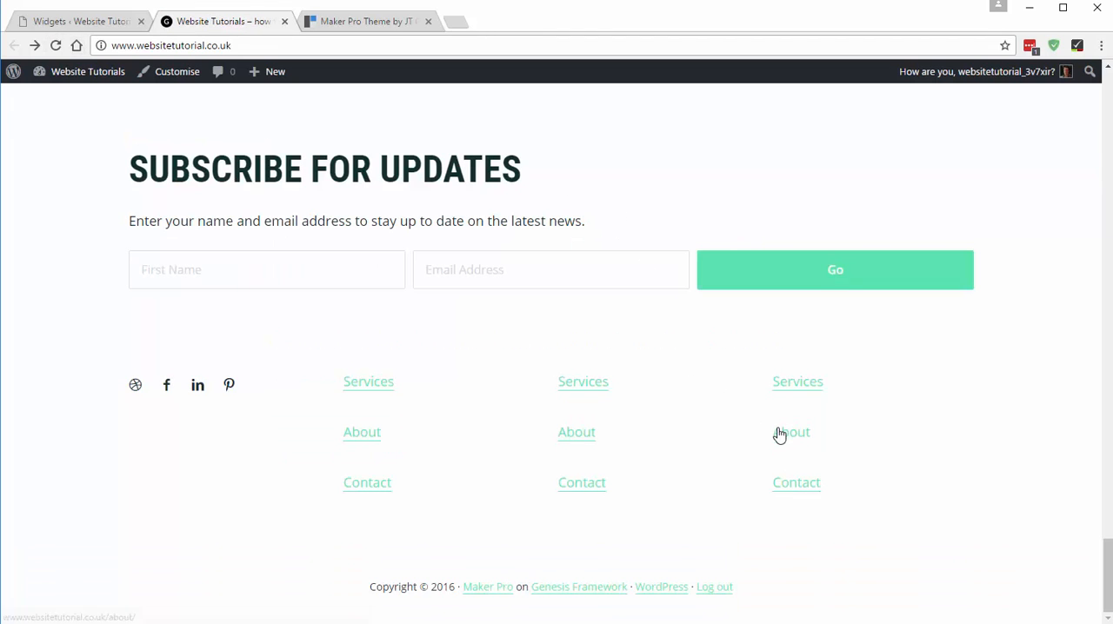
pyautogui.click(366, 19)
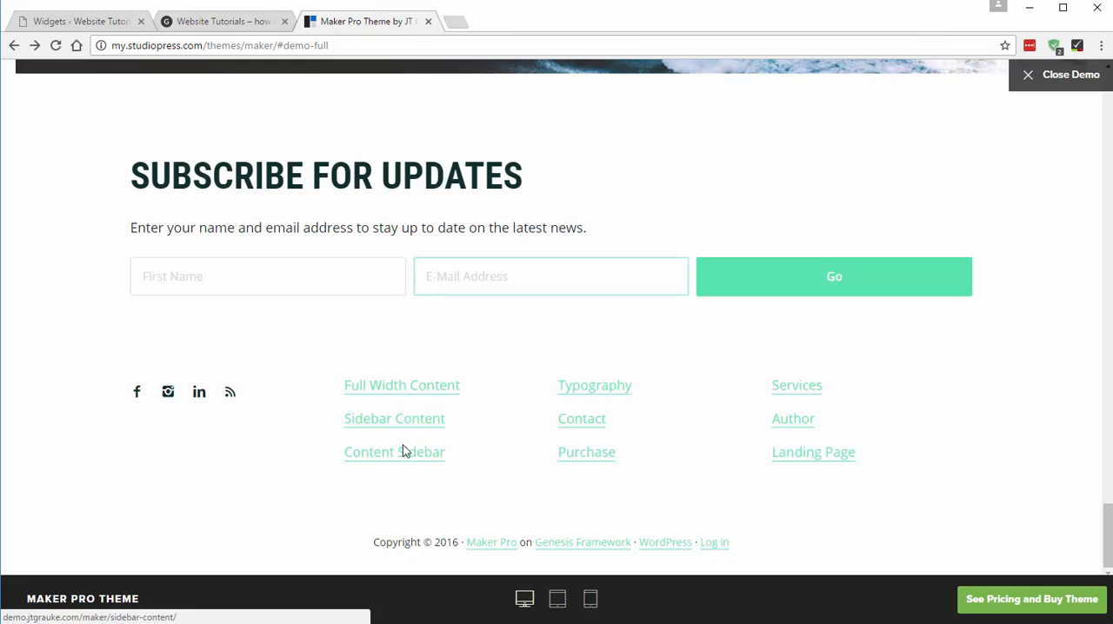
pyautogui.click(200, 22)
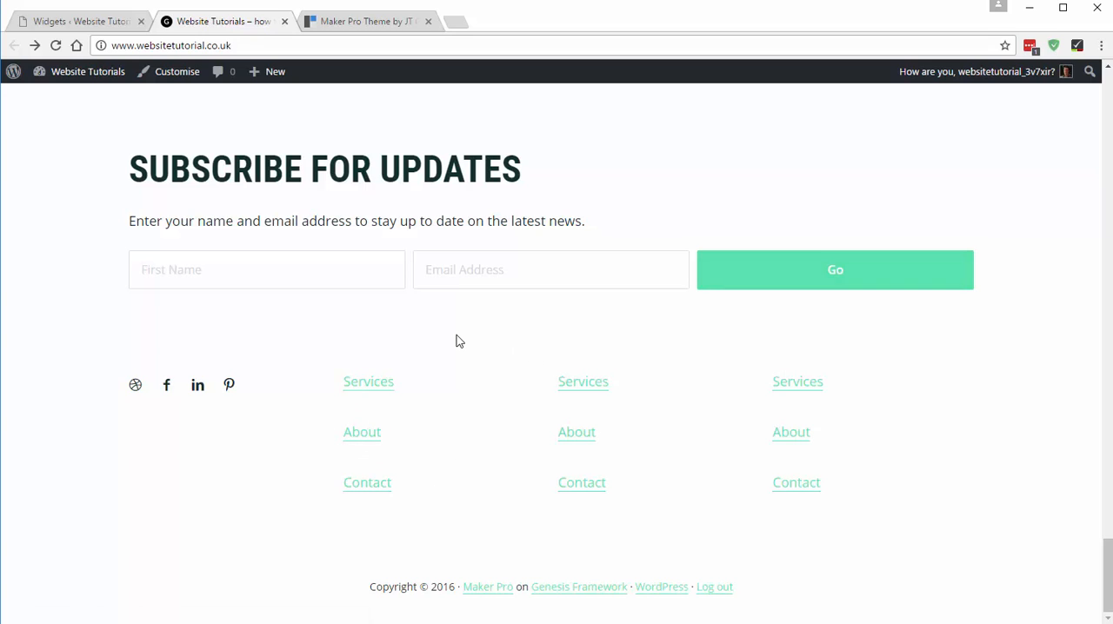
pyautogui.click(368, 23)
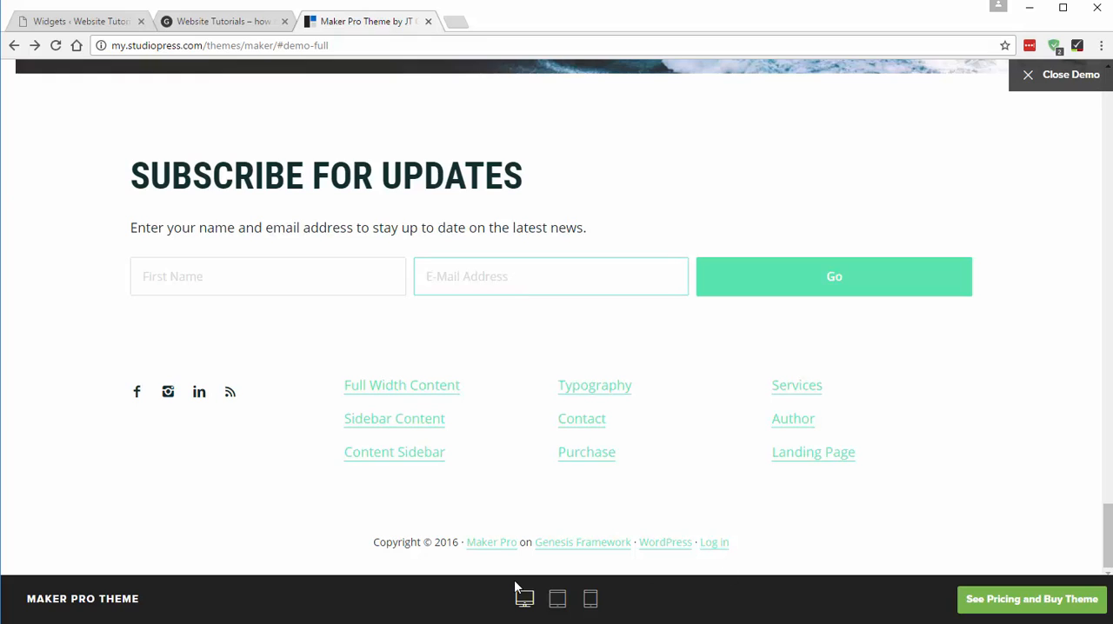
pyautogui.click(256, 21)
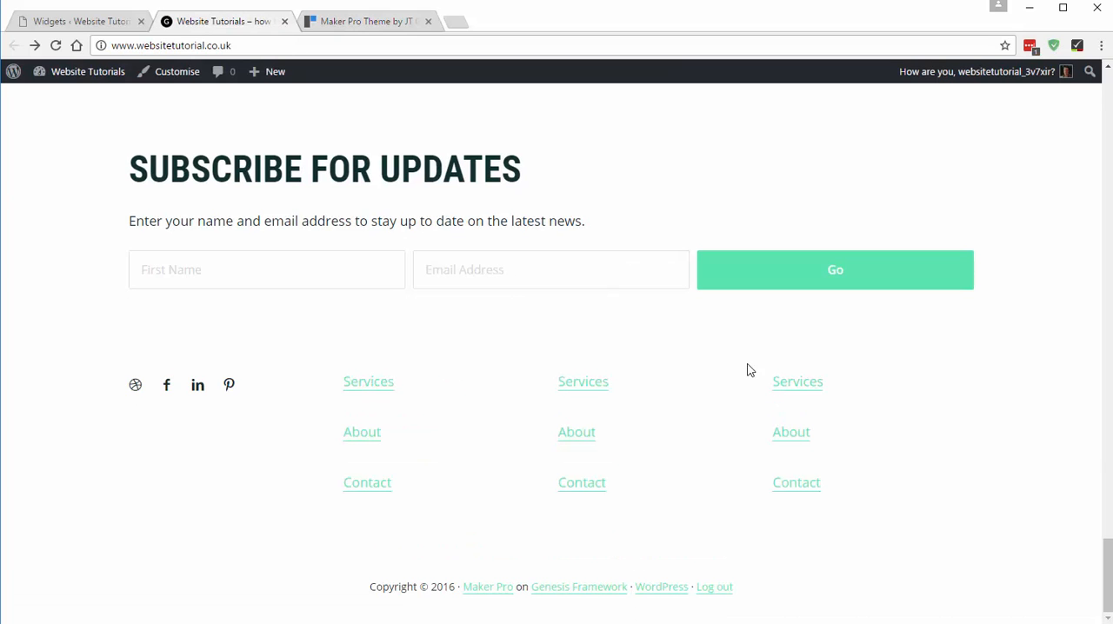
# - Compare the header area at the start of the site's home page with the Maker Pro demo's header and navigation
pyautogui.moveTo(1107, 575); pyautogui.dragTo(1100, 83)
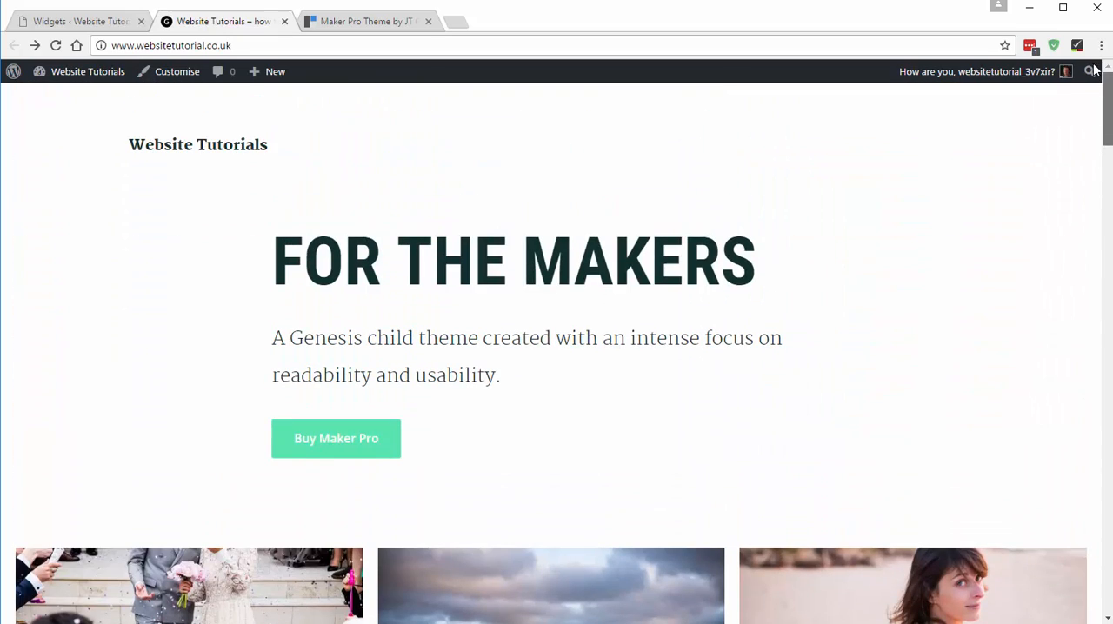
pyautogui.click(365, 23)
pyautogui.moveTo(1105, 534); pyautogui.dragTo(1083, 100)
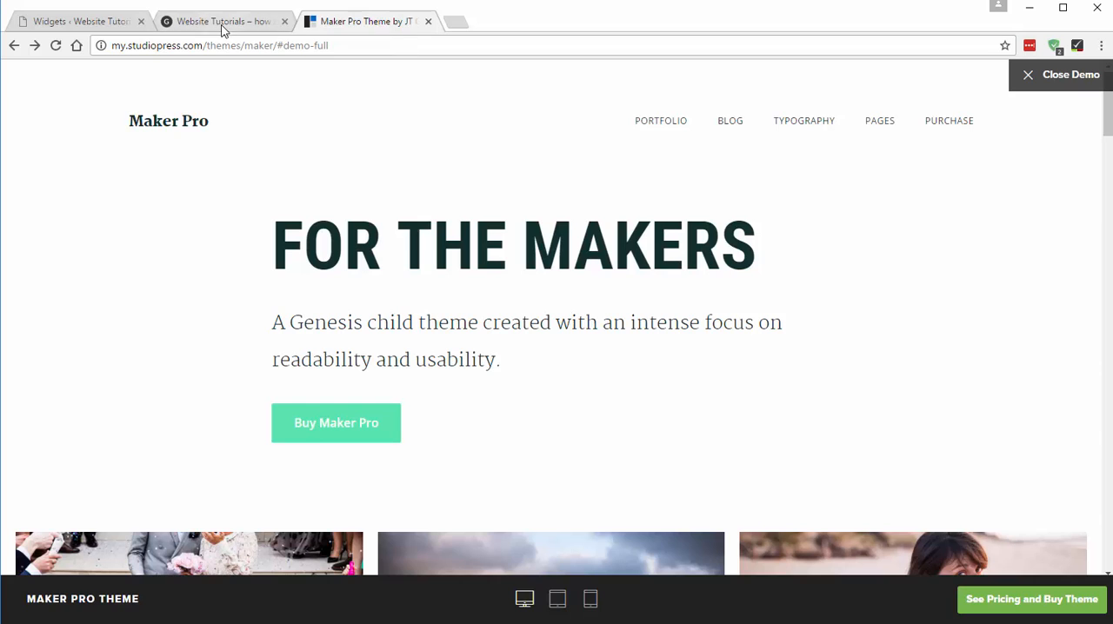